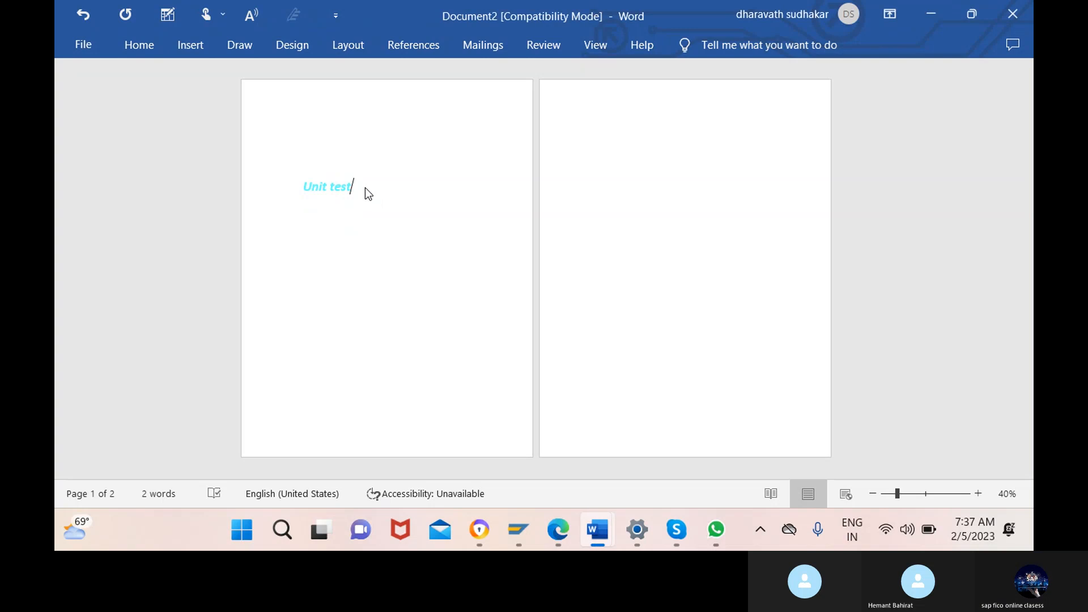
Complete the heading as "Unit testing :" and set its font color to dark red.
text(ing)
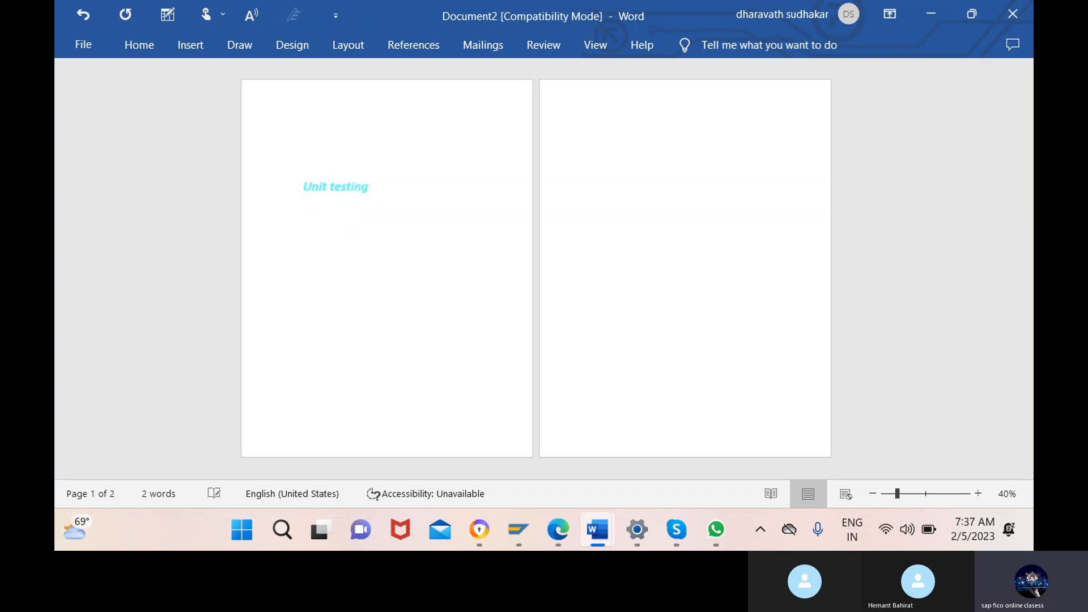
drag(373, 188, 319, 179)
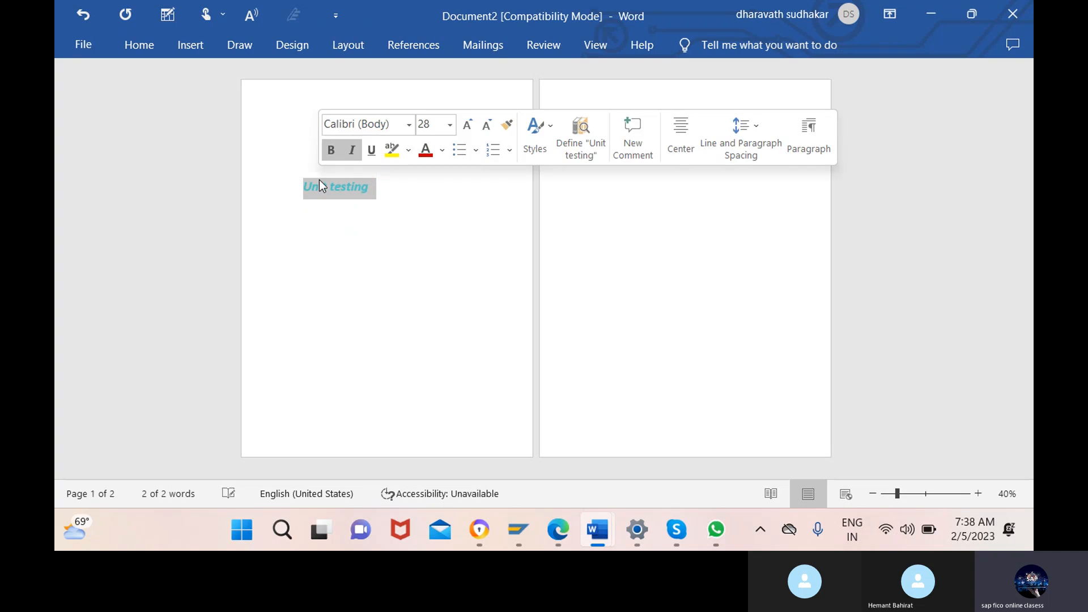
click(425, 150)
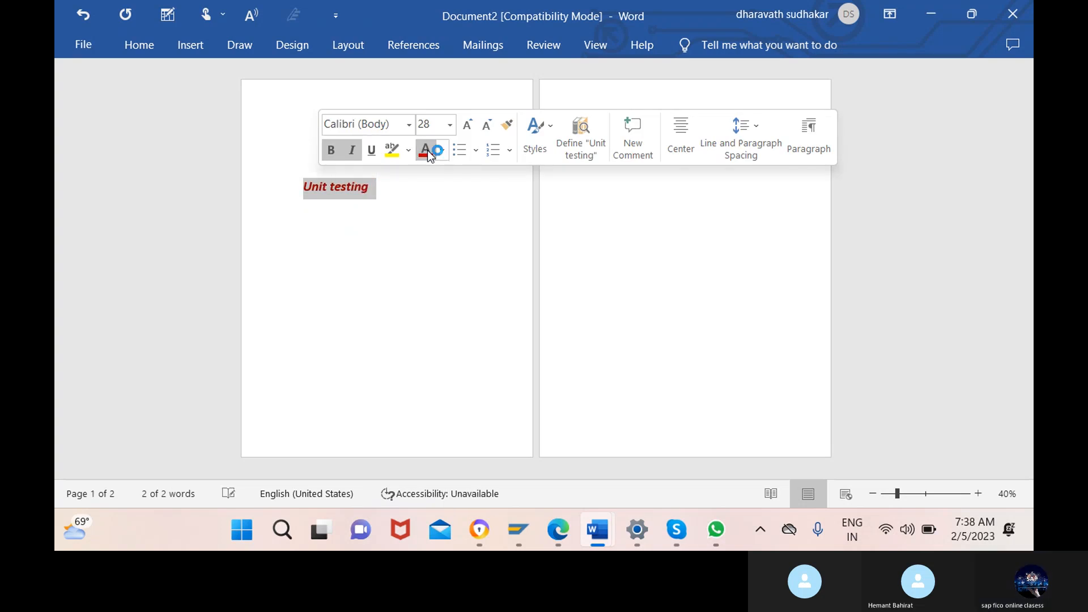
click(386, 190)
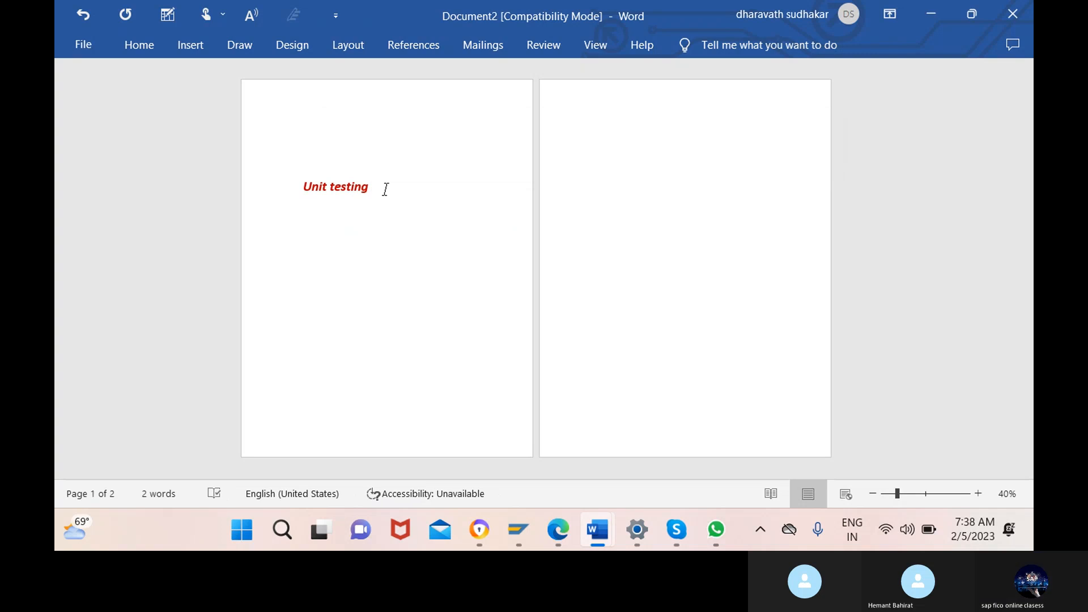
text(:)
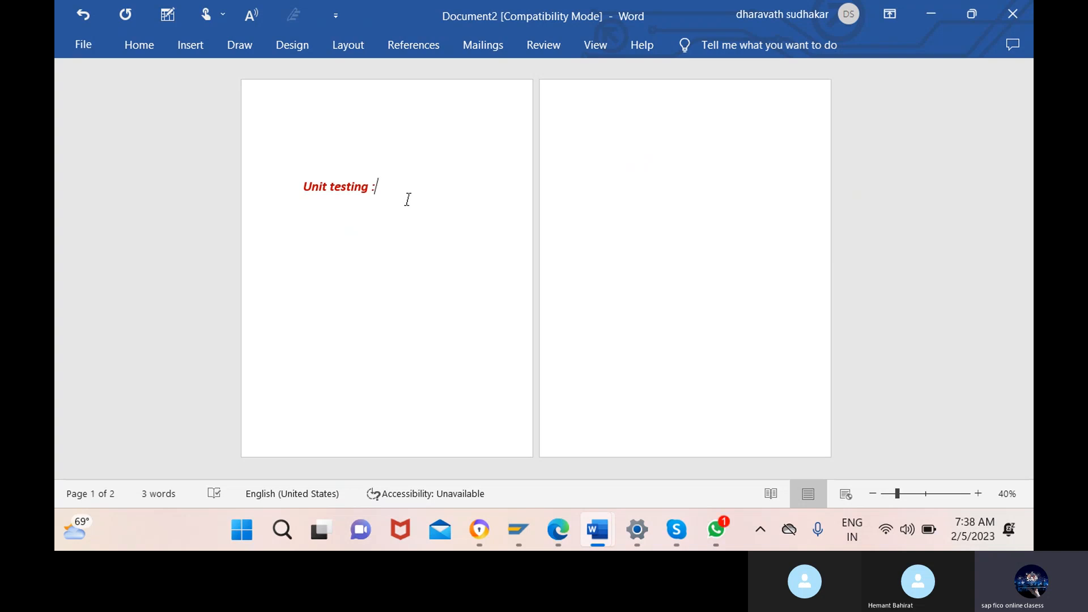
Add the line "1 raise invoice f-43/fb60" below the Unit testing heading.
key(Return)
text(1 raise )
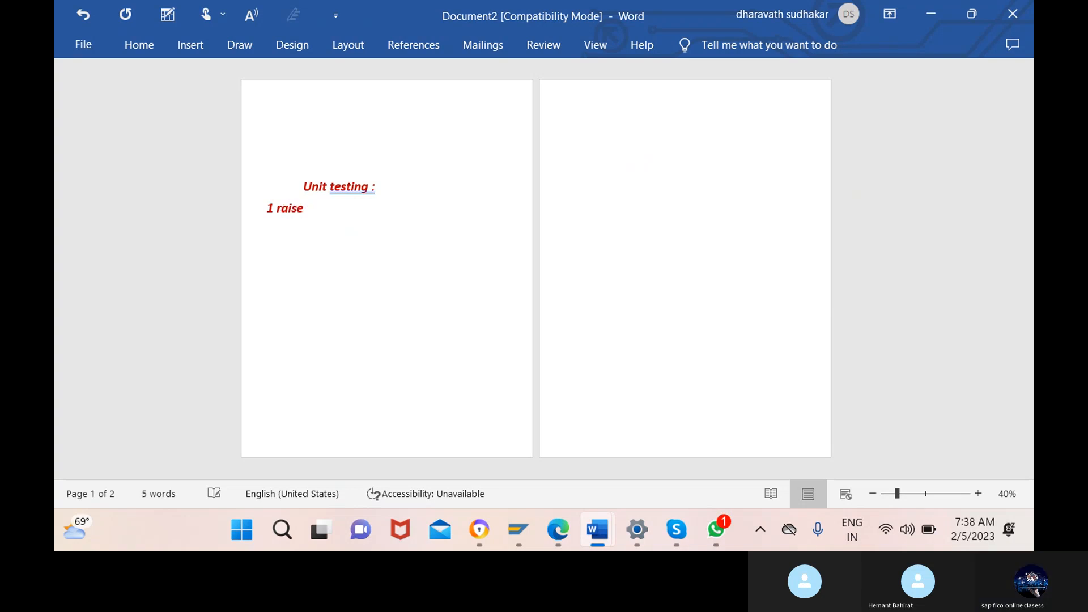
text(invoice)
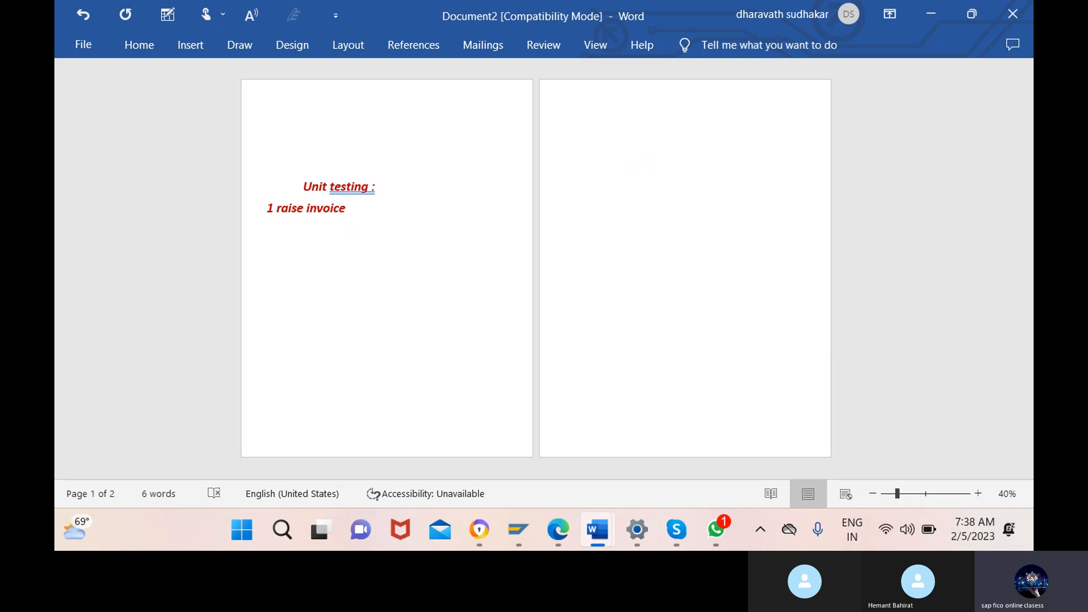
text( f)
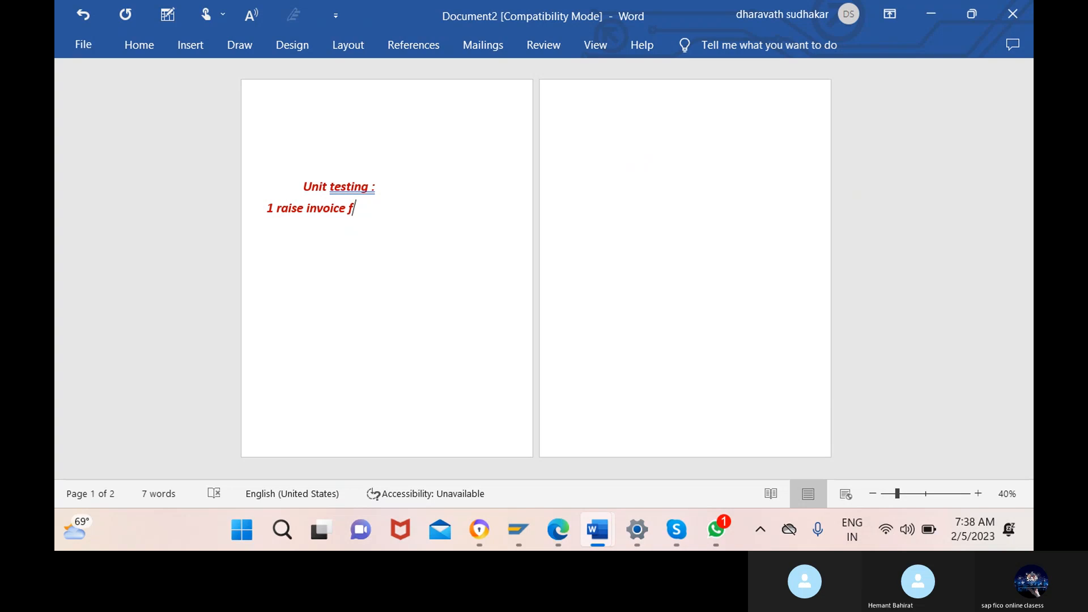
text(-43)
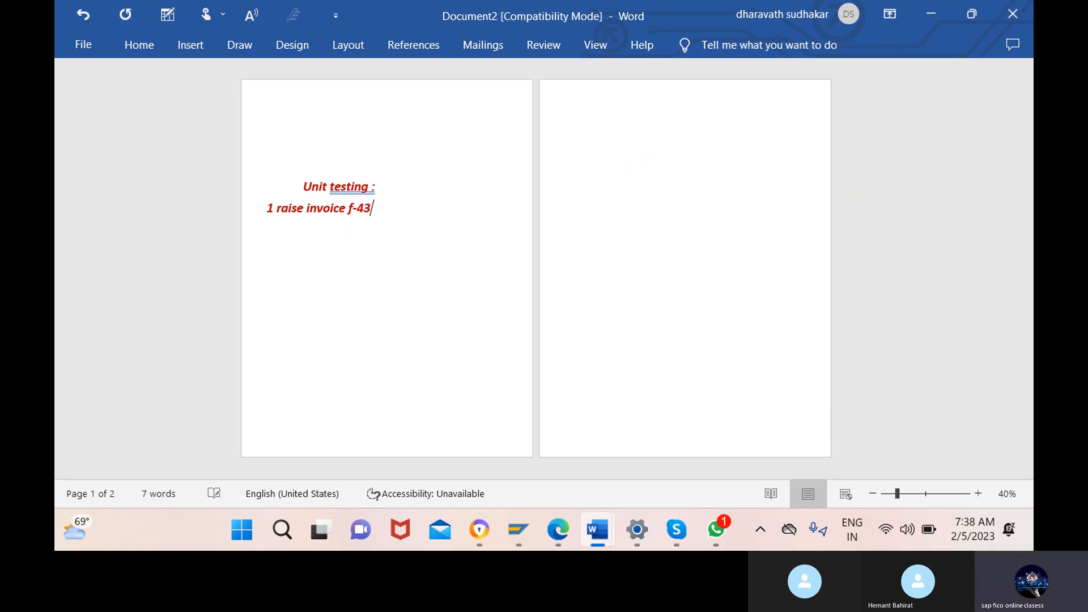
text(/fb60)
Add a second line reading "2. clear the invoice f-53".
key(Return)
text(2)
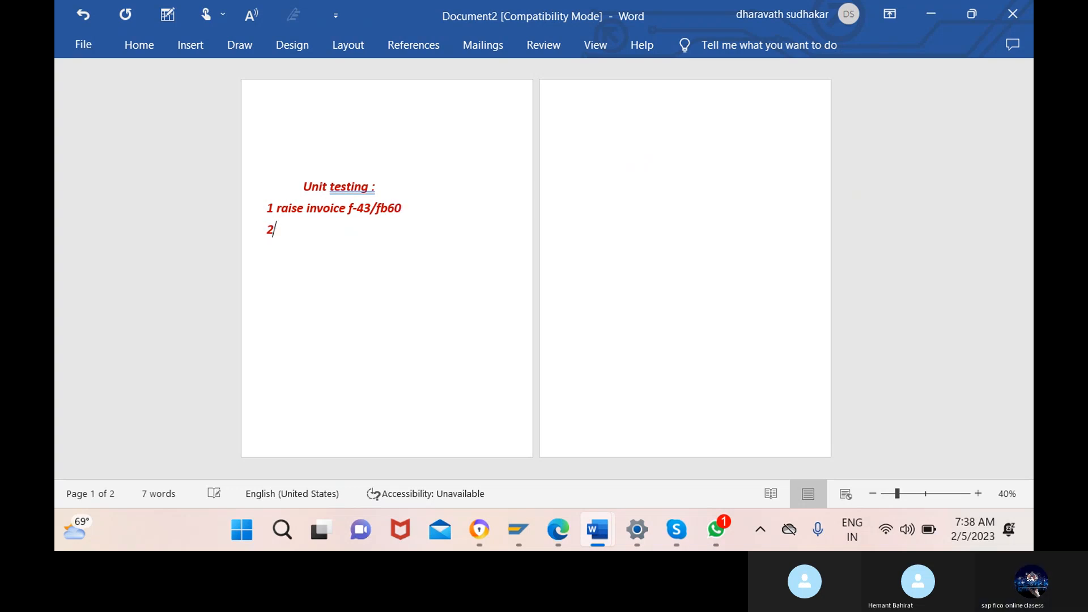
text(. c)
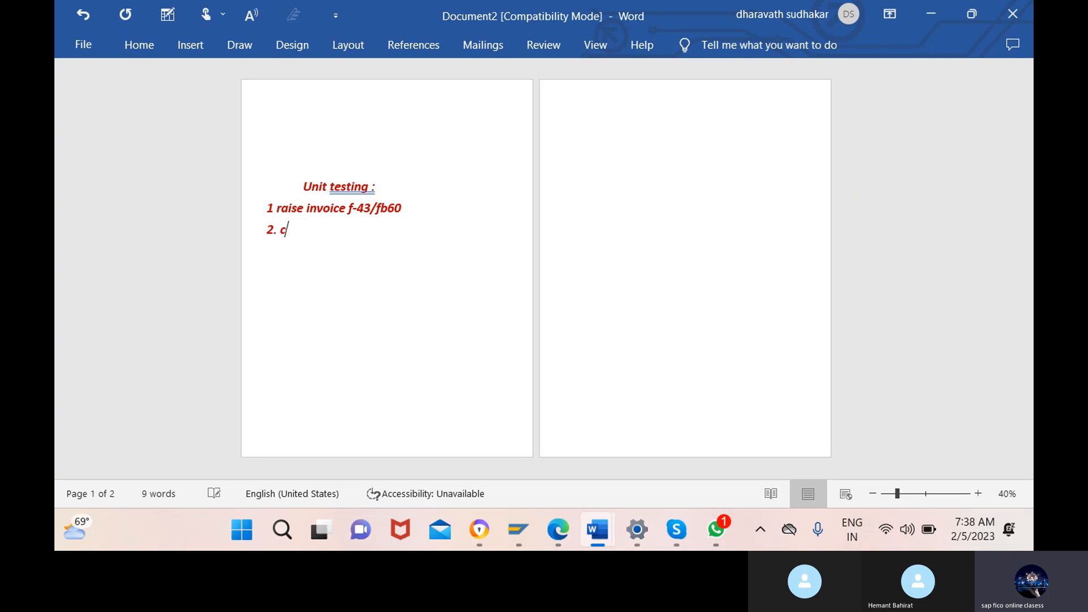
text(lear the )
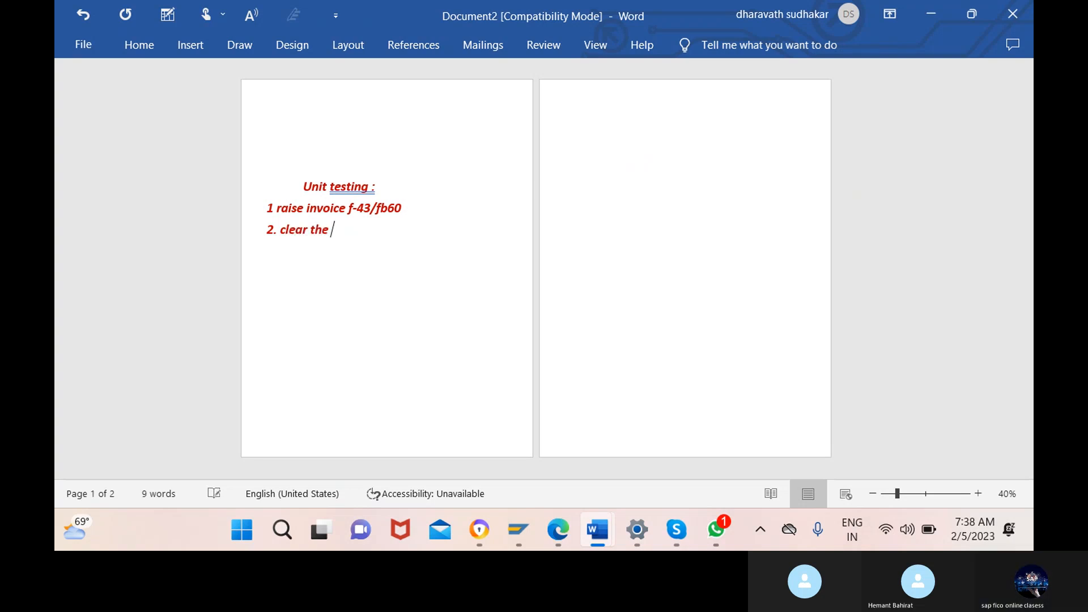
text(invoice)
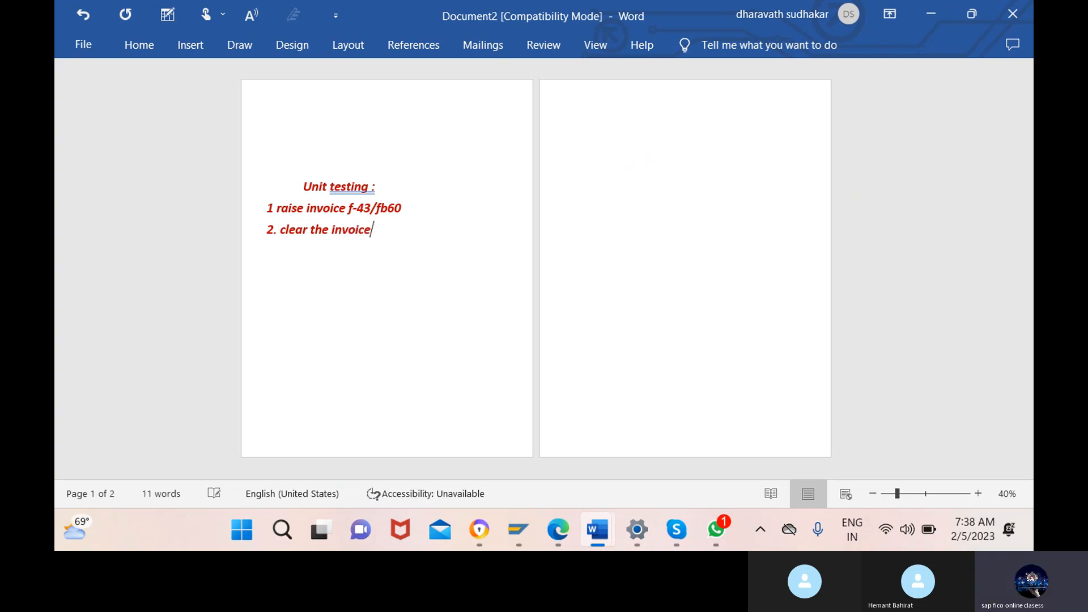
text(  f-53)
Add a third line reading "3. vendor line item display-fbl1n".
key(Return)
text(3. gl)
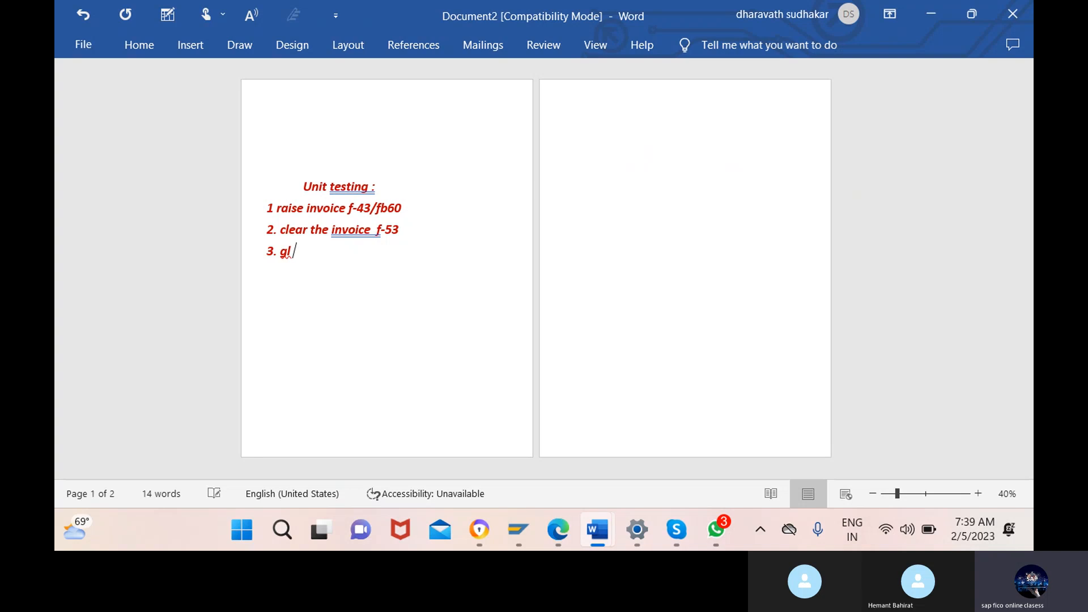
key(BackSpace)
key(BackSpace)
key(BackSpace)
text(vendor lin)
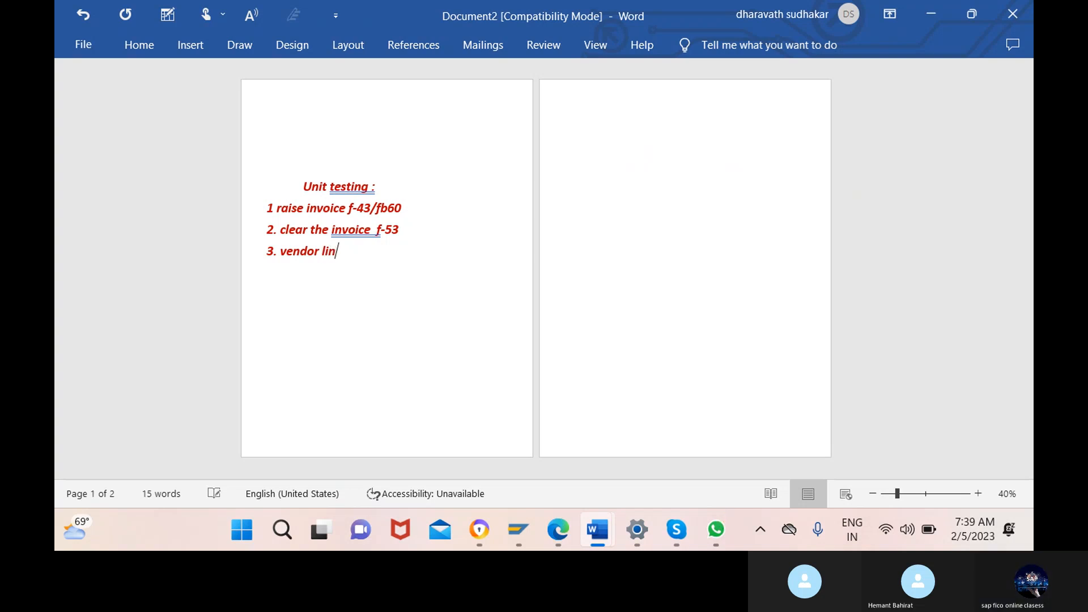
text(e ite)
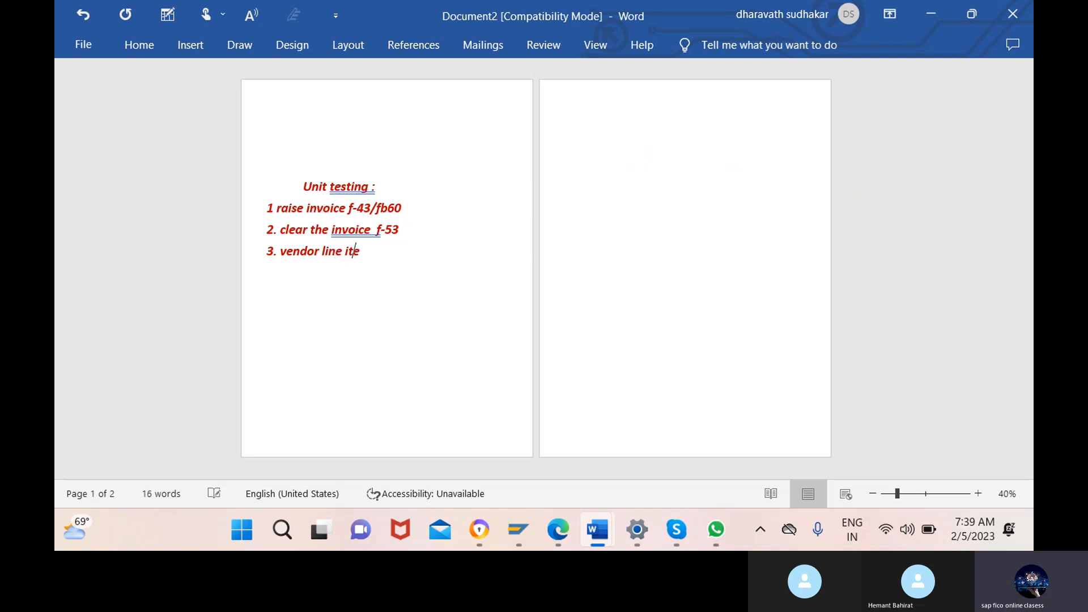
text(m disp)
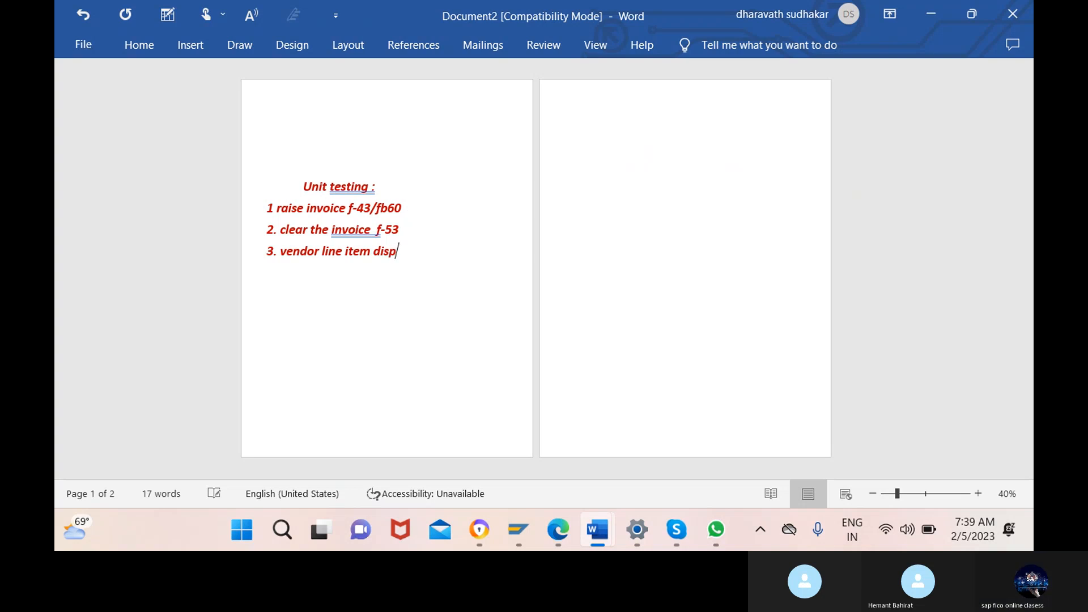
text(lay)
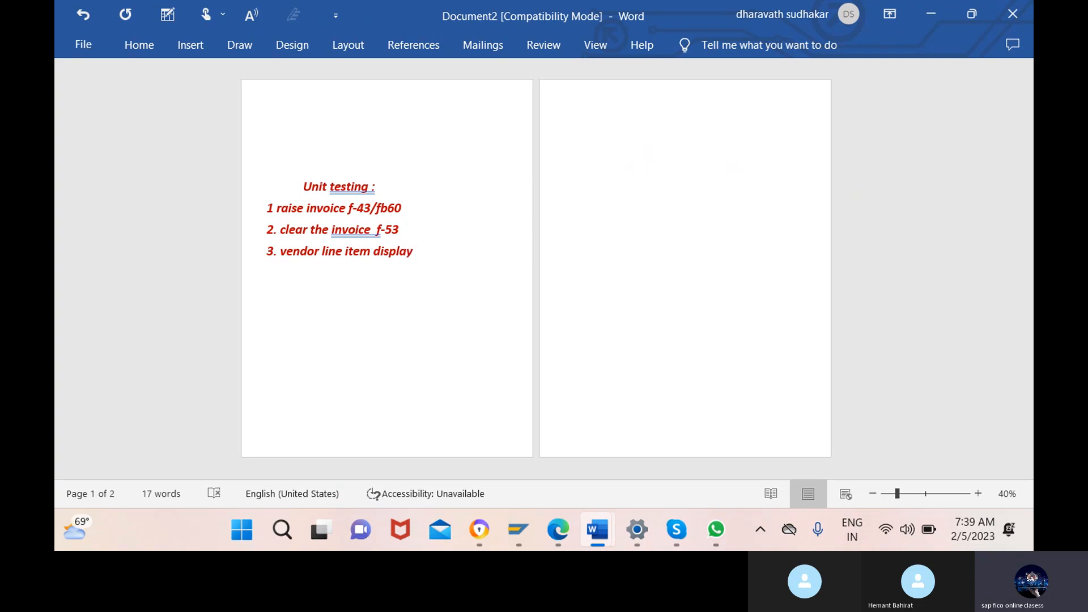
text(-fbl1n)
Add a fourth line reading "4.vendor a/c bal- fk10n".
key(Return)
text(4.vendo)
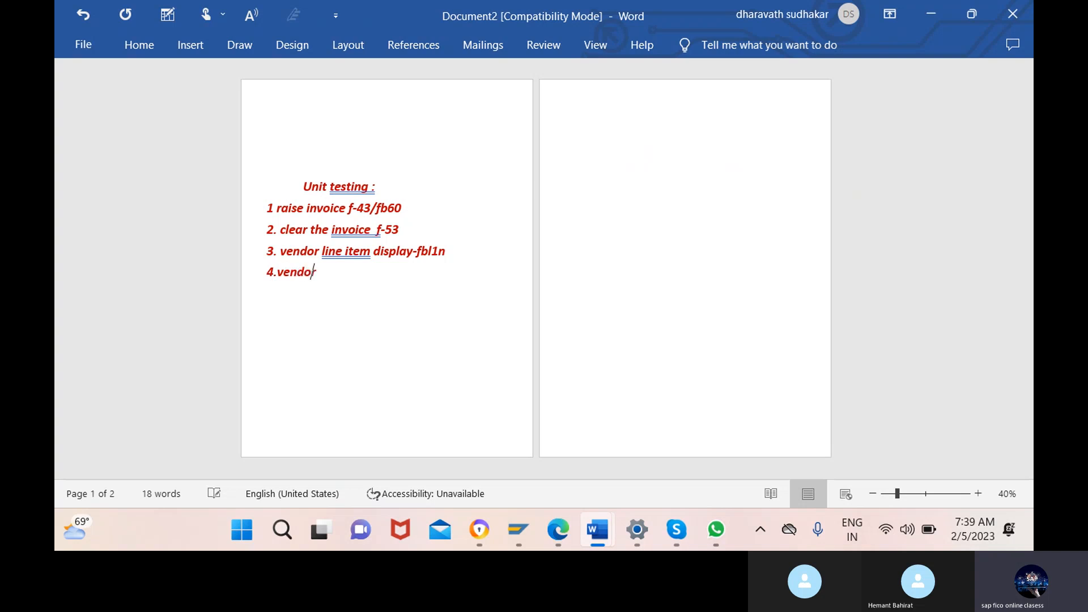
text(r a/c bal- f)
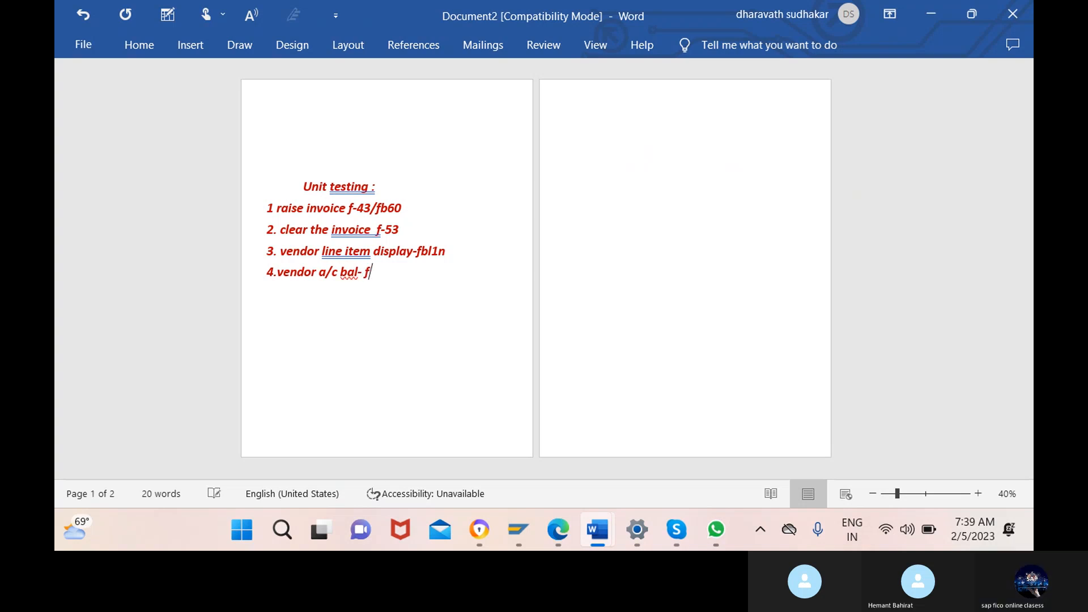
text(k10n)
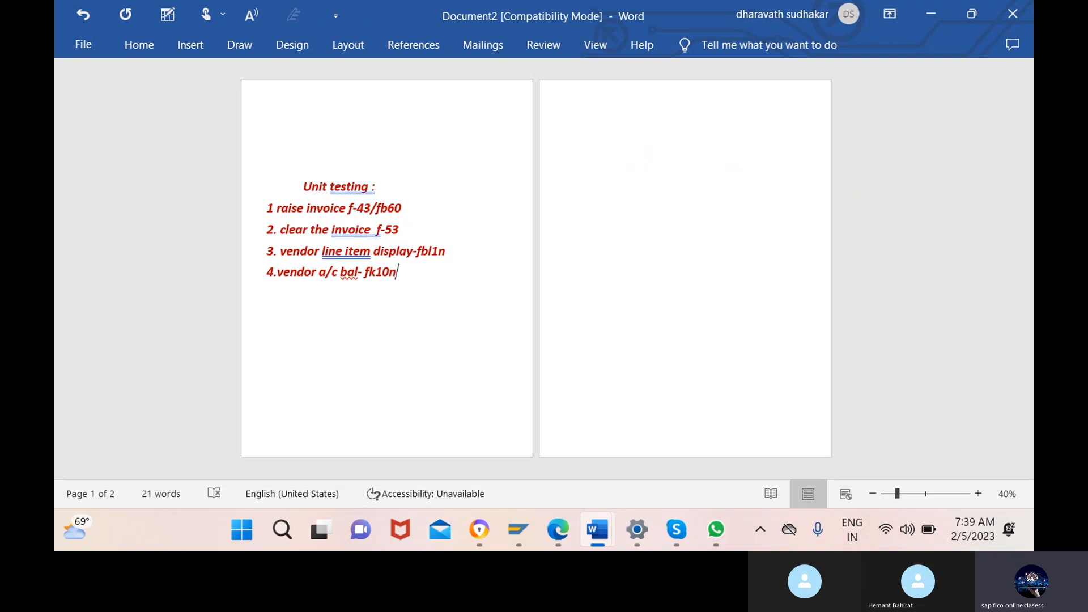
Add the heading line "Advances/ down payment to vendor" below the four numbered lines, followed by a new line.
key(Return)
text(advances)
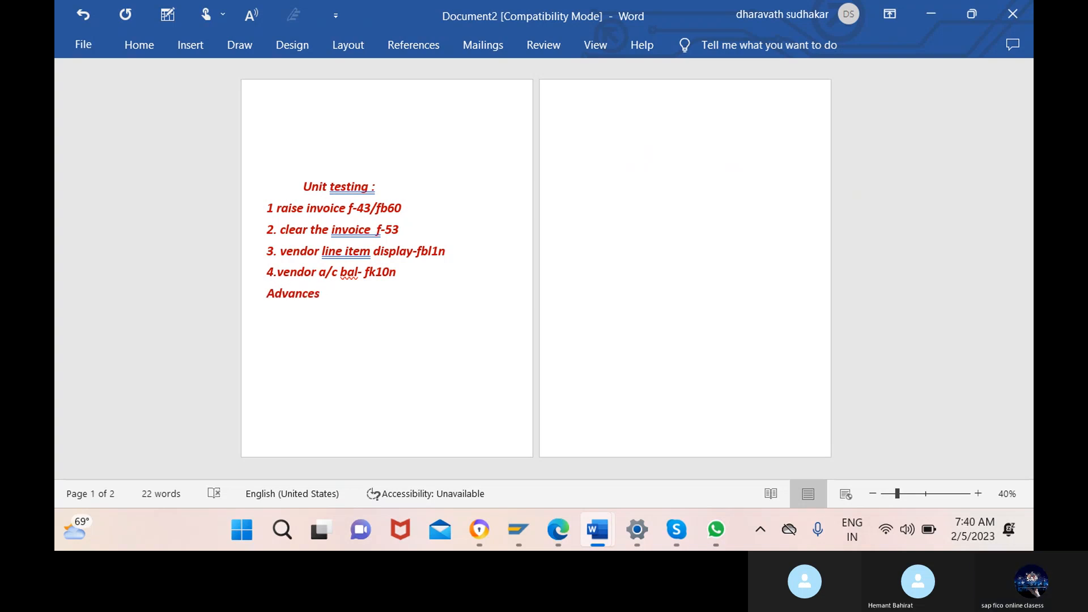
text( / d)
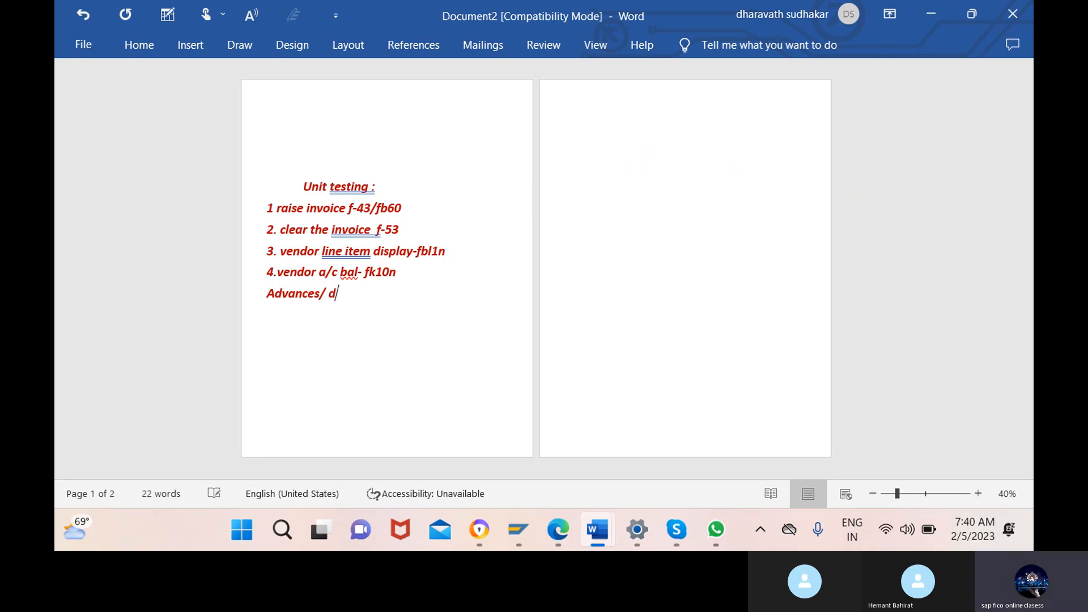
text(own paymen)
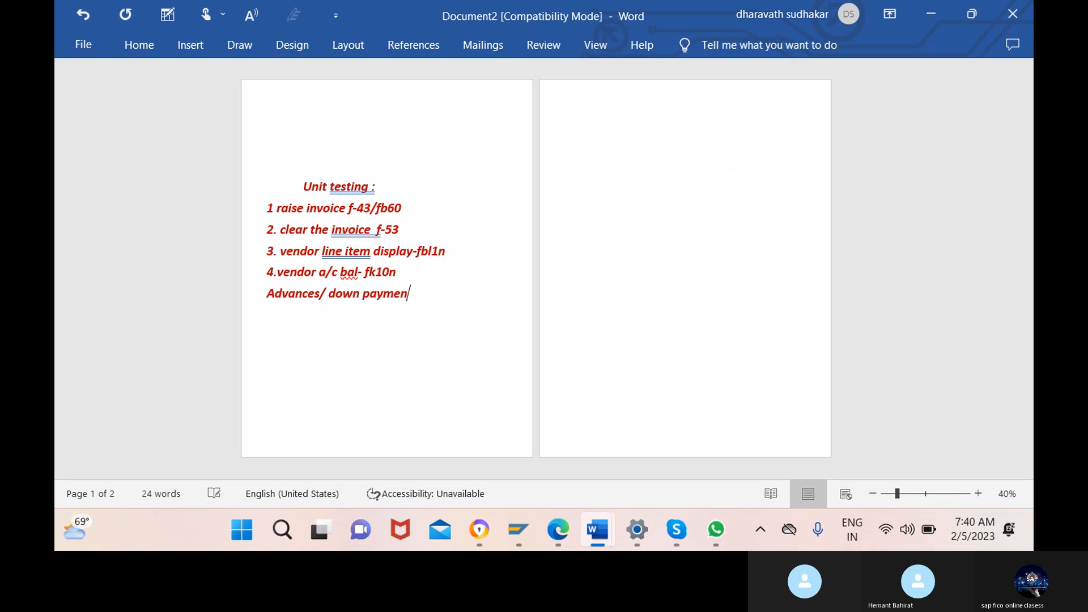
text(t to ve)
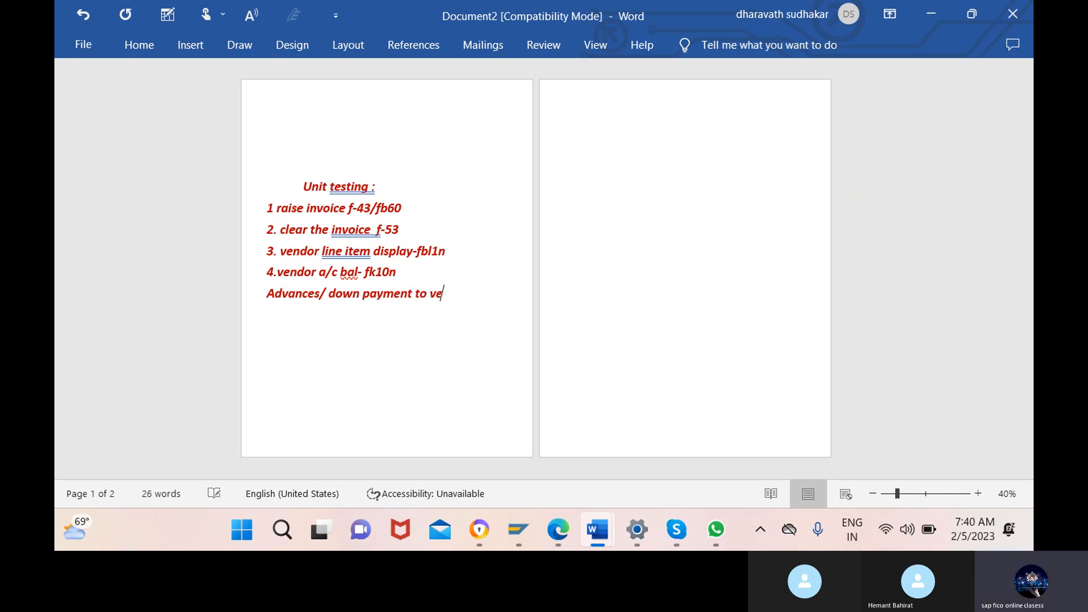
text(ndor)
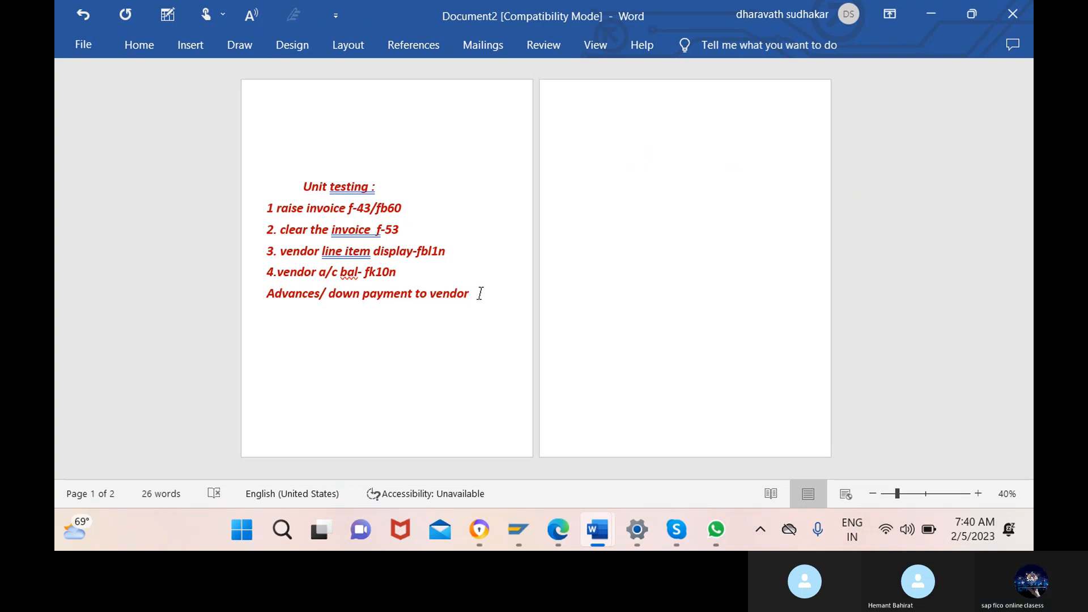
key(Return)
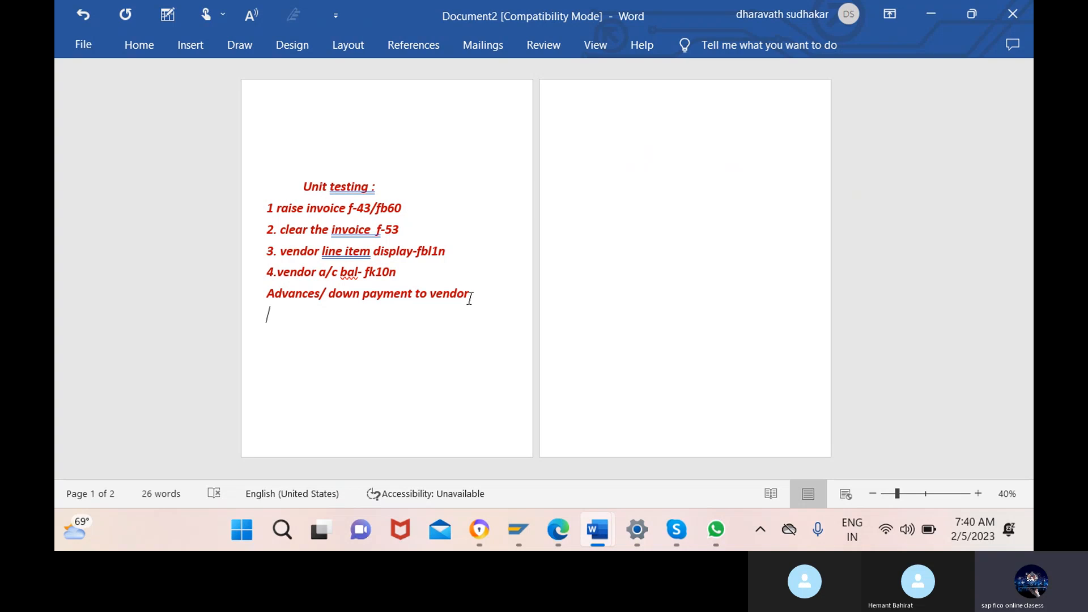
Underline the "Advances/ down payment to vendor" heading, end it with a colon and start a new line.
drag(470, 299, 277, 303)
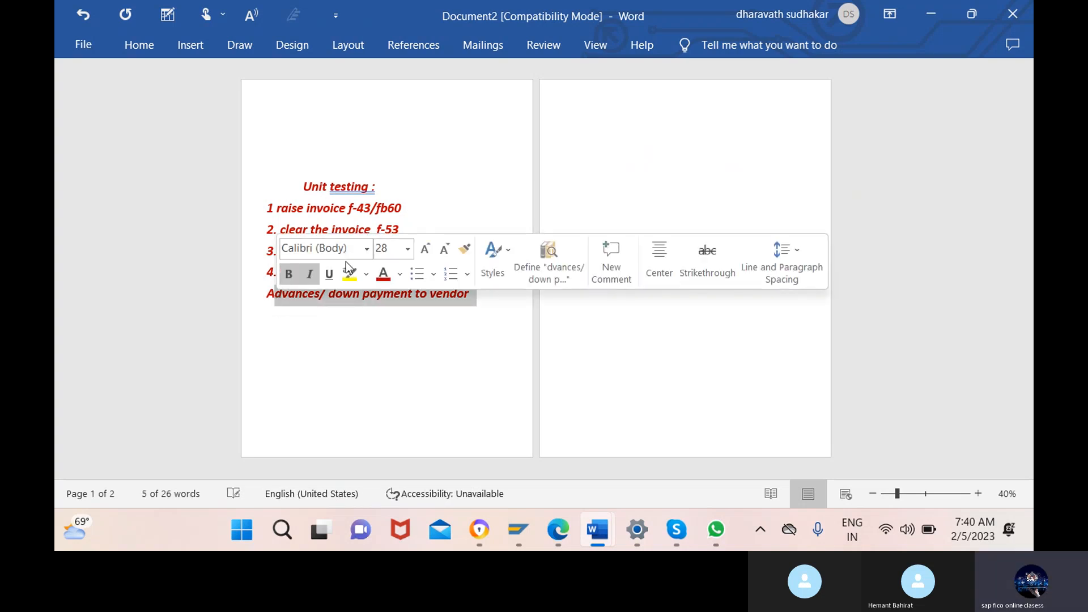
click(324, 274)
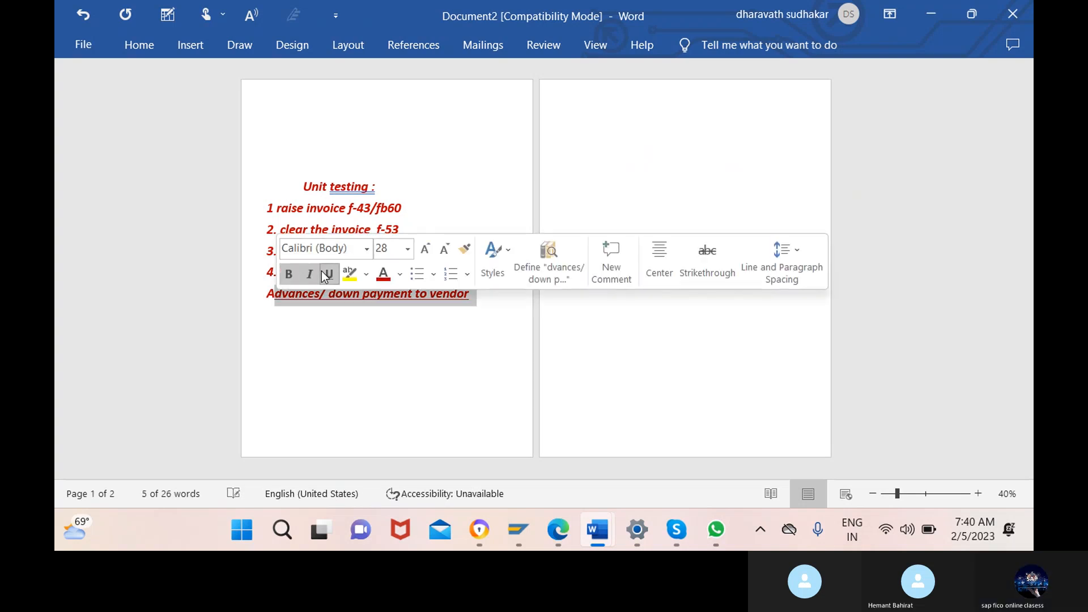
click(476, 293)
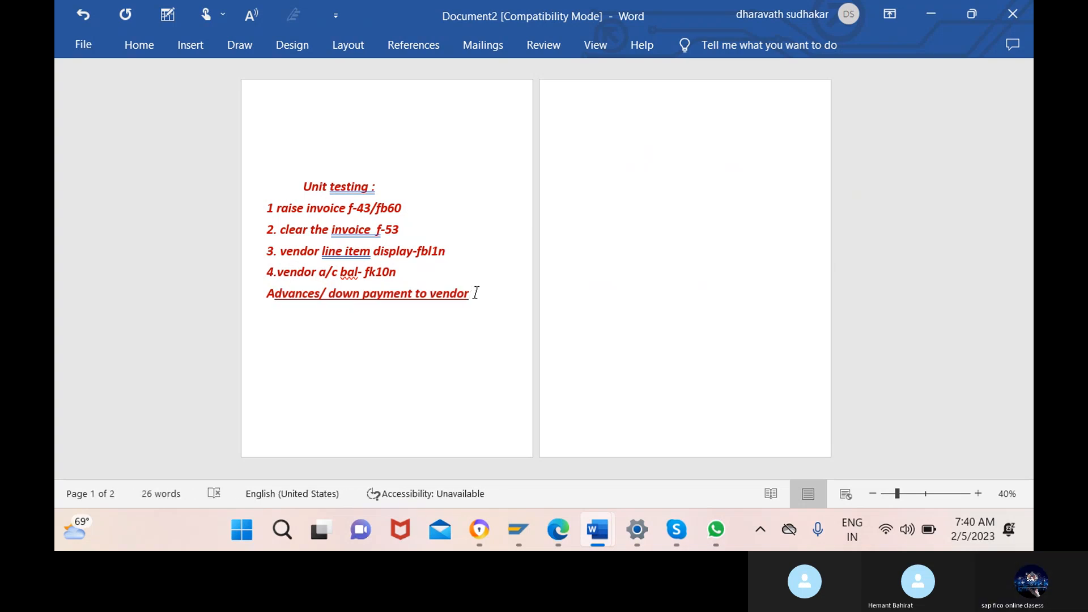
text(:)
key(Return)
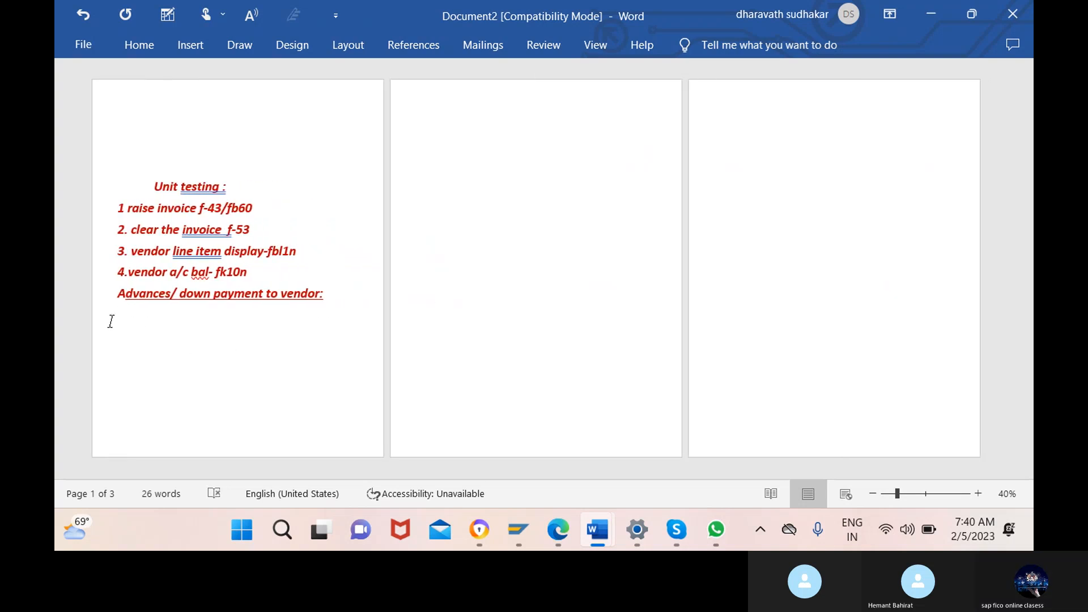
Remove the underline from the blank line below the Advances heading and set its font color to dark blue.
double_click(124, 319)
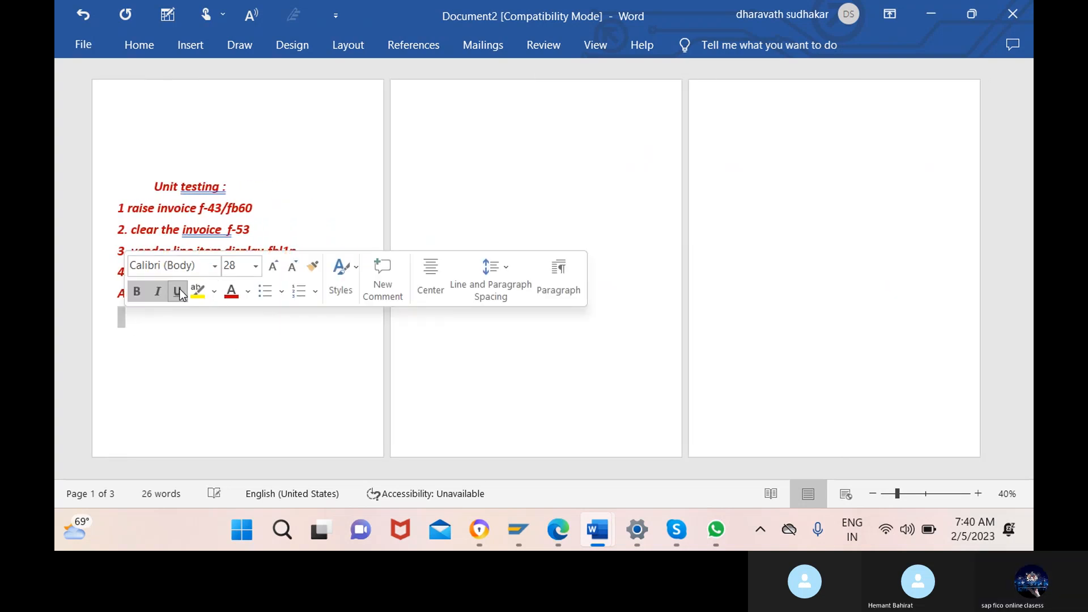
click(247, 295)
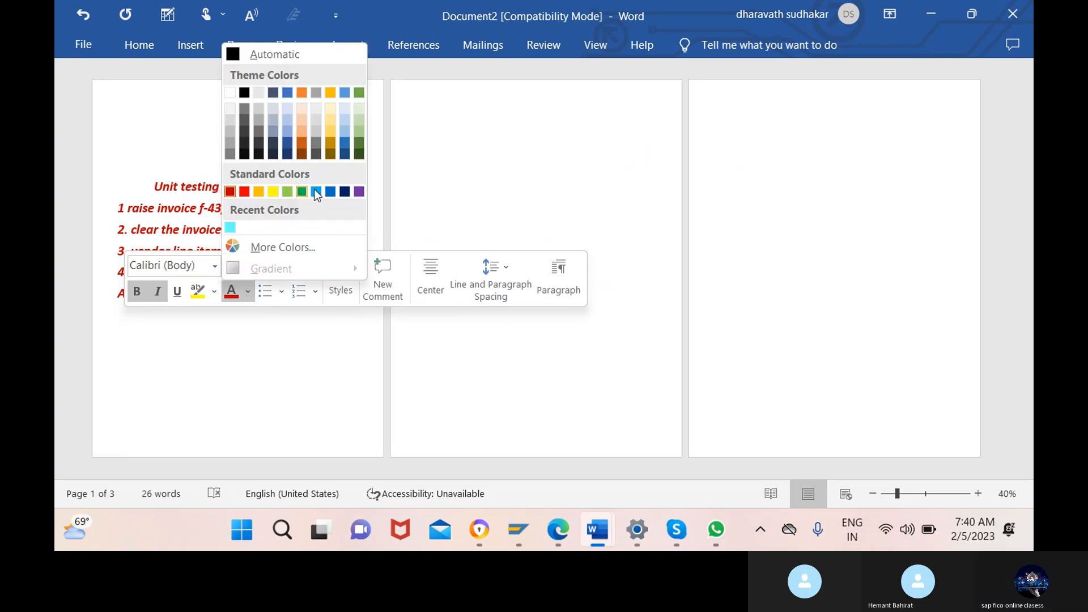
click(345, 193)
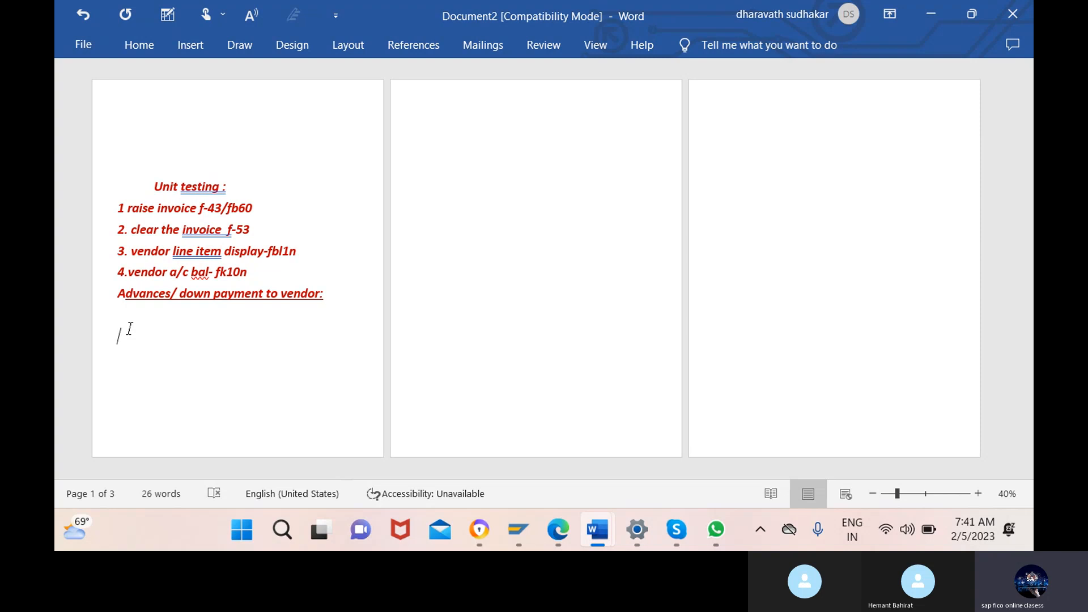
Start a numbered list below the Advances heading with the first item "Creation of gl-fs00".
text(1. creati)
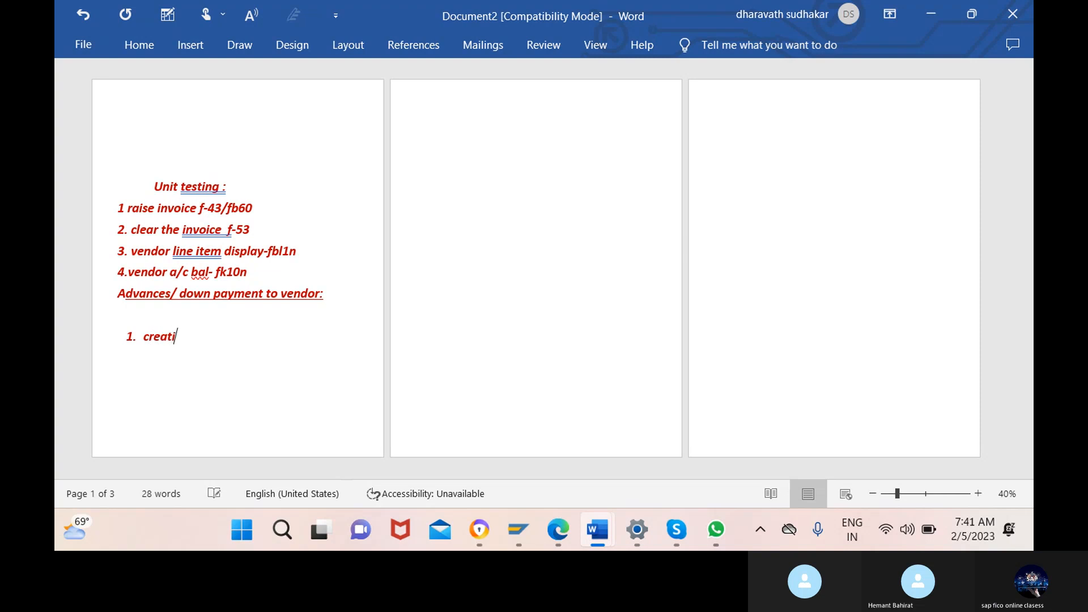
text(on f)
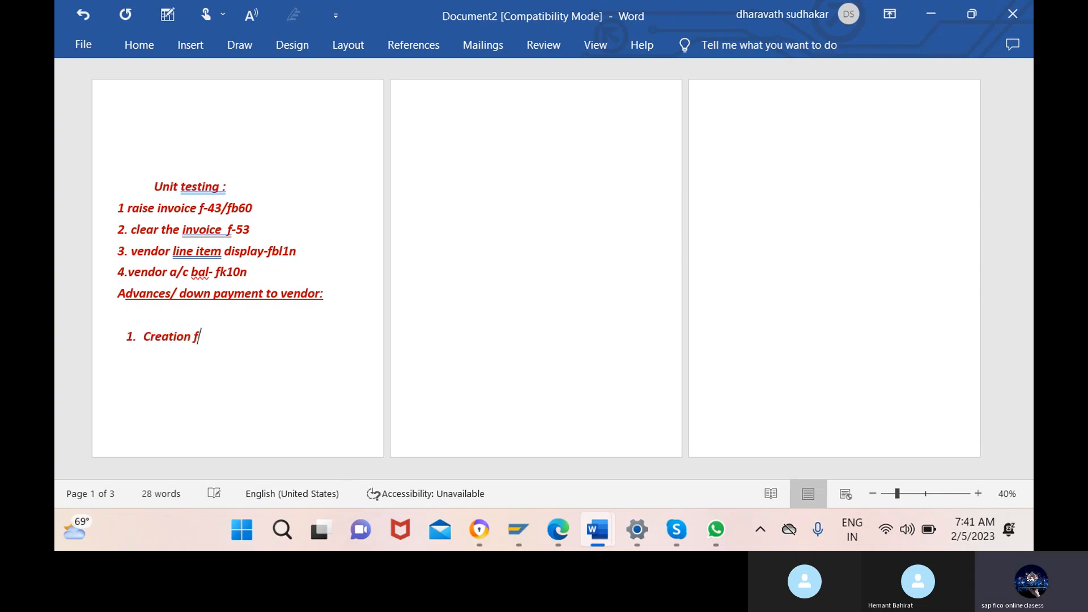
text(of gl-fs00)
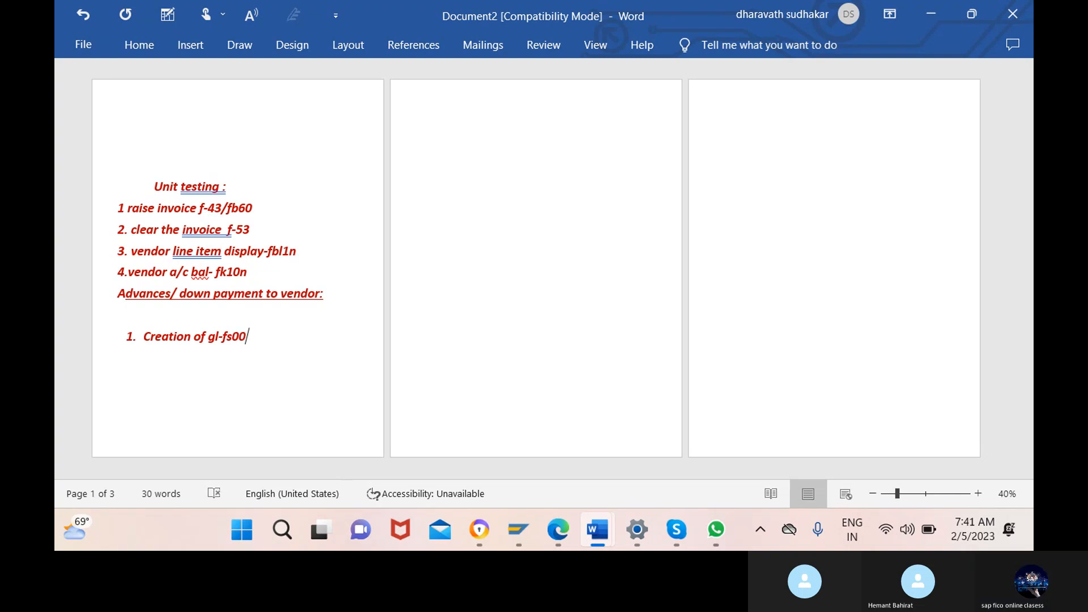
text(-down)
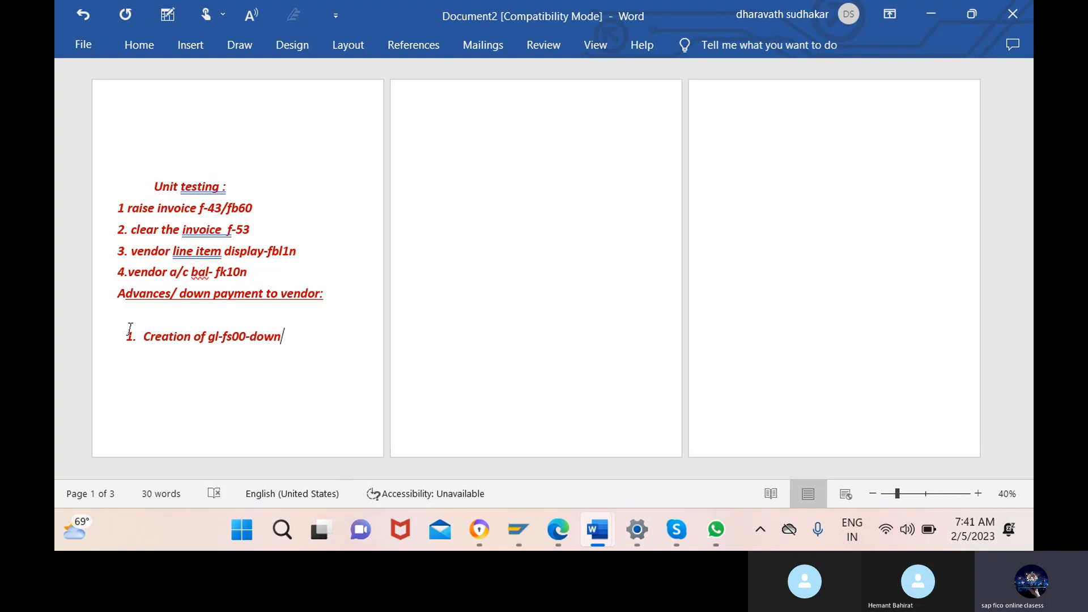
key(BackSpace)
key(BackSpace)
key(BackSpace)
key(BackSpace)
key(BackSpace)
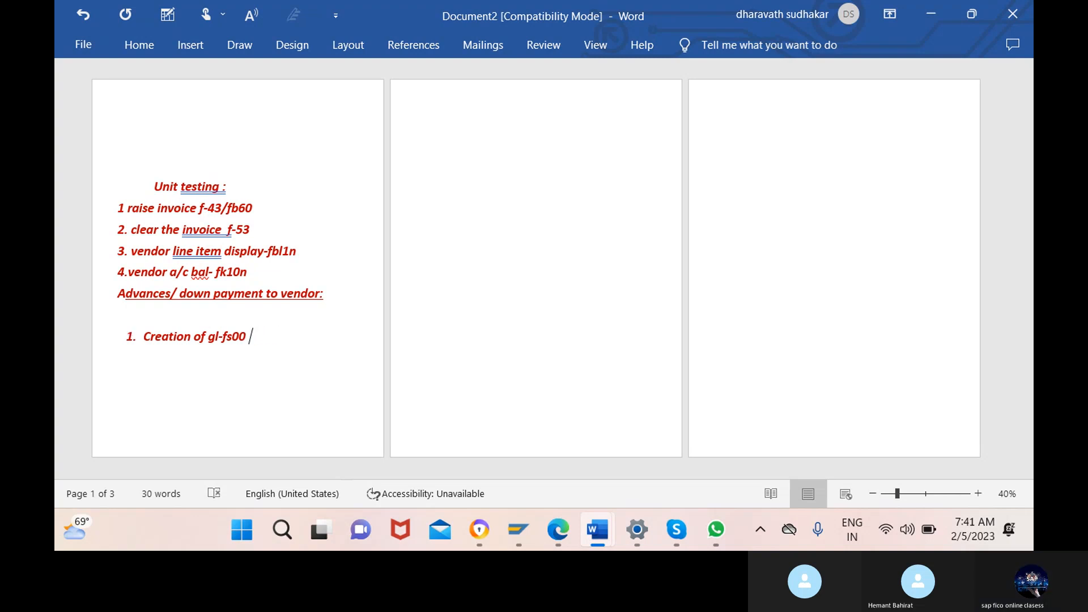
Insert the word "downpayment" before "gl-fs00" in the first list item.
click(204, 340)
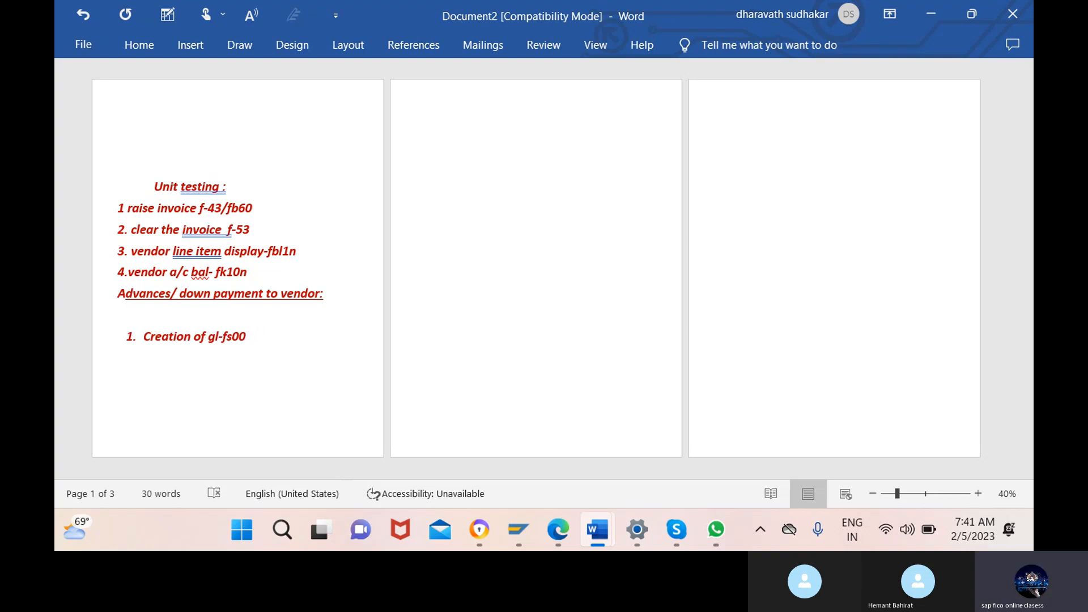
text(d)
text(own)
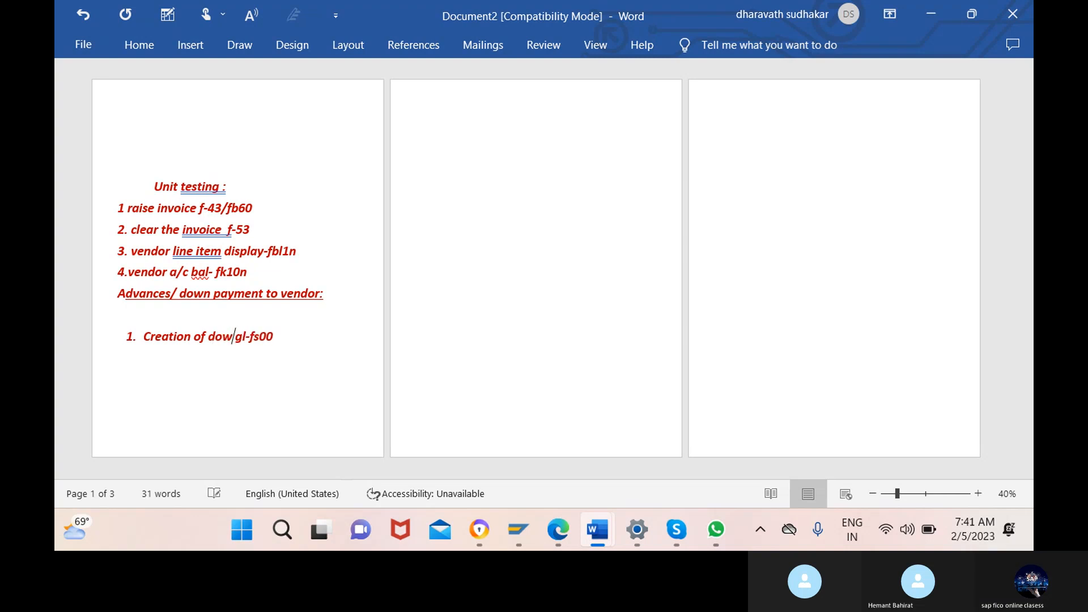
text(paym)
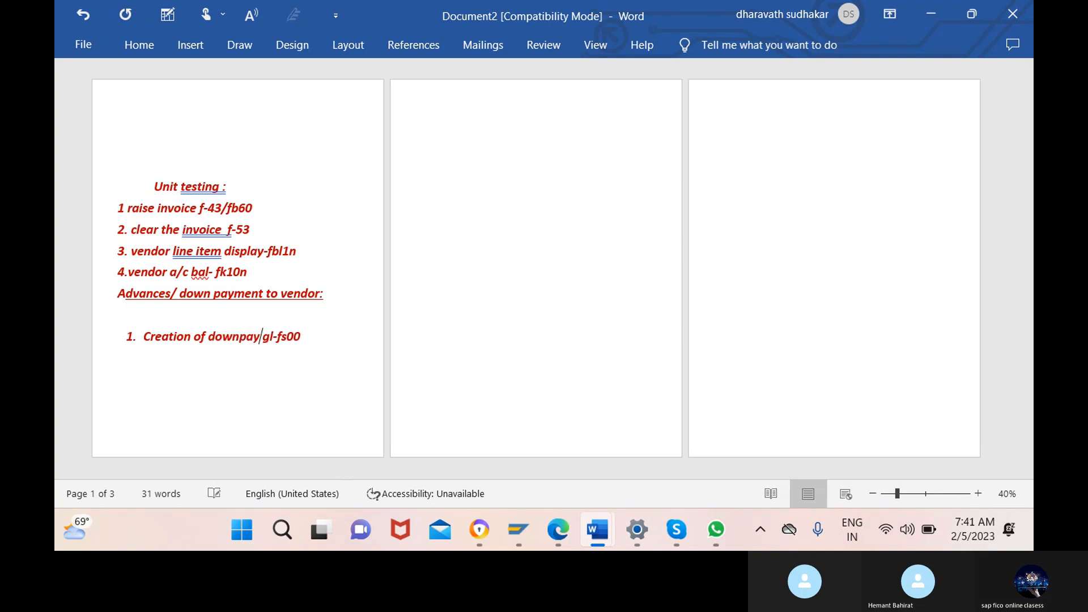
text(ent)
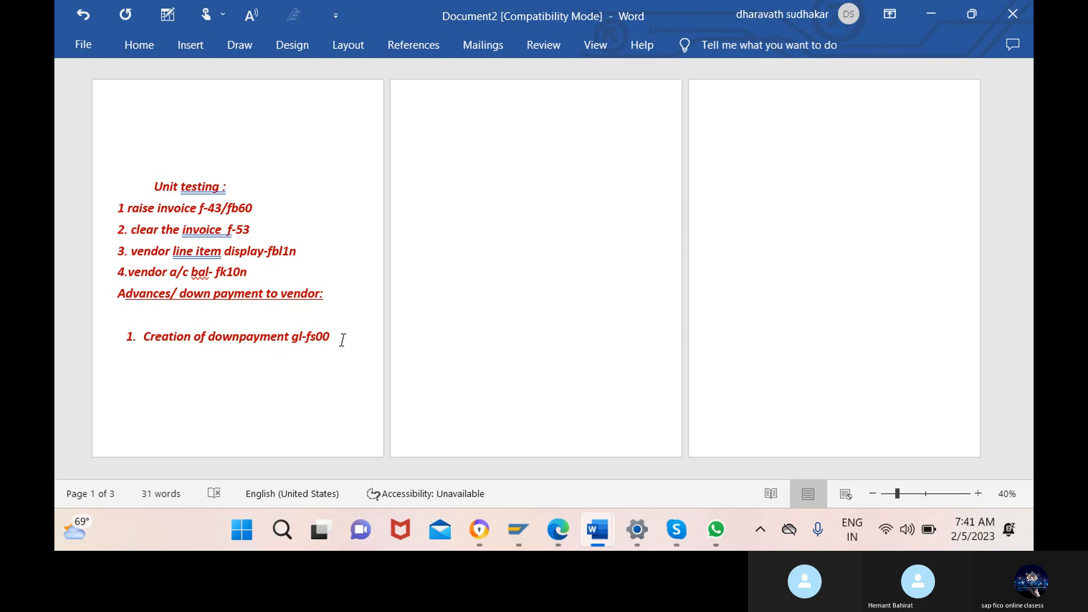
Add a second list item reading "Assign downpayment gl to alternative gl account-obyr".
click(333, 335)
key(Return)
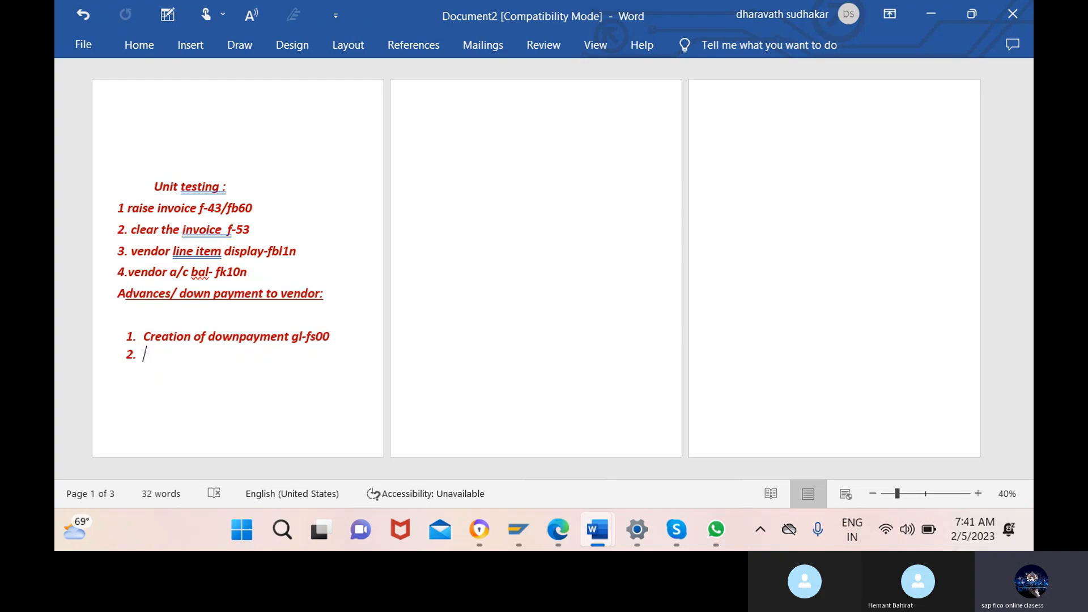
text(ass)
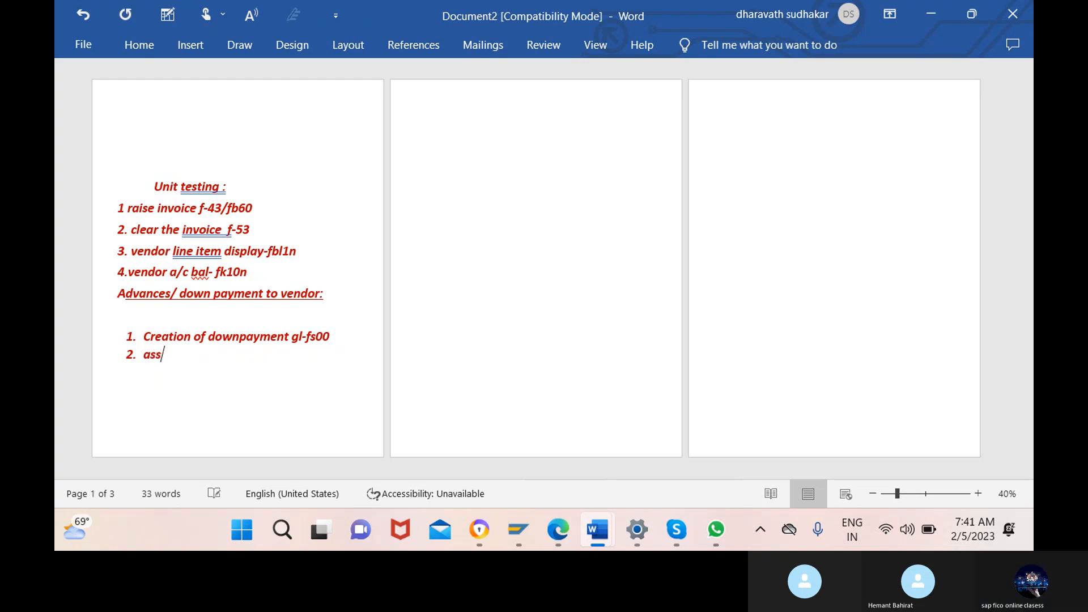
text(ign gl t)
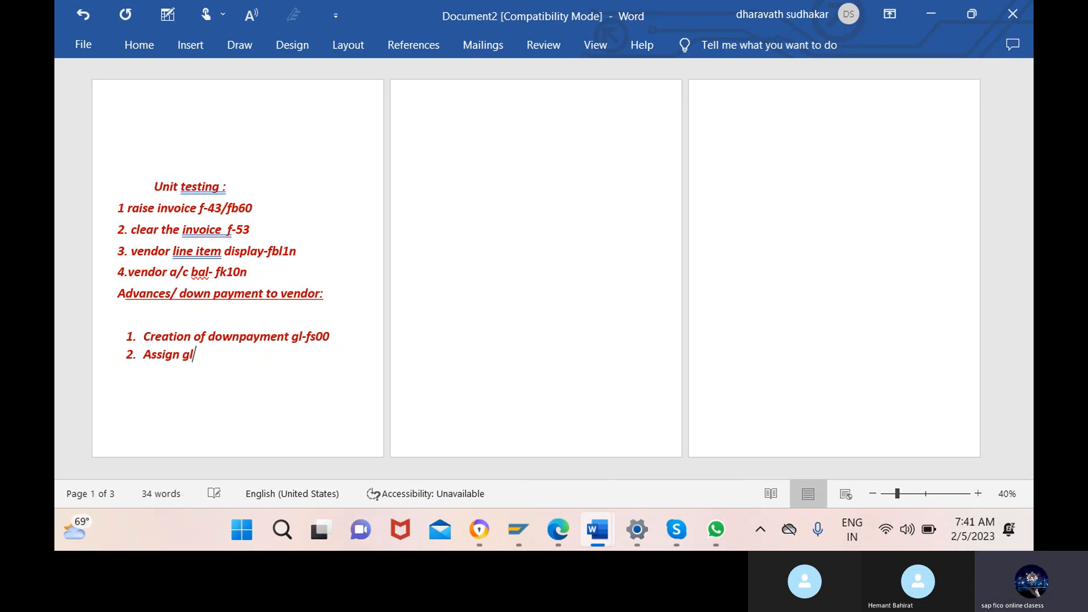
key(BackSpace)
key(BackSpace)
key(BackSpace)
key(BackSpace)
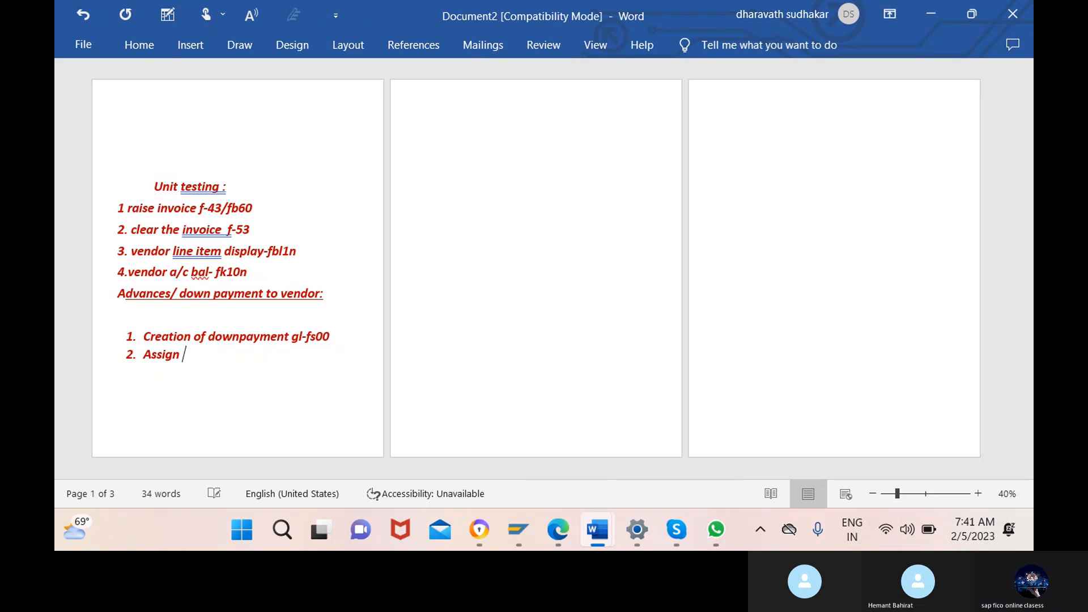
text(downpayment gl to )
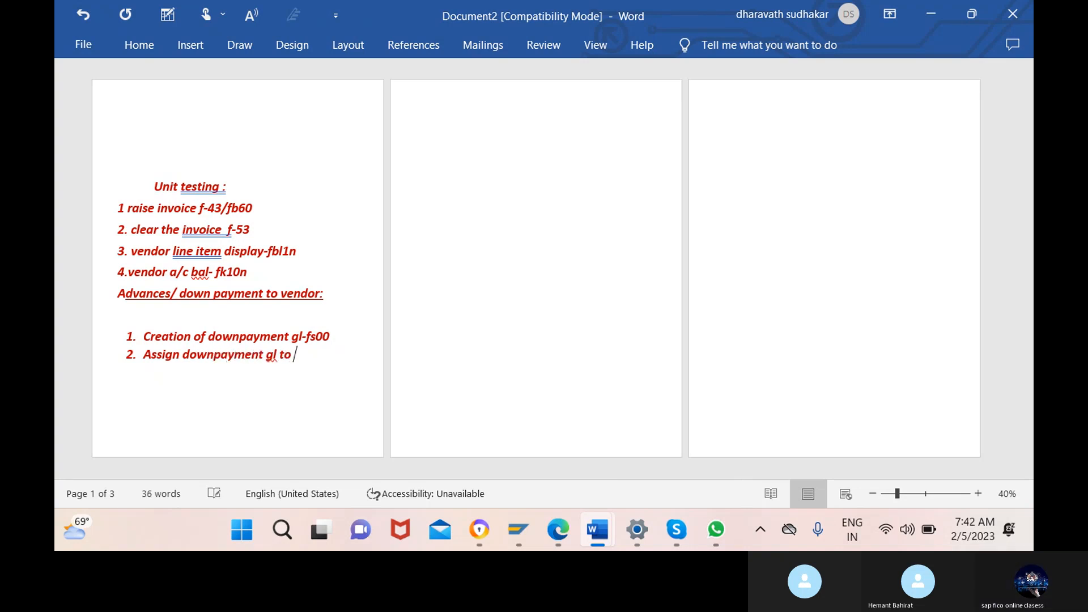
text(altern)
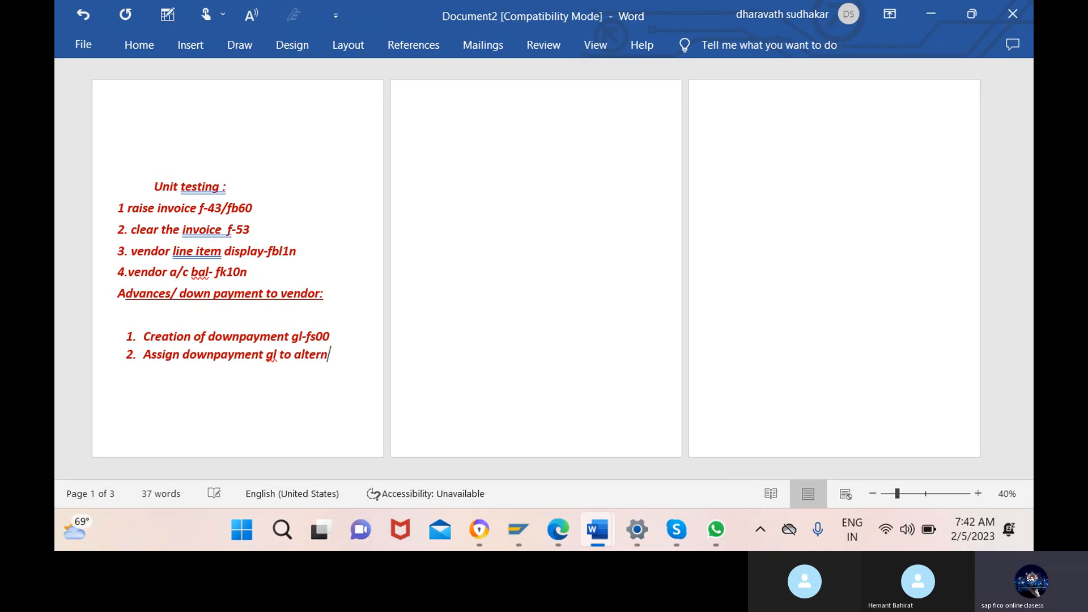
text(ative )
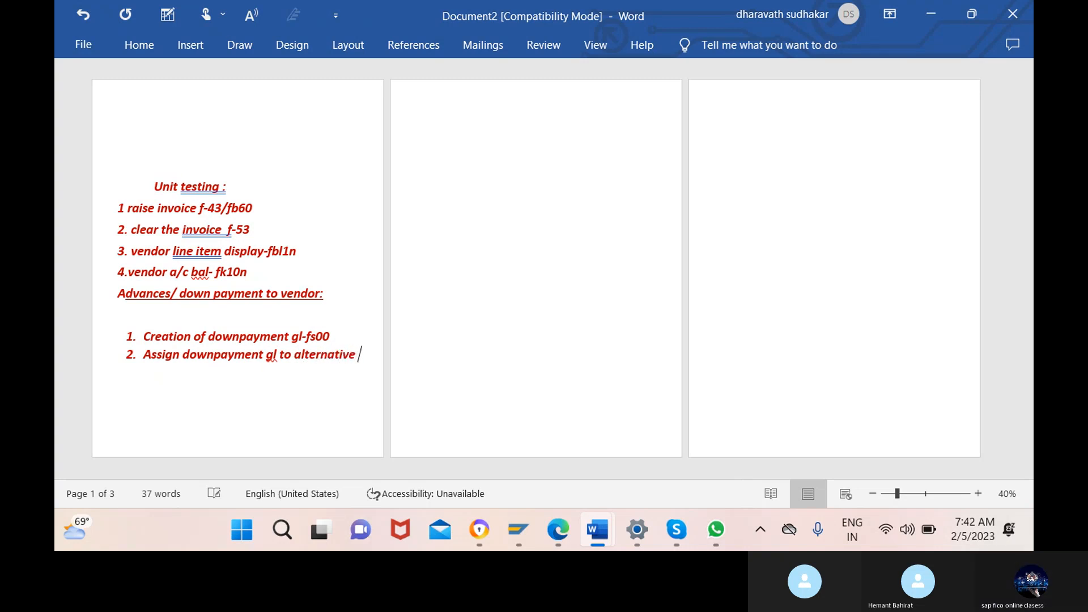
text(gl account)
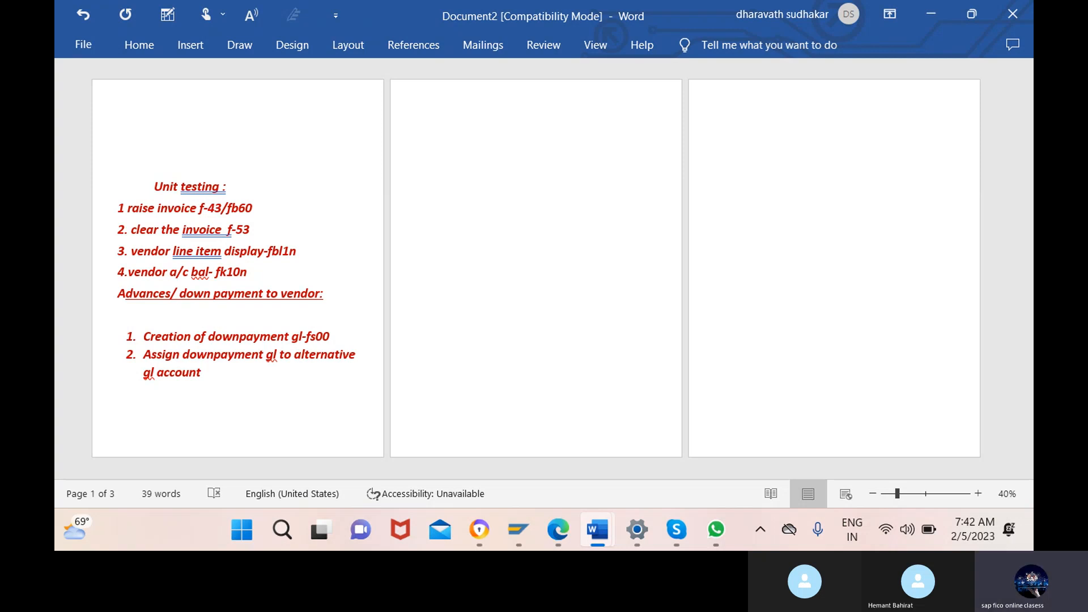
text(-obyr)
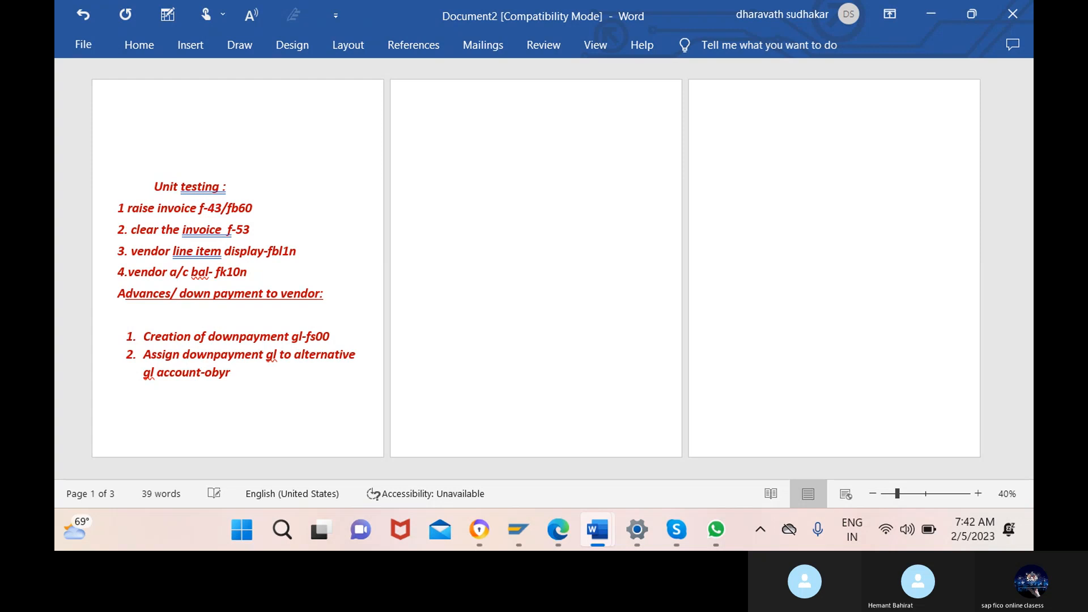
Add a third list item reading "Advance posting-f-48".
key(Return)
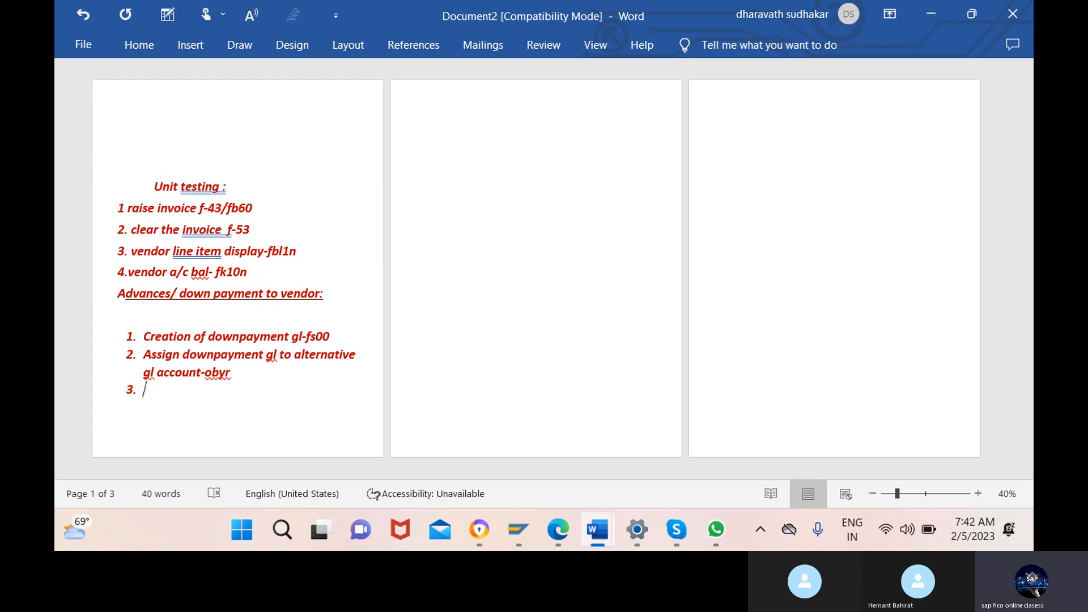
text(advance posti)
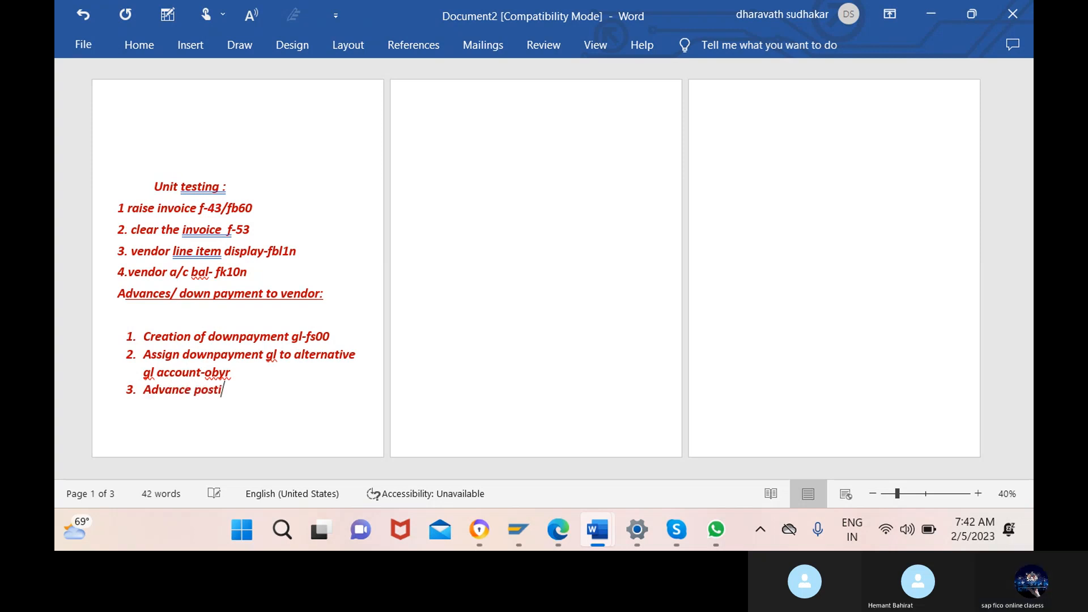
text(ng)
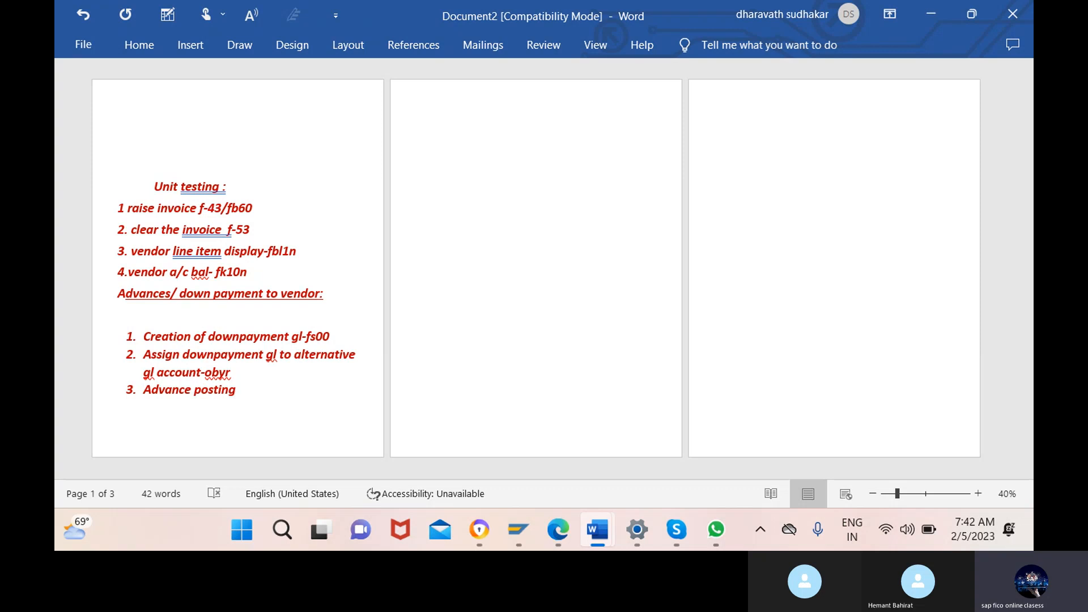
text(-f-)
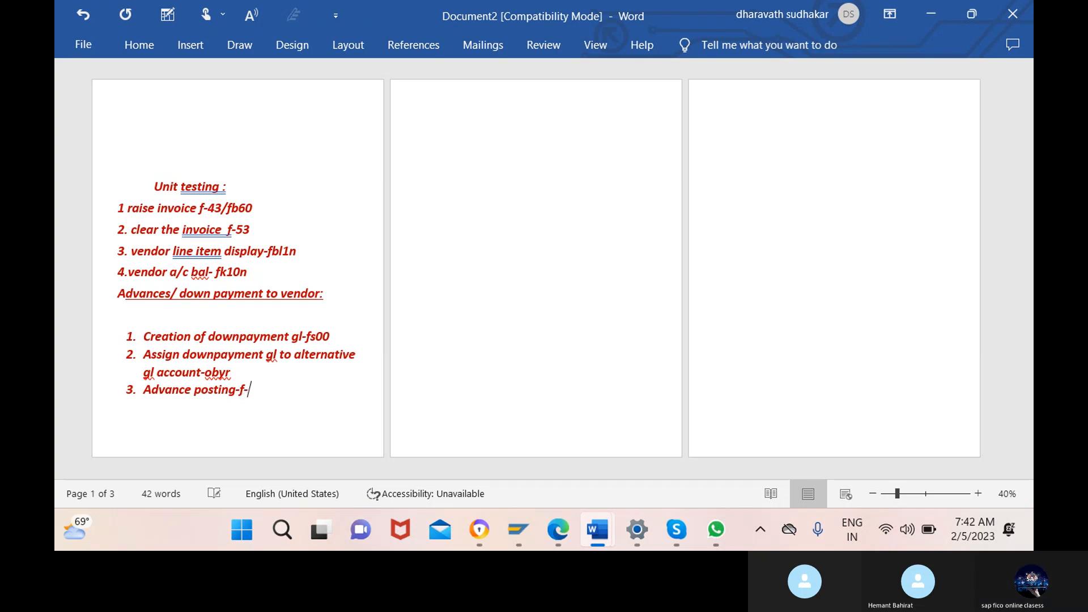
text(48)
Add a fourth list item reading "Invoice posting-fb60/f-43/f-02".
key(Return)
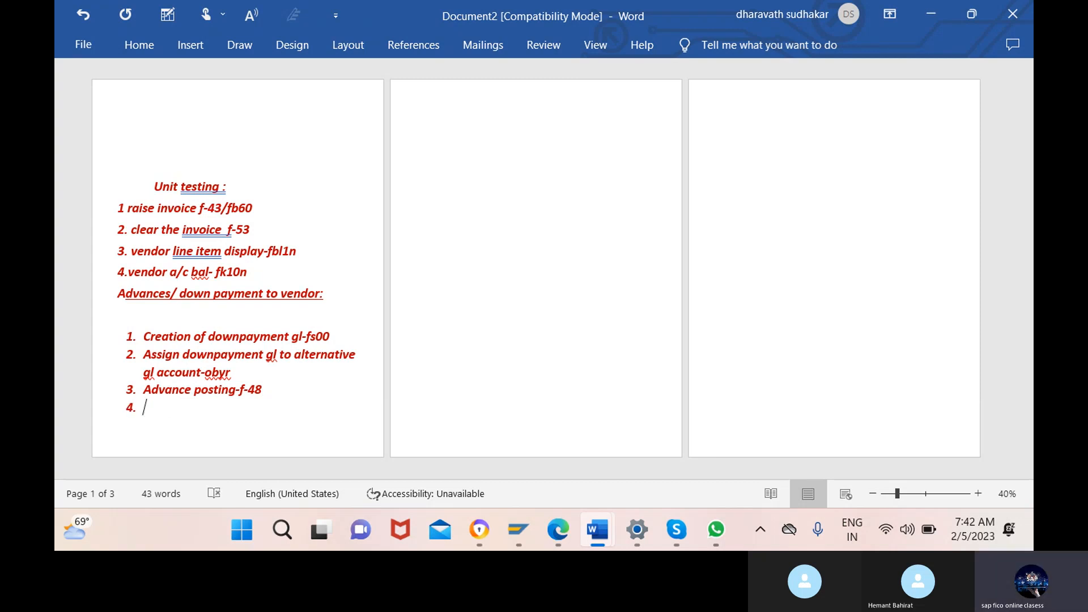
text(inv)
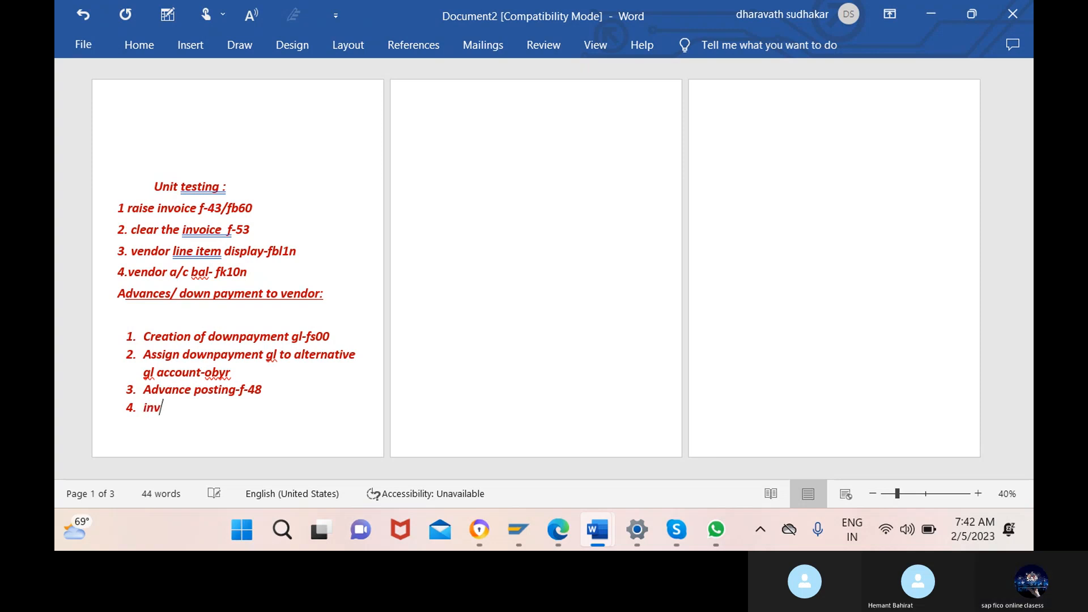
text(oice posting)
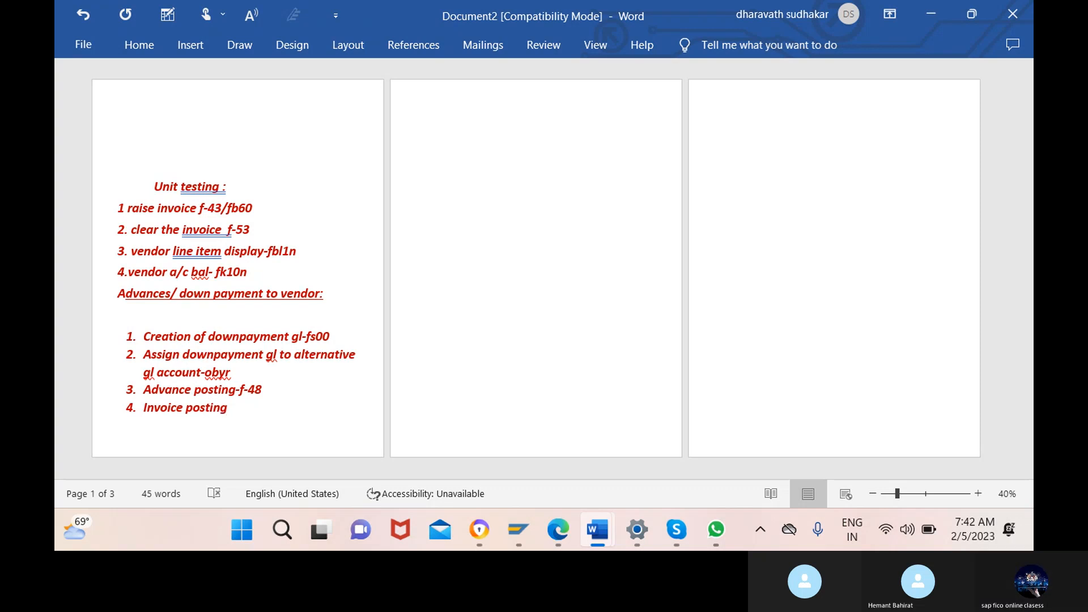
text(-fb)
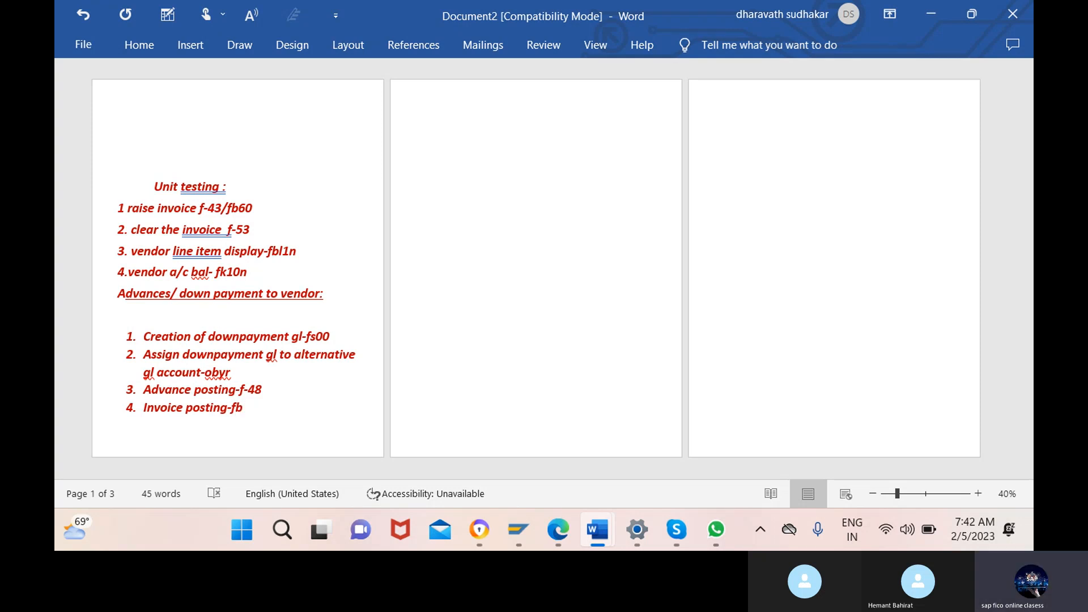
text(60/f-43/f-02/)
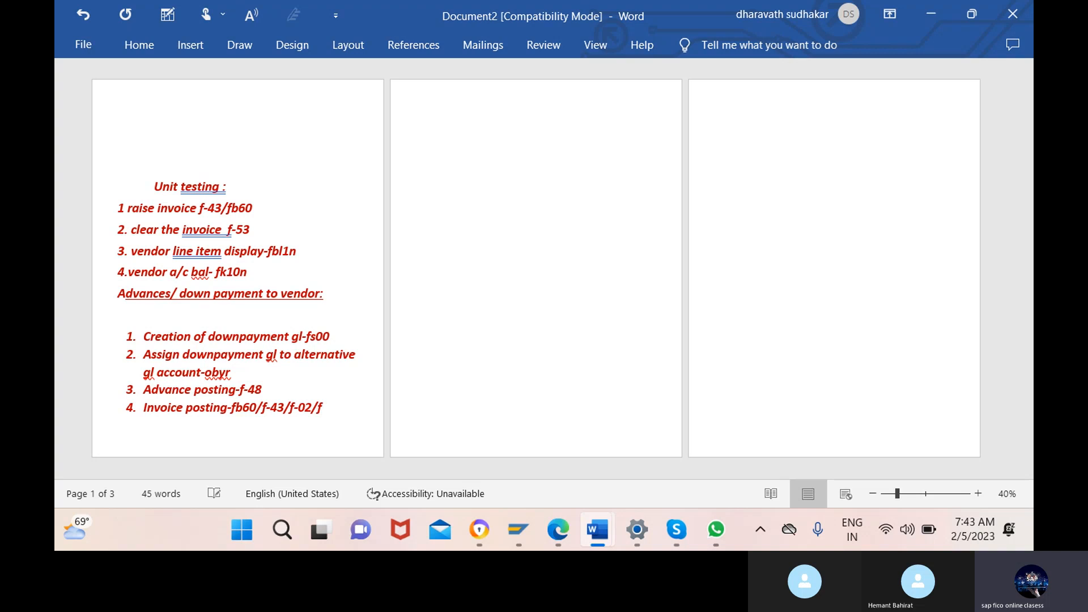
key(BackSpace)
Add a fifth list item reading "Advance clearing-f-54".
key(Return)
text(Advance clear)
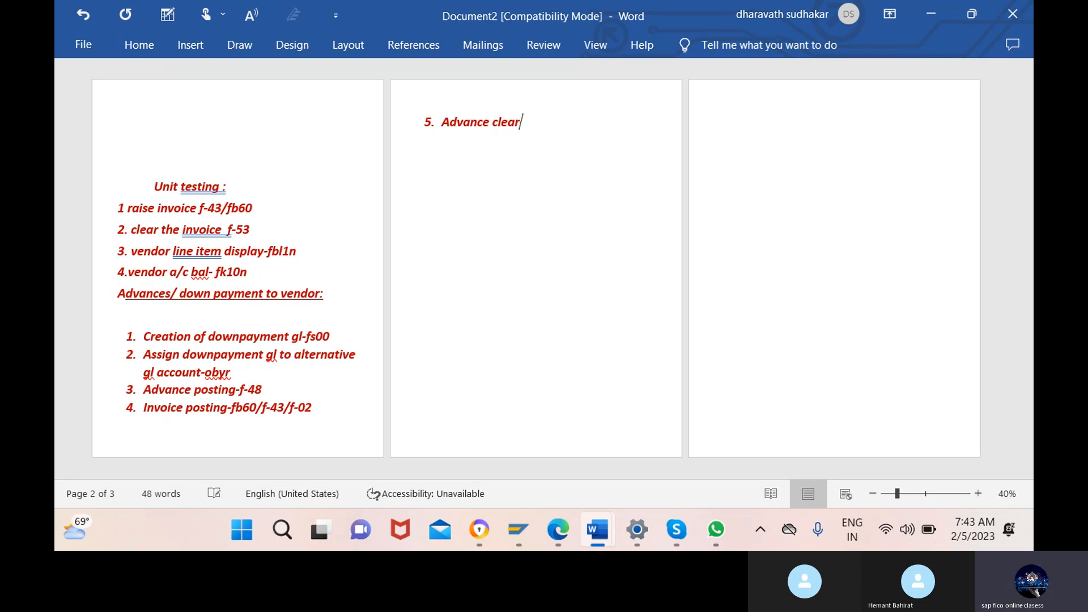
text(ing)
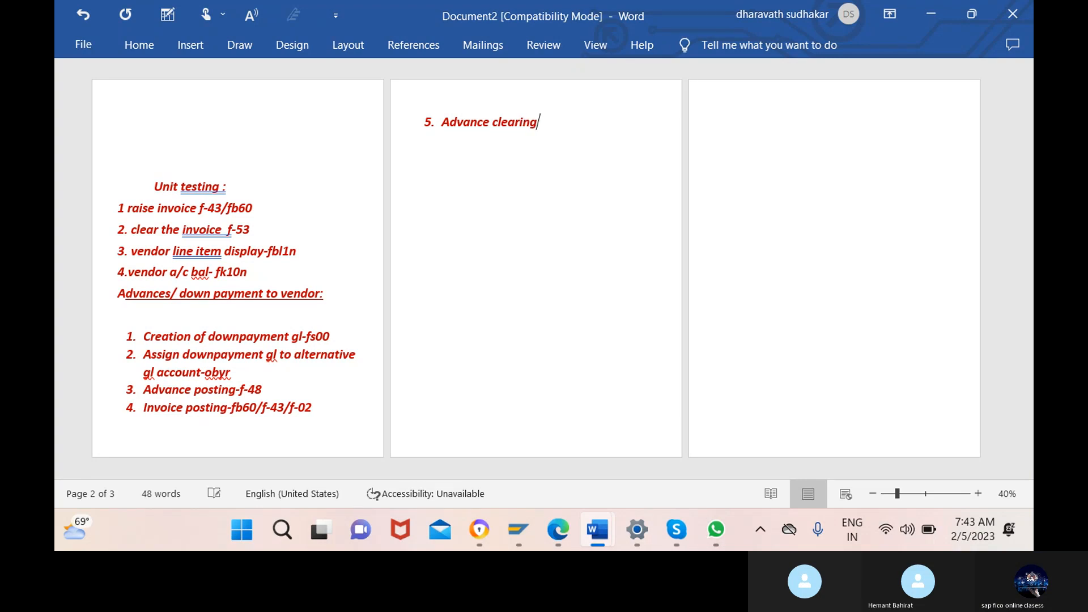
text(-f-54)
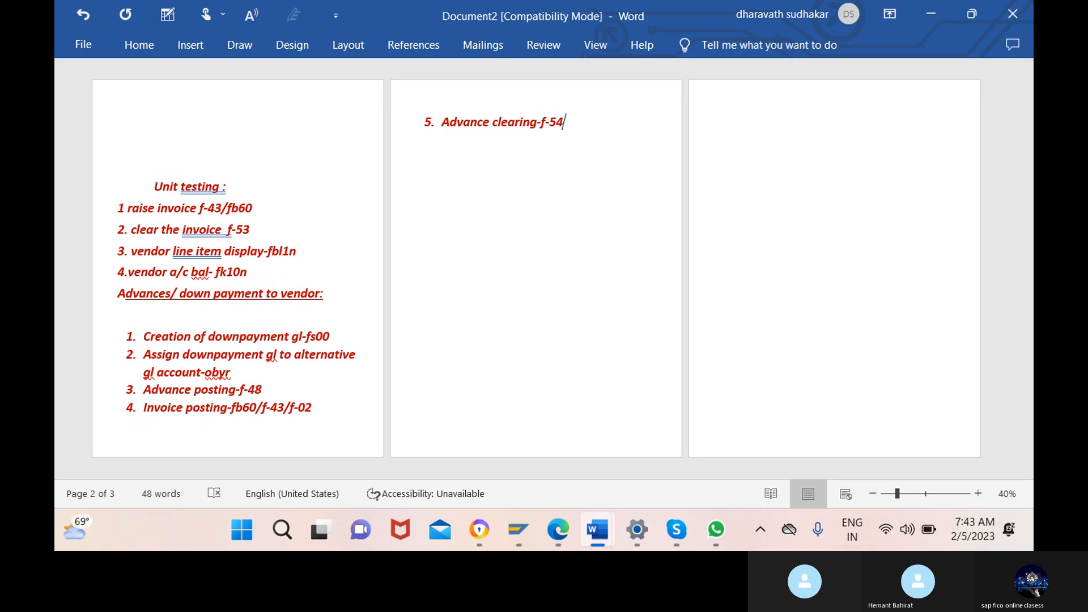
Add a sixth list item reading "Invoice clearing-f-53".
key(Return)
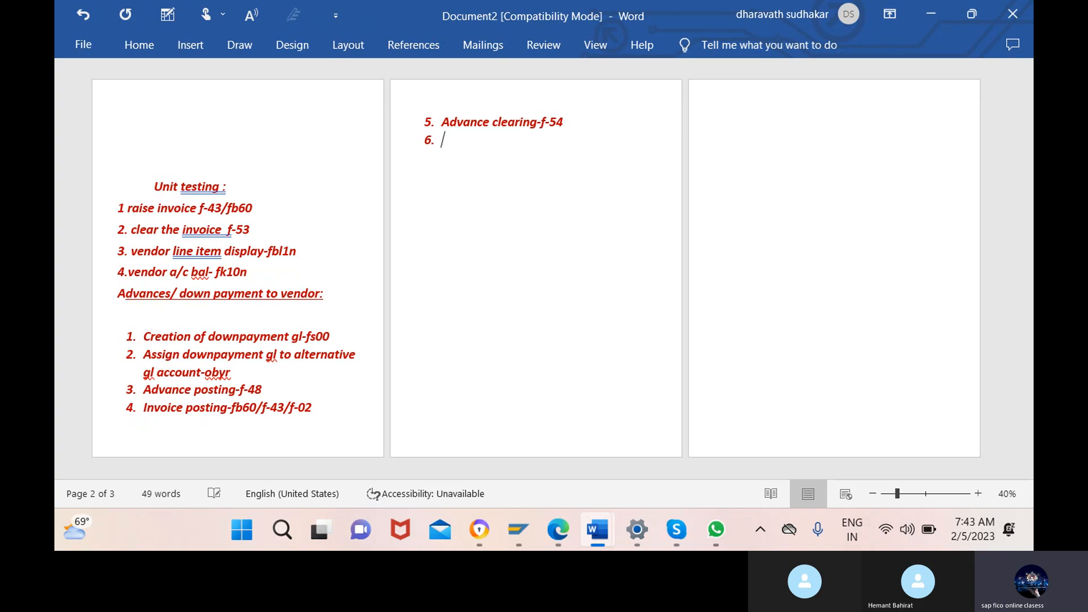
text(invoice clearin)
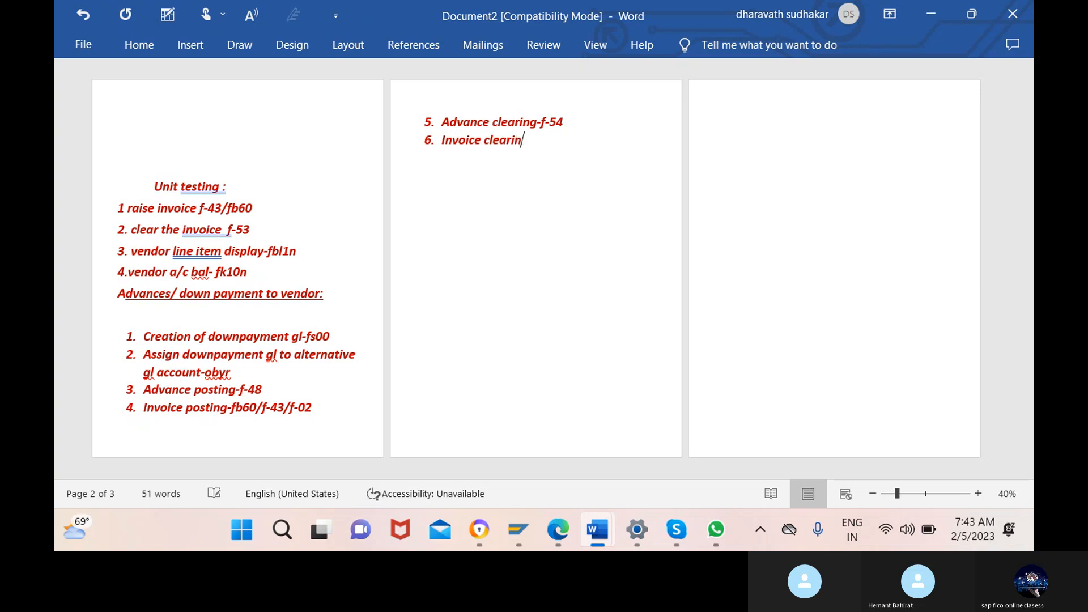
text(g-)
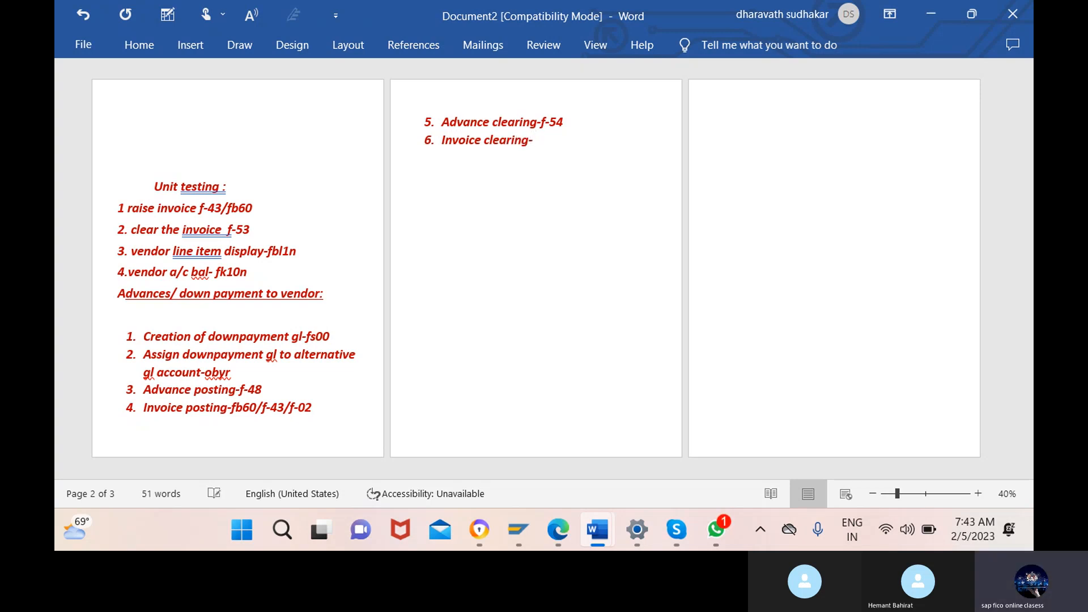
text(f-53)
Set the font color of all six down payment list items to dark blue and place the cursor below the list.
drag(563, 139, 114, 333)
click(213, 302)
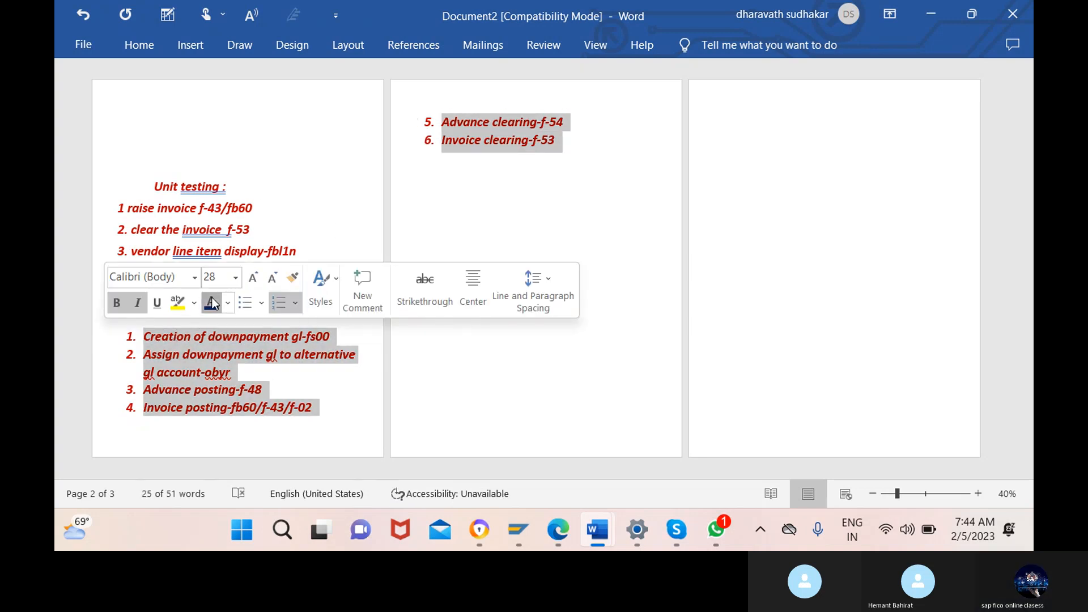
click(564, 177)
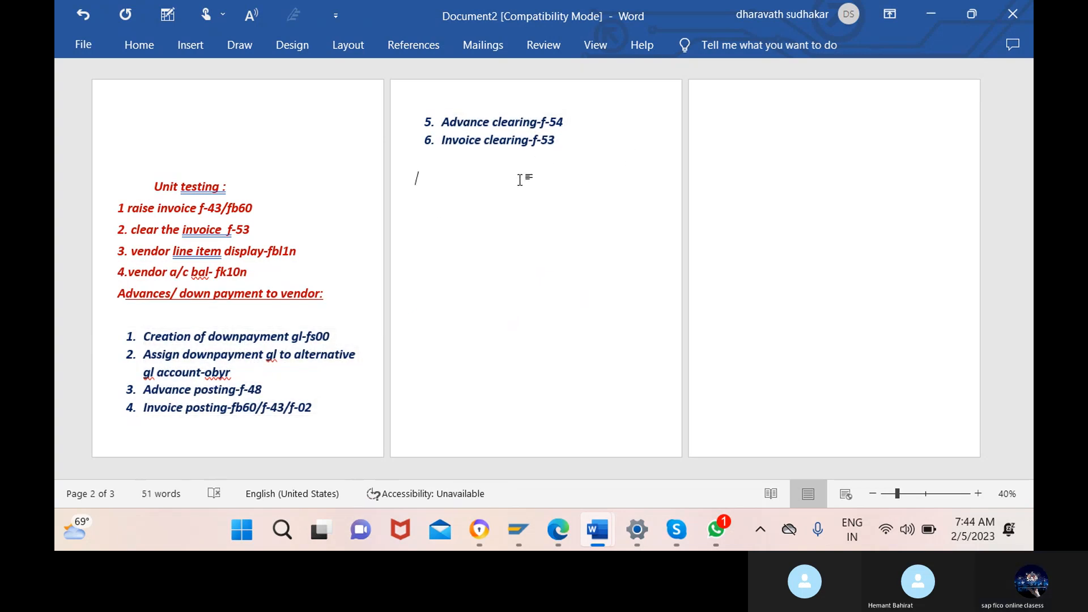
Write the heading "Payment terms and discount from vendor" below the down payment list.
text(a)
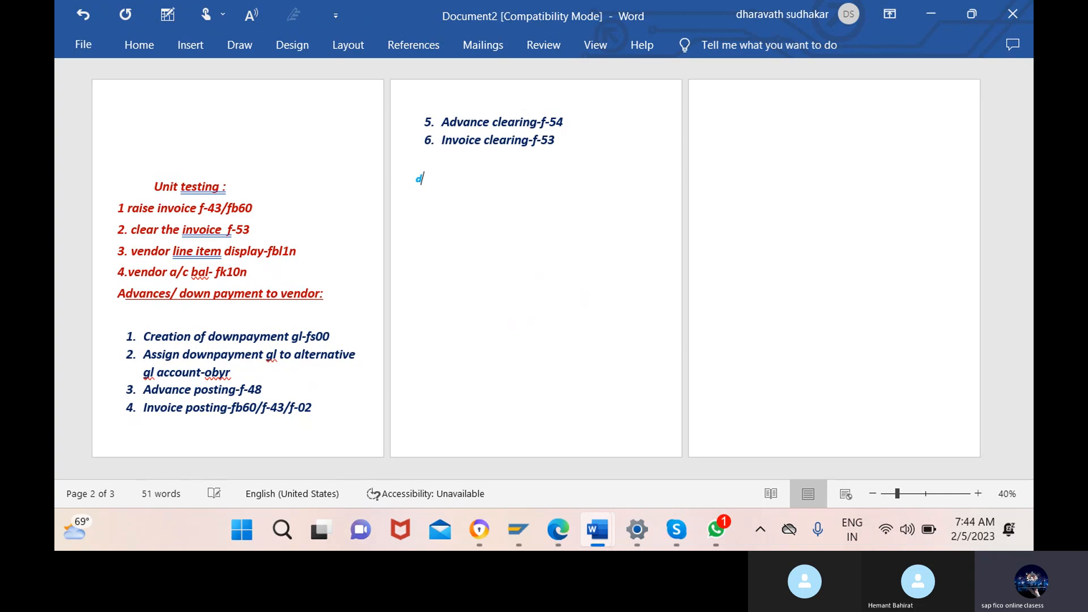
key(BackSpace)
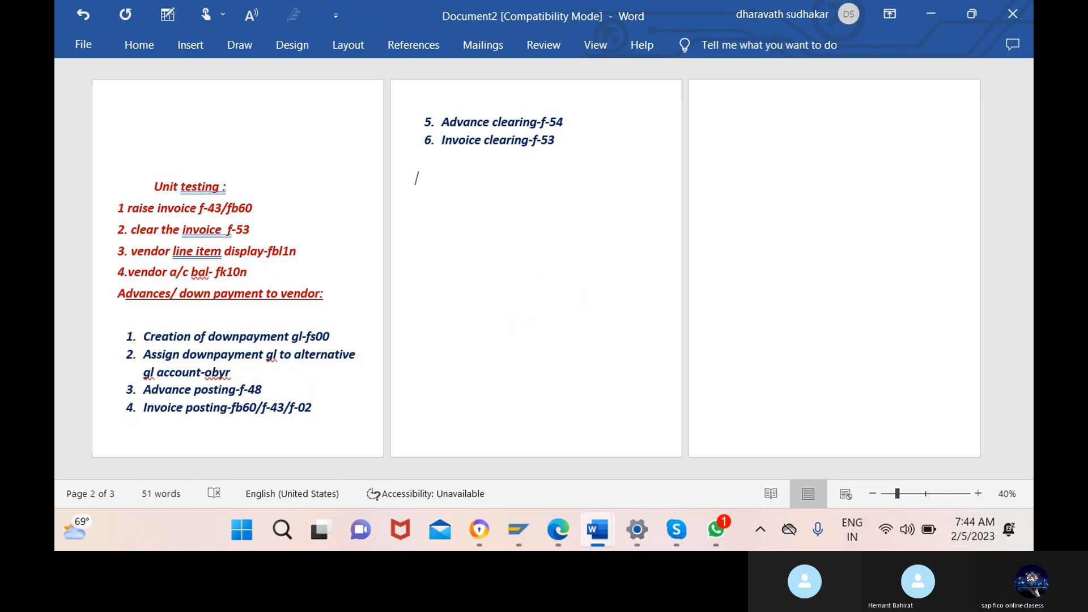
text(payment)
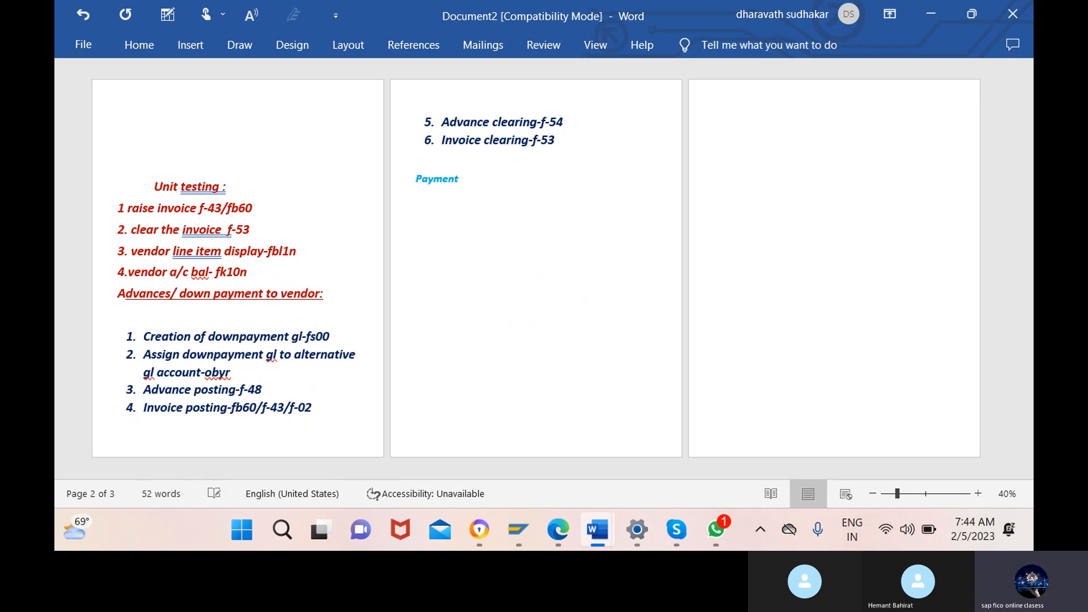
text( terms and)
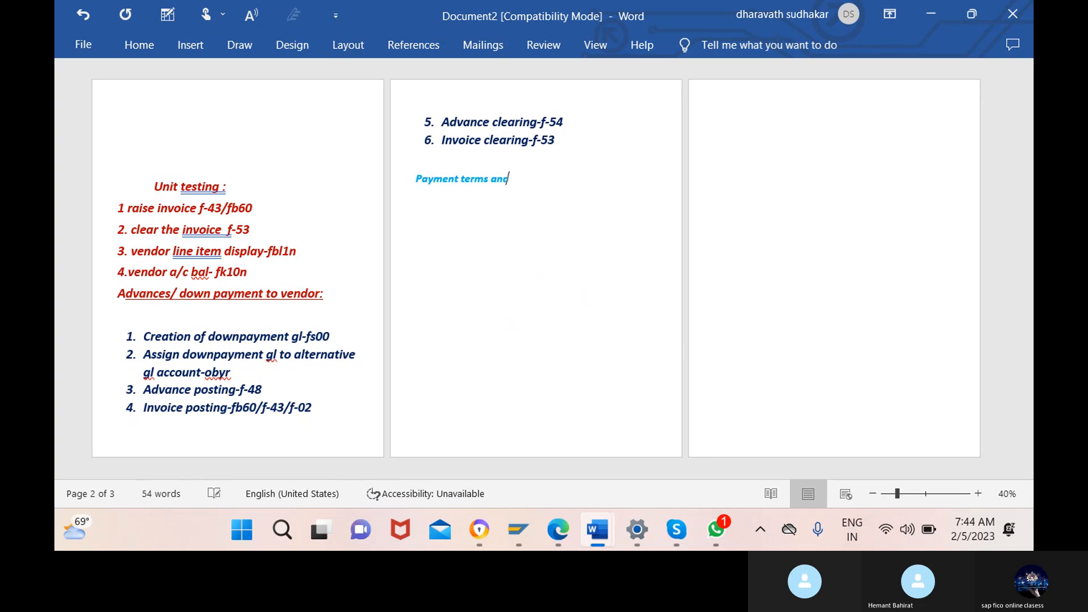
text( dis)
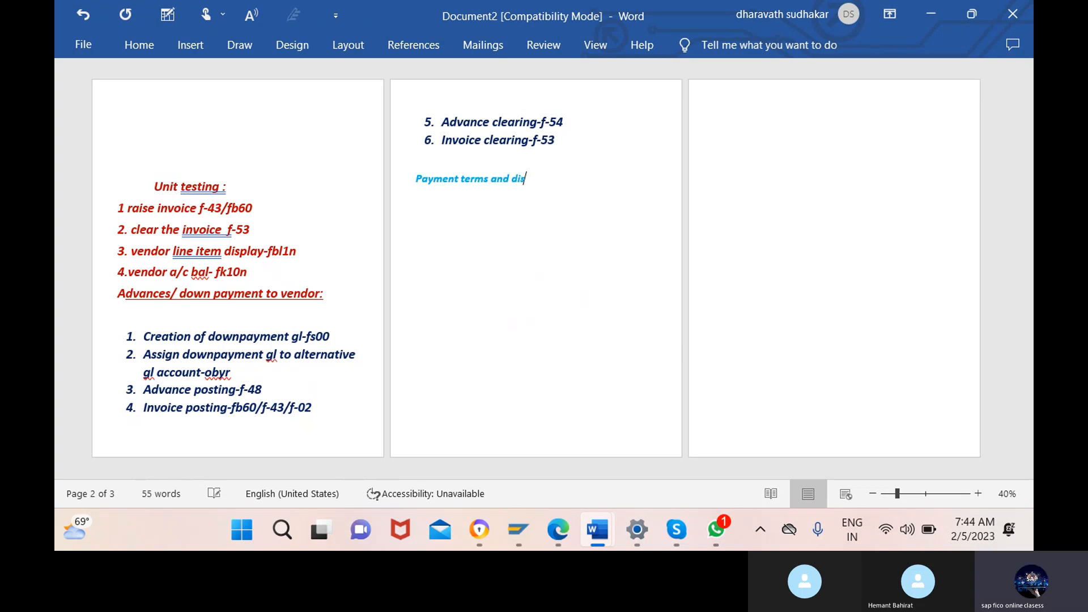
text(count from vendor)
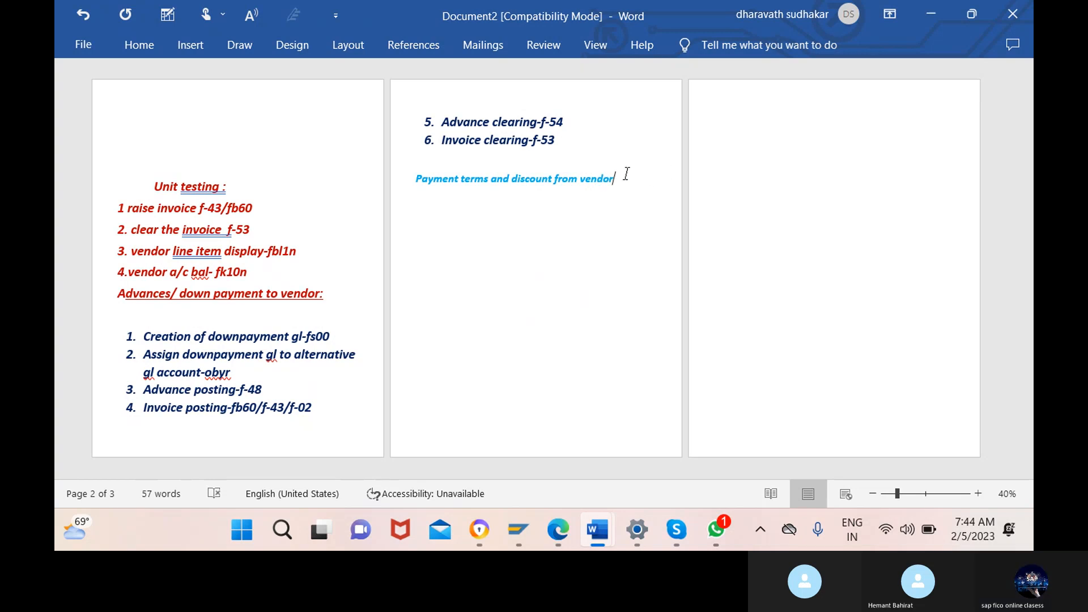
Set the "Payment terms and discount from vendor" heading to dark red font color and size 24.
drag(625, 176, 417, 177)
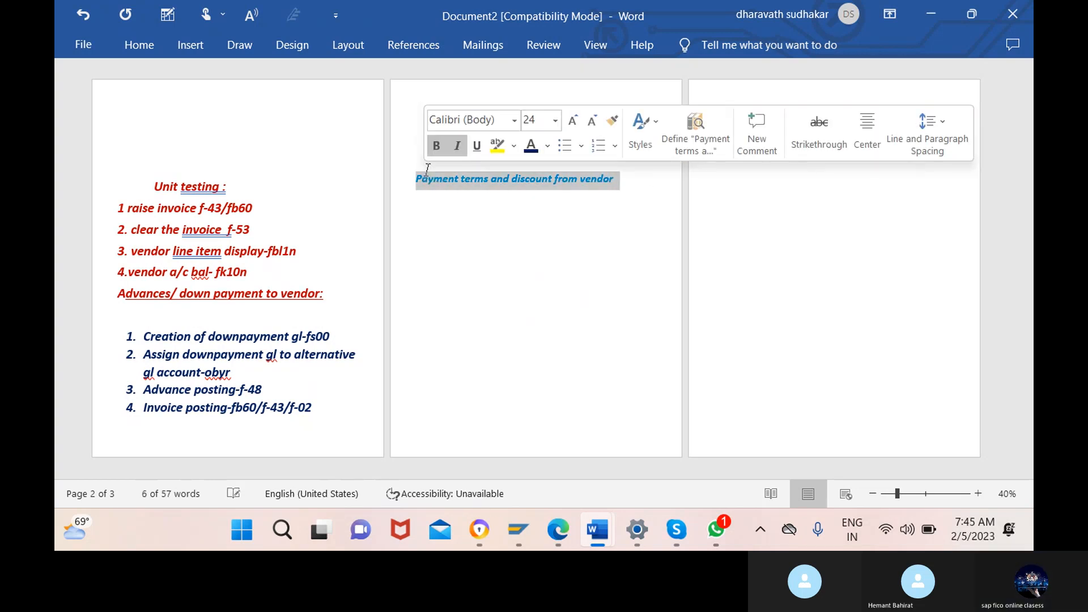
click(548, 146)
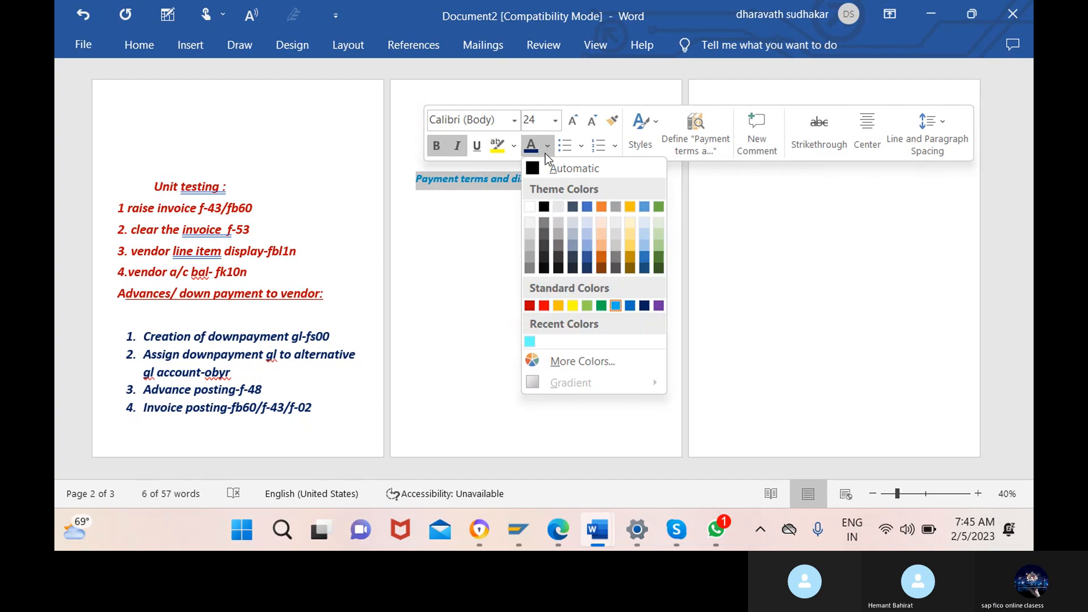
click(529, 306)
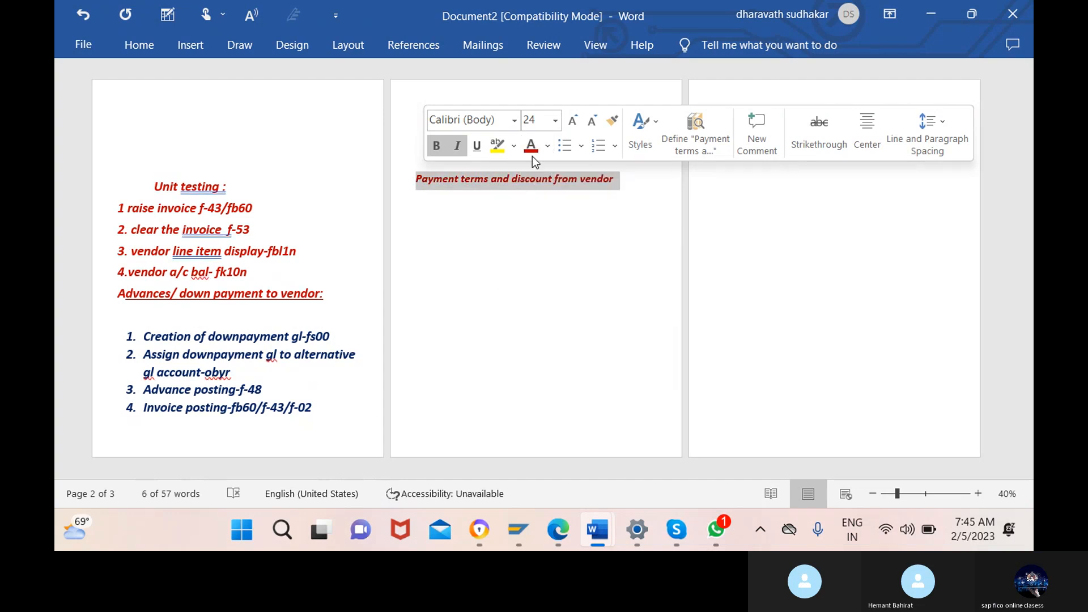
click(555, 120)
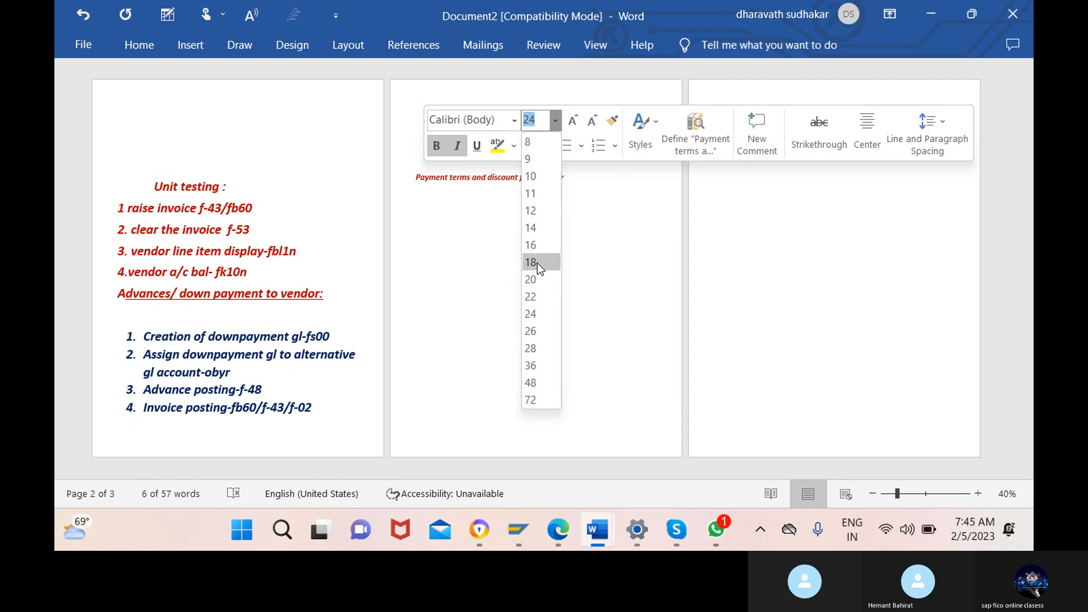
click(542, 313)
click(614, 178)
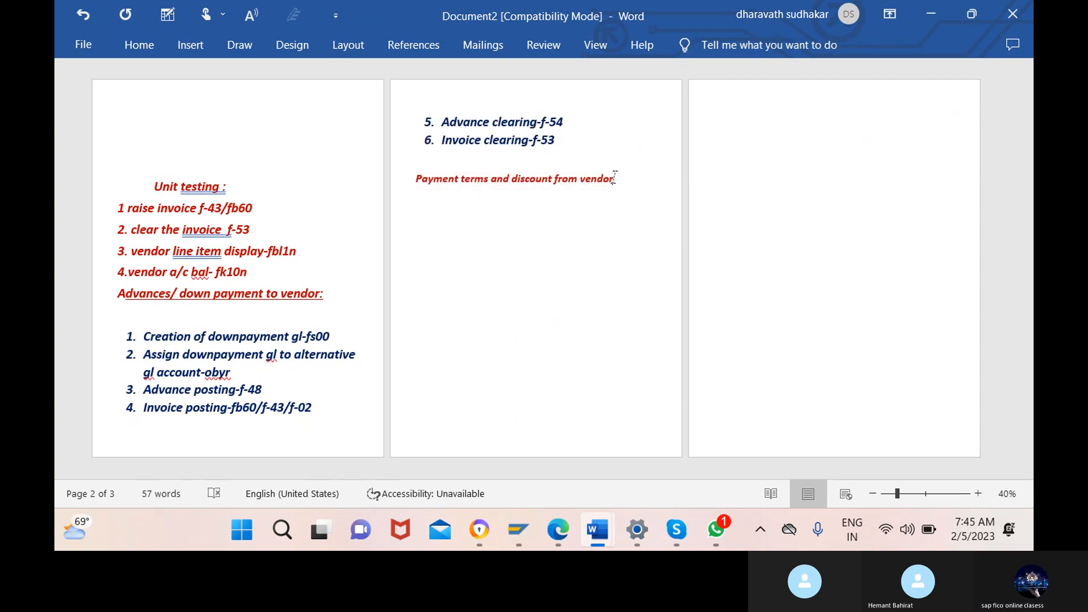
Start a new line under the payment terms heading with "1." and format it as a numbered list.
key(Return)
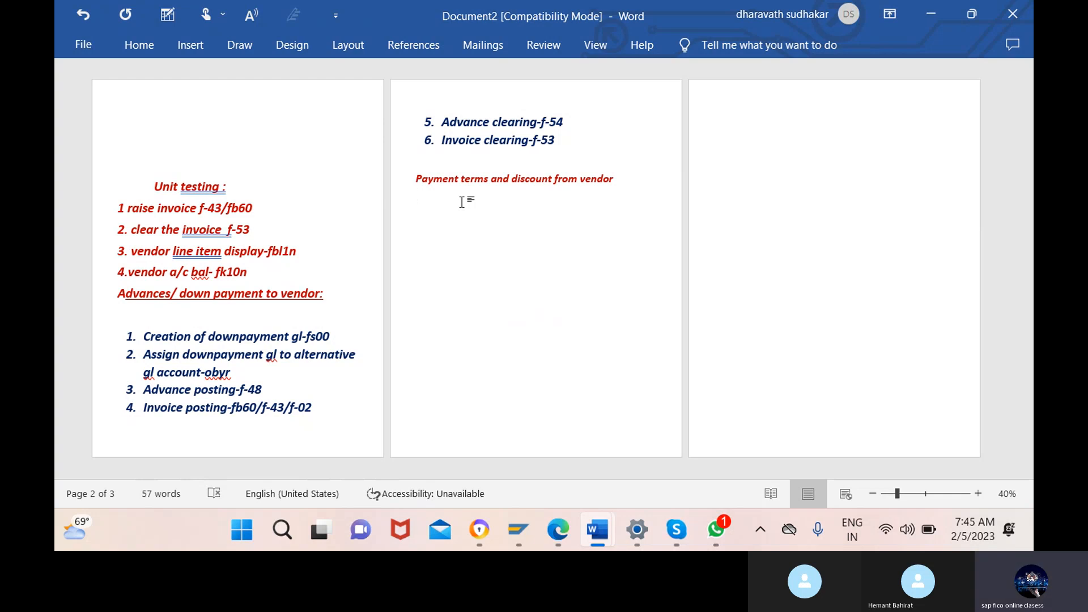
text(cr)
key(BackSpace)
key(BackSpace)
text(1.)
click(419, 195)
double_click(430, 194)
click(610, 164)
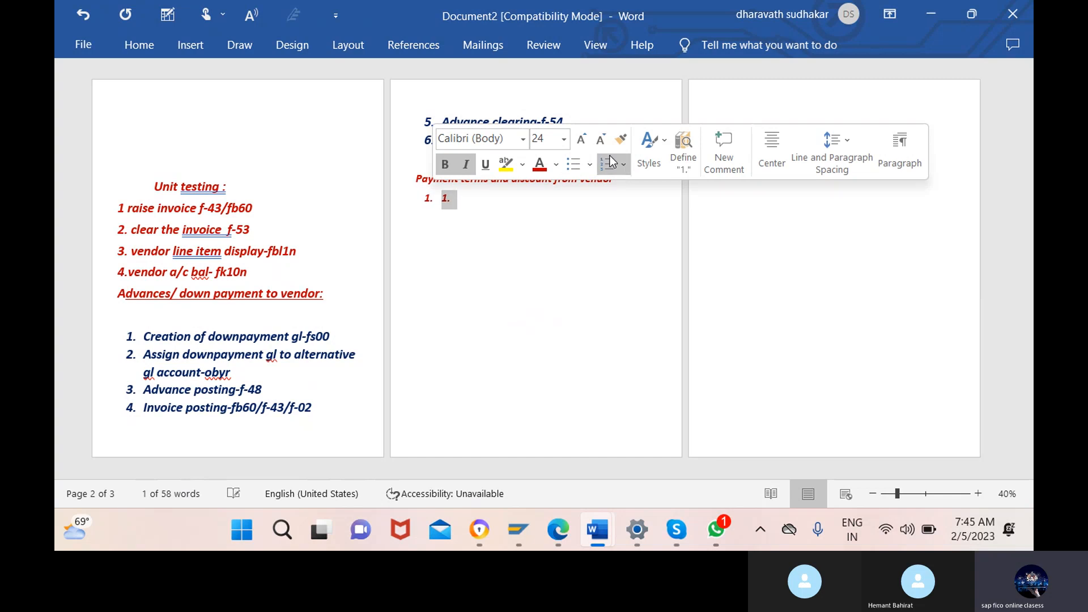
click(435, 196)
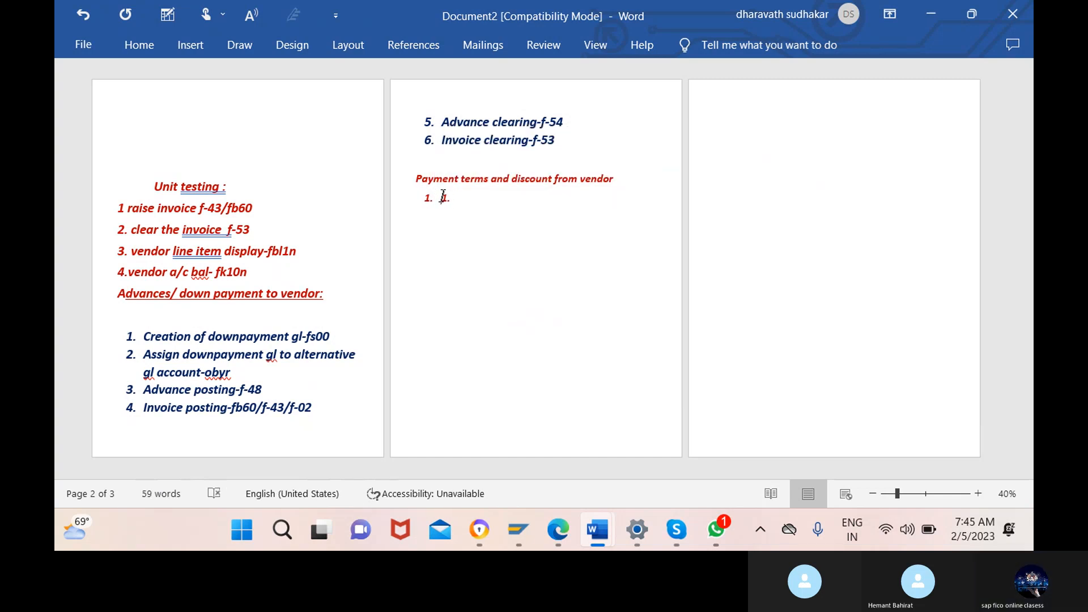
Set the font color of the new numbered list line under the payment terms heading to dark blue.
drag(451, 197, 408, 211)
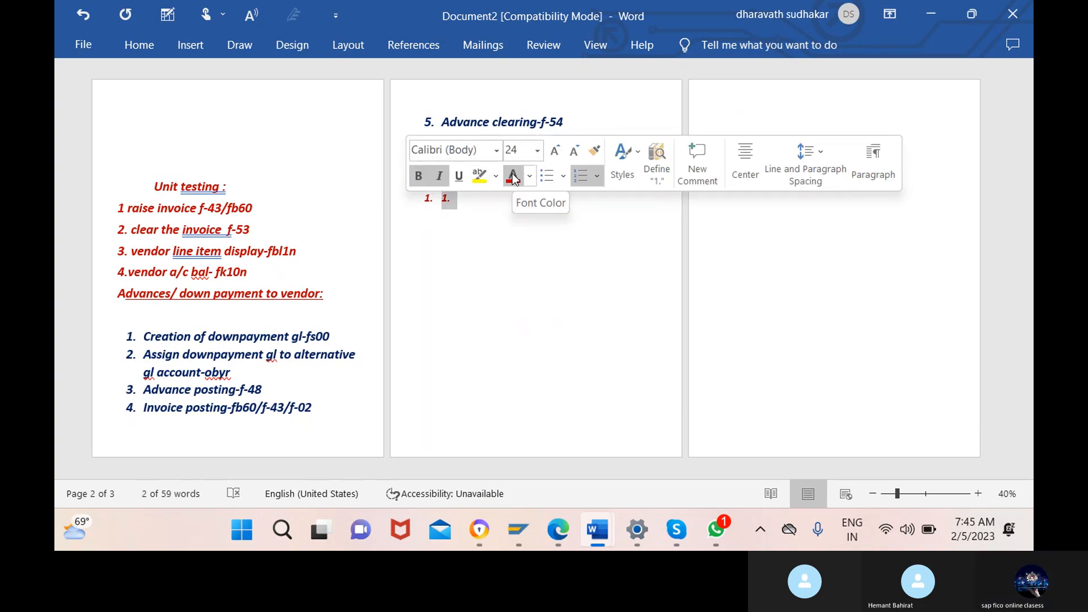
click(529, 175)
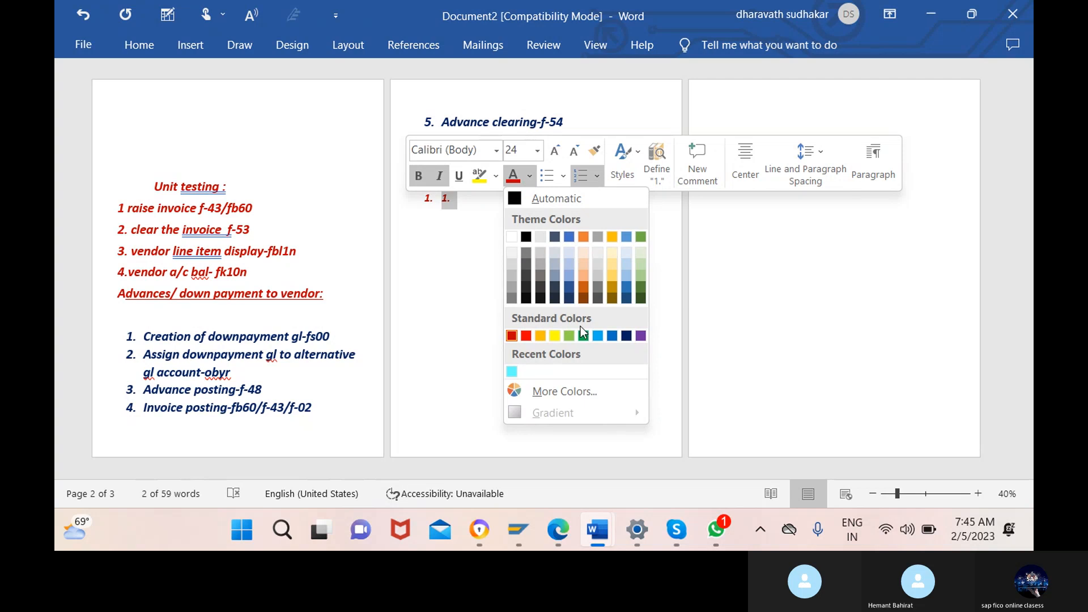
click(626, 335)
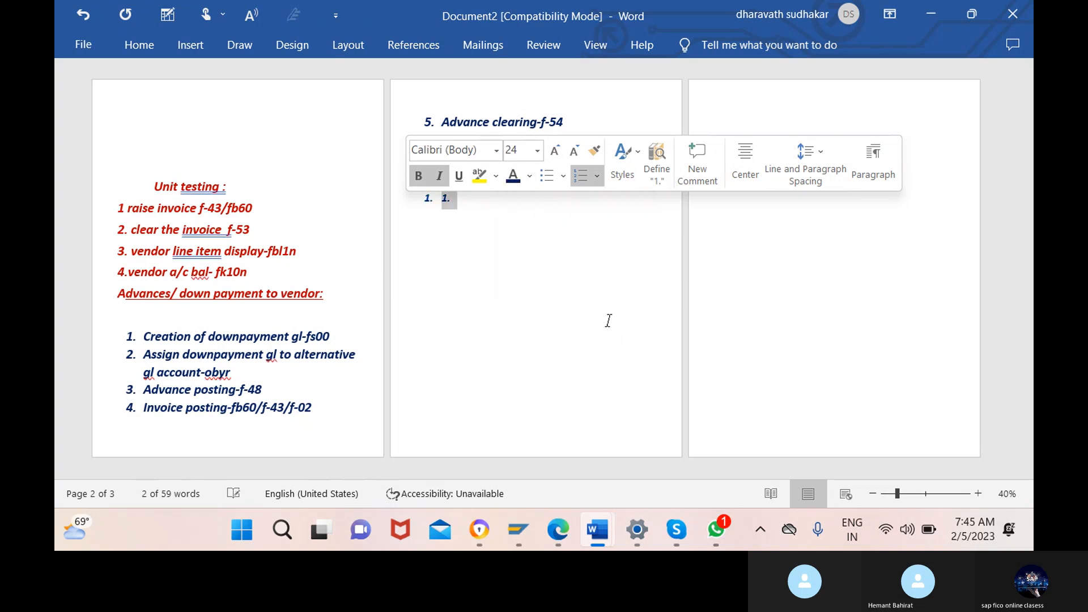
click(498, 213)
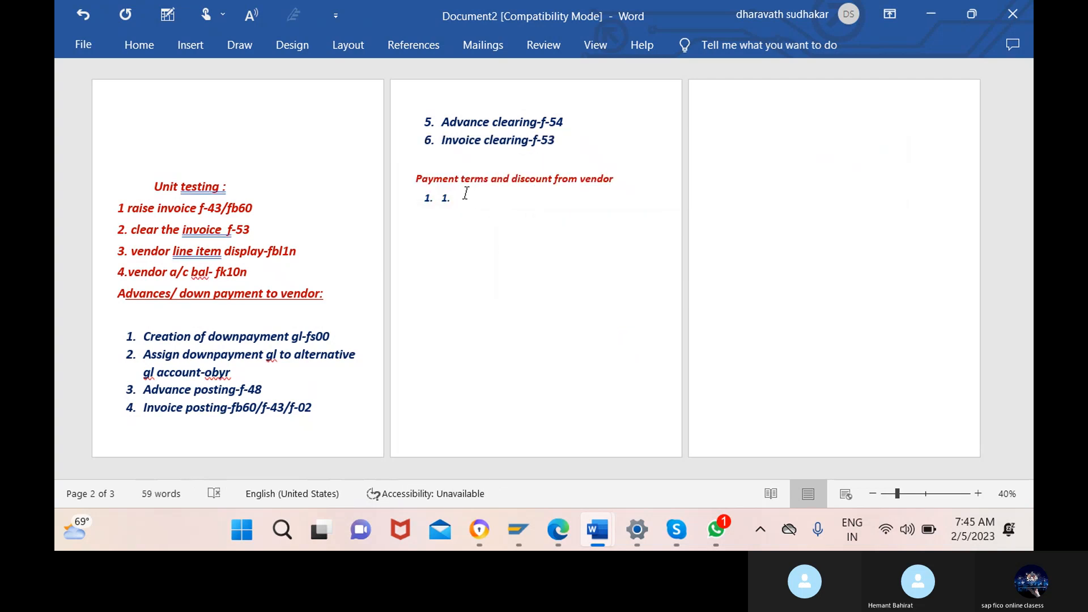
Complete the first payment terms list item with "Create payment terms -obb8" and start a second item.
text(createb)
key(BackSpace)
text(pa)
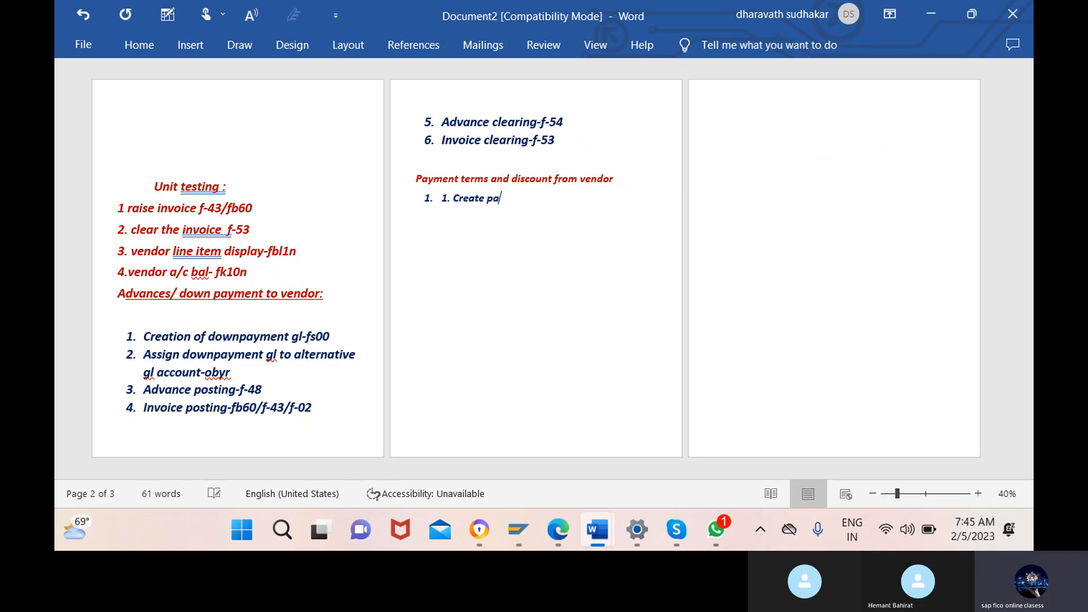
text(yment terms -c)
text(bb8)
key(Return)
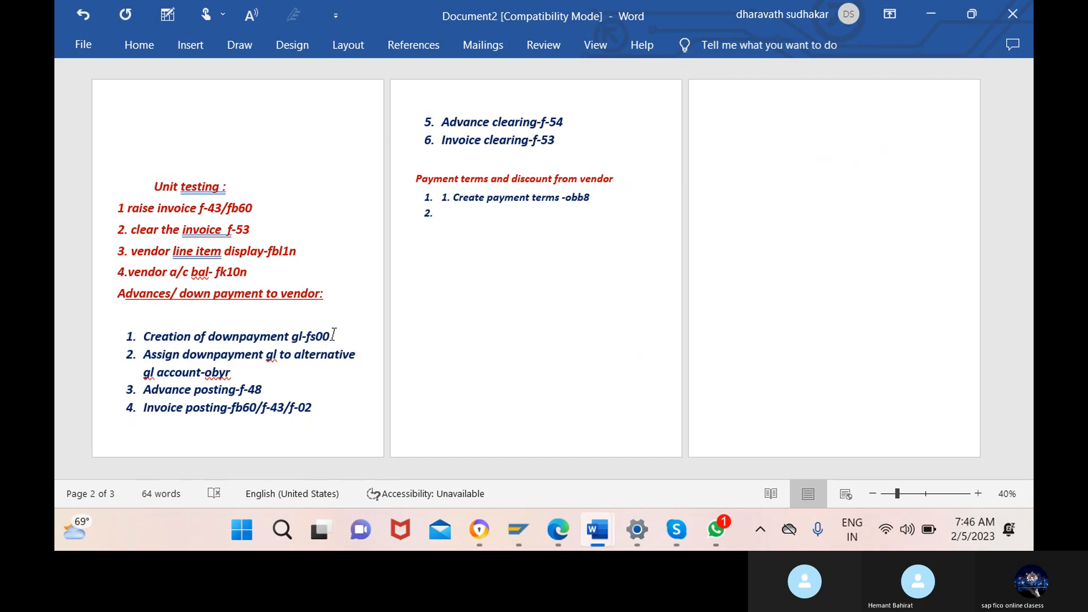
Copy the "Creation of downpayment gl-fs00" item from the down payment list into the second payment terms list item.
drag(335, 336, 141, 338)
key(ctrl+c)
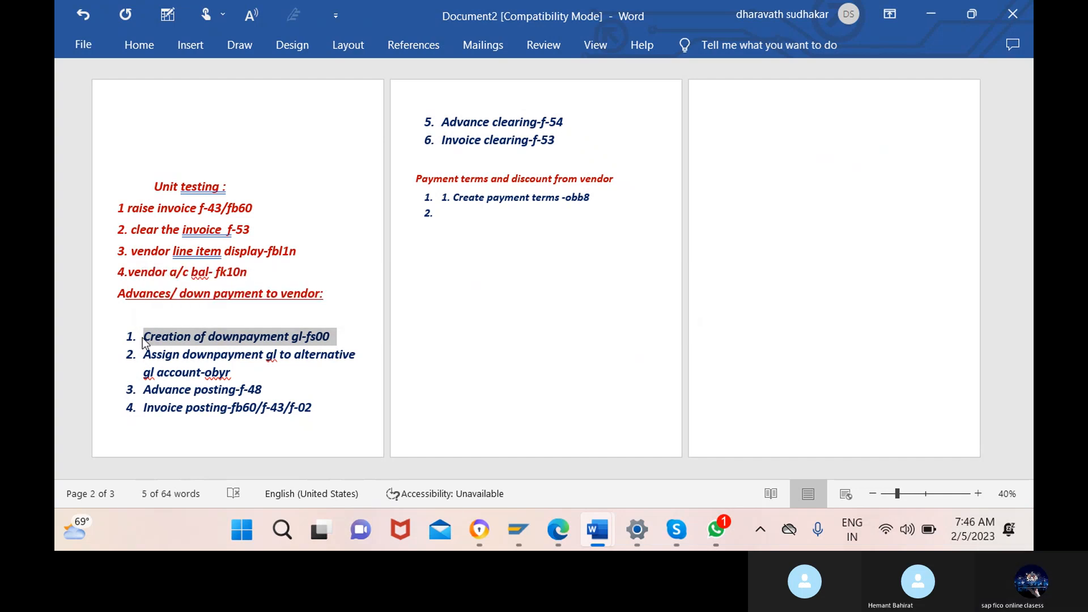
click(445, 214)
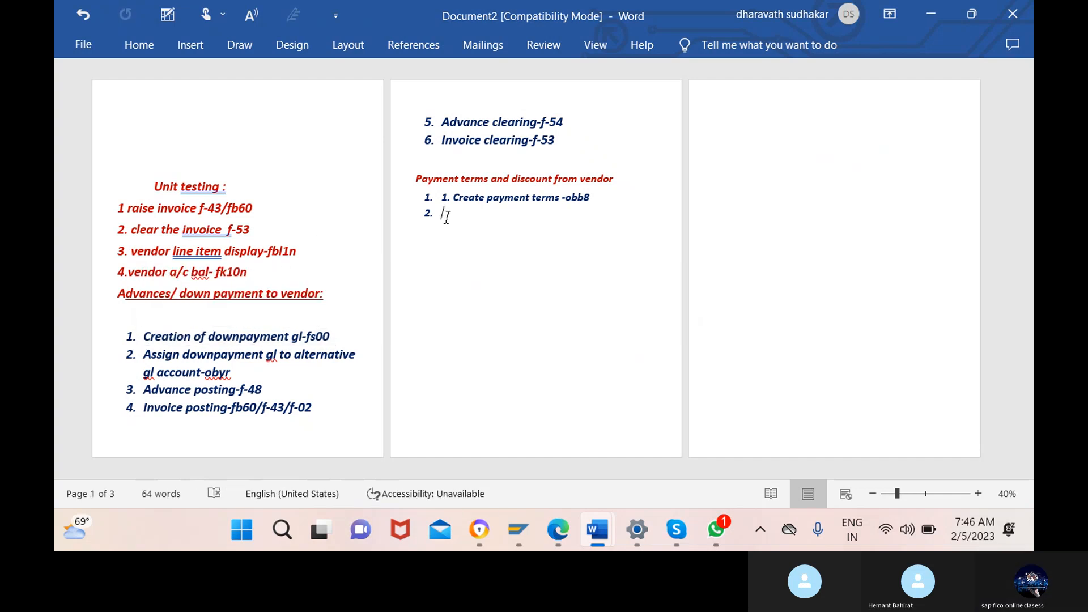
key(ctrl+v)
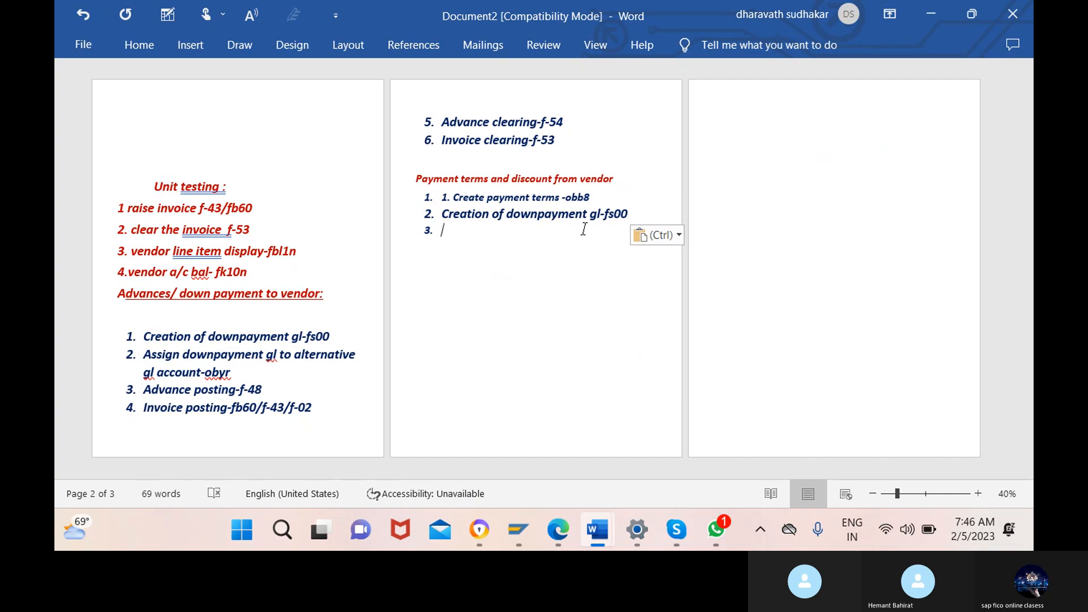
Replace "downpayment" in the pasted second item with "discount from vendor".
click(585, 213)
drag(585, 214, 511, 215)
key(BackSpace)
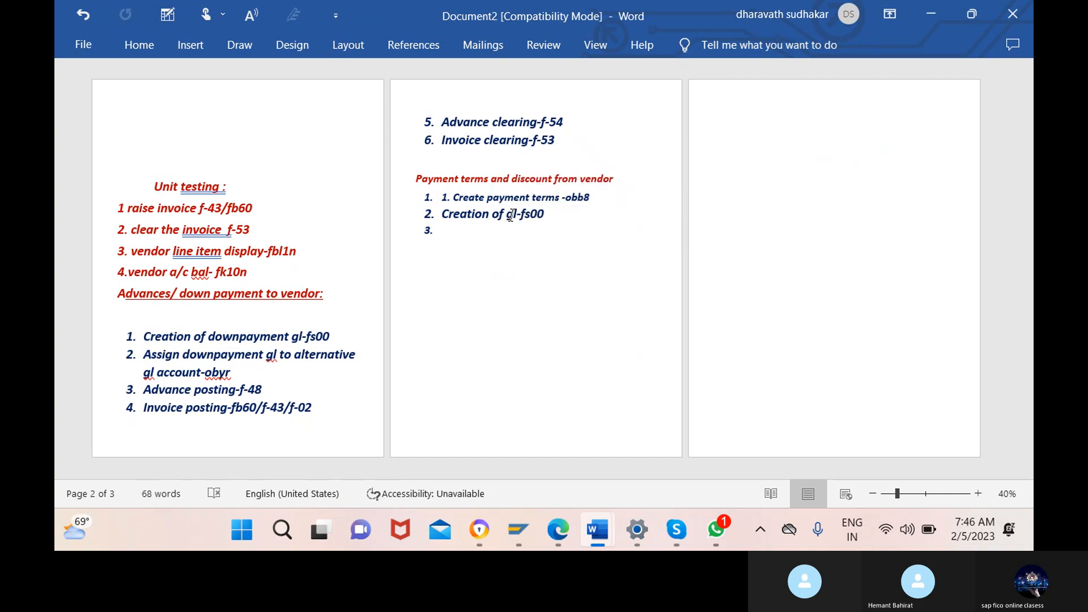
text(disc)
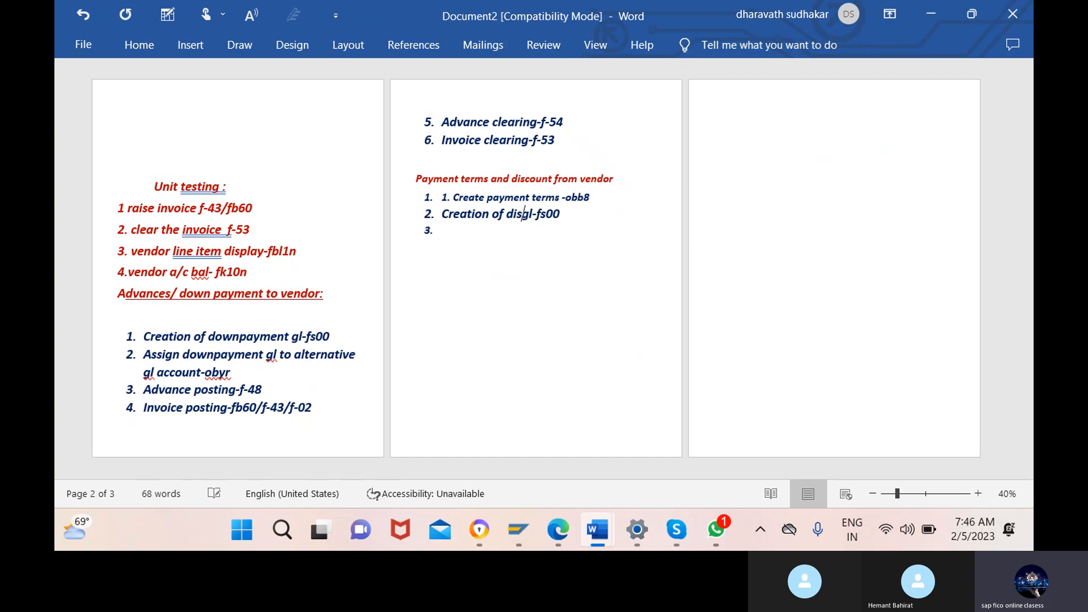
text(ount fr)
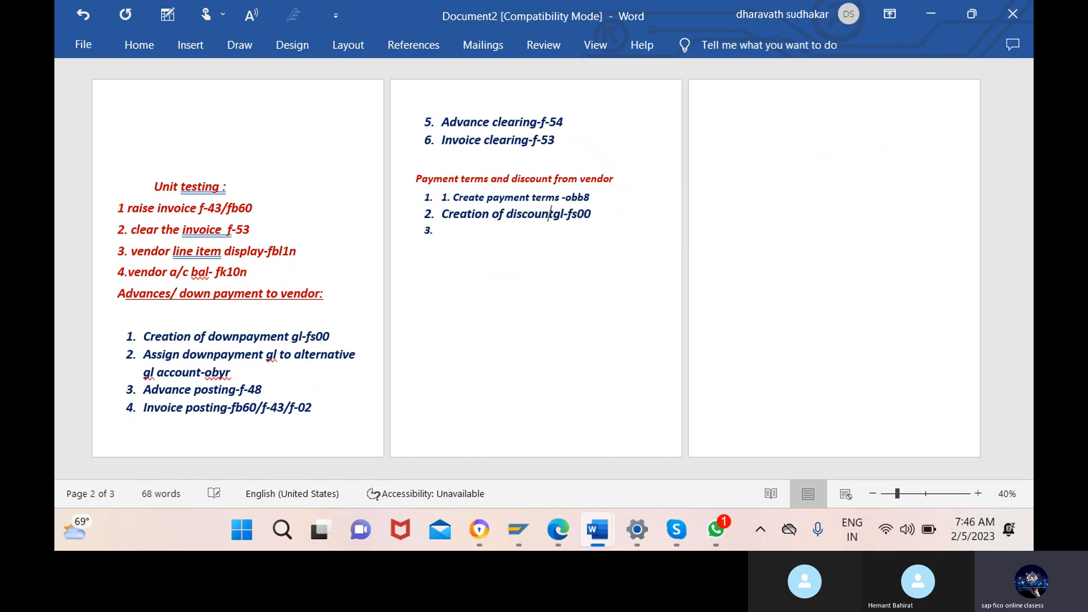
text(om)
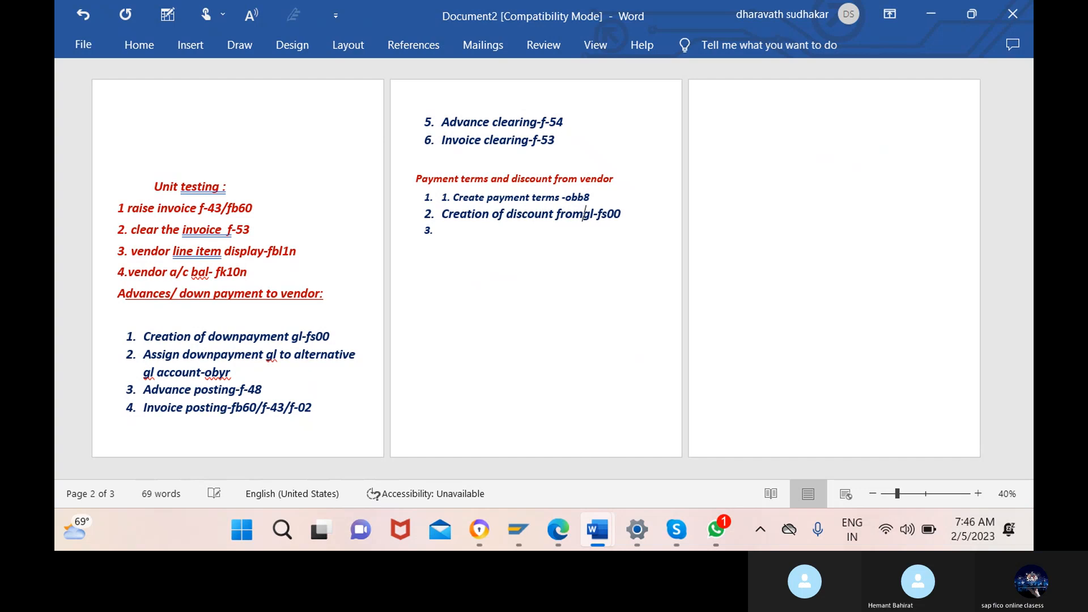
text( vendor)
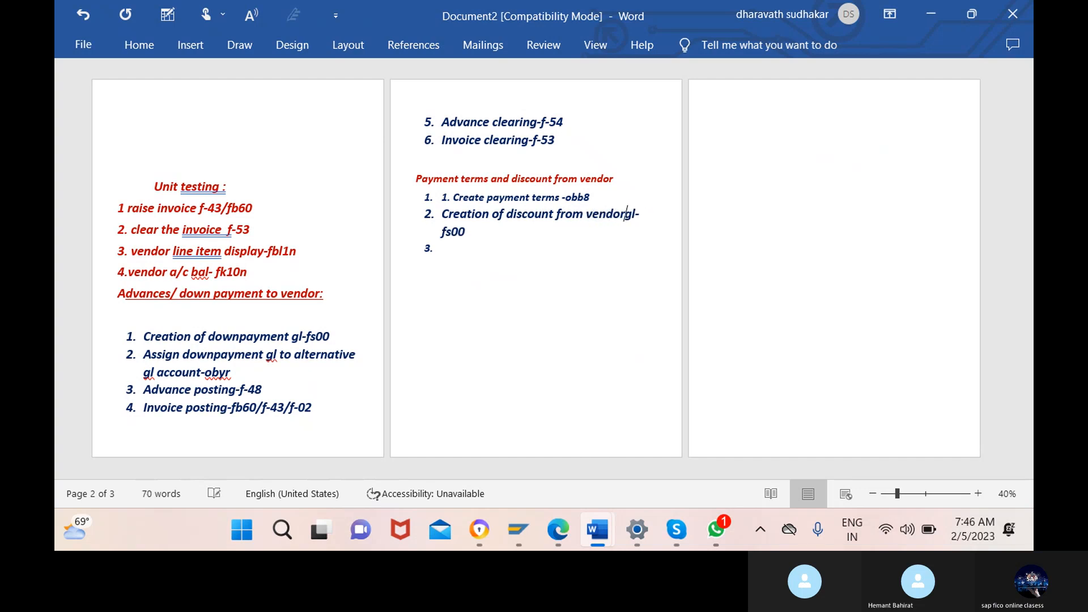
Add a third payment terms list item reading "Assign payment terms to vendor-BP" and start a fourth item.
click(452, 251)
text(assign payment ter)
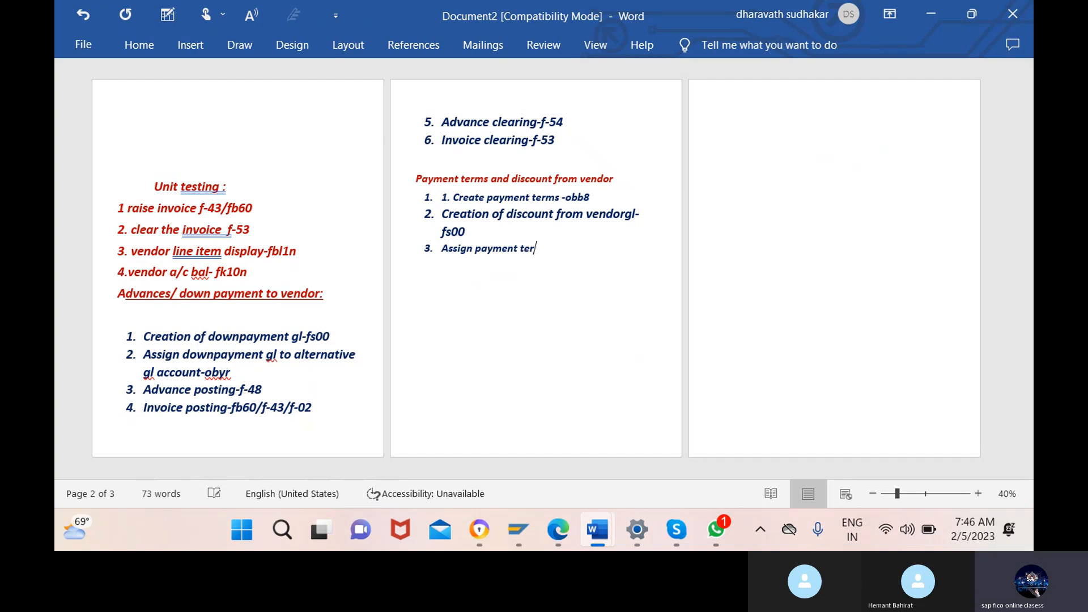
text(ms to vendor-)
key(Caps_Lock)
text(BP)
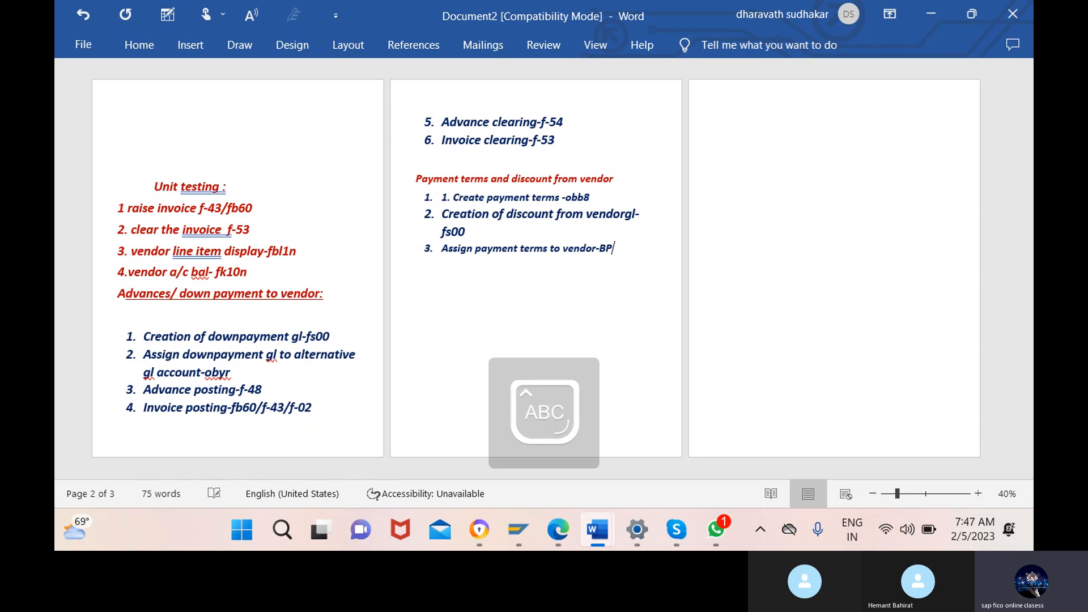
key(Caps_Lock)
key(Return)
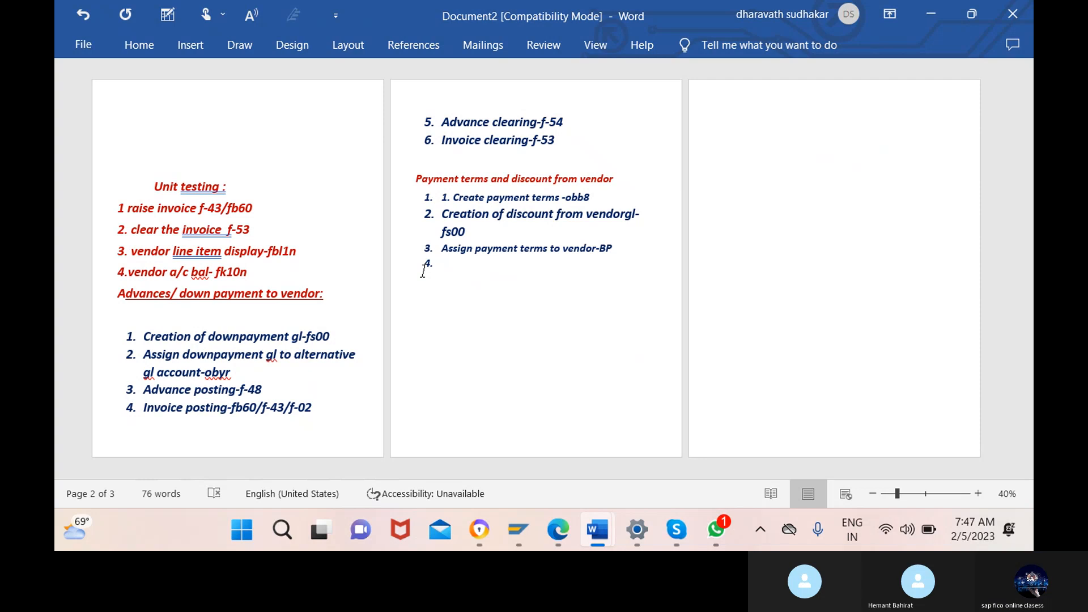
Write the fourth payment terms list item as "Creation of discount account for automatic posting -OBXU".
text(creation )
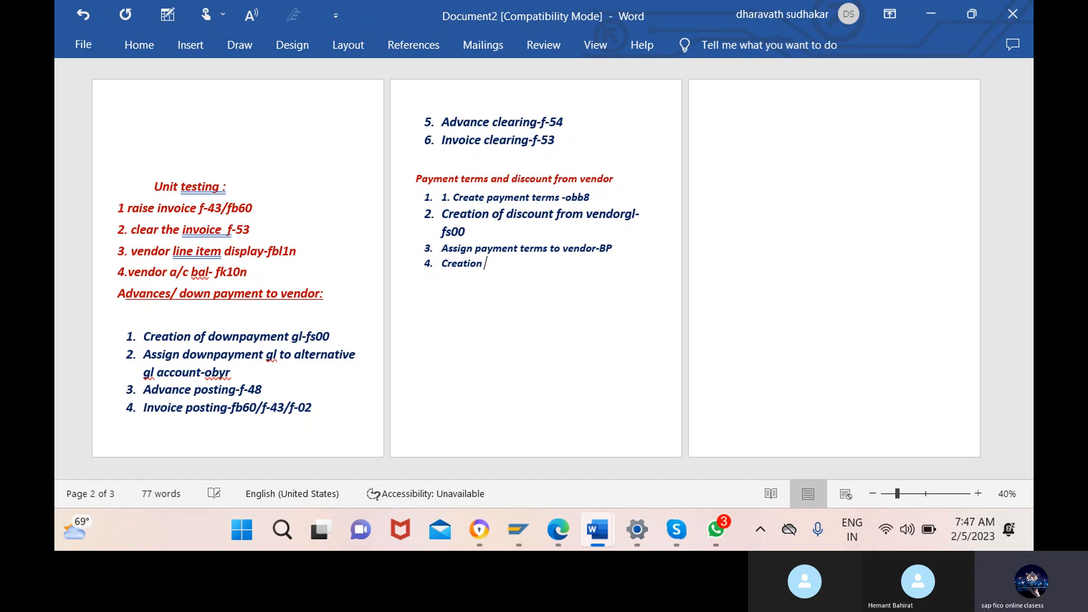
text(of d)
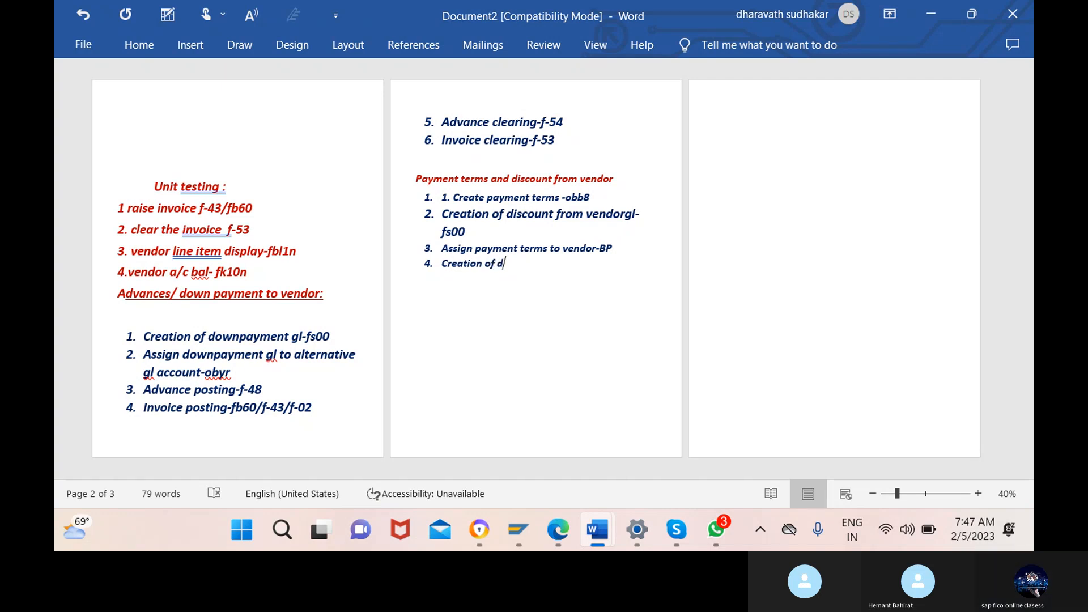
text(iscount)
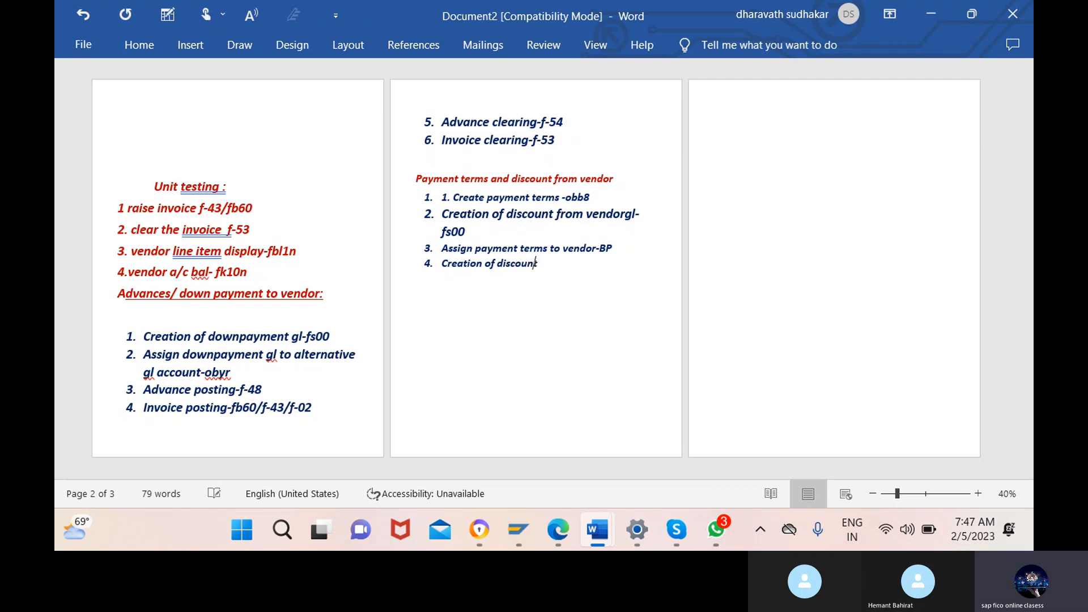
text( account)
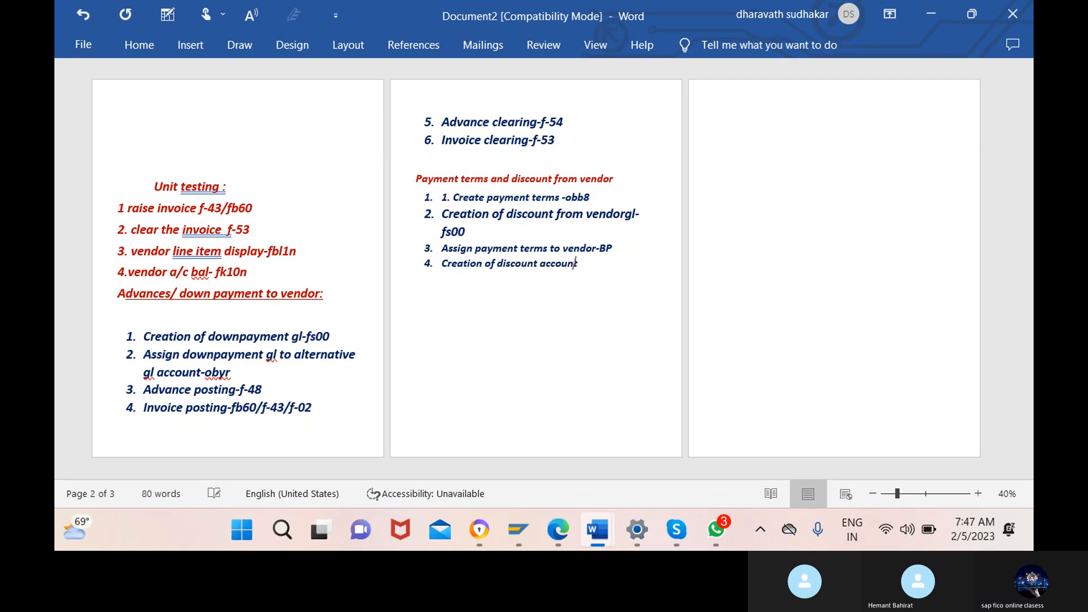
text( for automatic posy)
key(BackSpace)
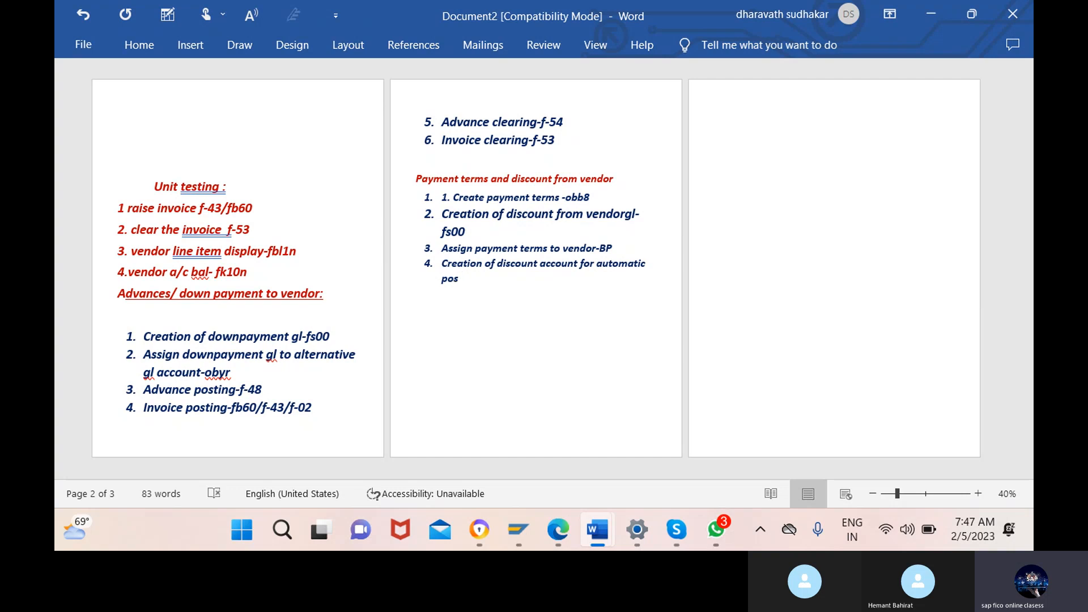
text(ting -)
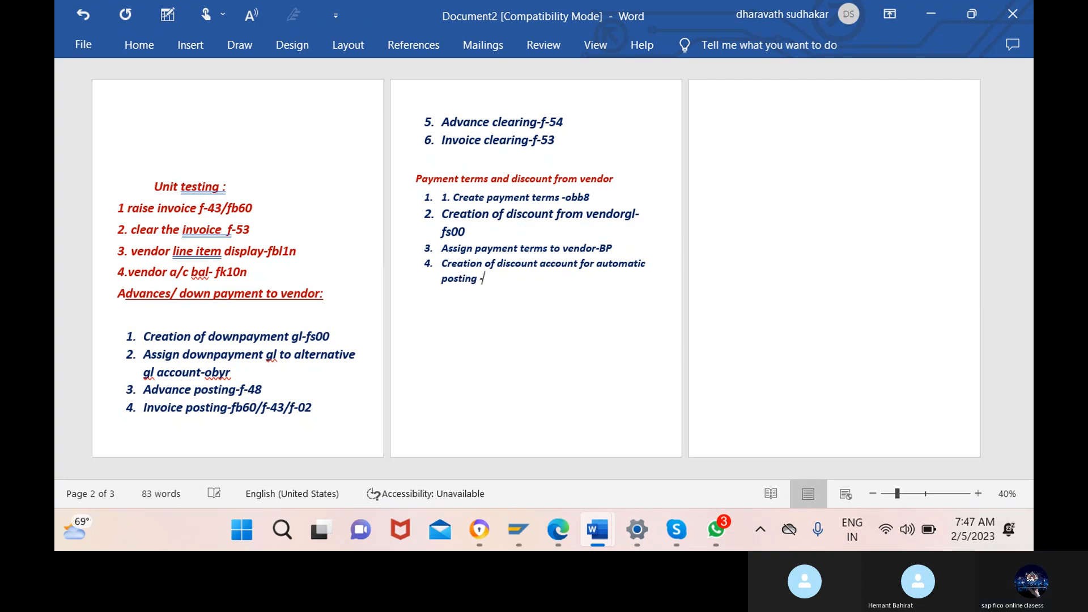
text(o)
key(Caps_Lock)
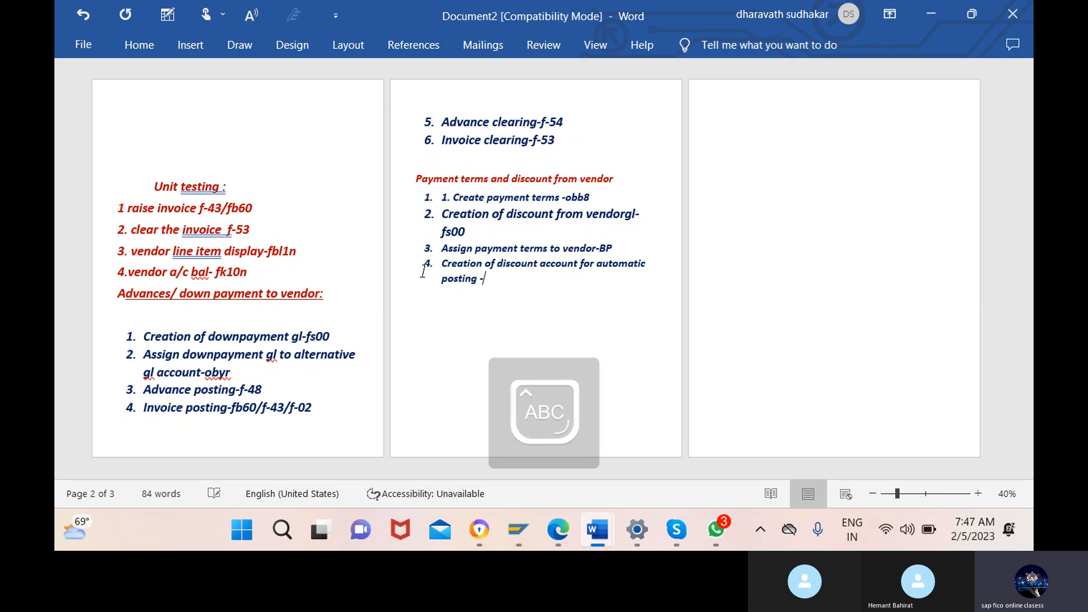
key(BackSpace)
text(OBXU)
key(Caps_Lock)
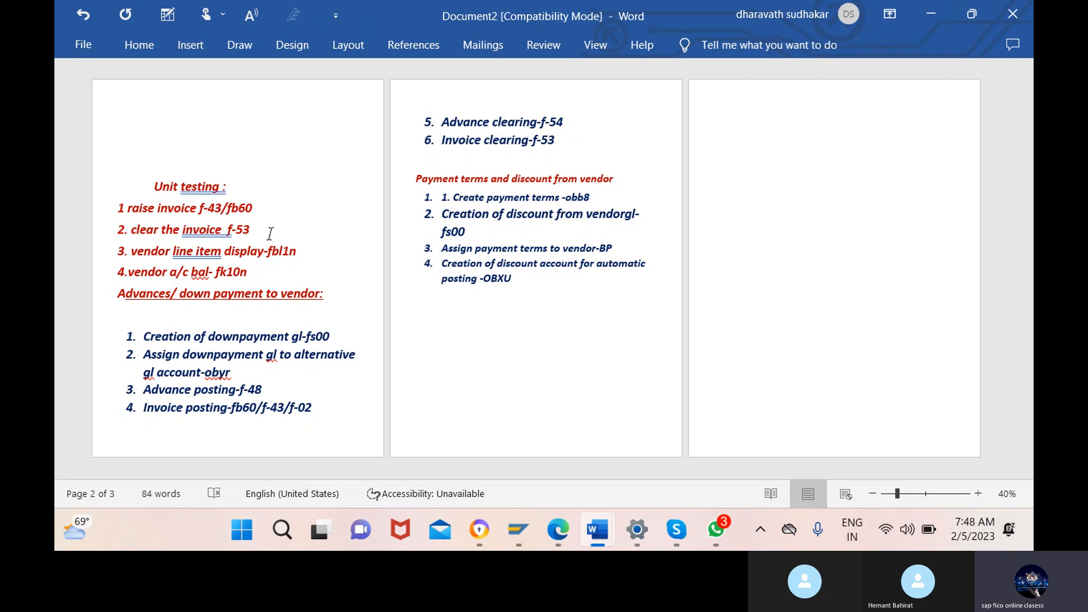
Copy the four unit testing lines, from raise invoice to vendor a/c bal, below the fourth payment terms item.
drag(259, 270, 117, 205)
key(ctrl+c)
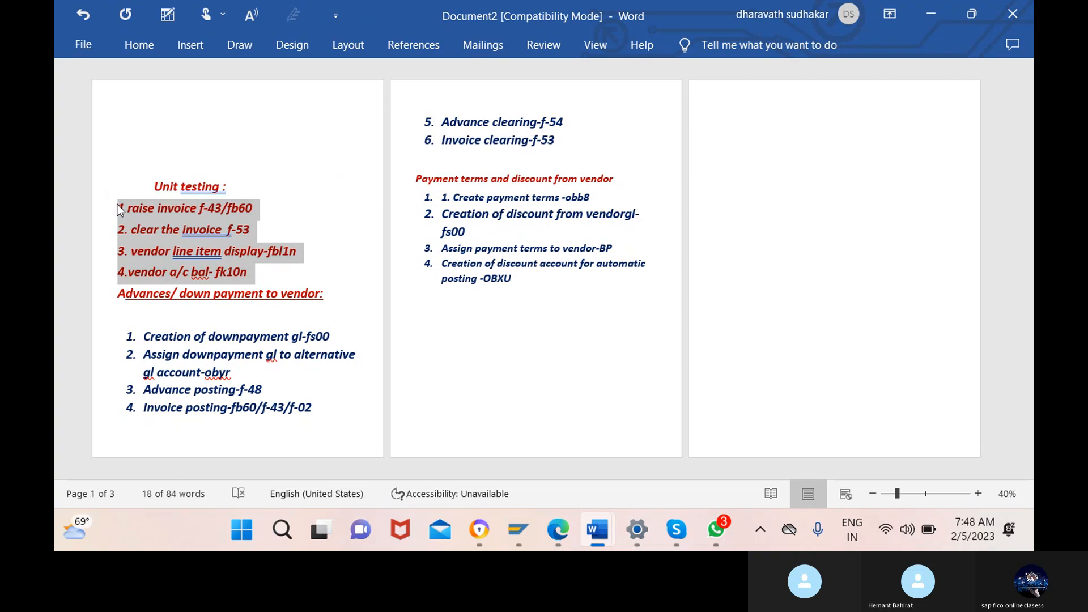
click(537, 285)
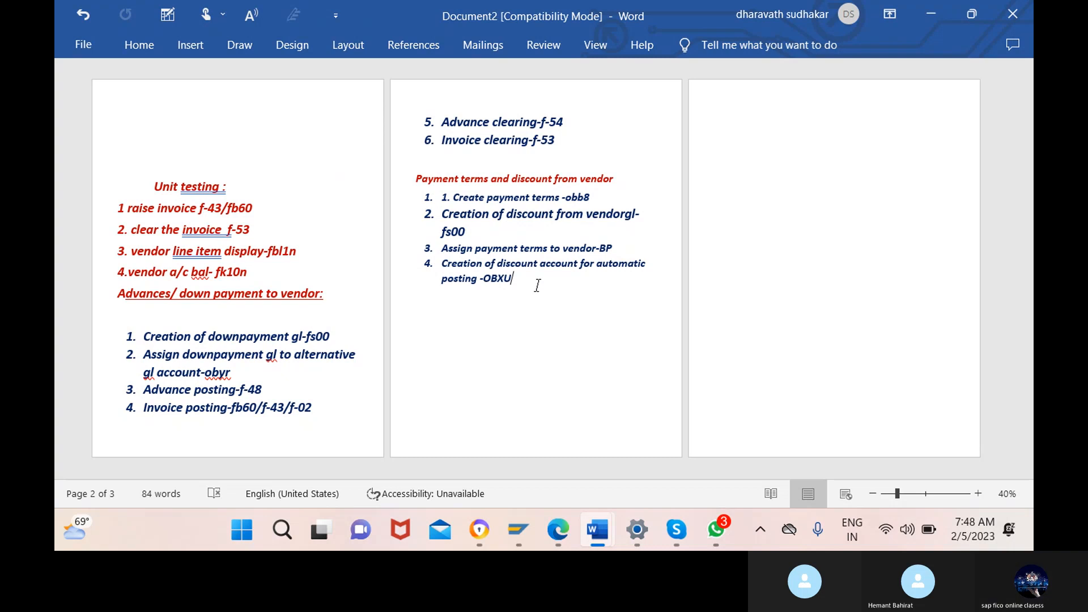
key(Return)
key(ctrl+v)
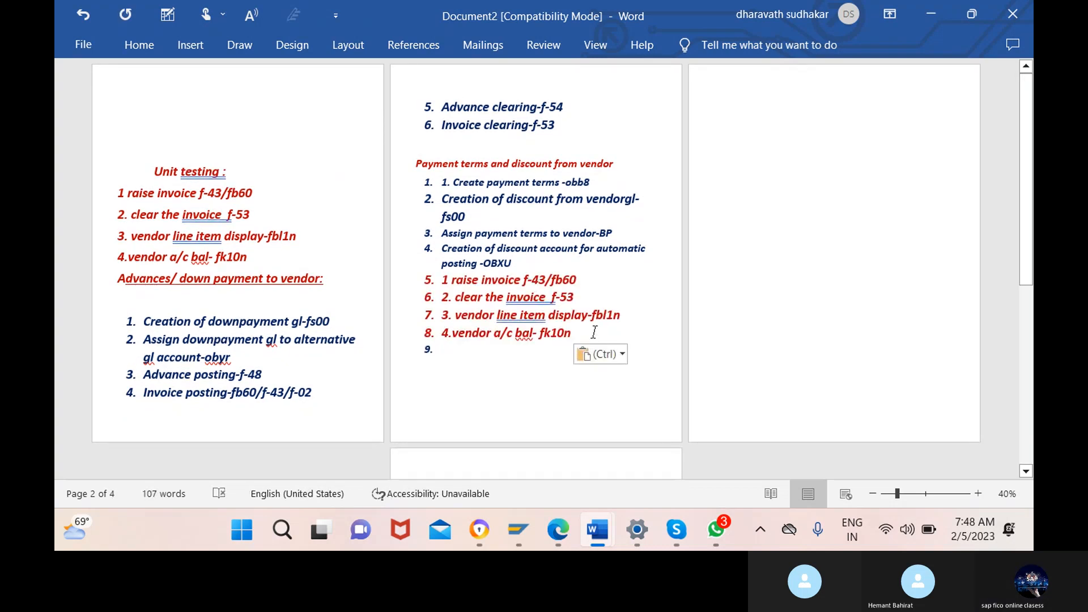
Change the four pasted unit testing lines to dark blue text and remove the empty ninth list item.
drag(578, 333, 447, 274)
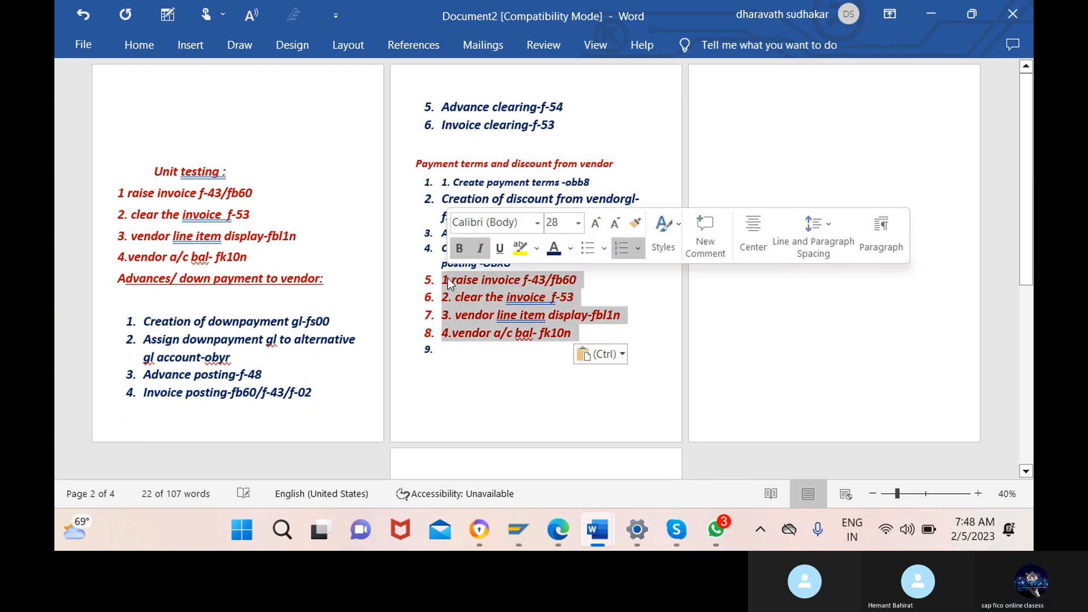
click(435, 346)
key(BackSpace)
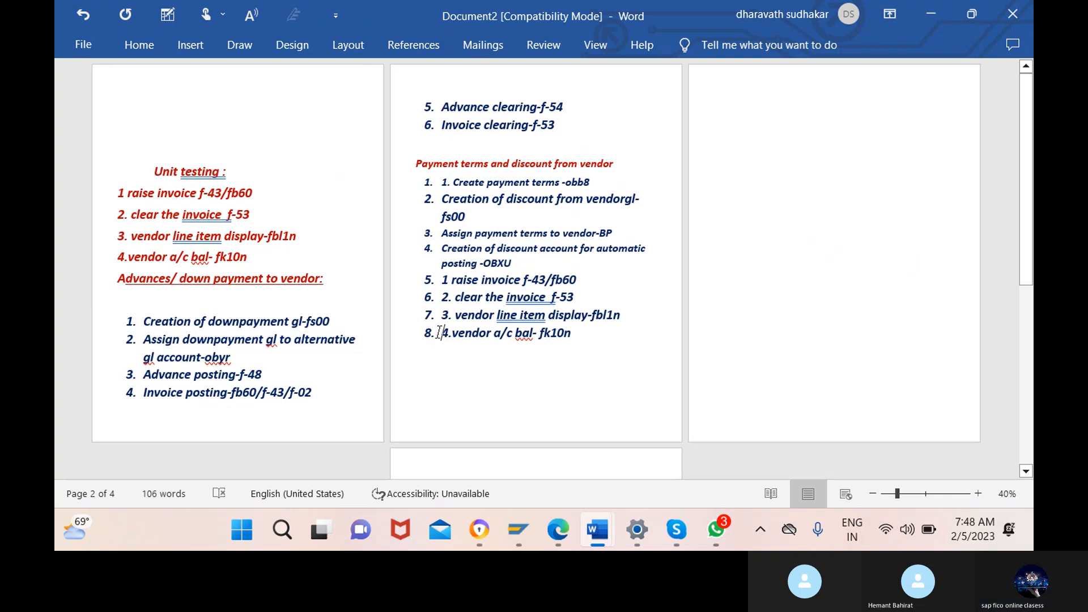
Remove the automatic list numbers from the pasted clear invoice, vendor line item and vendor a/c bal lines, and indent the last line to match.
key(BackSpace)
key(BackSpace)
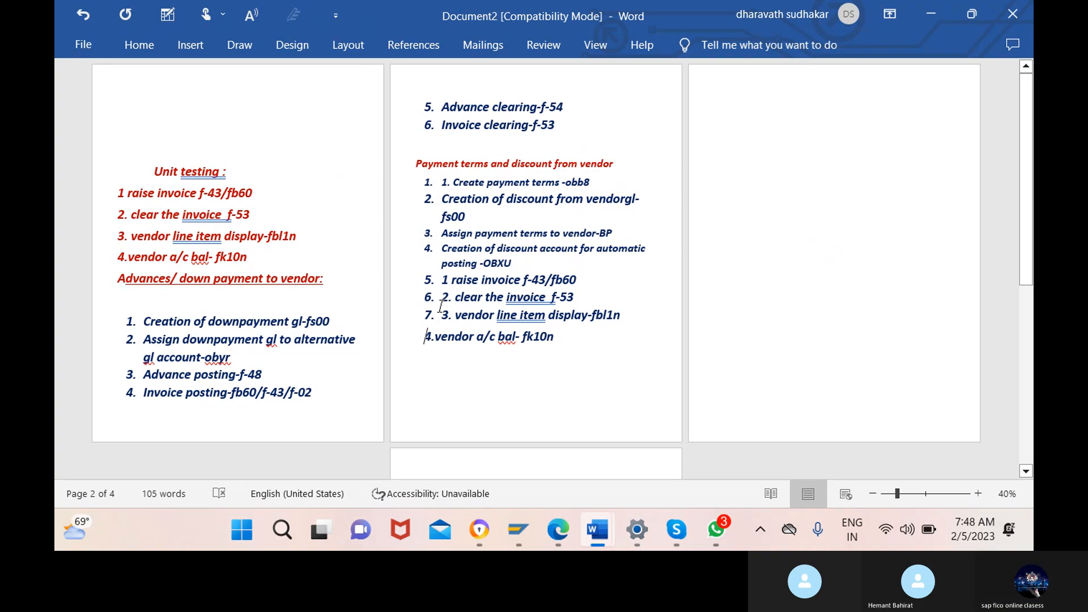
click(440, 313)
key(BackSpace)
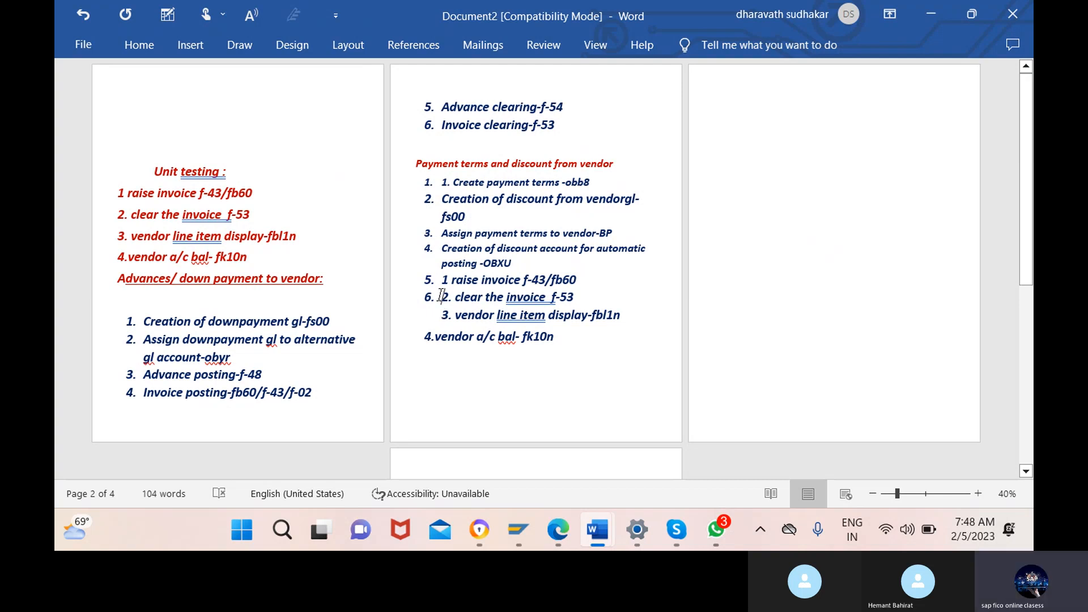
click(439, 295)
key(BackSpace)
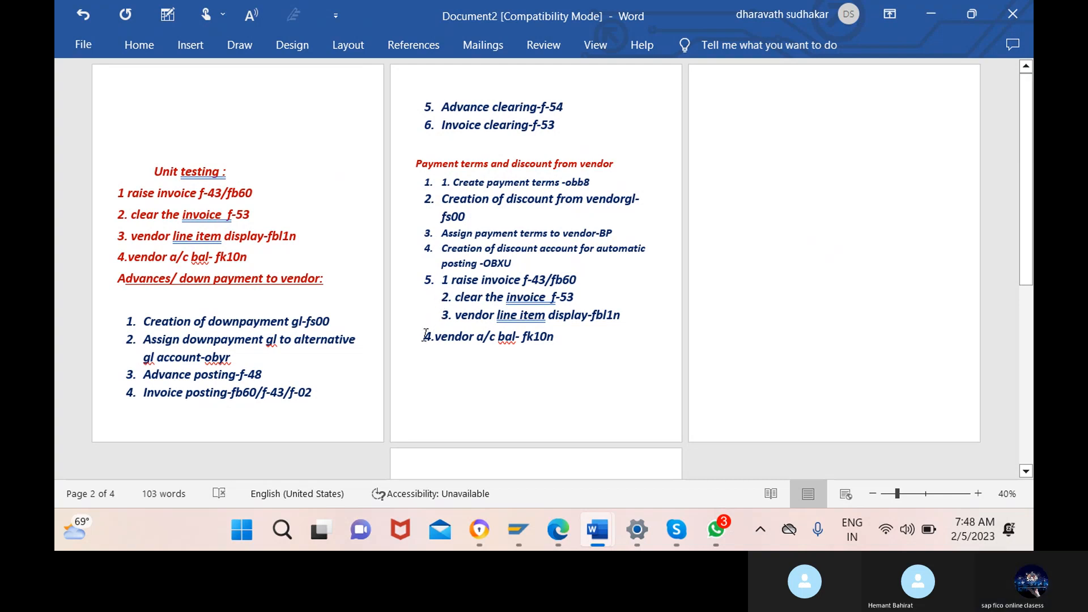
click(425, 336)
text(n)
key(BackSpace)
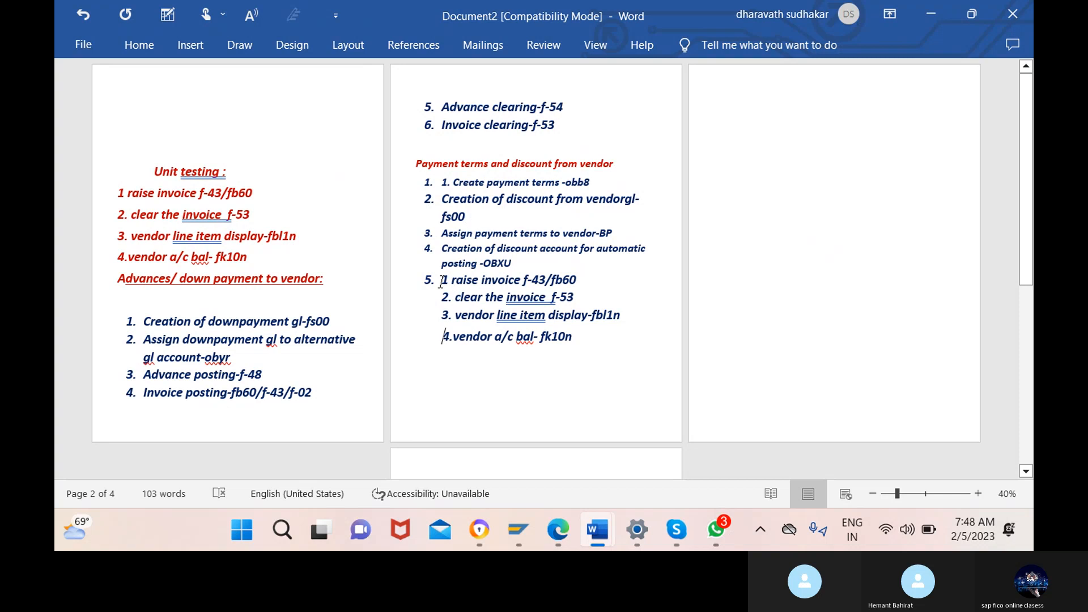
Insert "Unit testing:" as the fifth payment terms item, with the raise invoice line on its own line below.
click(441, 282)
text(unit)
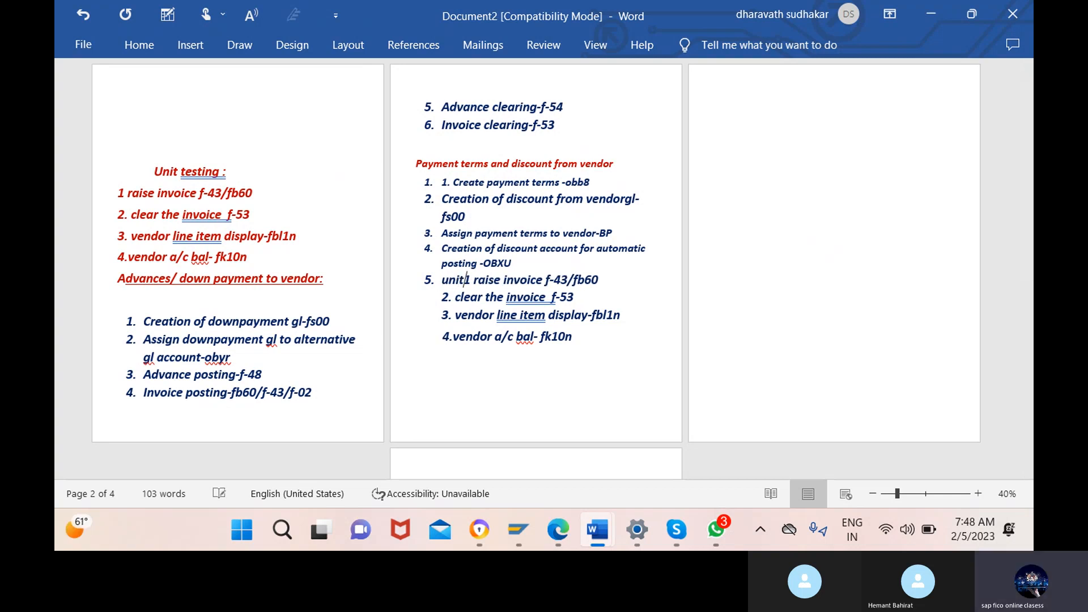
text( testin)
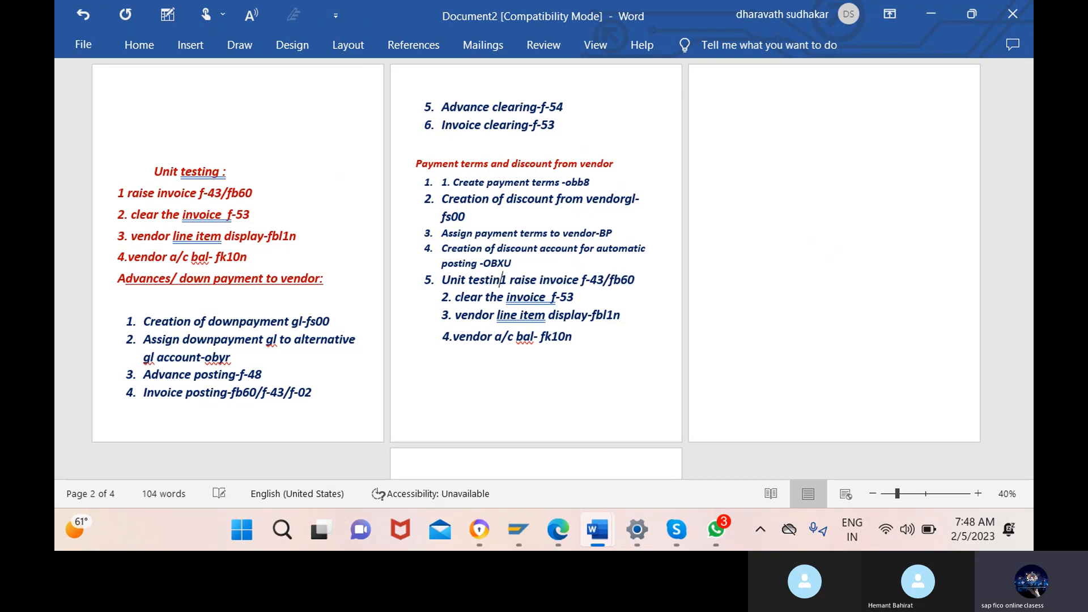
text(g:)
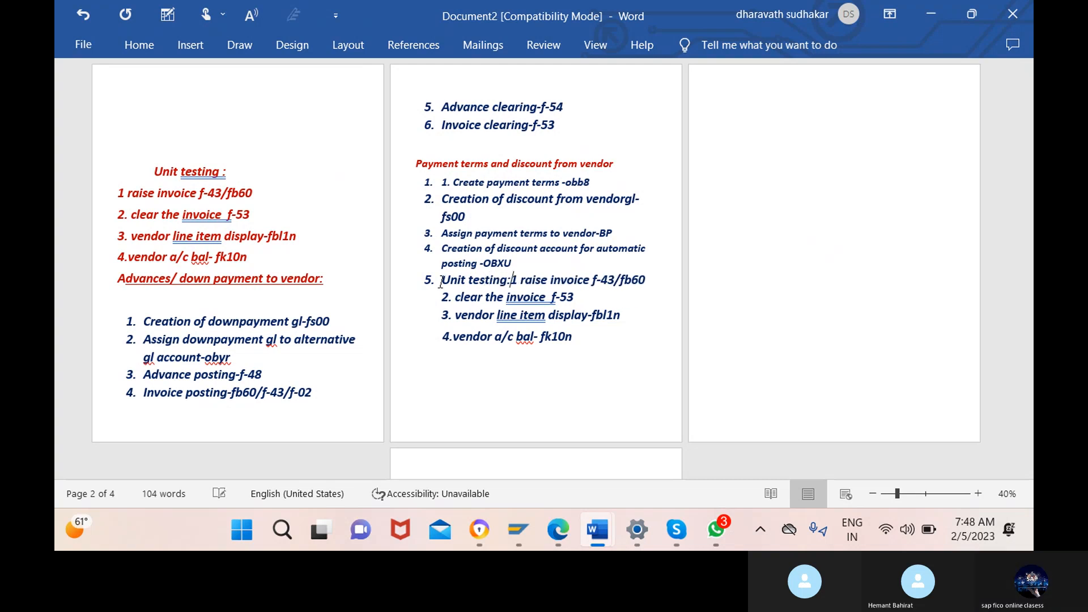
key(Return)
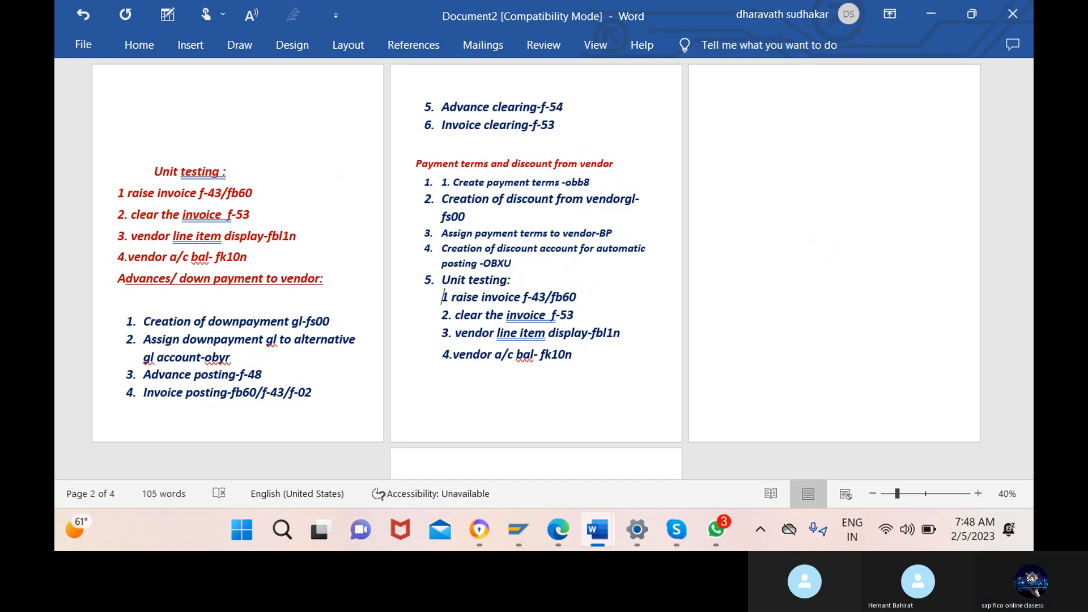
Highlight the fifth item "Unit testing:" in yellow and set its font colour to red.
drag(513, 279, 437, 281)
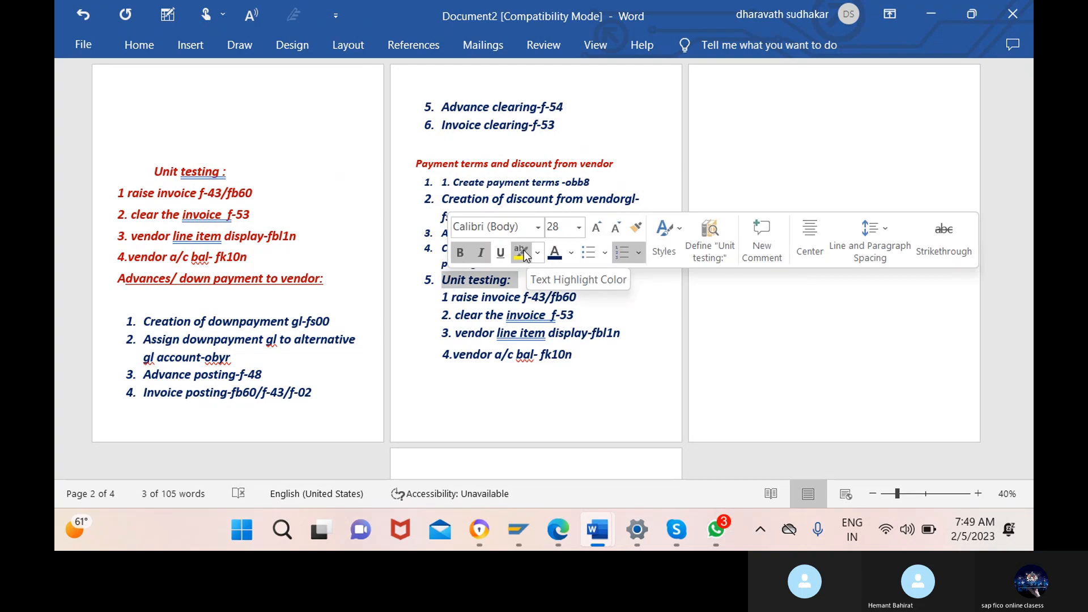
click(521, 252)
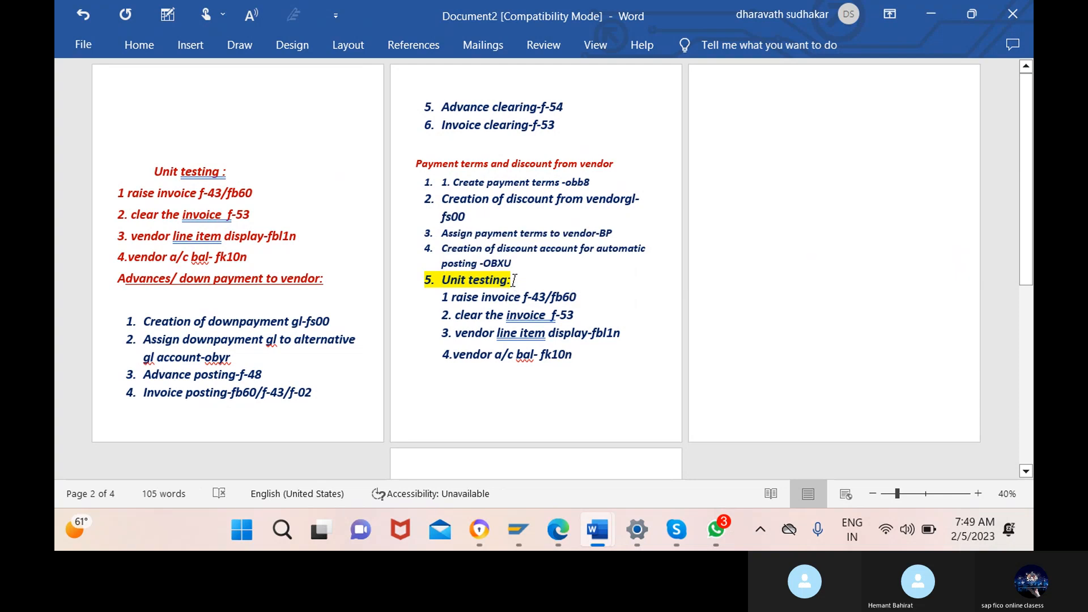
drag(514, 280, 434, 280)
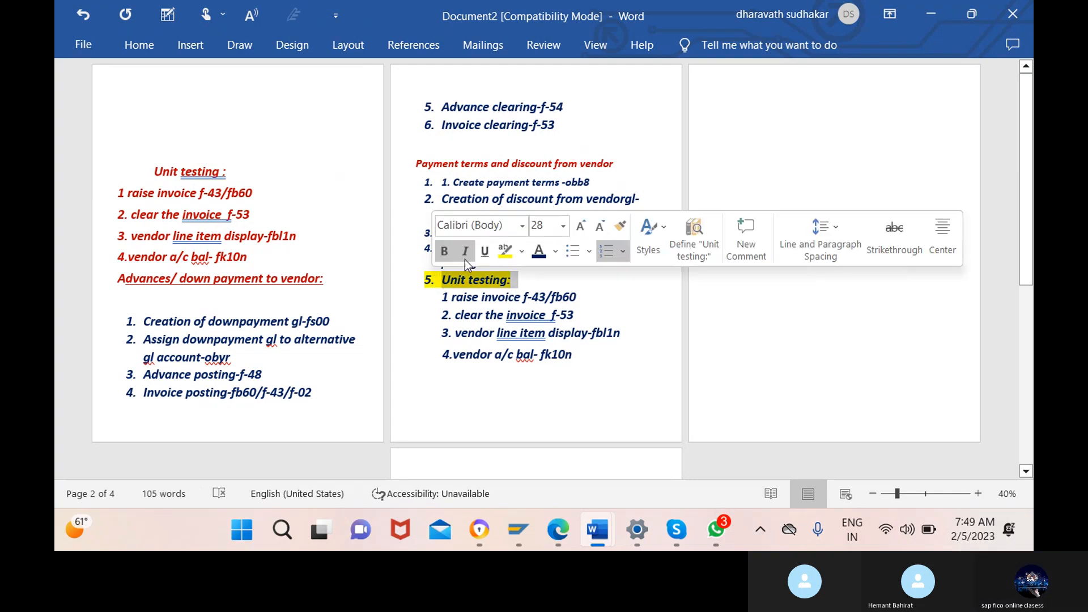
click(555, 252)
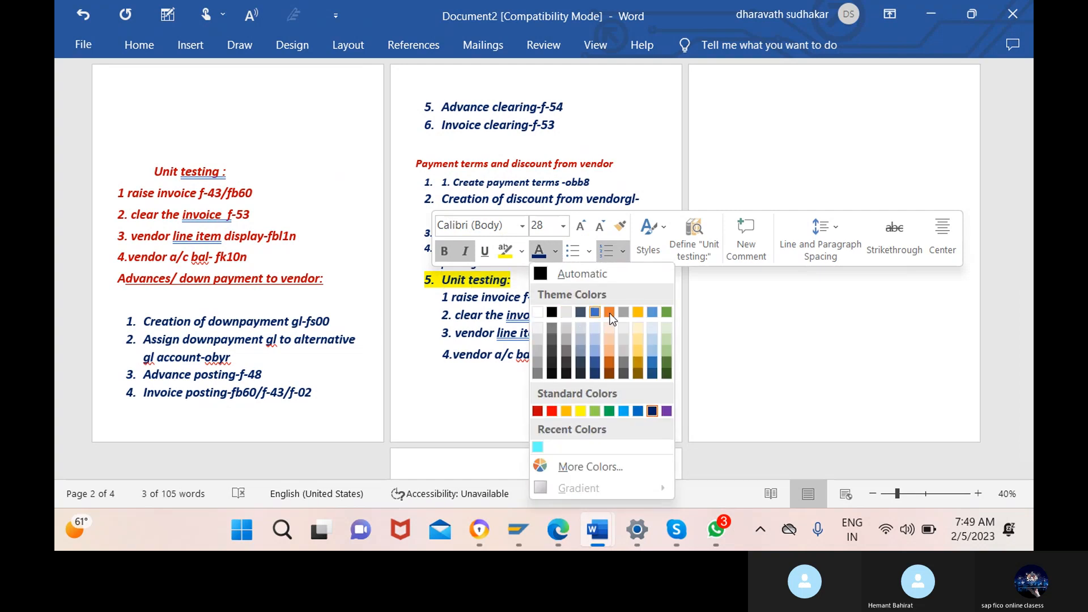
click(551, 411)
click(668, 328)
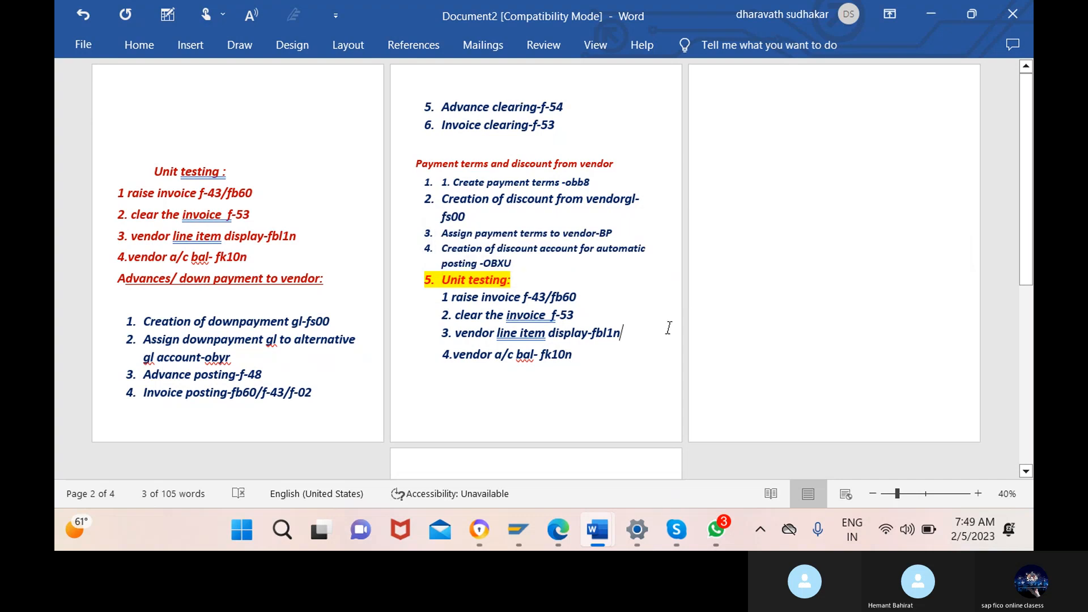
Copy the highlighted "Unit testing:" item into the down payment list above "Advance posting-f-48".
scroll(666, 292, down, 1)
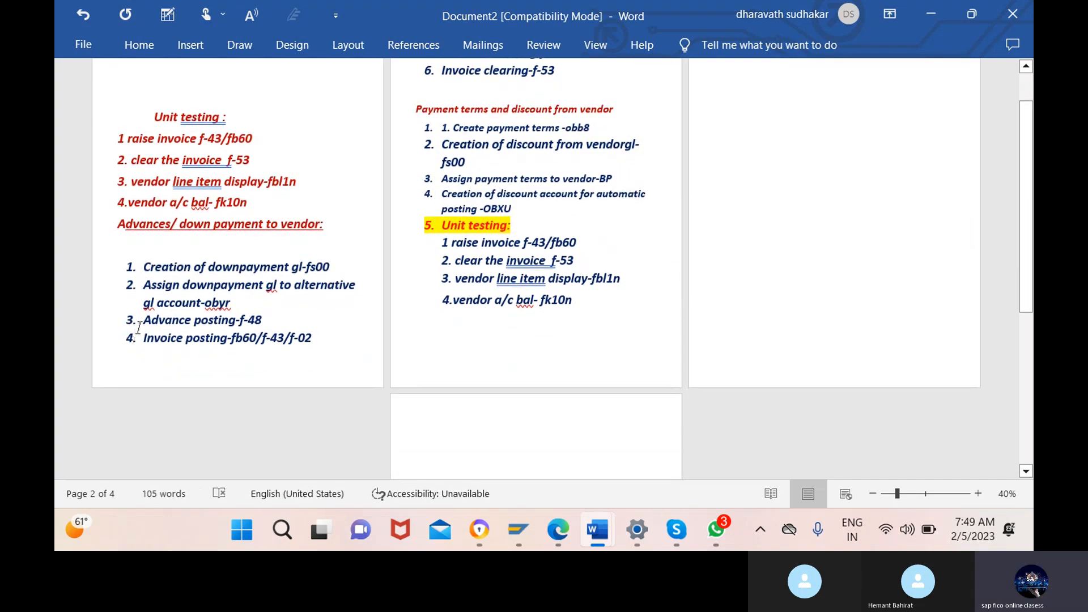
scroll(284, 342, up, 1)
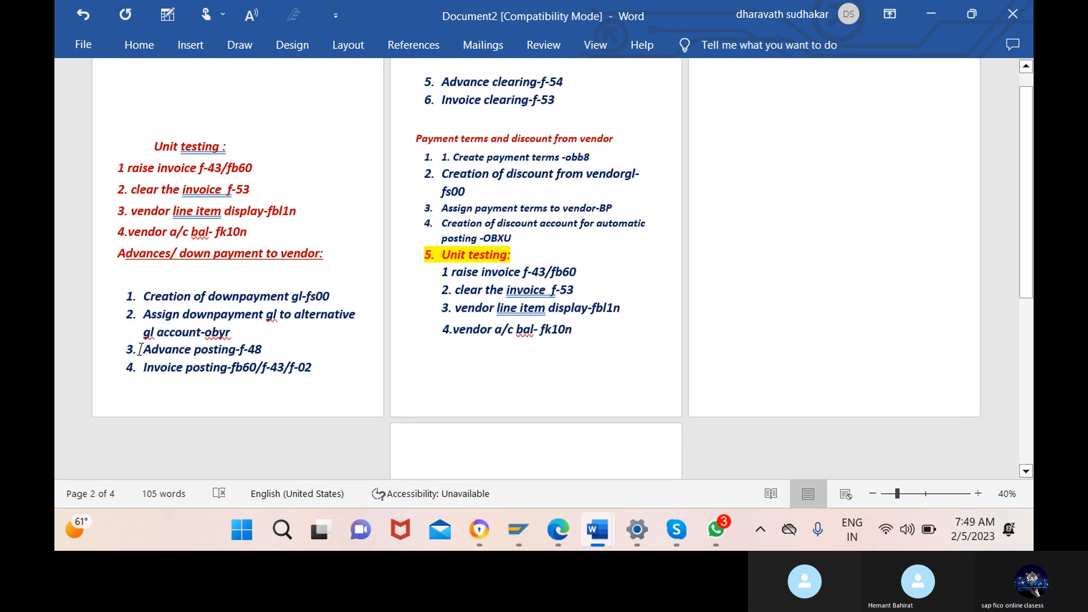
drag(514, 254, 449, 259)
key(ctrl+c)
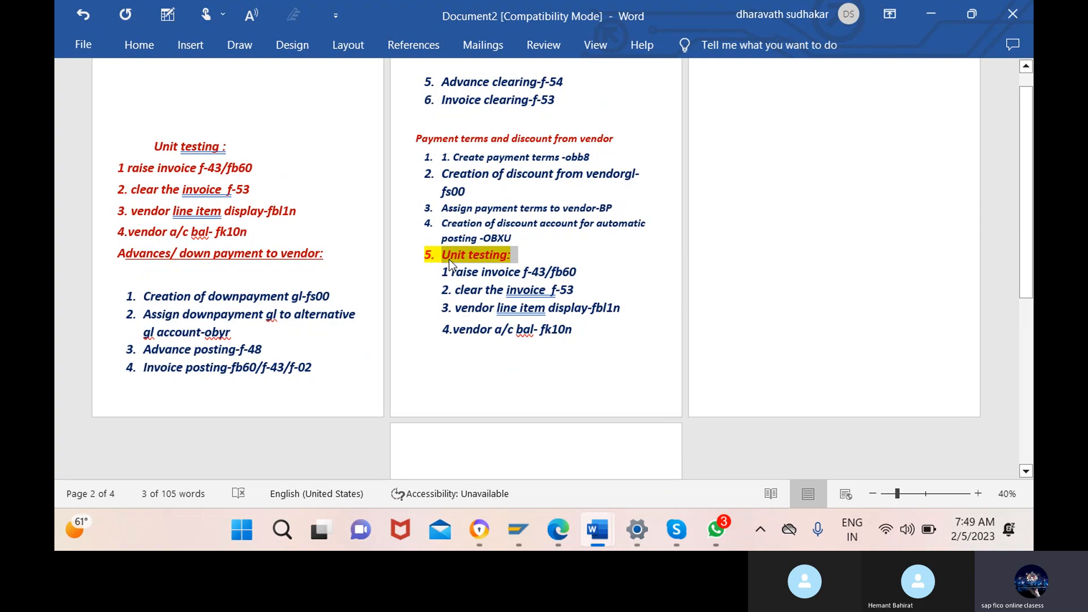
click(141, 348)
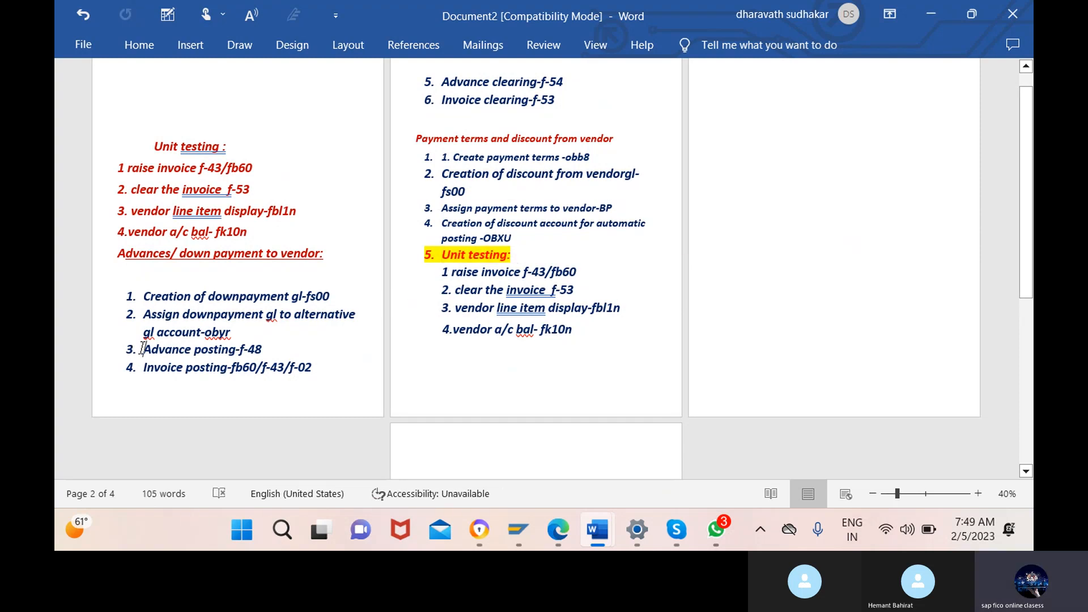
key(ctrl+v)
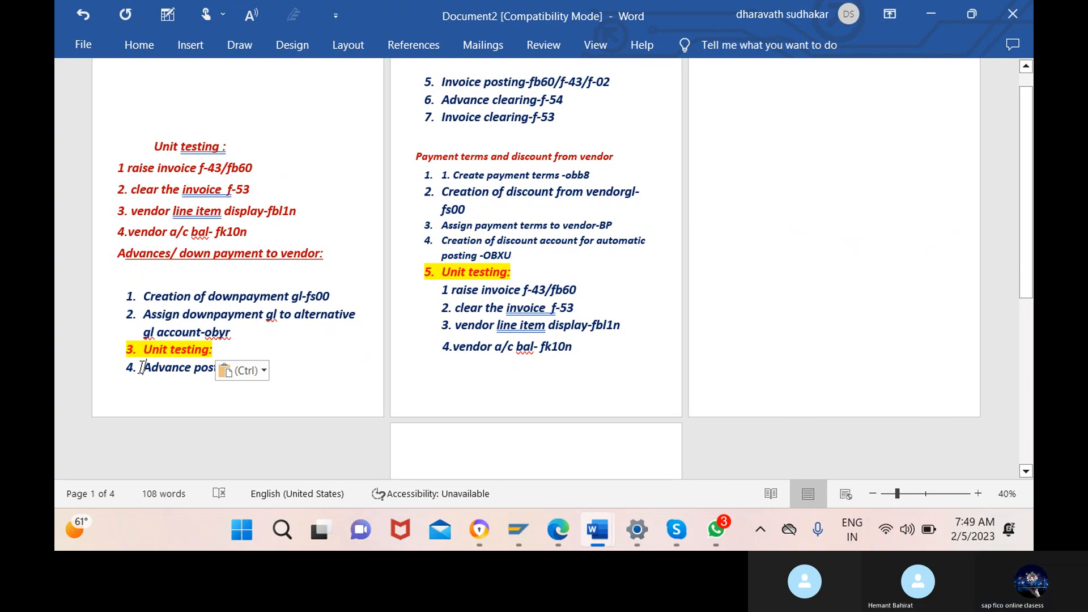
Remove the list numbers from the advance posting, invoice posting, advance clearing and invoice clearing lines in the down payment list.
key(BackSpace)
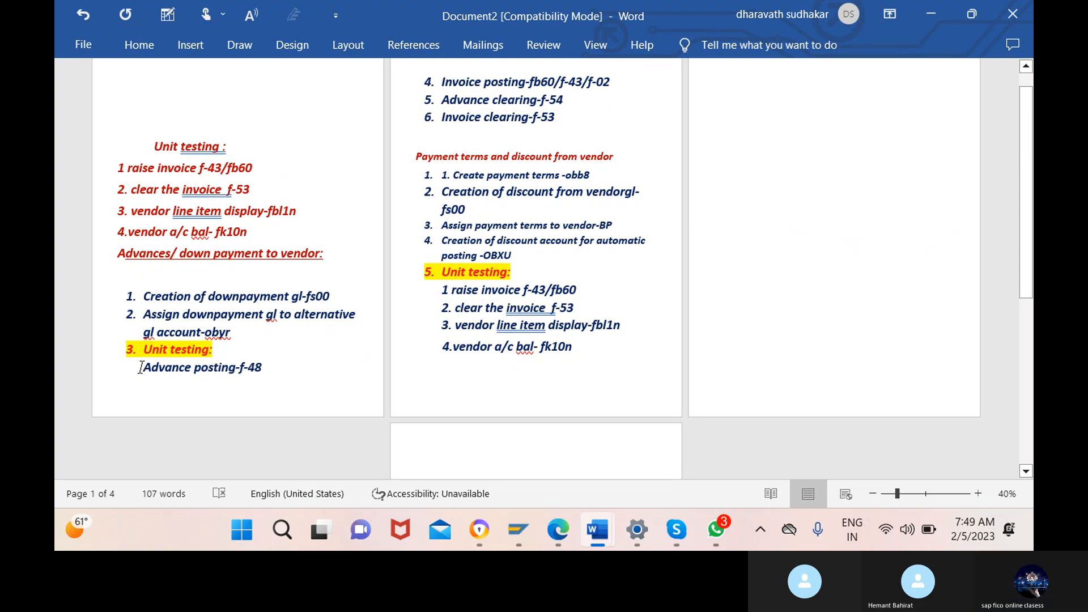
scroll(486, 117, up, 1)
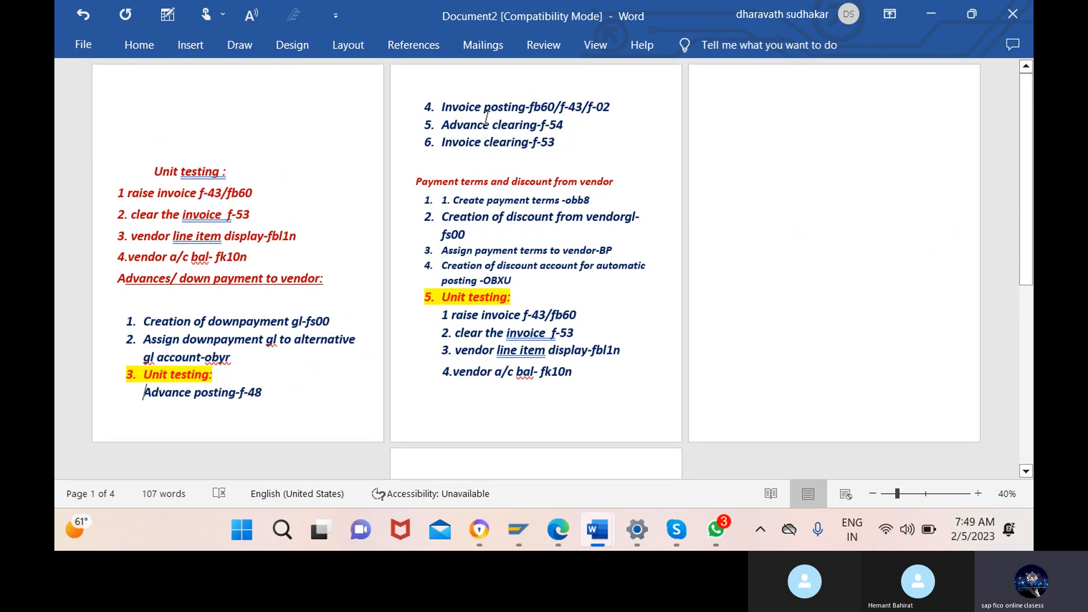
click(434, 106)
key(BackSpace)
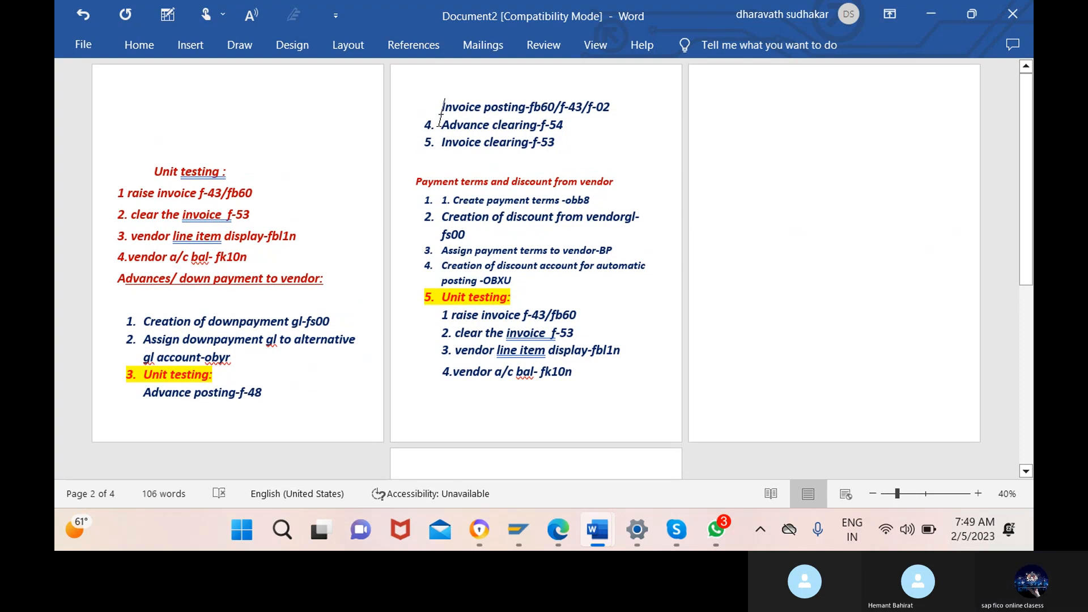
click(441, 125)
key(BackSpace)
click(441, 142)
key(BackSpace)
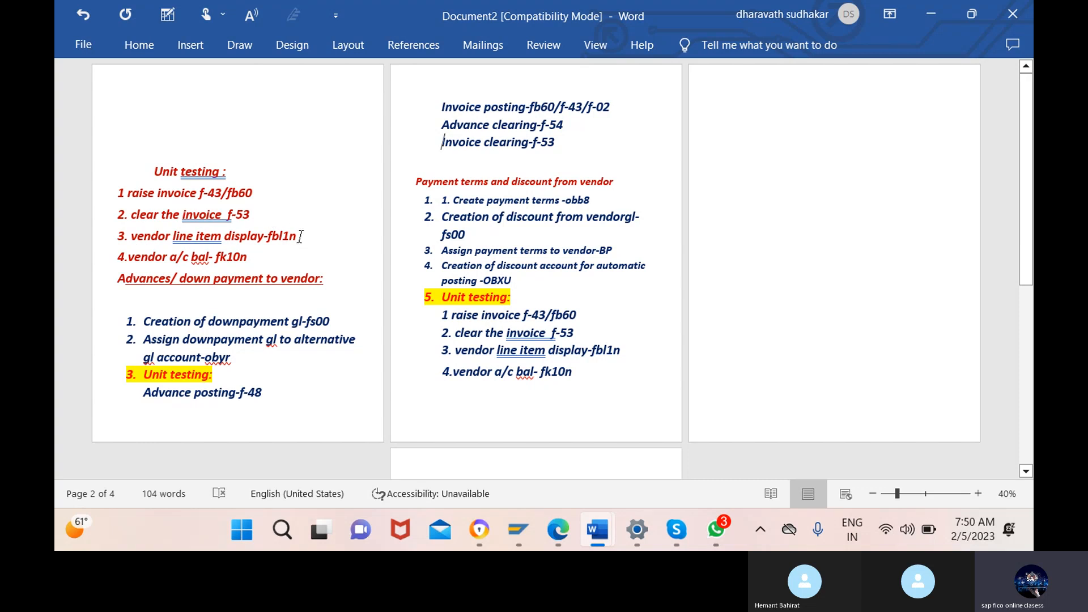
Select "-fbl1n" in the third unit testing line, switch to SAP and close the Display Document session, dismissing the connection error.
drag(296, 236, 269, 237)
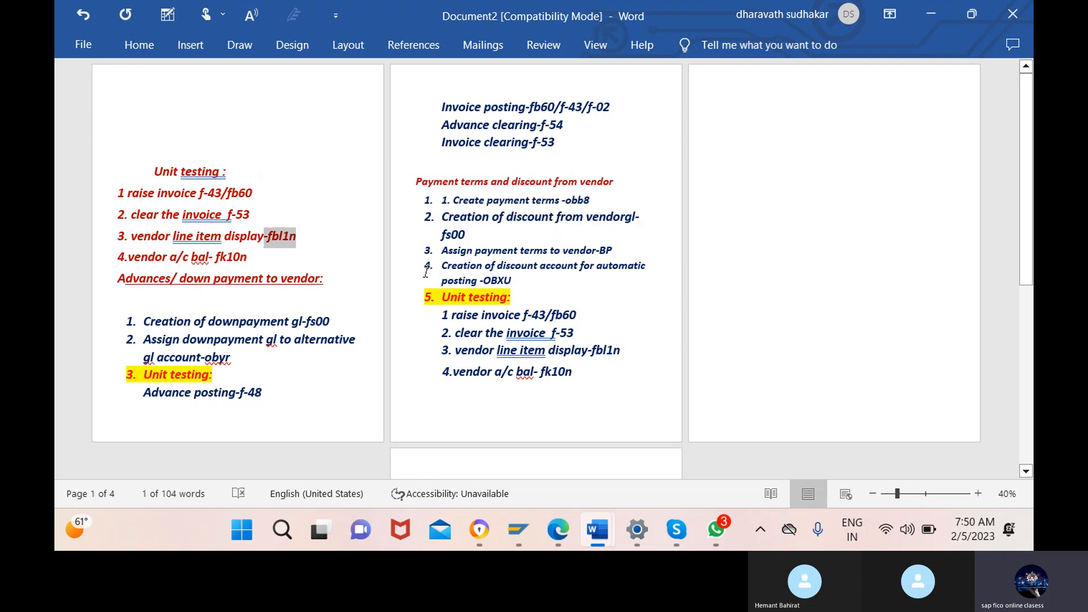
mouse_move(518, 529)
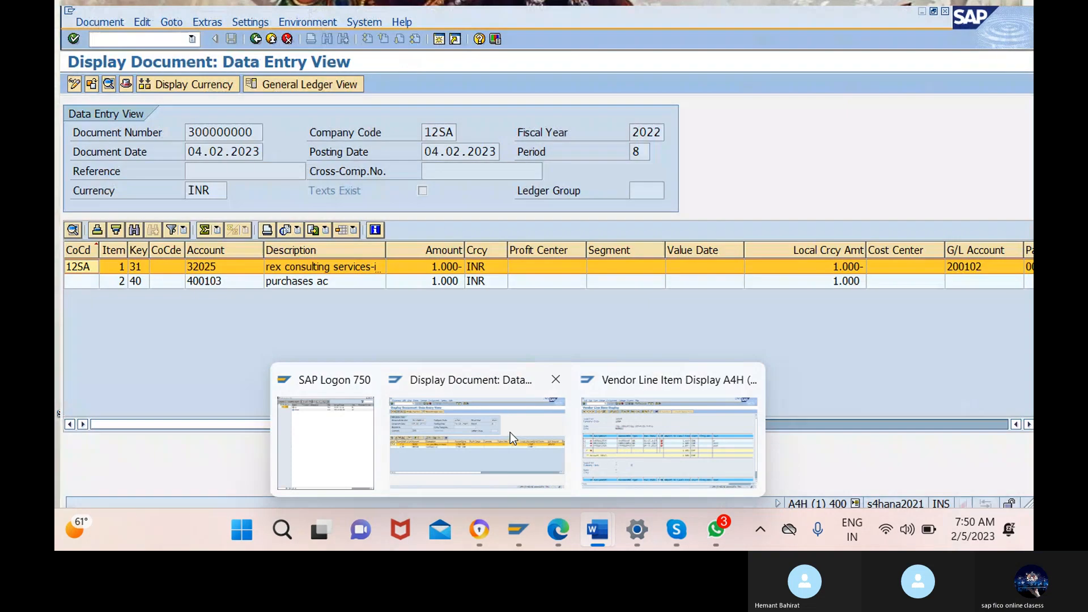
click(510, 433)
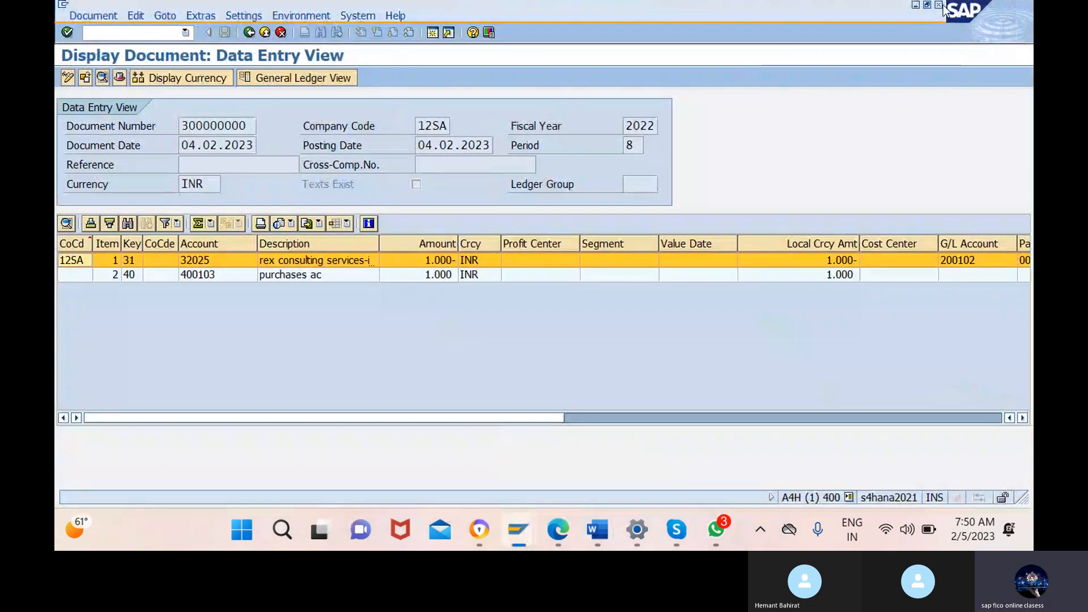
click(940, 5)
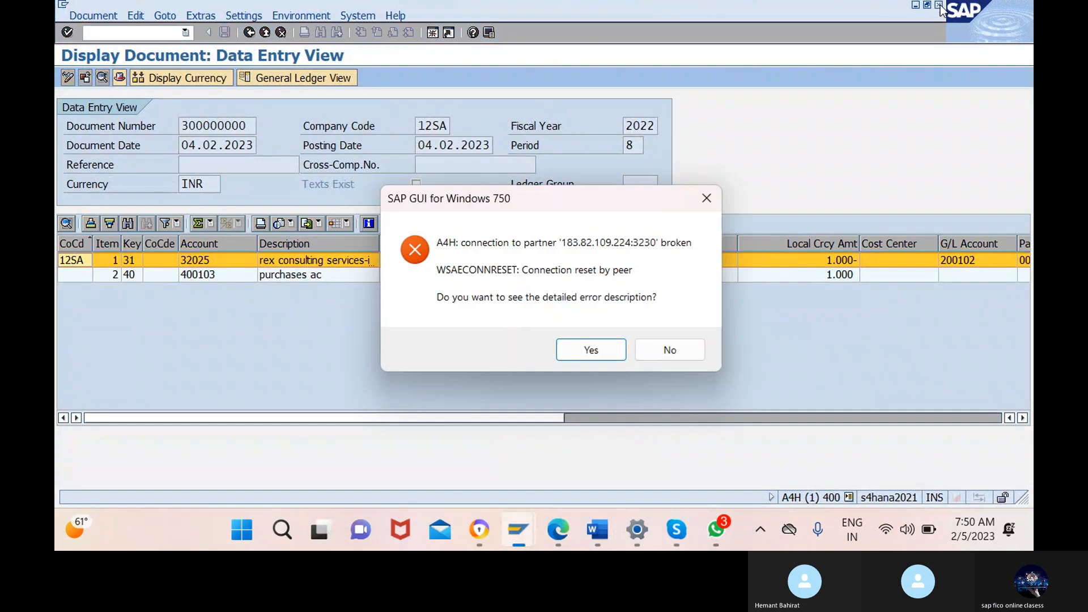
click(600, 348)
click(679, 409)
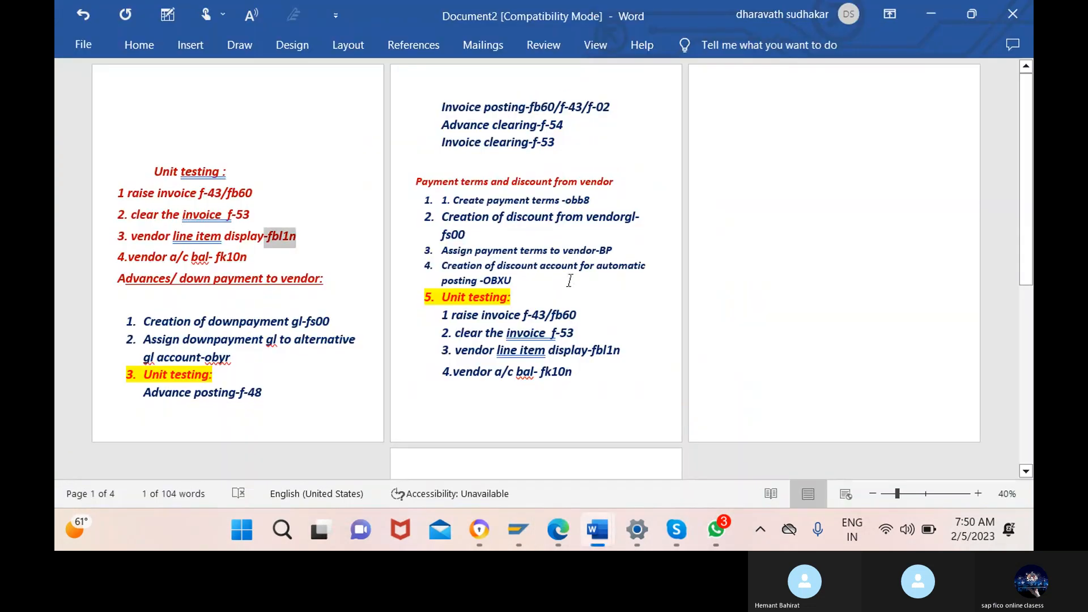
Close the Vendor Line Item Display session in SAP and confirm the log-off.
mouse_move(513, 544)
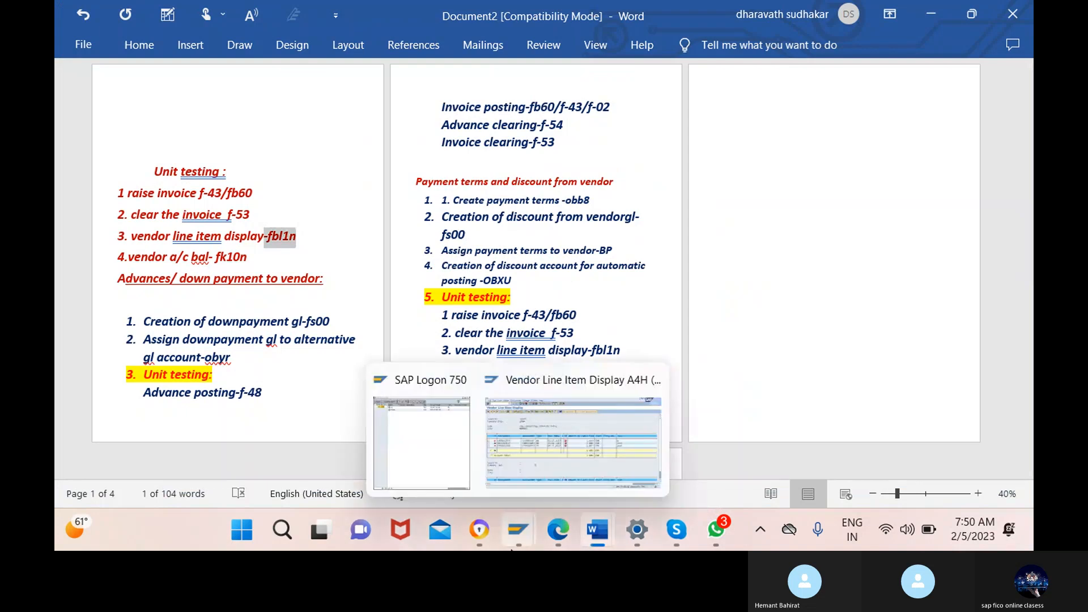
click(614, 411)
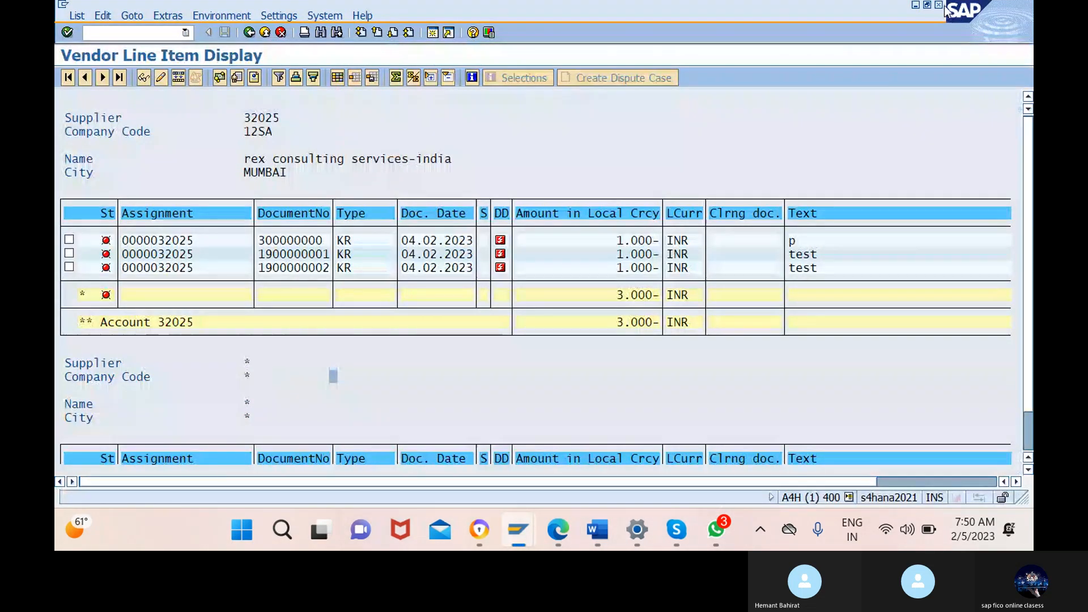
click(938, 6)
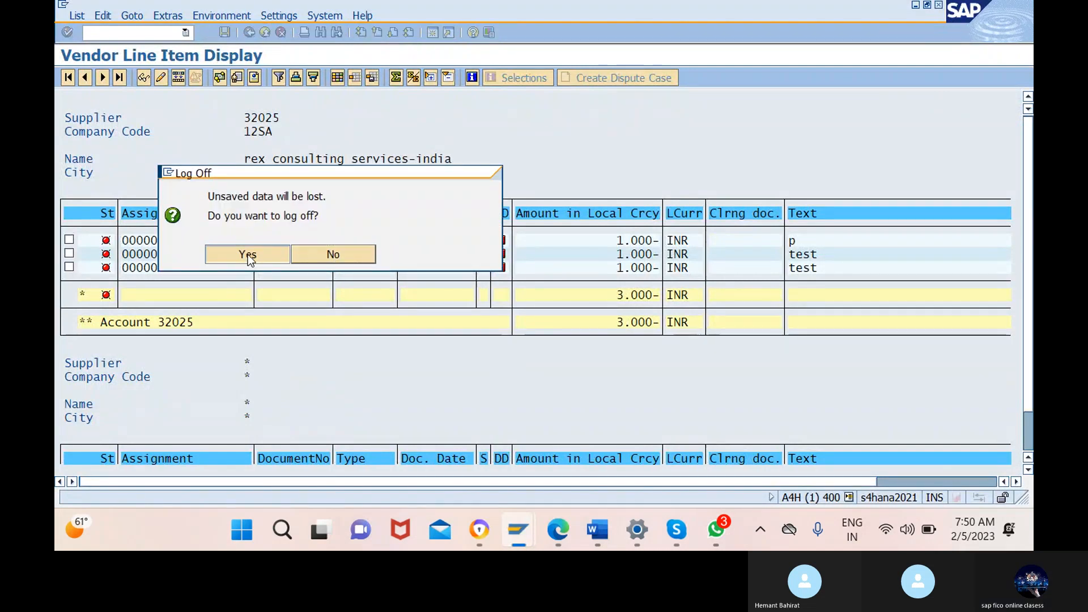
click(247, 254)
Open a new s4hana connection from SAP Logon.
mouse_move(519, 530)
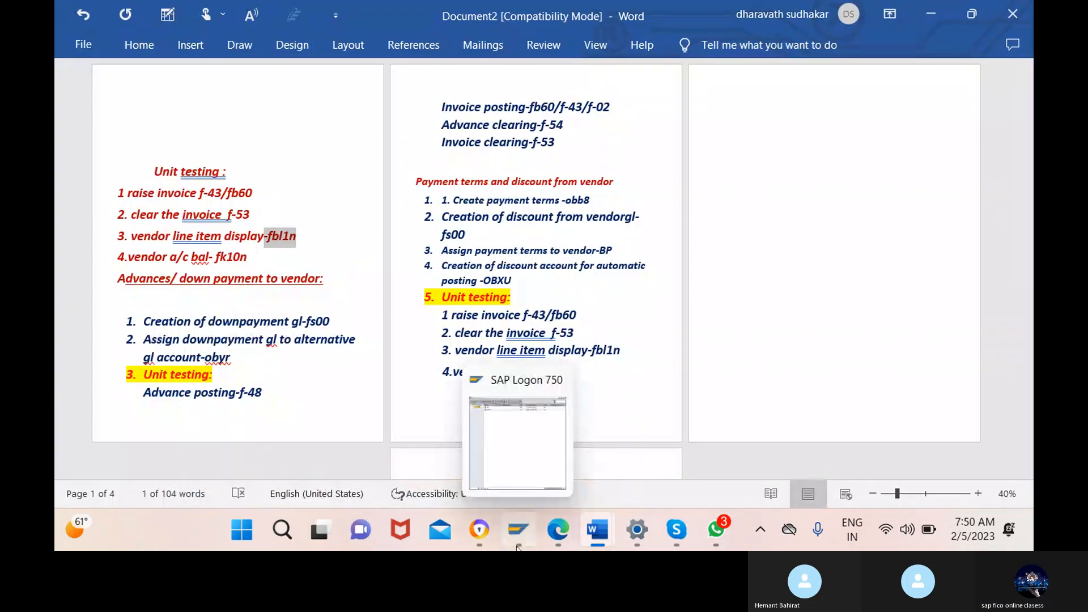
click(527, 420)
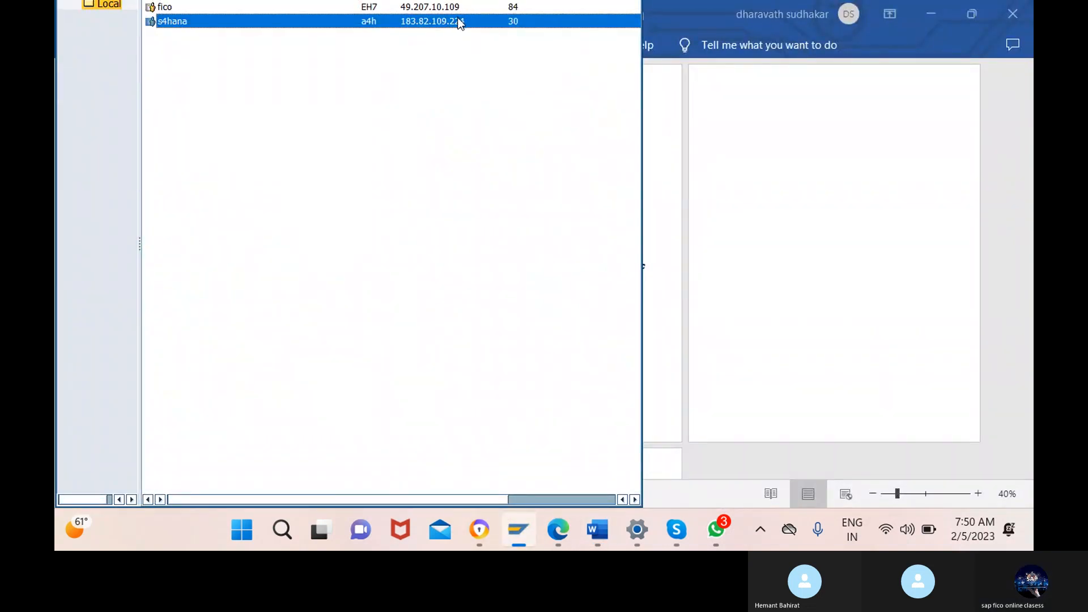
double_click(459, 23)
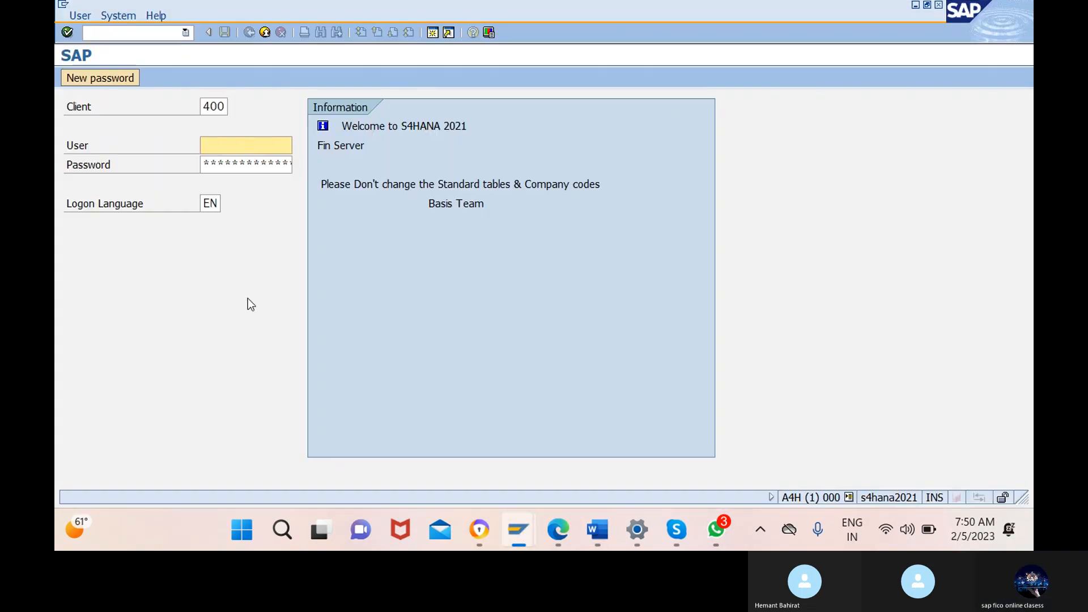
mouse_move(560, 532)
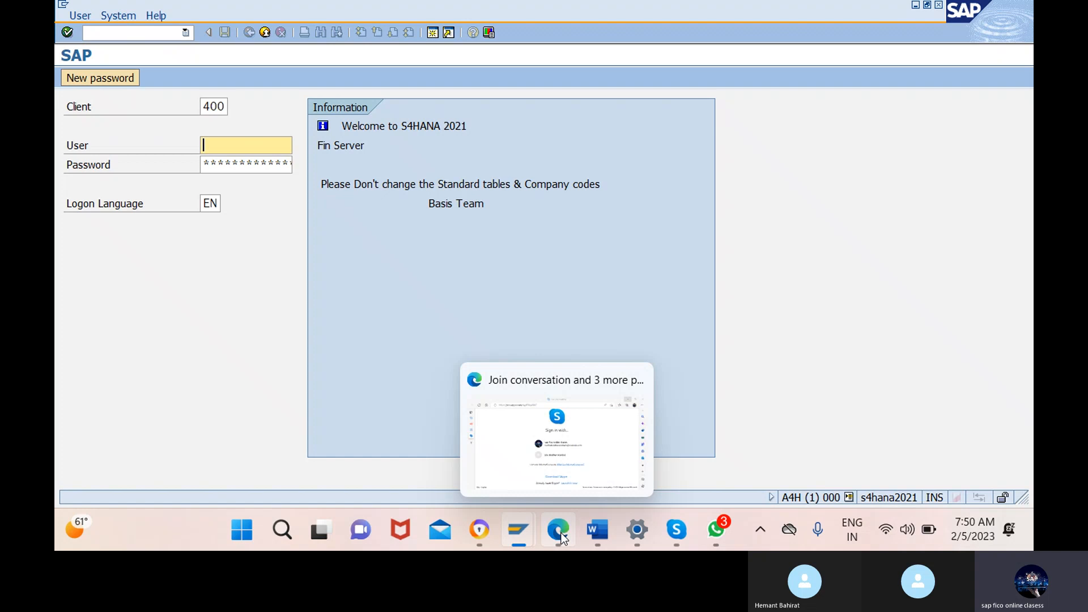
click(564, 455)
mouse_move(690, 536)
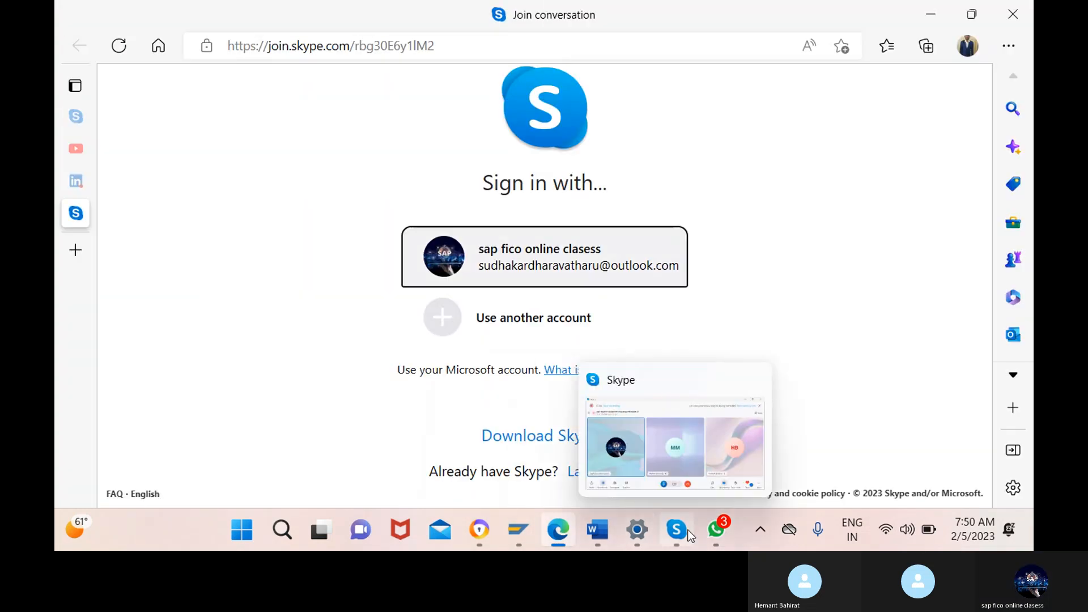
click(684, 441)
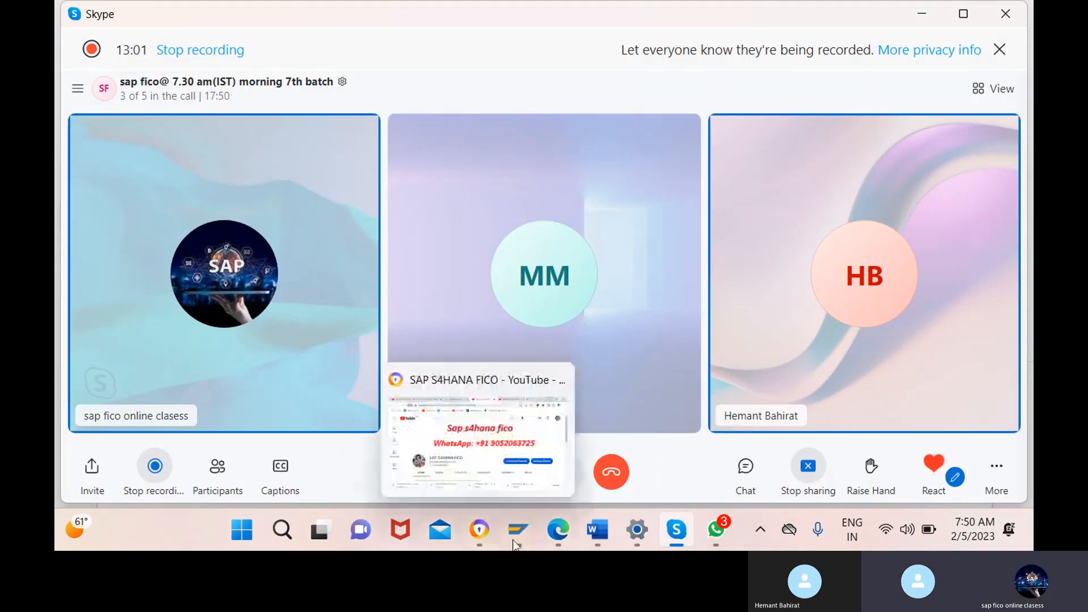
mouse_move(516, 541)
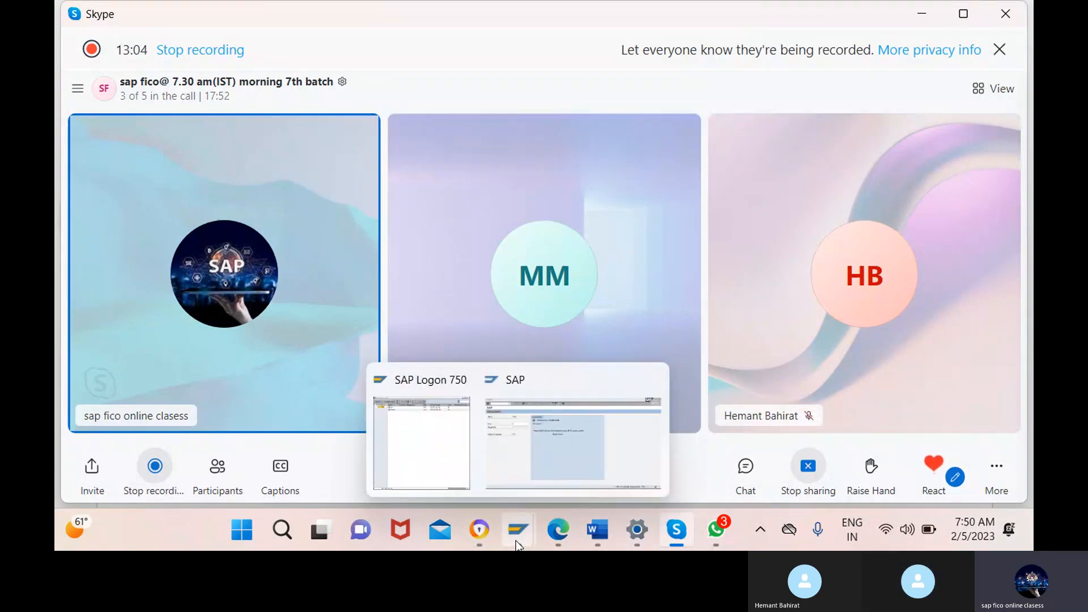
click(559, 456)
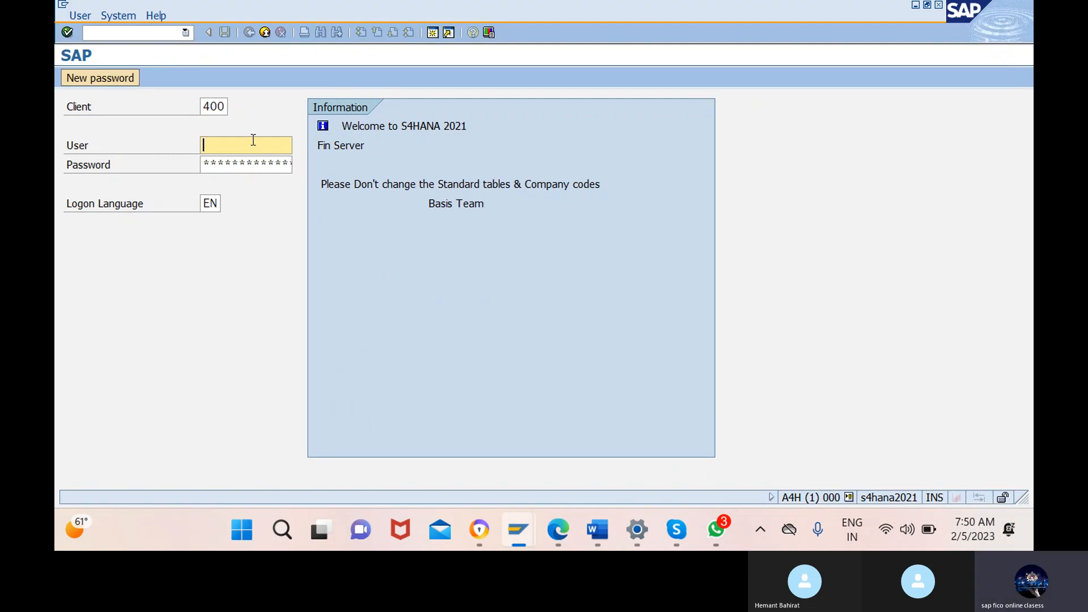
Log on to client 400 with the user name and the account password.
text(j)
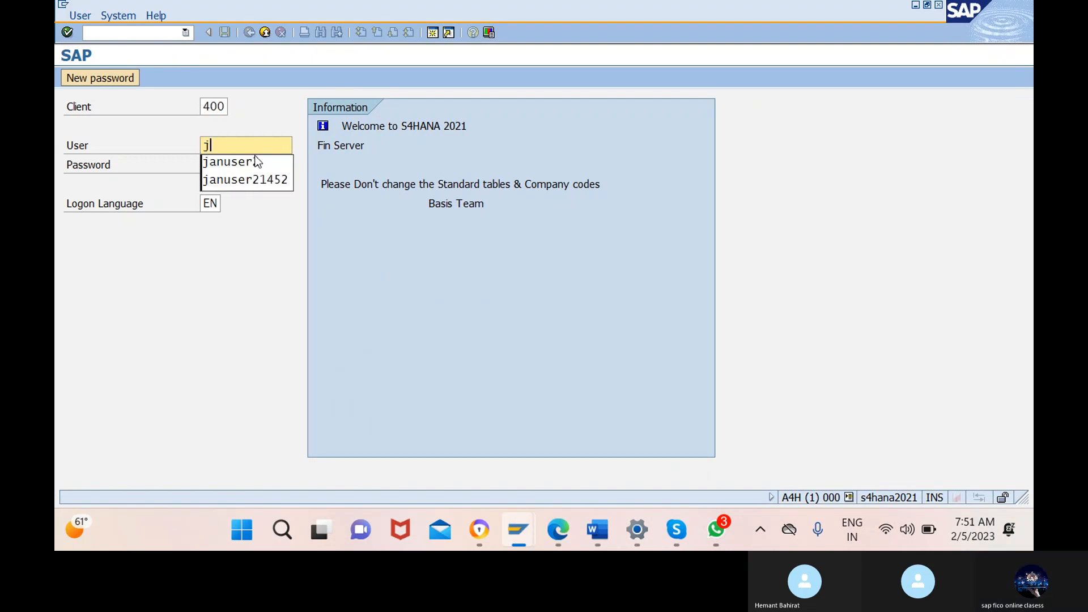
click(254, 164)
key(Tab)
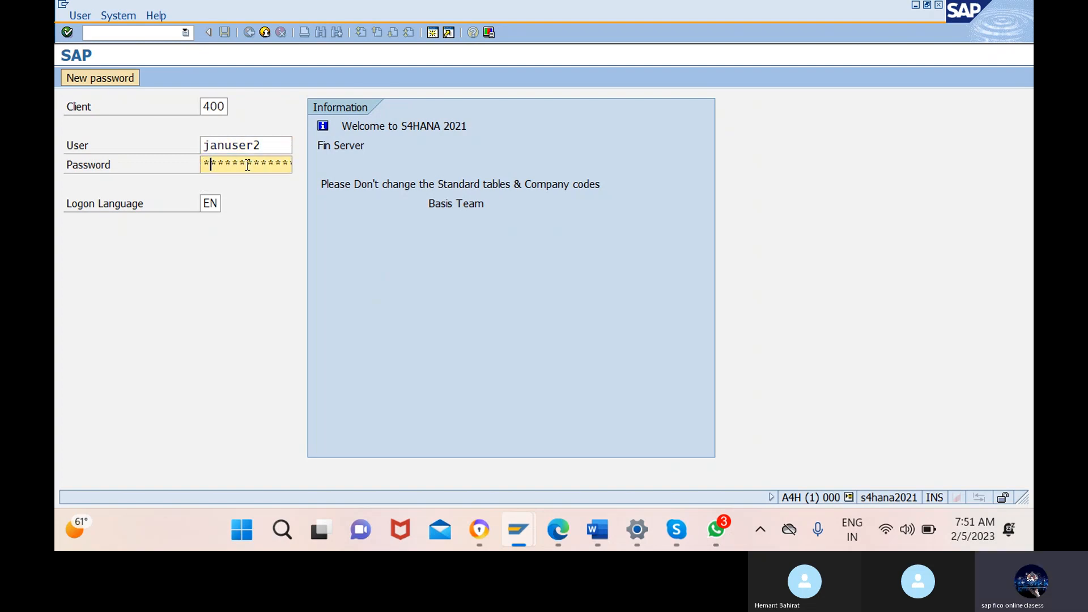
text(*****)
key(Return)
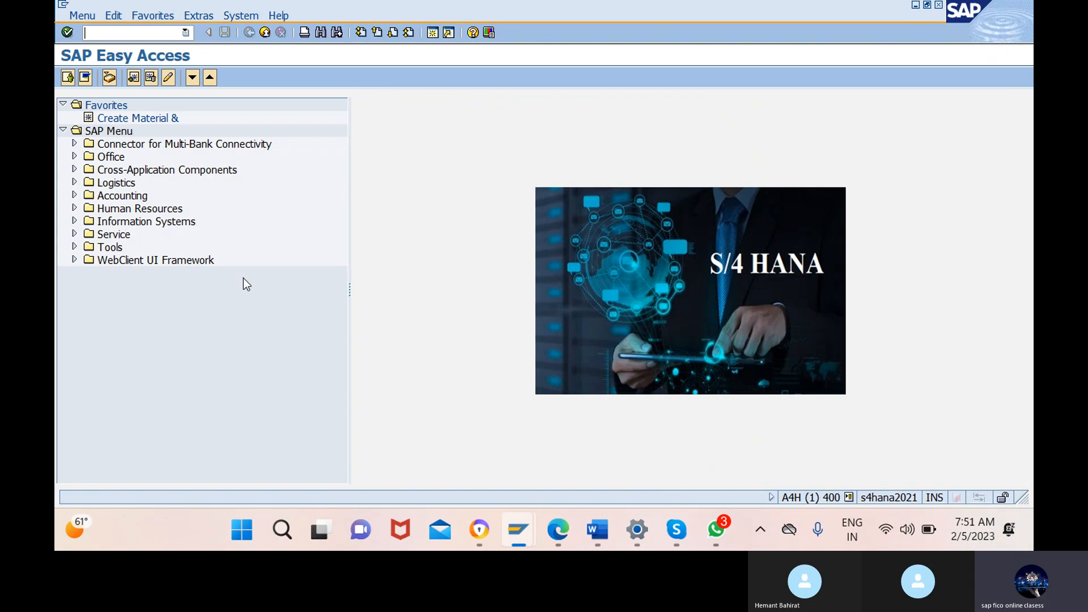
Run transaction fbl1n to list all vendor line items for company code 12SA.
click(125, 34)
text(-fbl1n)
key(Return)
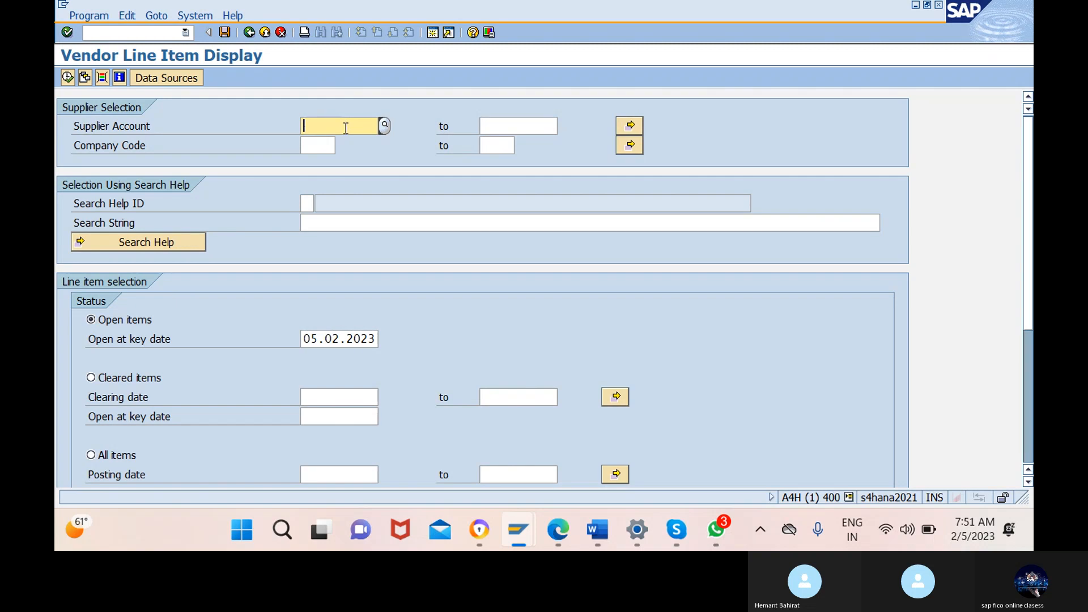
click(326, 145)
text(12sa)
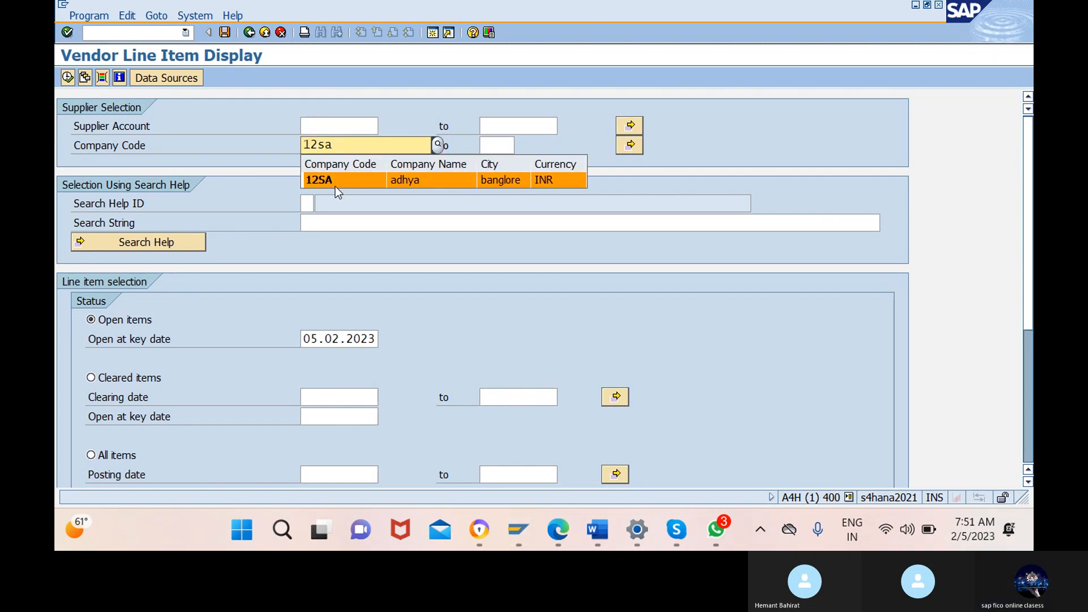
click(343, 182)
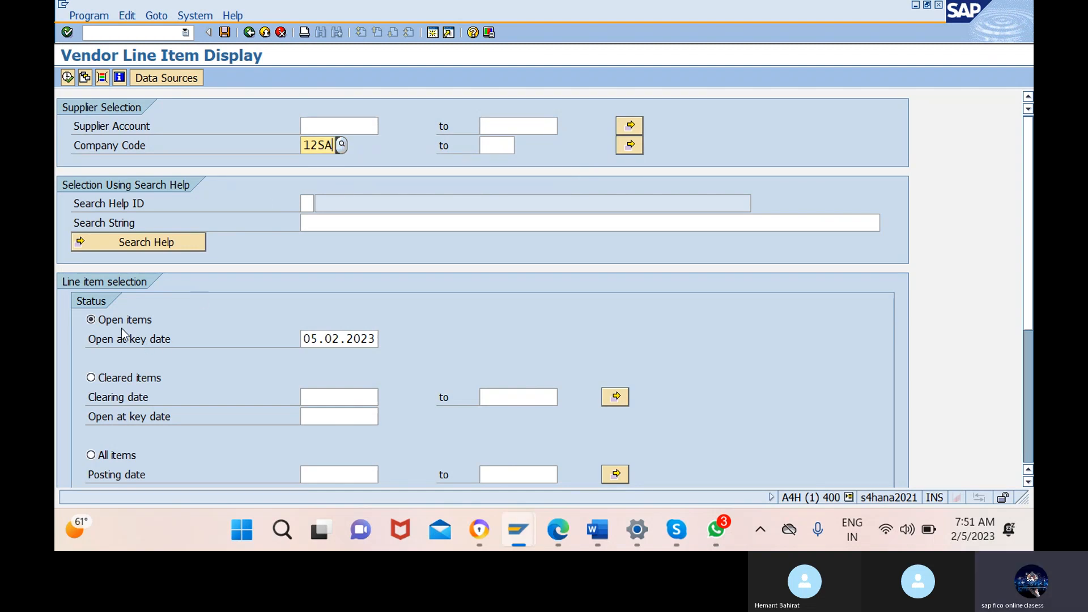
click(104, 454)
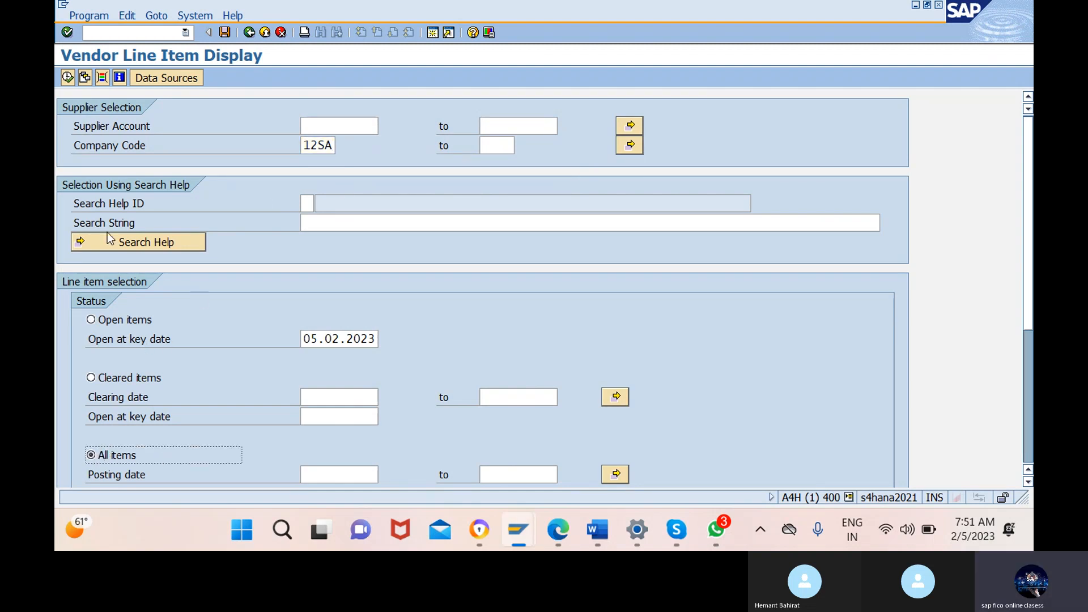
click(67, 77)
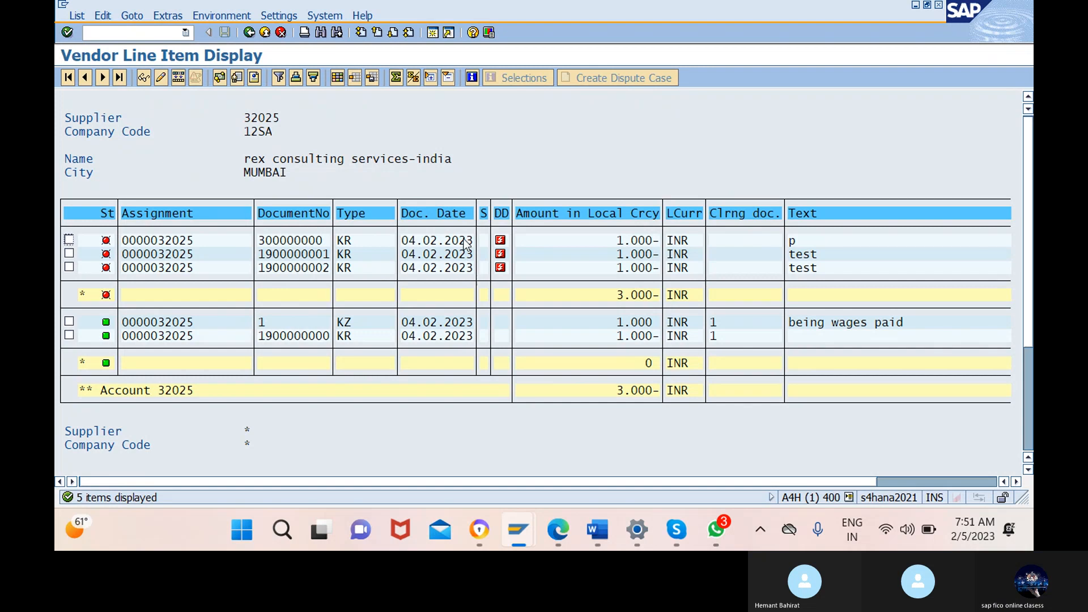
mouse_move(501, 262)
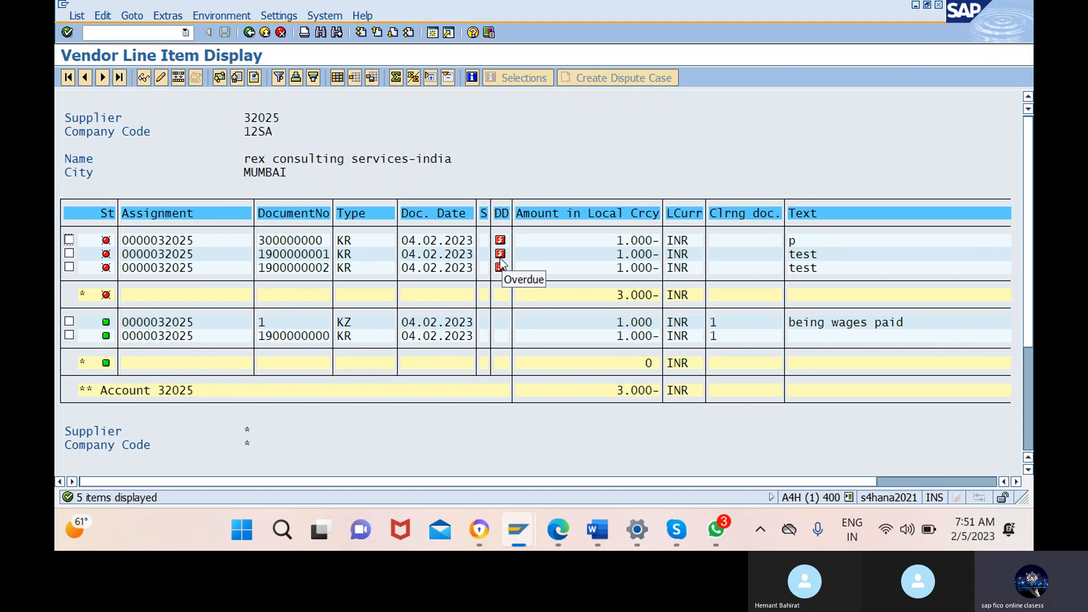
Switch to transaction f-53 for outgoing payments and set the document date to 05.02.2023.
click(134, 34)
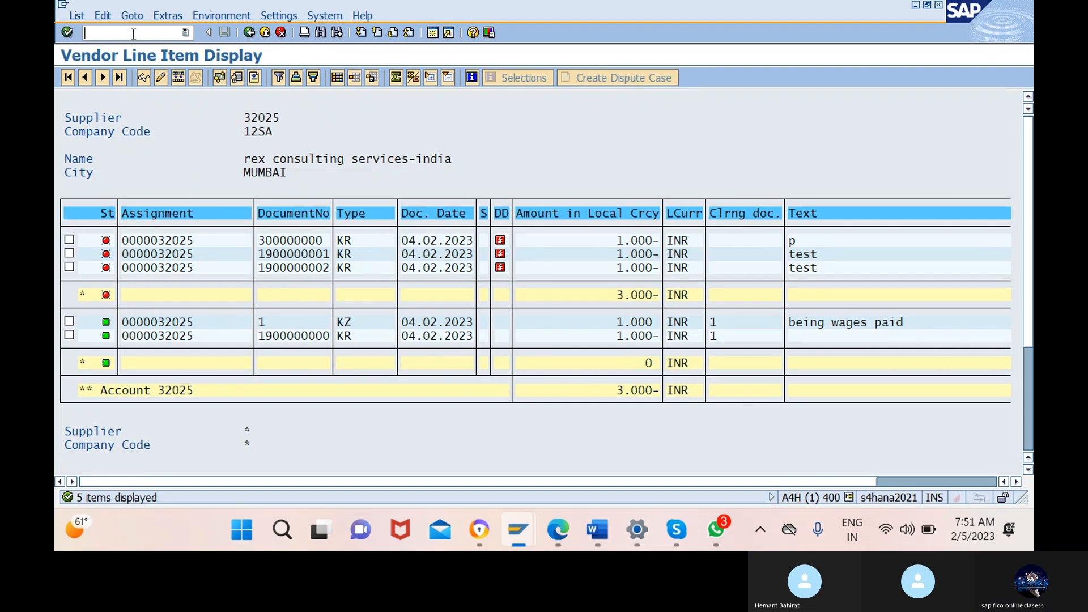
text(/nf)
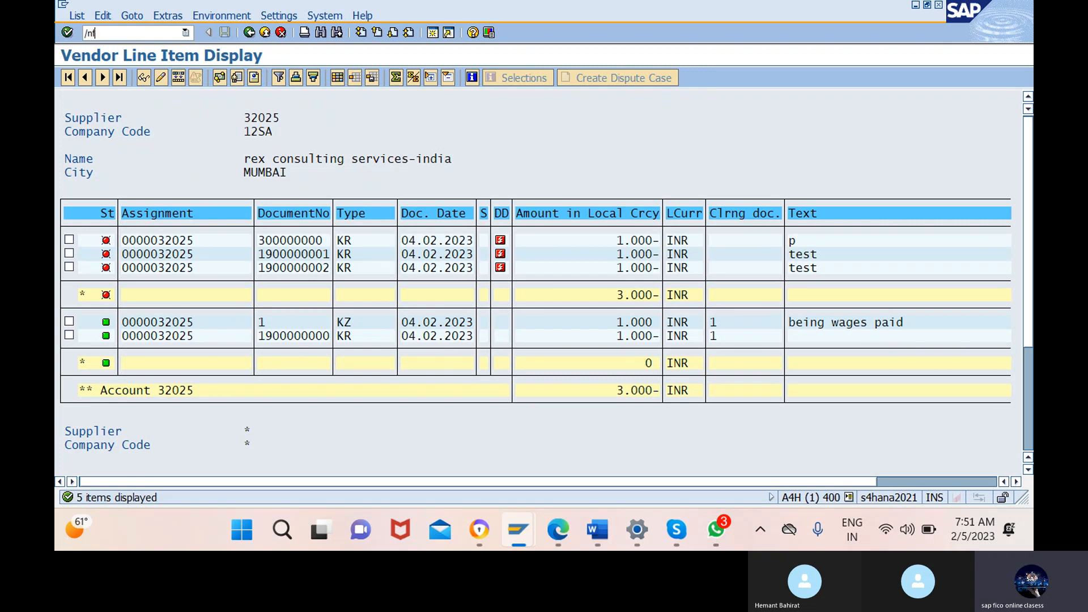
text(-53)
key(Return)
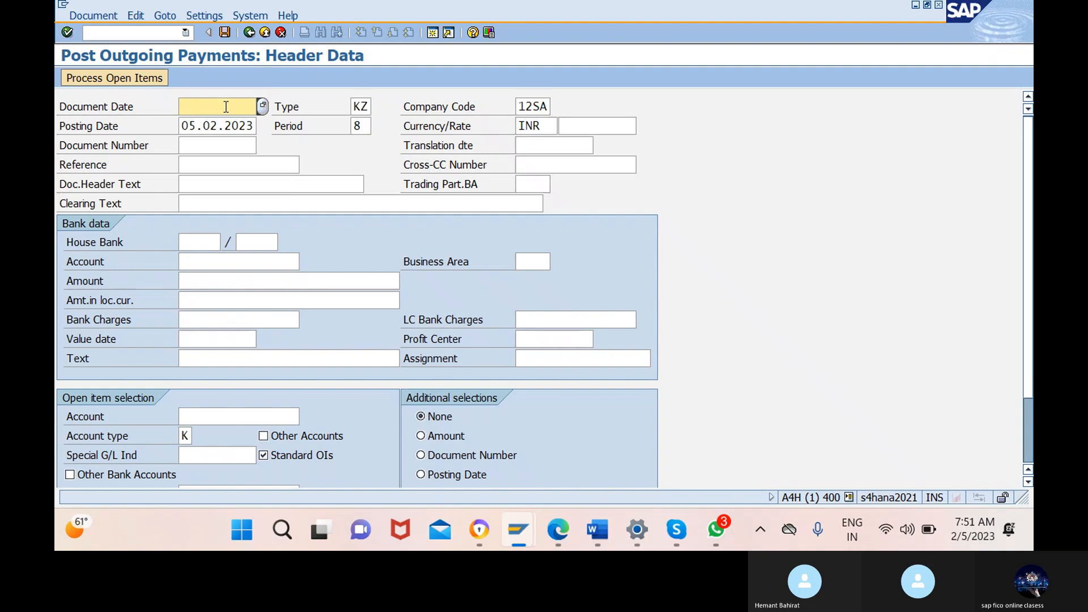
click(262, 108)
click(238, 436)
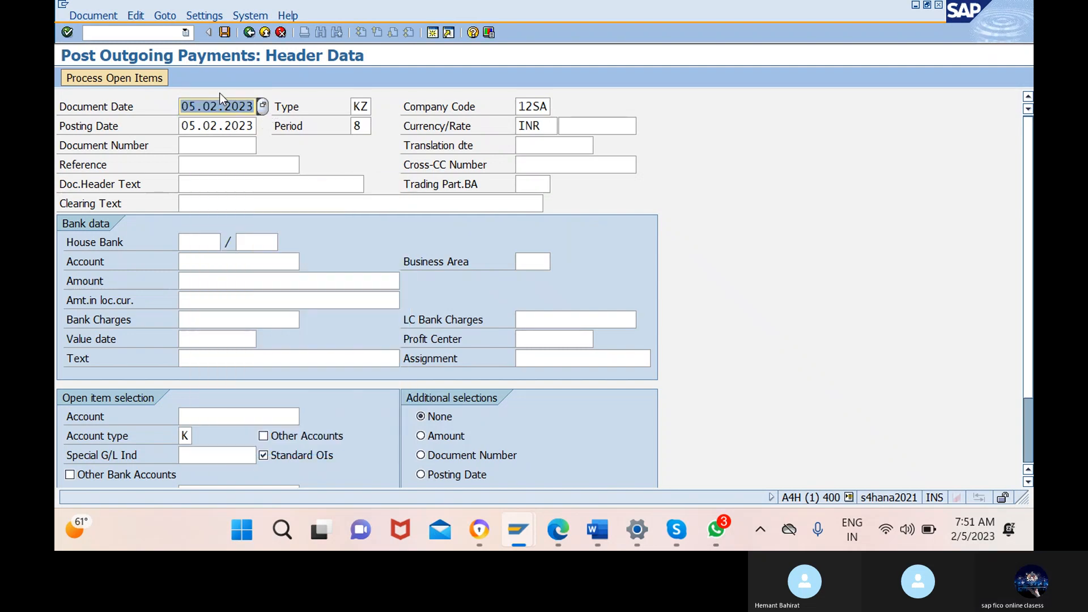
Enter "clearing vendor" as the reference and "invoice" as the Cross-CC Number.
click(196, 165)
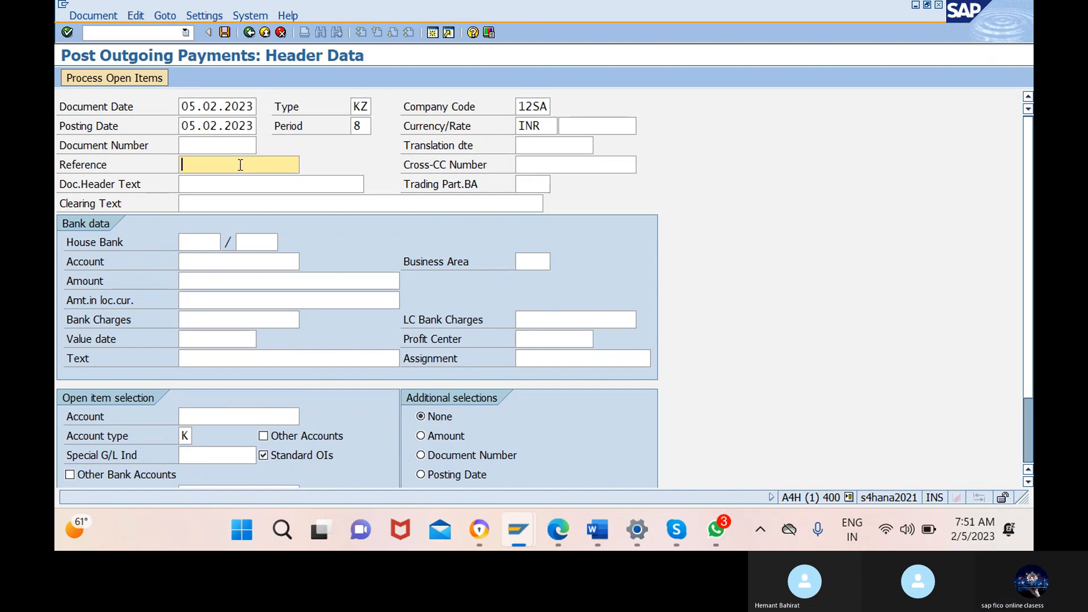
text(clearing vendor)
click(576, 165)
text(invoice)
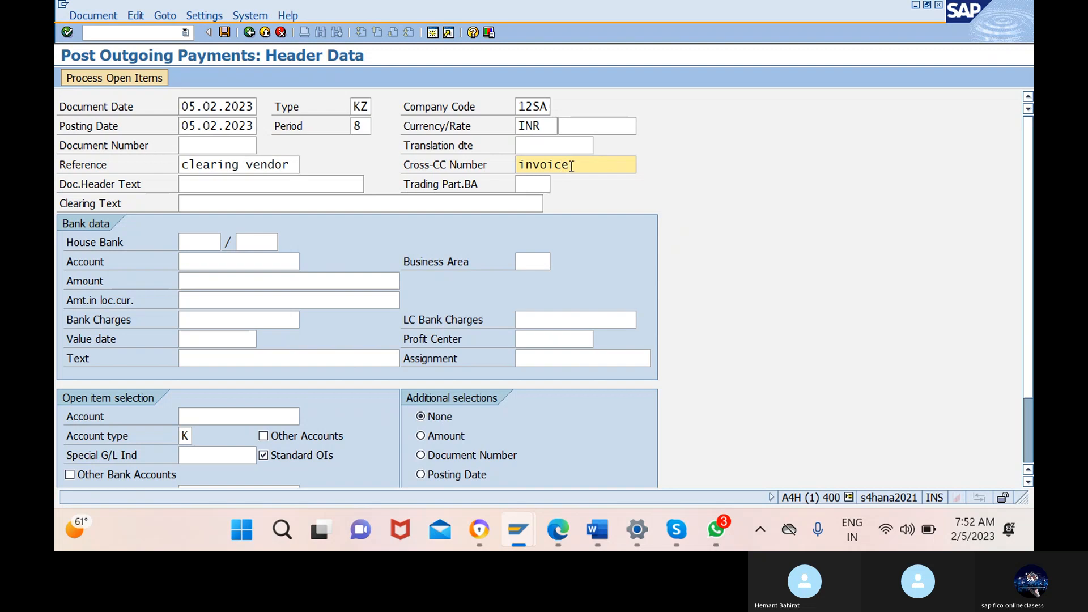
Copy the reference text "clearing vendor" into the document header text.
drag(290, 165, 170, 171)
key(ctrl+c)
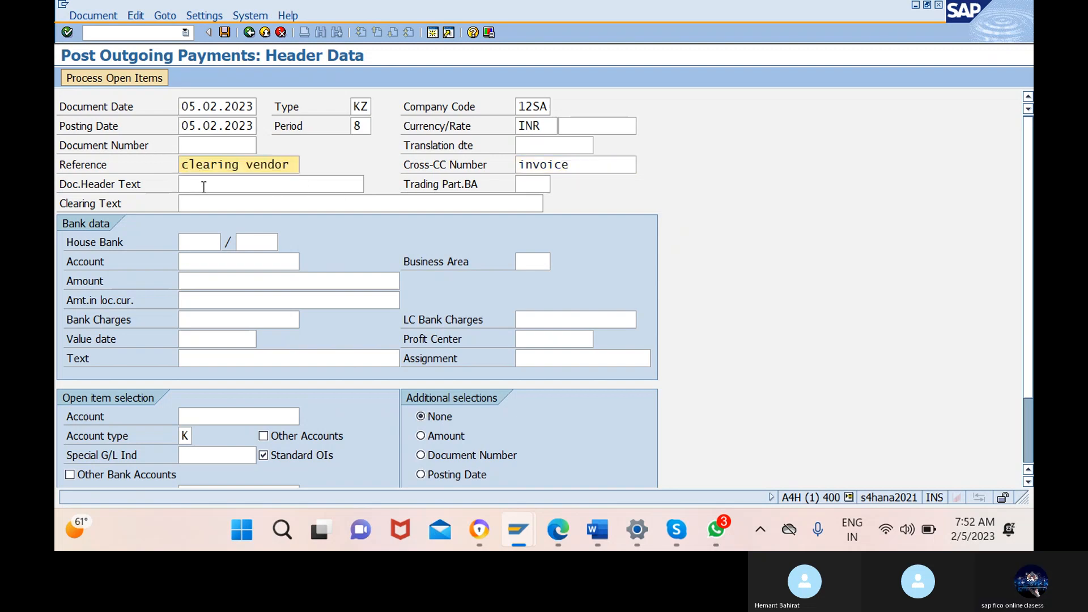
click(273, 184)
key(ctrl+v)
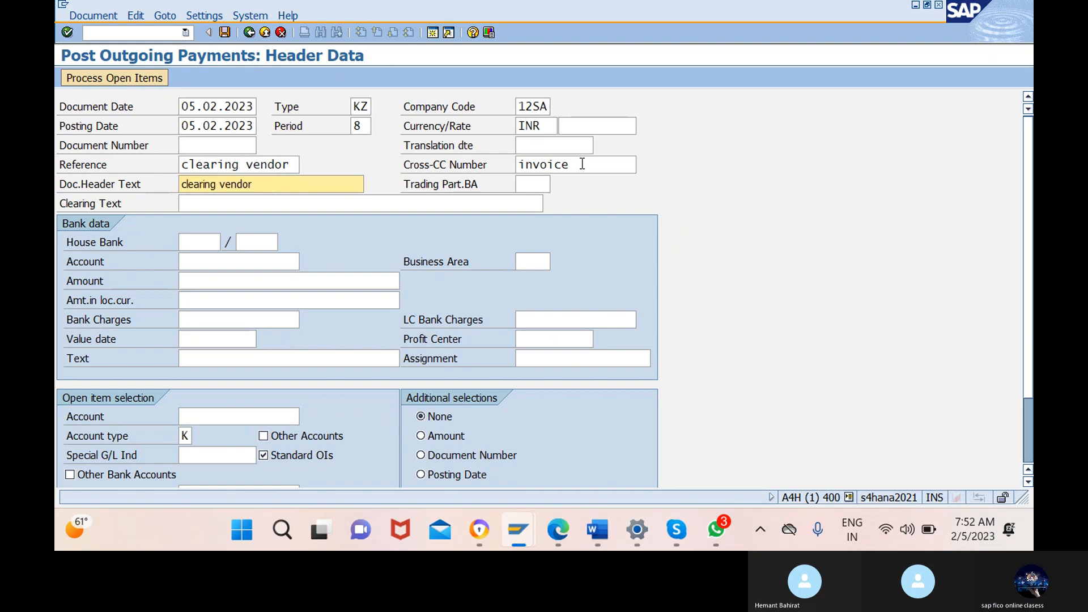
Move the text "invoice" out of the Cross-CC Number and append it to the document header text.
drag(586, 164, 507, 173)
click(505, 172)
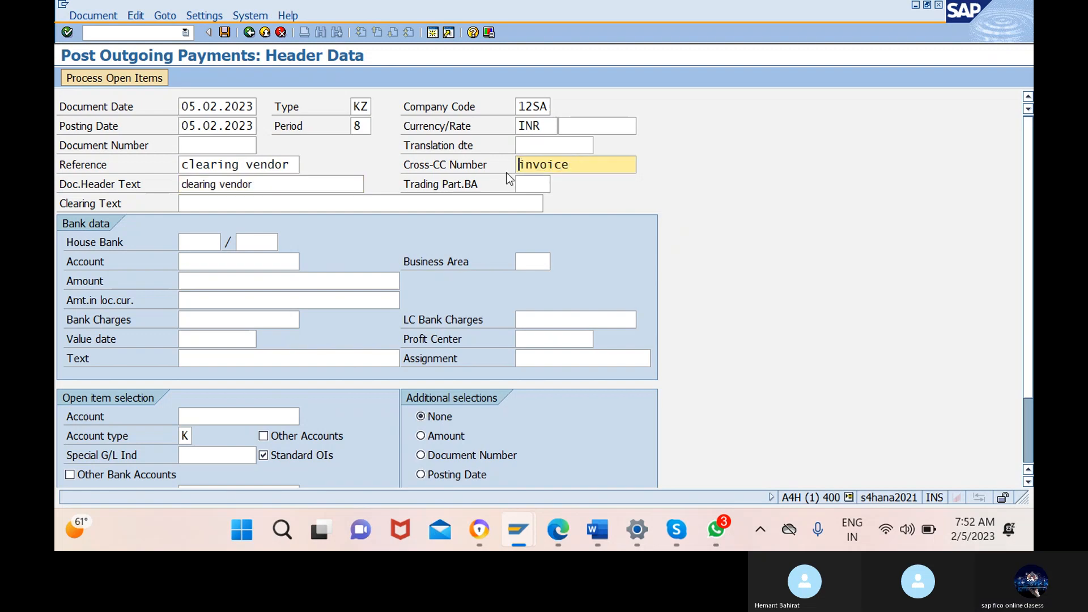
click(574, 164)
drag(574, 164, 502, 176)
key(ctrl+c)
key(BackSpace)
click(272, 184)
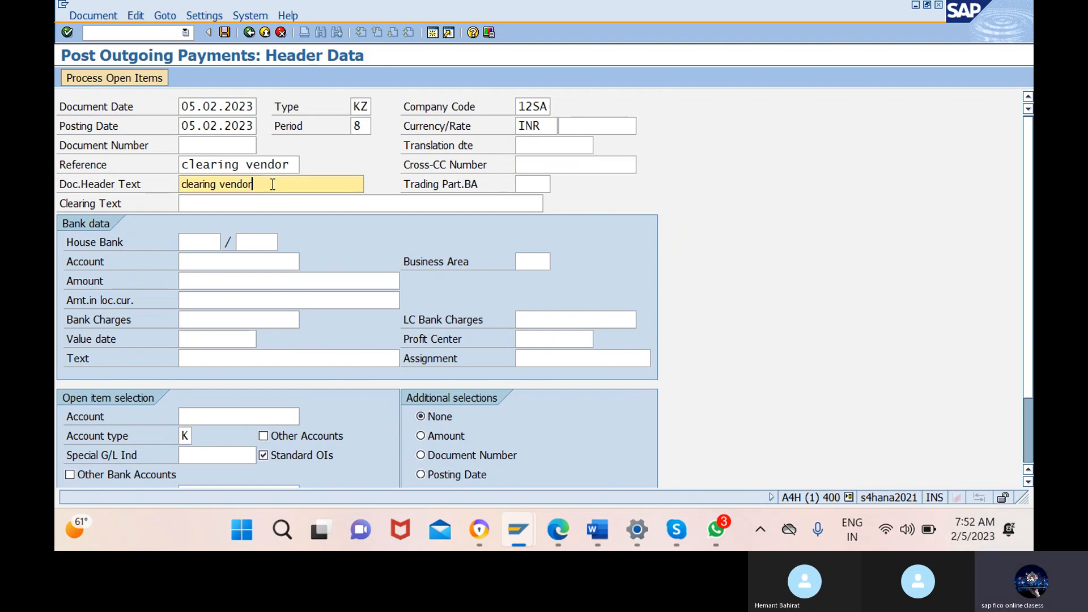
key(ctrl+v)
Copy the document header text "clearing vendorinvoice" into the clearing text and the bank data text.
drag(285, 184, 176, 186)
key(ctrl+c)
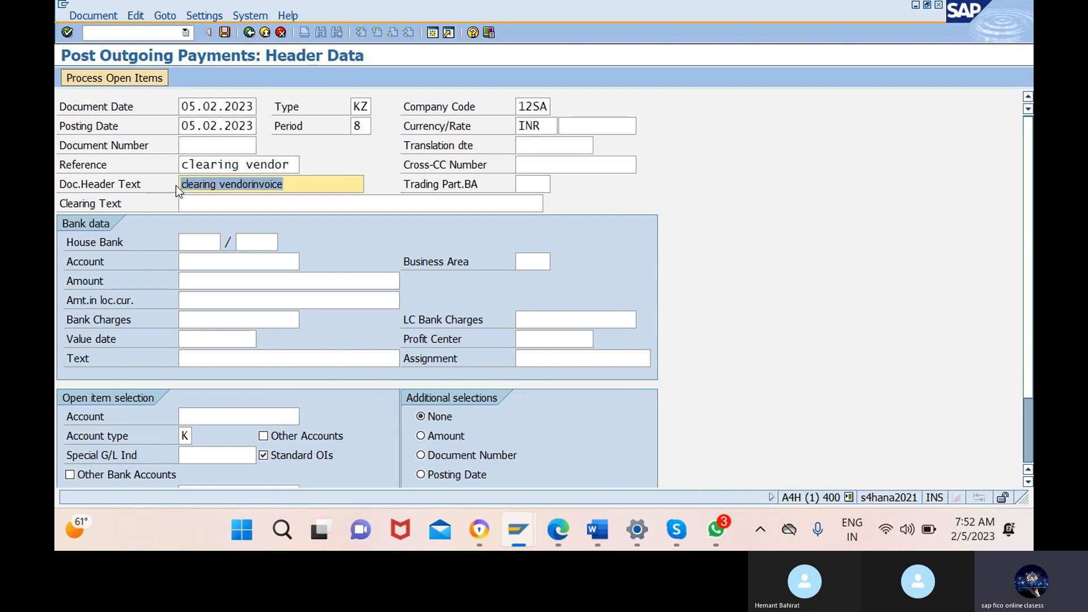
click(175, 185)
click(361, 203)
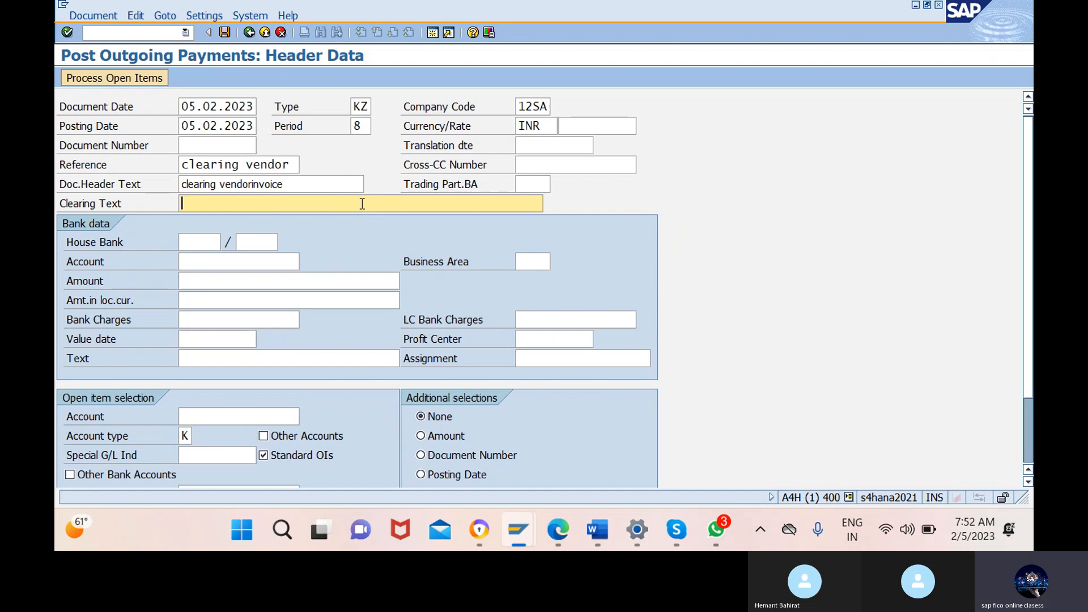
key(ctrl+v)
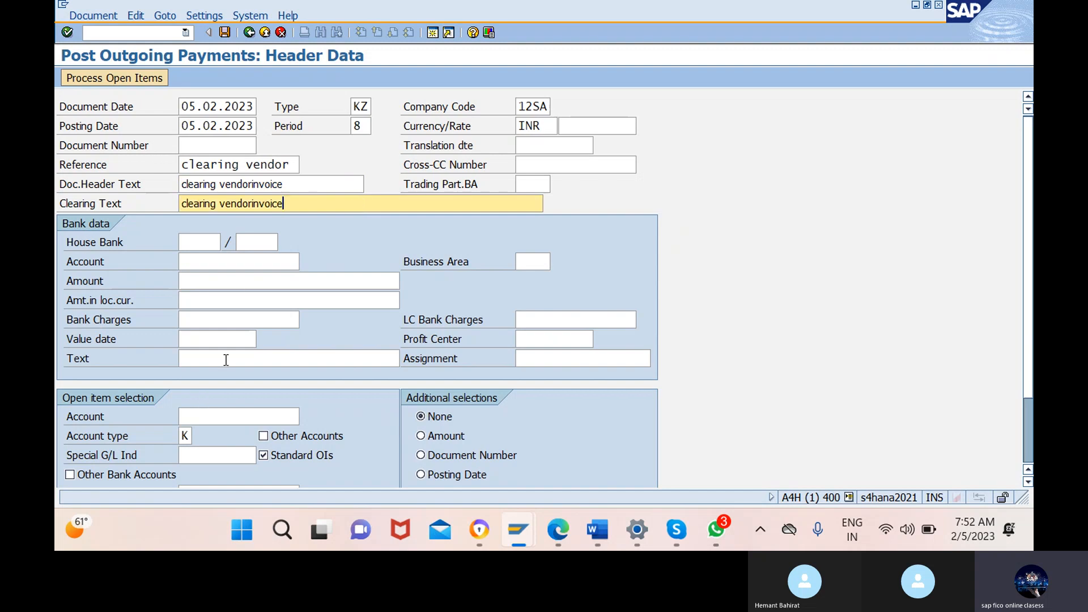
click(297, 358)
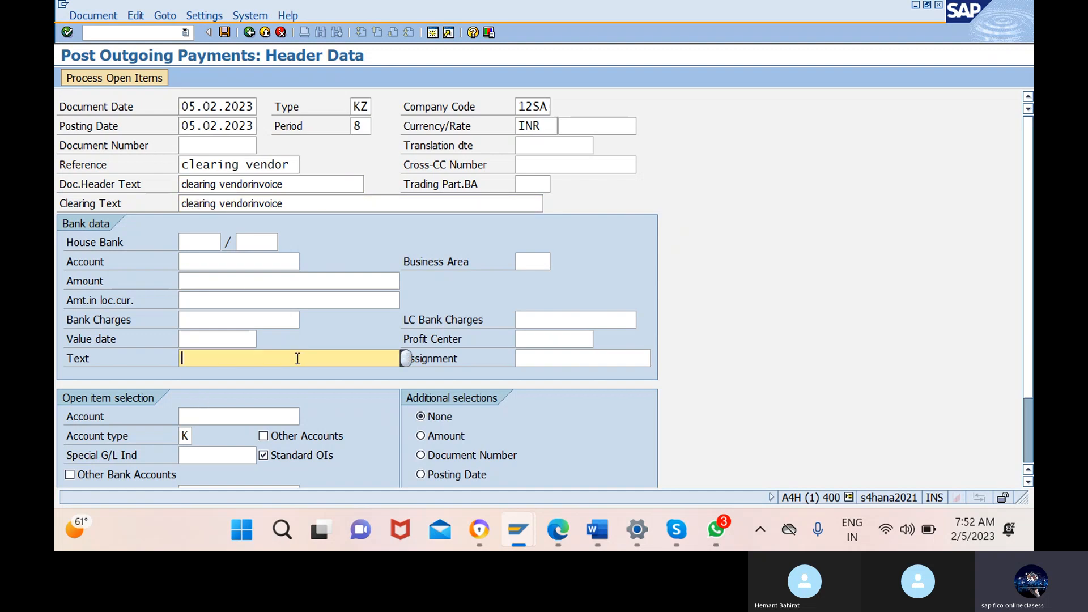
key(ctrl+v)
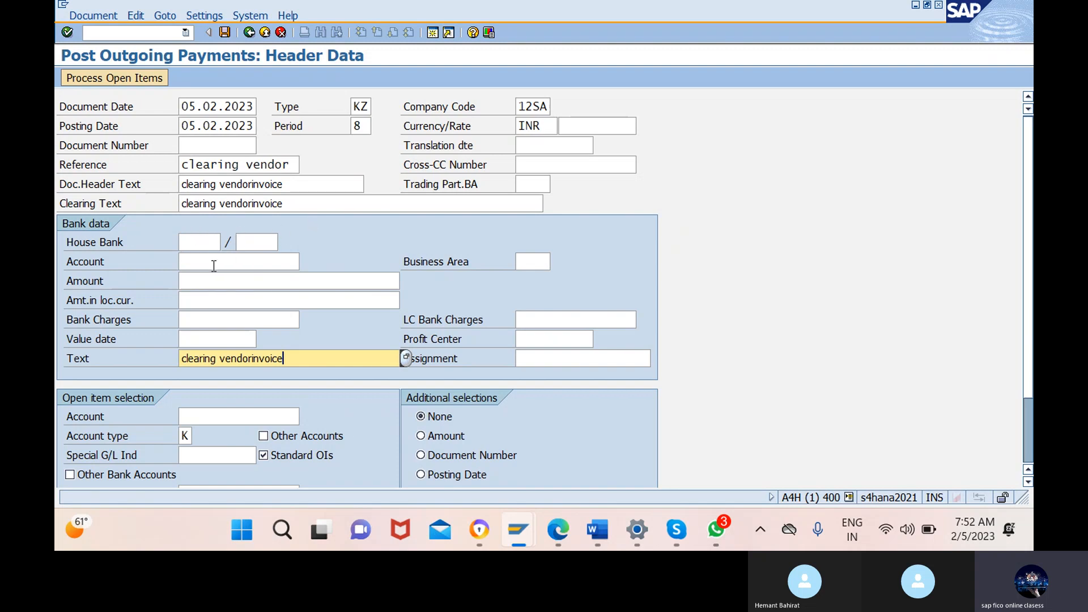
Look up the G/L accounts of chart 12SA and choose "sbi bank acc" as the bank data account.
click(238, 262)
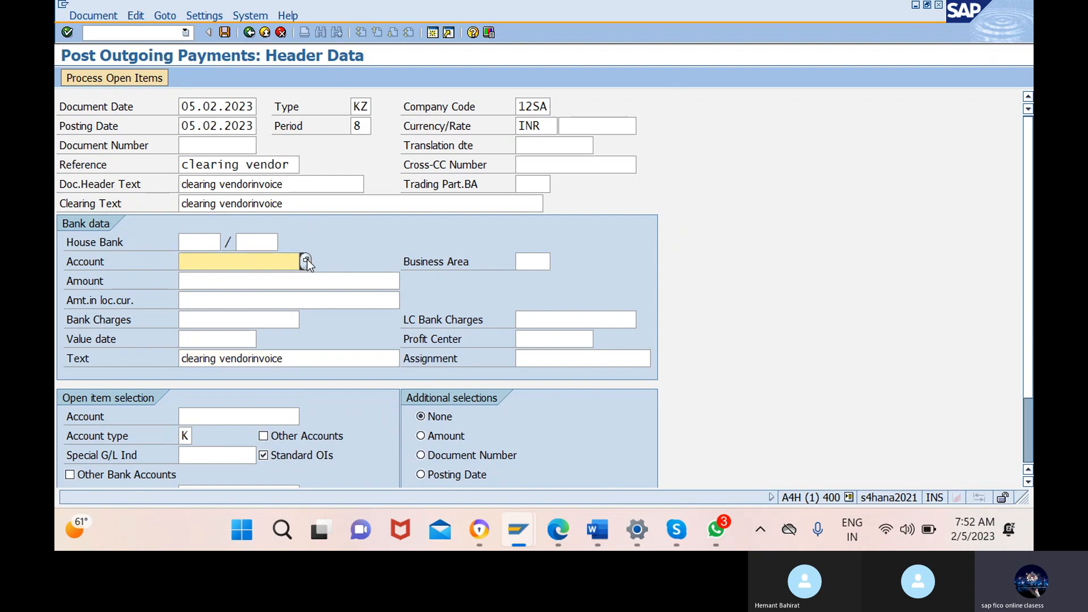
click(306, 261)
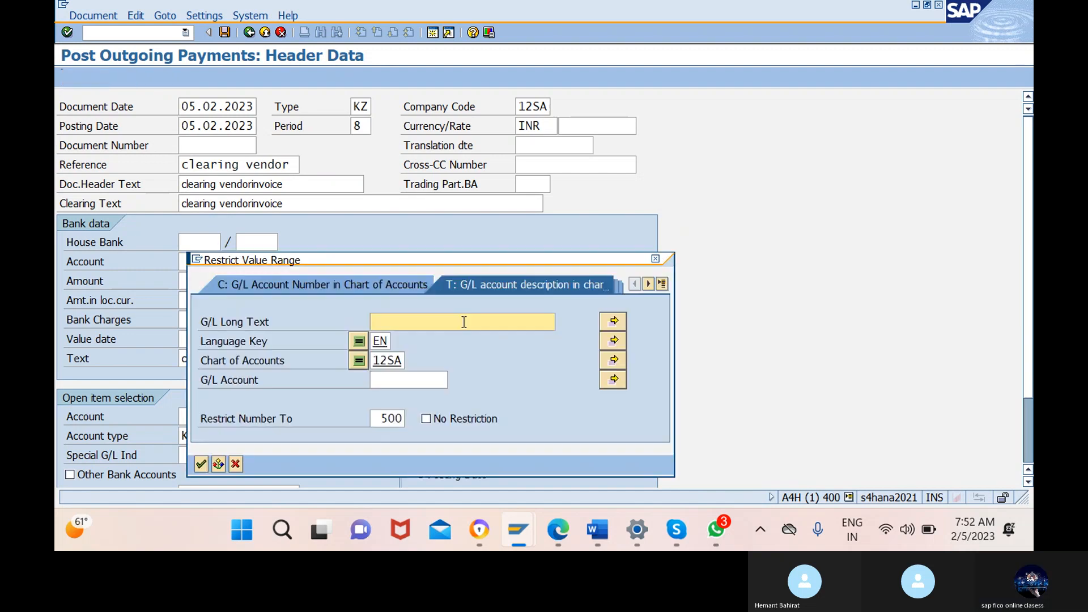
click(201, 464)
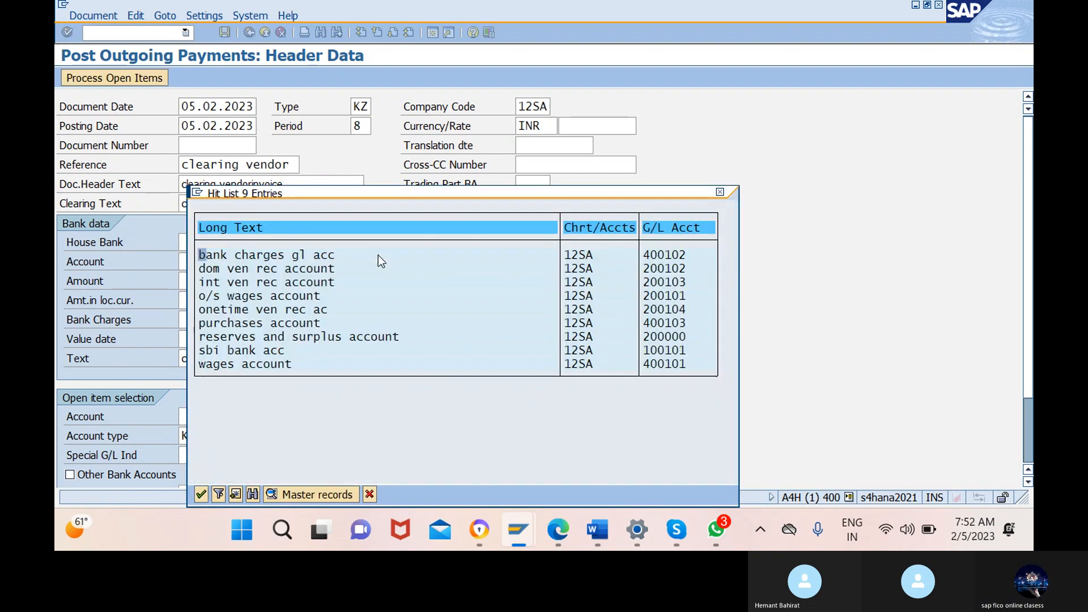
click(244, 350)
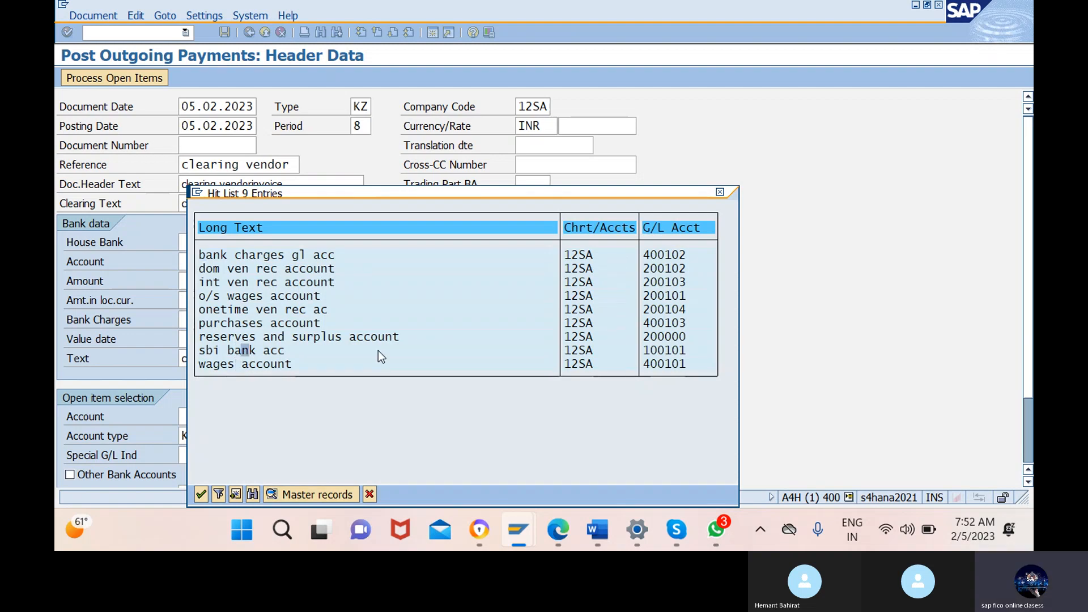
click(201, 495)
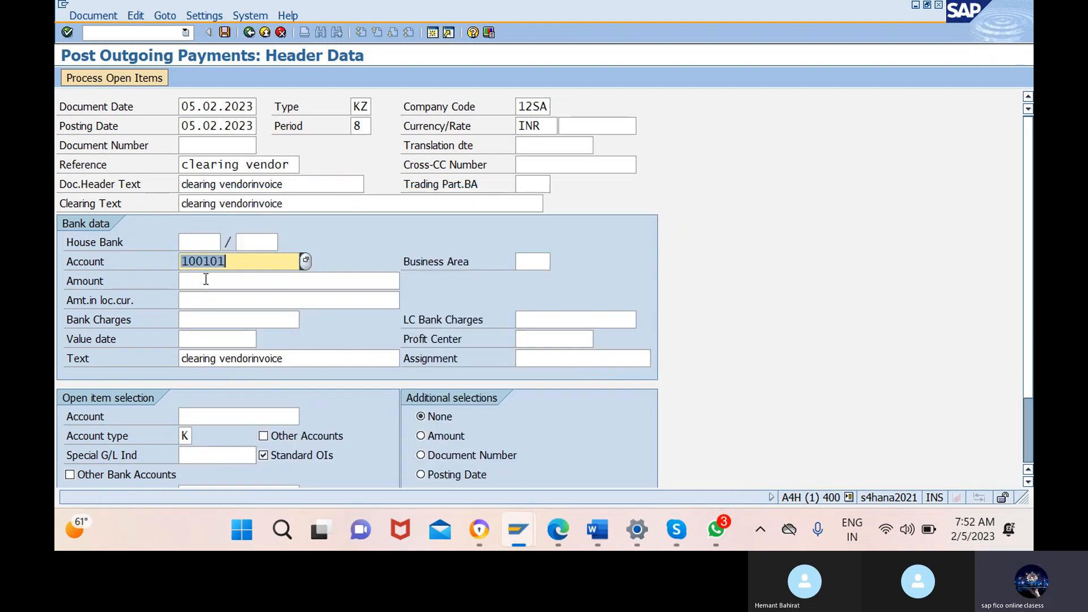
Set the bank data amount to 30010 and the bank charges to 10.
click(290, 281)
text(3000)
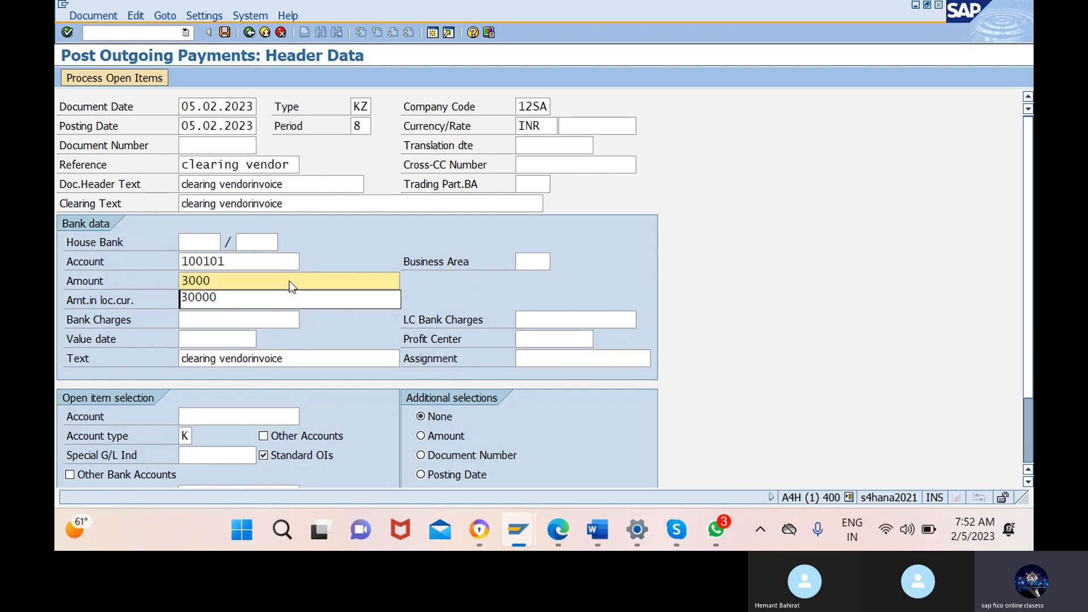
click(354, 243)
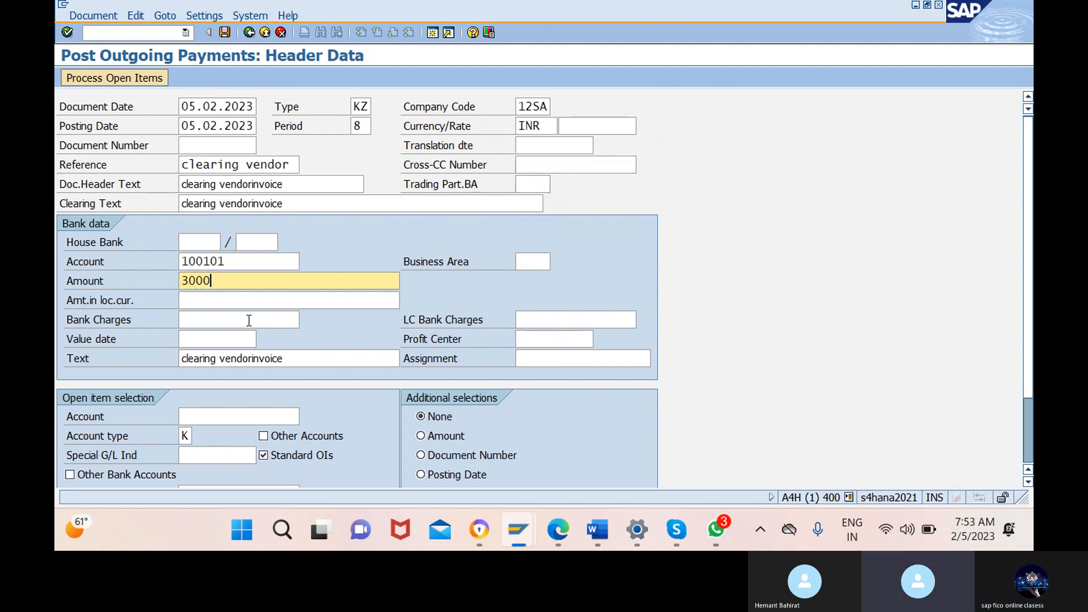
key(BackSpace)
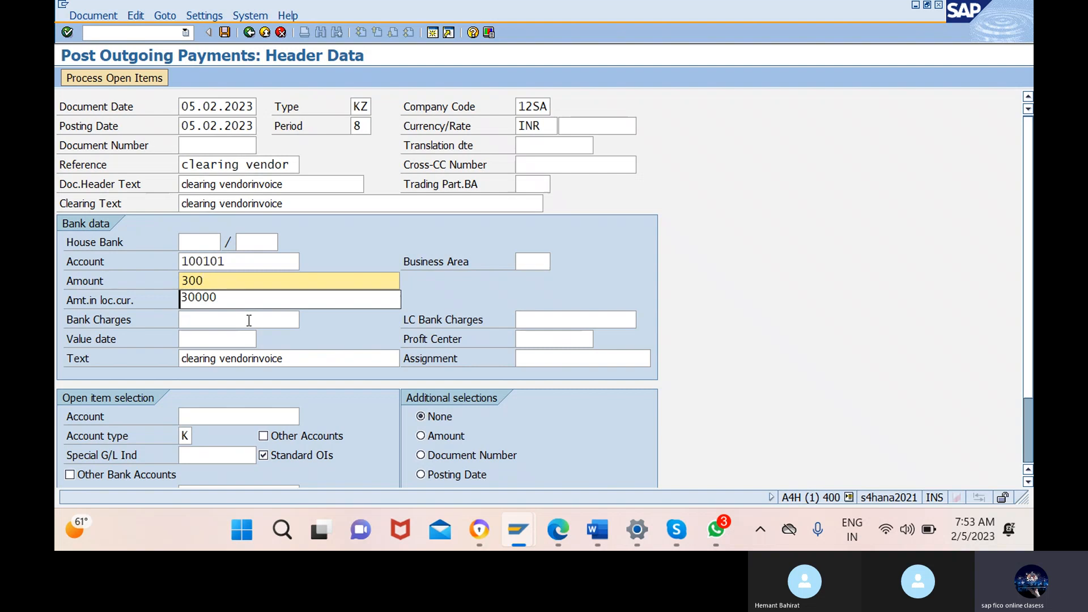
text(10)
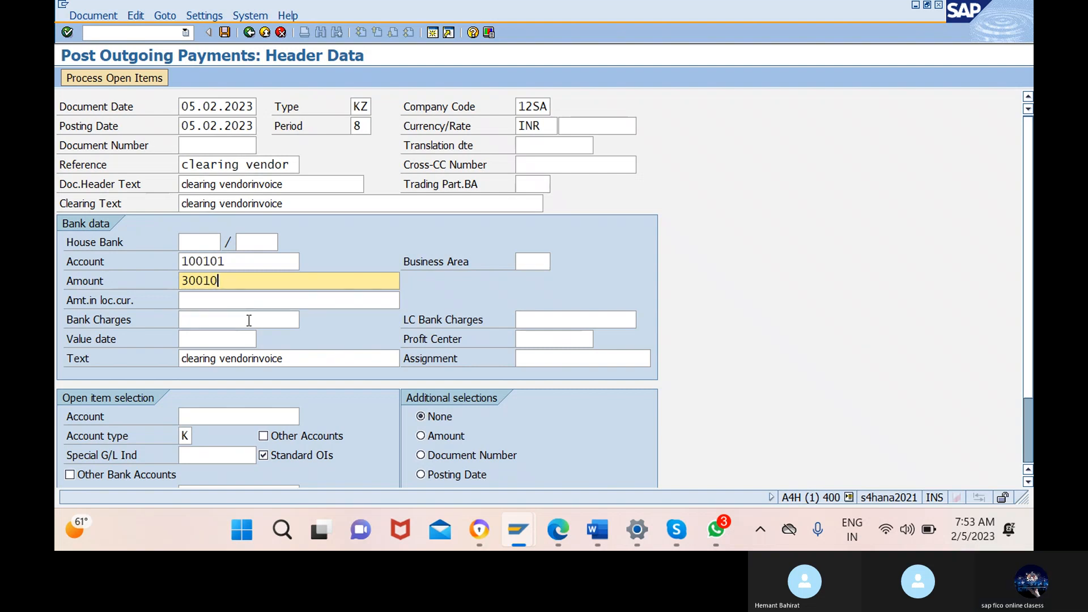
click(240, 319)
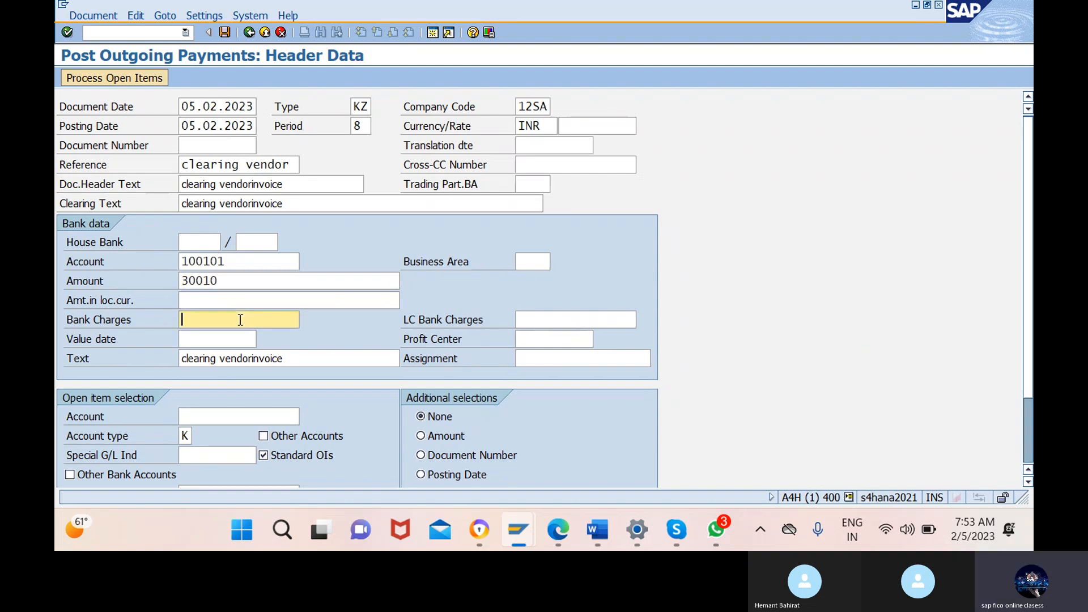
text(10)
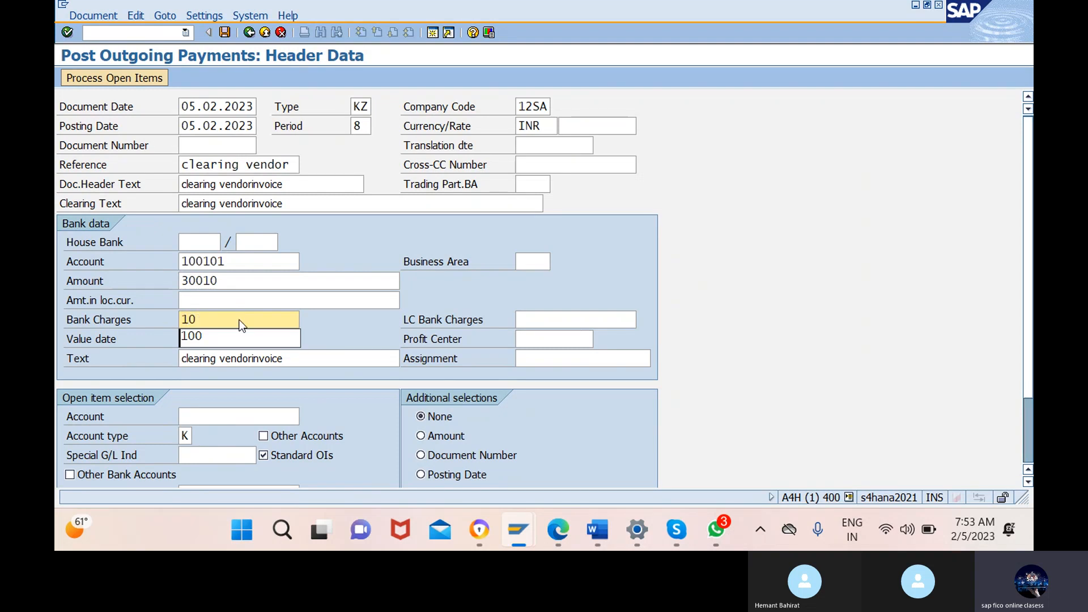
click(338, 330)
Choose supplier Rex Consulting Services as the open item account and try to process the open items.
click(243, 418)
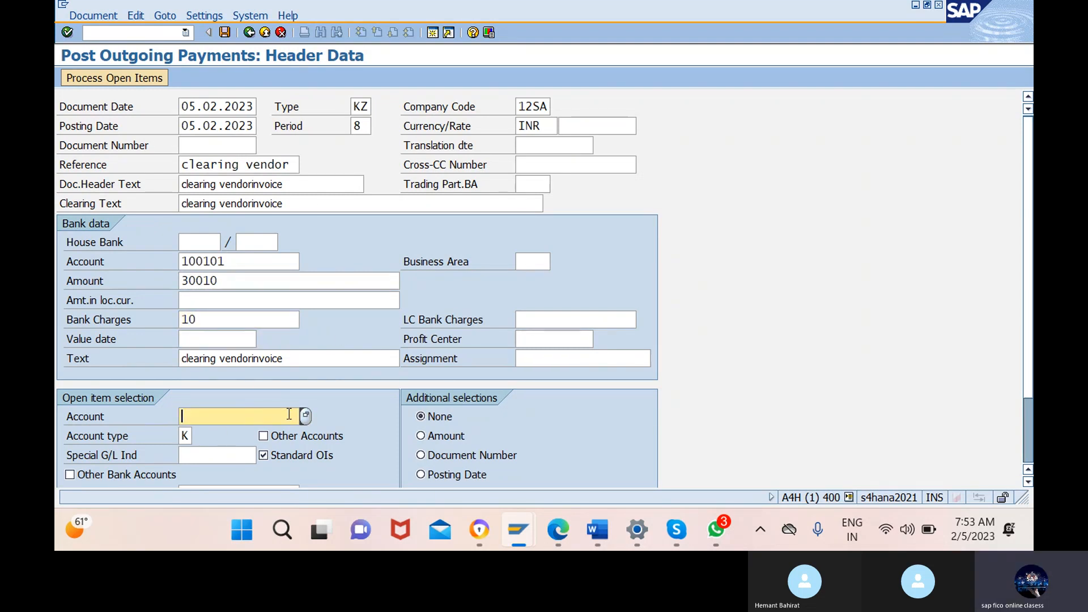
click(306, 418)
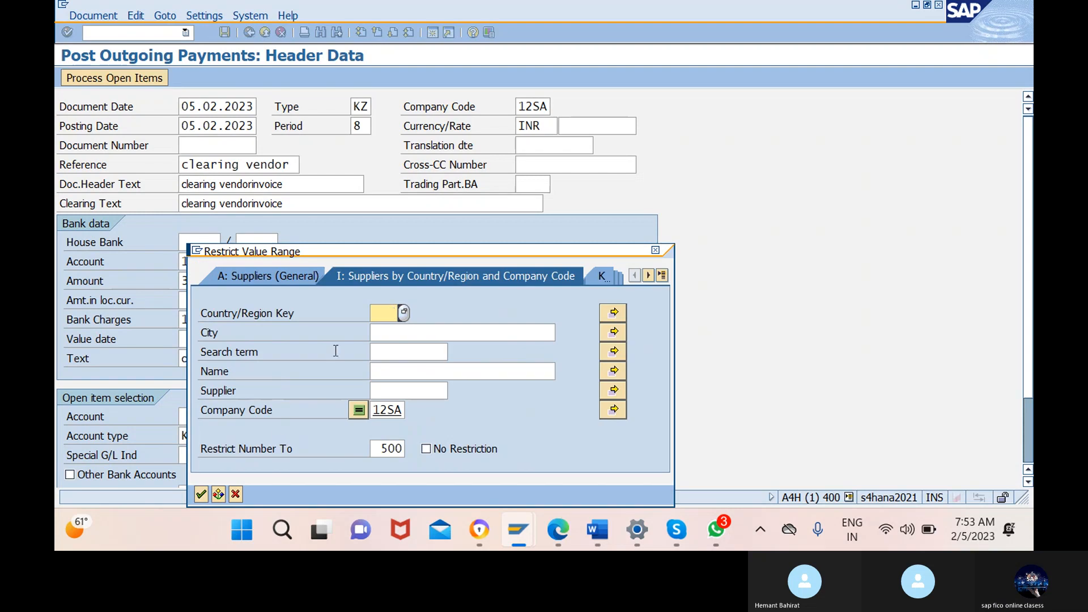
click(202, 492)
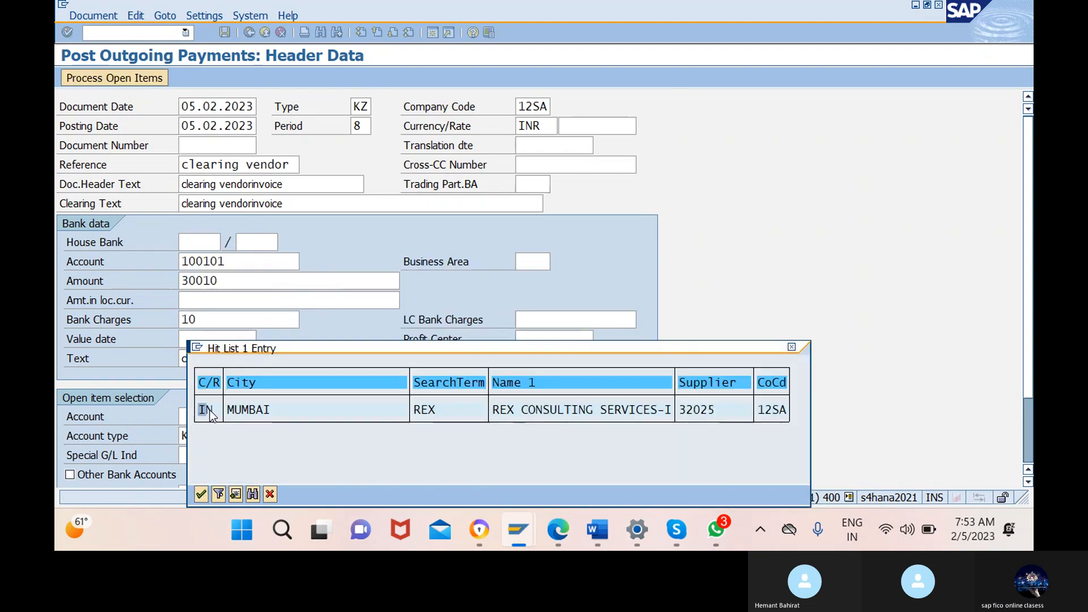
click(201, 494)
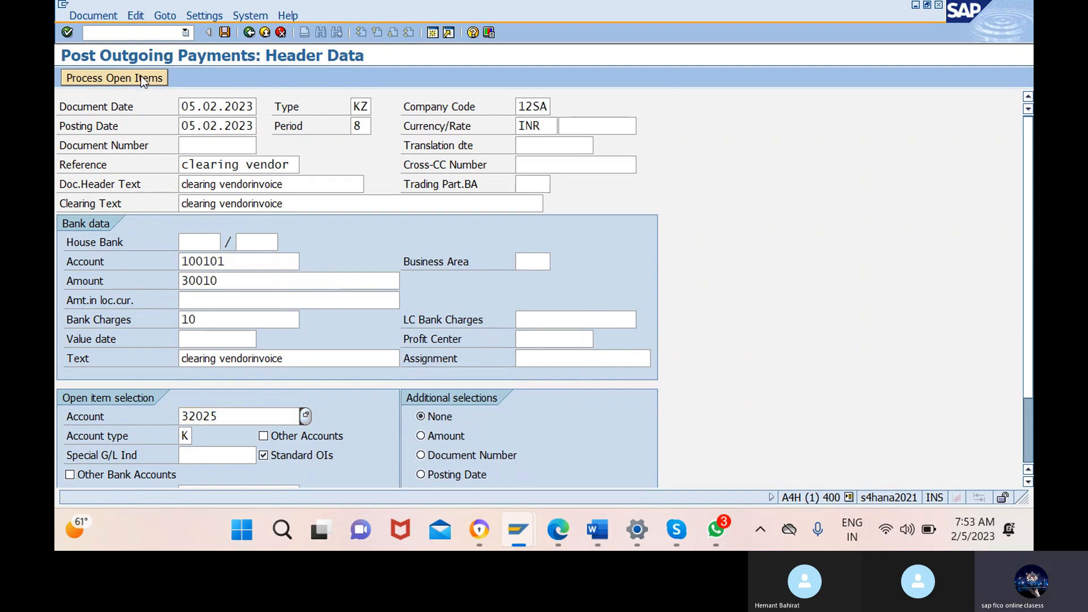
click(114, 78)
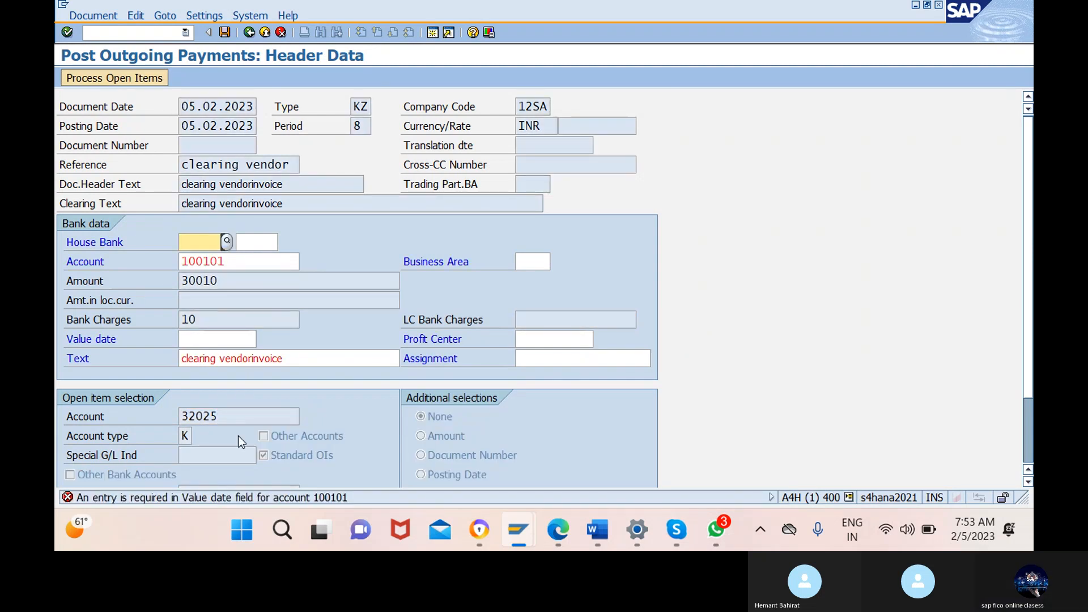
Set the value date to 05.02.2023 and process the vendor's open items.
click(235, 342)
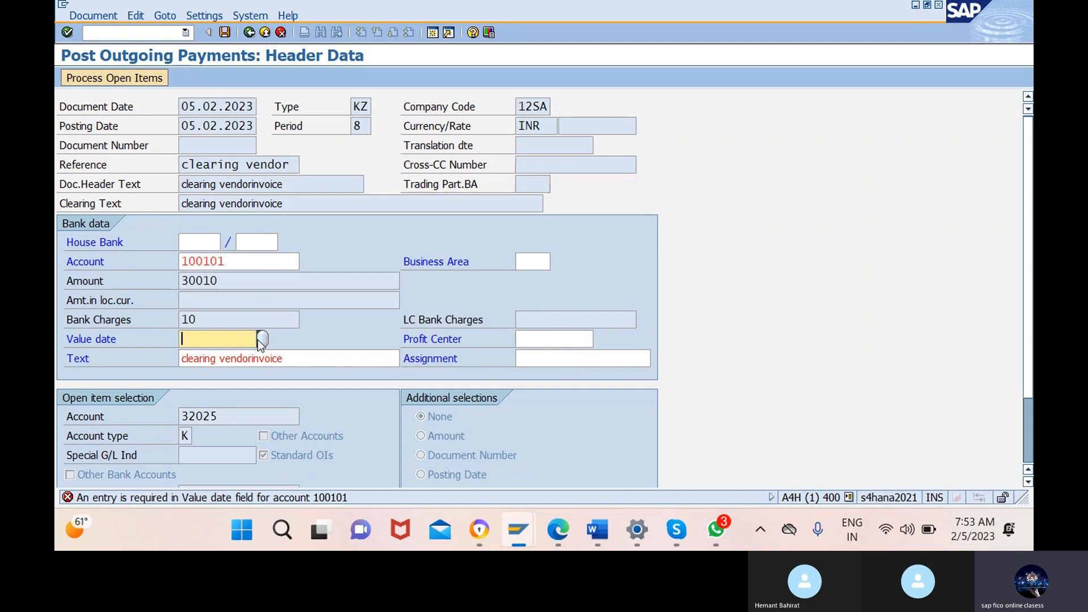
click(259, 339)
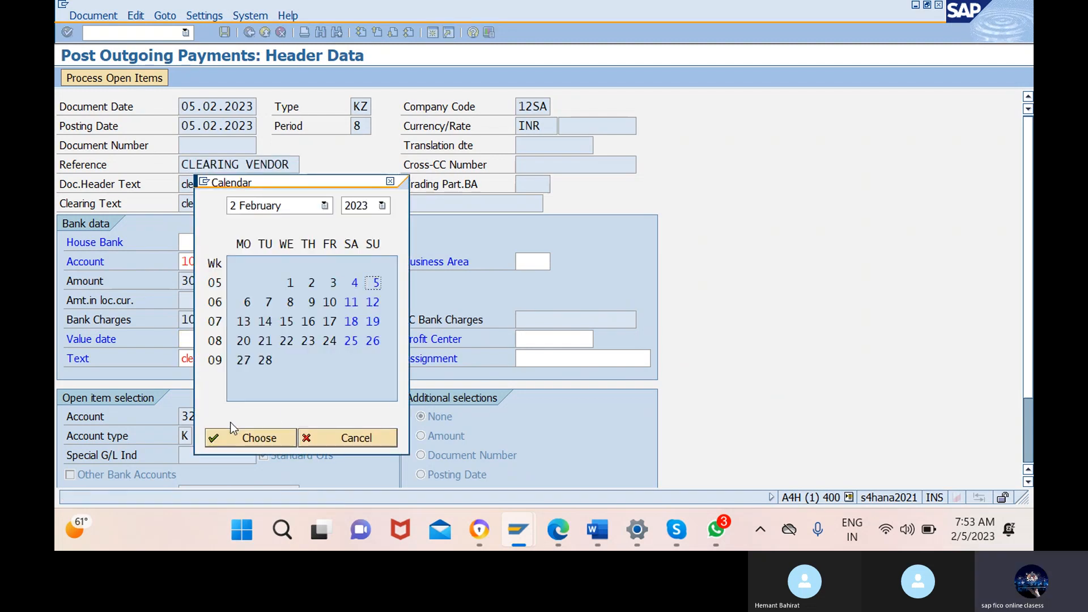
click(252, 439)
click(252, 439)
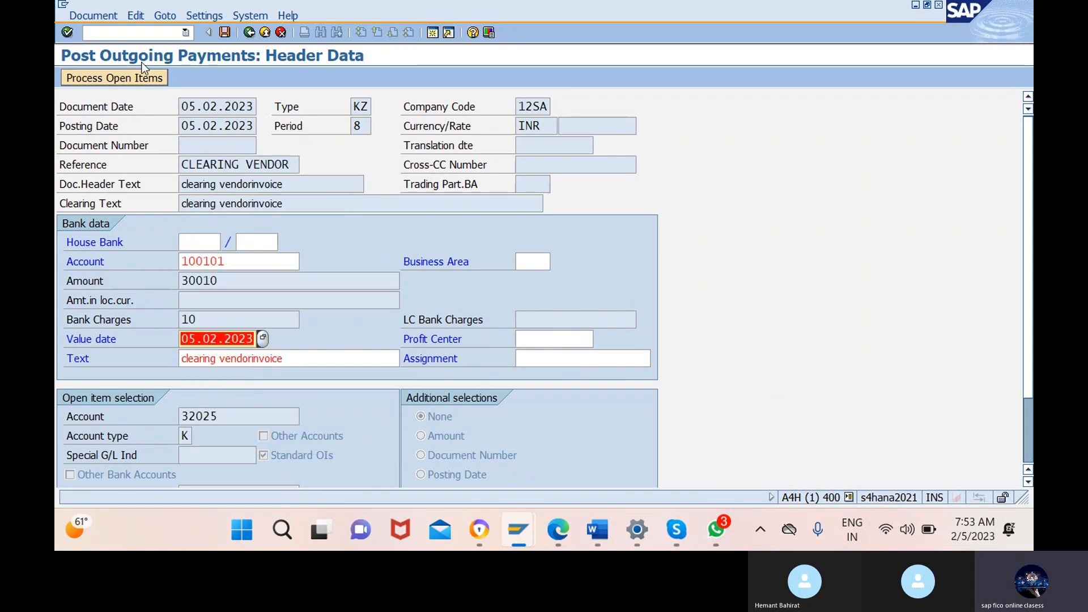
click(115, 78)
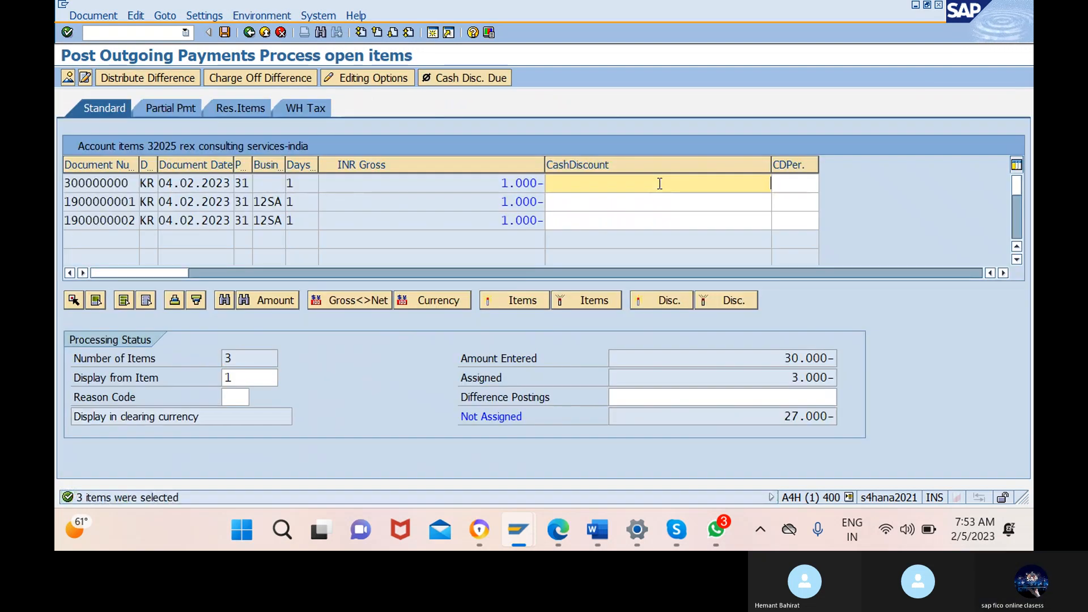
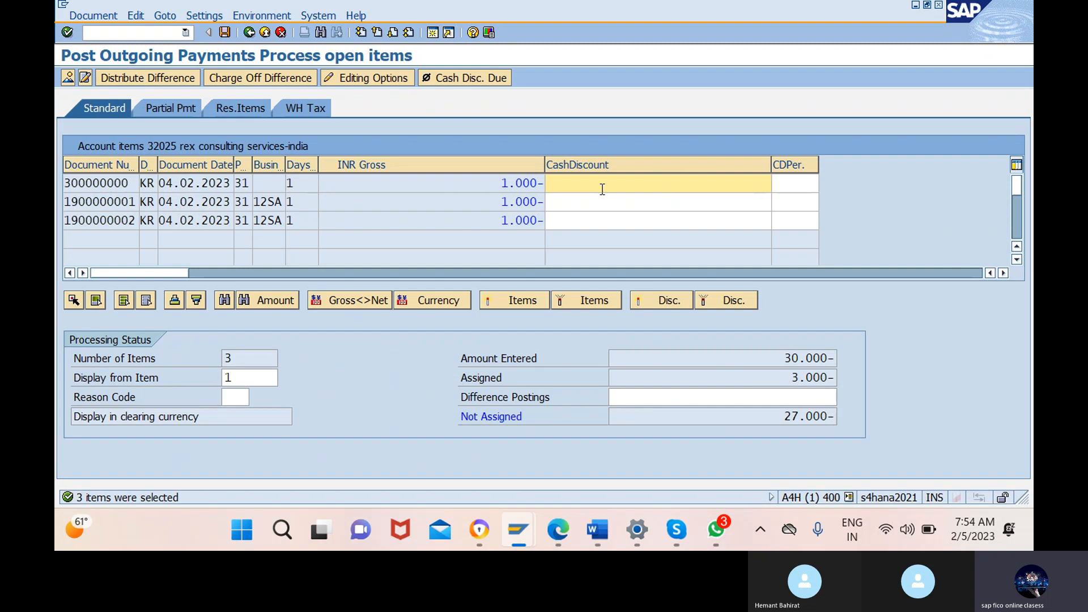
Leave open item processing and discard the unposted outgoing payment, accepting the loss of its data.
double_click(658, 184)
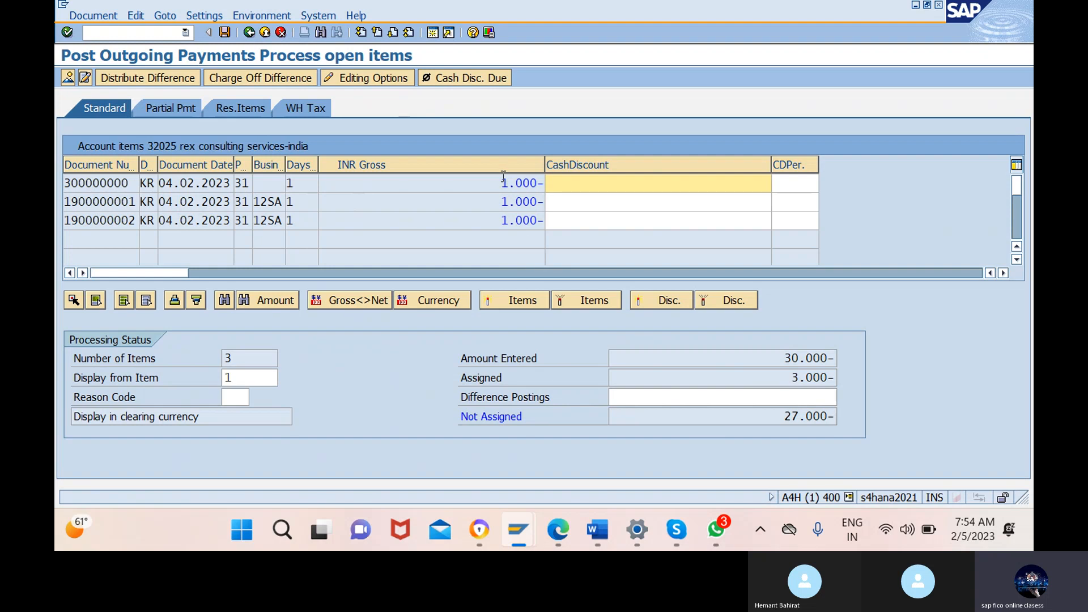
click(279, 33)
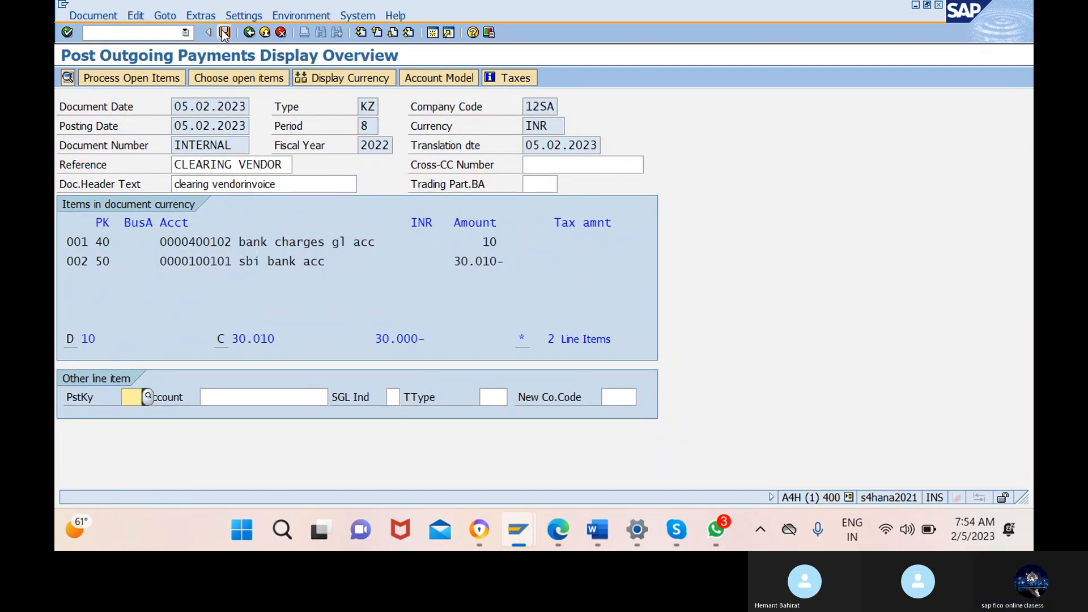
click(281, 33)
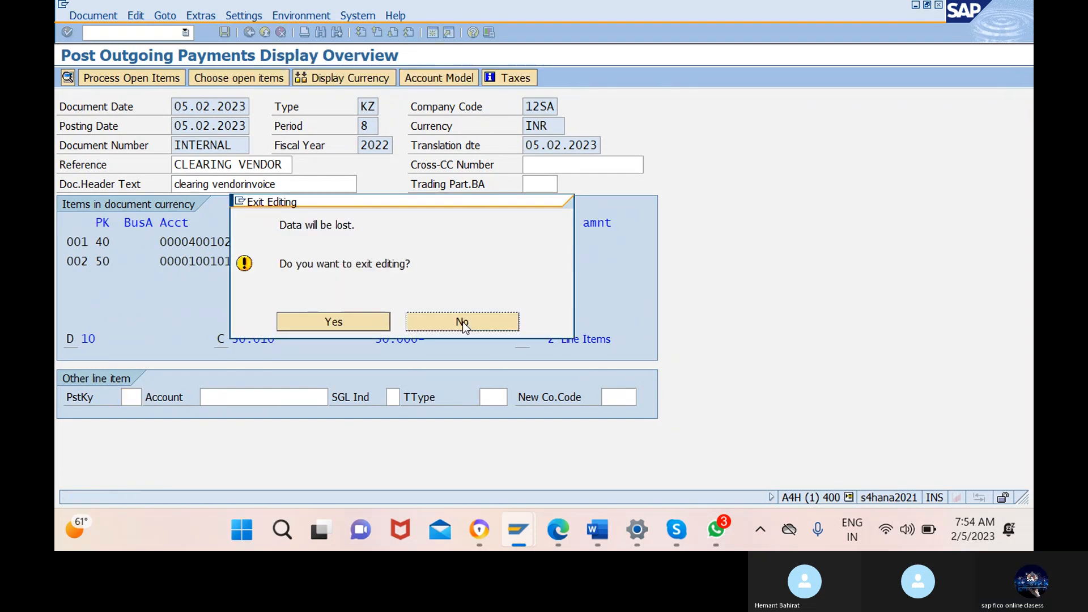
click(335, 320)
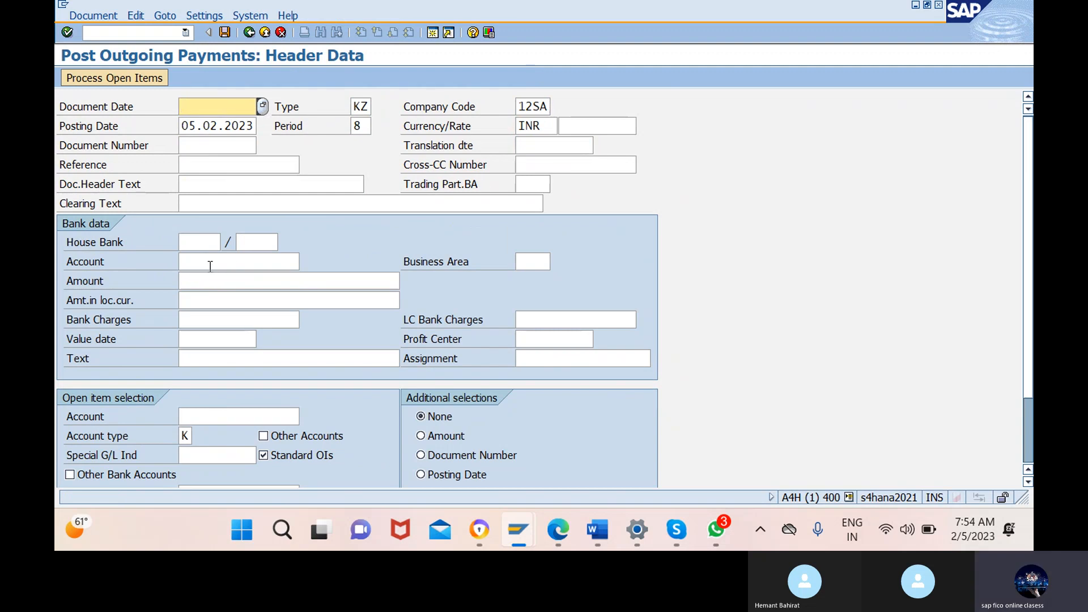
click(245, 261)
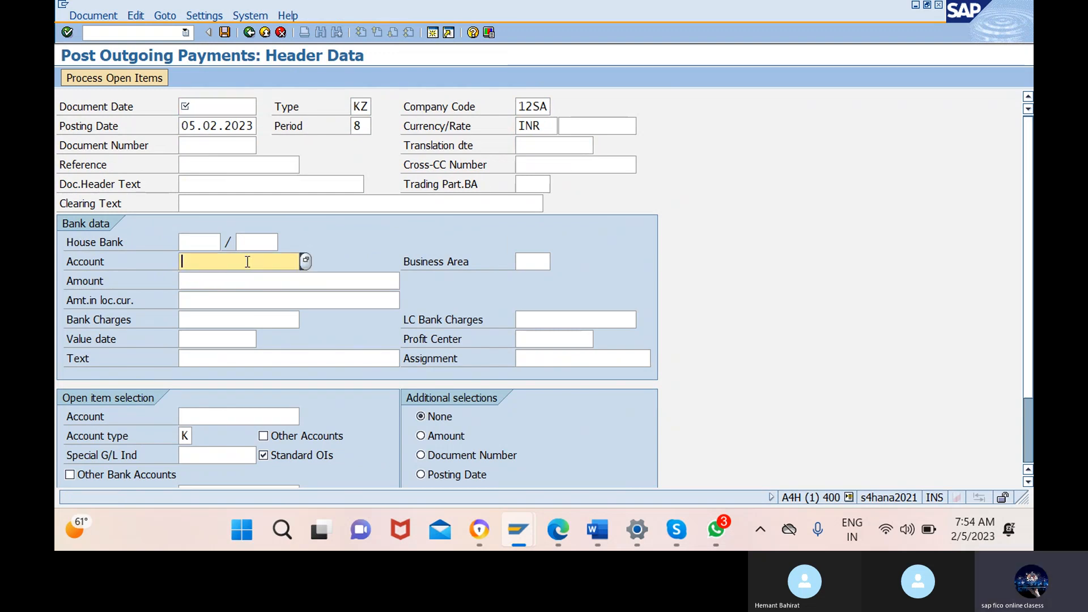
click(222, 109)
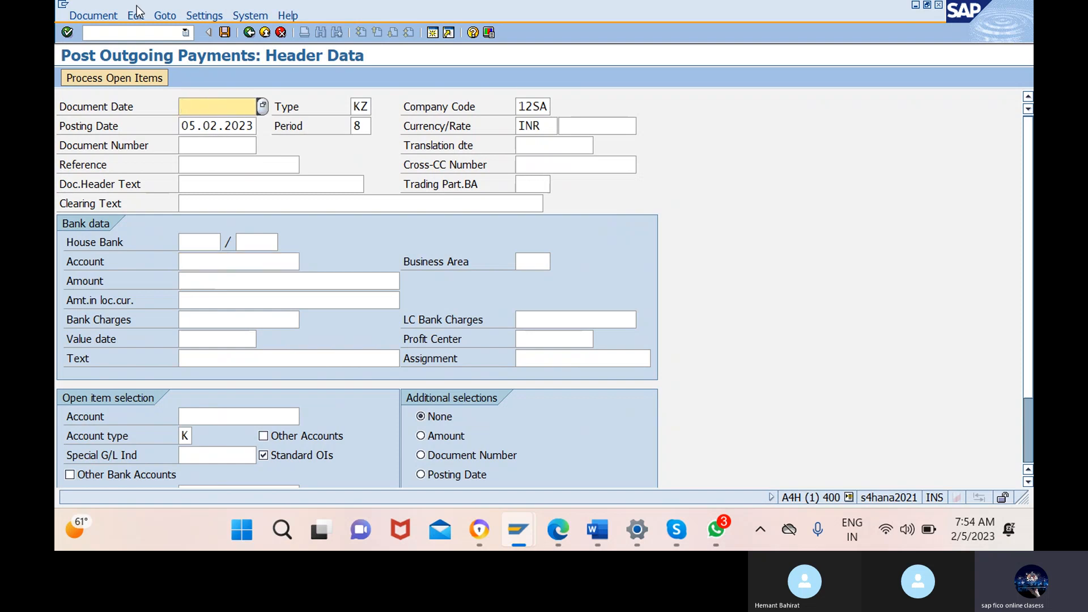
click(124, 35)
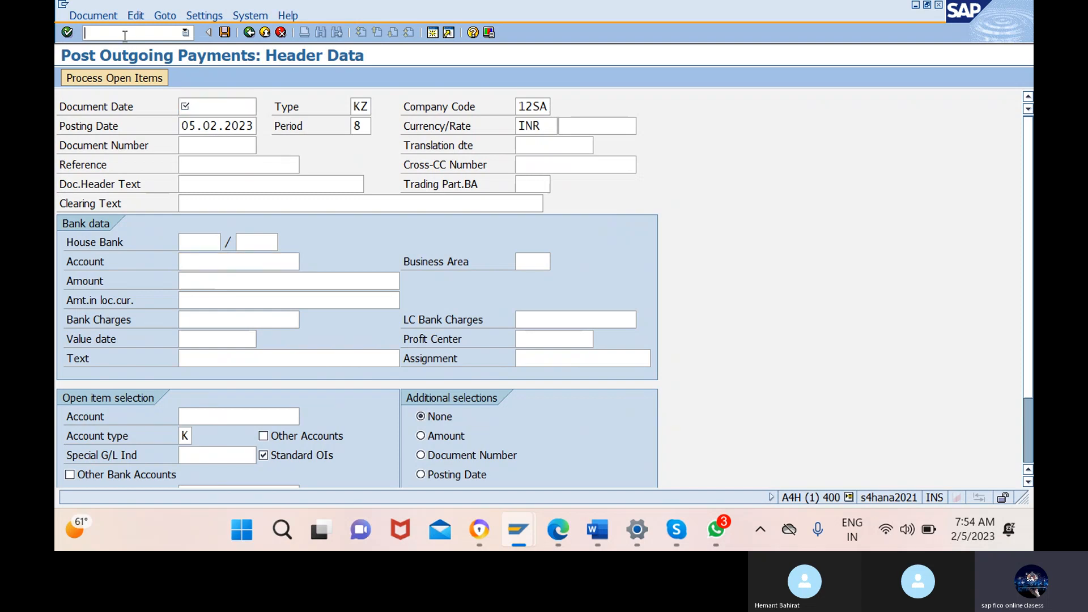
click(227, 109)
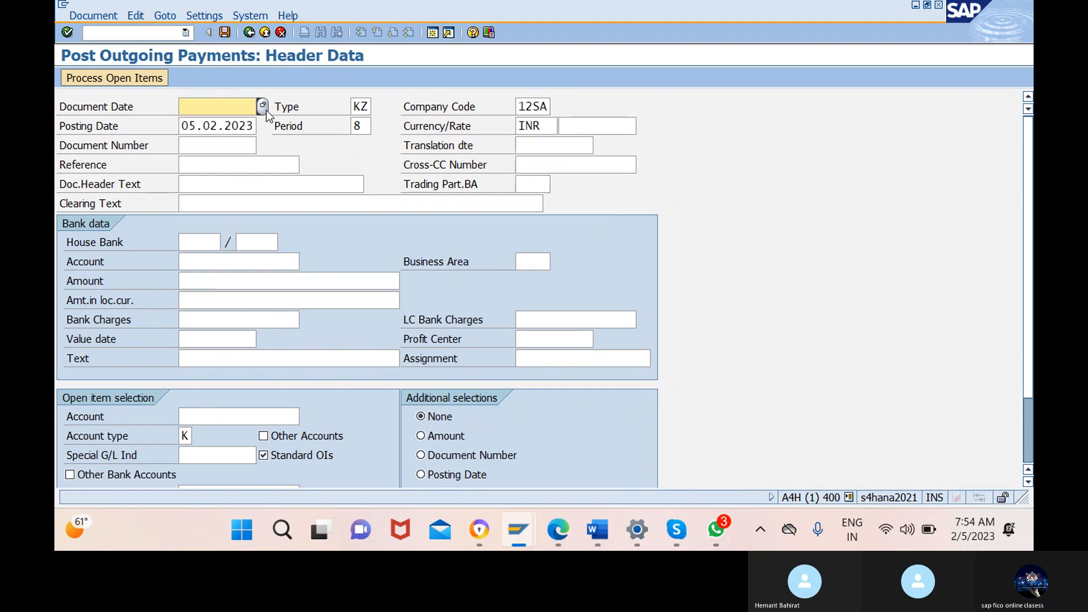
Open the business partner maintenance transaction with /nbp.
click(128, 33)
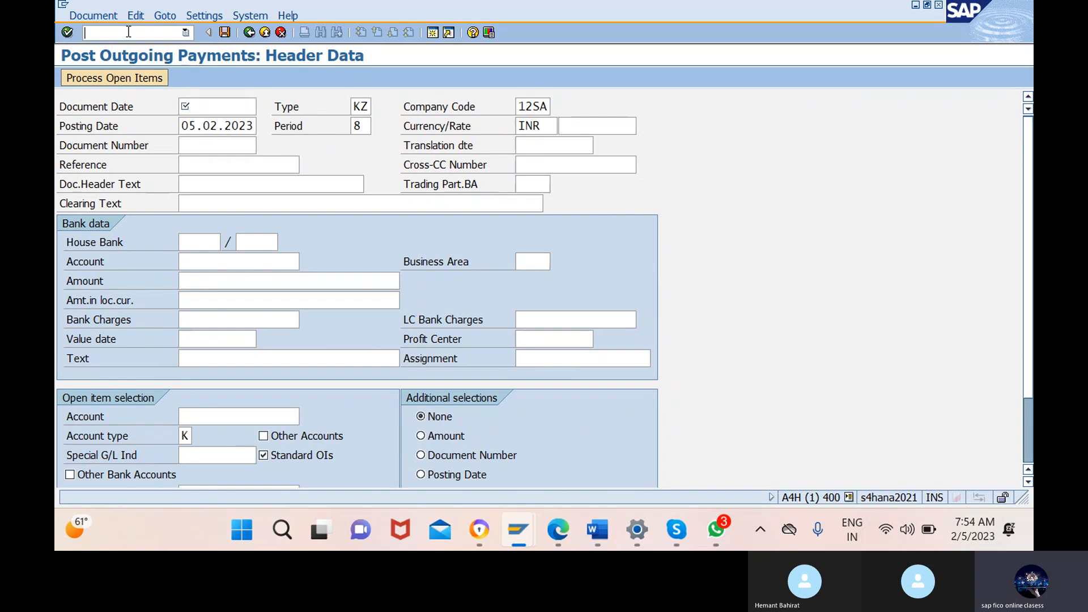
text(/nb)
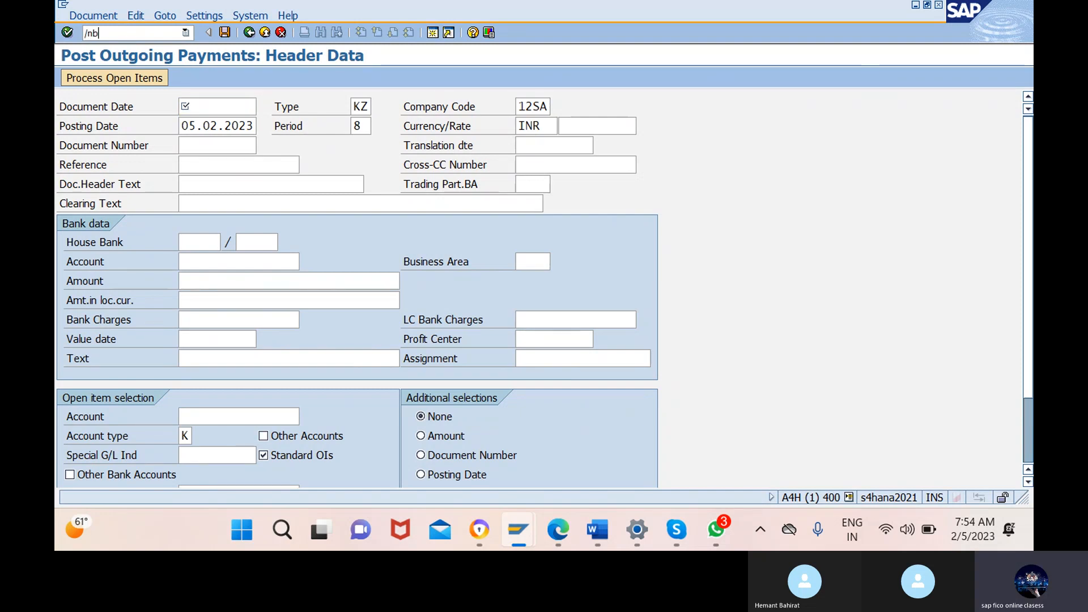
text(p)
key(Return)
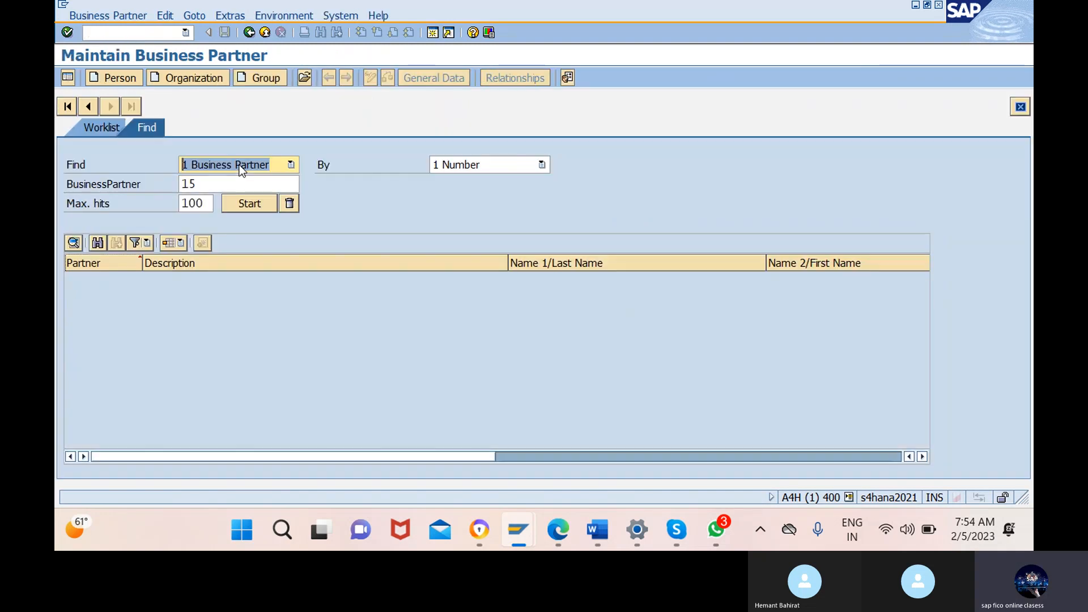
Start creating a new organization business partner and assign it to the grouping 12ES 12es-ven-bp.
click(188, 77)
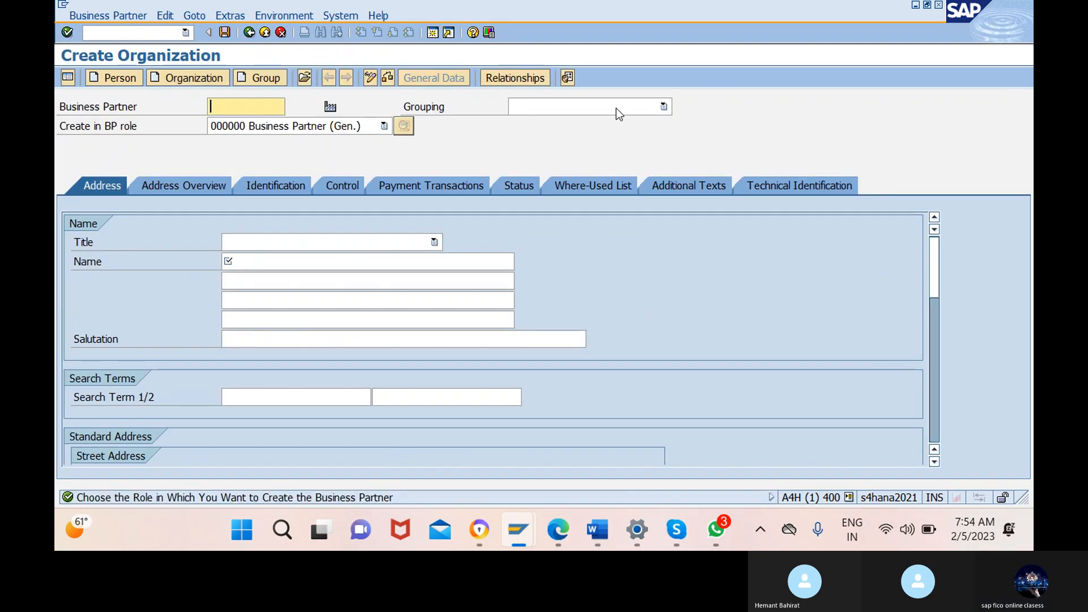
click(590, 107)
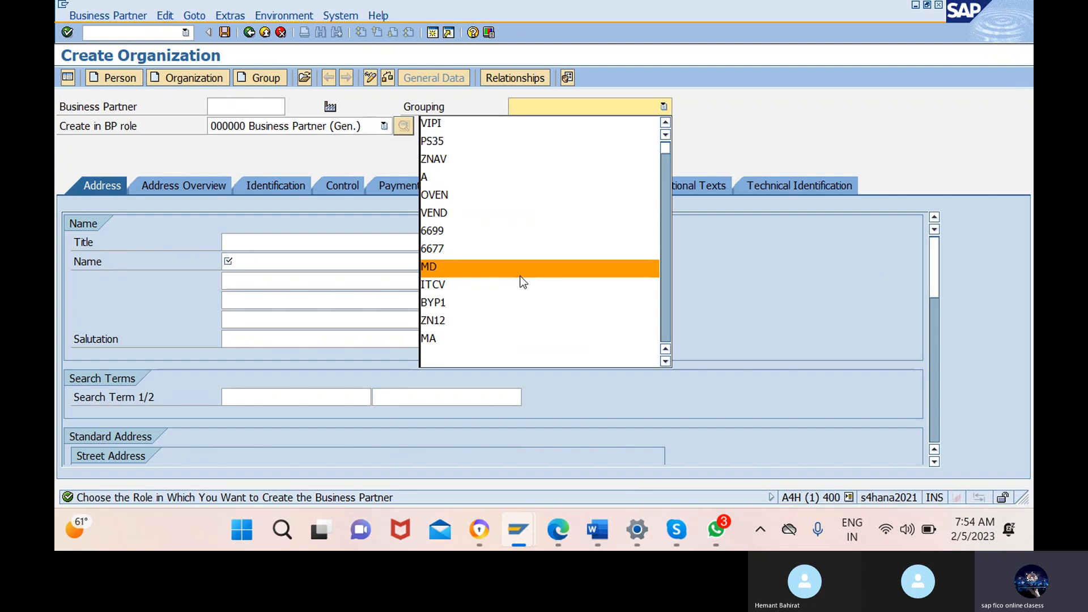
scroll(523, 282, down, 6)
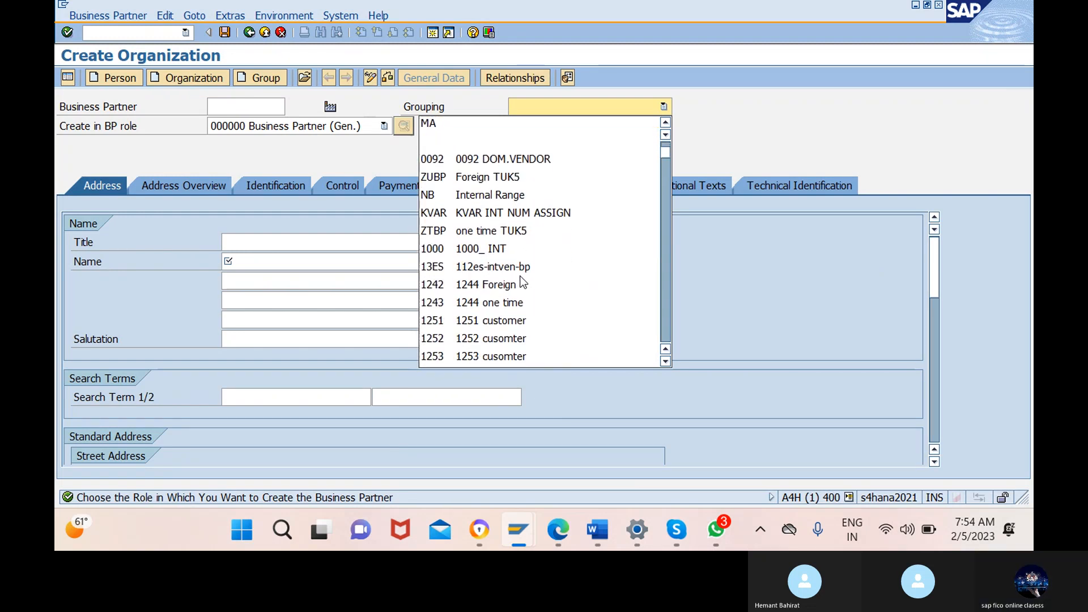
scroll(522, 320, down, 2)
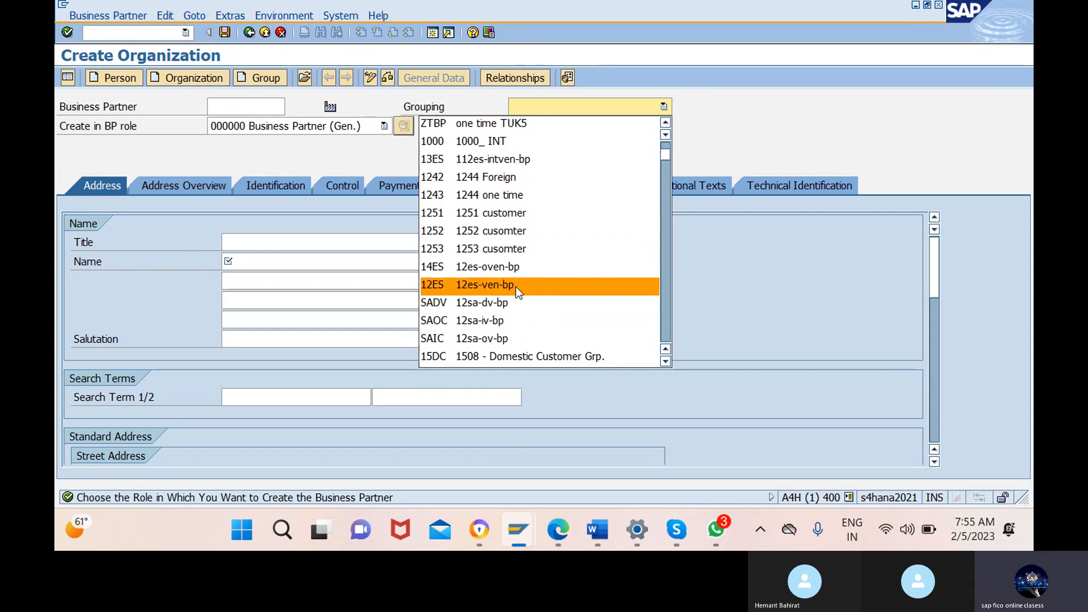
click(516, 286)
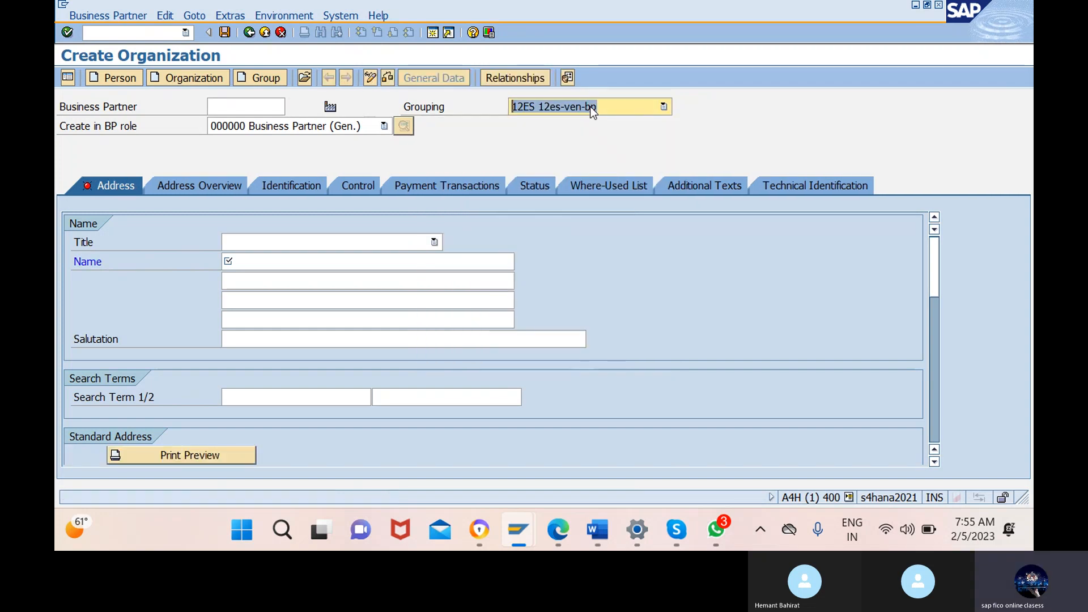
Give the organization the title 0003 Company and enter "tru jets" as both its name and first search term.
click(338, 243)
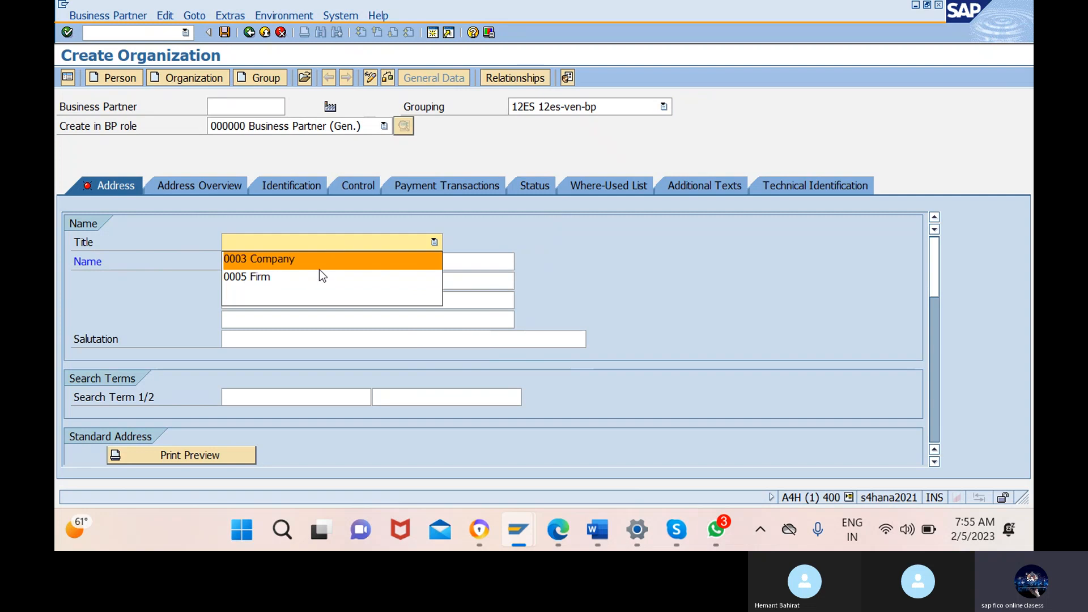
click(321, 263)
click(369, 262)
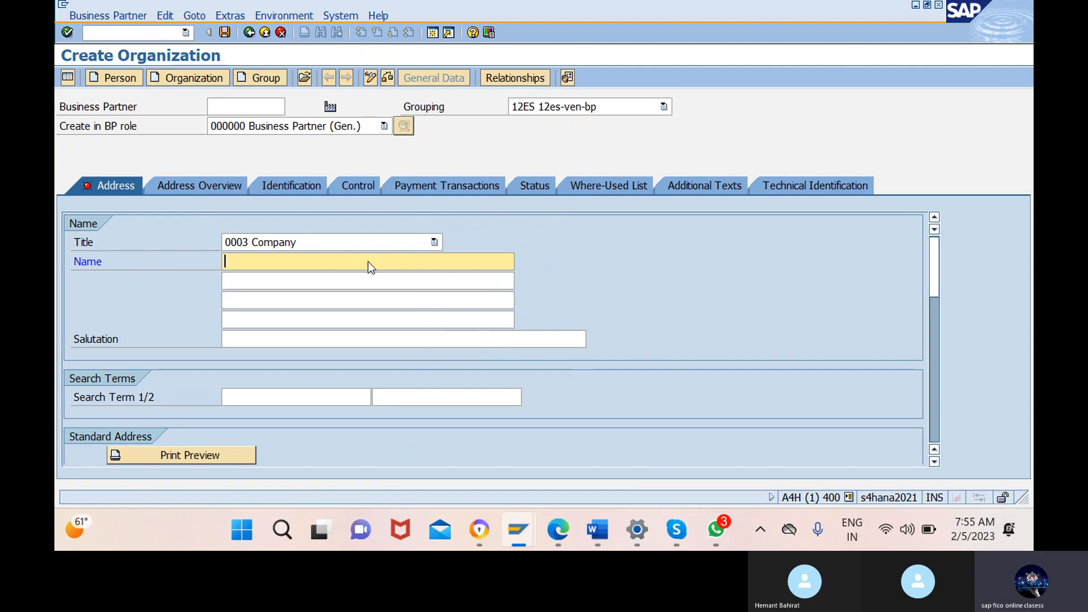
text(tru)
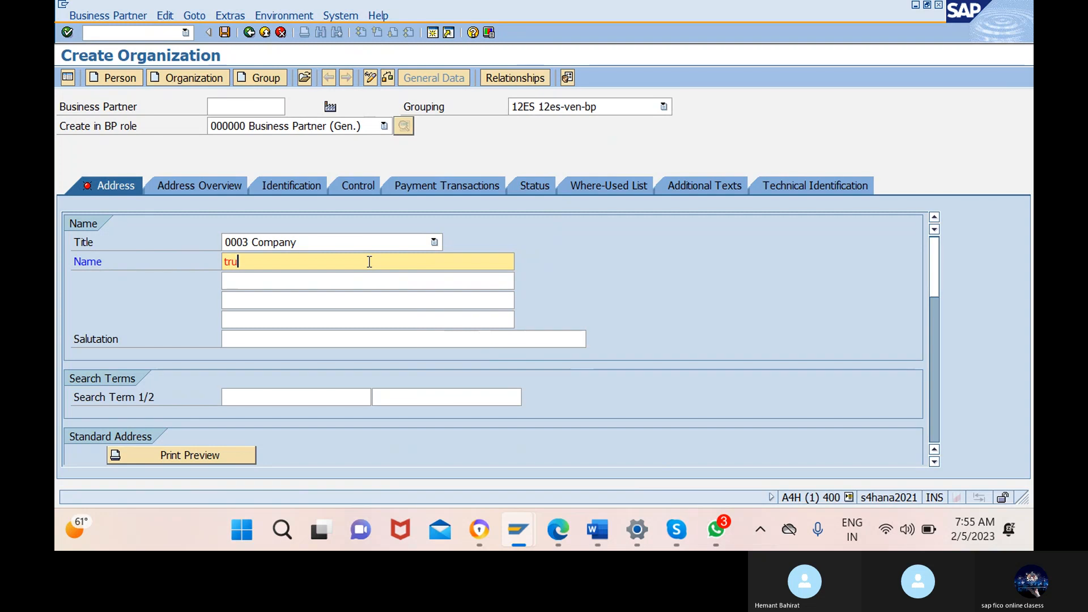
text( jets)
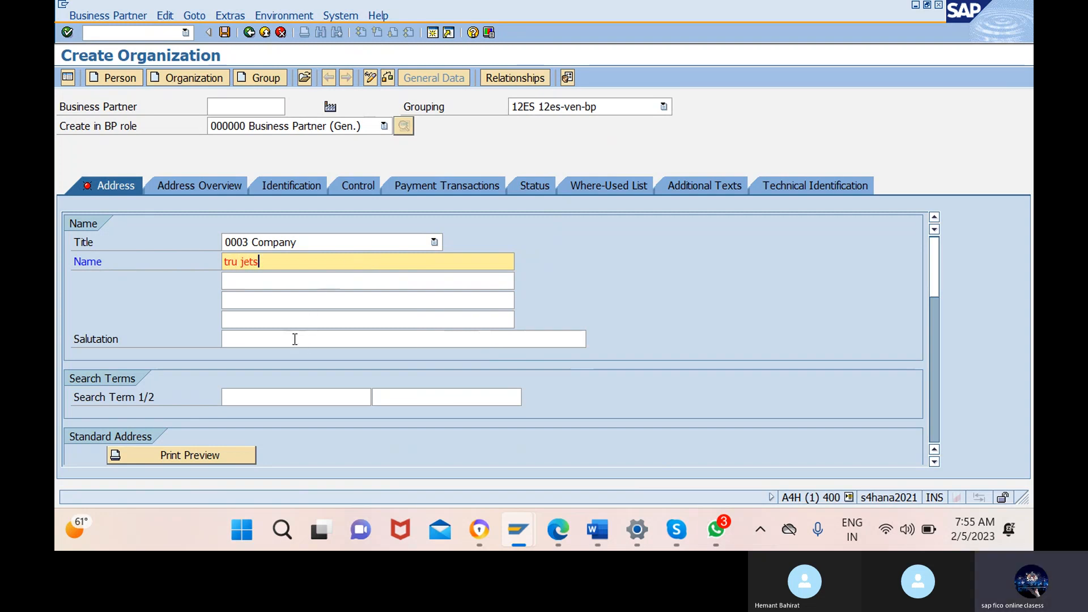
click(298, 397)
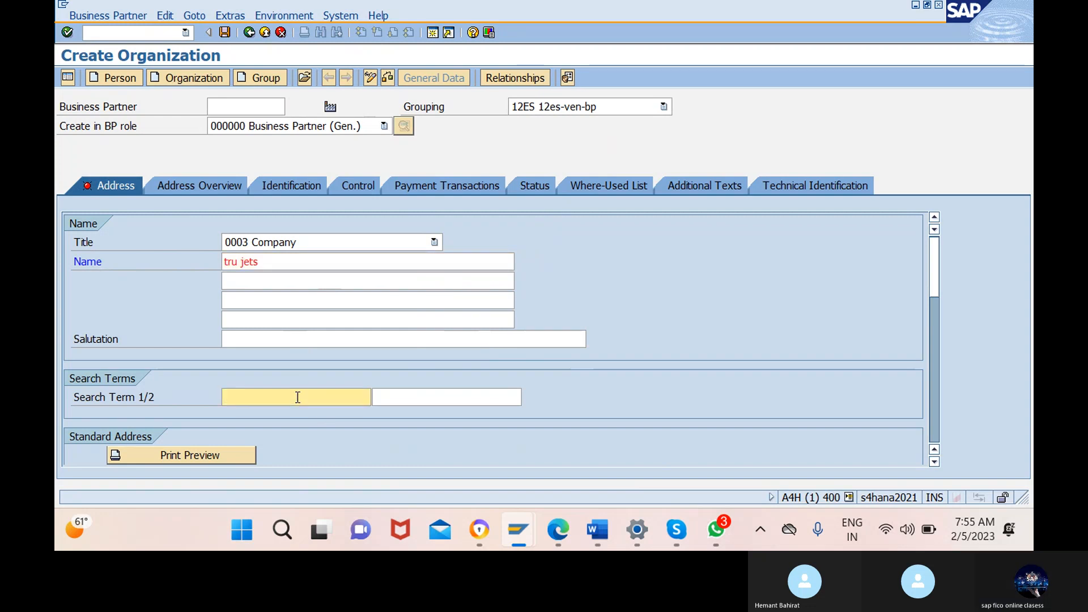
text(tru jets)
Enter the postal code in the organization's street address and choose MUMBAI as the city.
scroll(337, 435, down, 5)
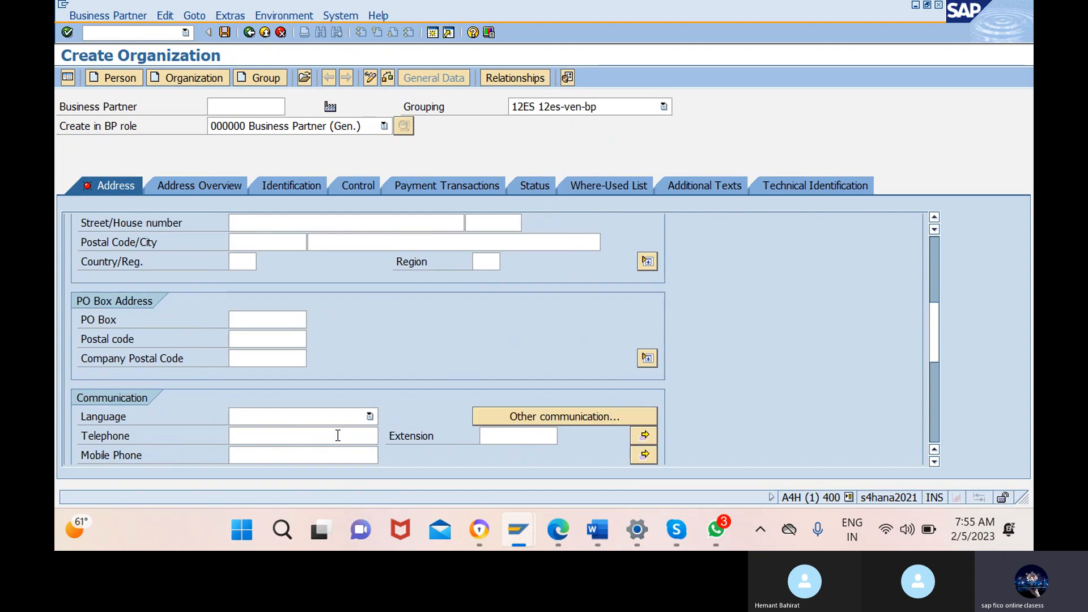
scroll(336, 435, up, 1)
click(268, 261)
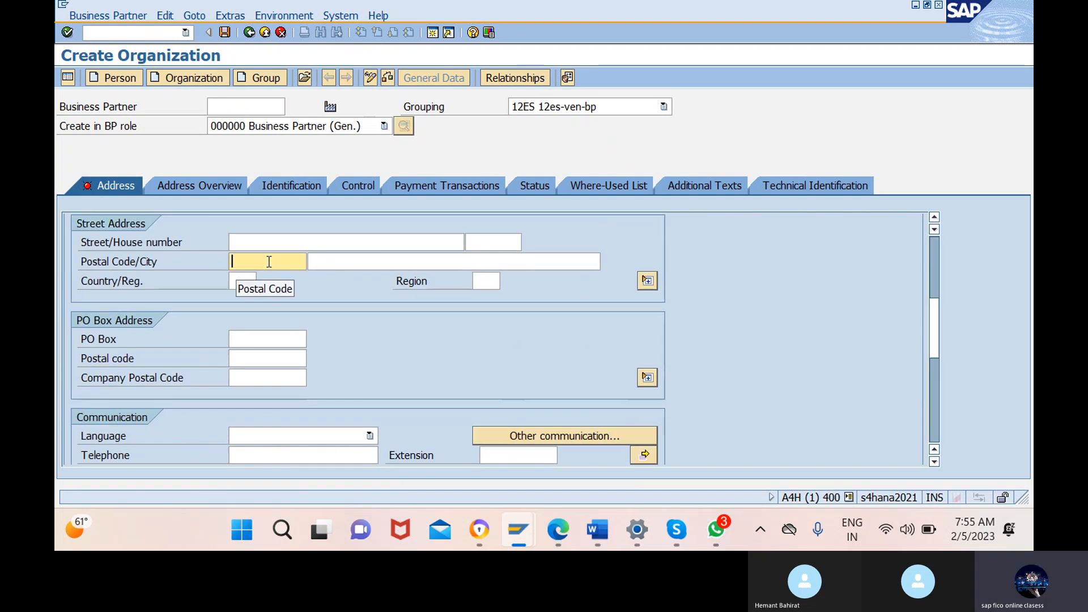
text(5)
click(267, 276)
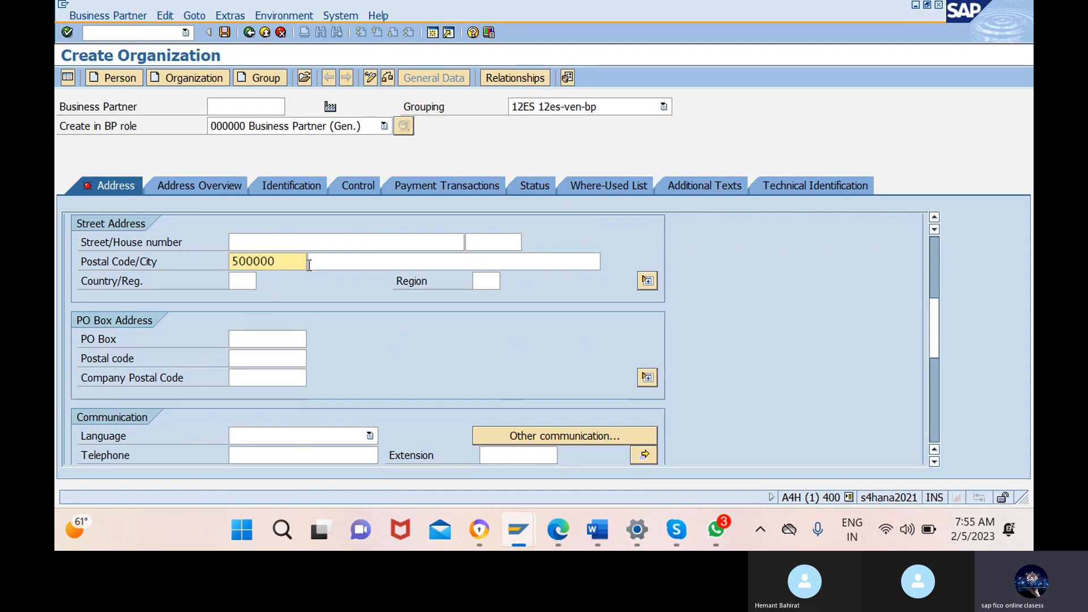
click(454, 261)
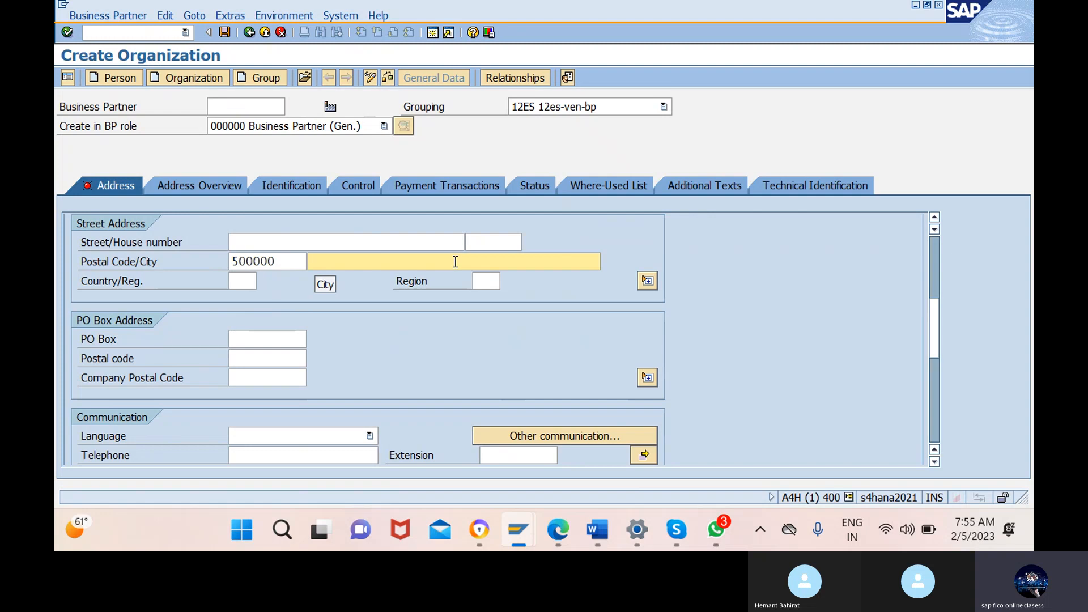
text(mu)
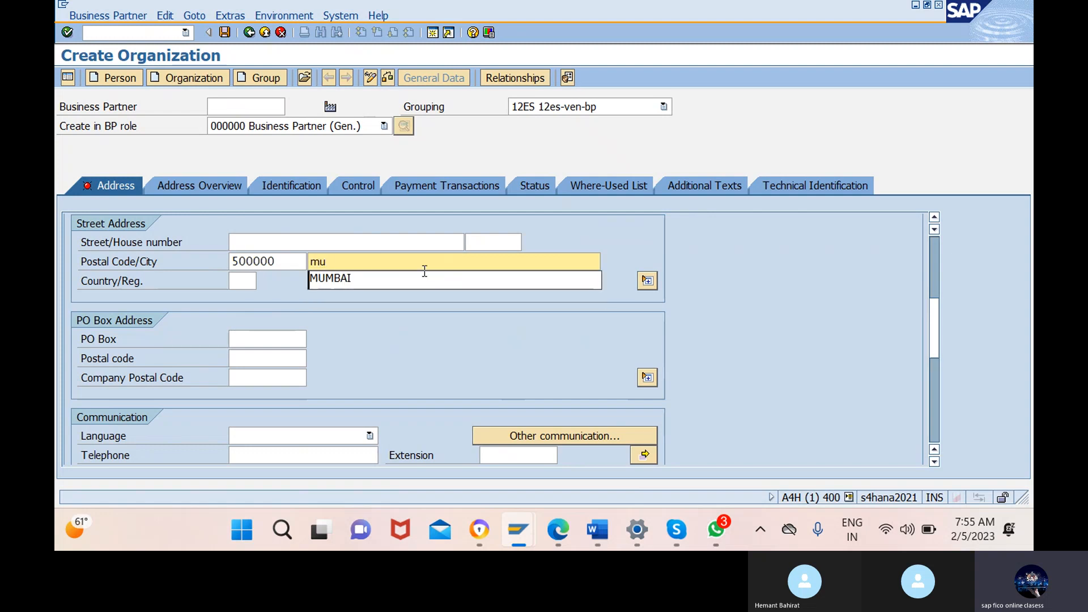
click(405, 278)
Set the street address's country to IN (India) and its region to 13 (Maharashtra).
click(242, 280)
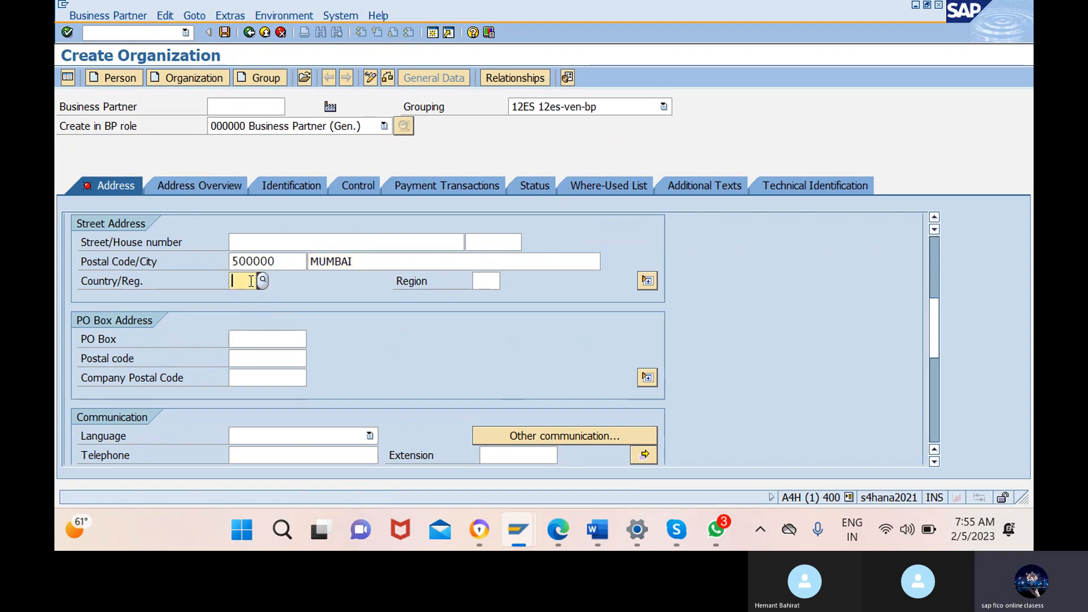
text(in)
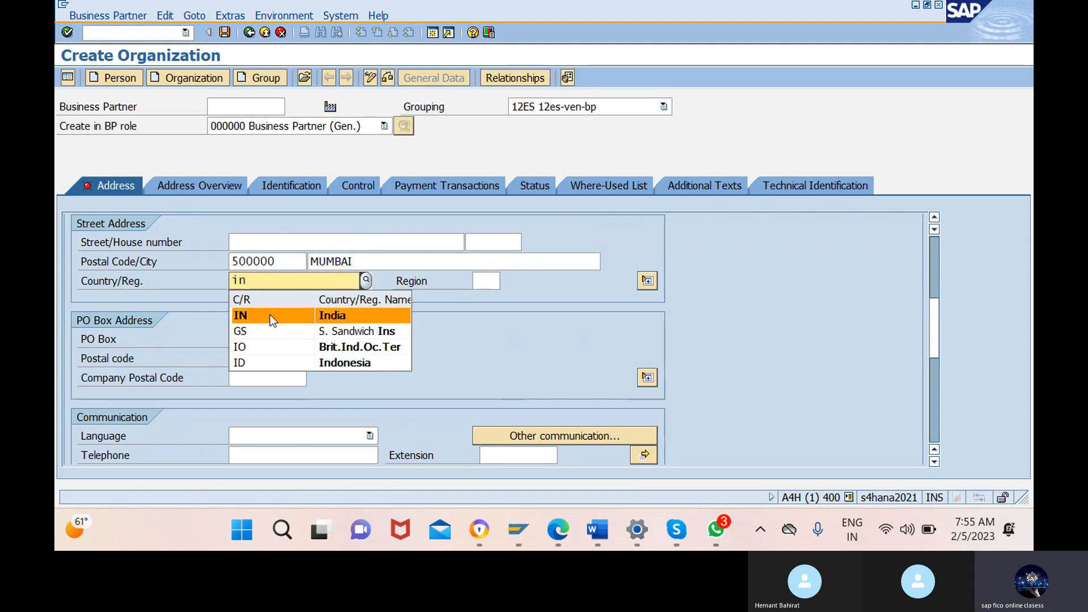
click(270, 313)
click(486, 279)
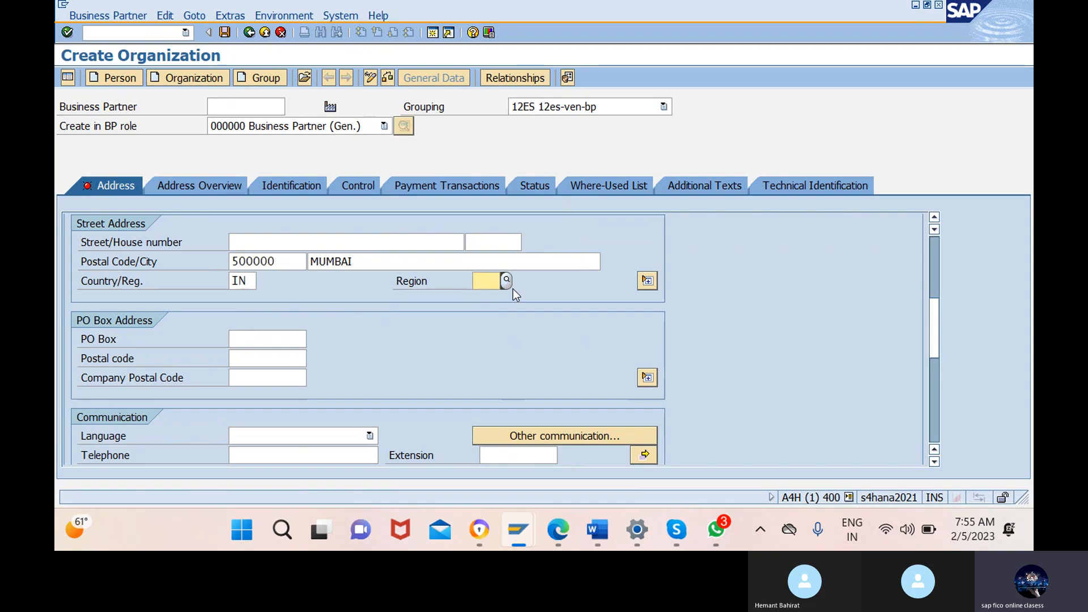
click(507, 281)
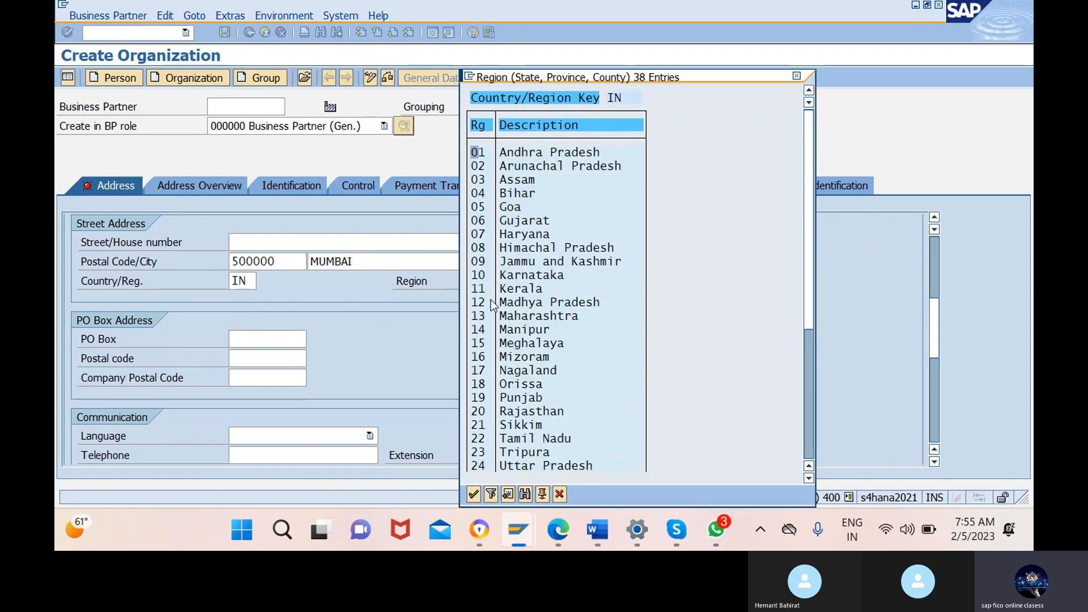
click(471, 495)
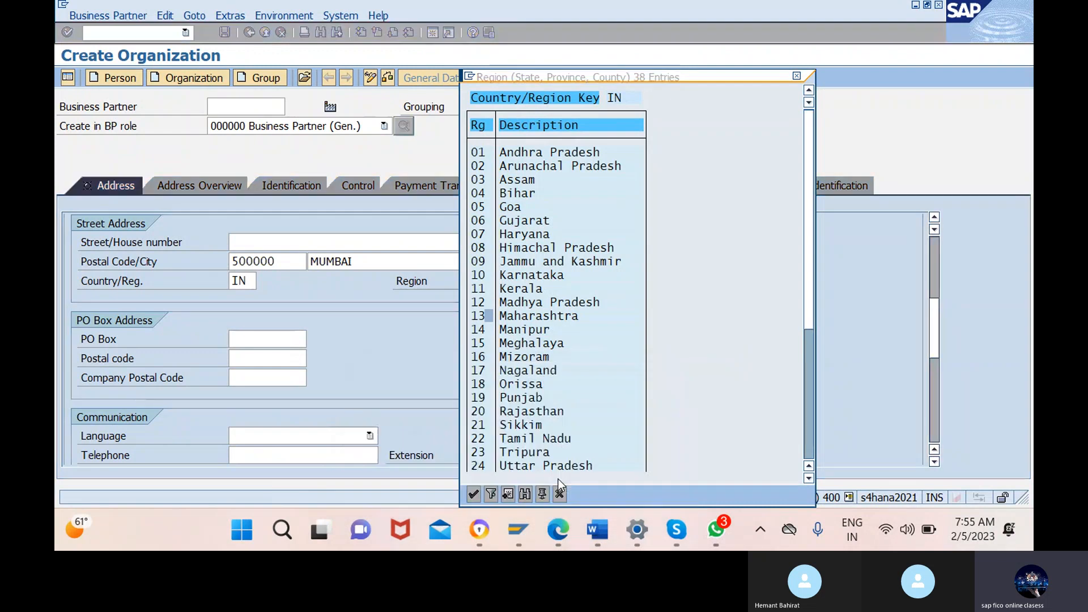
click(473, 494)
Fill in the PO Box field with the street name, its last word abbreviated to fit, and enter the PO box postal code.
click(269, 339)
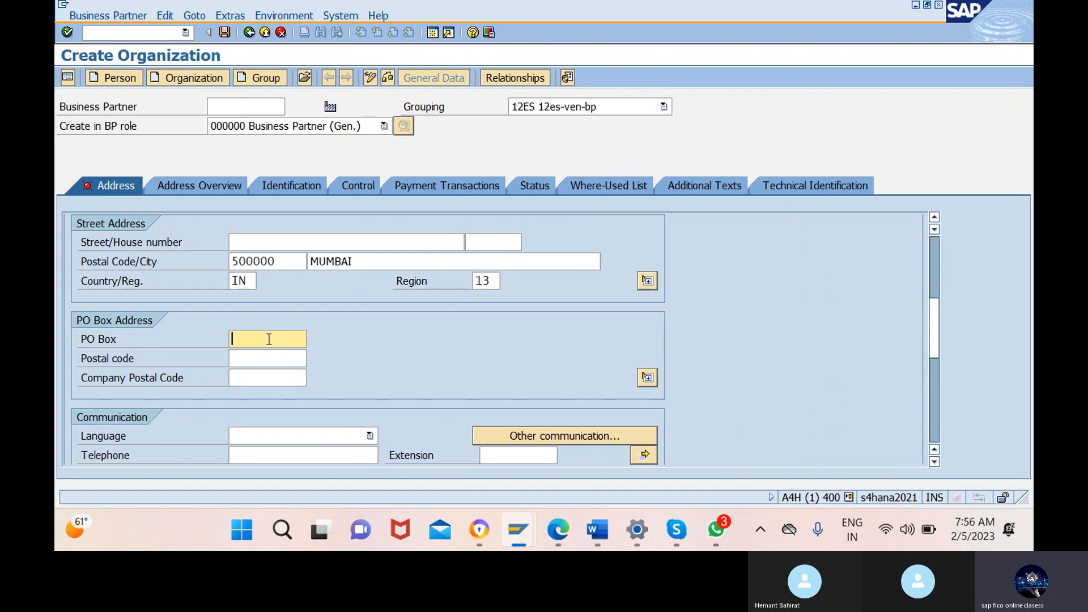
text(dal)
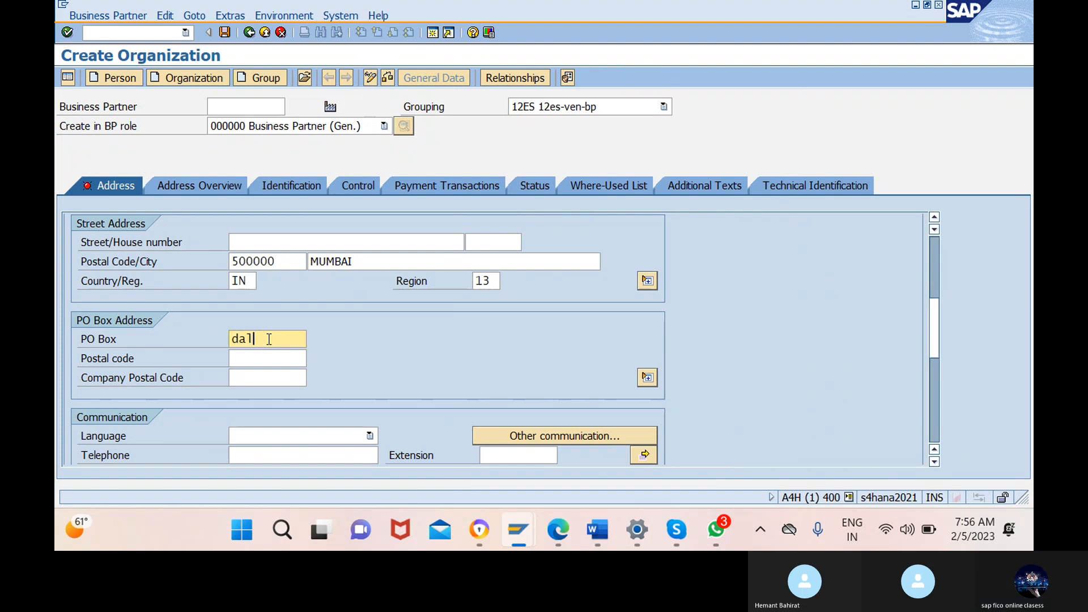
text(al stree)
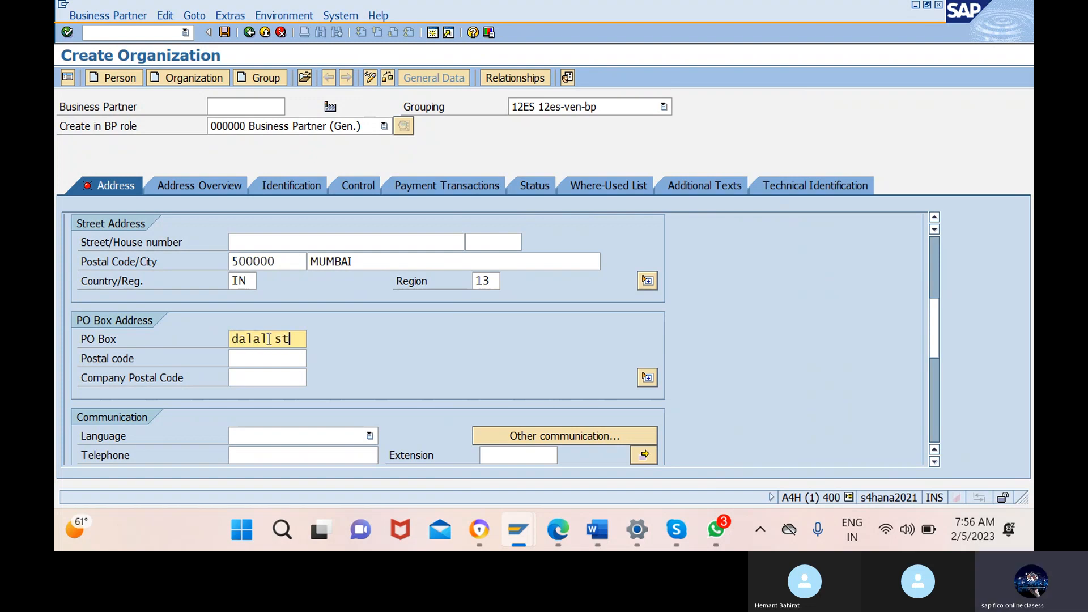
key(BackSpace)
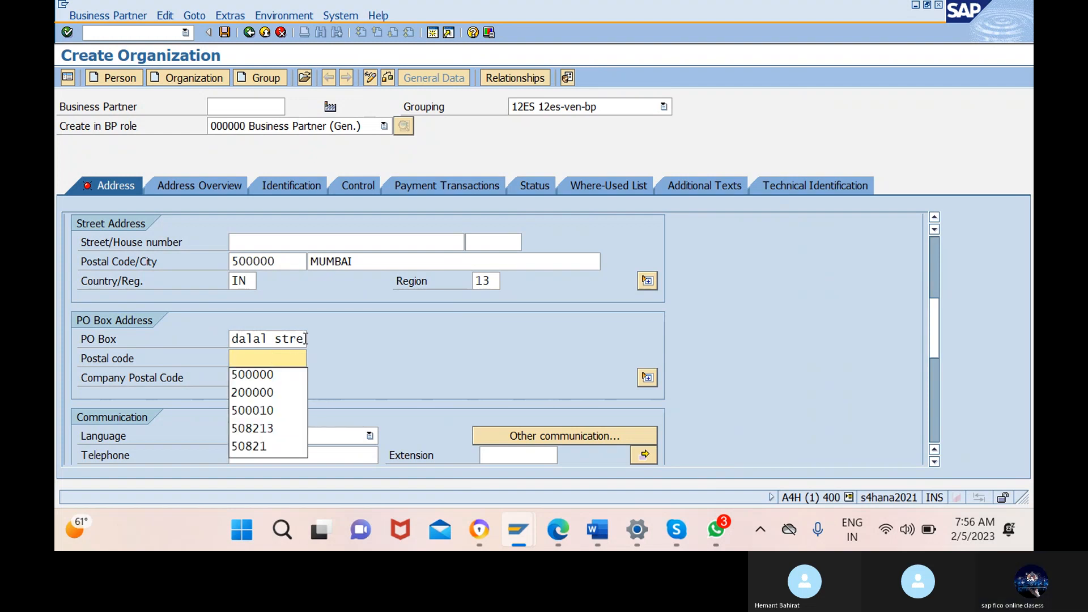
drag(305, 338, 269, 338)
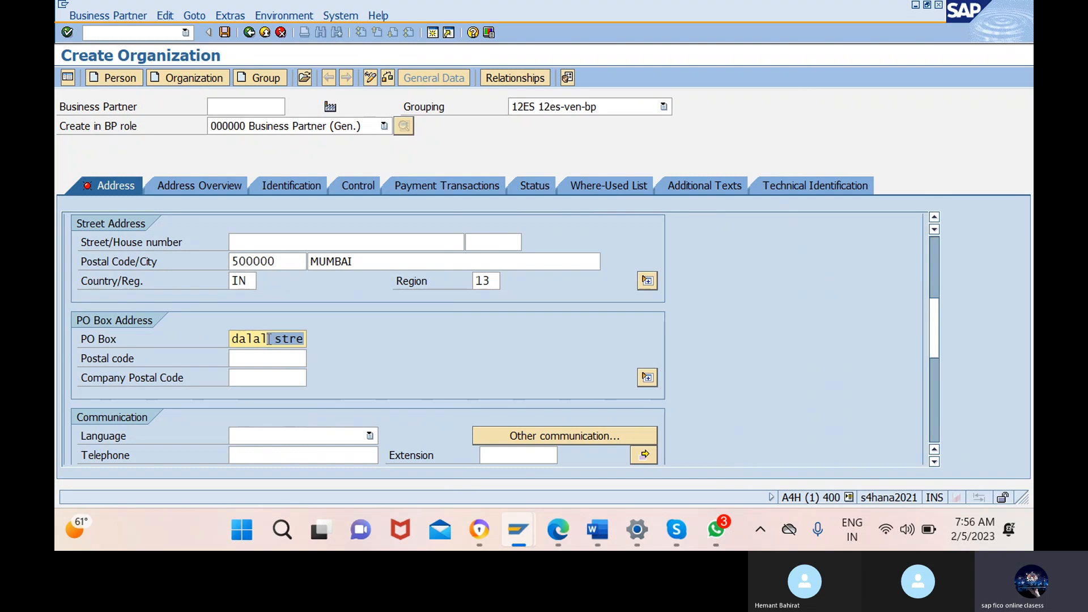
key(BackSpace)
text(strt)
click(270, 358)
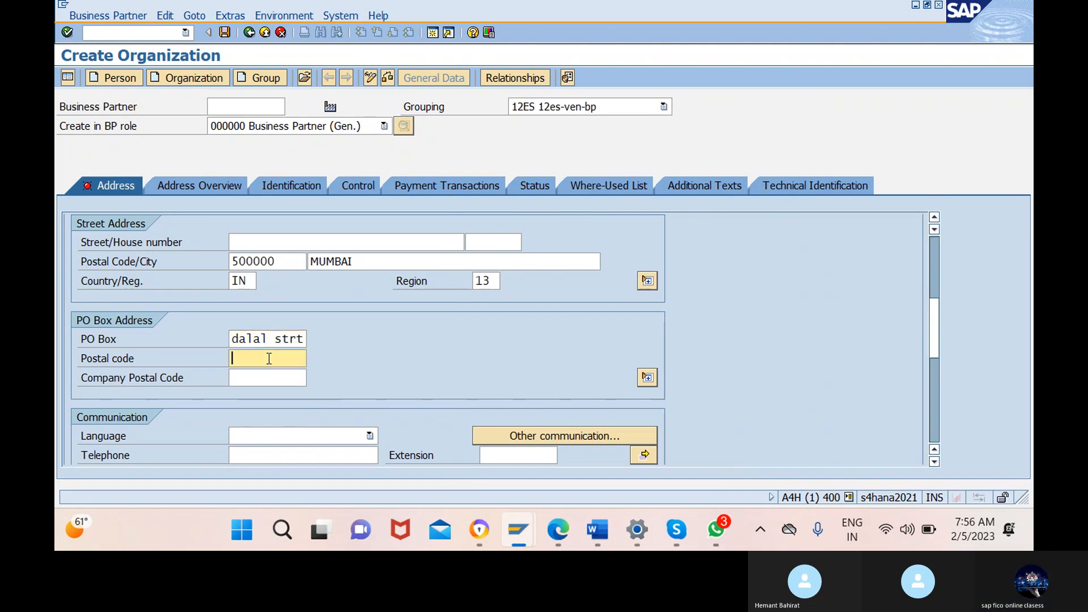
text(5)
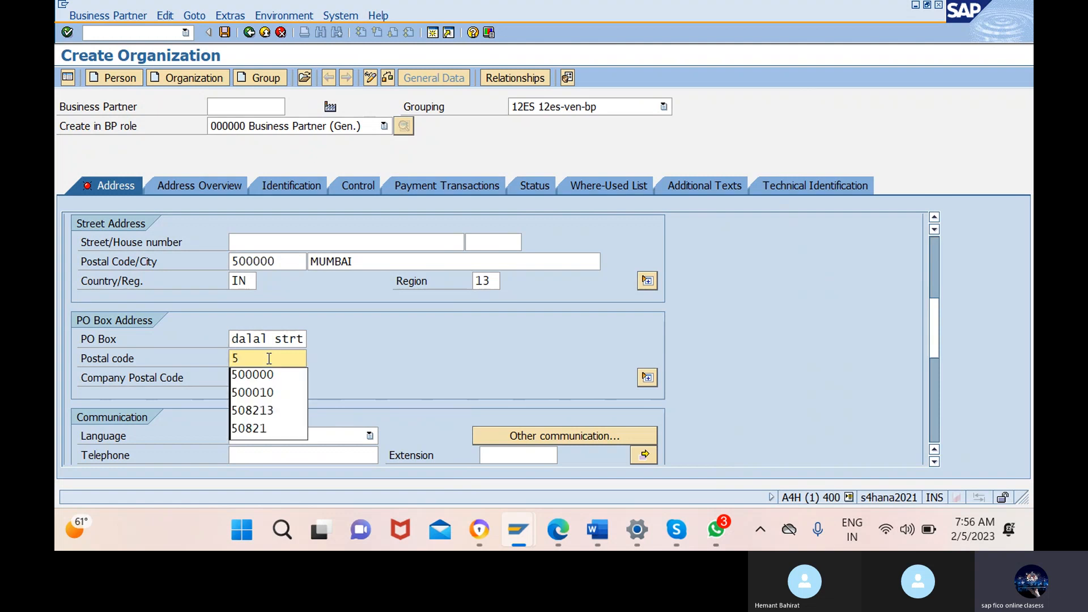
click(268, 377)
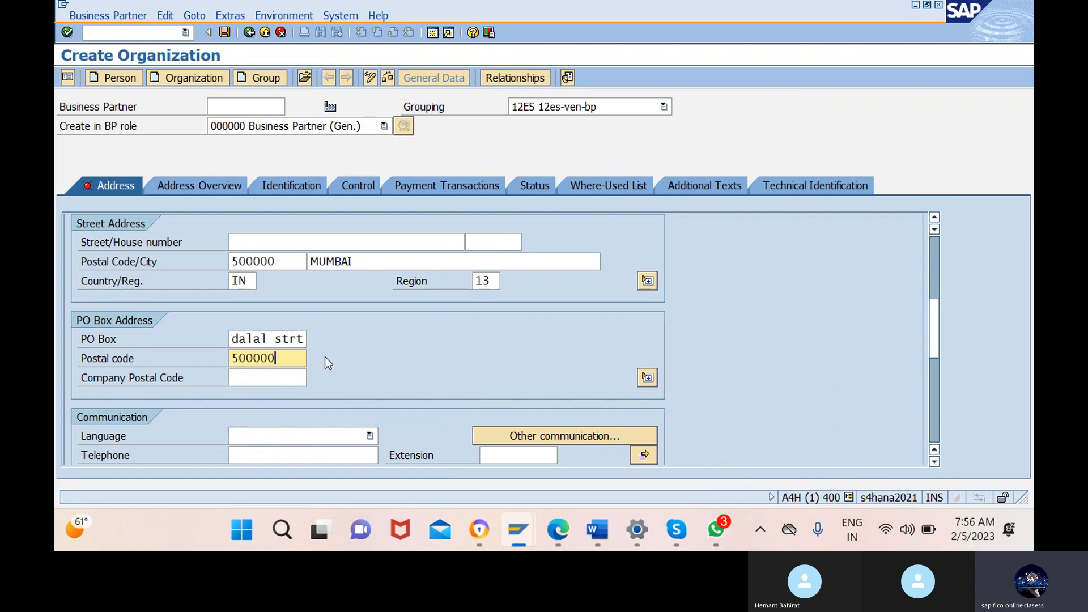
Open the organization's payment transactions data, check the business partner for errors, and save it while changing to display mode.
click(444, 184)
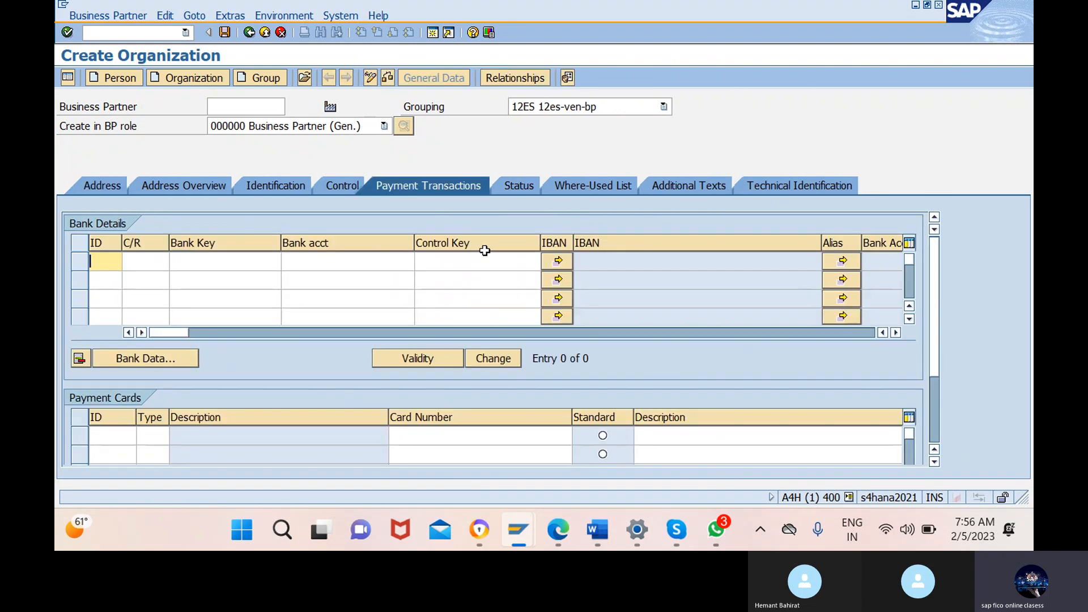
click(388, 80)
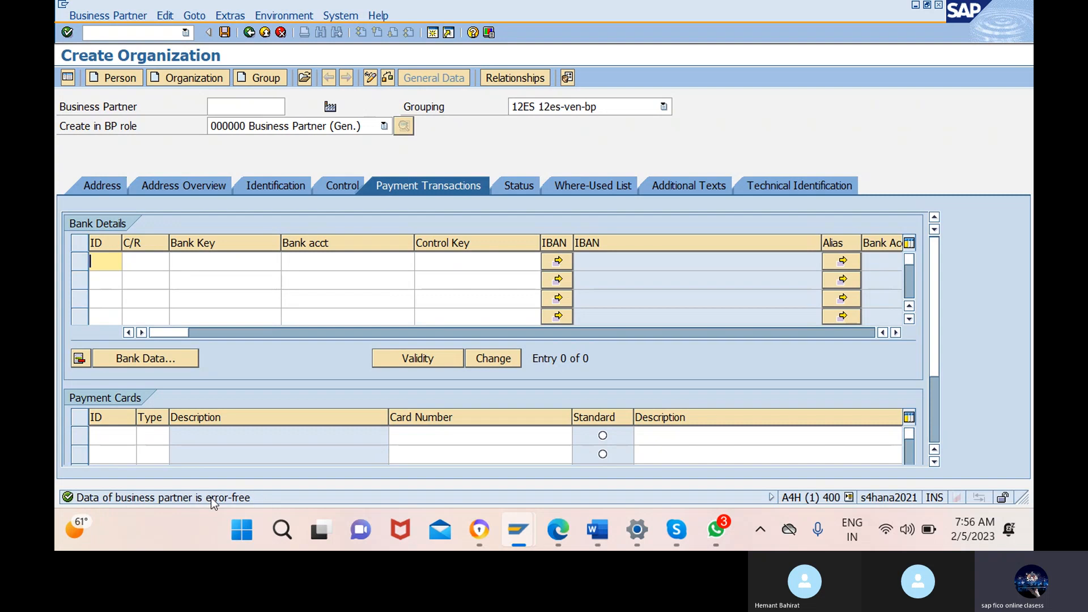
click(371, 78)
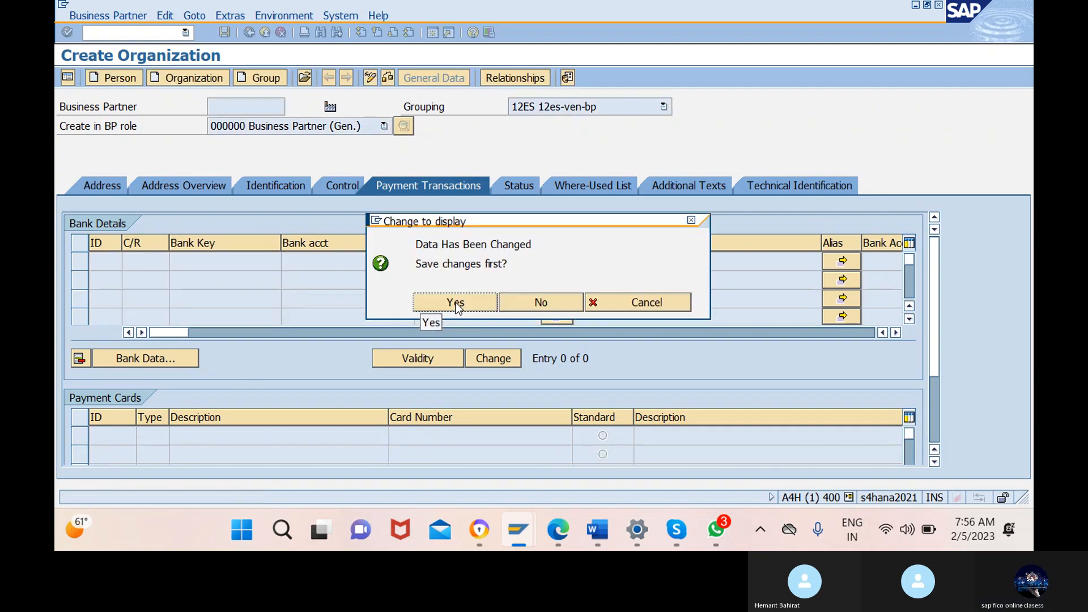
click(456, 303)
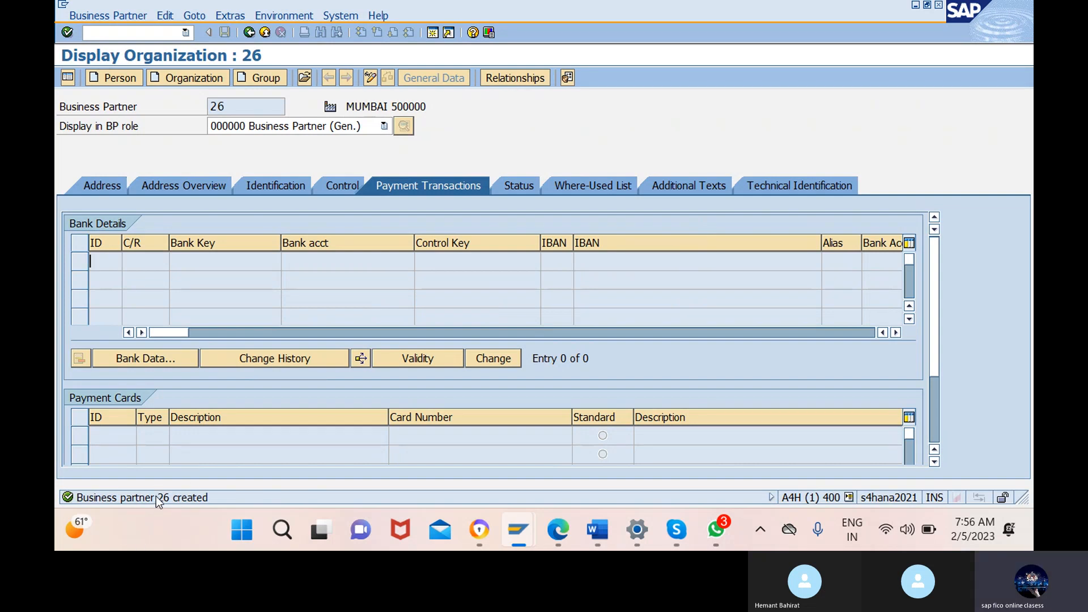
Return the business partner to change mode, assign it the role 12SADV Supplier (Fin.Accounting), and check its data for errors.
click(370, 80)
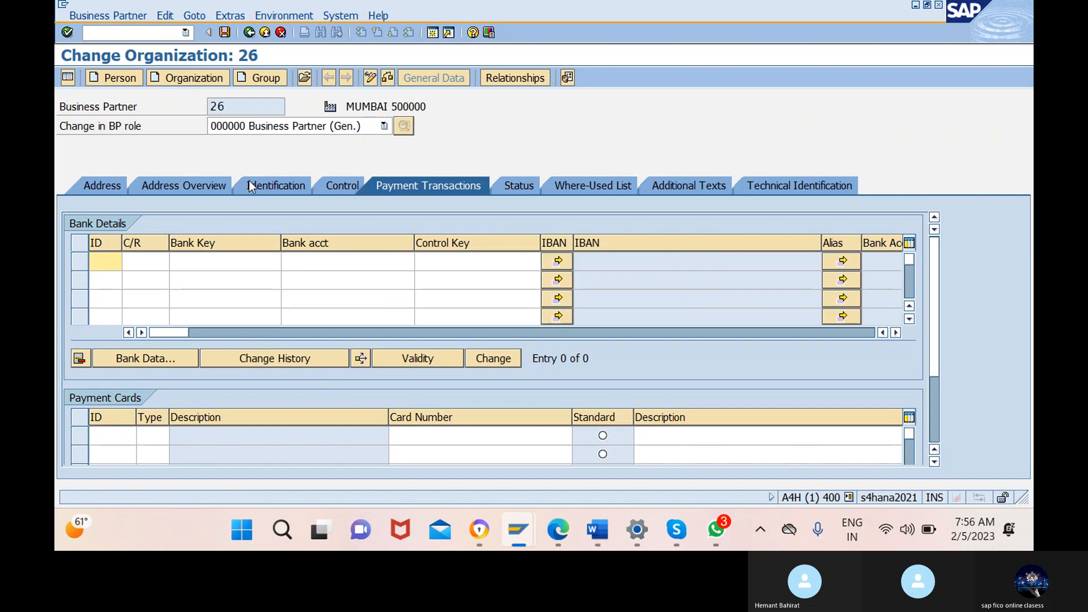
click(300, 125)
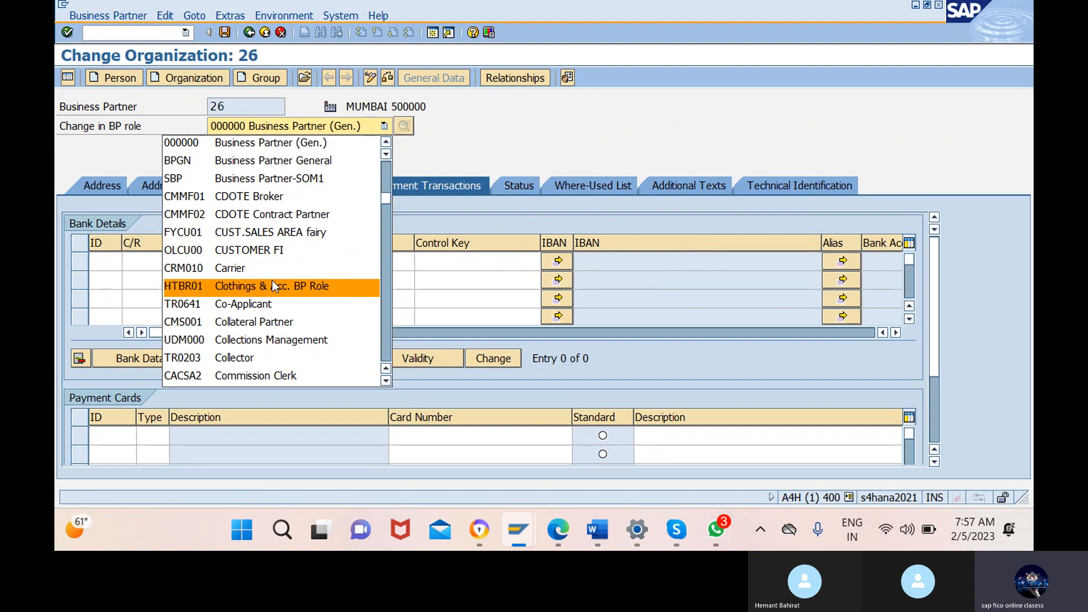
scroll(272, 283, down, 2)
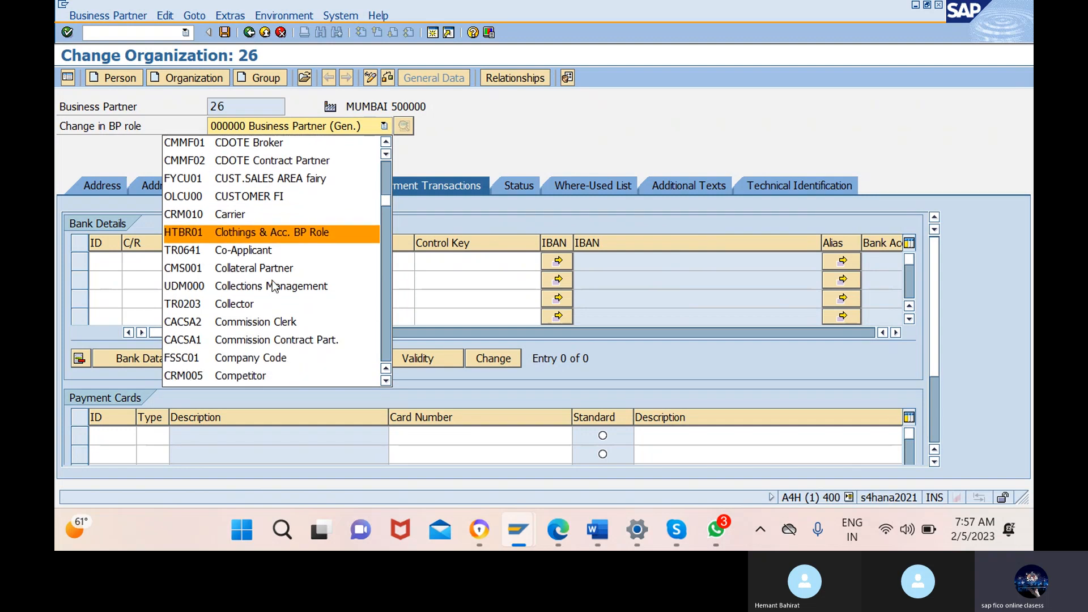
scroll(272, 286, up, 10)
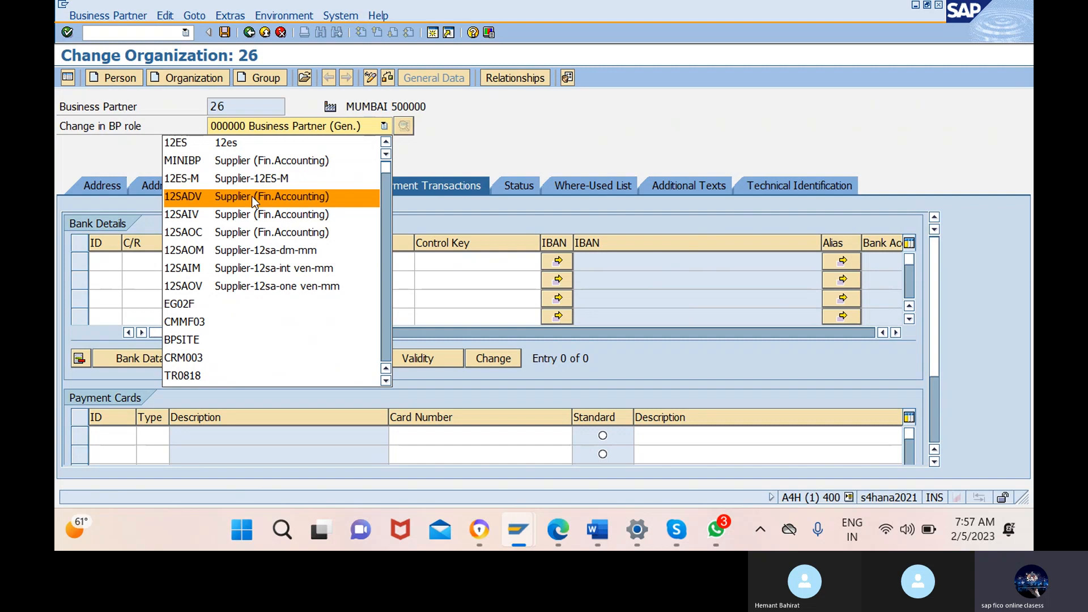
click(251, 196)
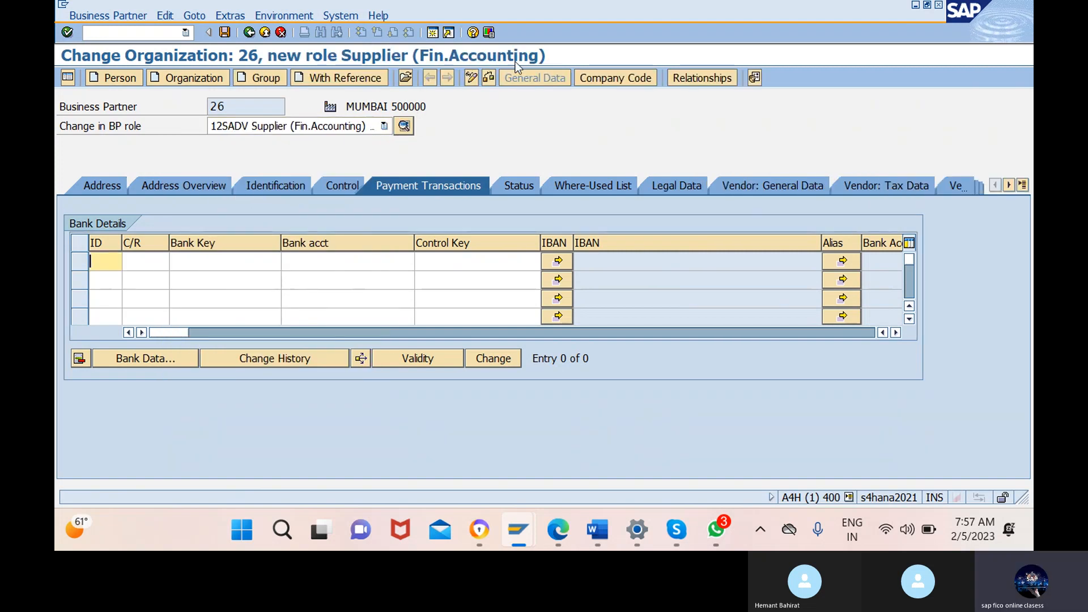
click(487, 77)
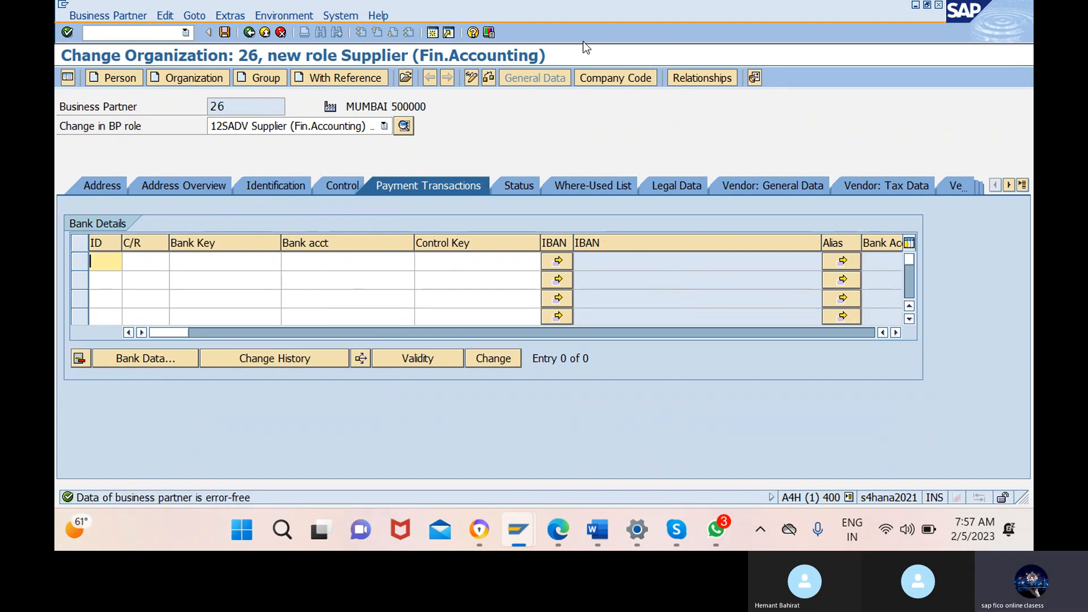
Open the supplier's company code data and assign company code 12SA.
click(616, 78)
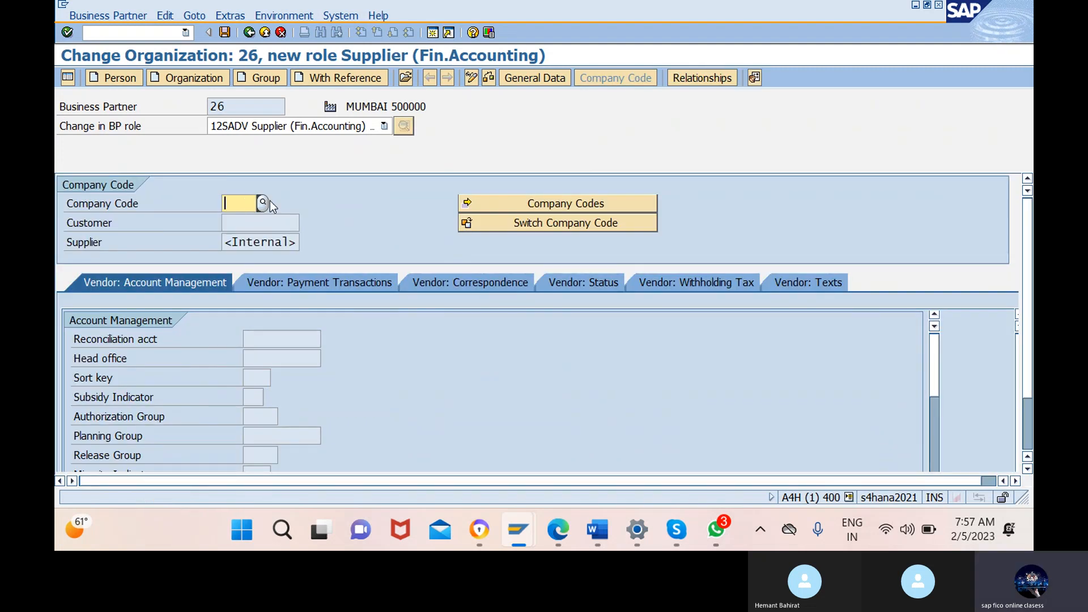
text(12)
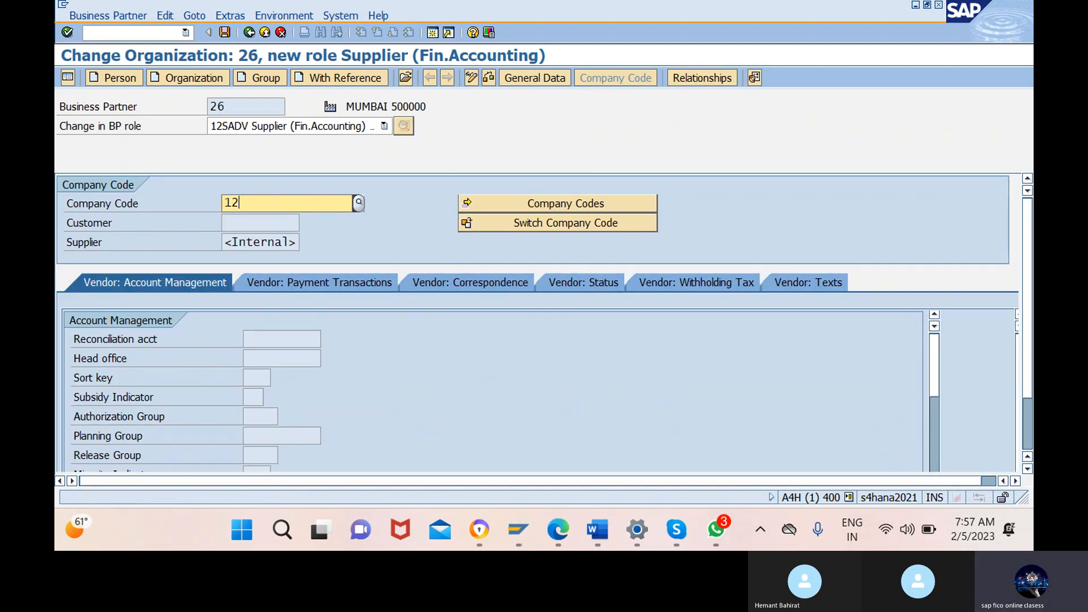
text(sa)
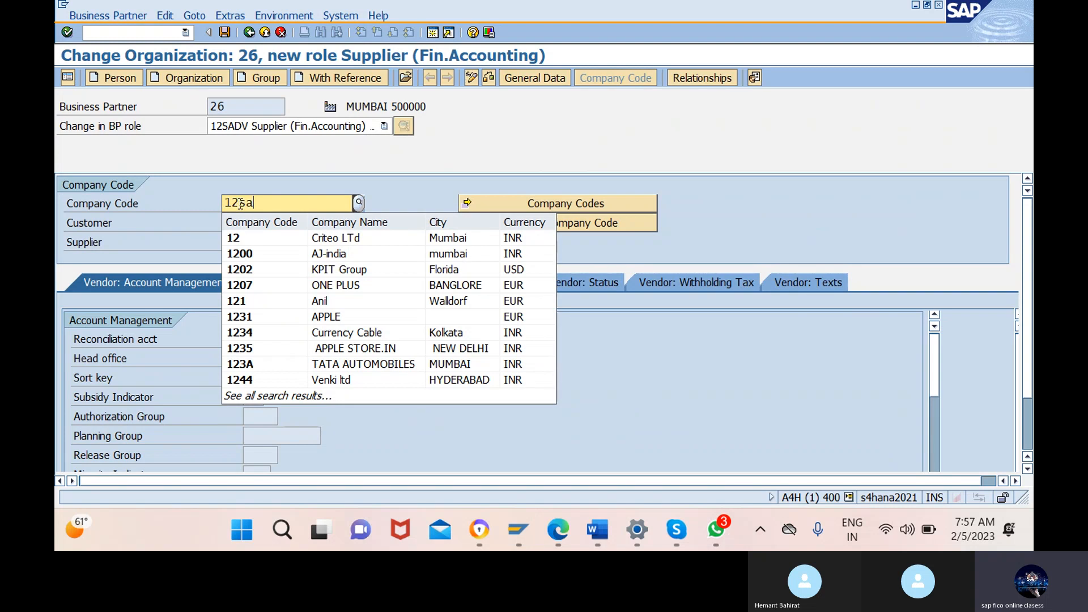
click(300, 238)
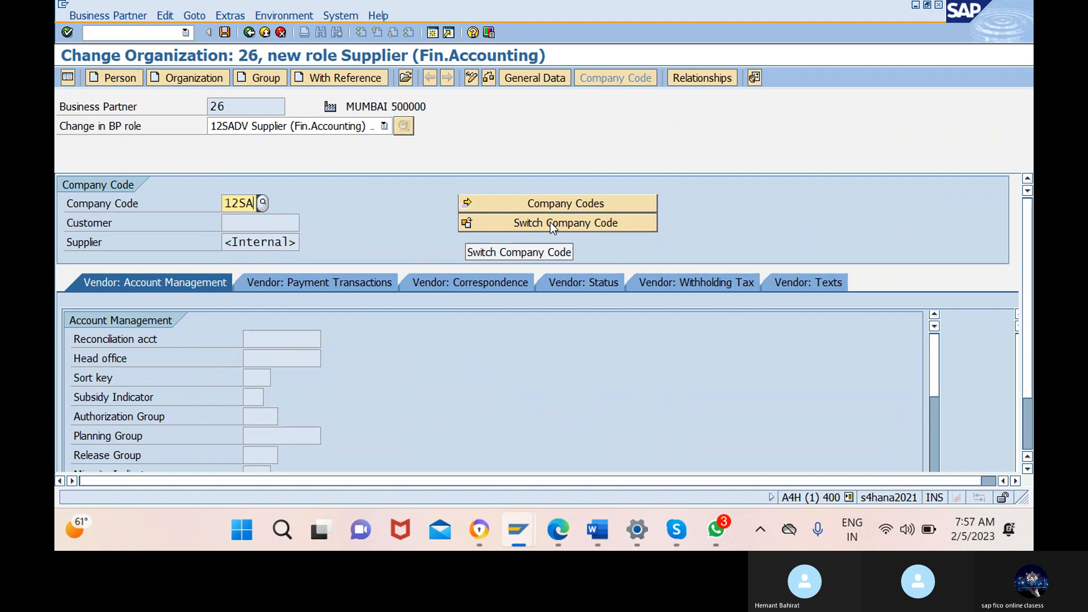
key(Return)
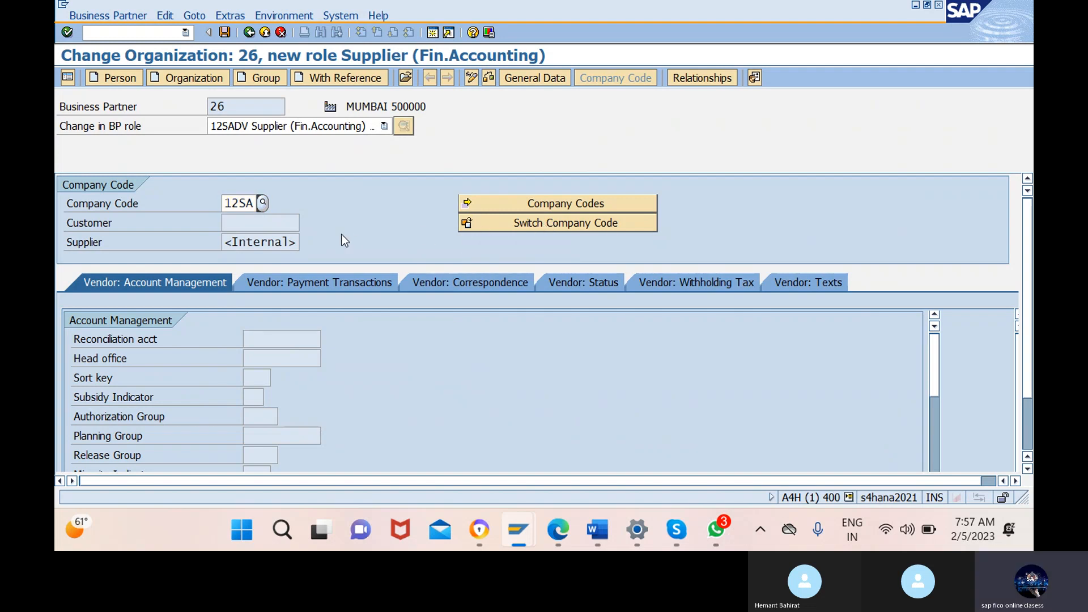
Set the vendor's reconciliation account to 200102 (dom ven rec account) and the sort key to 012 (Vendor number).
click(290, 339)
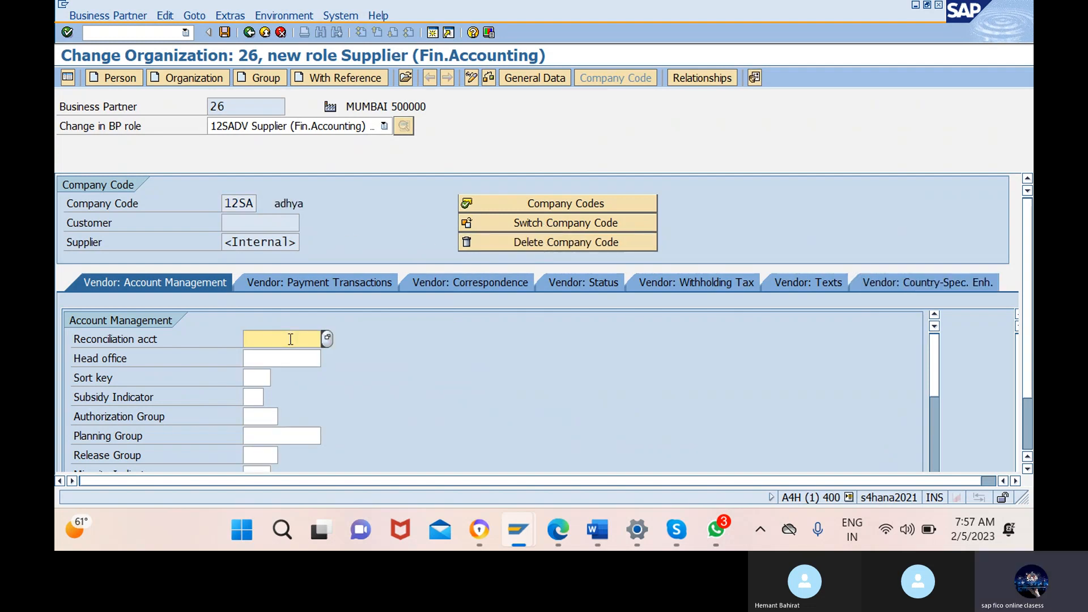
click(328, 339)
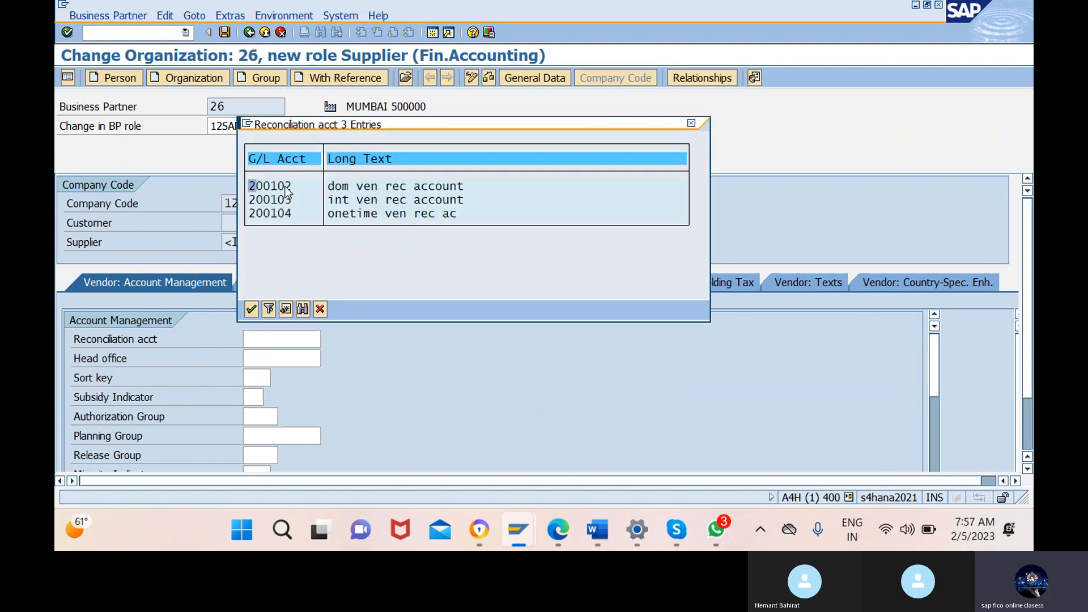
click(251, 309)
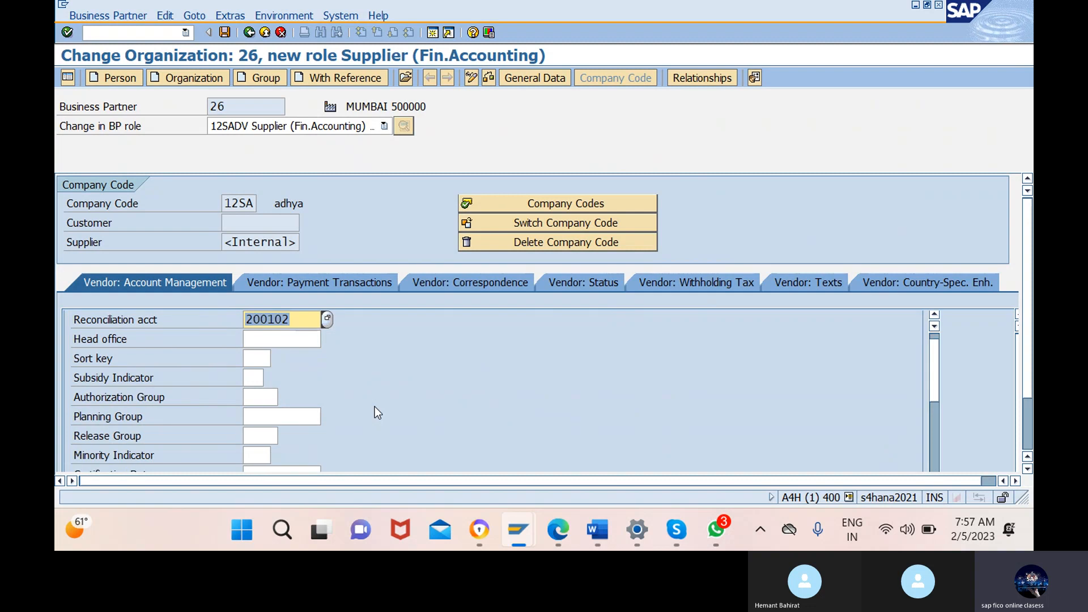
click(264, 359)
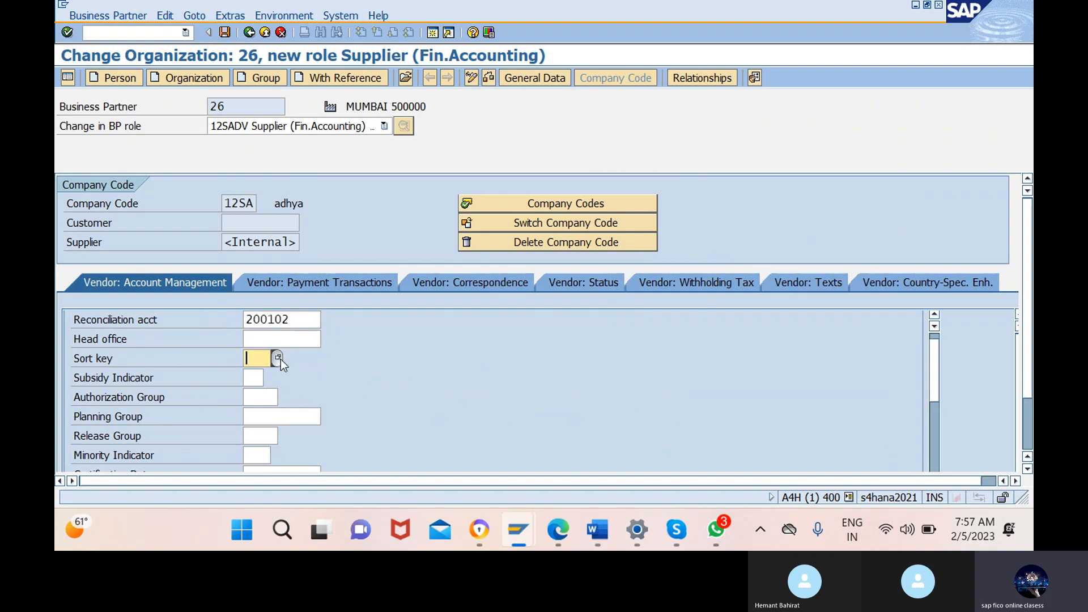
click(279, 359)
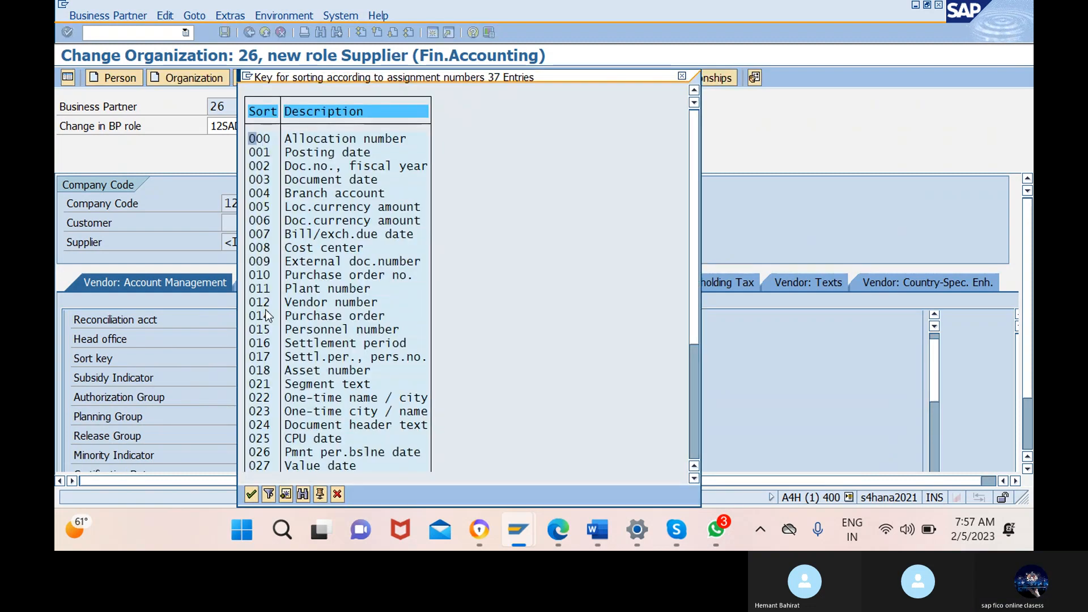
click(275, 302)
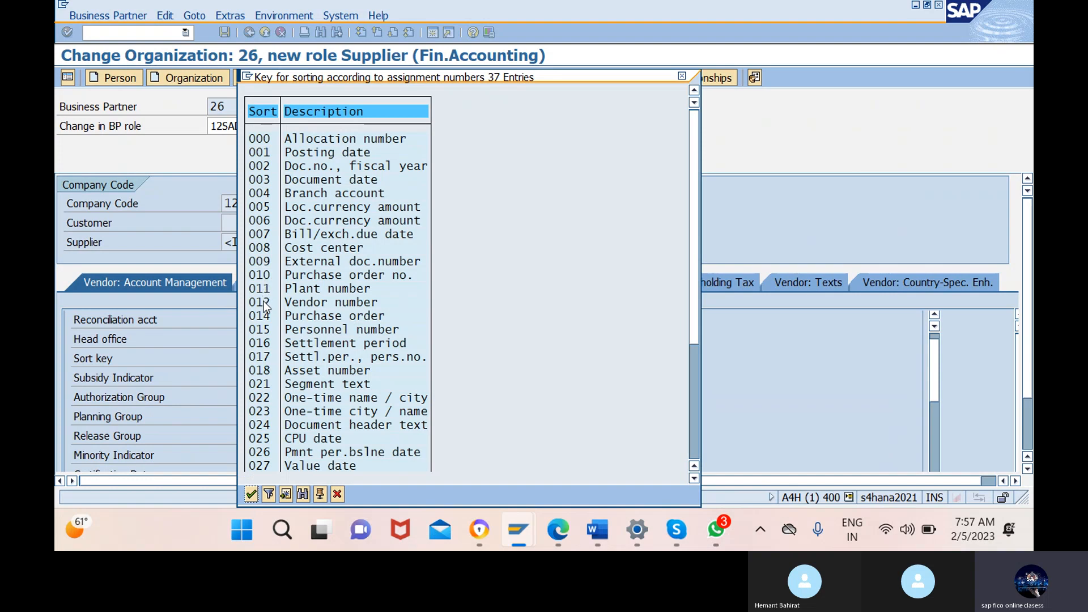
click(251, 494)
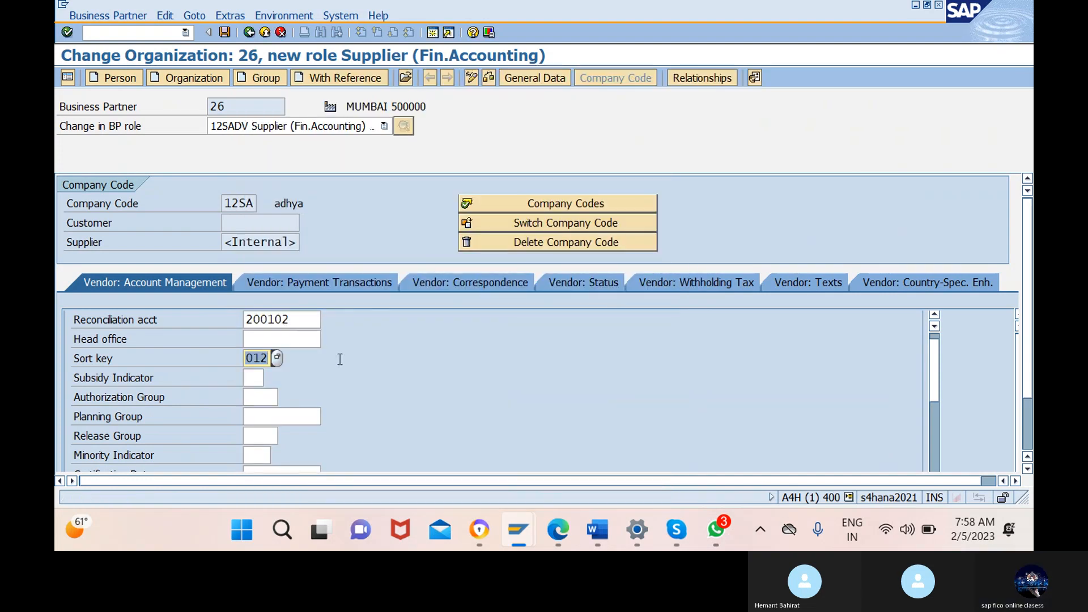
Review the remaining vendor account management fields and look through the available payment terms in the vendor's payment transactions data.
scroll(340, 359, down, 4)
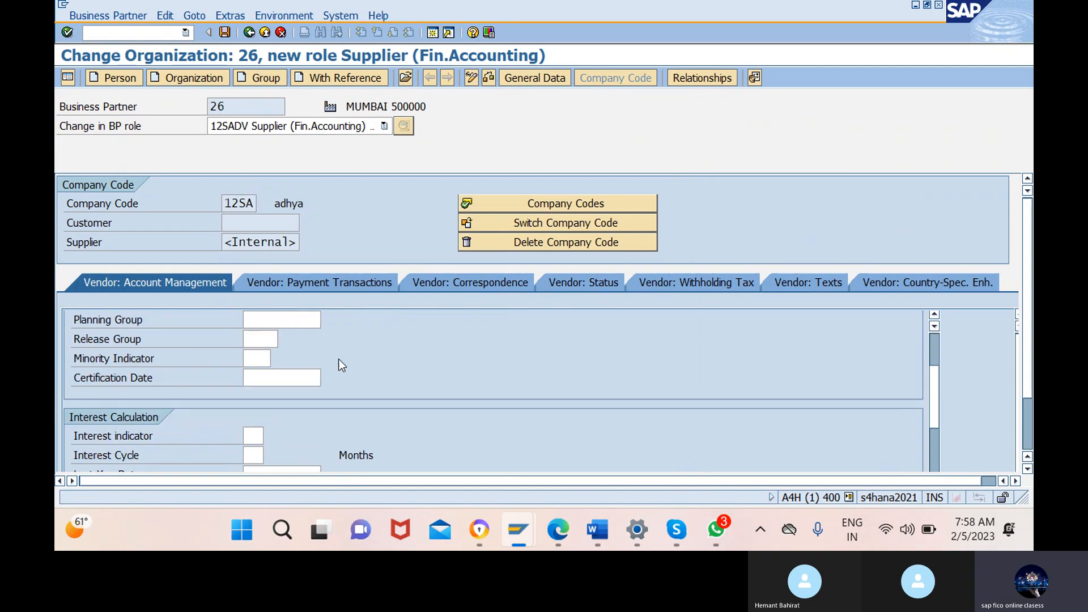
scroll(338, 359, down, 6)
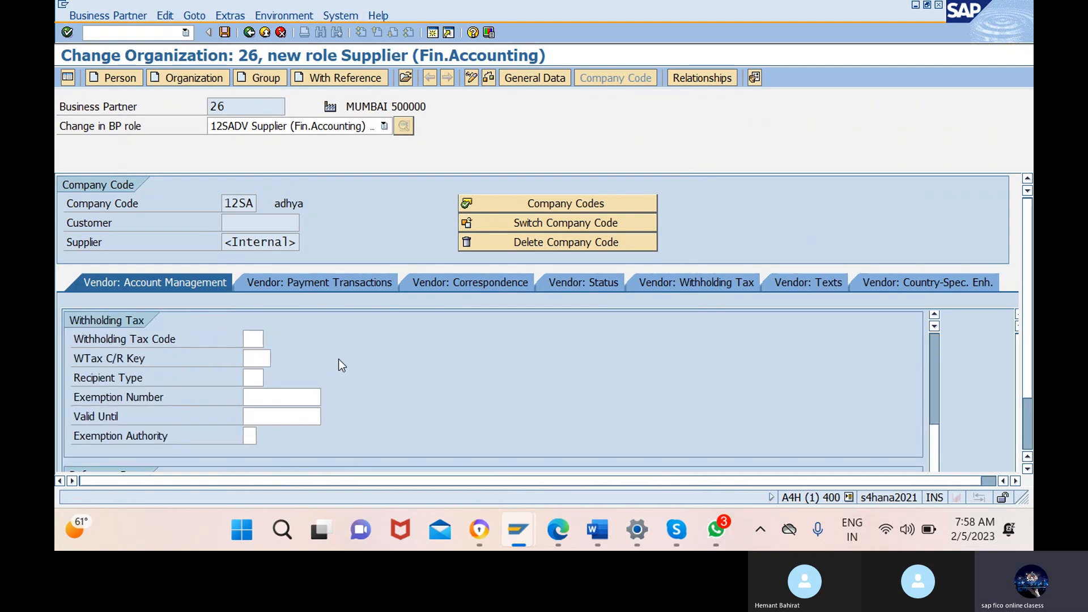
scroll(340, 359, down, 2)
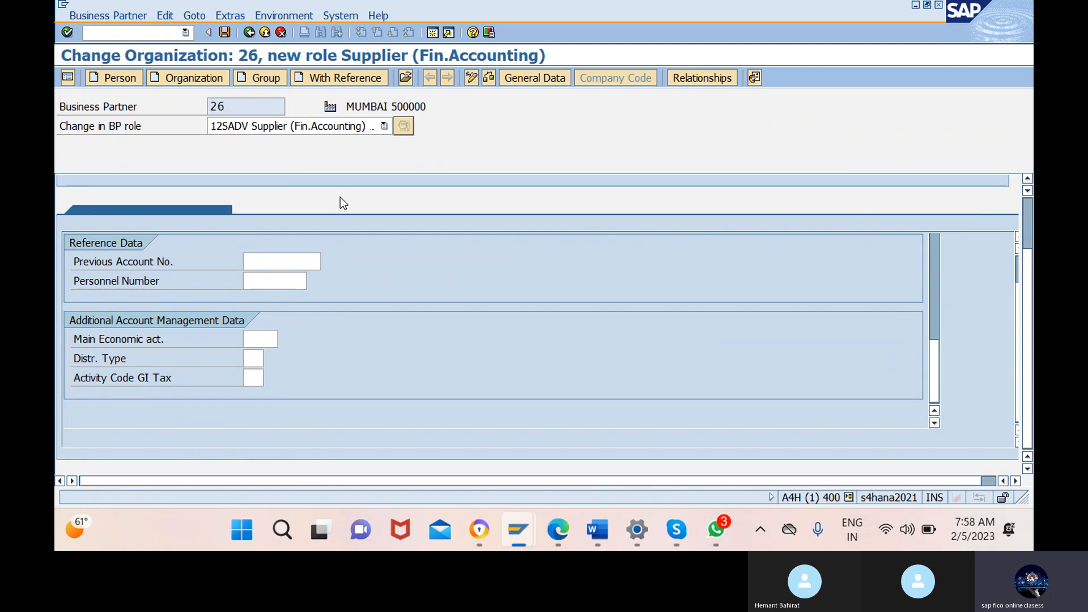
click(339, 197)
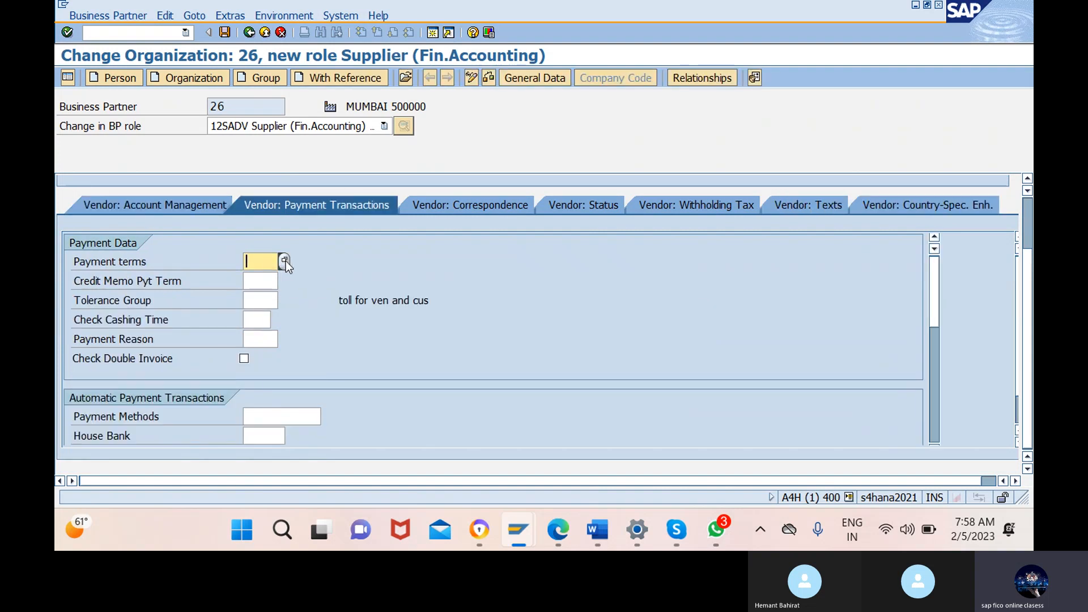
click(284, 261)
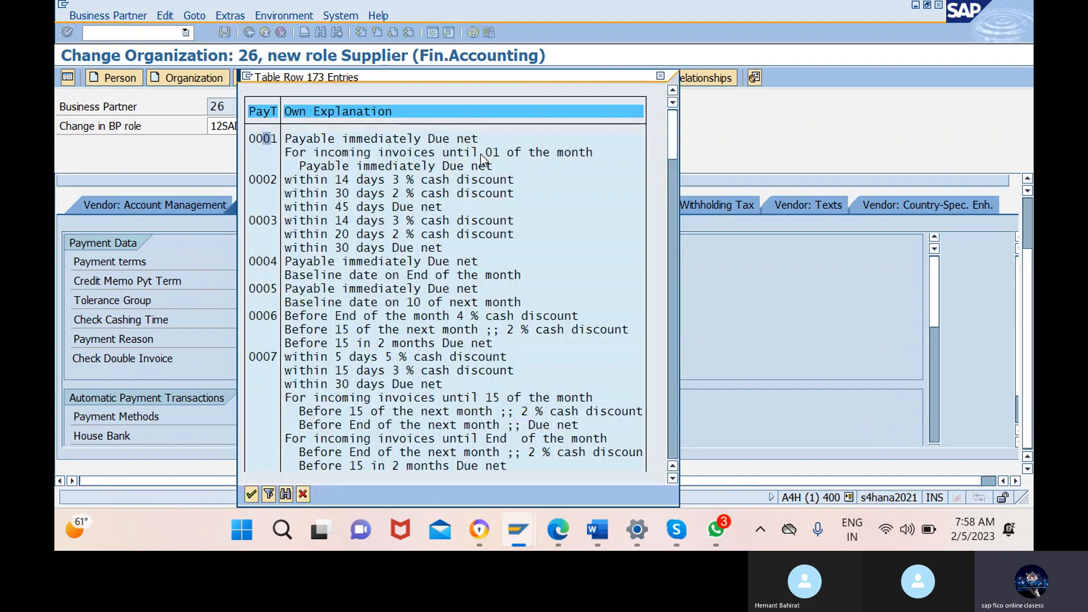
click(658, 78)
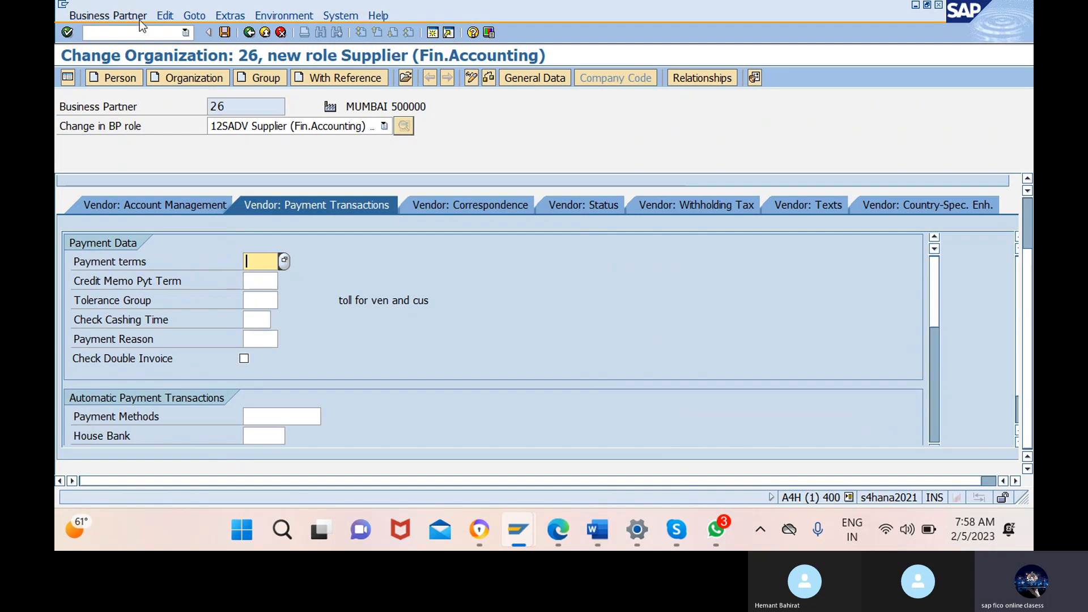
Look up the create payment terms transaction in Word's Document2 notes, and open transaction obb8 in a new SAP session.
click(134, 35)
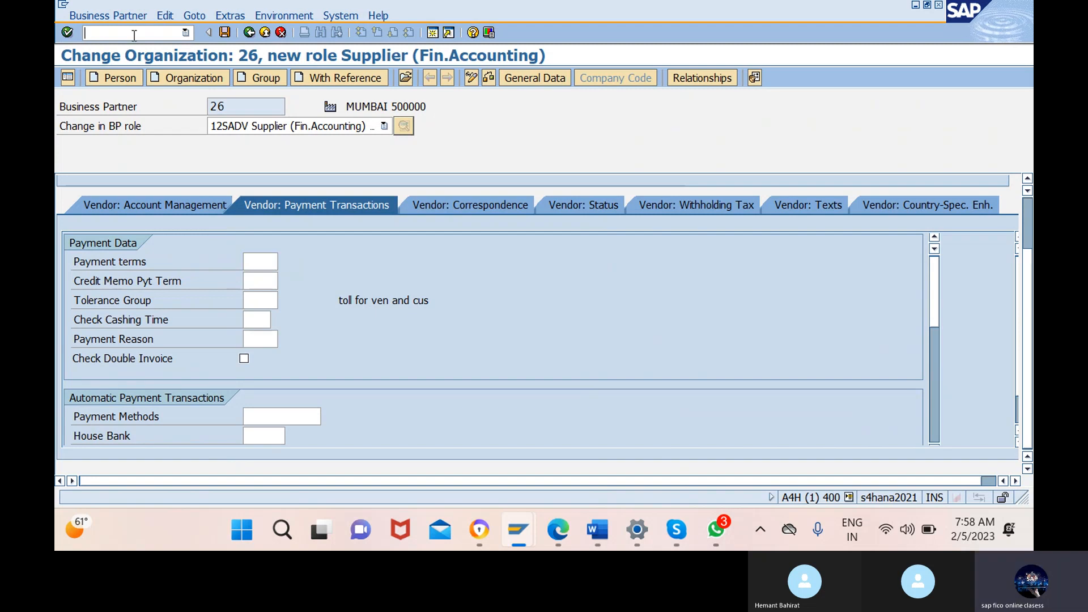
text(/o)
mouse_move(601, 530)
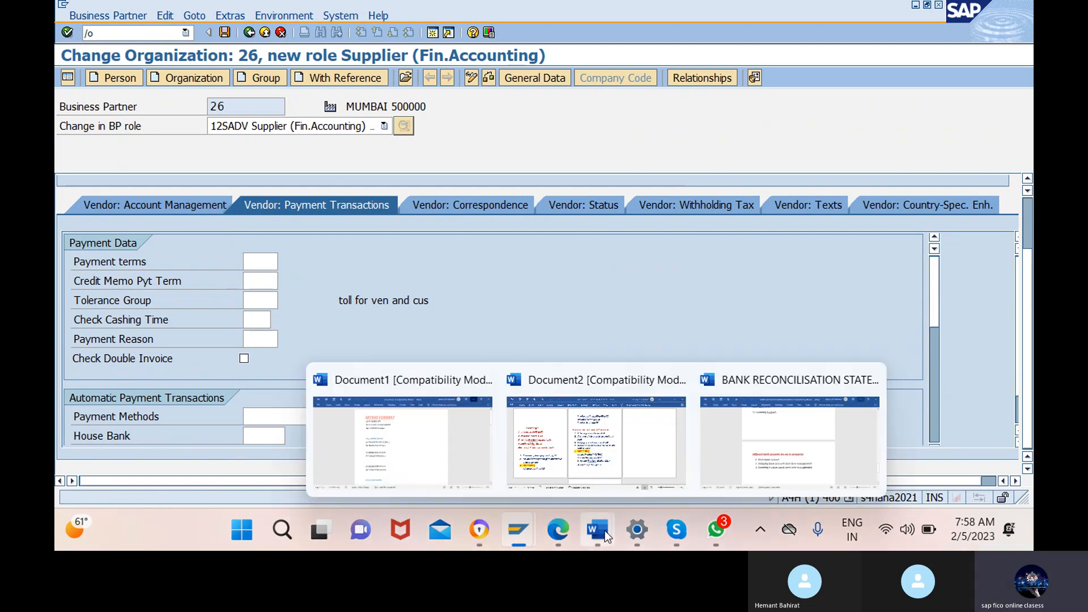
click(613, 441)
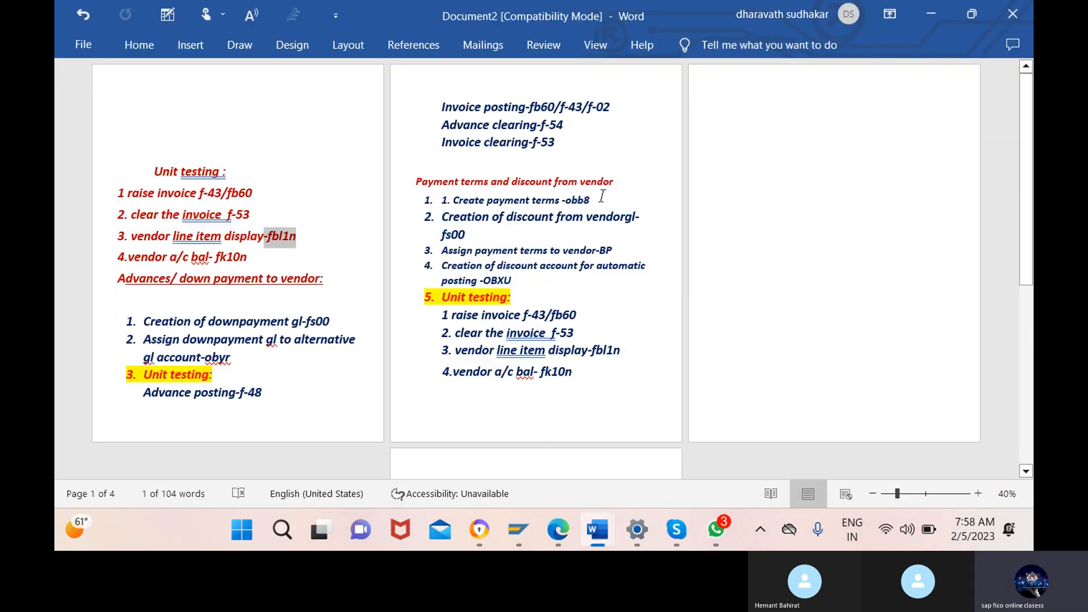
drag(590, 200, 452, 204)
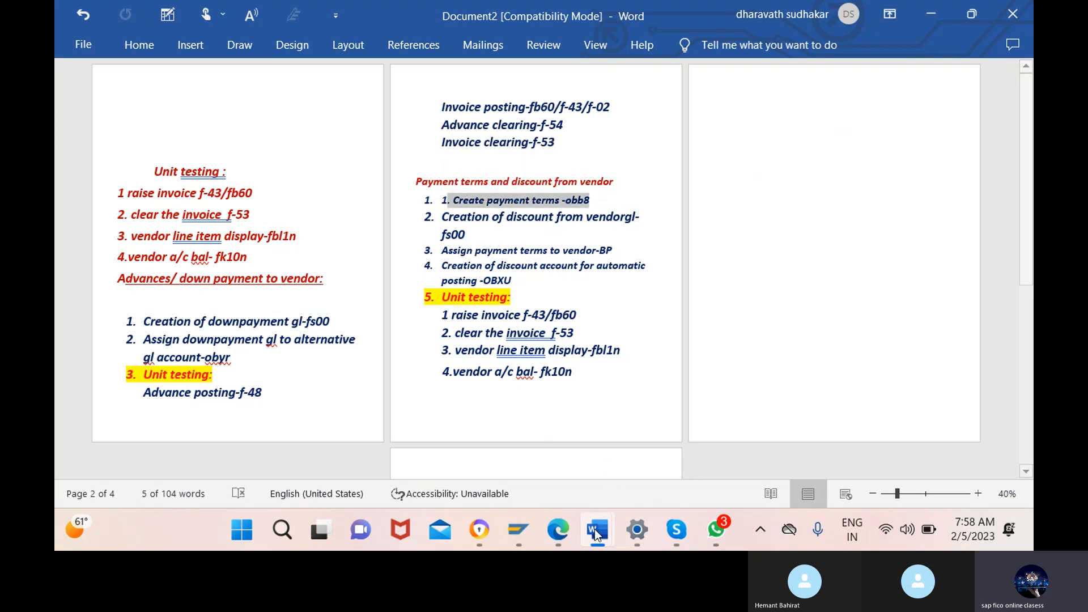
mouse_move(595, 518)
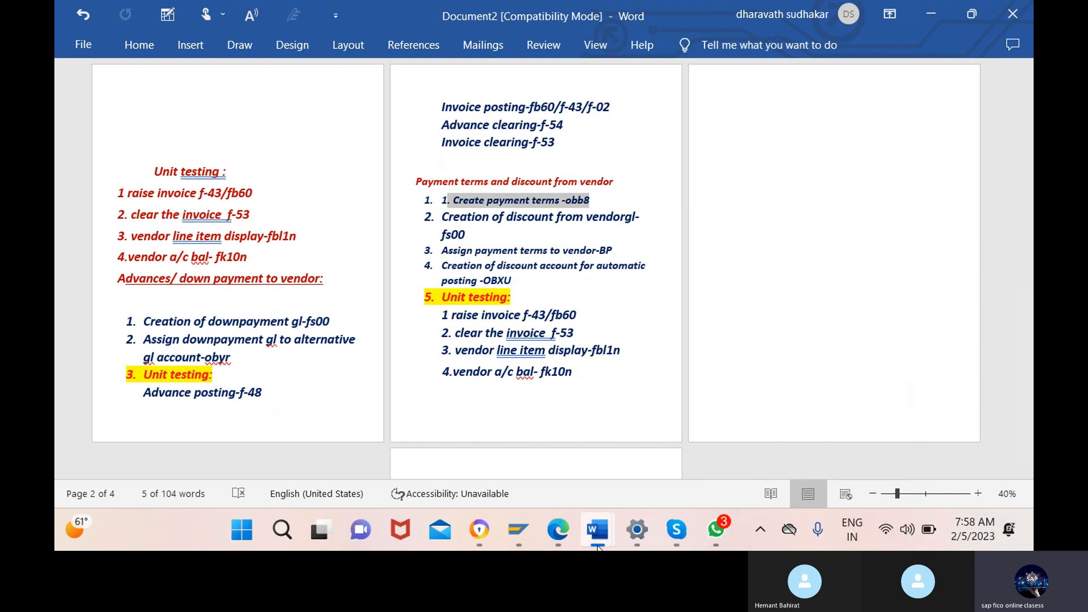
mouse_move(520, 526)
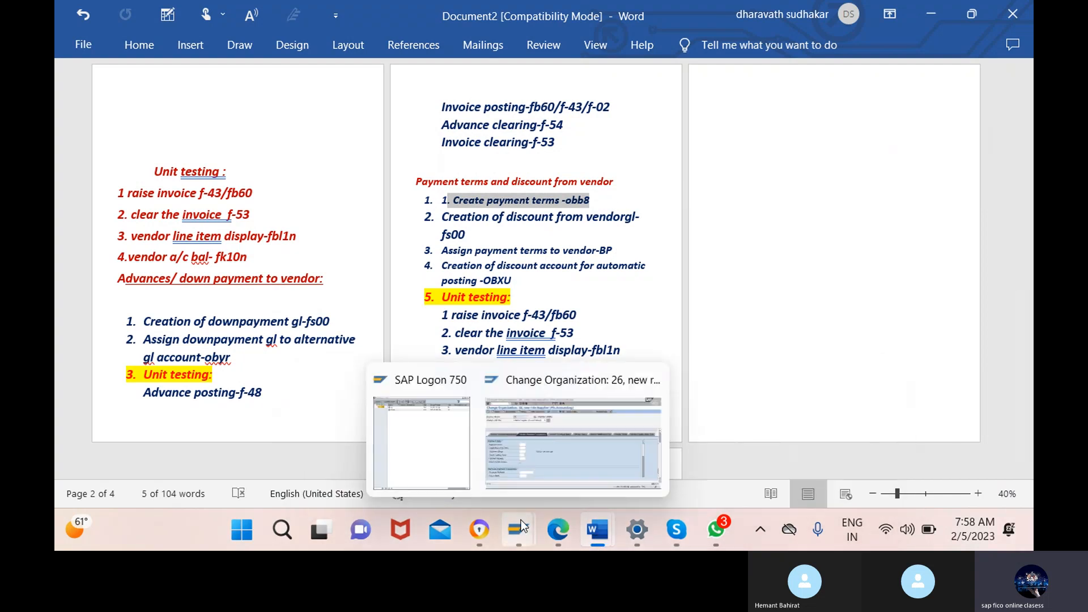
click(567, 430)
click(108, 35)
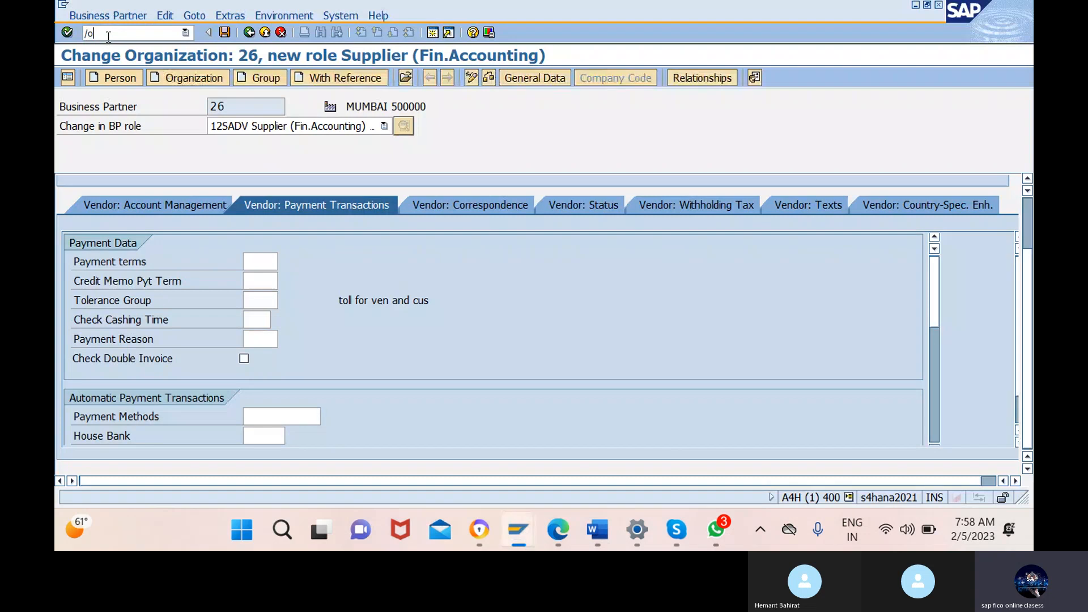
text(obb8)
key(Return)
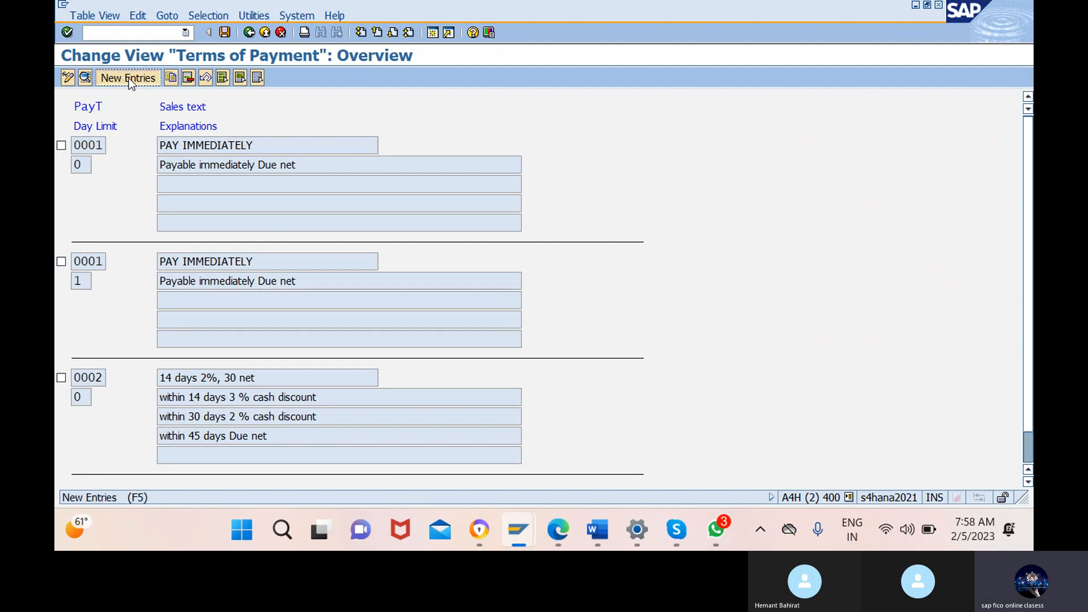
Add a new payment terms entry 12sa with sales text "immediate payment" and own explanation "immidiate payment".
click(128, 78)
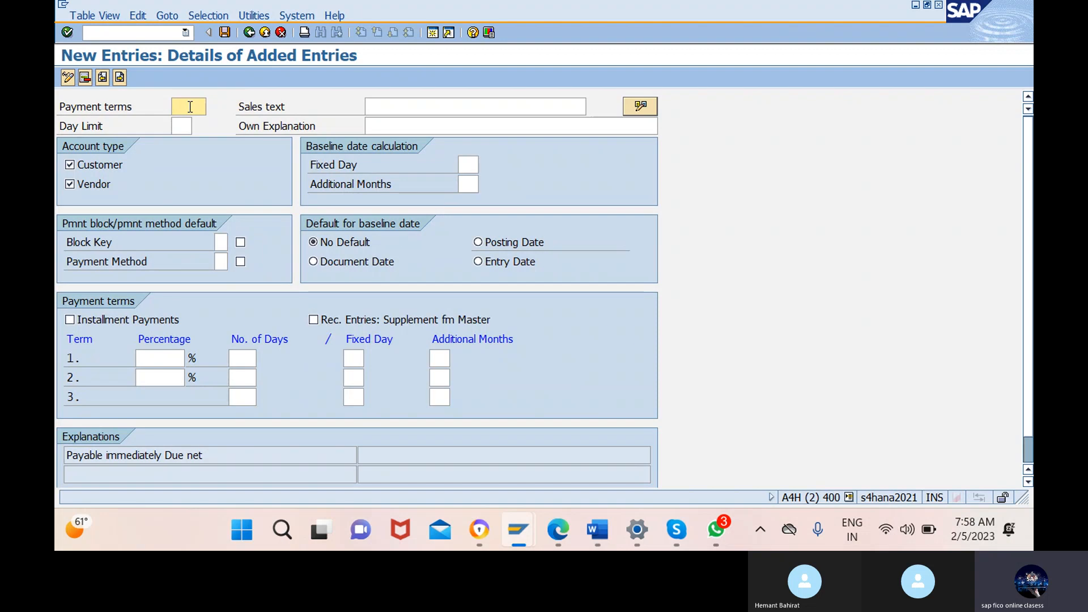
text(12sa)
click(477, 107)
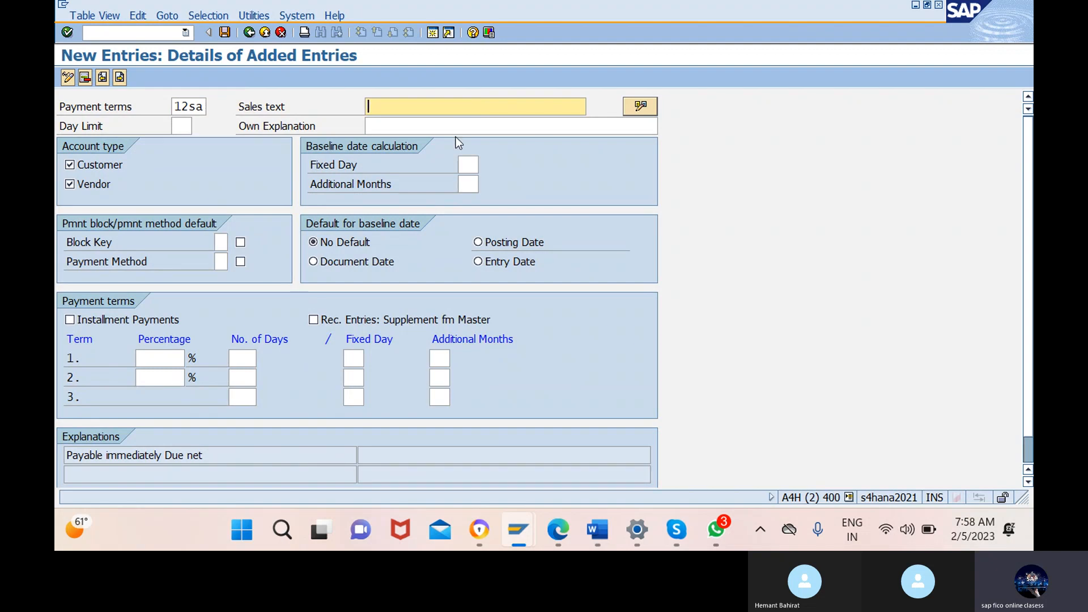
text(immediate payment)
click(513, 126)
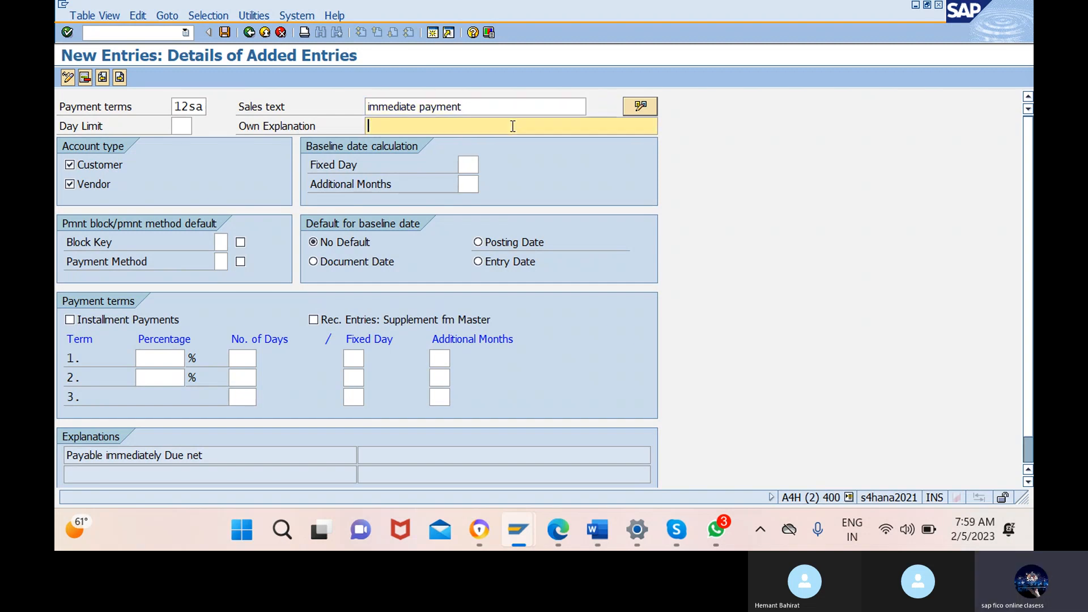
text(immid)
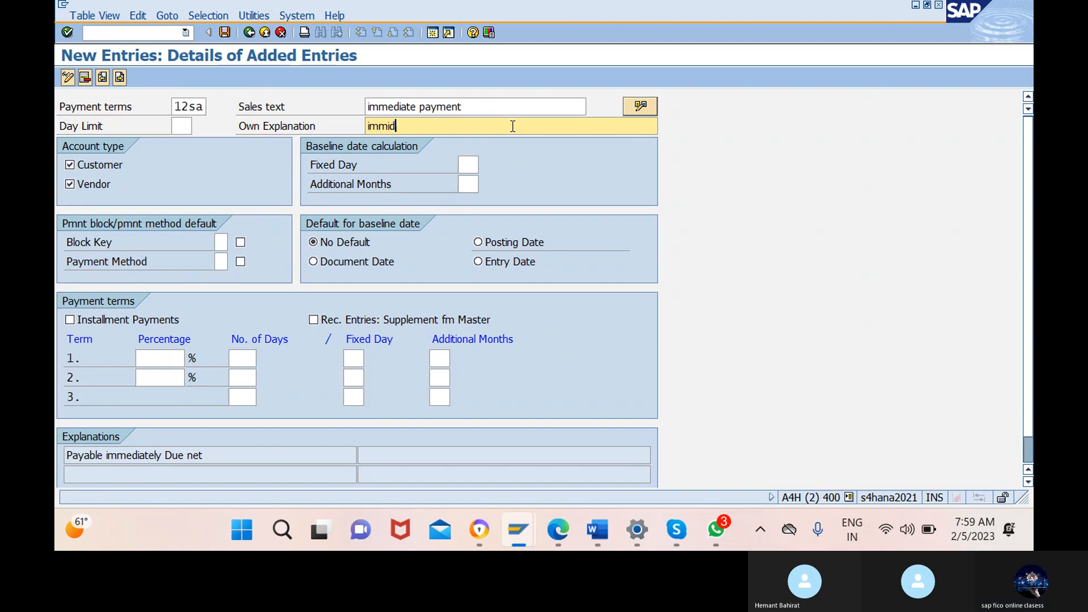
text(iate payment)
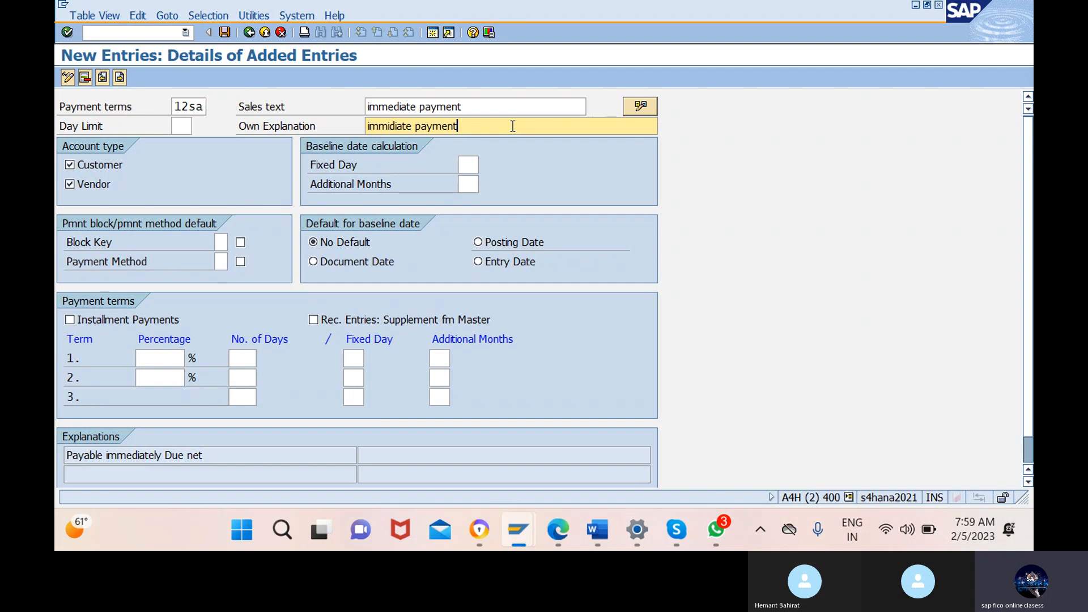
Set the payment terms to 0% for 15 days, 0% for 30 days, and 45 days for the third term.
scroll(187, 368, down, 1)
click(161, 344)
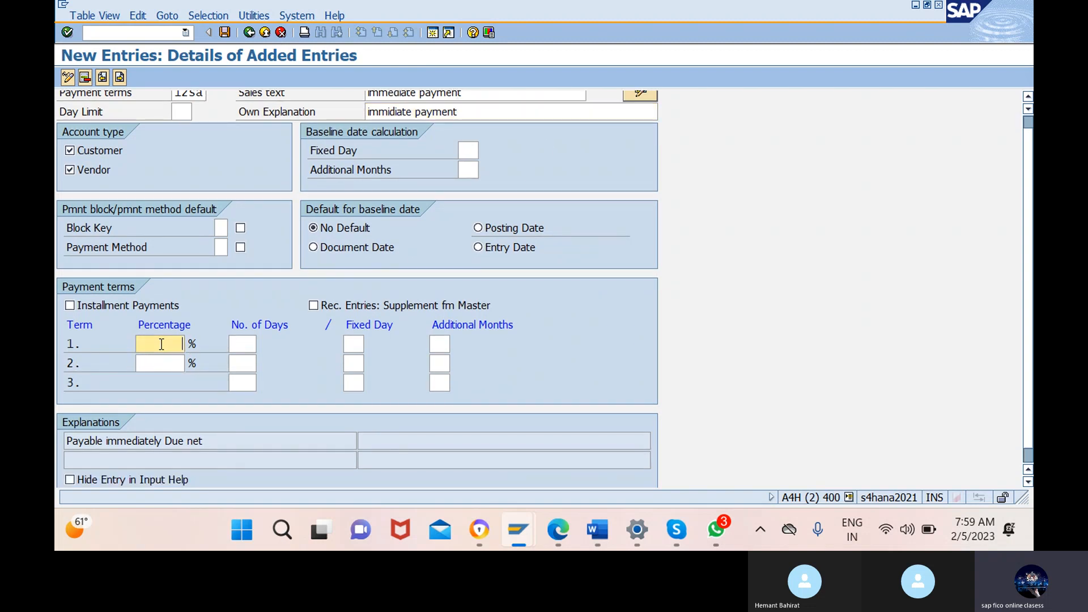
text(0)
click(244, 344)
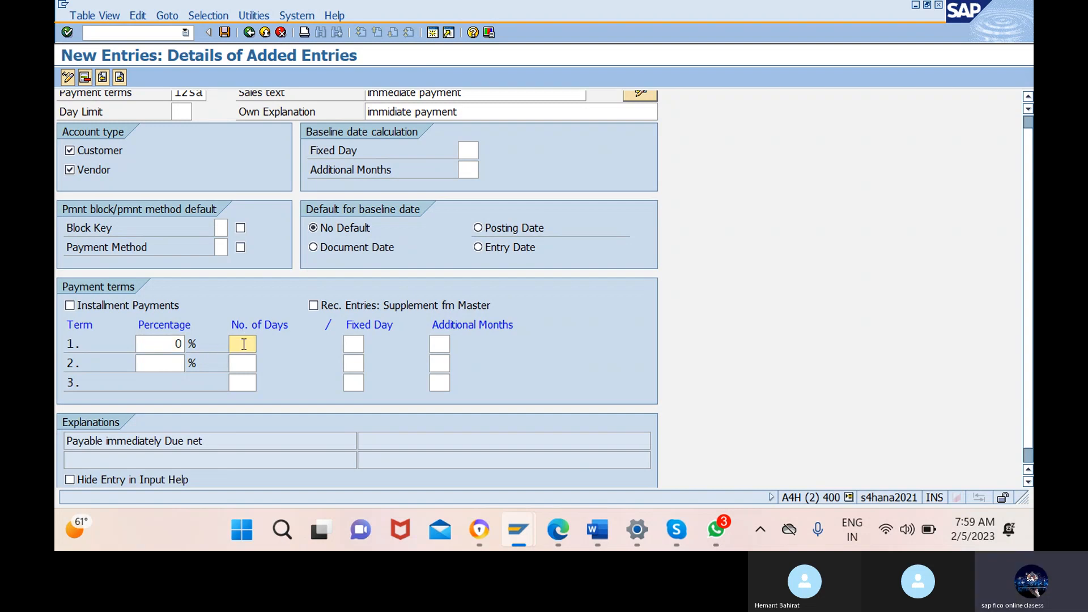
text(15)
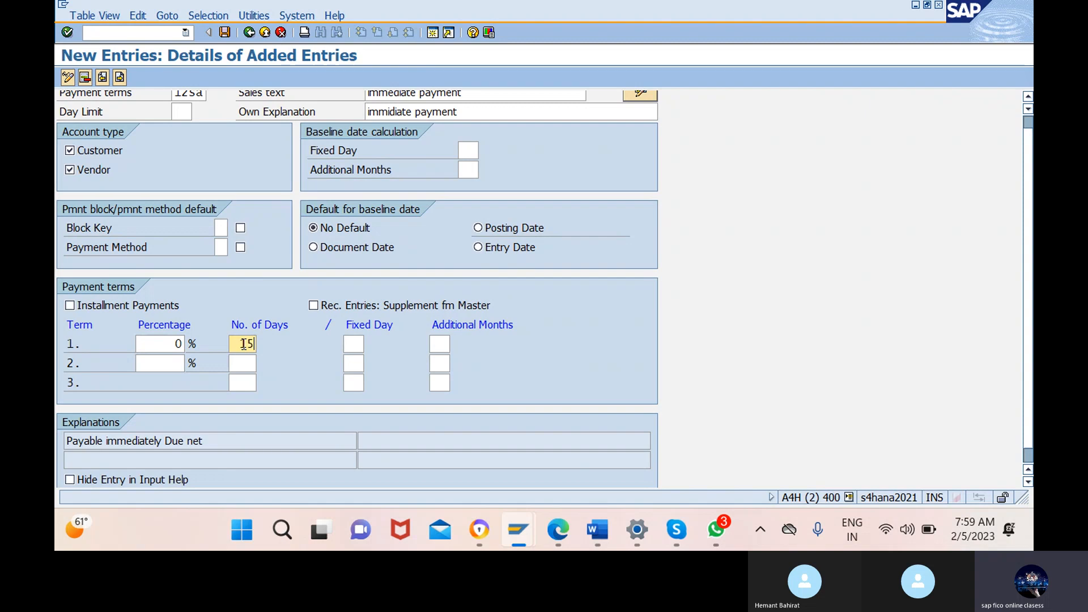
click(162, 363)
text(0)
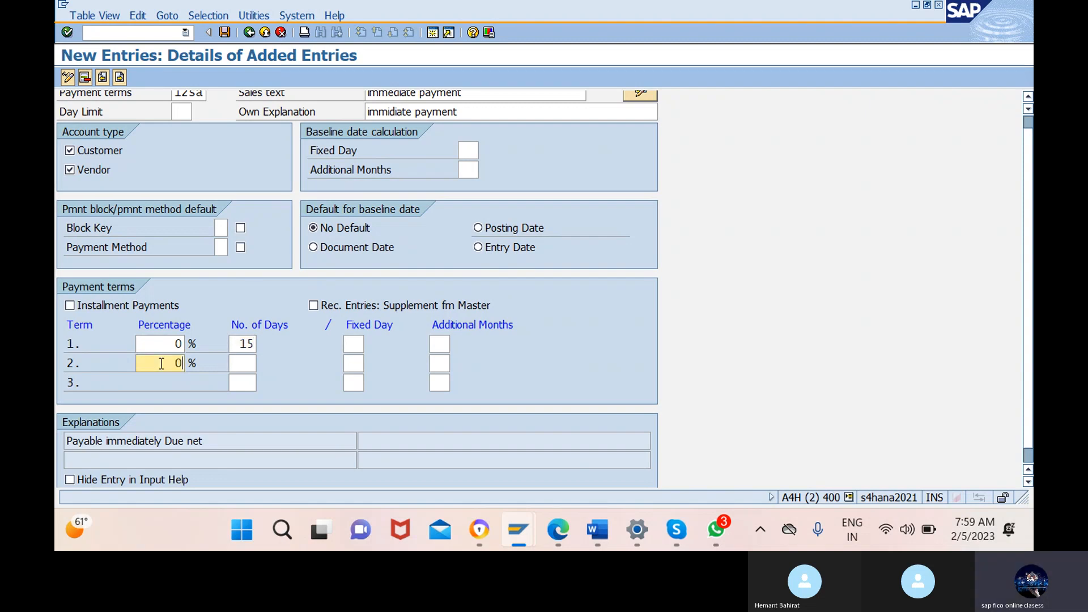
click(243, 364)
text(30)
click(244, 383)
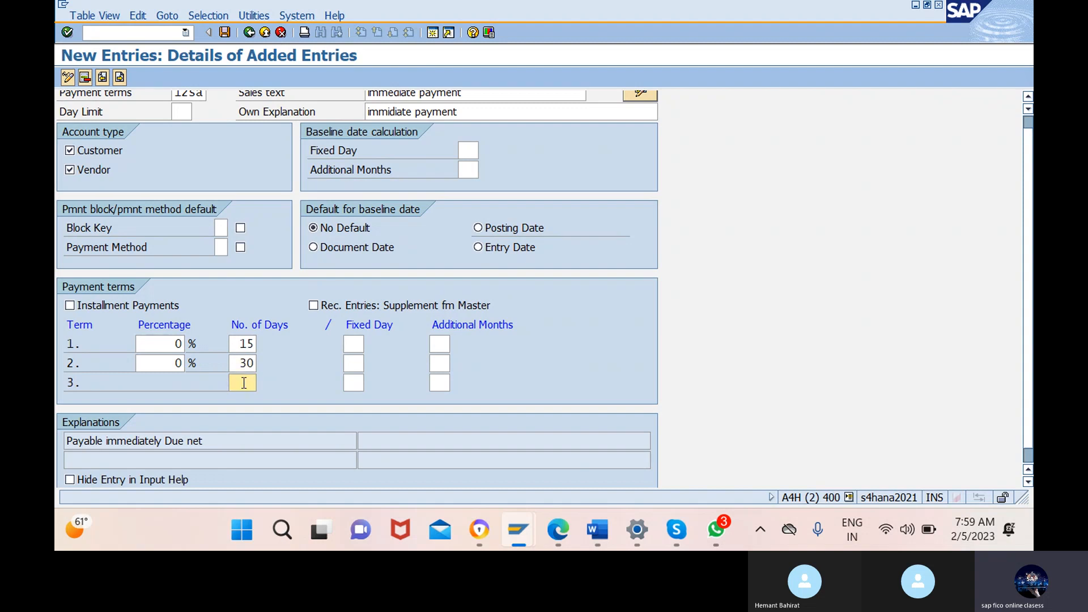
text(45)
Set the default baseline date to Document Date and try to save the payment terms entry.
scroll(303, 328, up, 1)
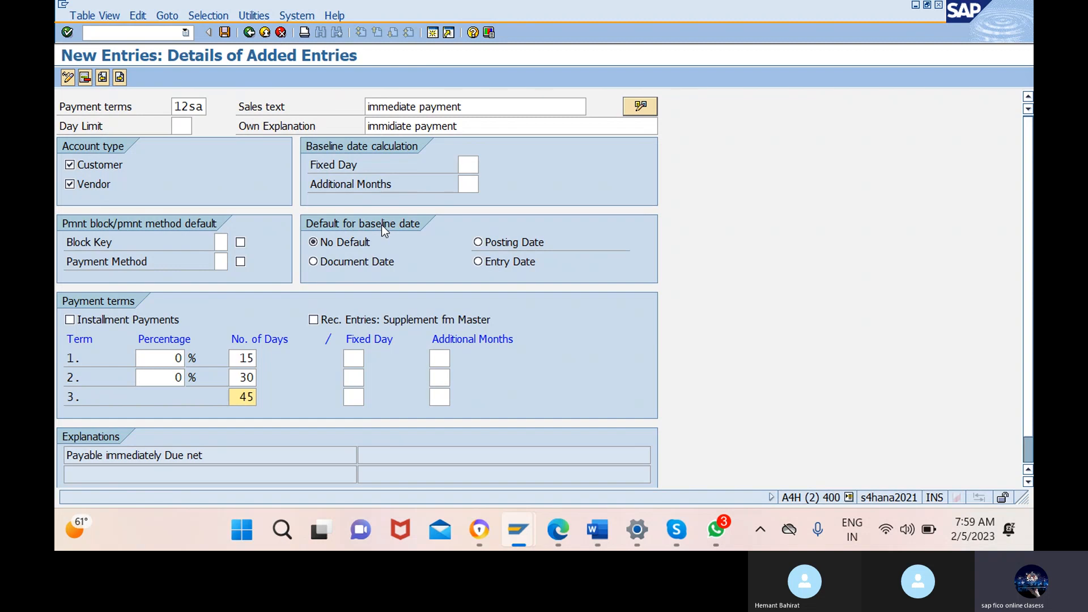
click(312, 262)
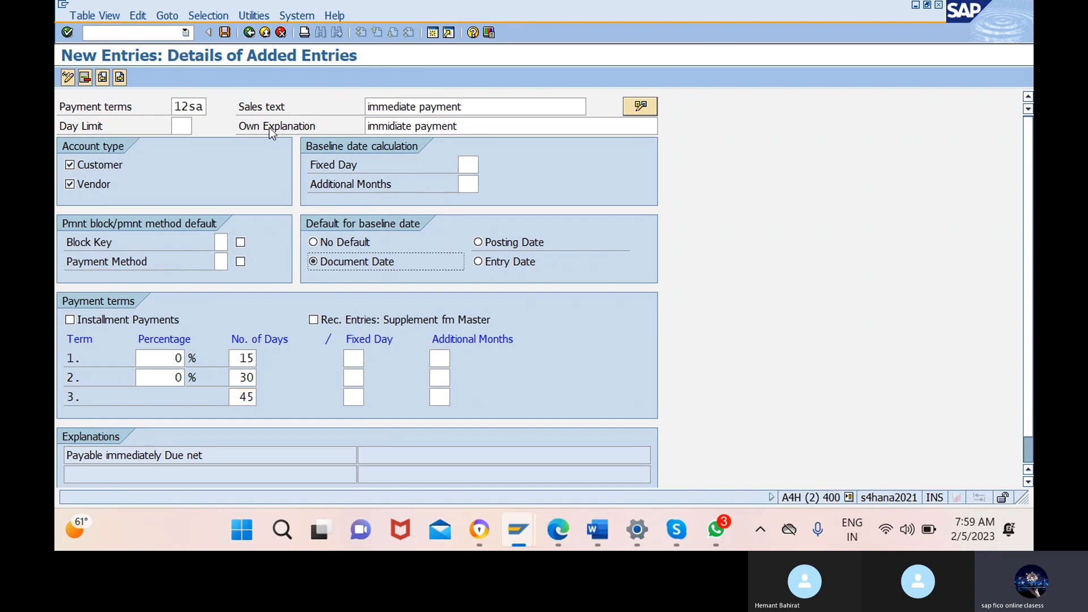
click(225, 33)
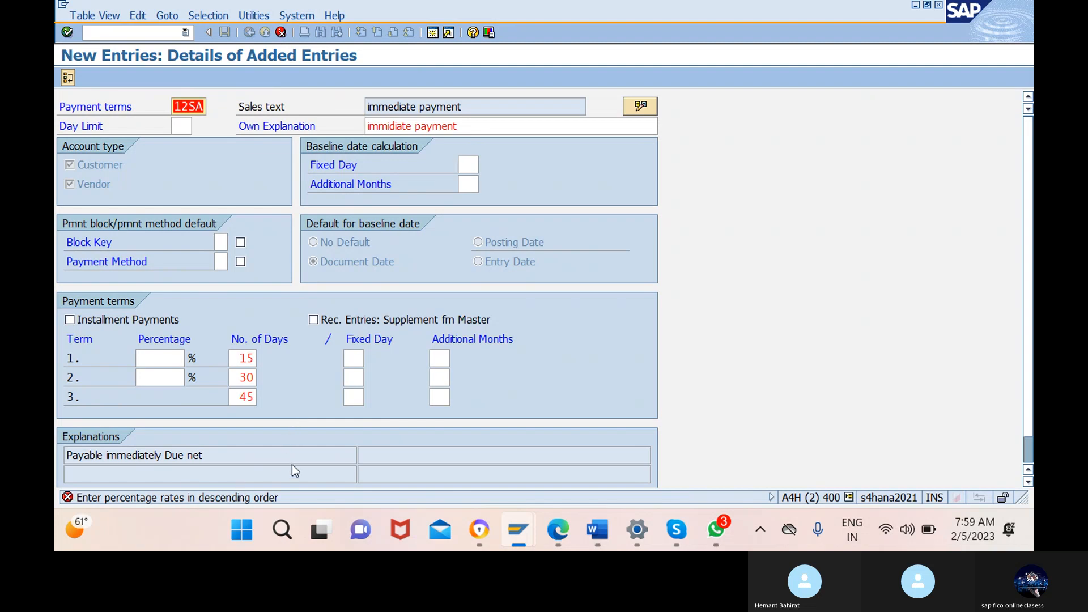
Set the discount percentage to 1 for the first term and 2 for the second term, and check the entry.
scroll(291, 464, down, 1)
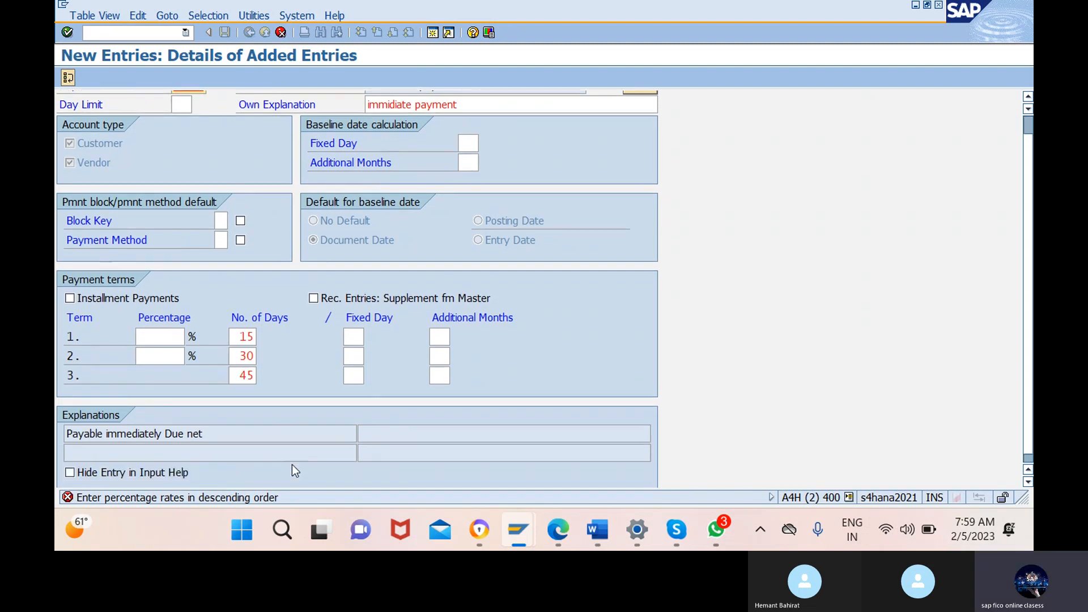
click(166, 341)
scroll(324, 346, up, 1)
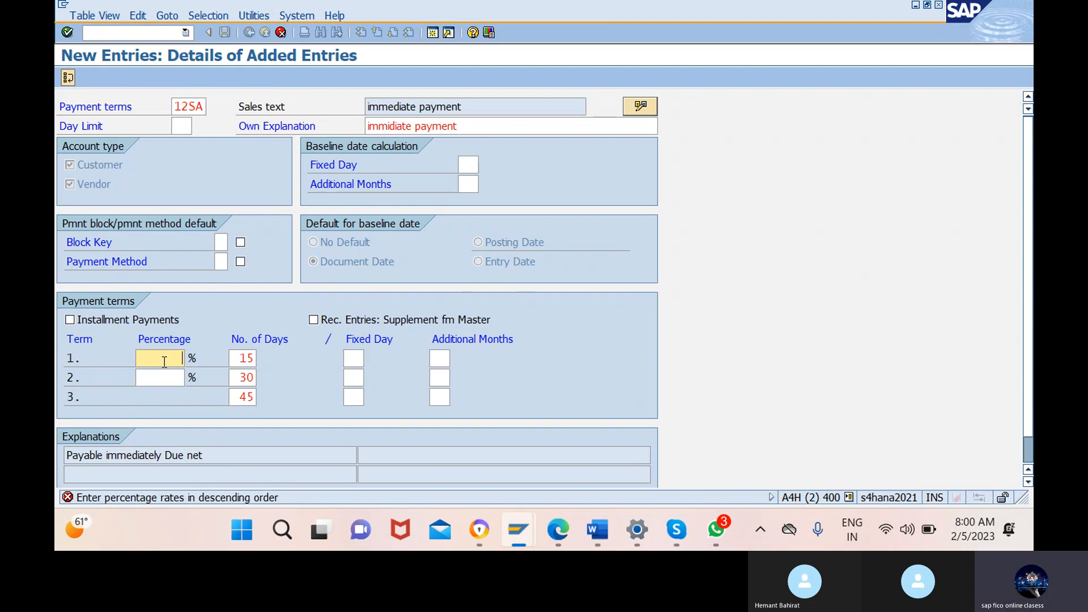
text(1)
click(161, 377)
text(2)
key(Return)
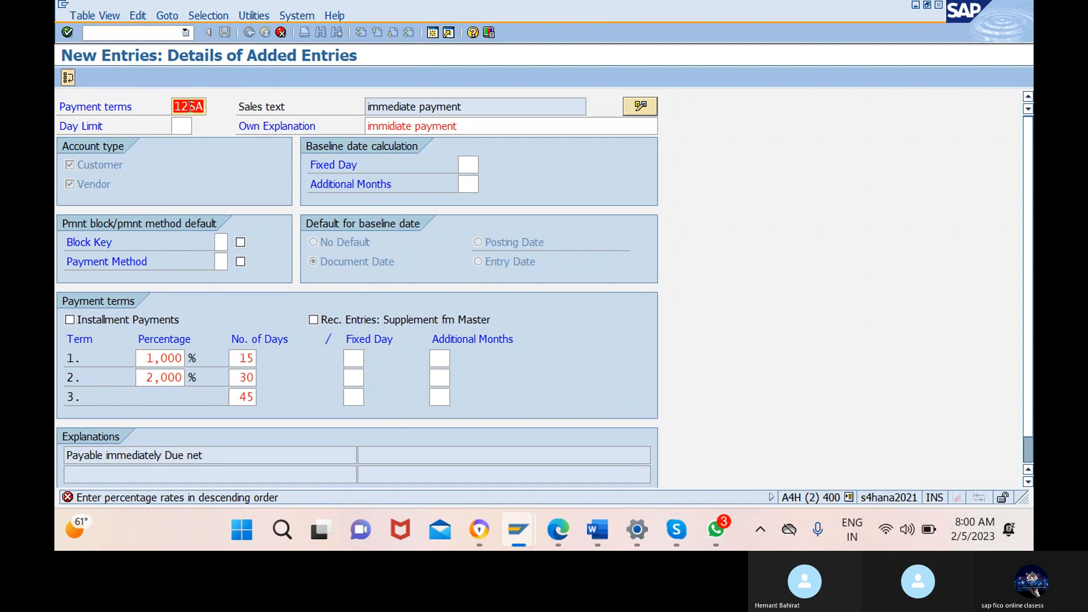
key(Return)
drag(513, 126, 336, 145)
text(i)
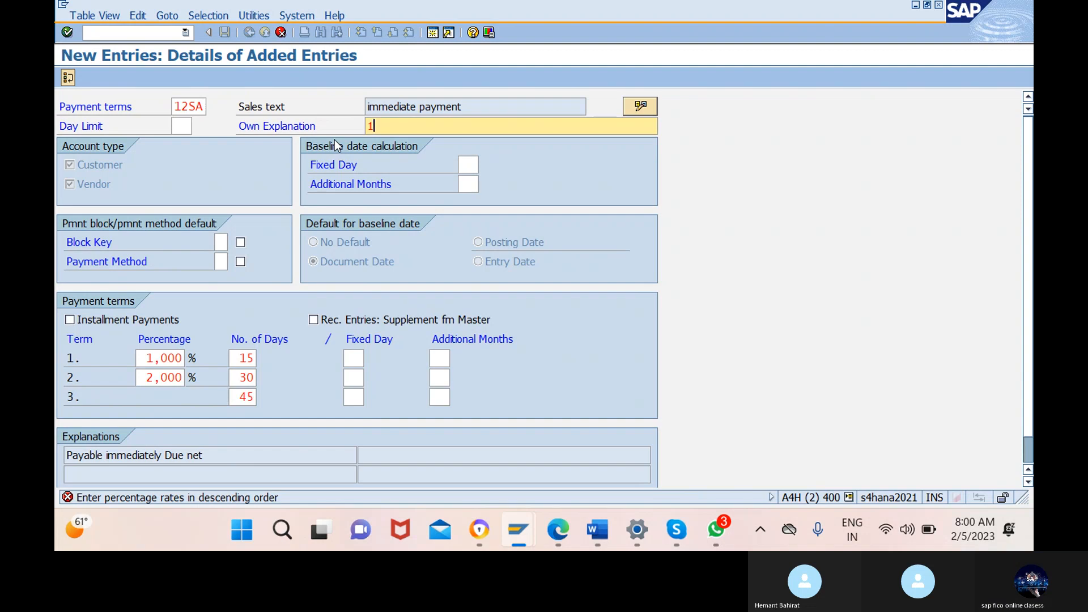
text(%)
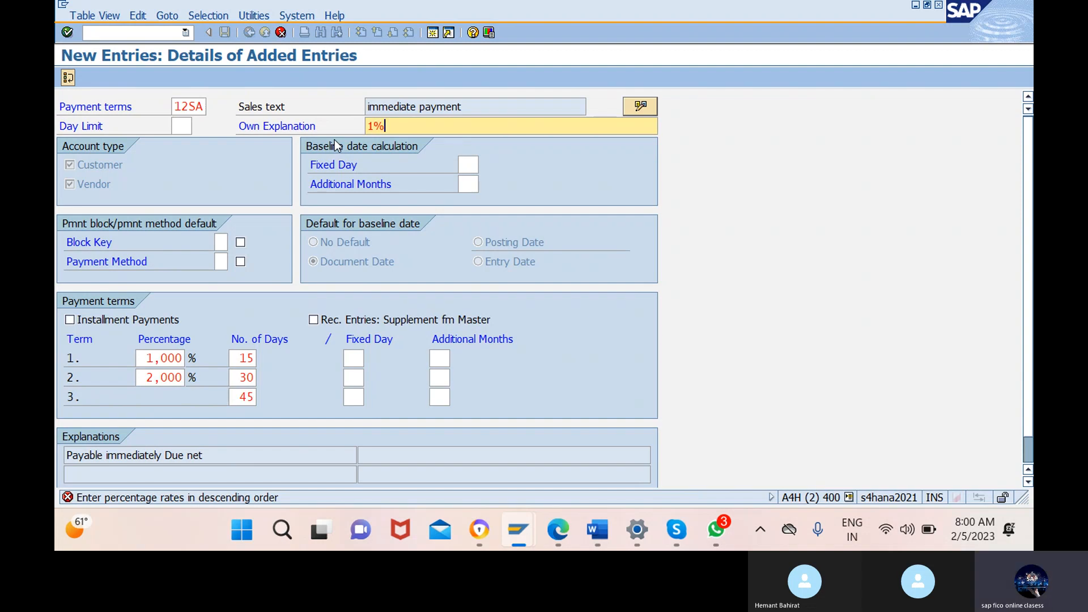
text(@15d,2%@30,)%)
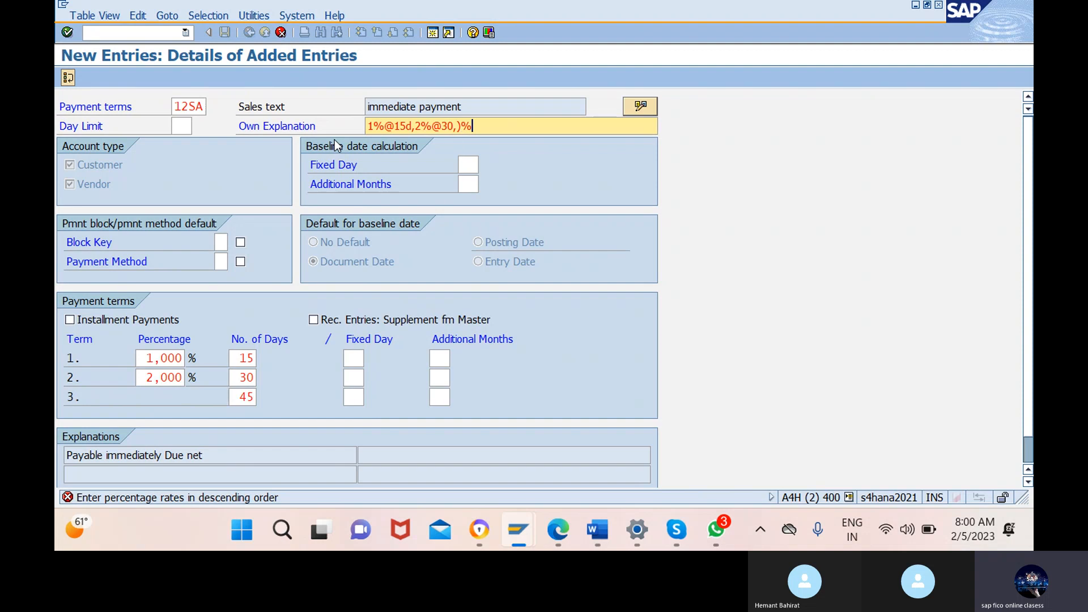
text(@)
click(462, 125)
key(BackSpace)
text(0)
click(495, 127)
text(45d)
key(Return)
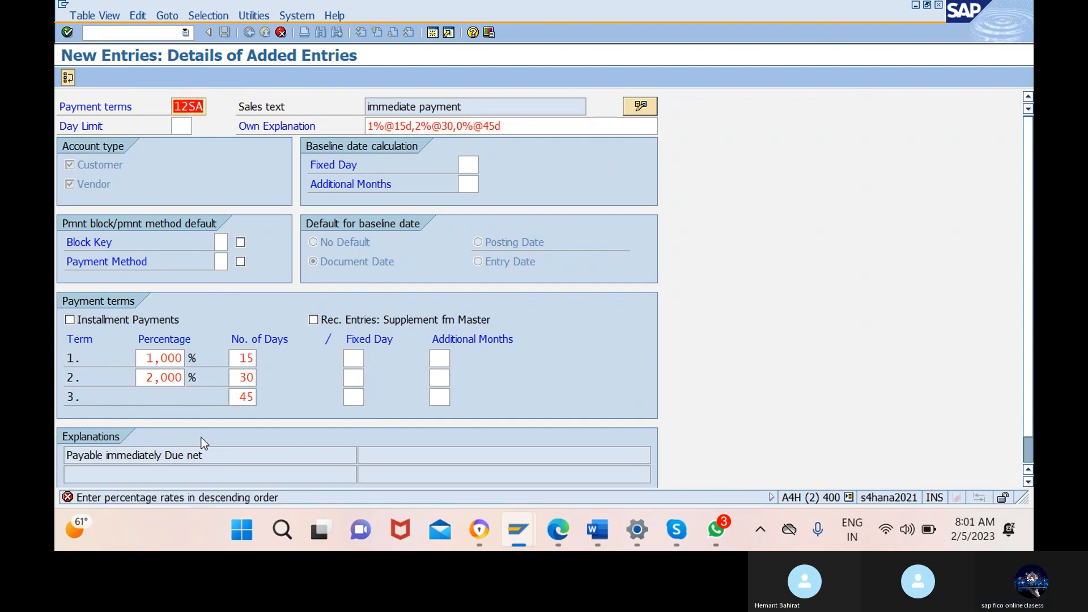
scroll(202, 442, down, 1)
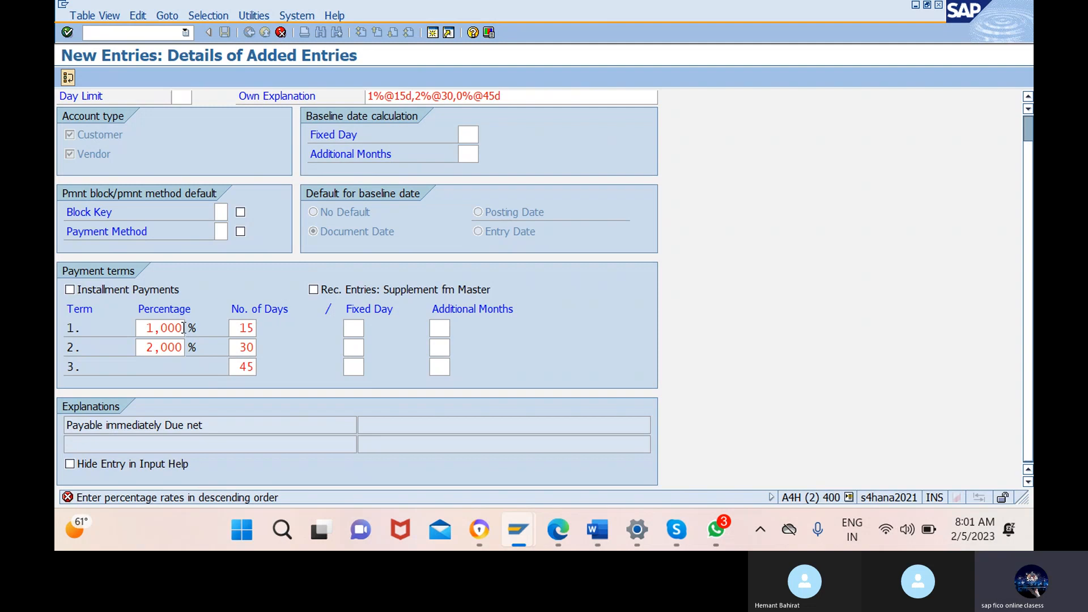
Set the percentage of the first payment term, due in 15 days, to 2.
drag(184, 327, 161, 328)
key(BackSpace)
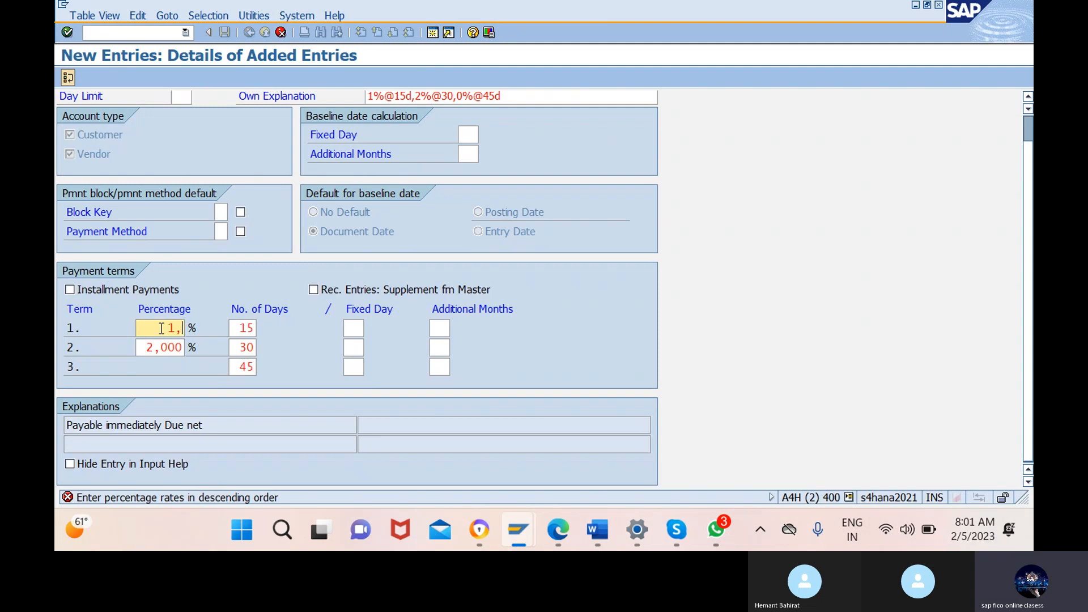
key(BackSpace)
text(2)
key(BackSpace)
key(BackSpace)
text(2)
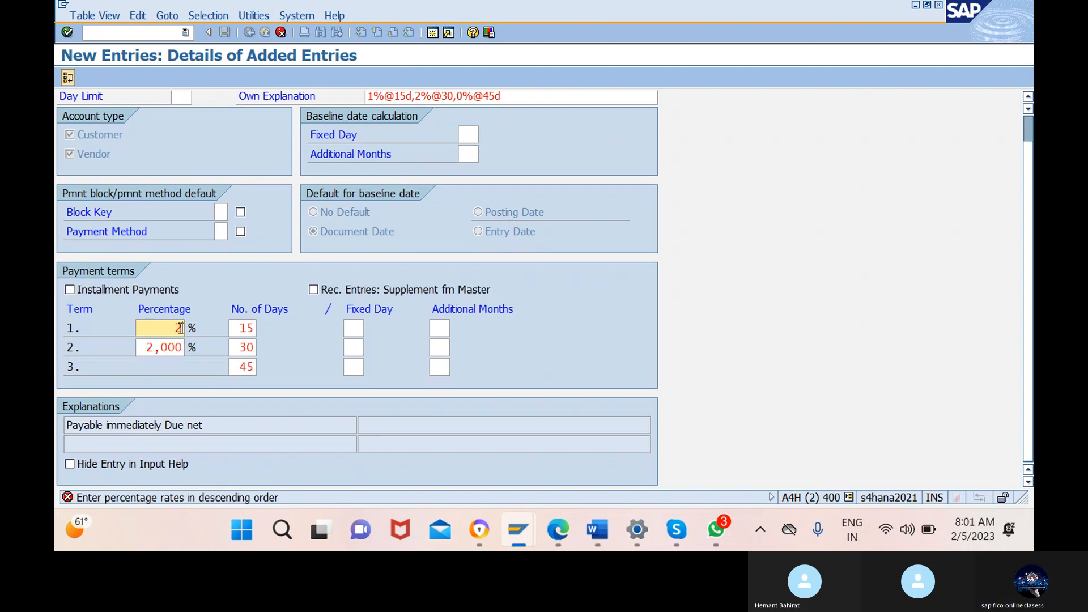
Set the percentage of the second term, due in 30 days, to 1 and save the entry to the proposed customizing request.
drag(182, 347, 161, 346)
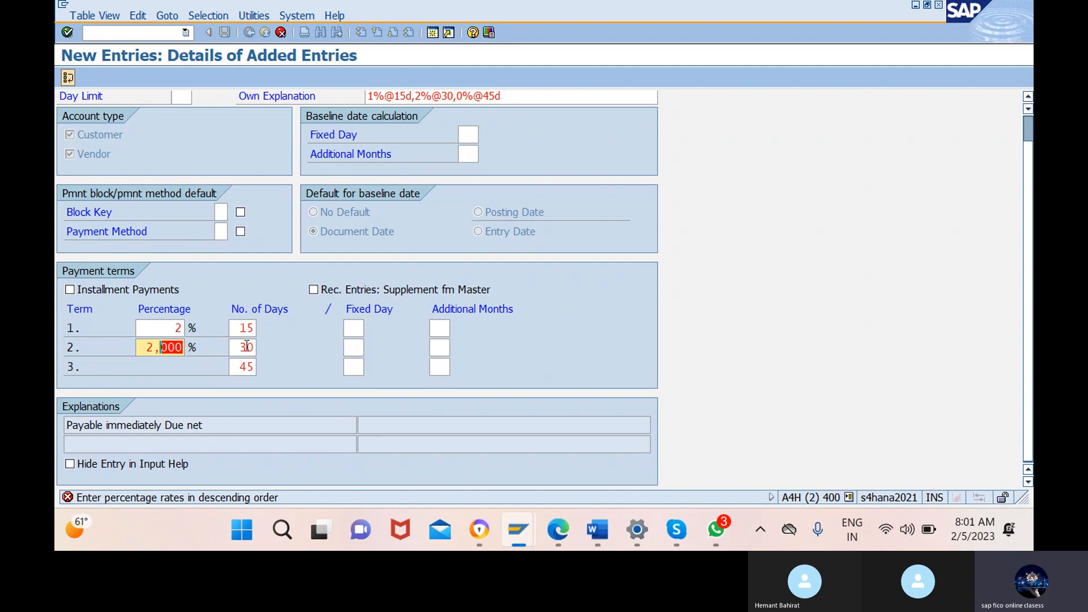
click(183, 347)
key(BackSpace)
key(BackSpace)
key(BackSpace)
key(BackSpace)
key(BackSpace)
text(1)
key(ctrl+s)
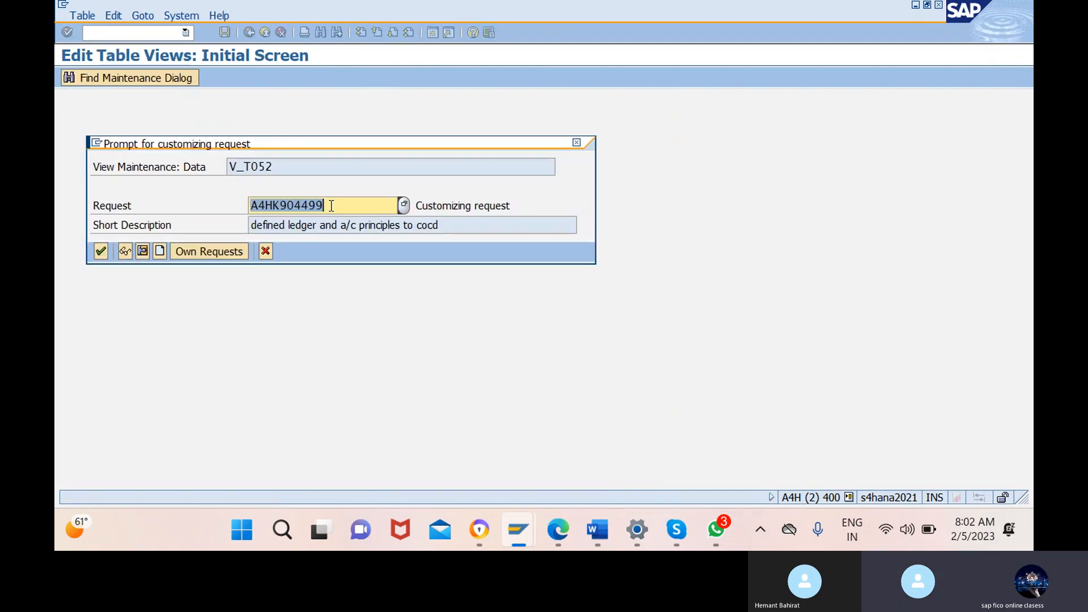
click(100, 253)
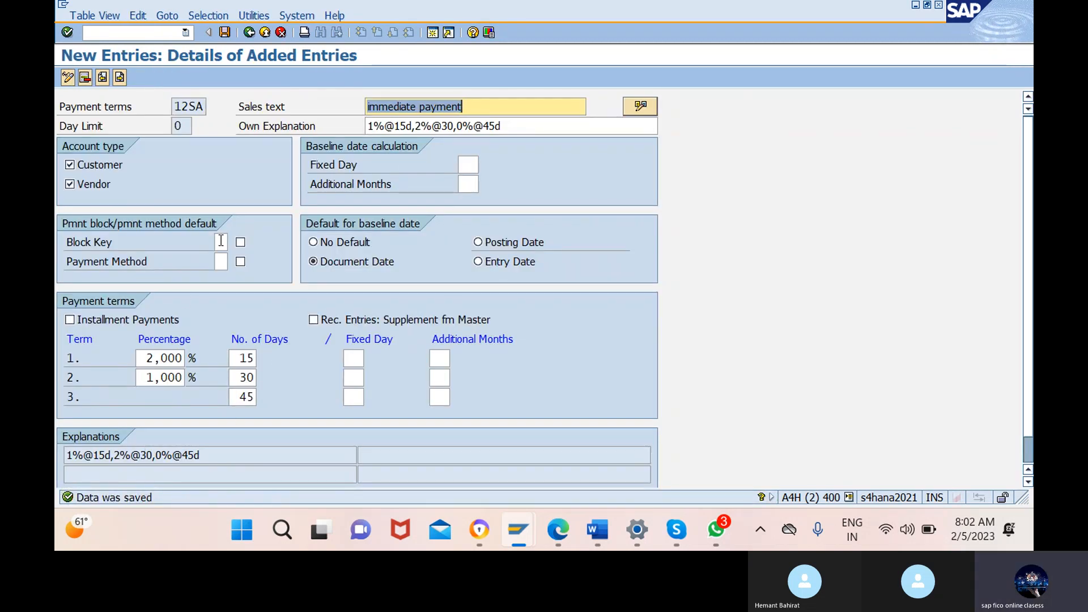
Begin the next blank payment terms entry and fill its own explanation with "immidiate payment".
click(119, 78)
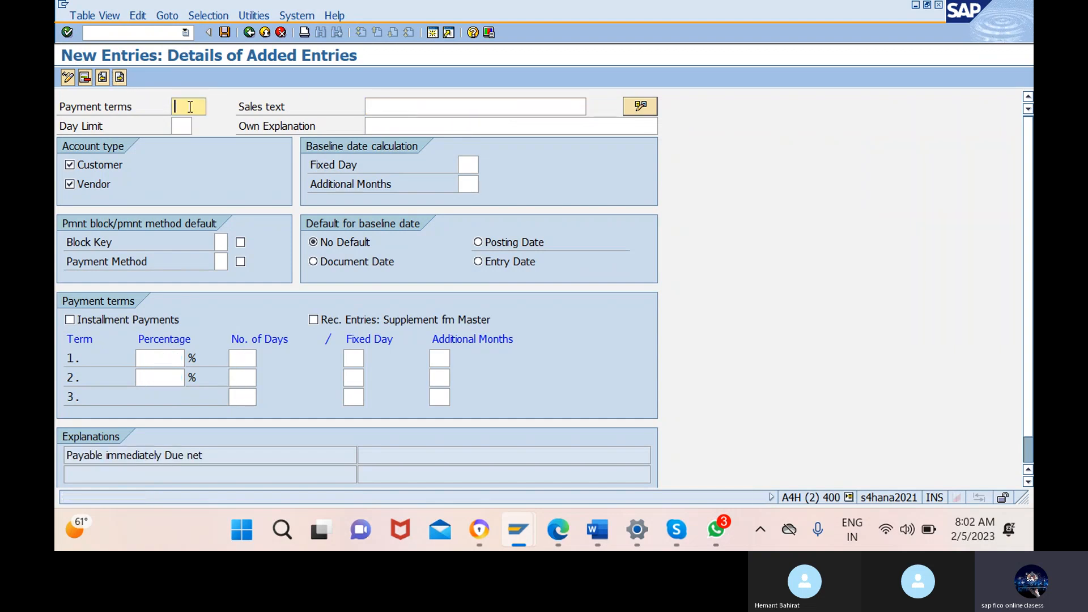
text(12)
click(189, 123)
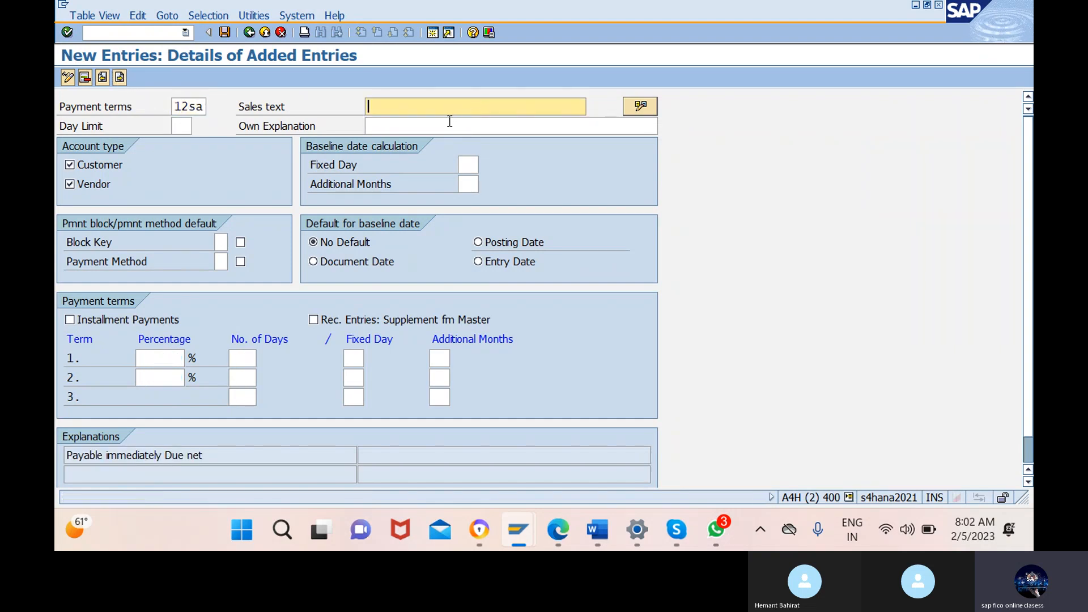
click(512, 126)
text(o)
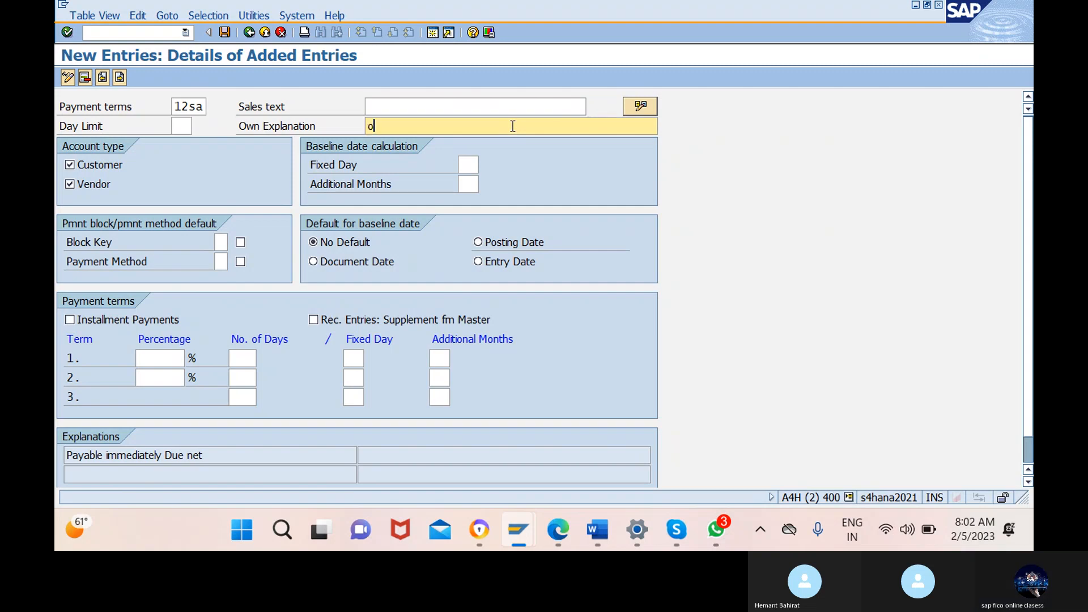
key(BackSpace)
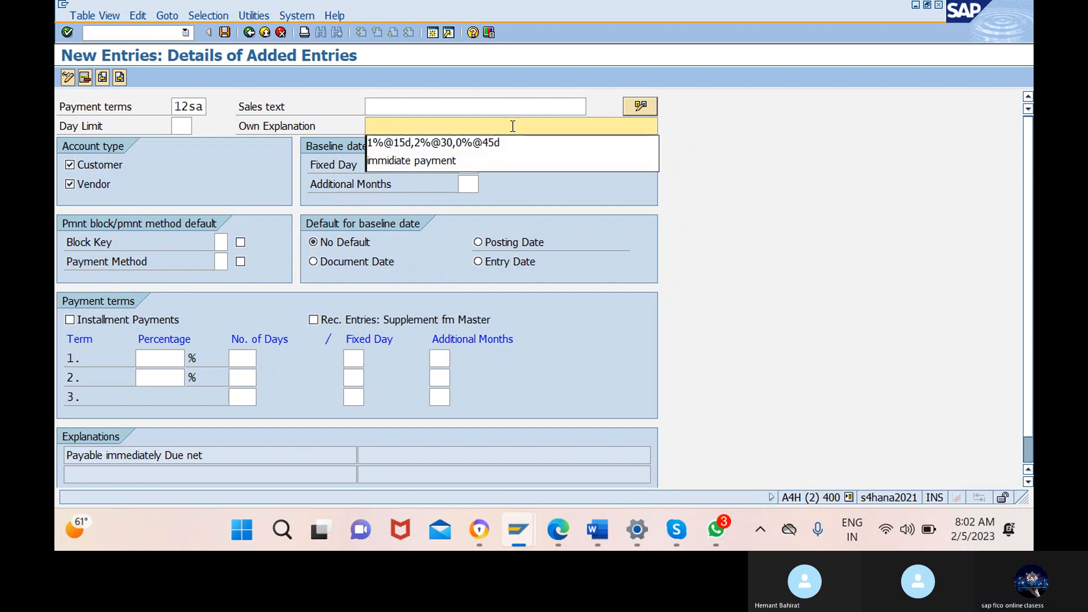
click(494, 170)
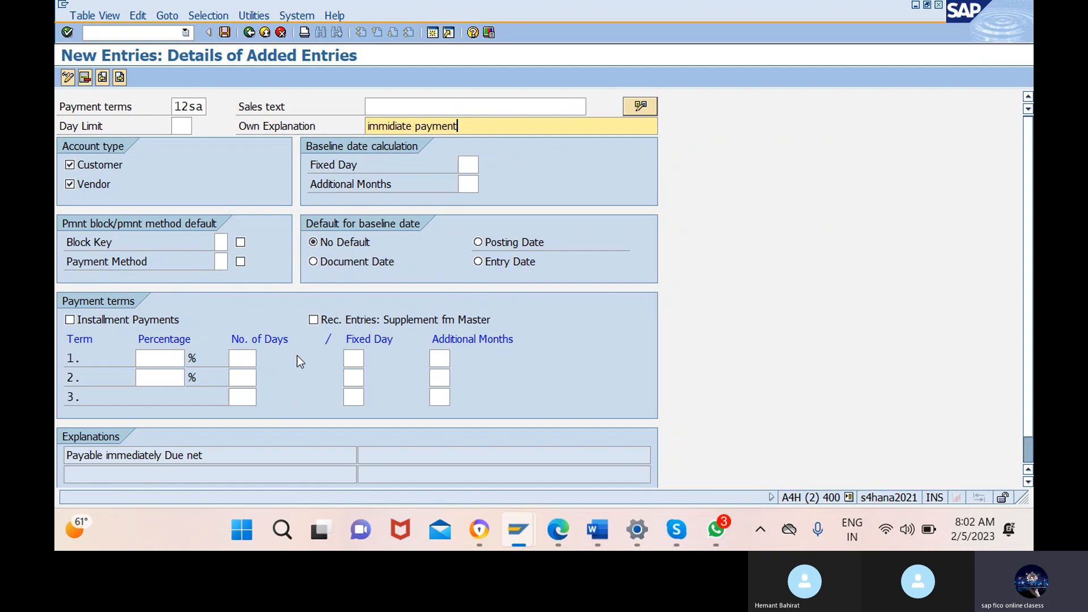
Set the new entry's payment terms key to 13SA and save it.
click(190, 107)
key(BackSpace)
text(3SA)
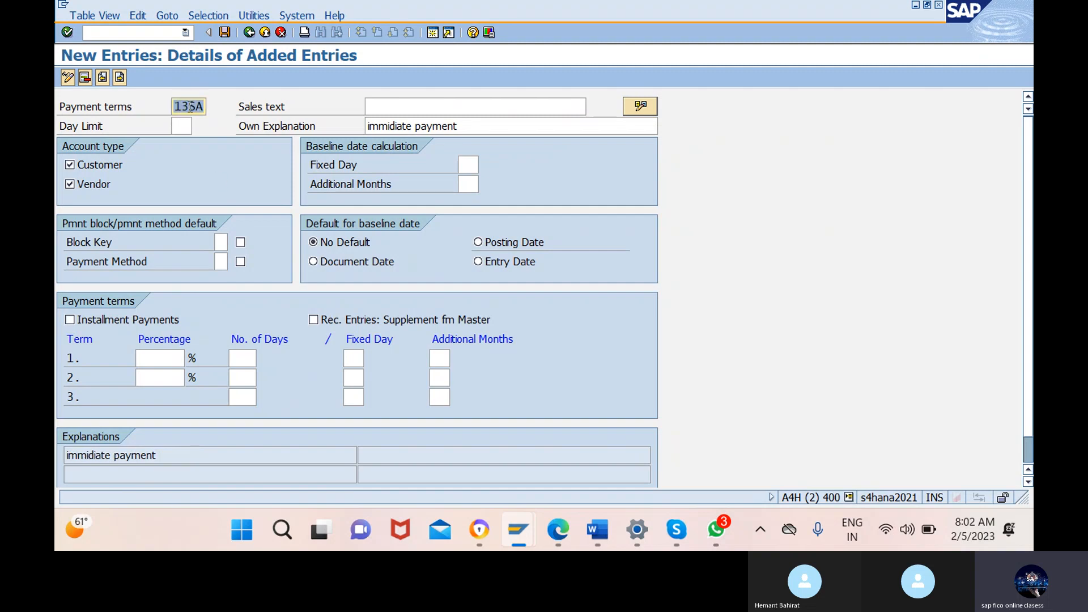
key(Return)
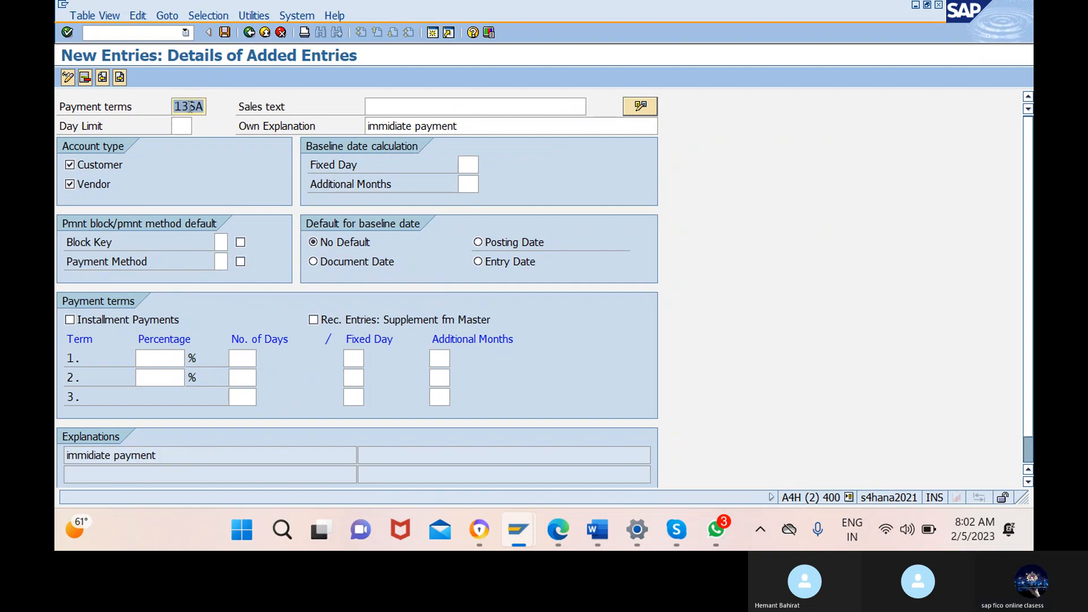
click(225, 33)
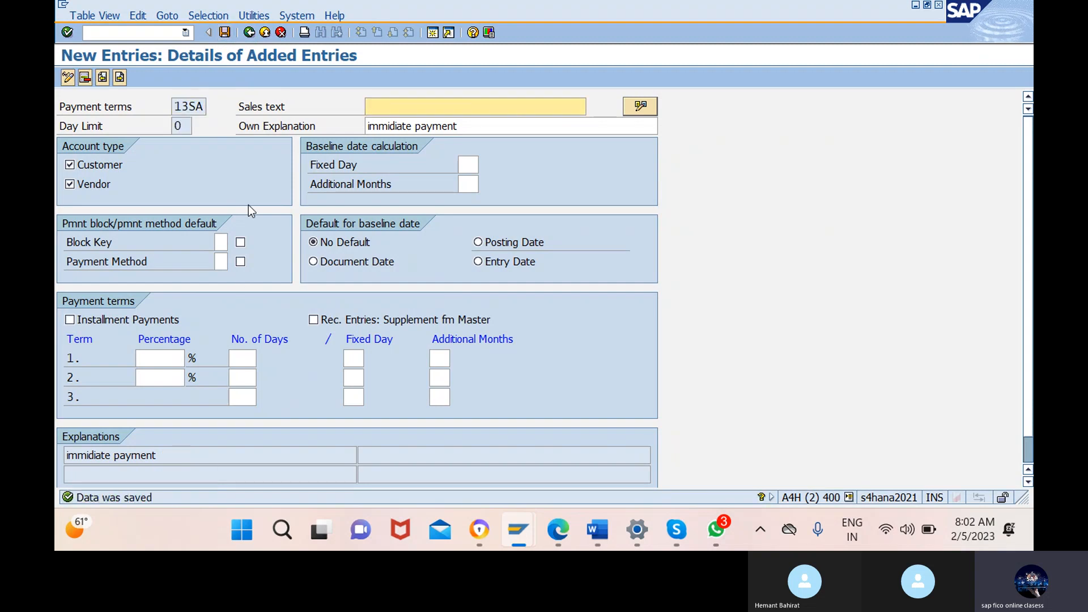
Check the 12SA and 13SA entries in the overview of added entries, then exit the payment terms maintenance.
click(247, 36)
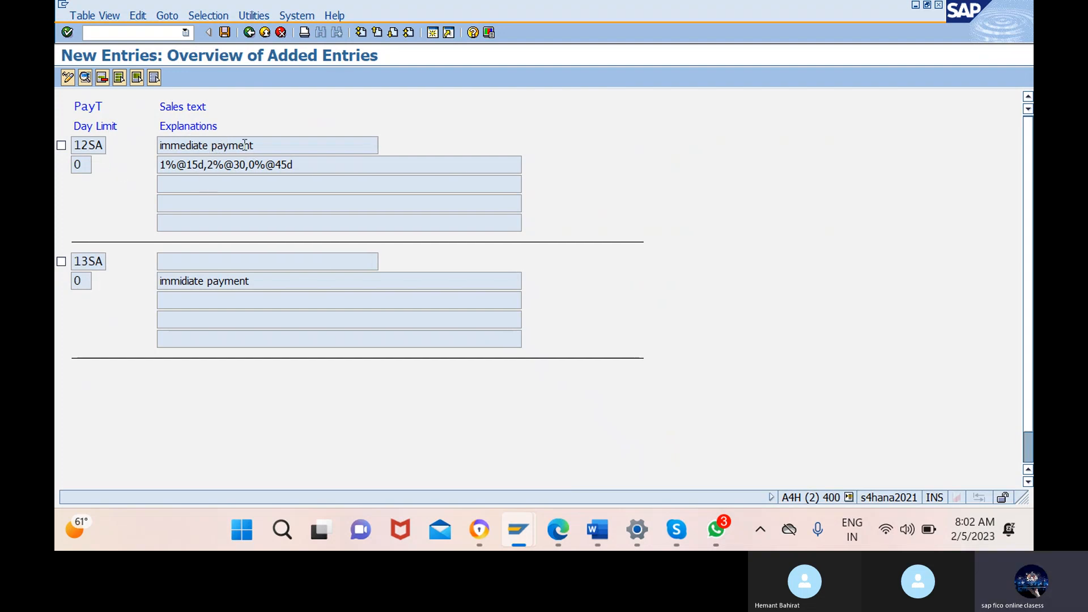
click(60, 145)
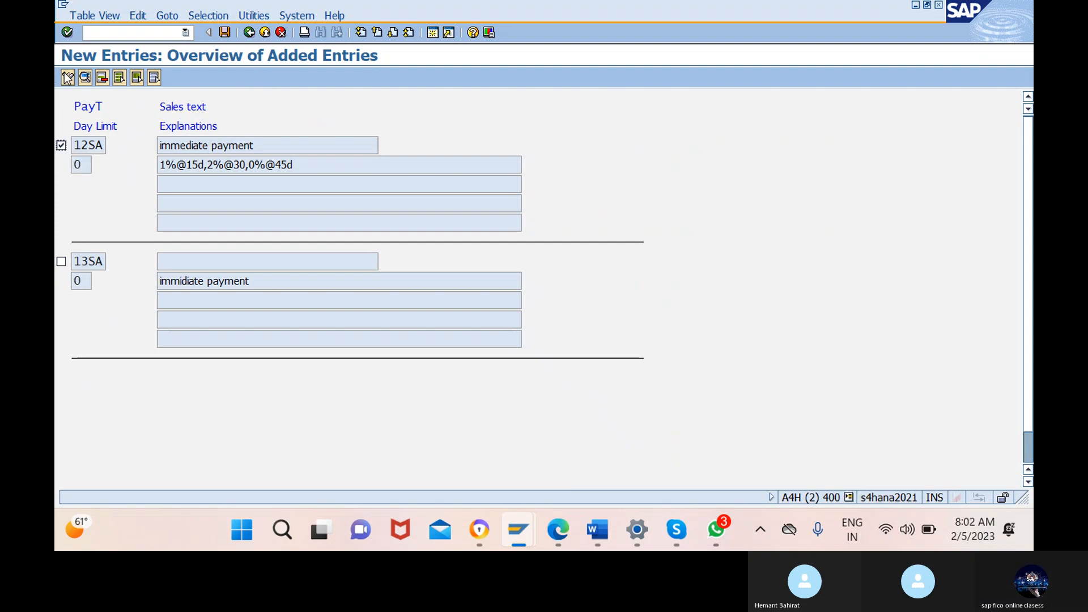
click(67, 78)
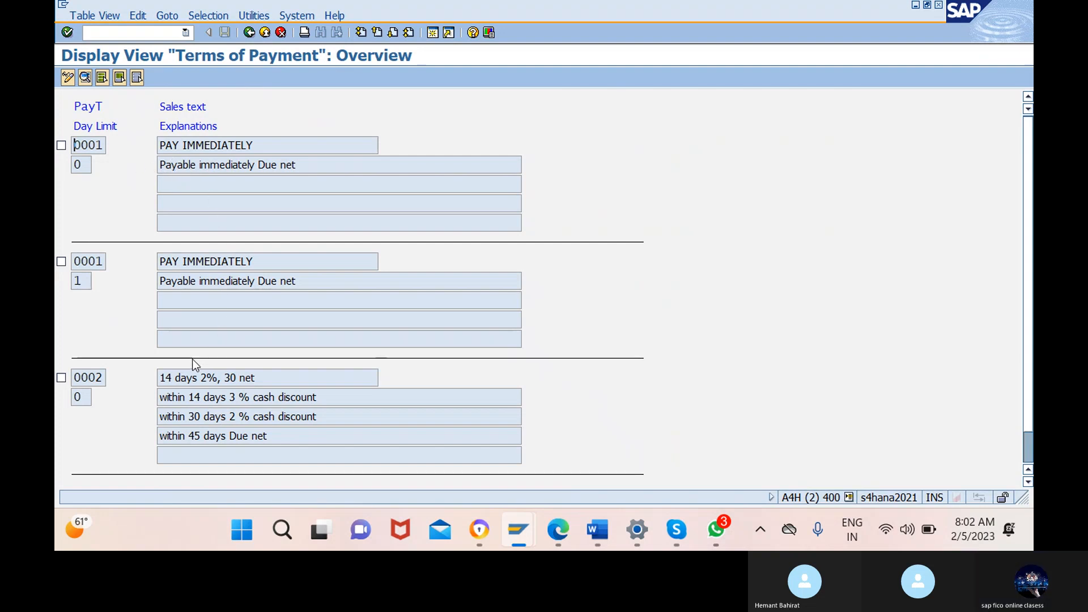
click(253, 32)
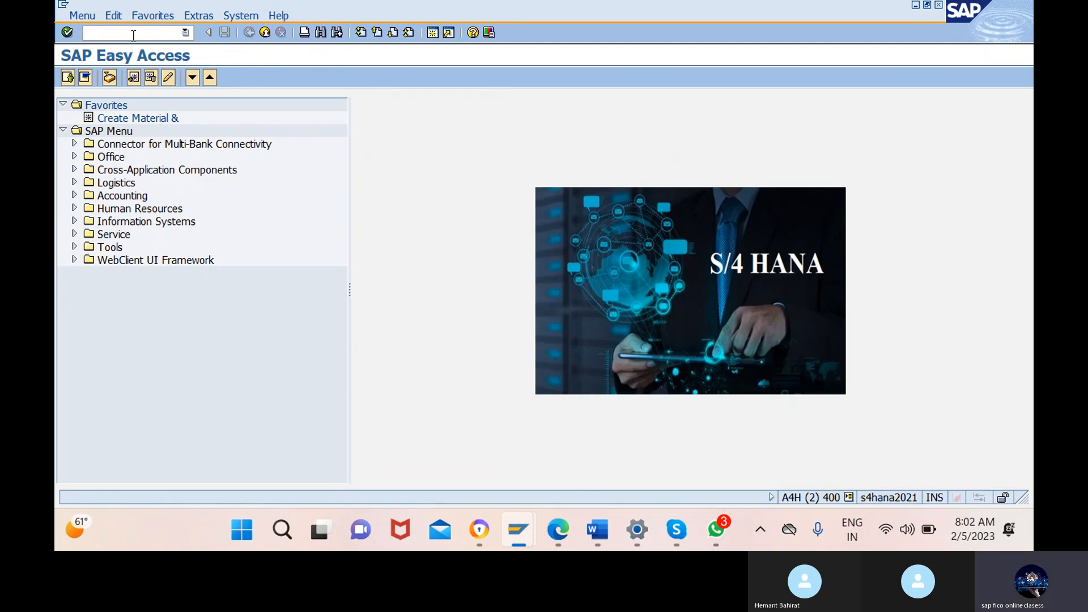
Open transaction OBB8 and position the terms of payment list at key 12SA.
text(obb8)
key(Return)
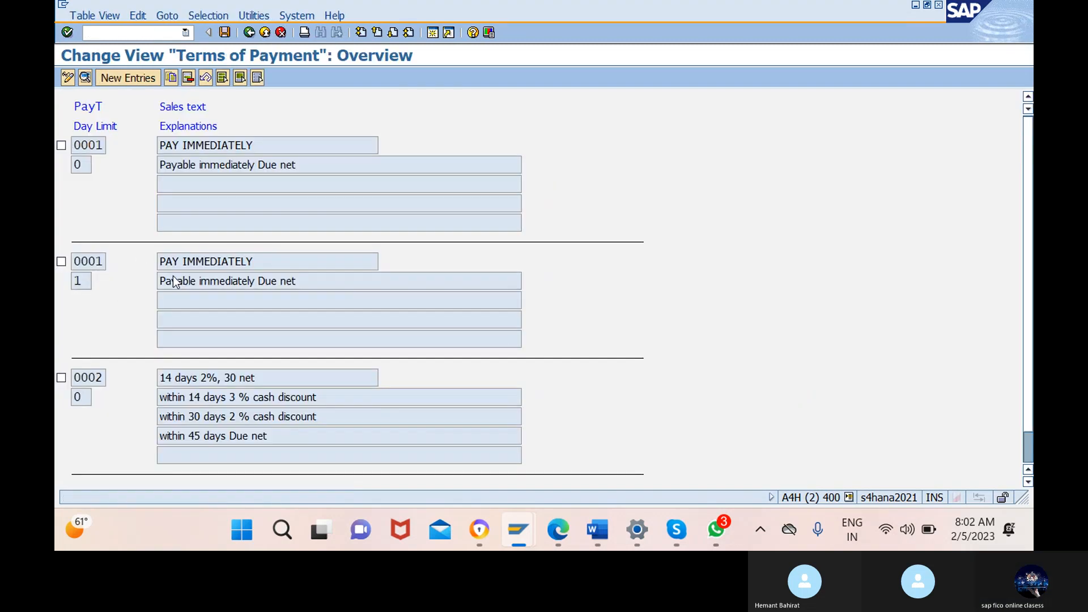
scroll(180, 341, down, 1)
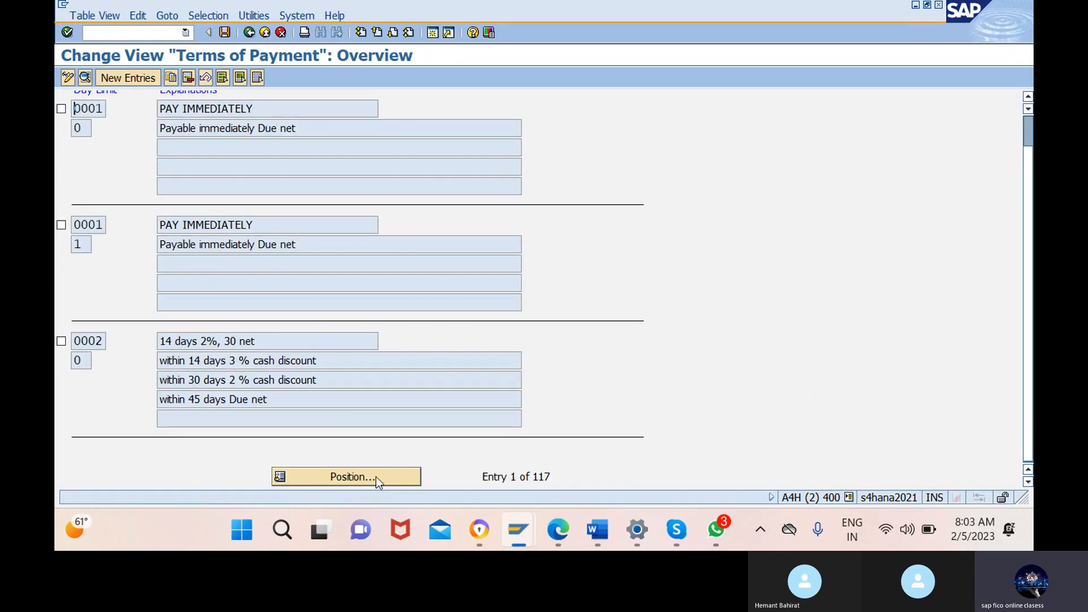
click(346, 477)
text(1)
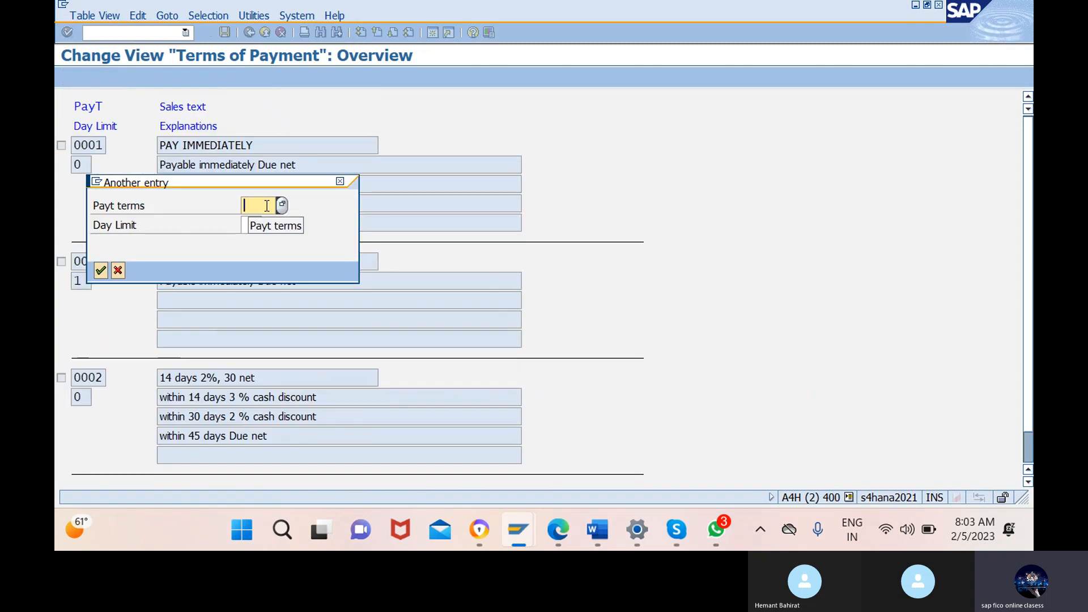
text(2sa)
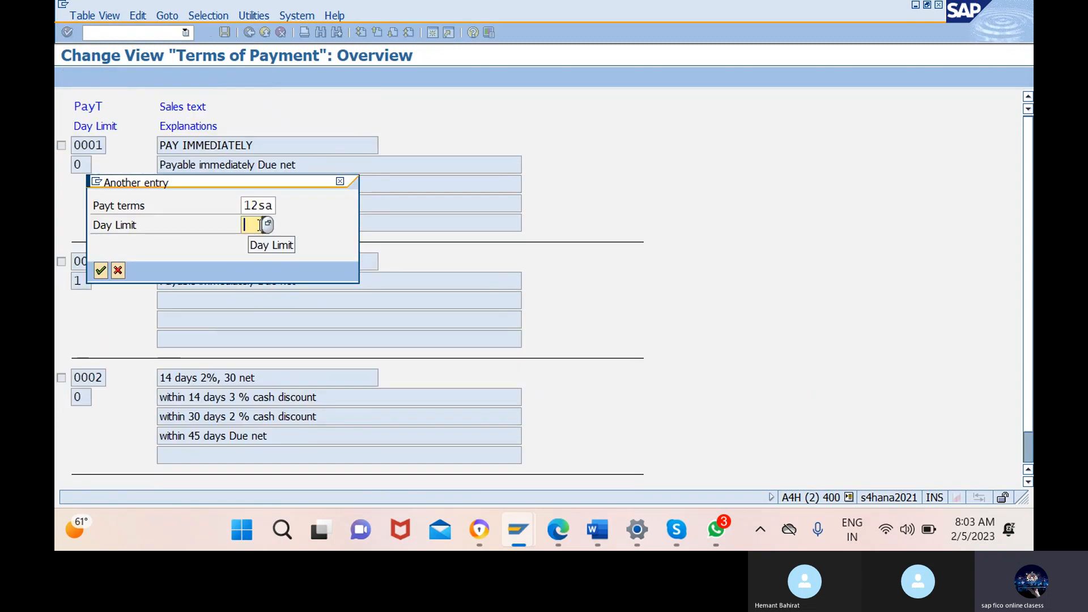
key(Return)
Change the sales text of payment terms 12SA to "vendor payment" and save it to the proposed customizing request.
click(269, 146)
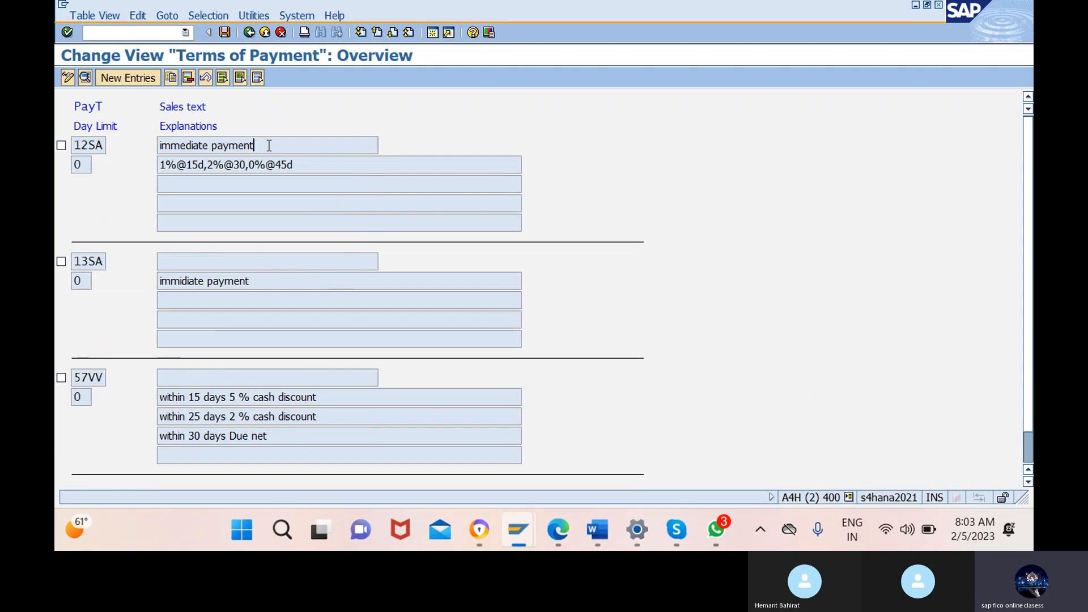
double_click(269, 146)
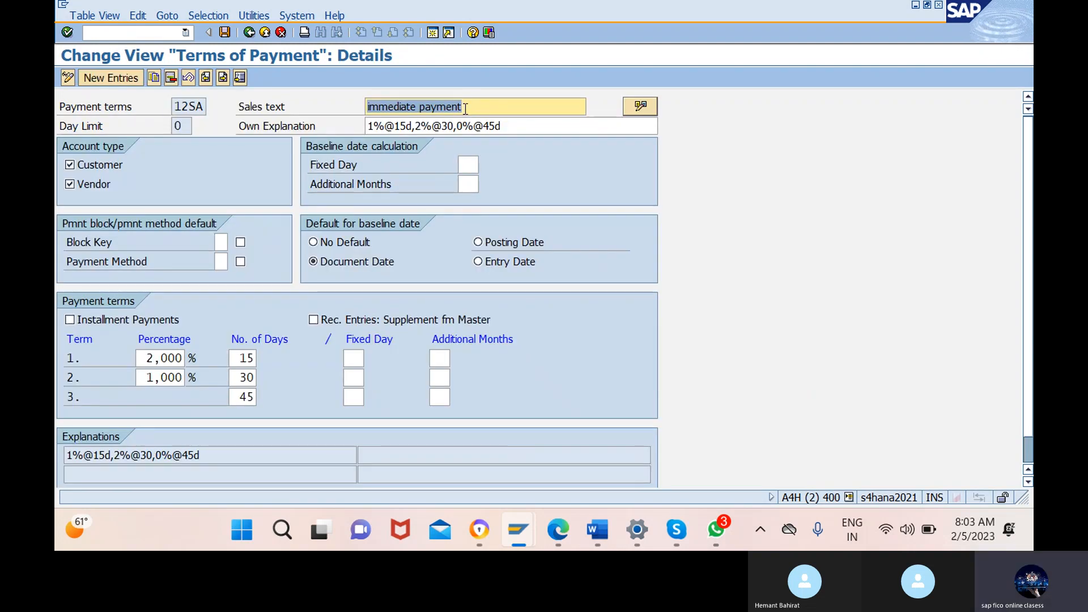
key(BackSpace)
text(veb)
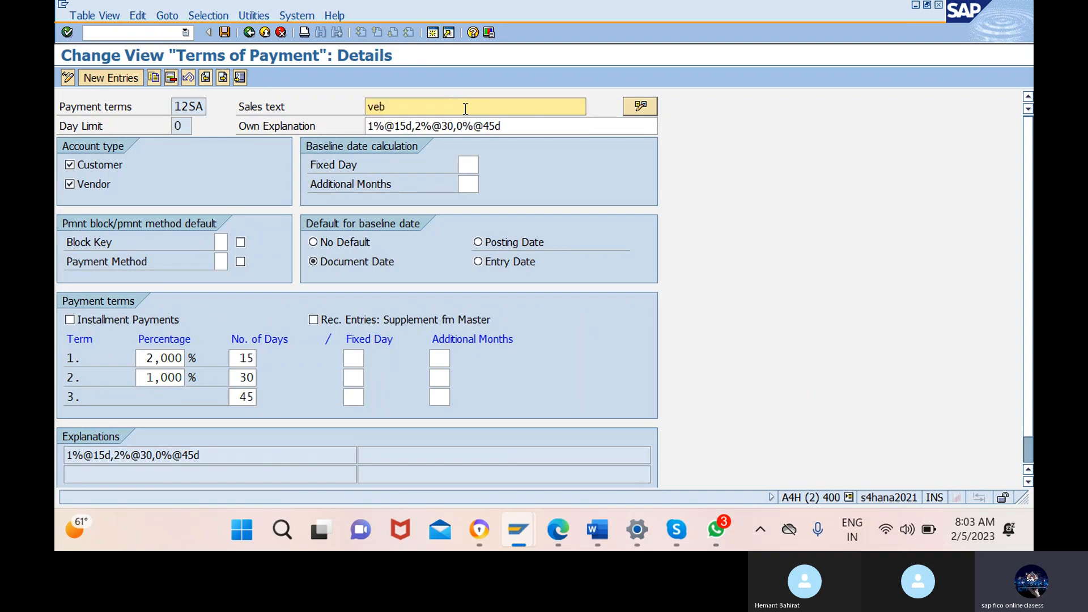
key(BackSpace)
text(ndor payment)
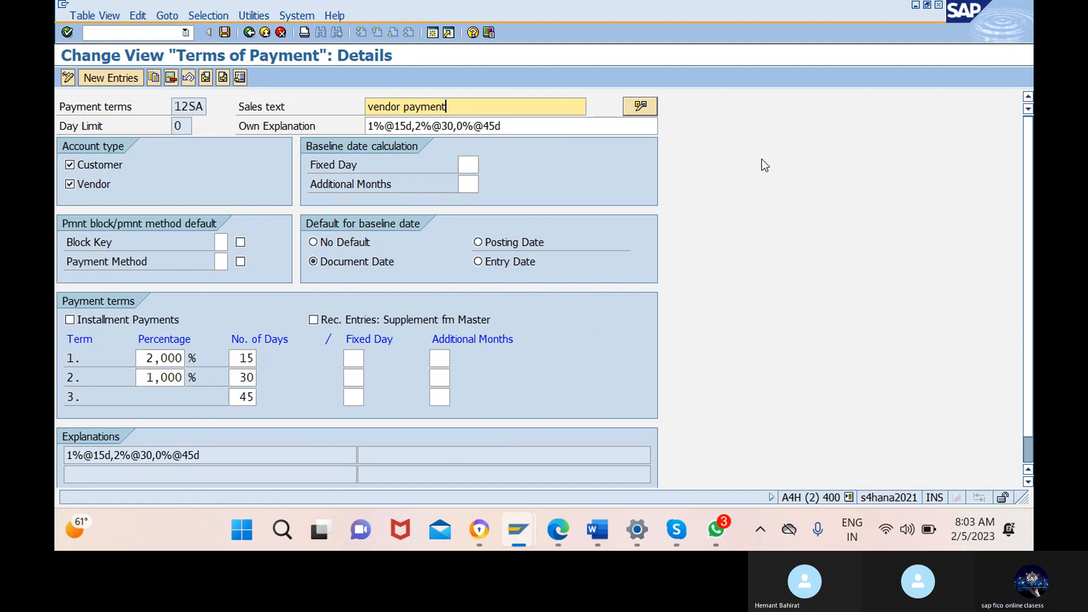
key(Return)
click(229, 33)
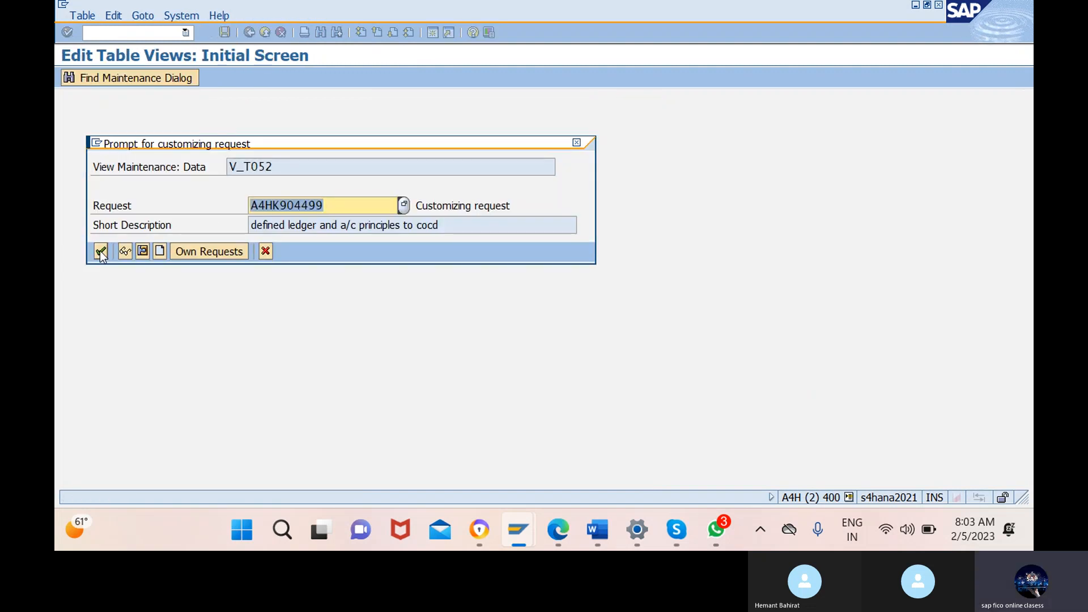
click(102, 253)
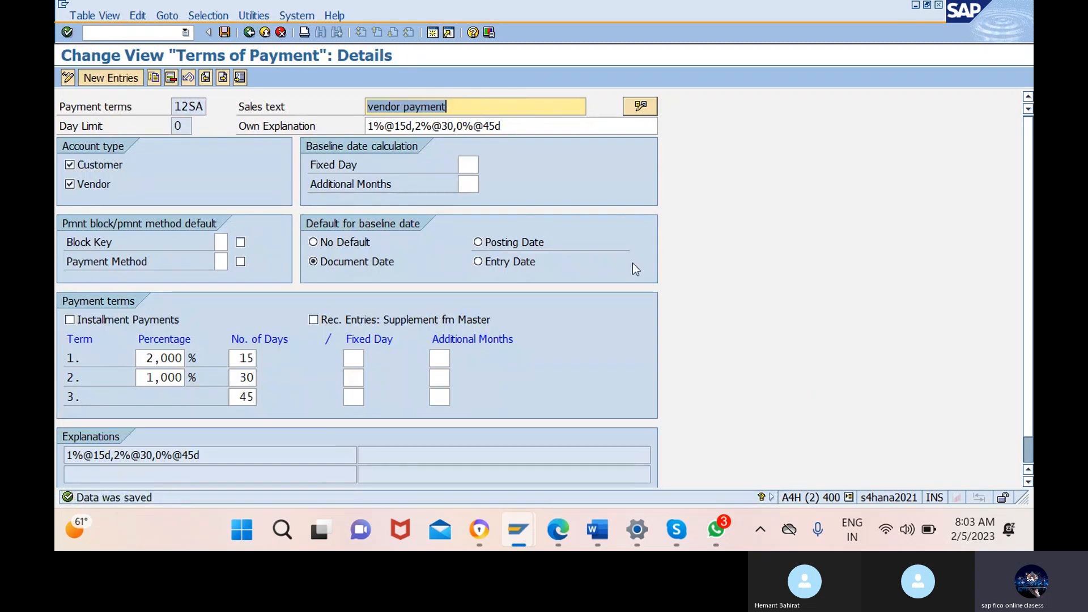
In the Change Organization session, find 13SA in the value list for the supplier's payment terms and select it.
click(513, 528)
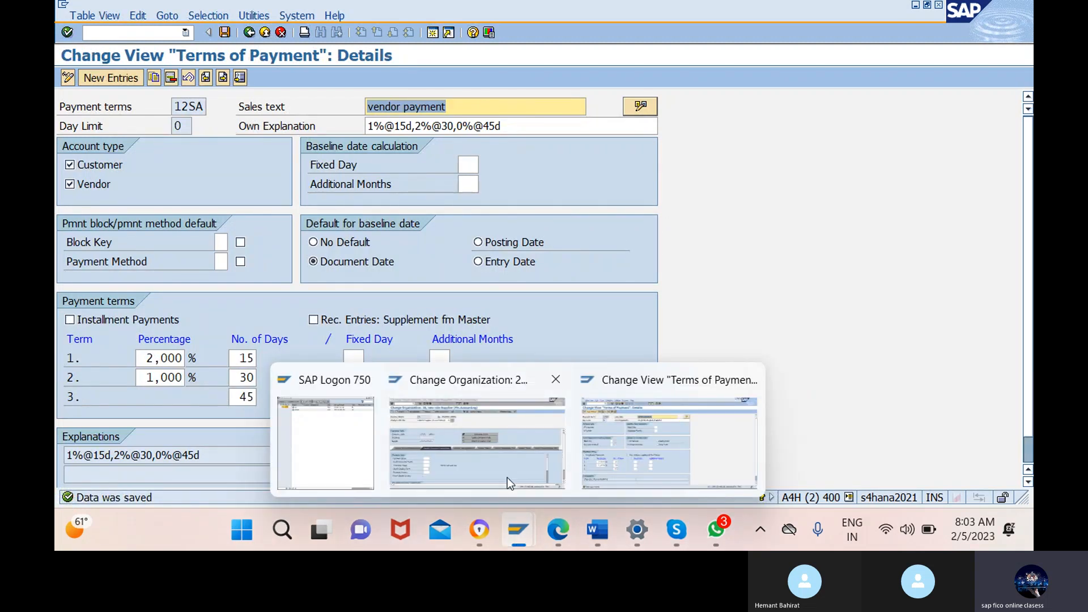
click(497, 442)
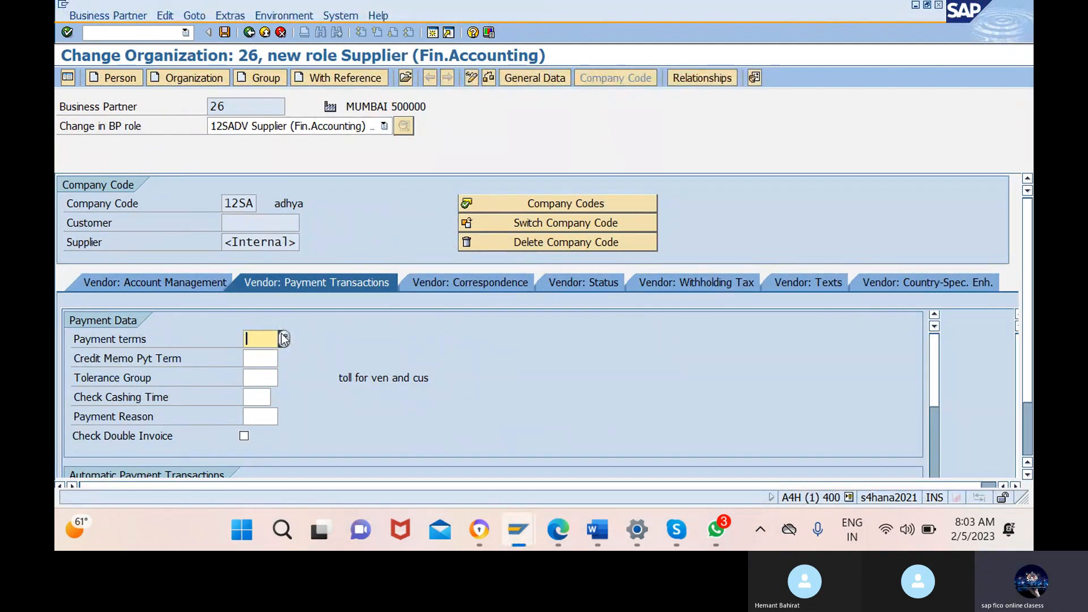
click(284, 339)
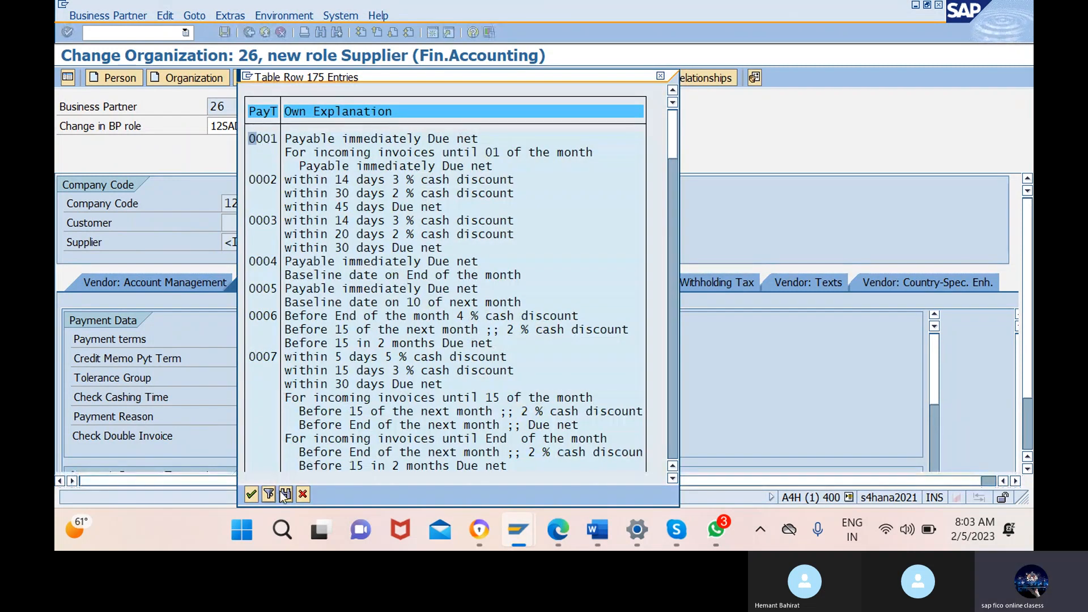
click(286, 495)
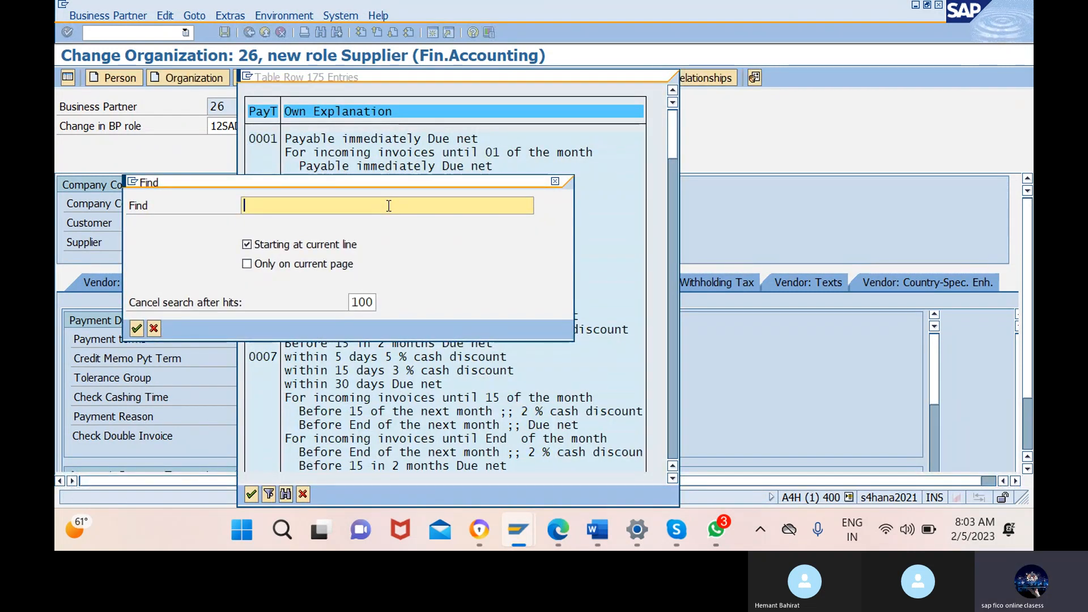
text(13sa)
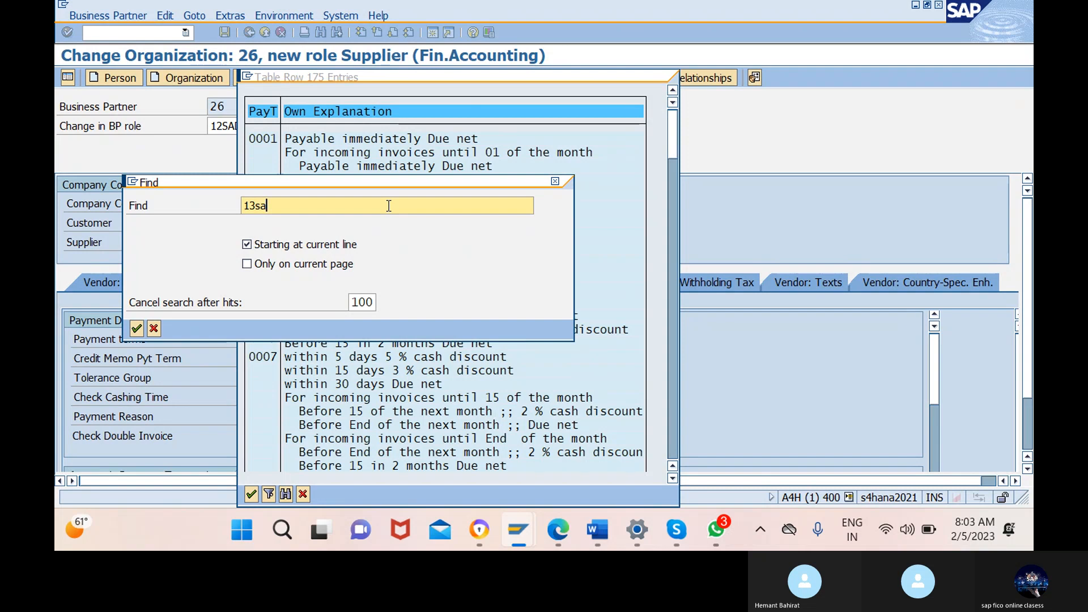
key(Return)
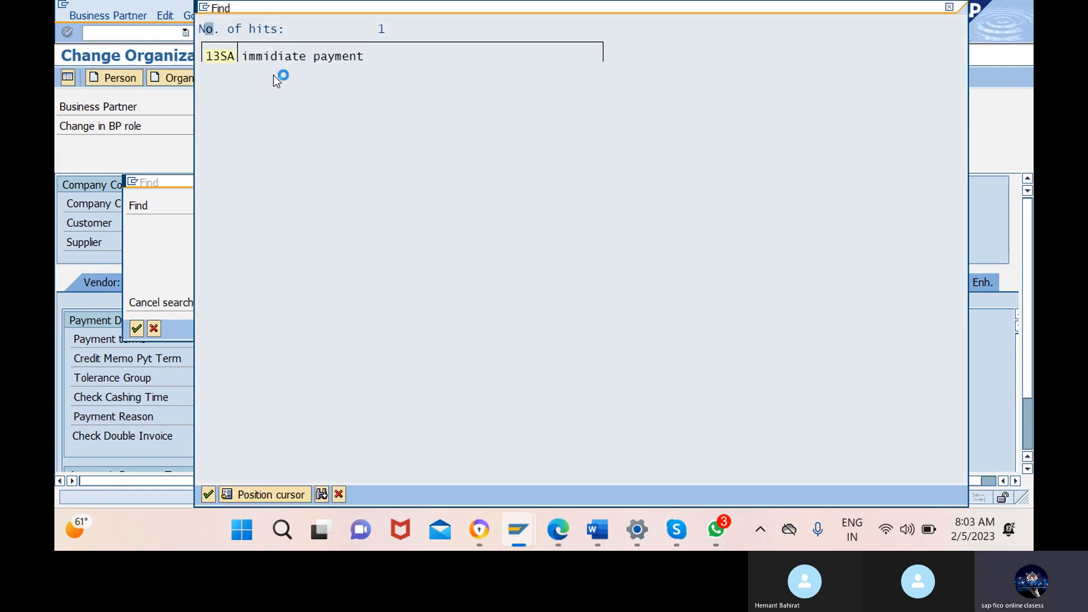
double_click(220, 56)
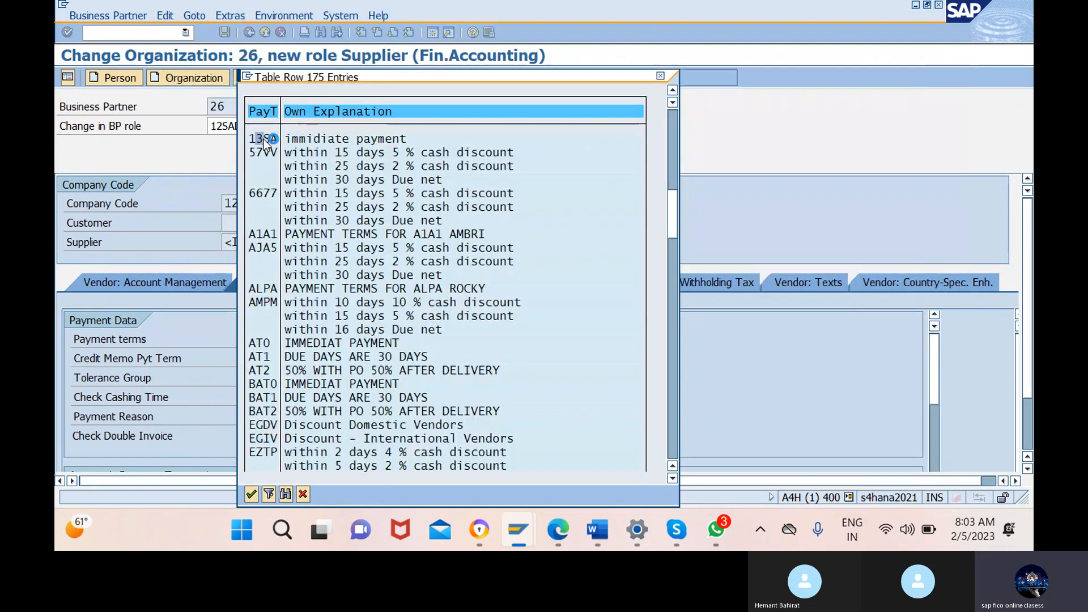
click(252, 493)
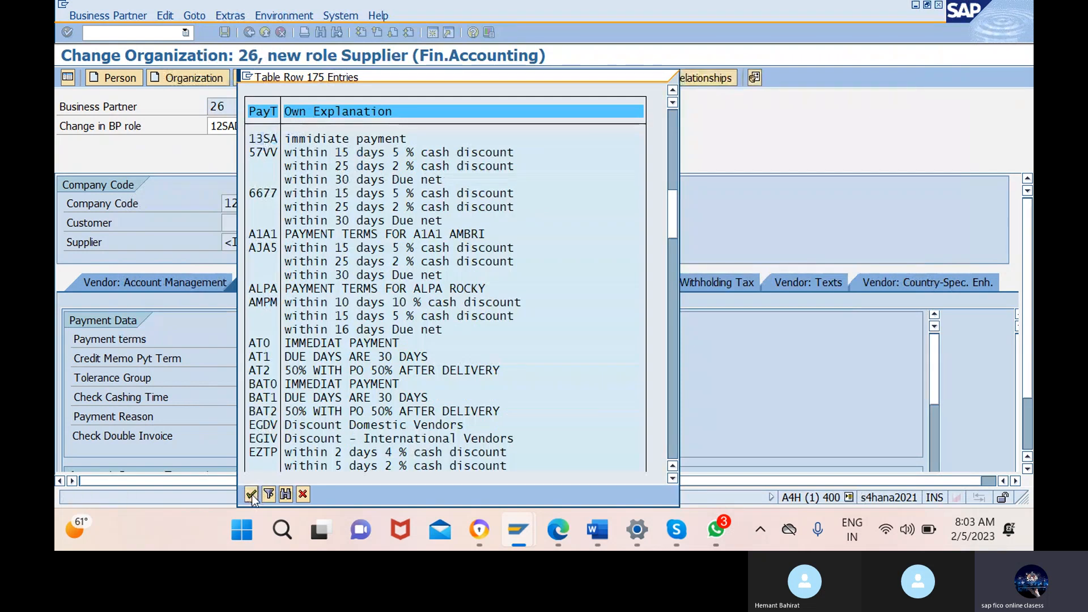
Review the supplier's payment transactions, correspondence, status, withholding tax, texts and country-specific data in company code 12SA.
scroll(385, 400, down, 1)
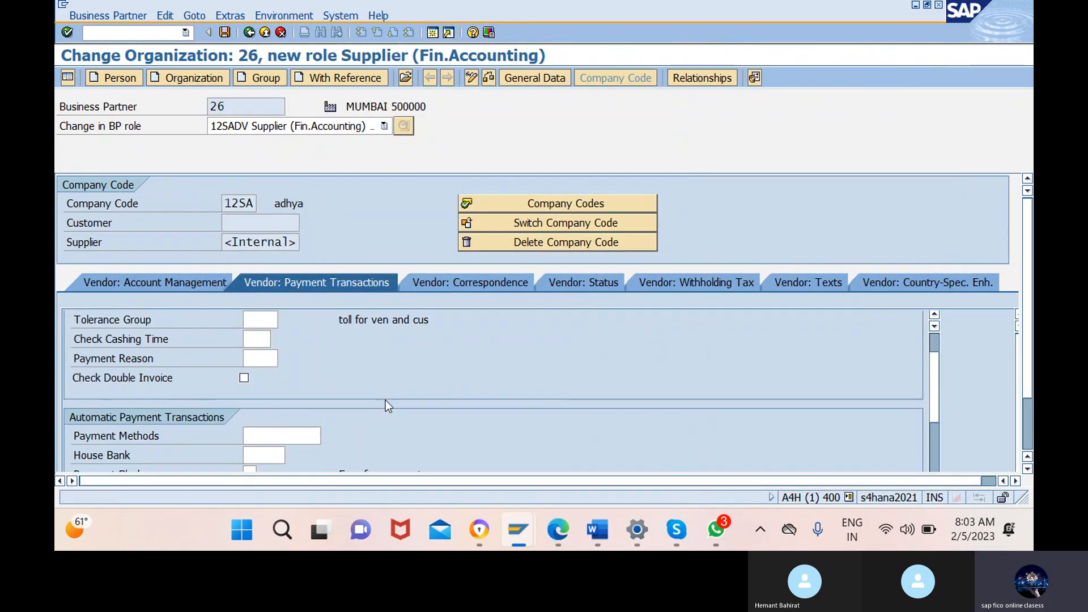
scroll(385, 400, up, 1)
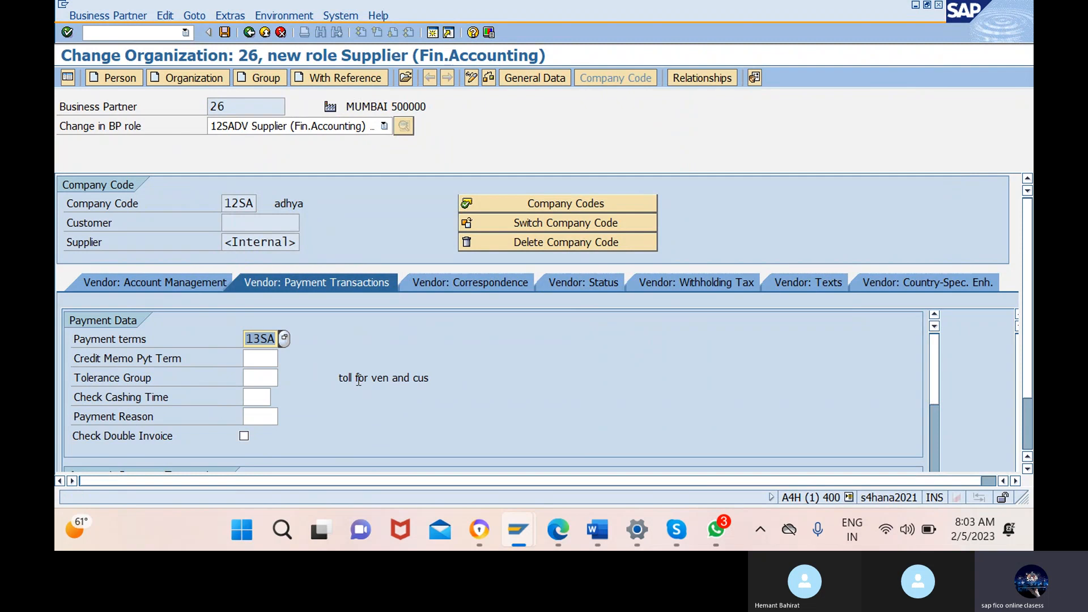
scroll(358, 379, down, 1)
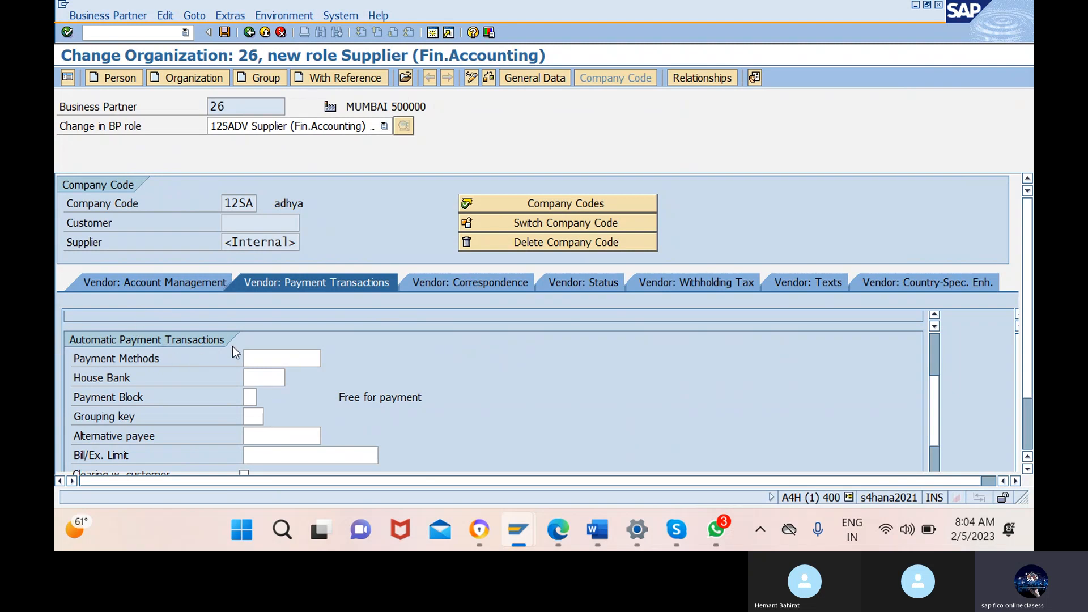
scroll(233, 347, down, 5)
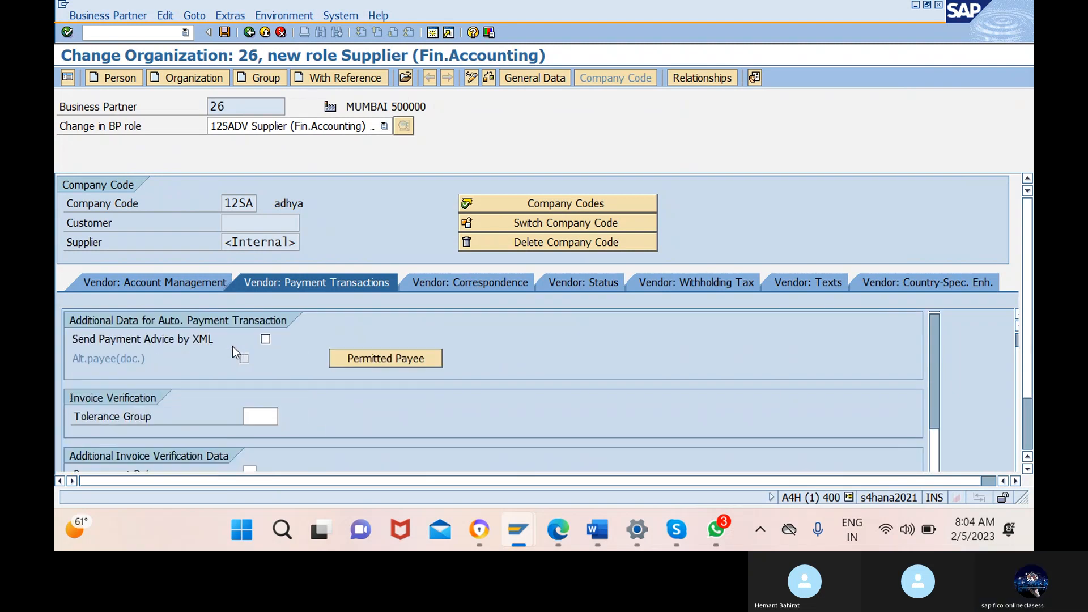
scroll(233, 348, down, 3)
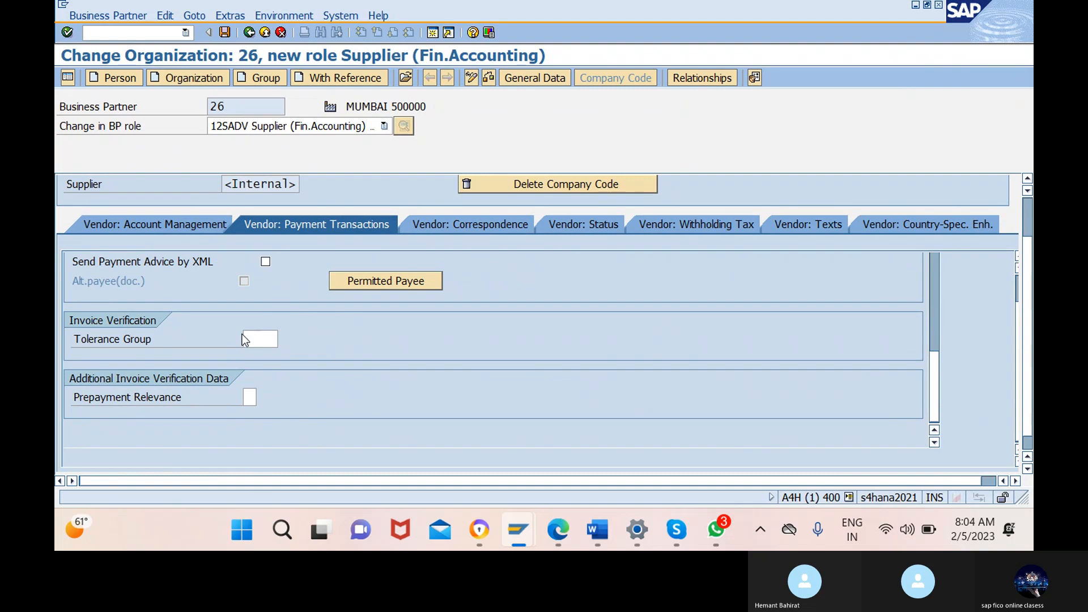
click(448, 224)
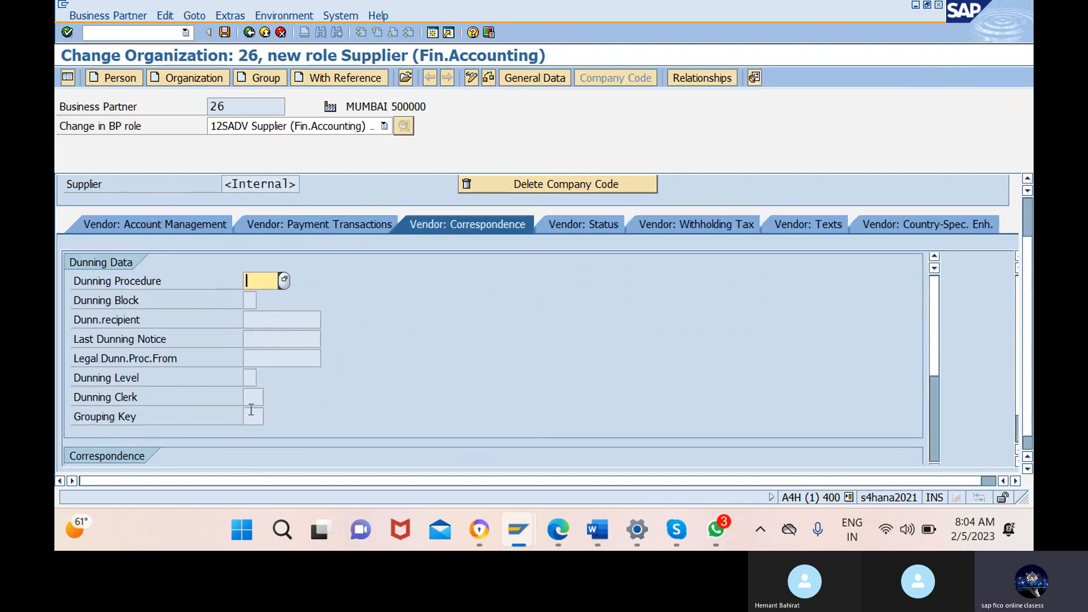
scroll(251, 409, down, 3)
scroll(251, 409, down, 5)
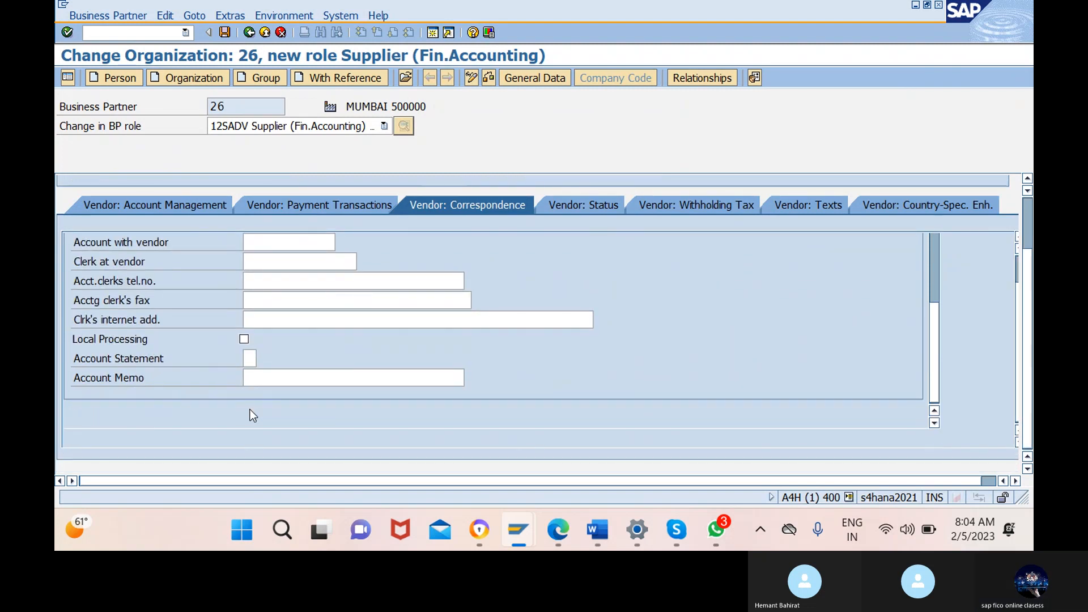
click(599, 204)
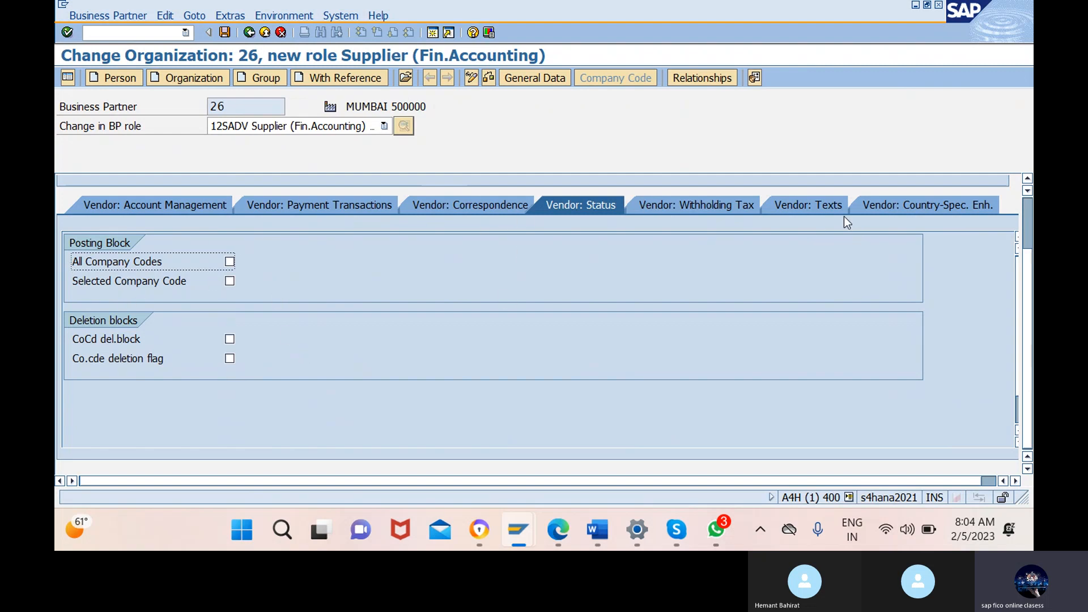
click(712, 201)
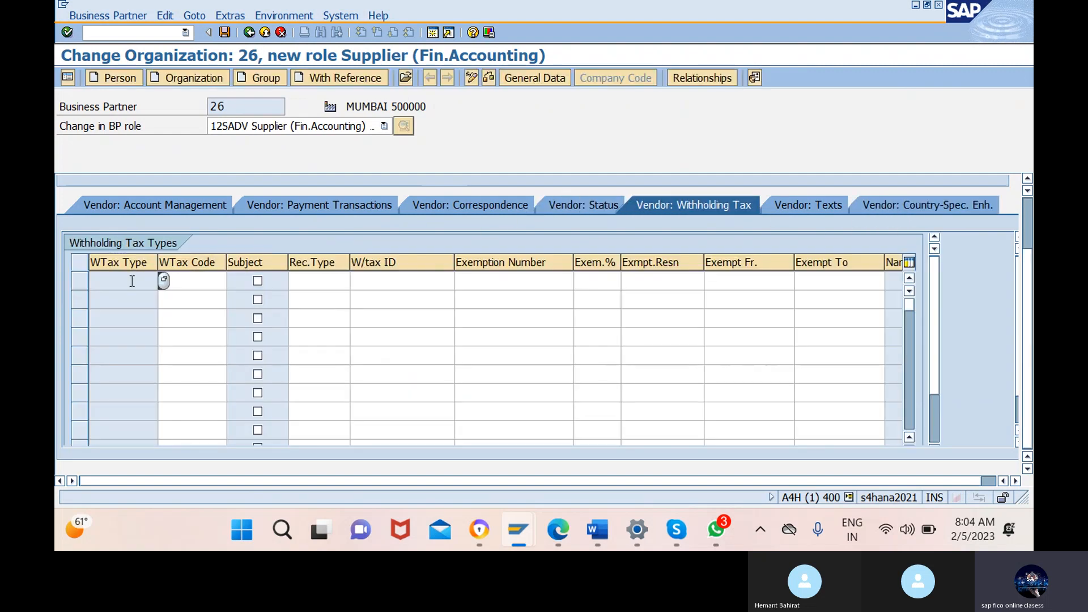
click(819, 205)
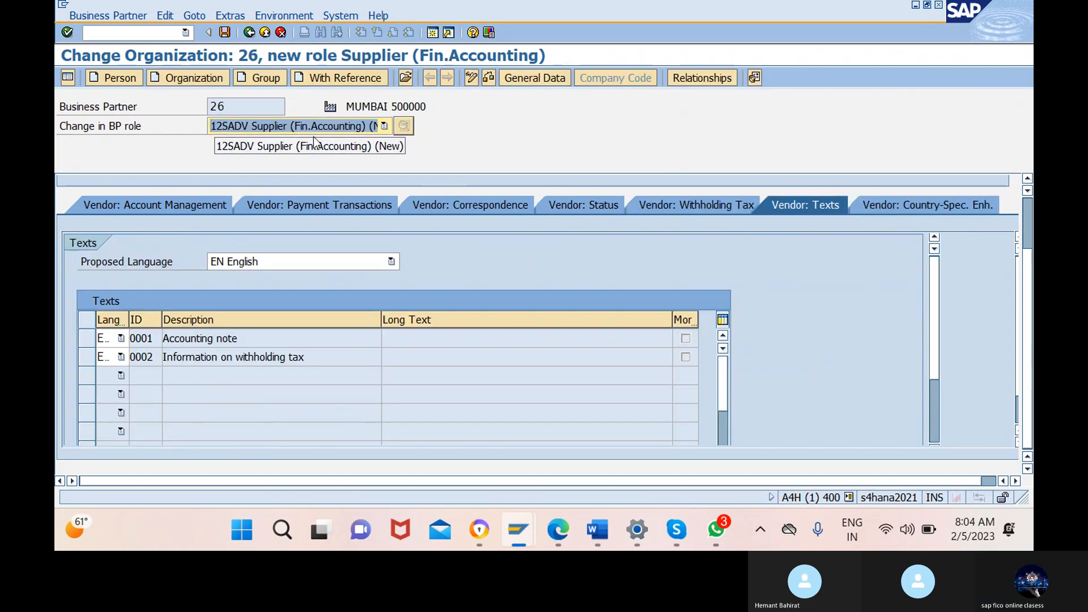
click(935, 205)
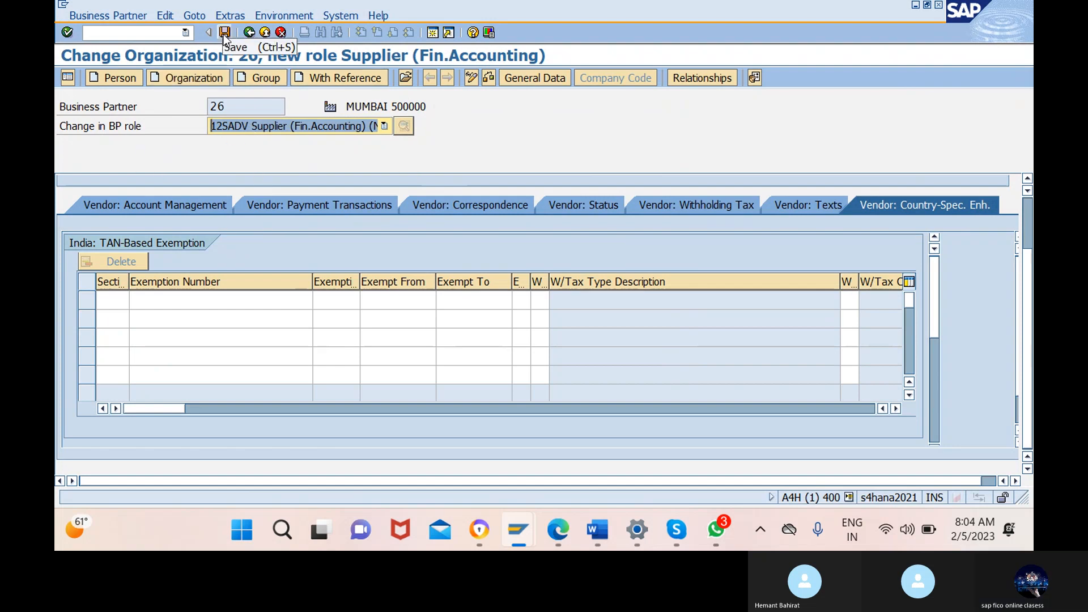
Check the business partner data for errors and save the new Supplier (Fin.Accounting) role.
click(488, 77)
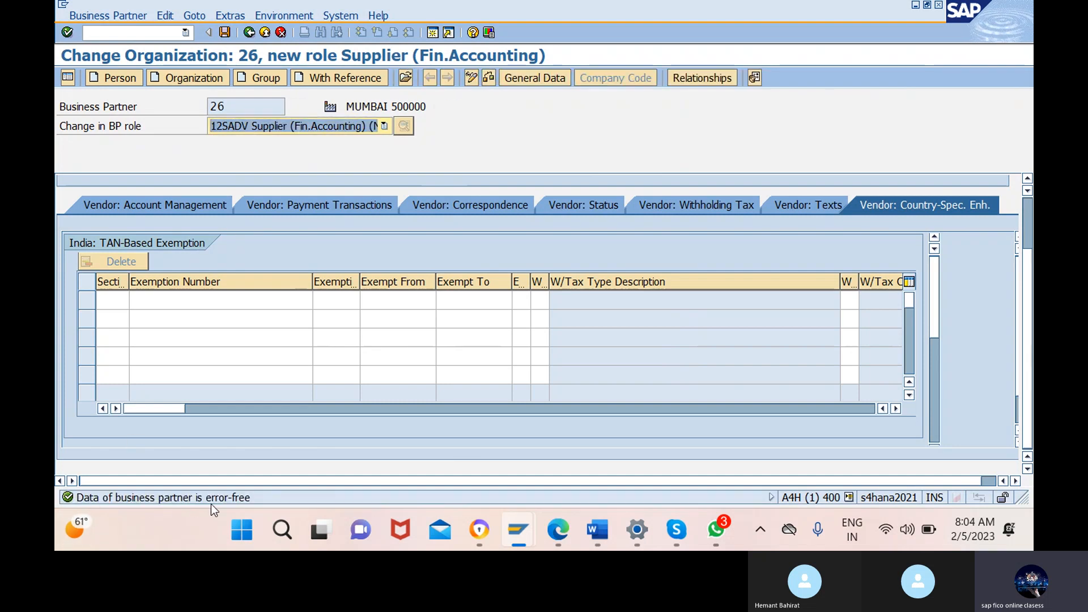
click(225, 33)
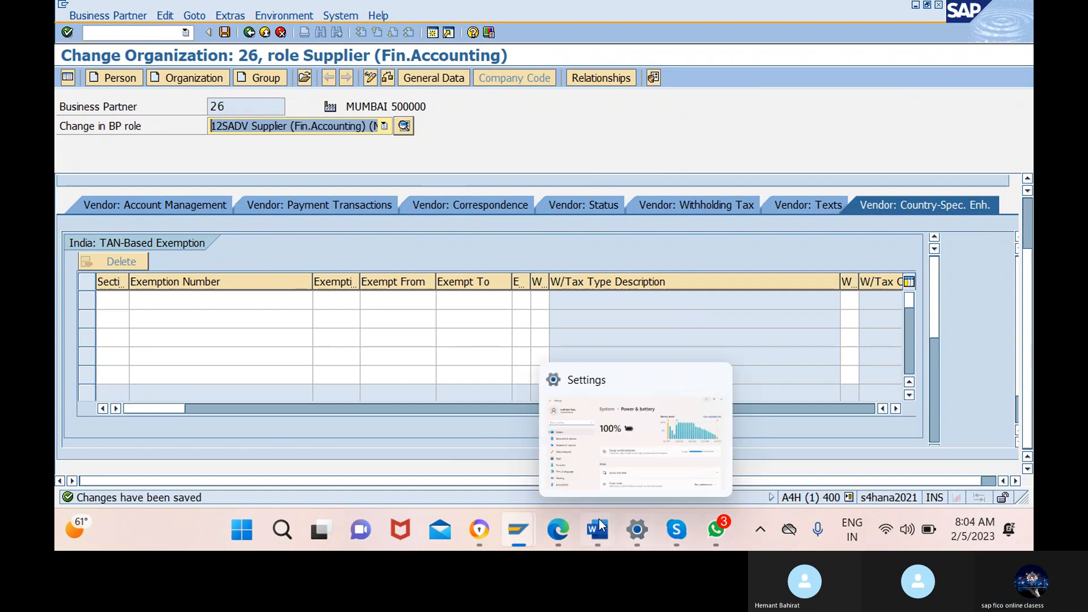
Switch to the Terms of Payment session and open transaction FB60 to enter a vendor invoice.
mouse_move(525, 528)
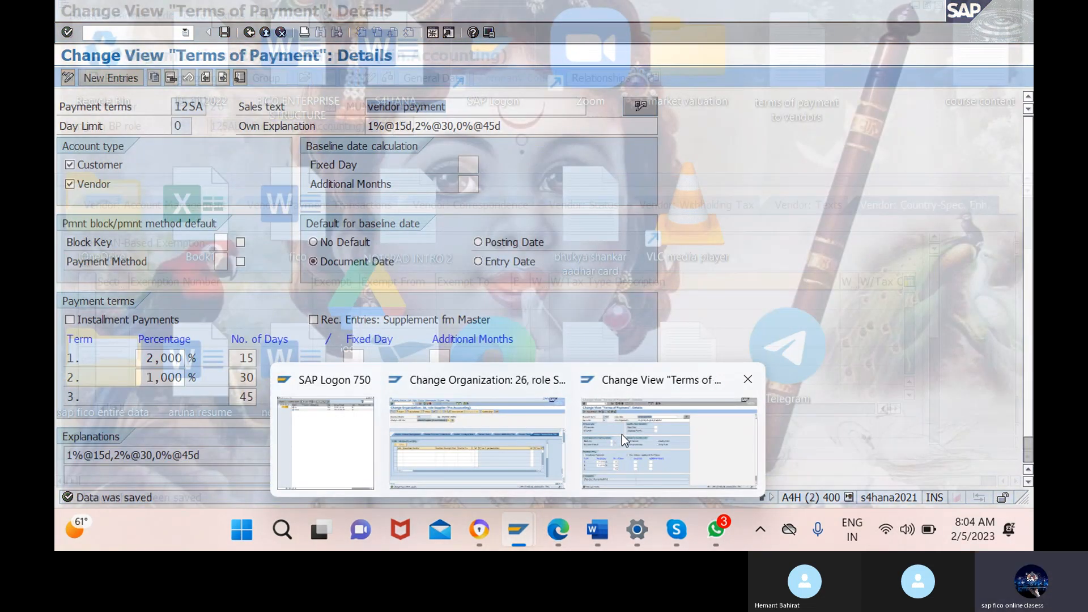
click(621, 434)
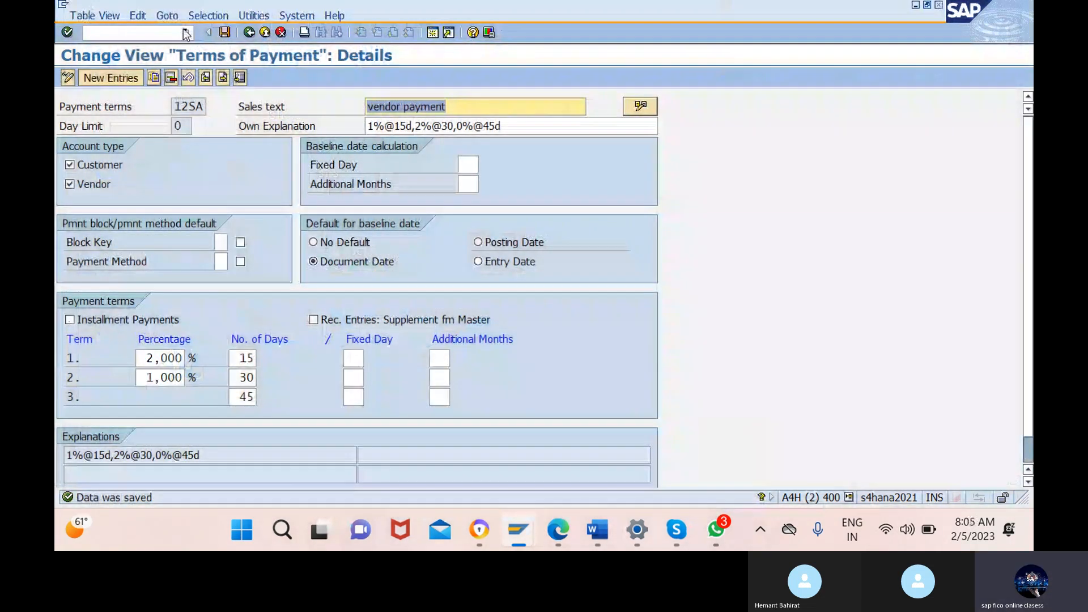
click(149, 36)
text(/nf)
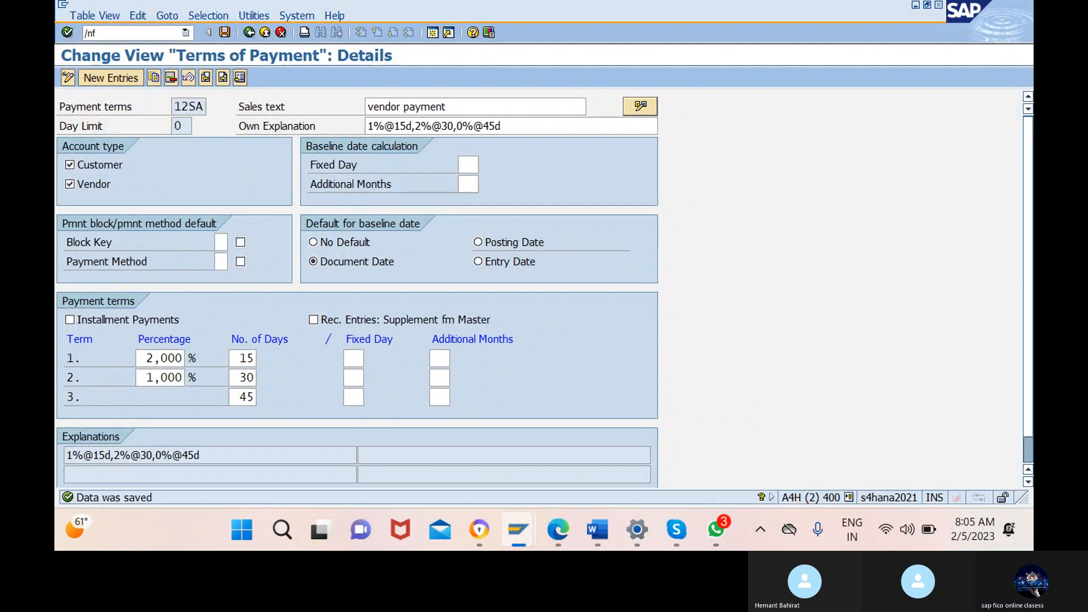
text(b60)
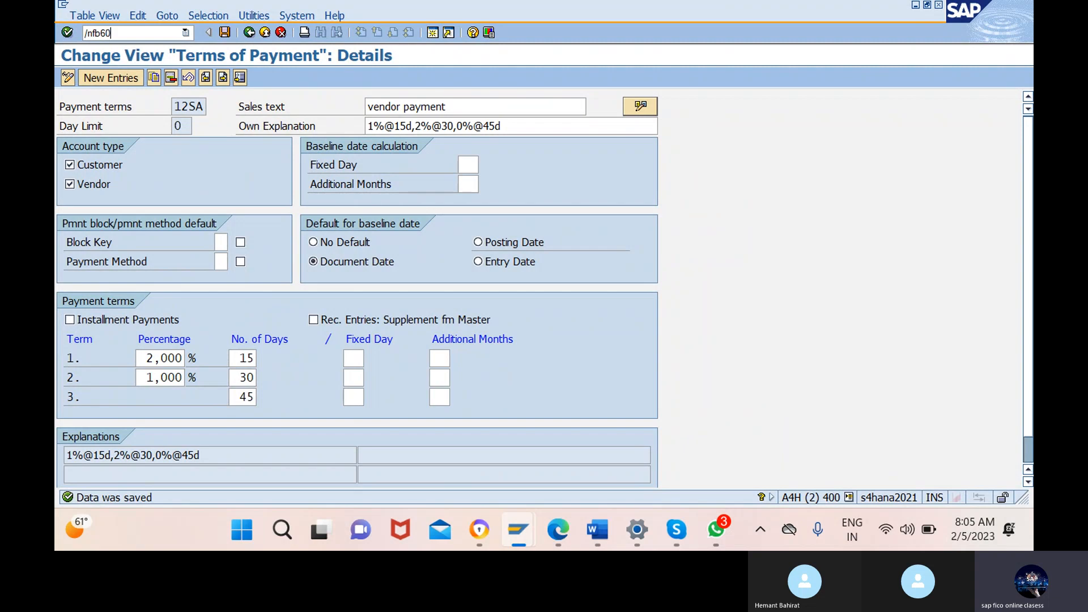
key(Return)
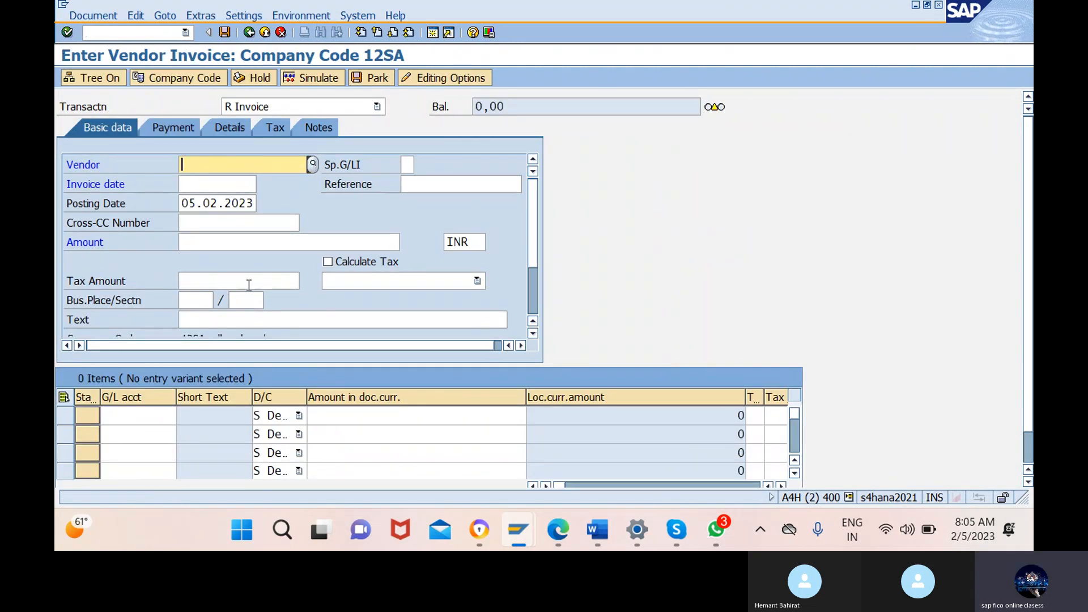
Confirm 12SA as the company code for the invoice, and restart transaction FB60.
click(178, 77)
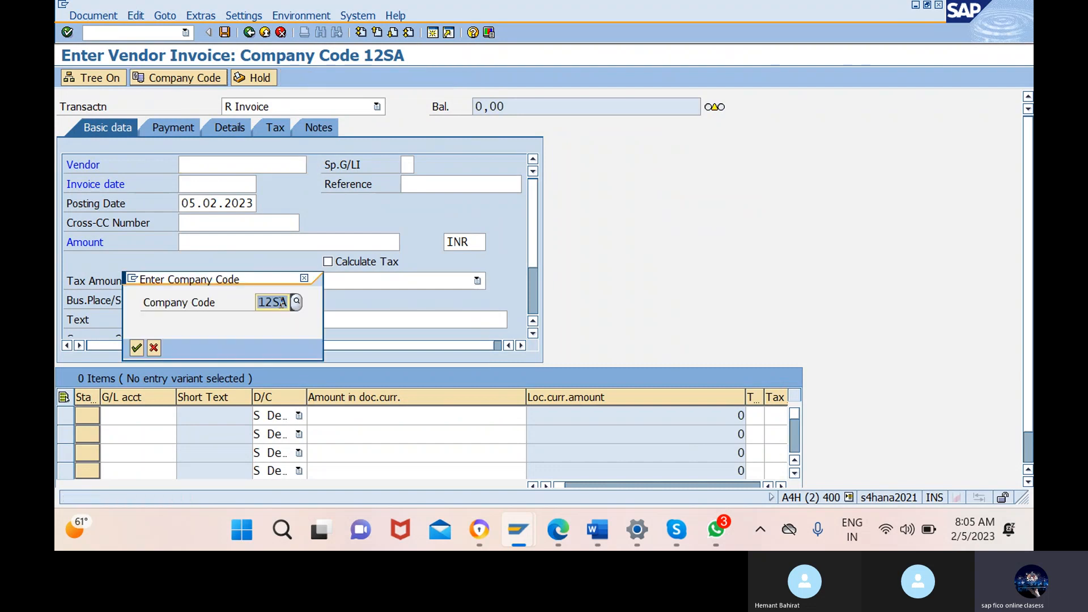
click(137, 348)
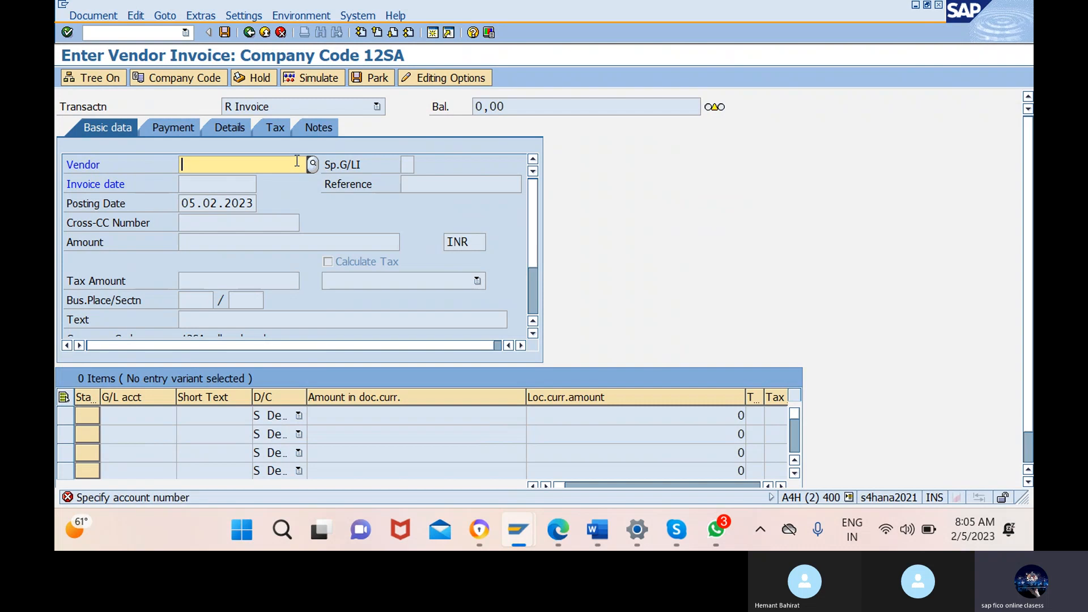
click(146, 35)
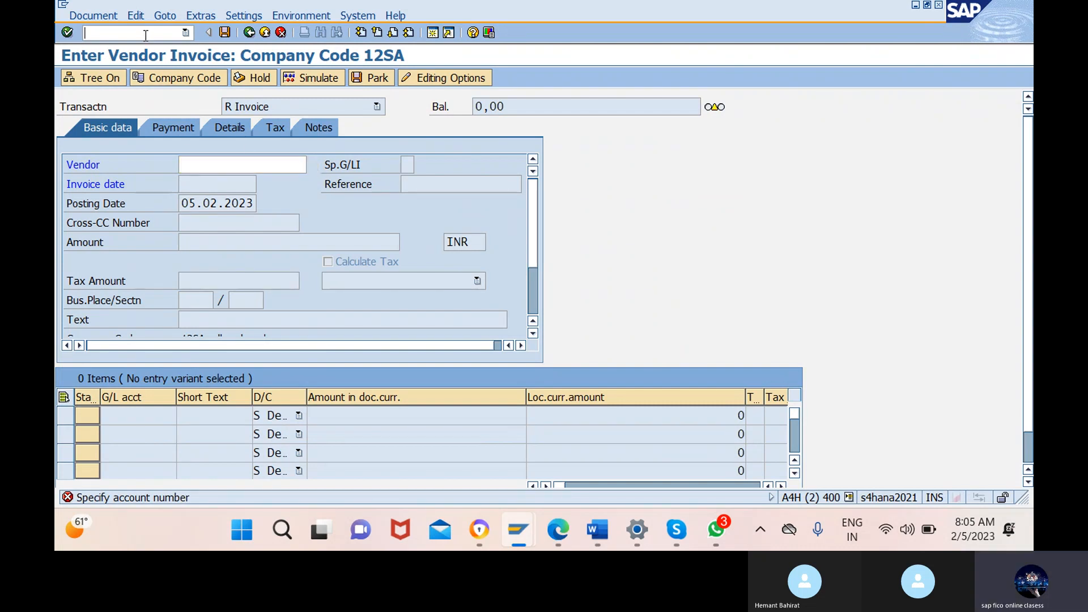
text(/nfb60)
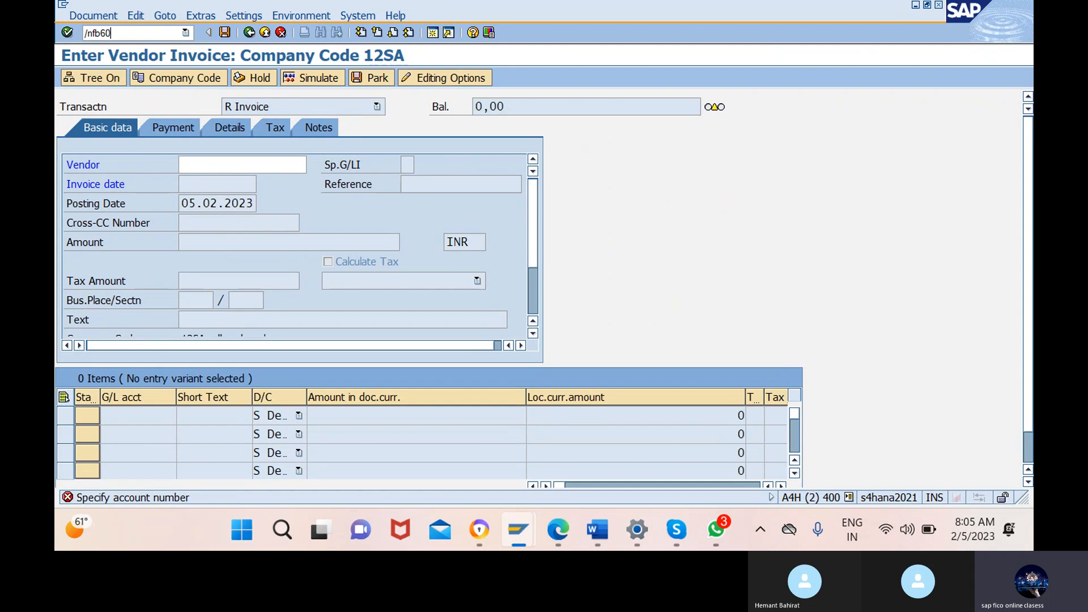
key(Return)
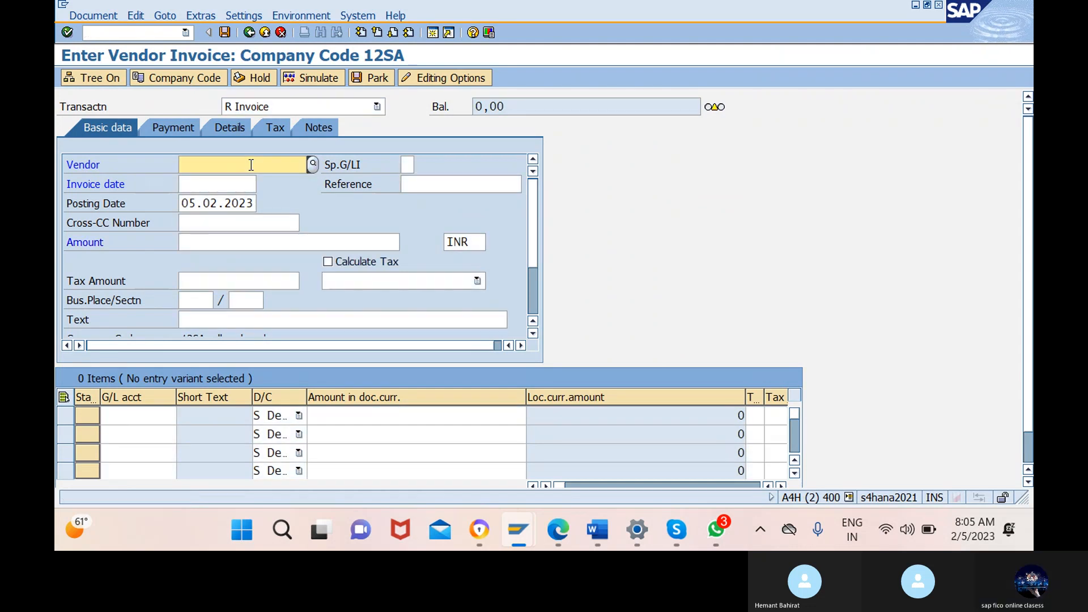
Find the vendors through the vendor field's value search and select TRU JETS for the invoice.
click(312, 164)
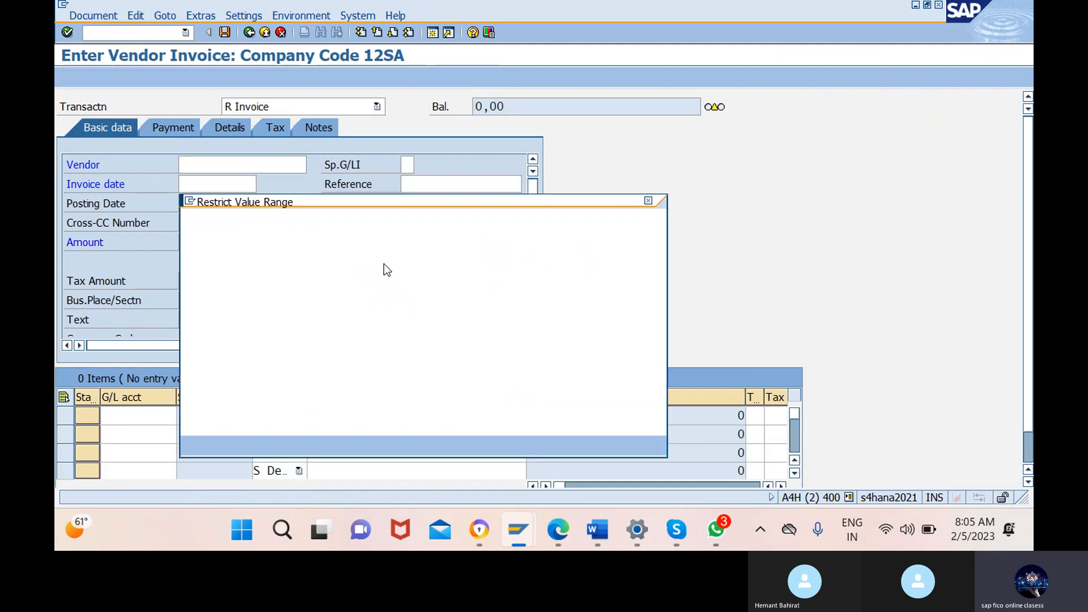
click(194, 444)
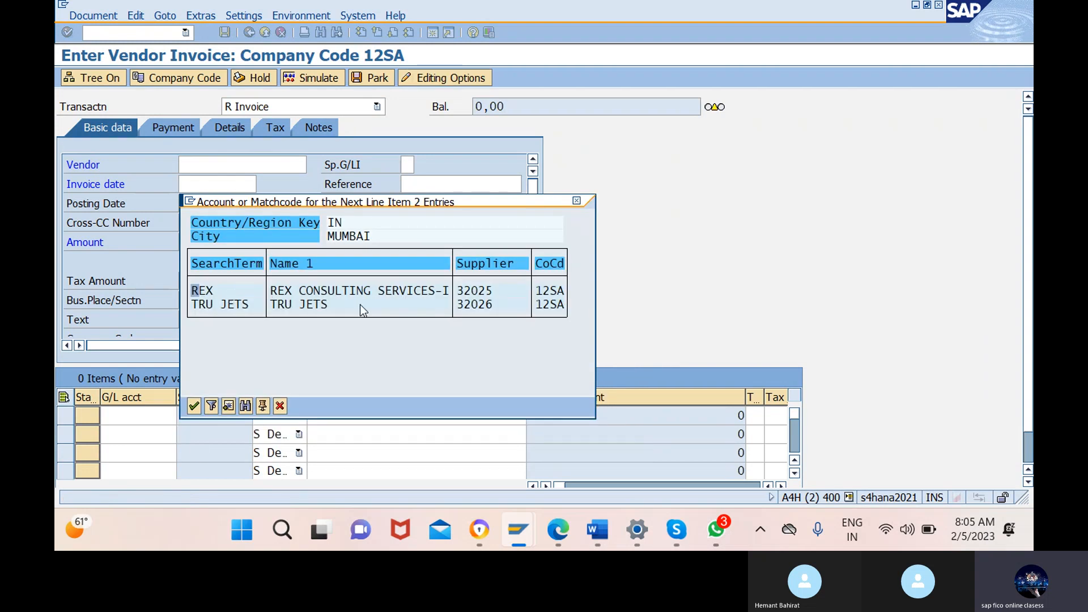
click(359, 304)
click(193, 405)
Set the invoice date to 05.02.2023 and the invoice amount to 2000 INR.
click(226, 184)
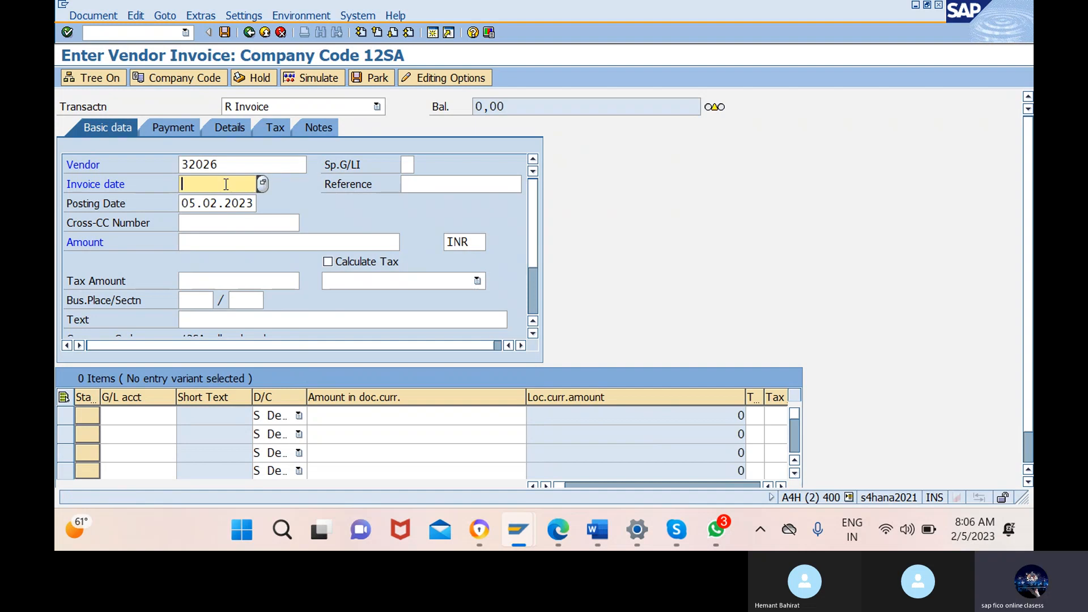
click(263, 183)
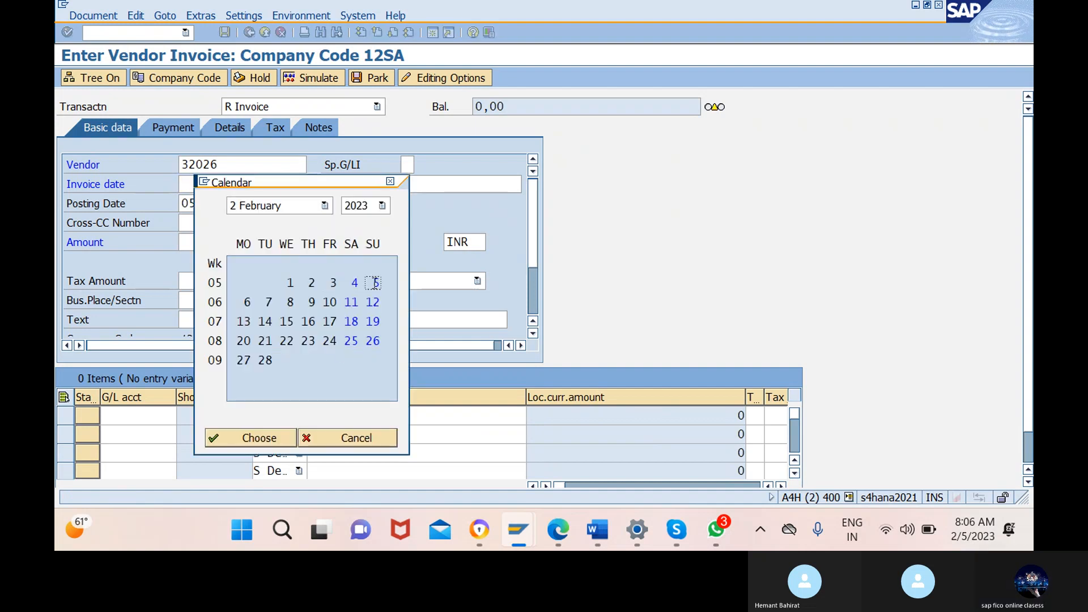
click(374, 282)
click(251, 437)
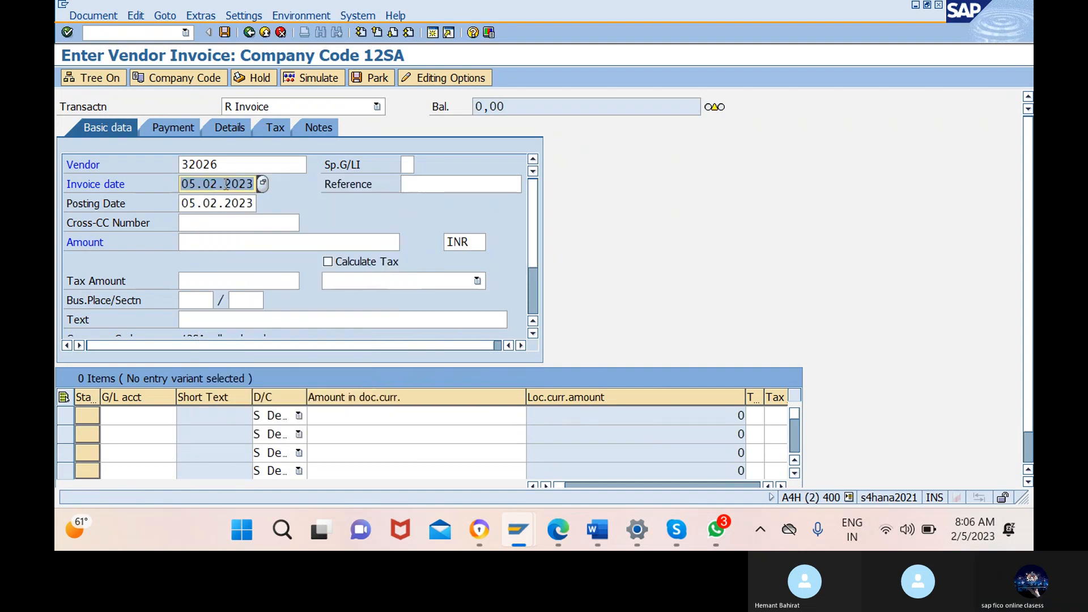
click(290, 242)
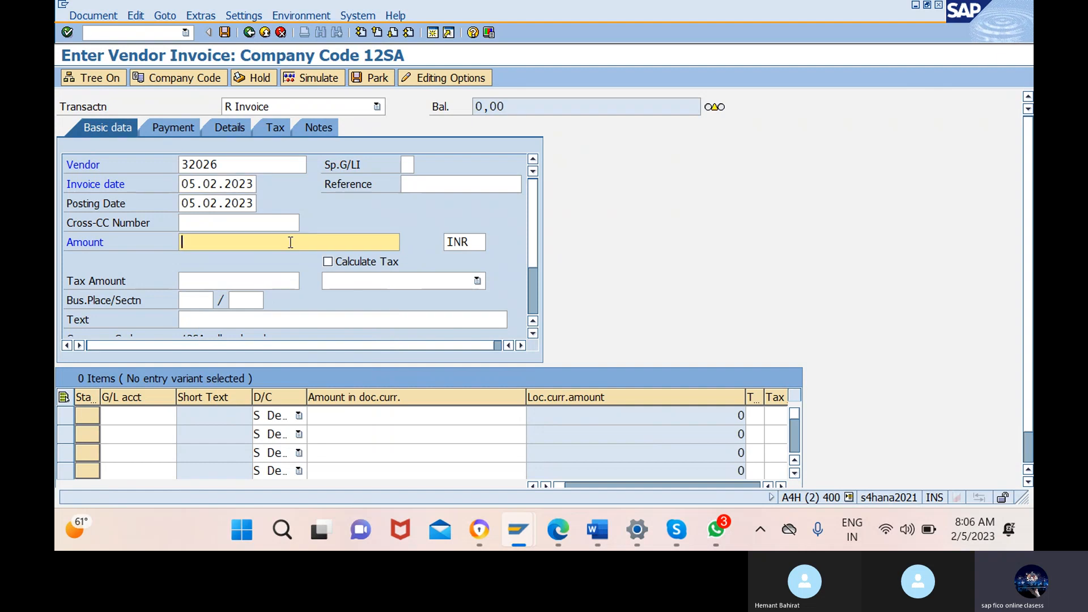
text(2000)
Enter "being purchase of raw materials" as the invoice text.
scroll(286, 269, down, 2)
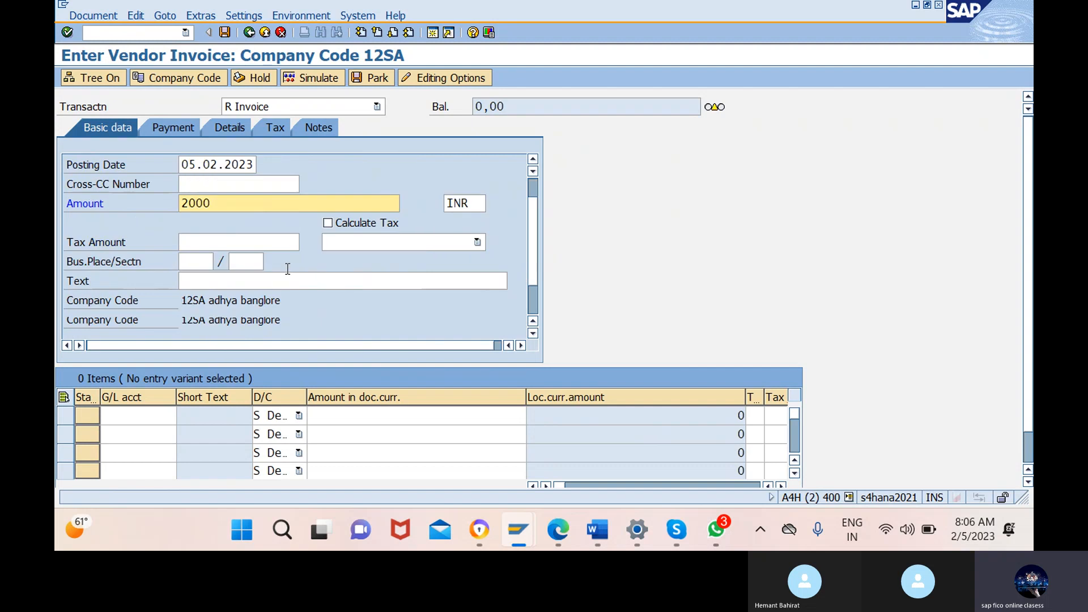
scroll(288, 268, down, 3)
click(349, 219)
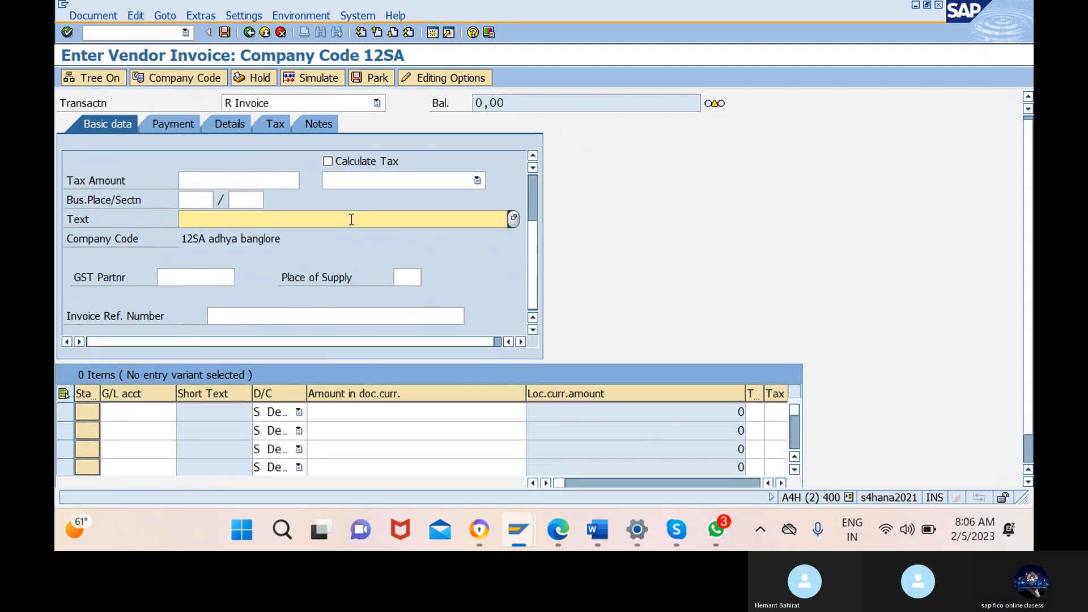
text(be)
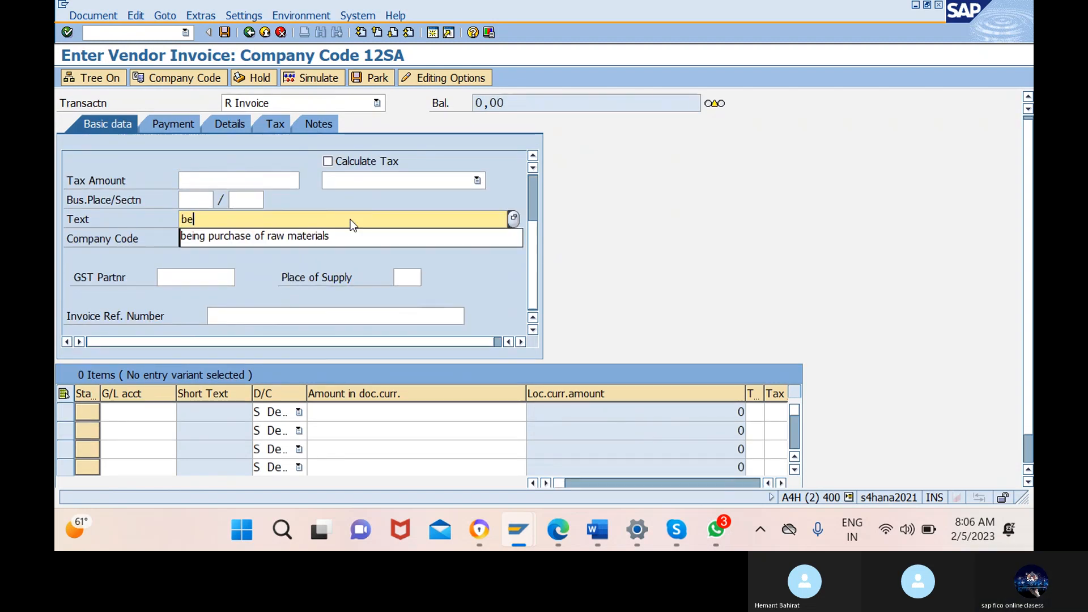
click(342, 237)
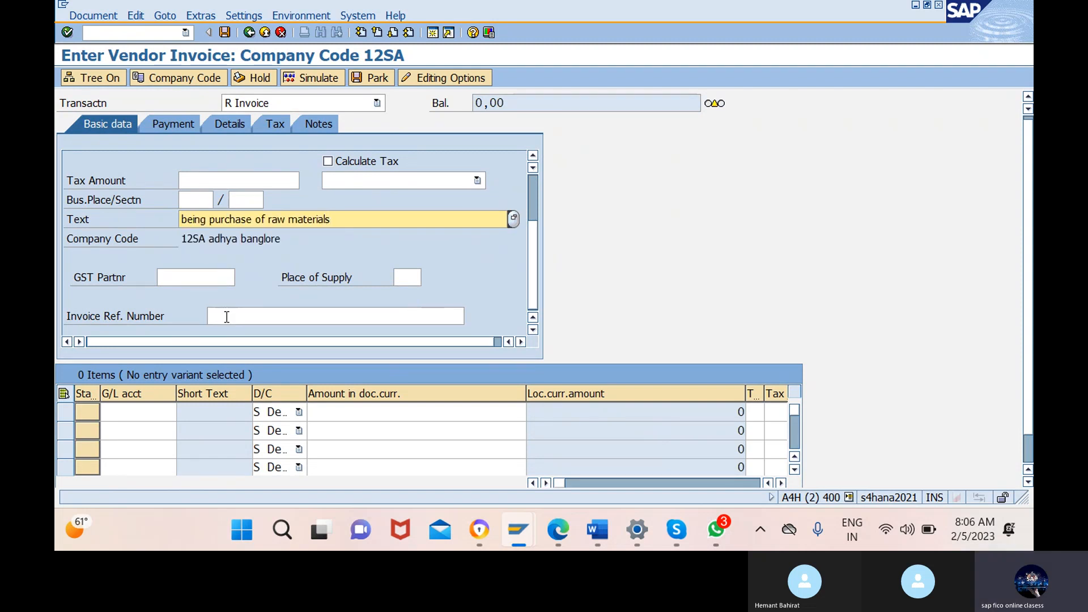
Look up the G/L accounts of chart 12SA and select the purchases account for the first line item.
scroll(226, 316, down, 1)
click(147, 387)
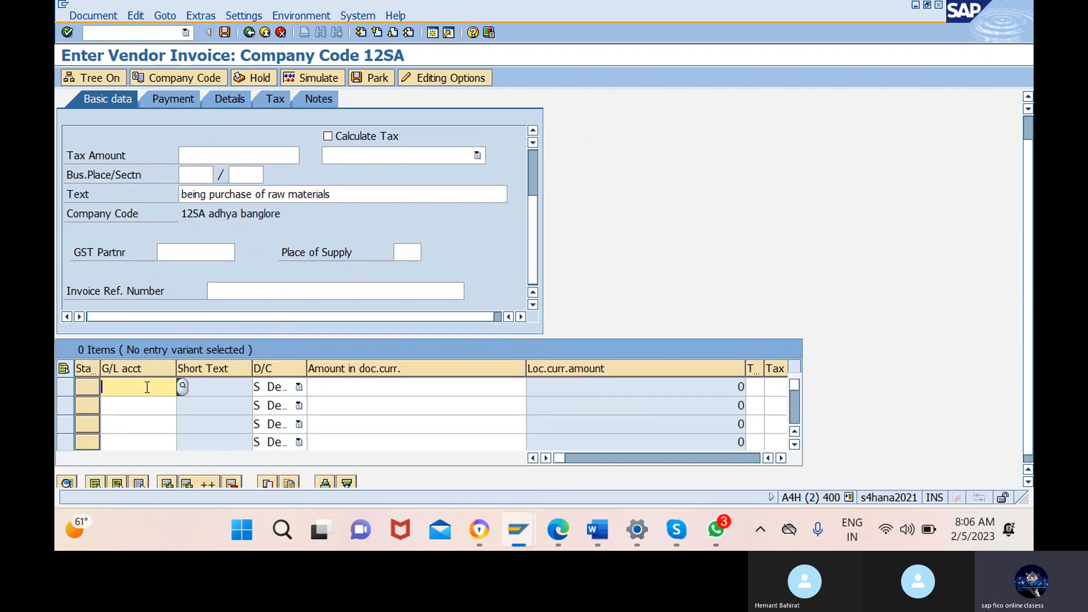
click(182, 386)
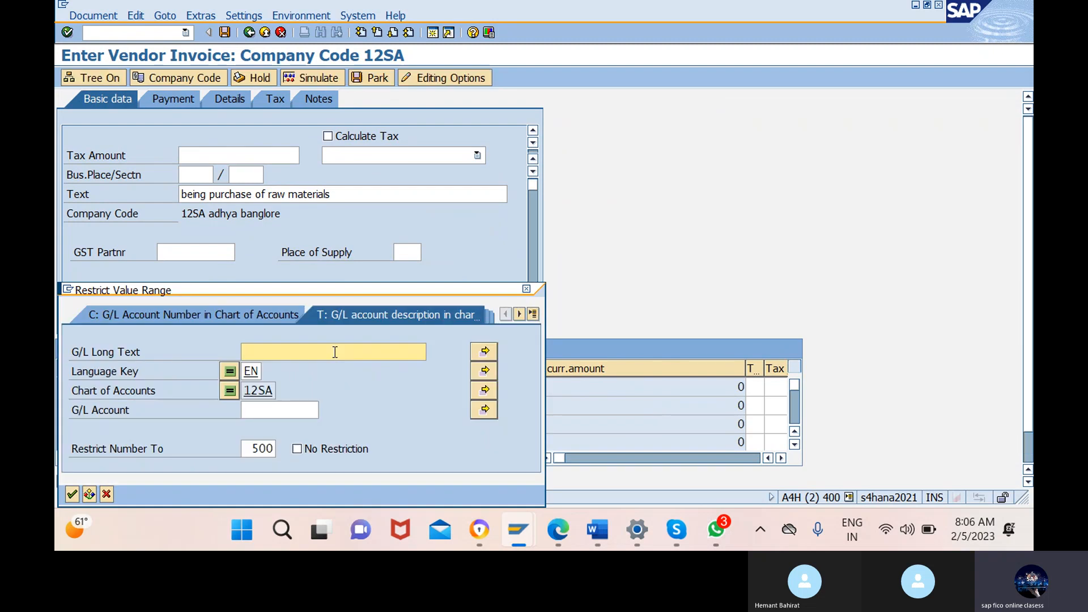
click(72, 494)
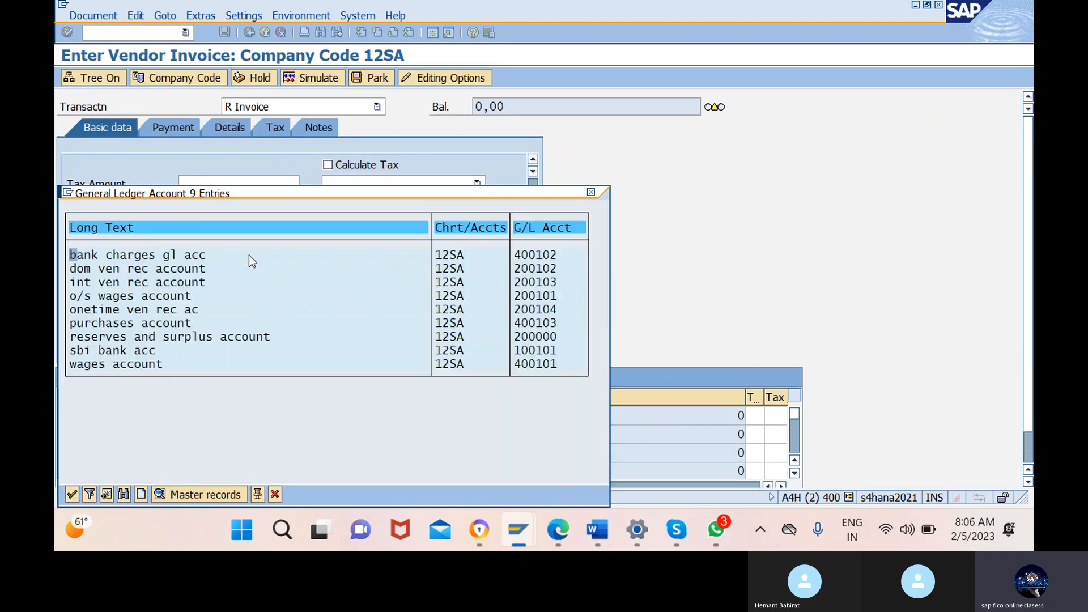
click(123, 323)
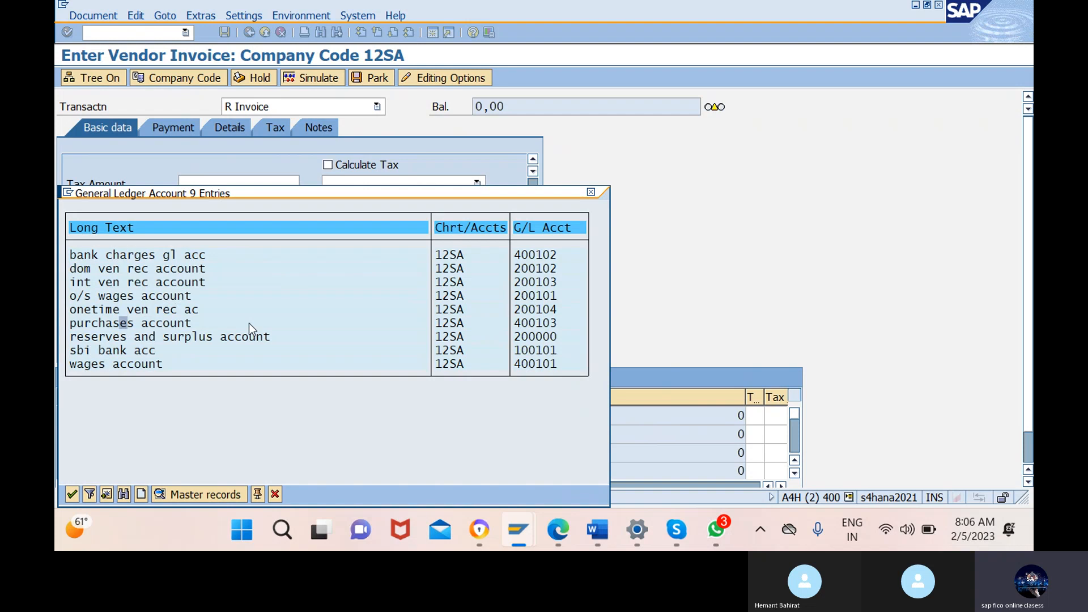
click(72, 494)
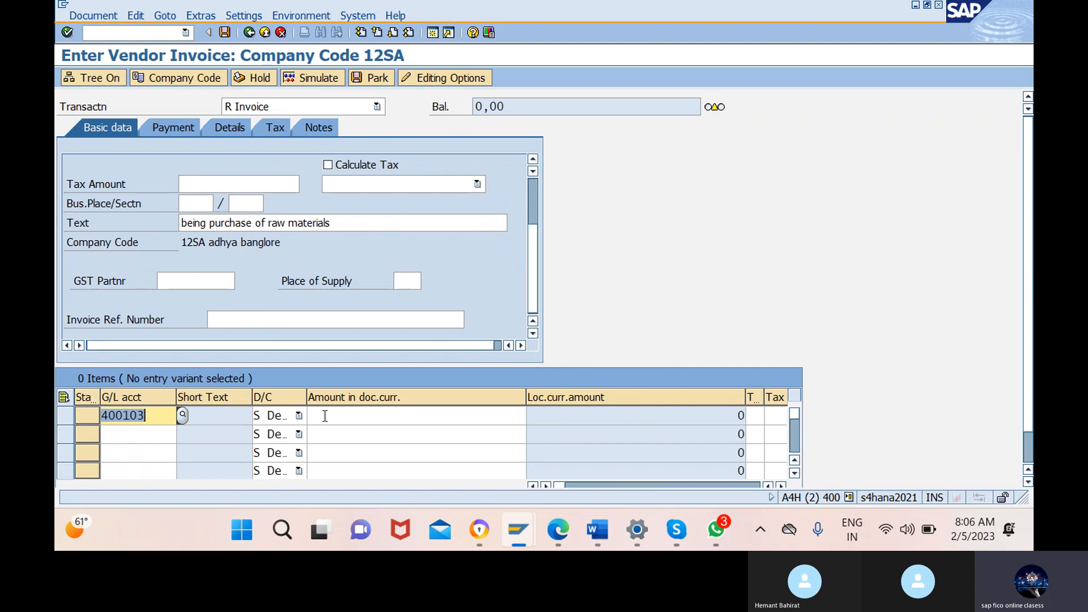
Set the purchases line's amount to * and its value date to 05.02.2023.
click(418, 416)
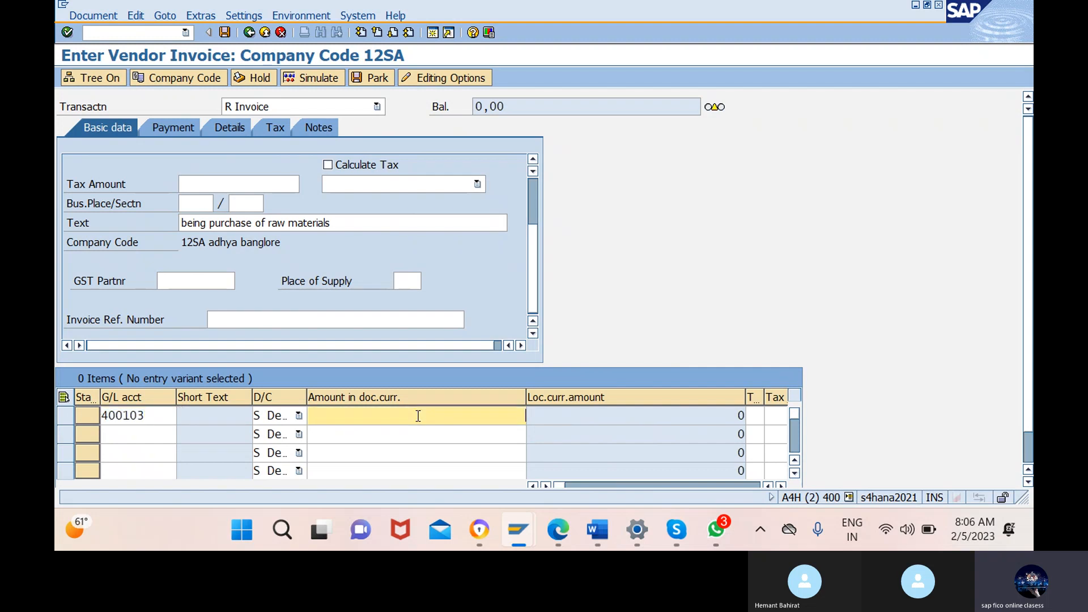
click(421, 431)
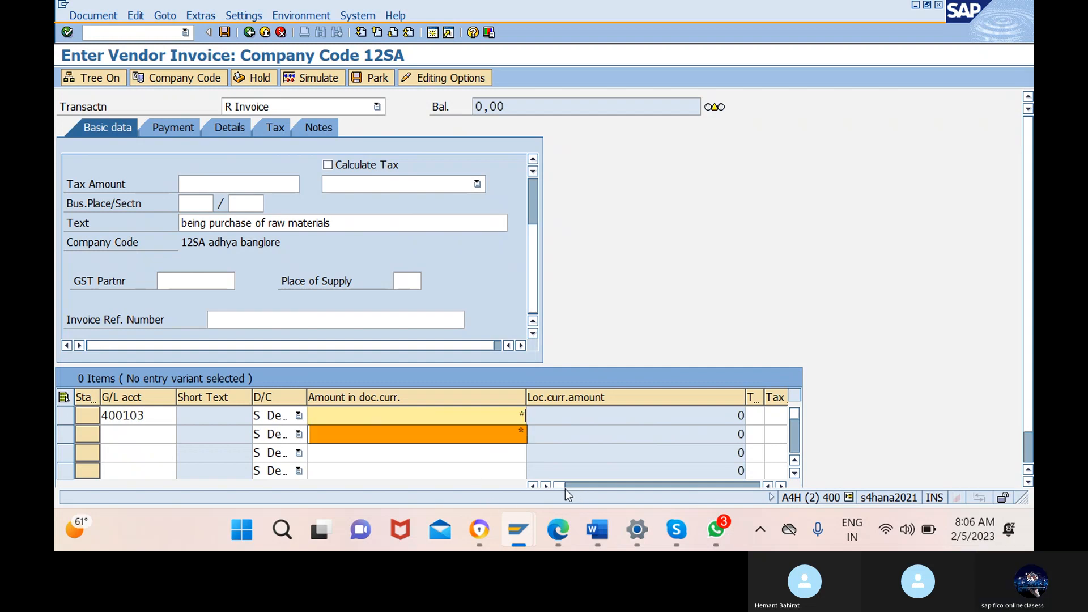
drag(560, 486, 576, 487)
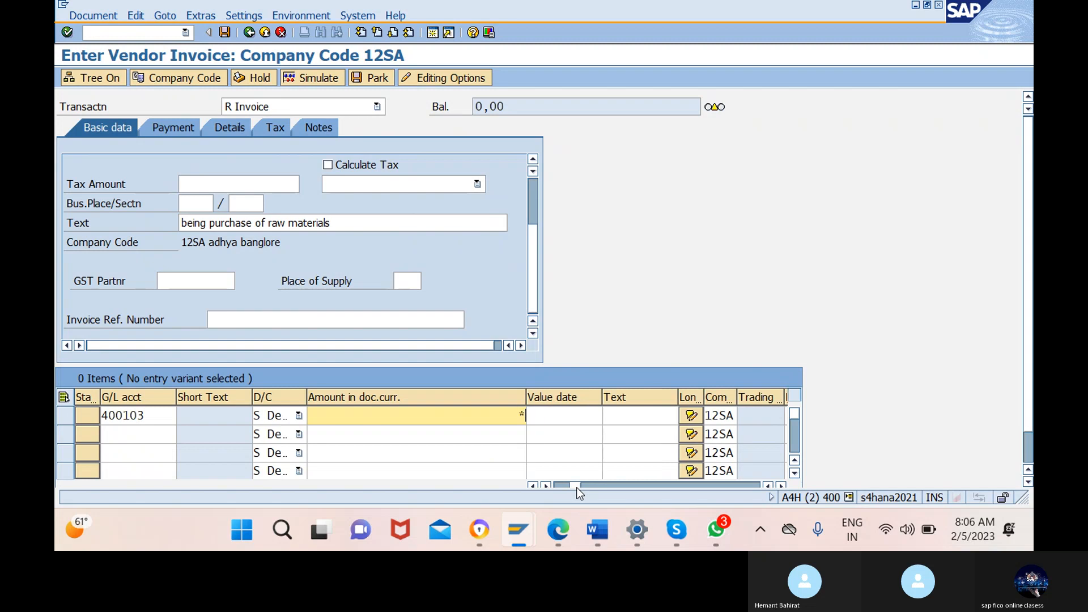
click(562, 420)
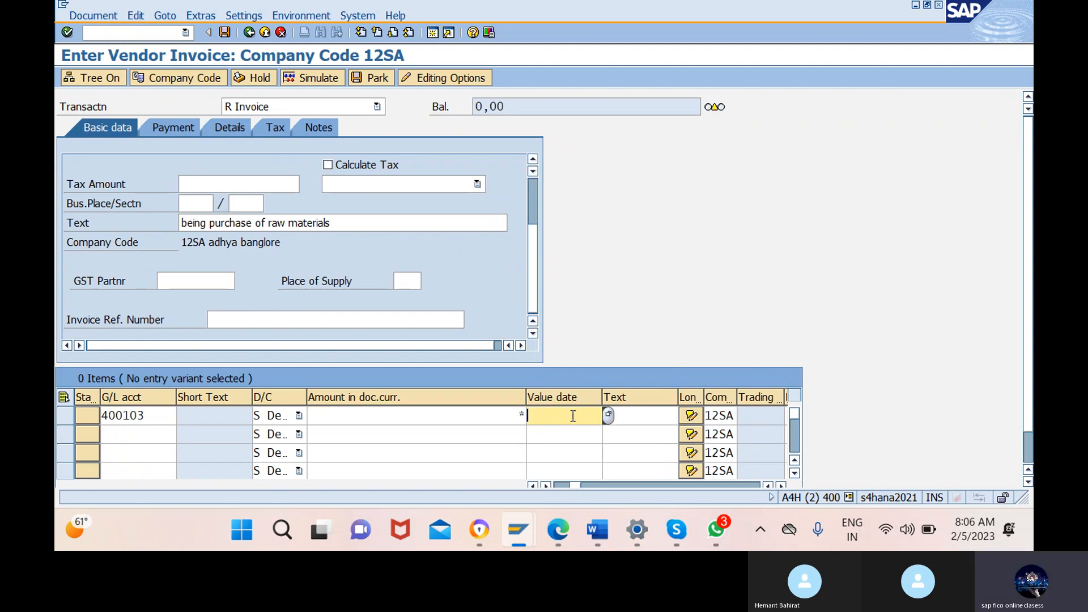
click(612, 423)
key(F4)
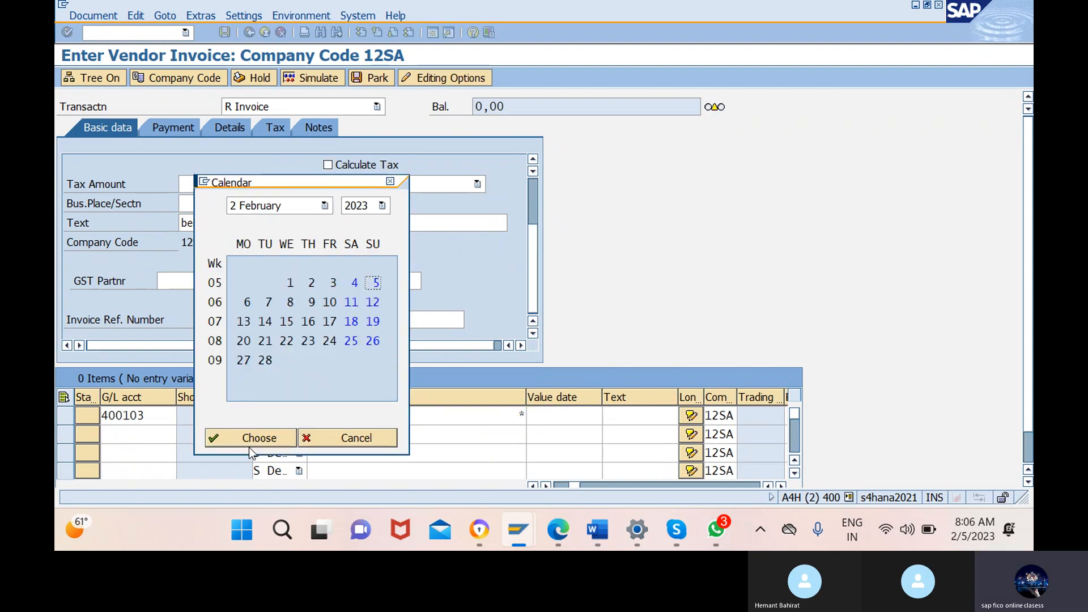
click(250, 437)
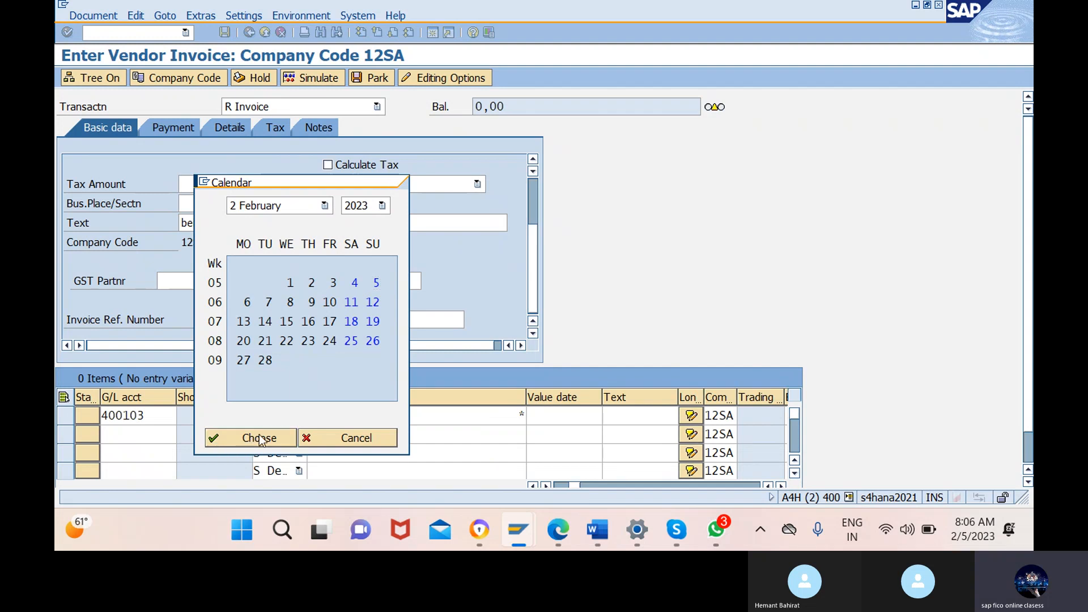
Set the purchases line's text to + and its business area to 12SA, and confirm the entries.
click(649, 415)
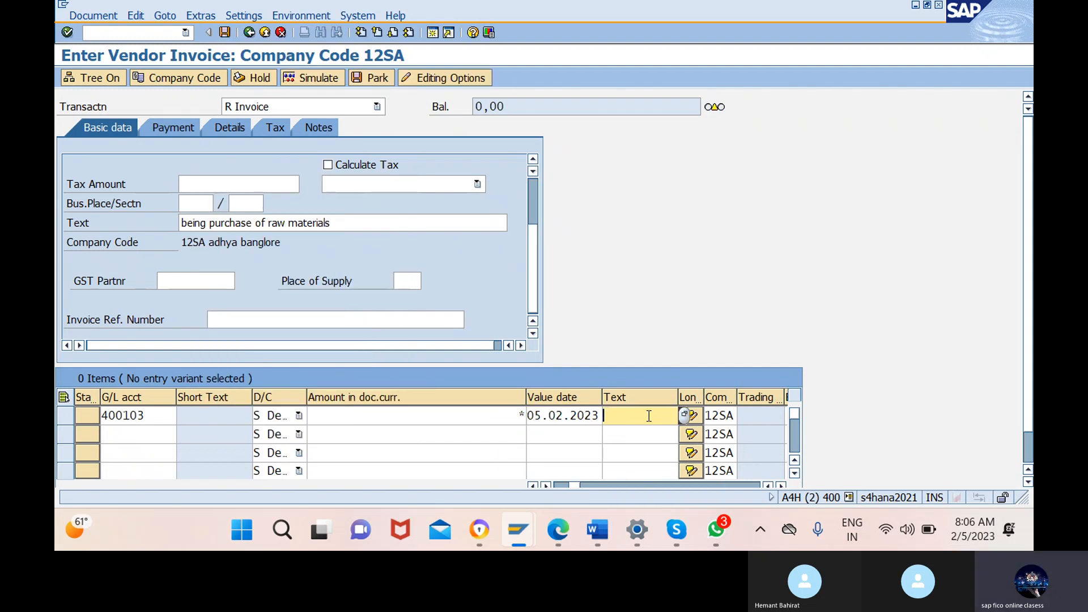
text(+)
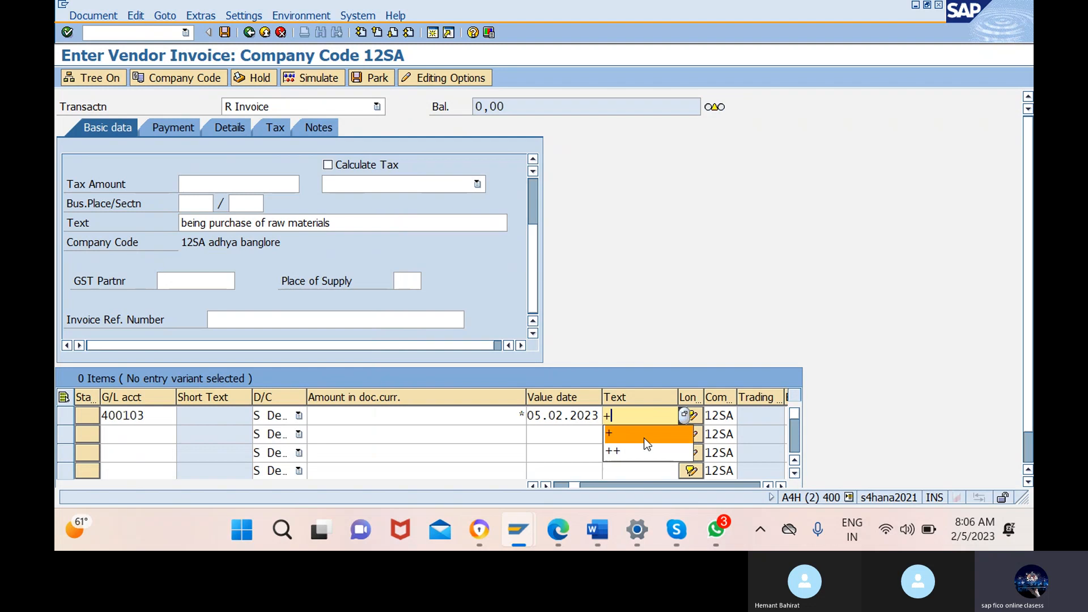
click(644, 438)
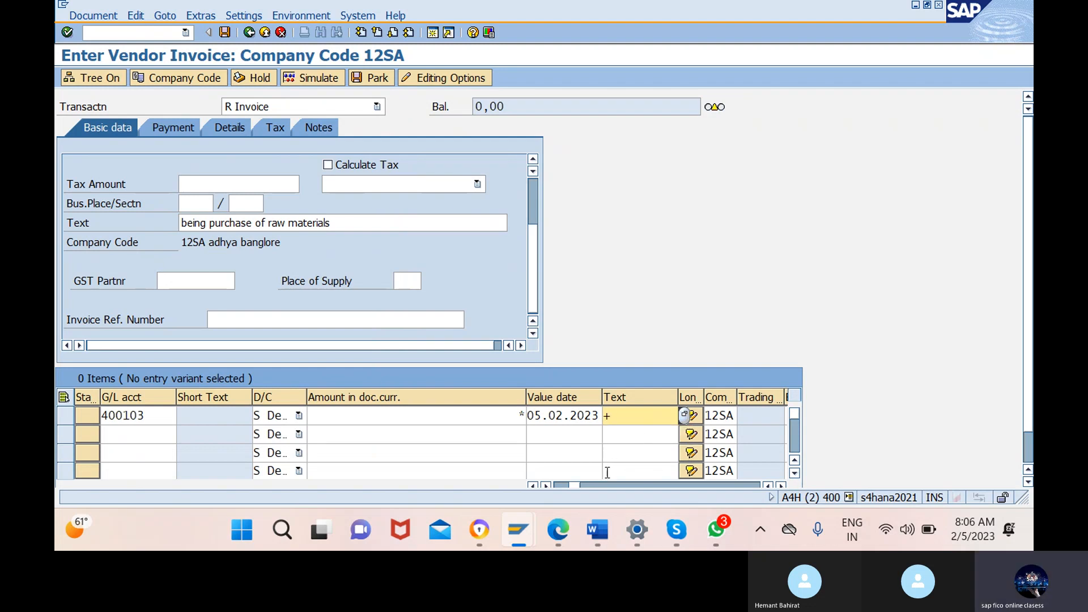
drag(575, 486, 589, 485)
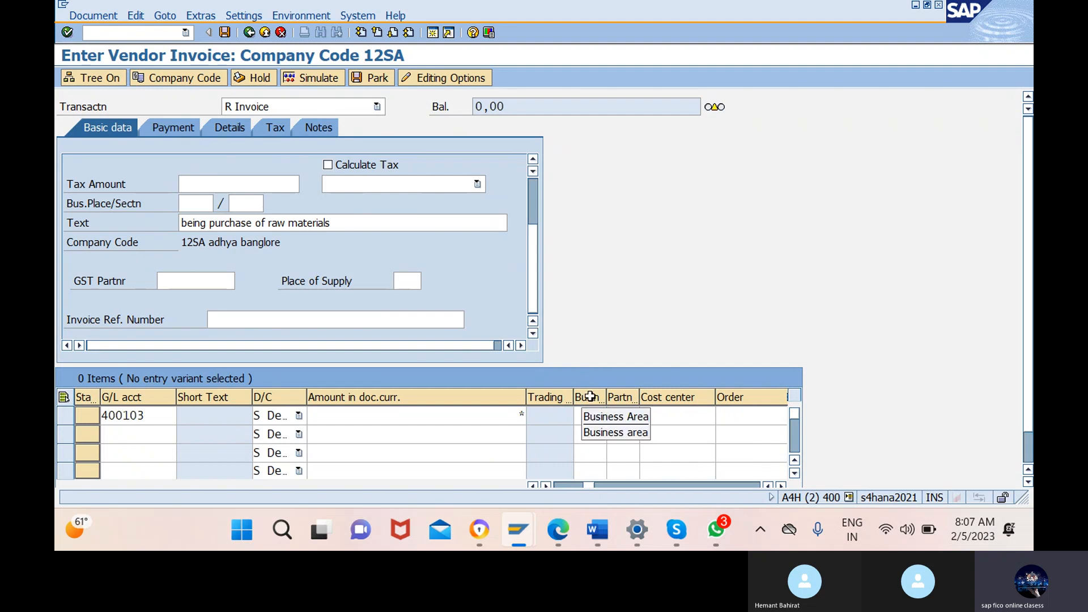
click(598, 416)
text(12)
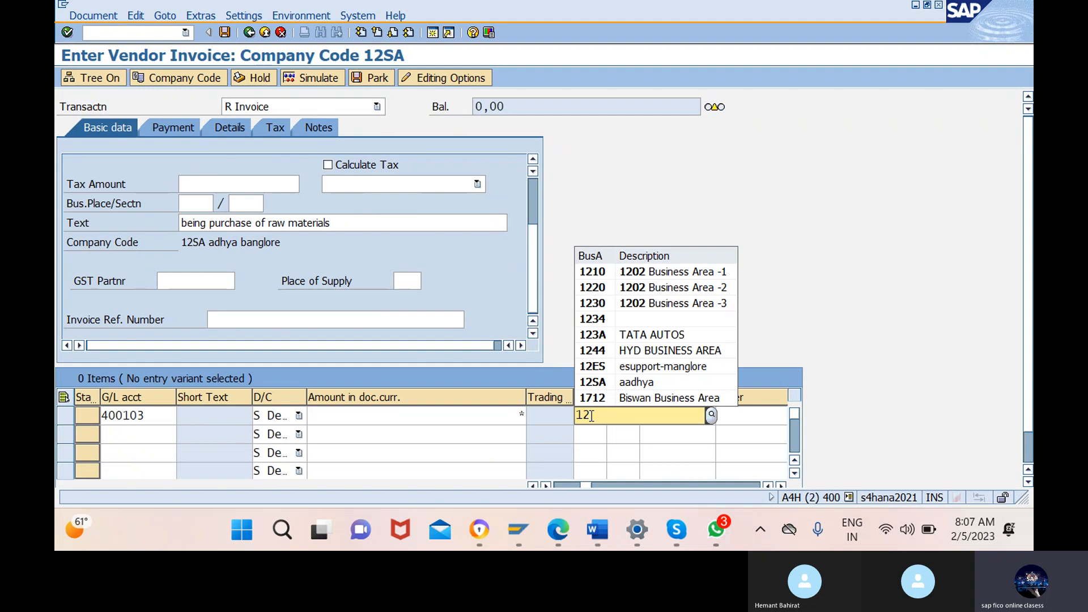
click(620, 388)
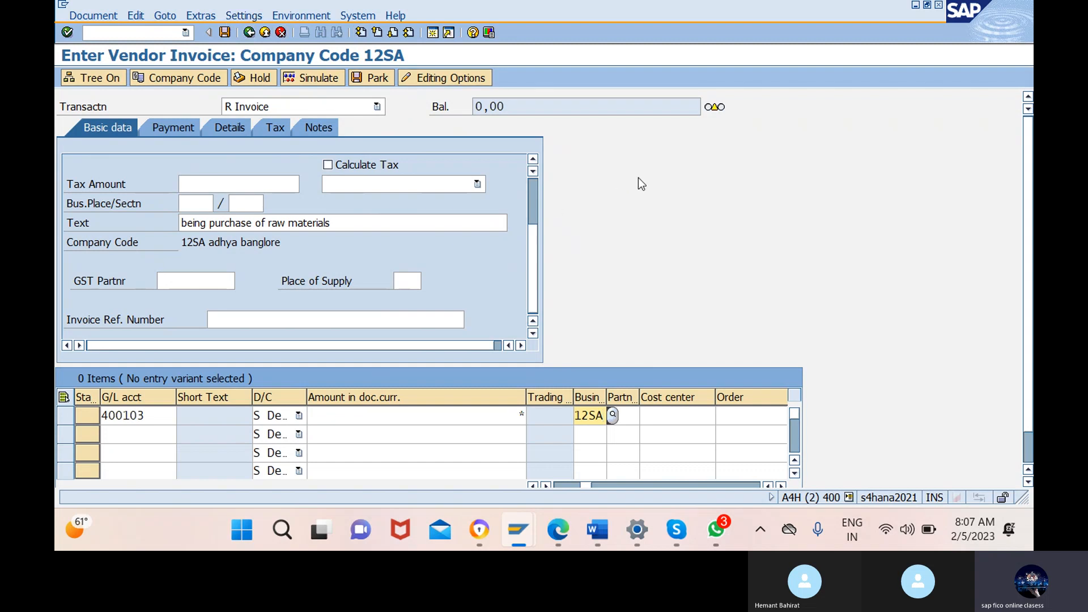
key(Return)
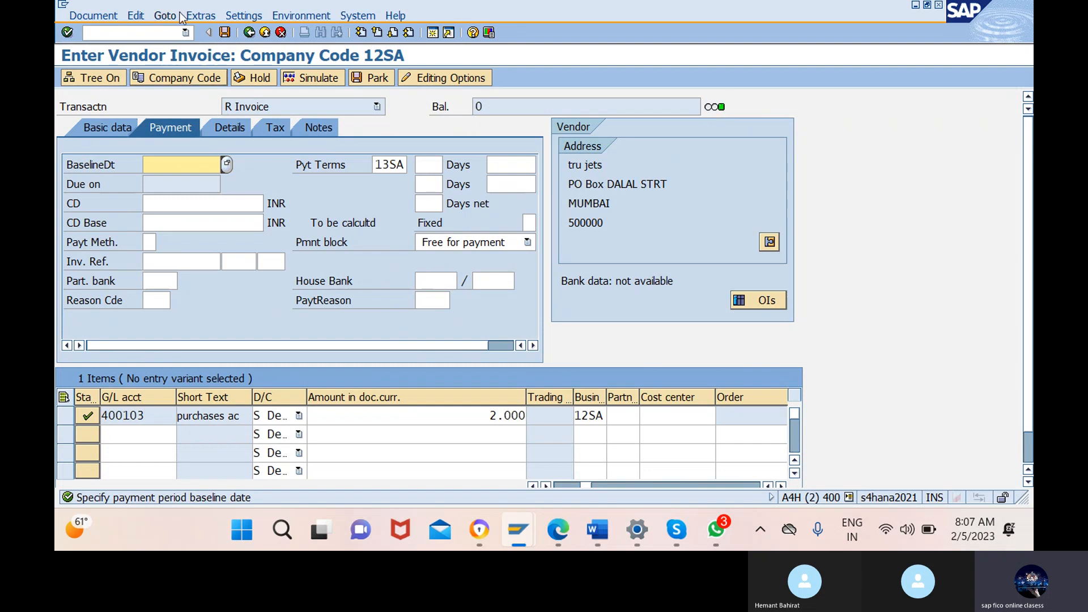
Set the payment baseline date to 05.02.2023 and simulate the invoice.
click(93, 15)
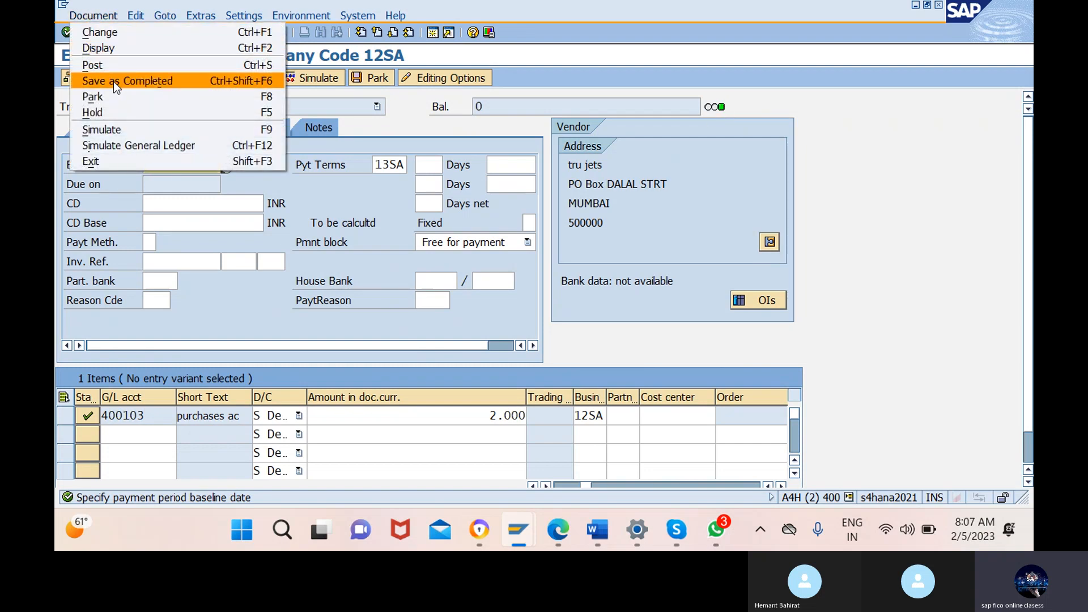
click(120, 128)
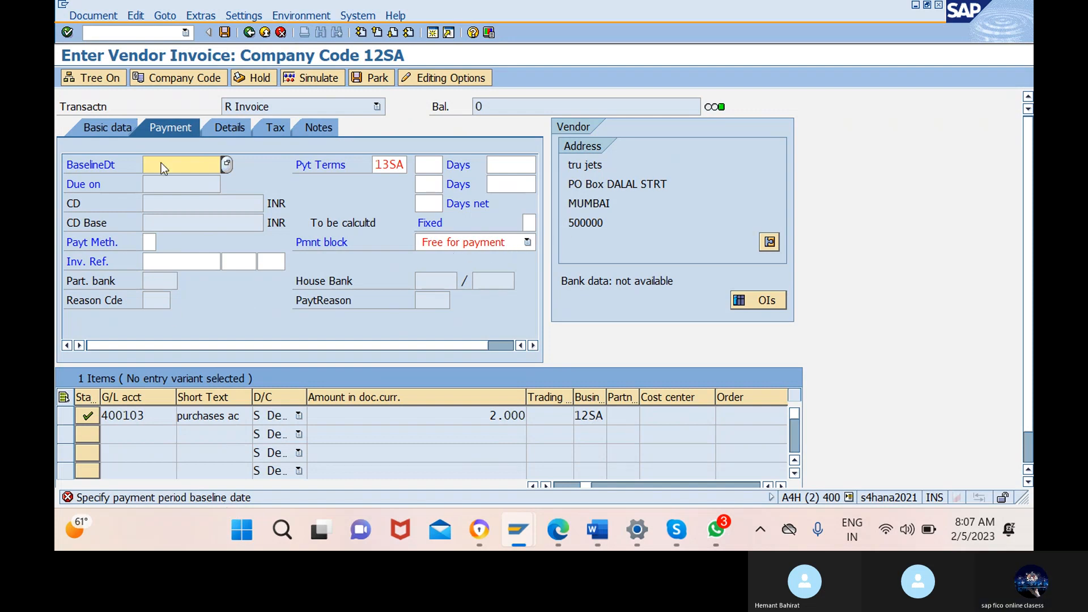
click(227, 165)
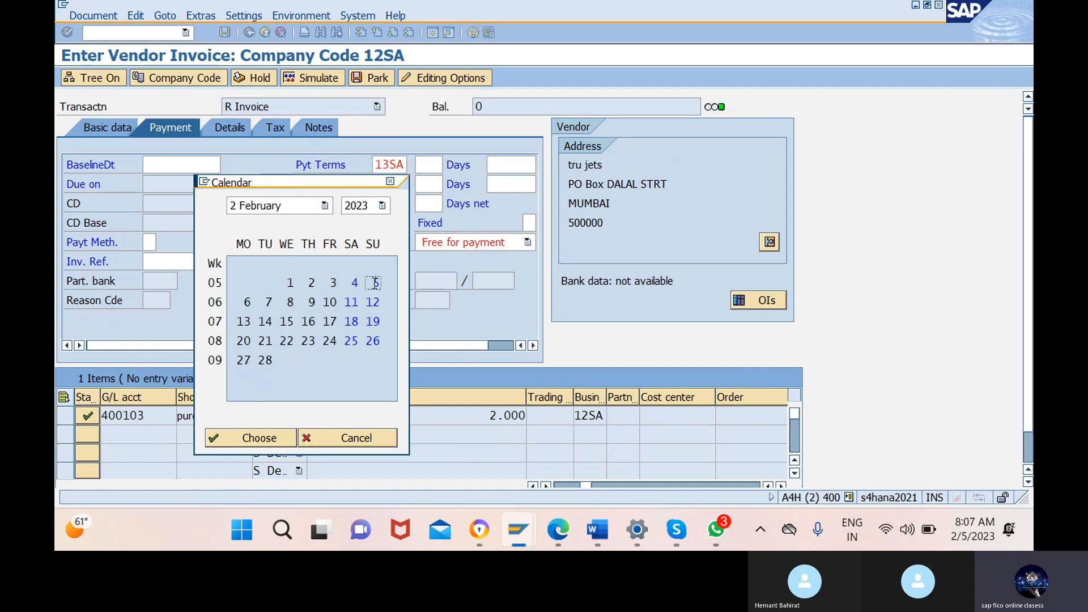
click(229, 441)
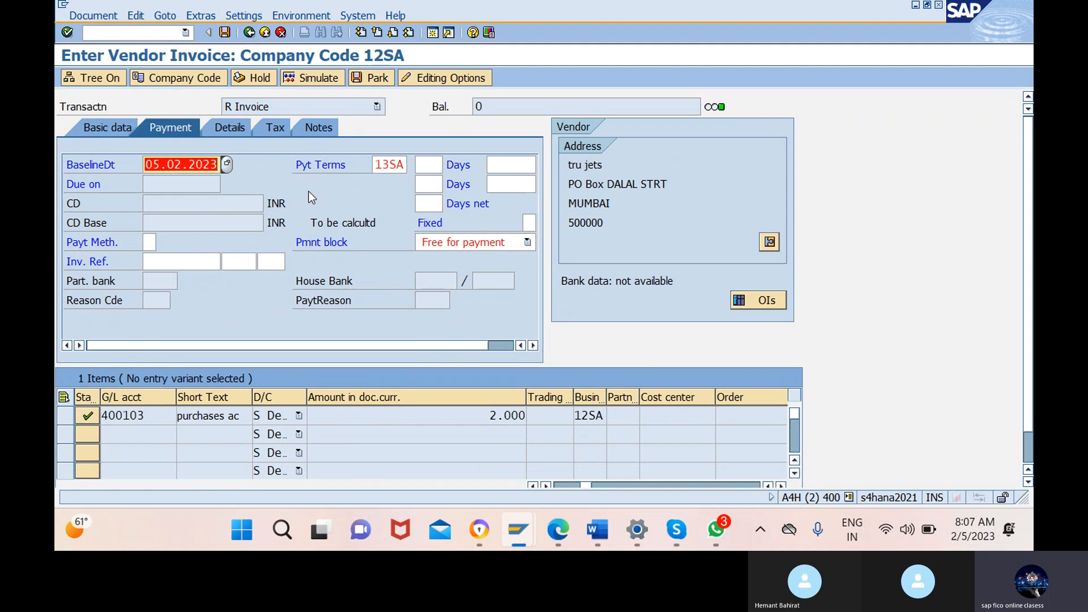
key(F9)
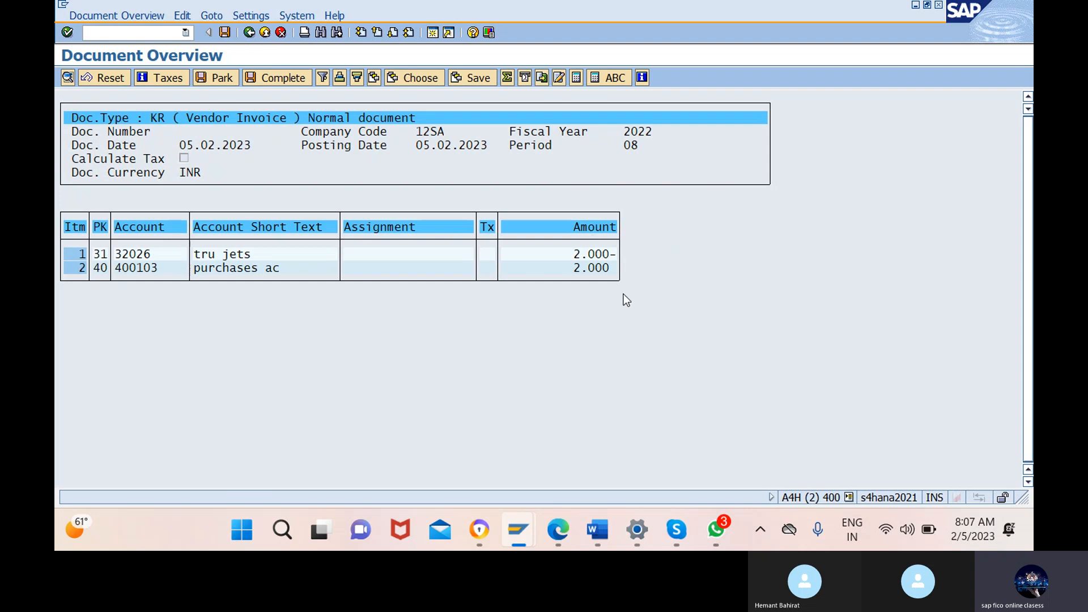
Post the simulated invoice, and look up its document number in the posting message's details.
click(224, 33)
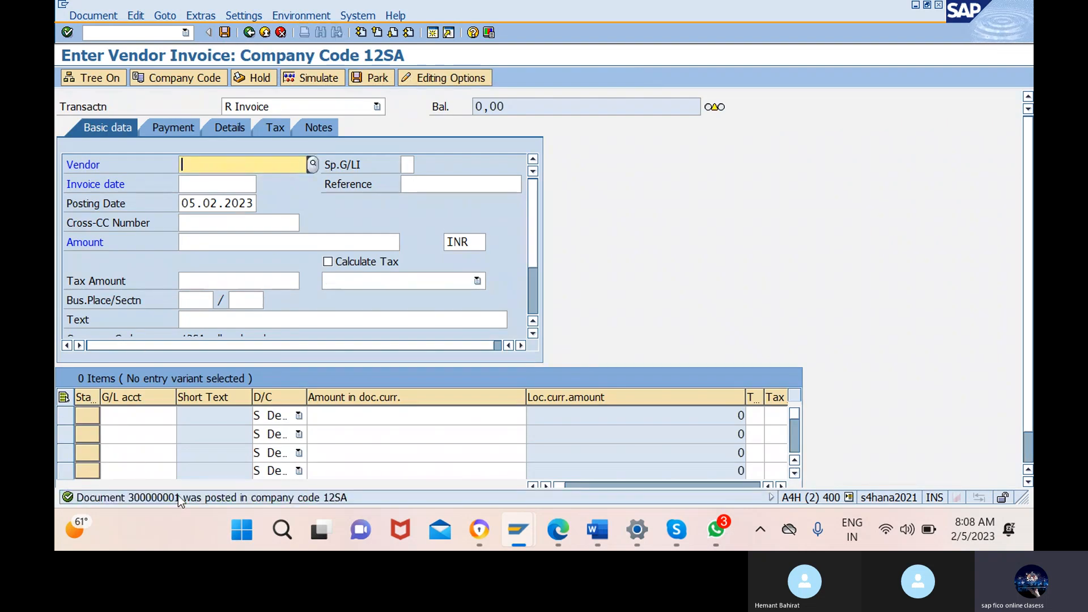
click(68, 498)
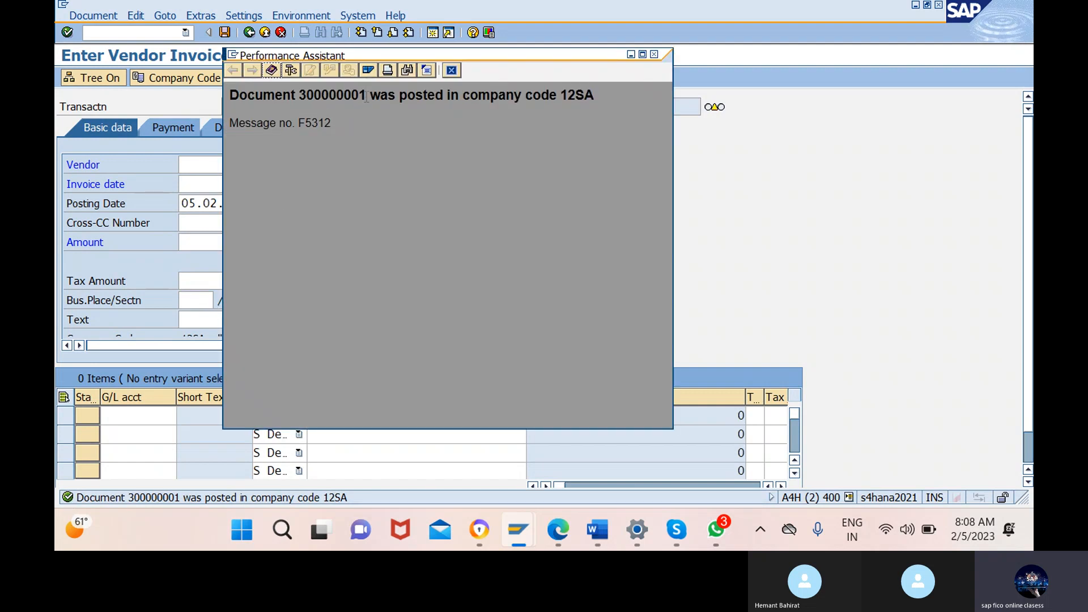
drag(367, 96, 300, 95)
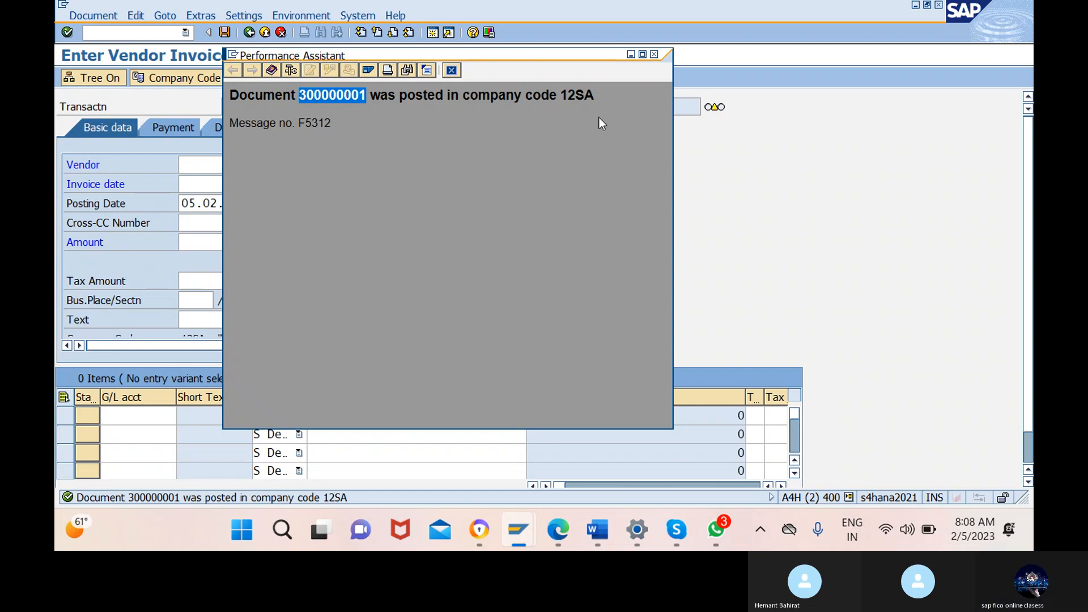
key(Escape)
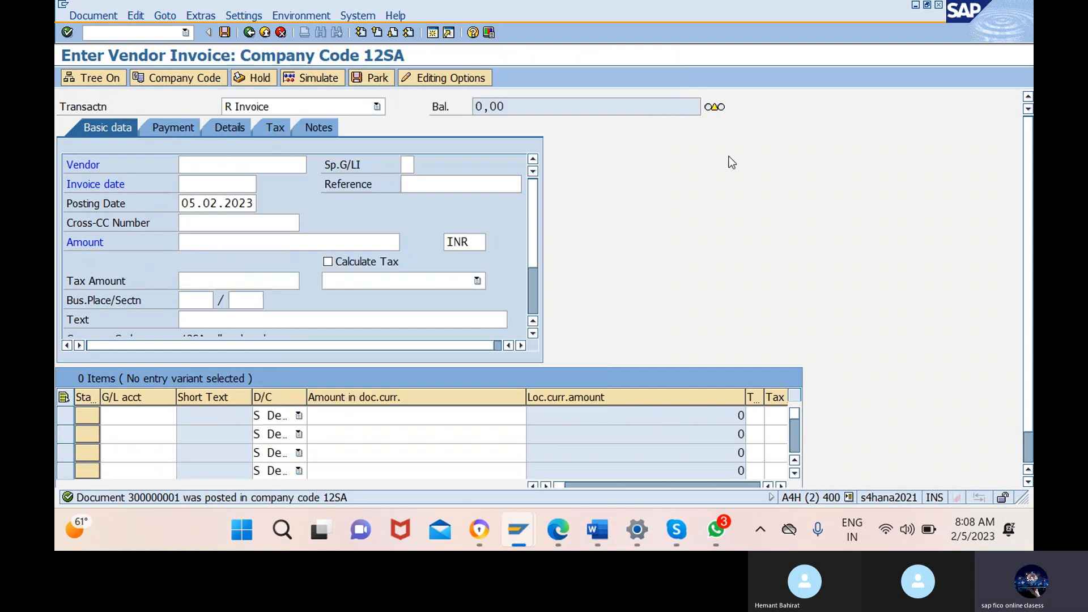
Start transaction FB03 and re-enter the document number of the posted invoice.
click(125, 34)
text(/nfb03)
key(Return)
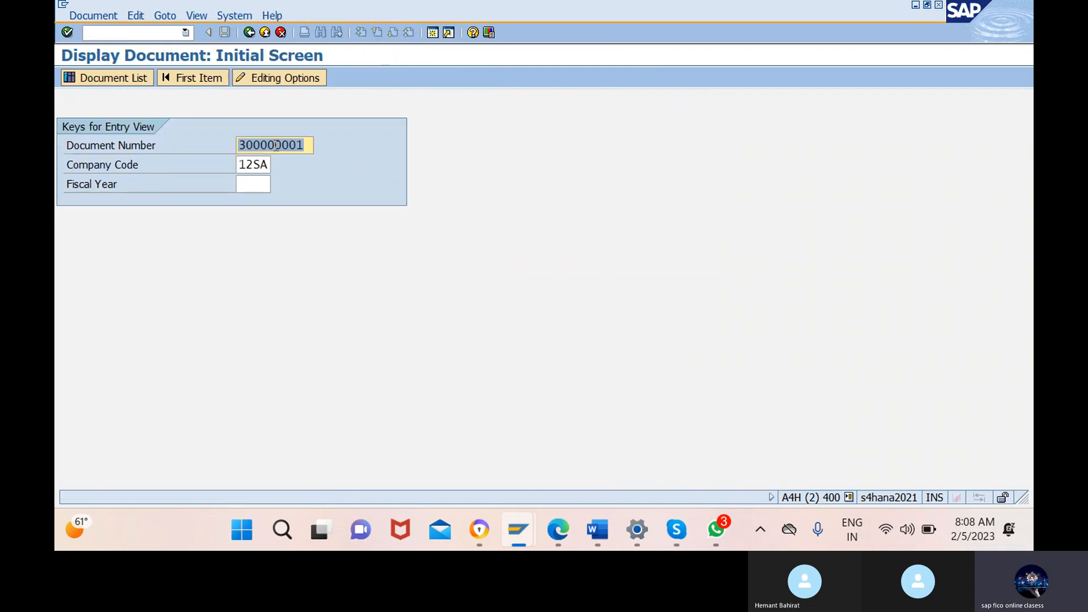
click(305, 145)
key(BackSpace)
key(BackSpace)
key(BackSpace)
key(BackSpace)
key(BackSpace)
key(BackSpace)
key(BackSpace)
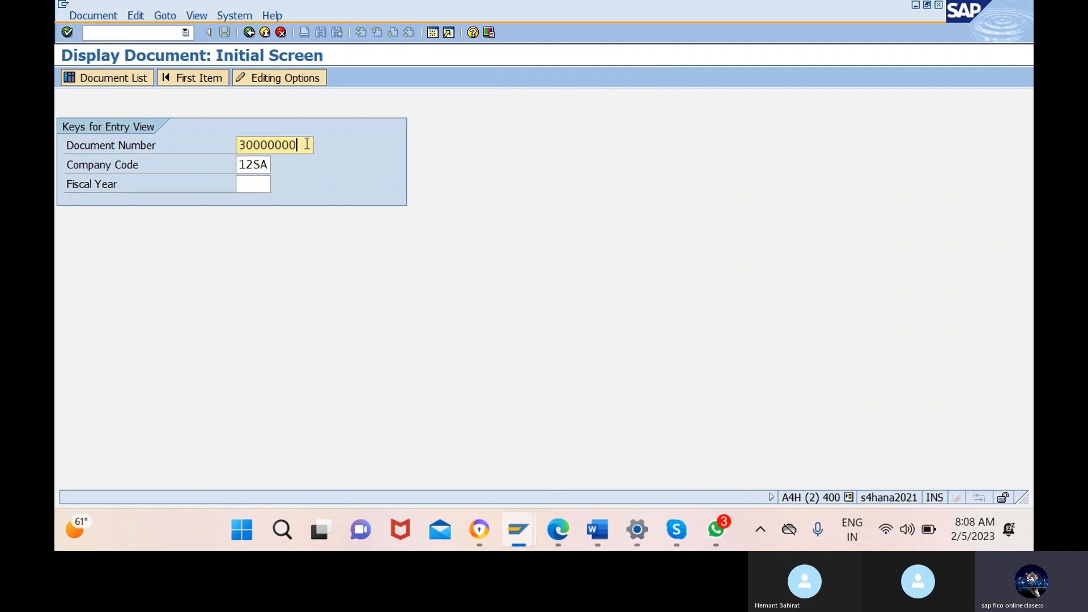
key(BackSpace)
key(BackSpace)
text(300000001)
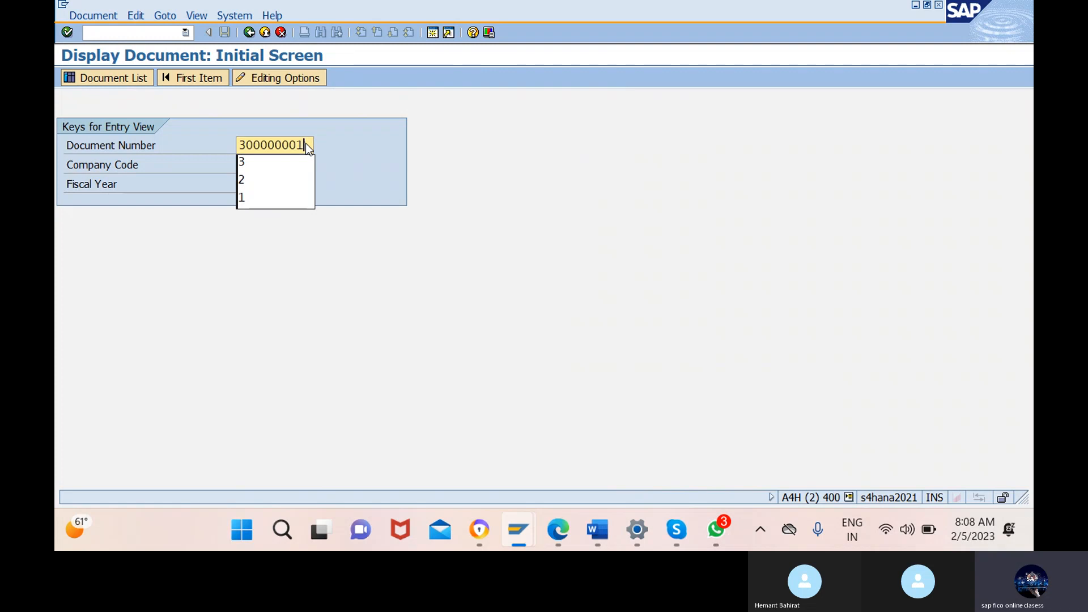
Display the document for fiscal year 2022, and open the tru jets vendor line item's details.
click(255, 185)
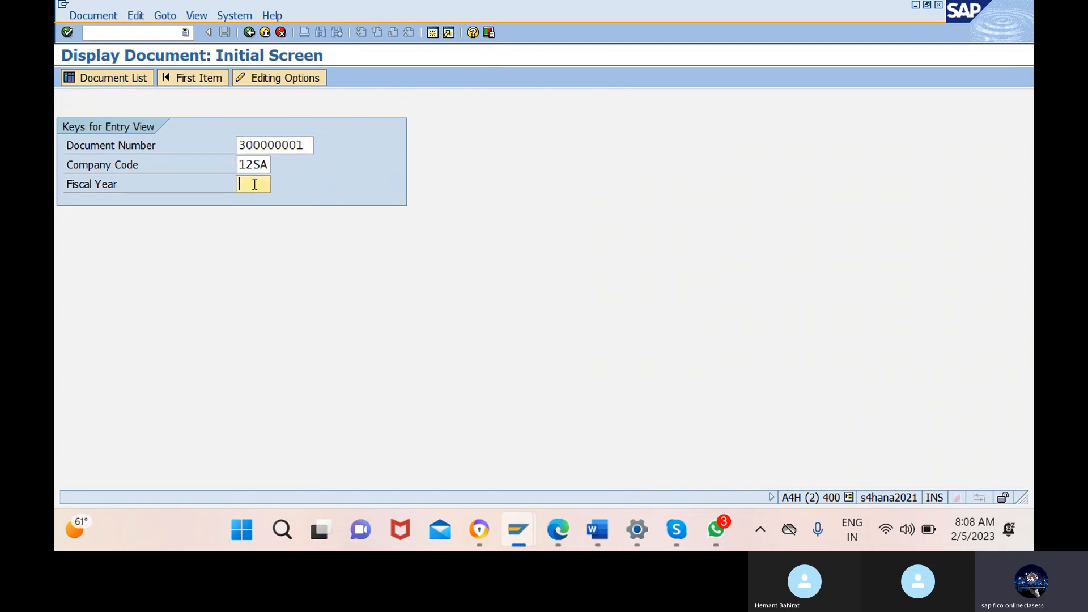
text(2022)
key(Tab)
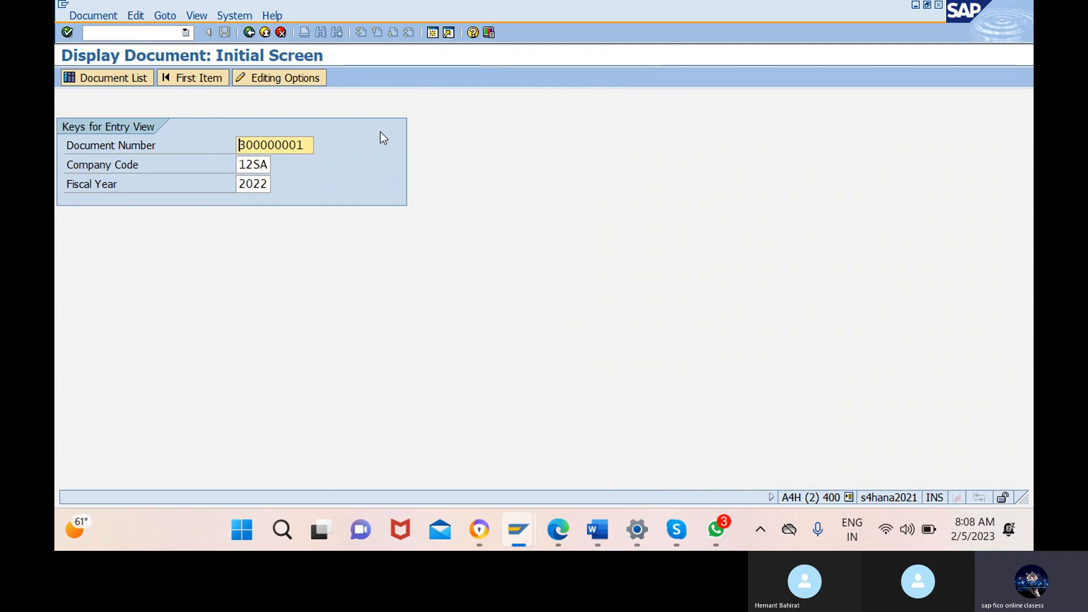
key(Return)
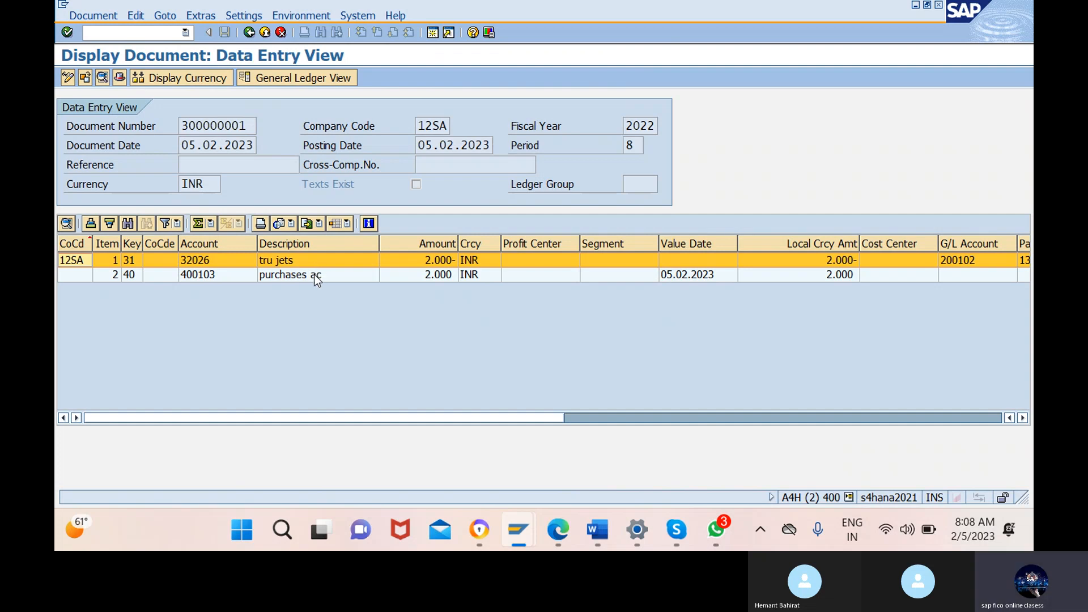
double_click(218, 261)
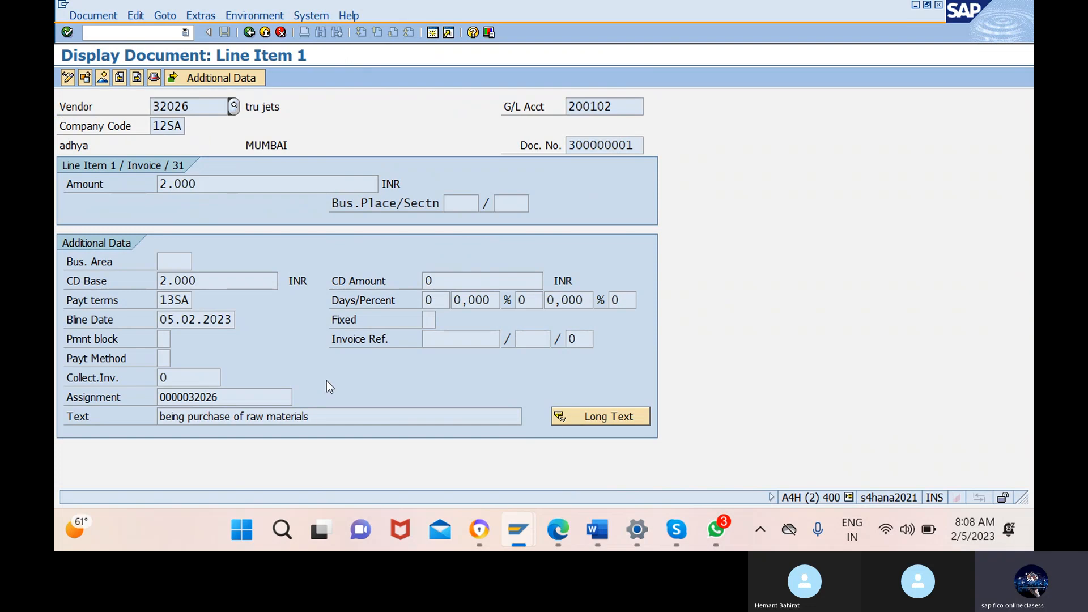
Display the tru jets vendor's balances in FK10N for company code 12SA and fiscal year 2022, and open the line items of period 8's credit.
mouse_move(219, 396)
mouse_down()
mouse_move(195, 396)
mouse_move(226, 395)
mouse_up()
text(/nfk10n)
key(Return)
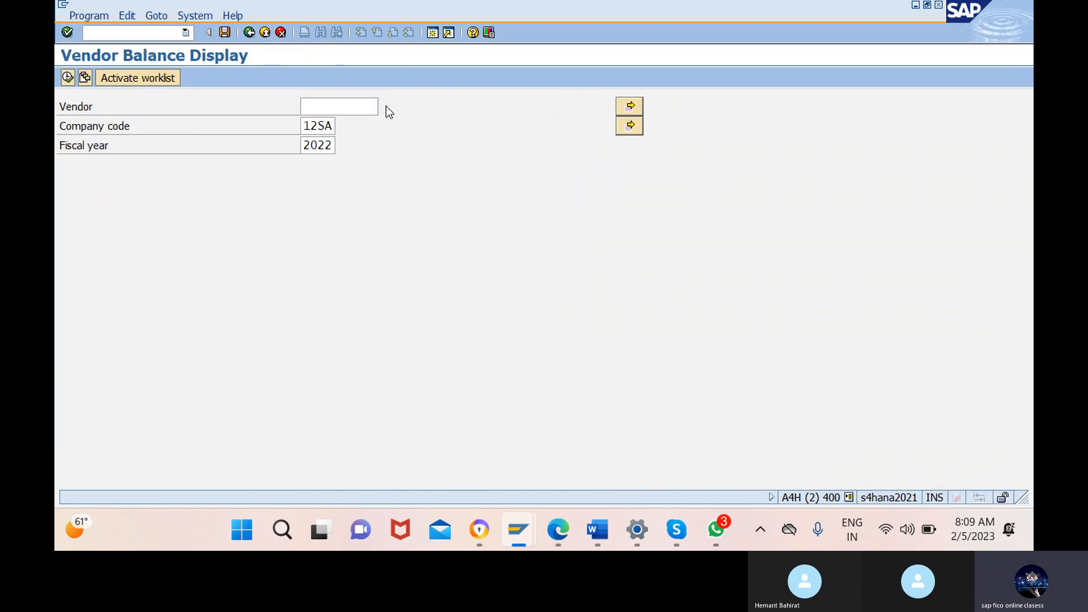
key(F4)
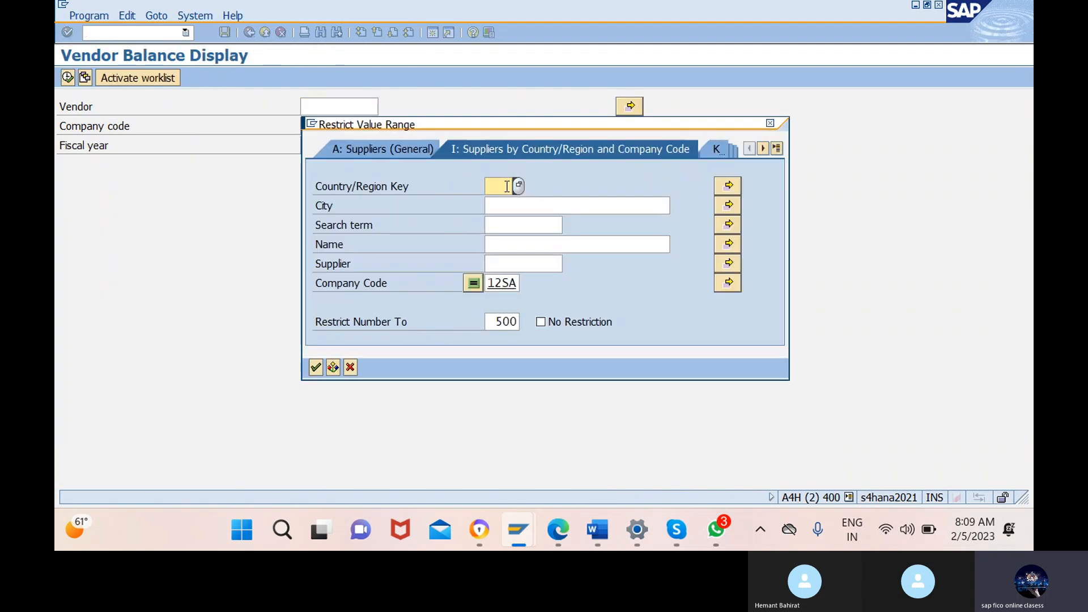
click(316, 367)
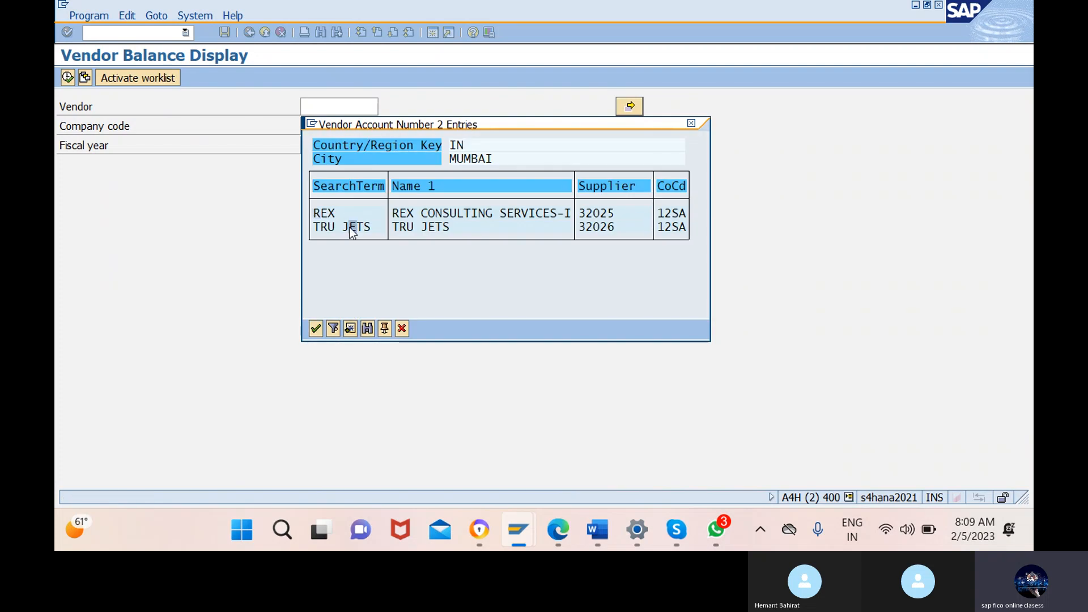
click(316, 328)
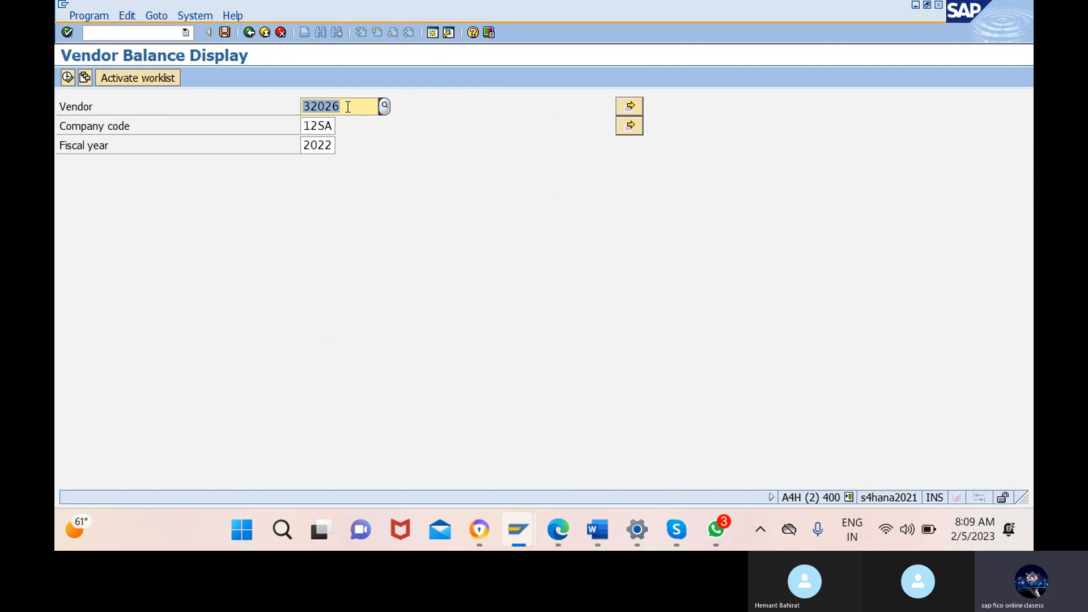
click(68, 78)
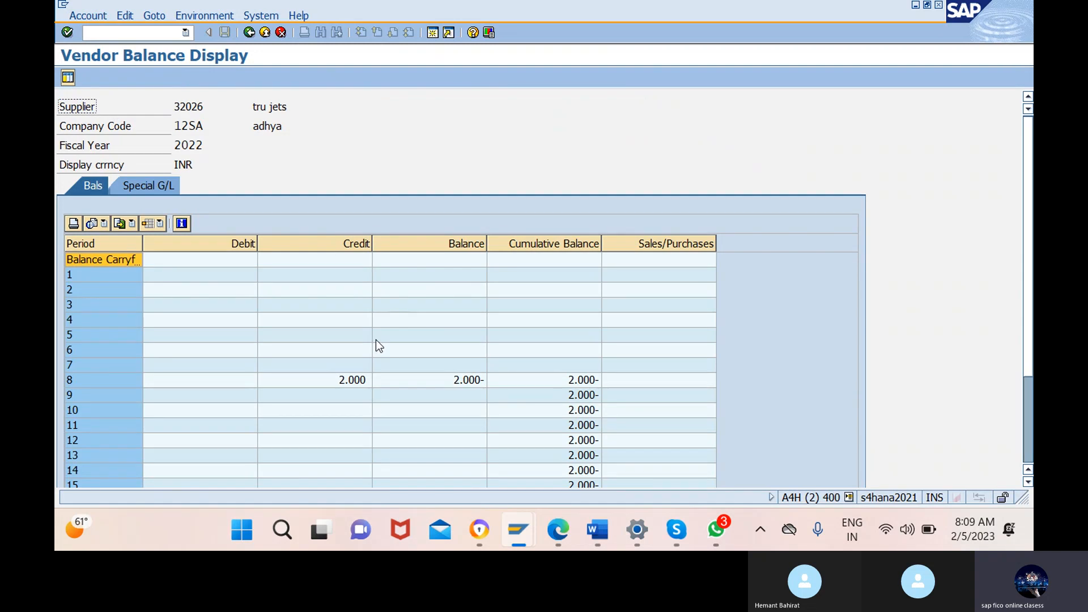
double_click(345, 385)
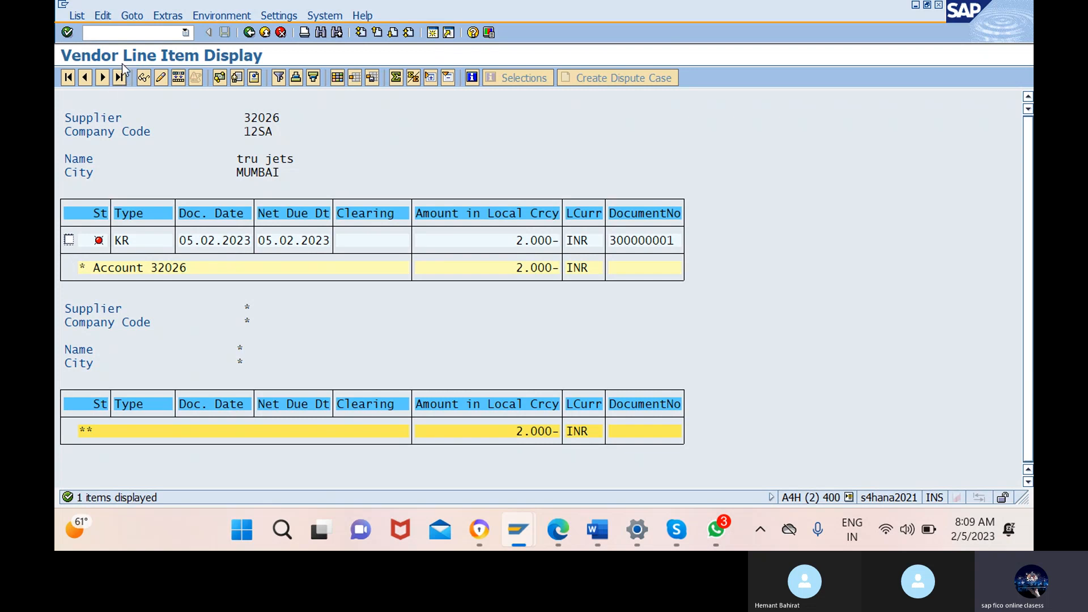
Start the Post Outgoing Payments transaction and set the document date to 05.02.2023.
click(120, 32)
text(/nf)
text(-52)
key(Return)
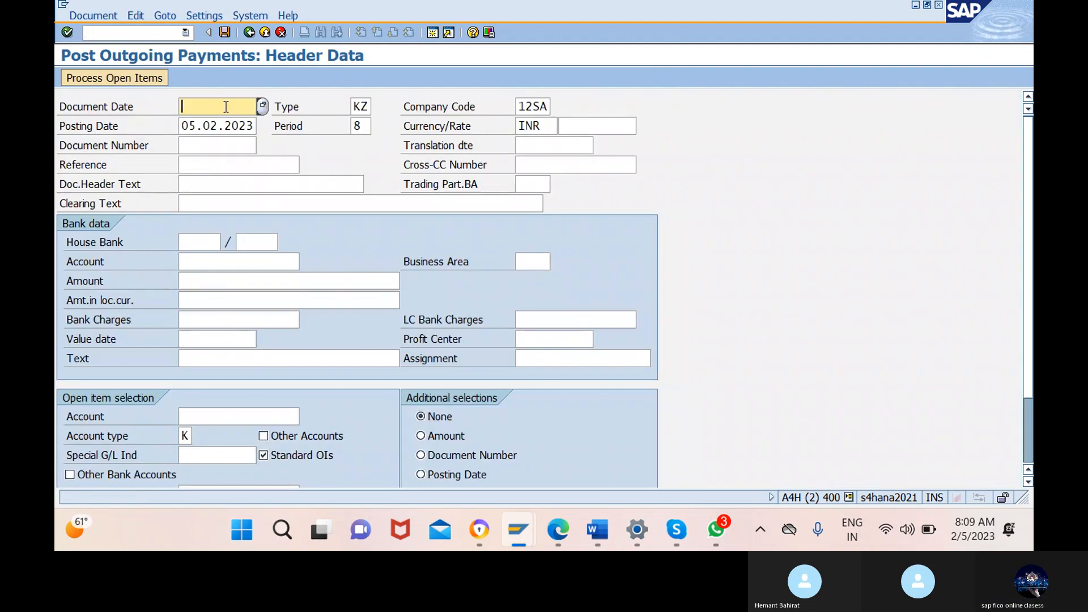
click(262, 105)
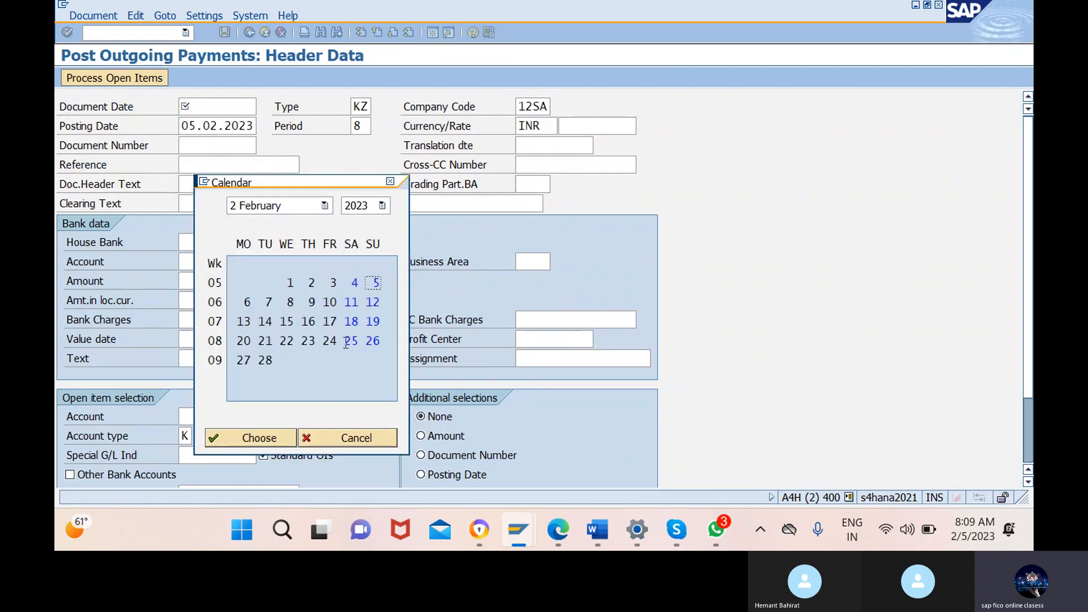
click(236, 437)
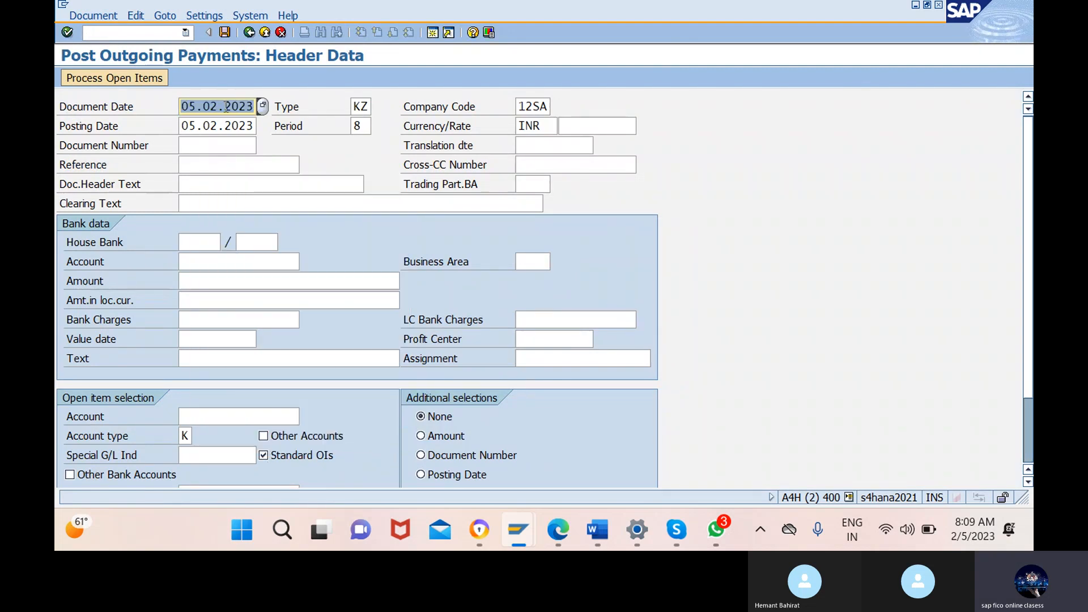
Enter "ref" as the payment's reference and "being vendor invoice clea" as its document header text.
click(216, 166)
text(ref)
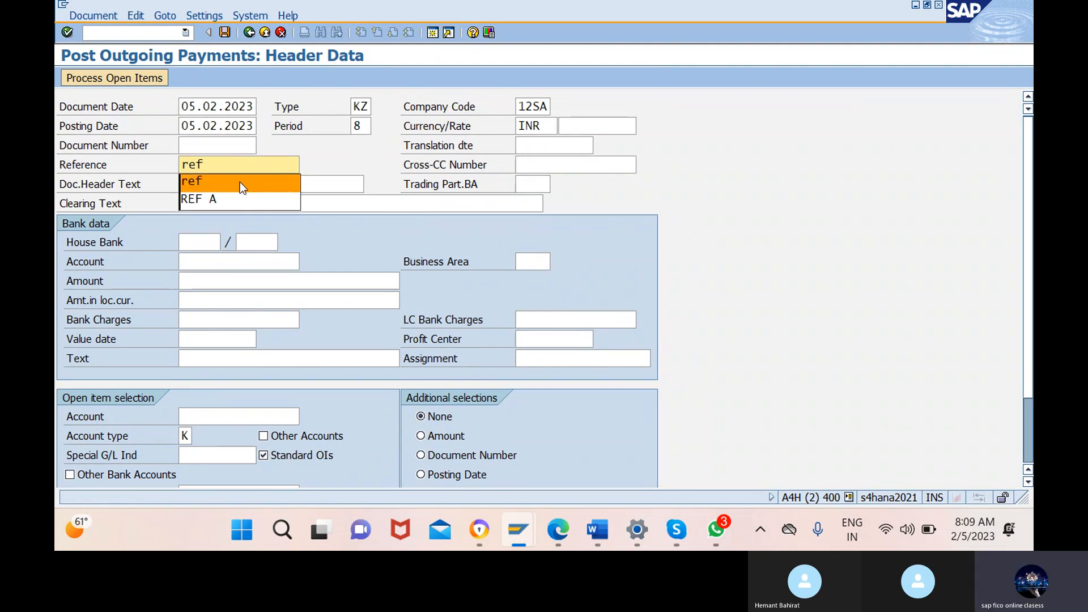
click(239, 181)
click(273, 184)
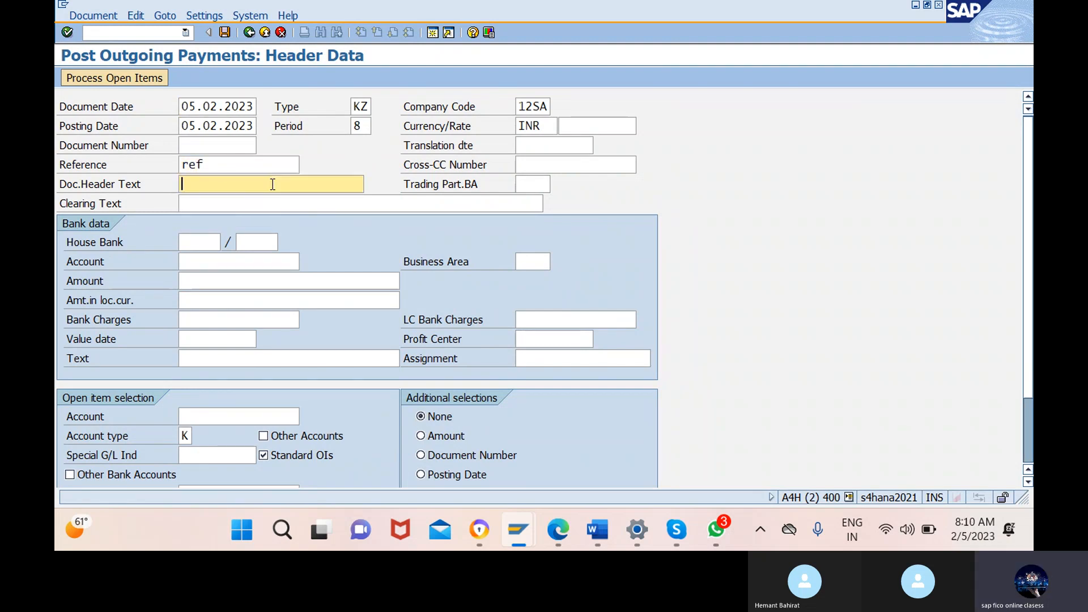
text(bei)
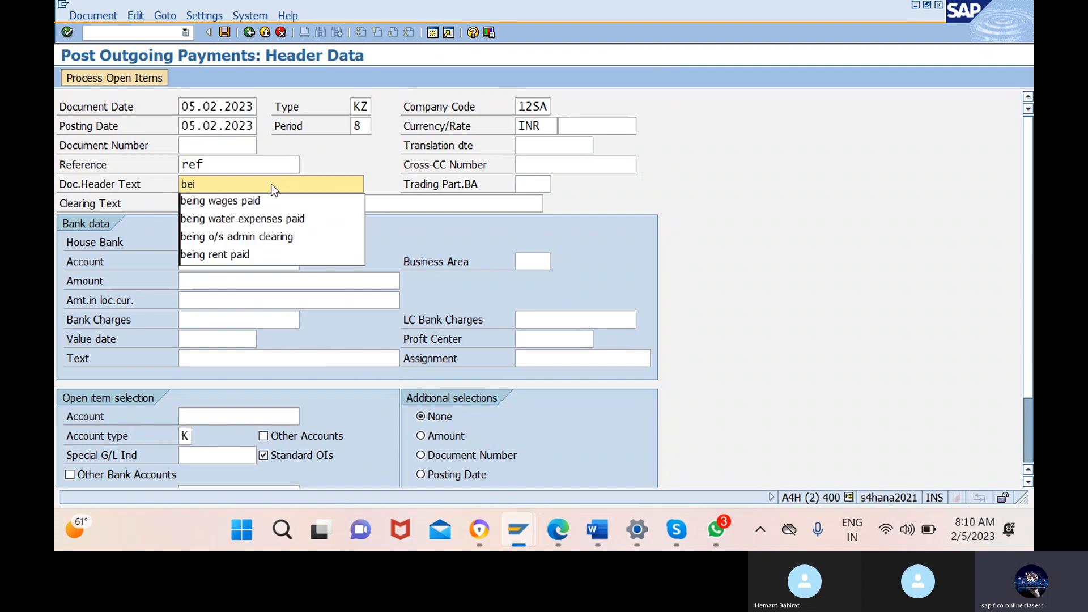
text(ng )
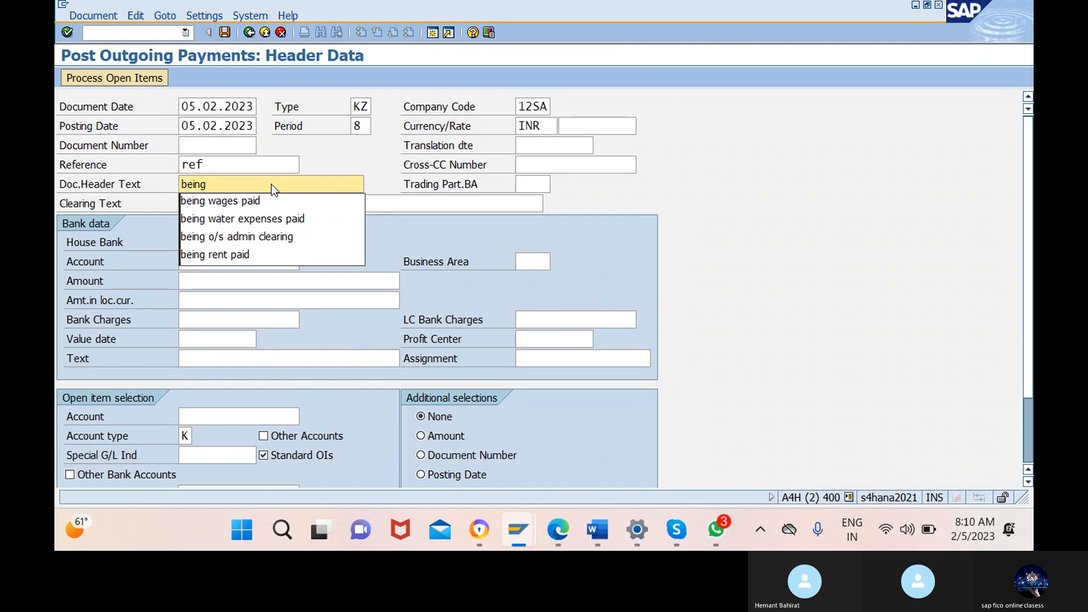
text(vendo)
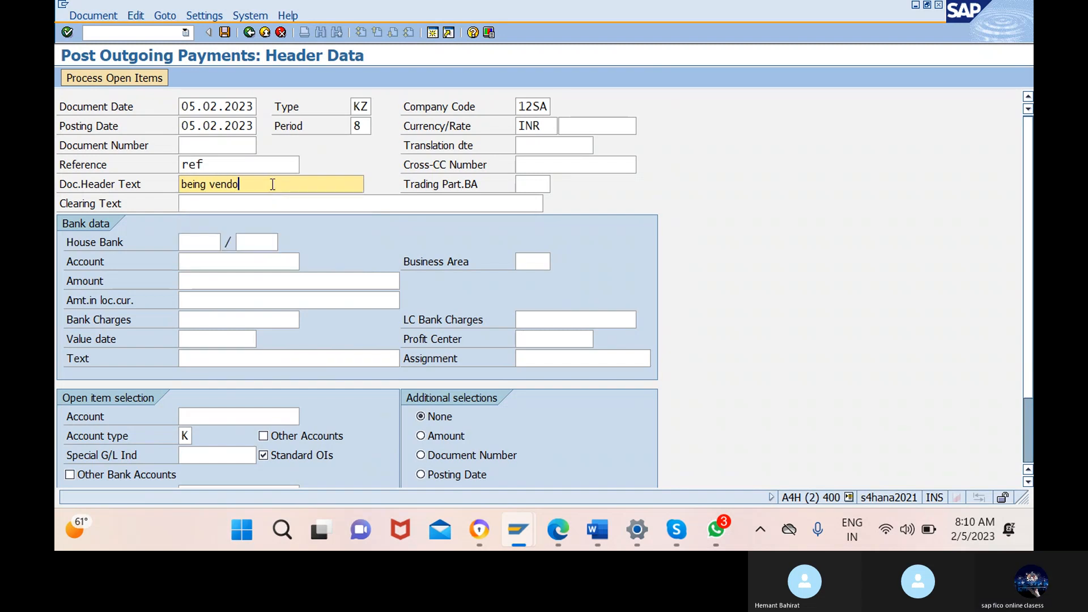
text(r inv)
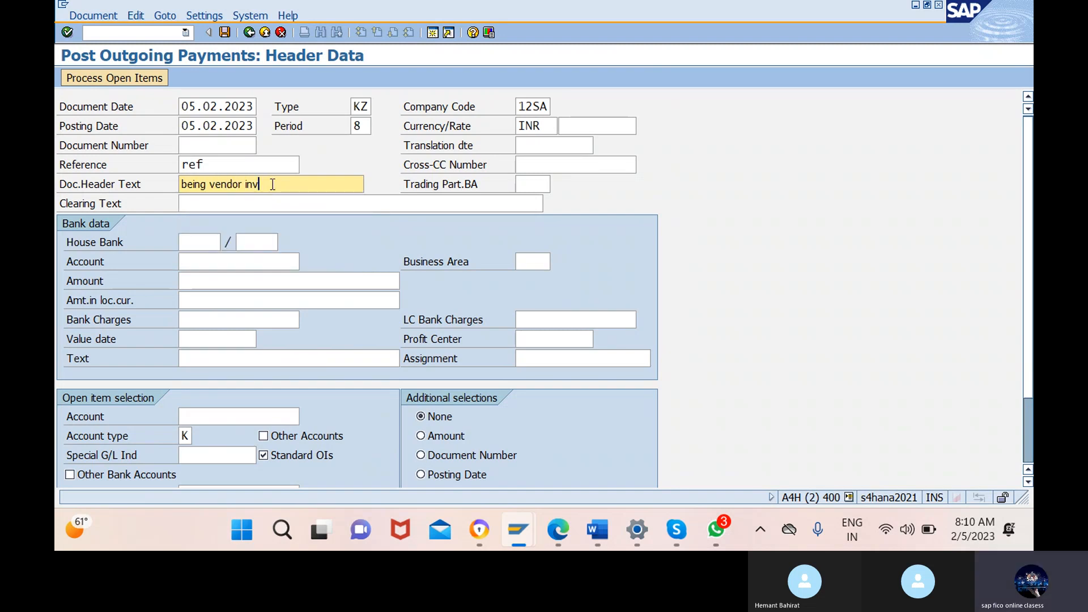
text(oice clear)
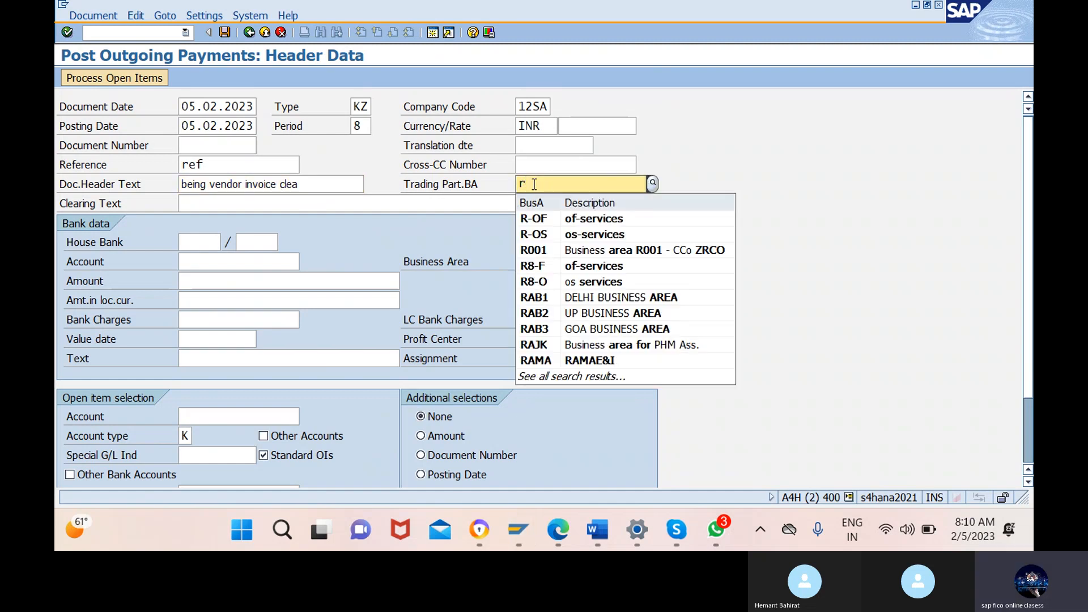
key(BackSpace)
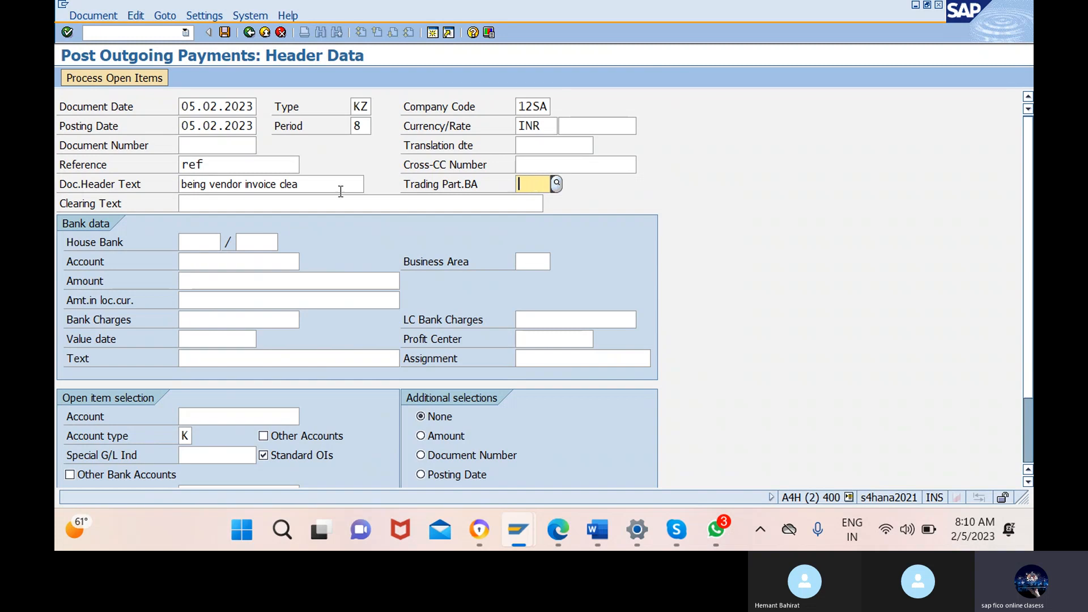
Choose sbi bank acc as the bank data account and enter an amount of 2100.
click(248, 262)
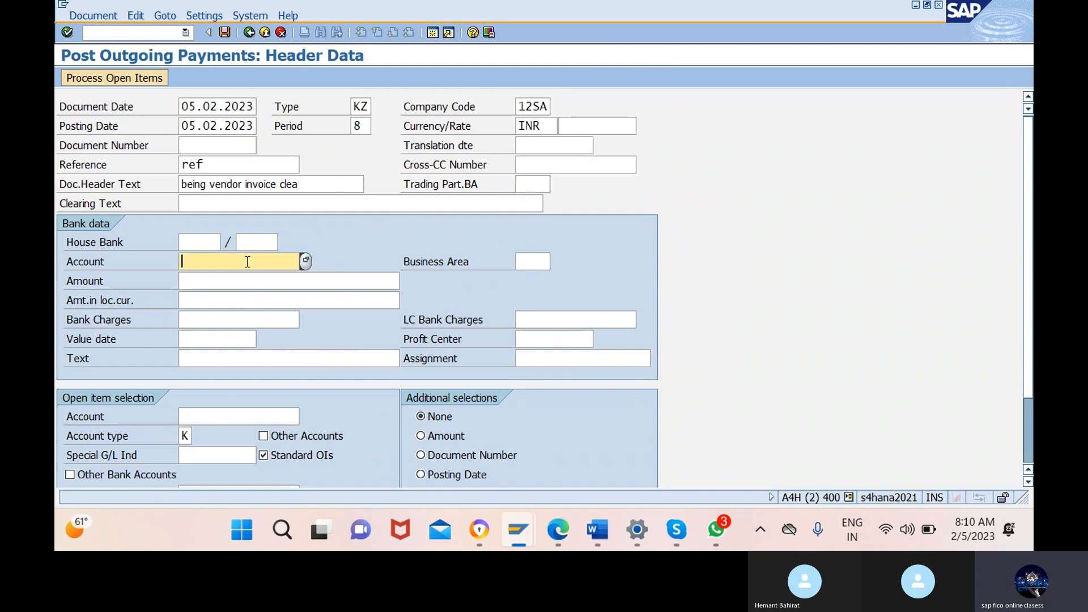
click(307, 260)
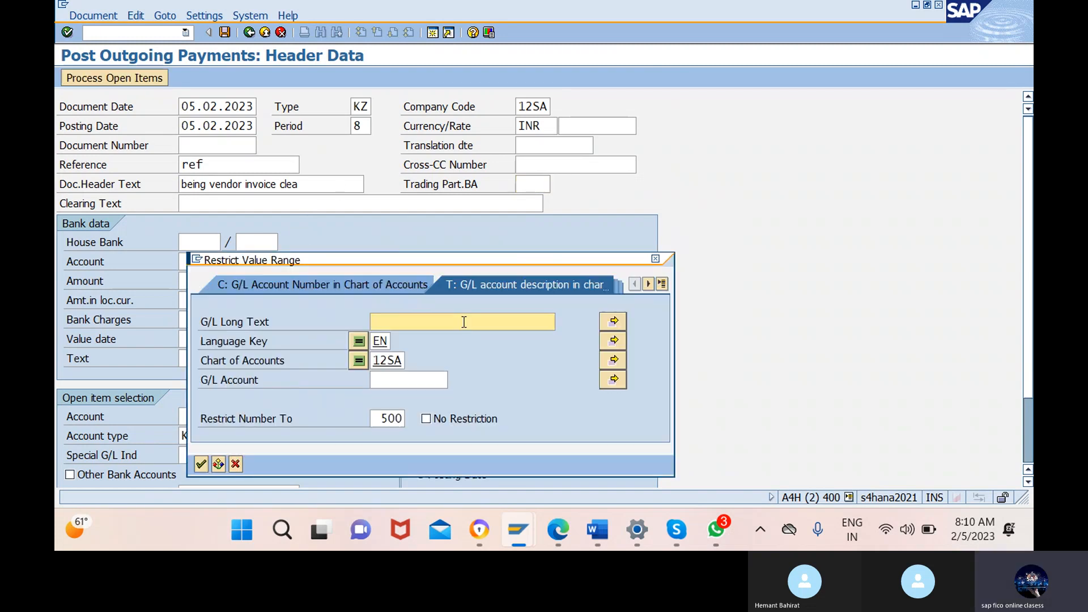
click(201, 464)
click(228, 348)
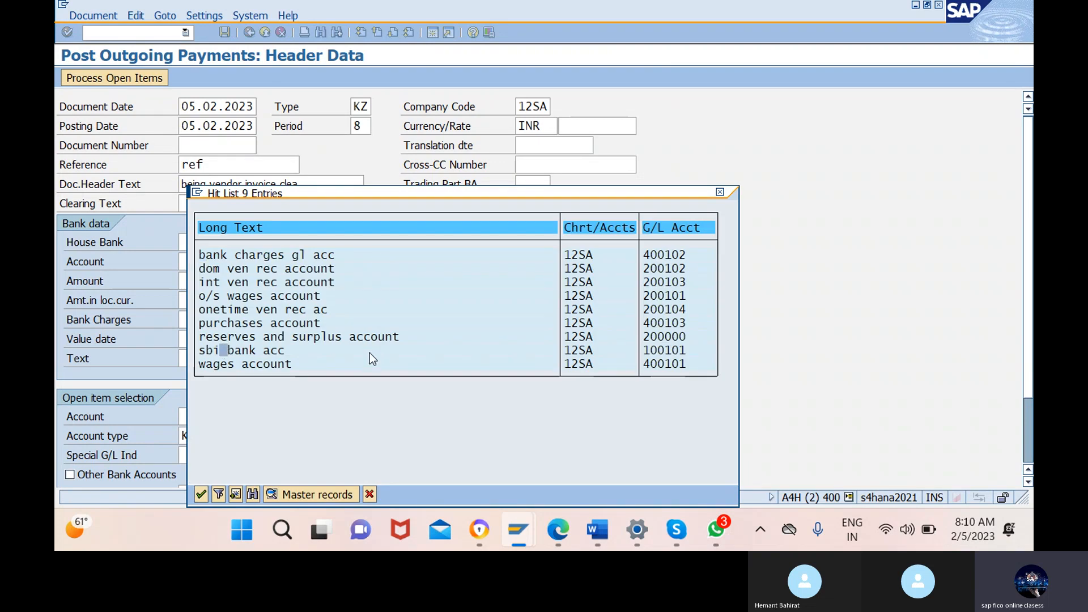
click(201, 495)
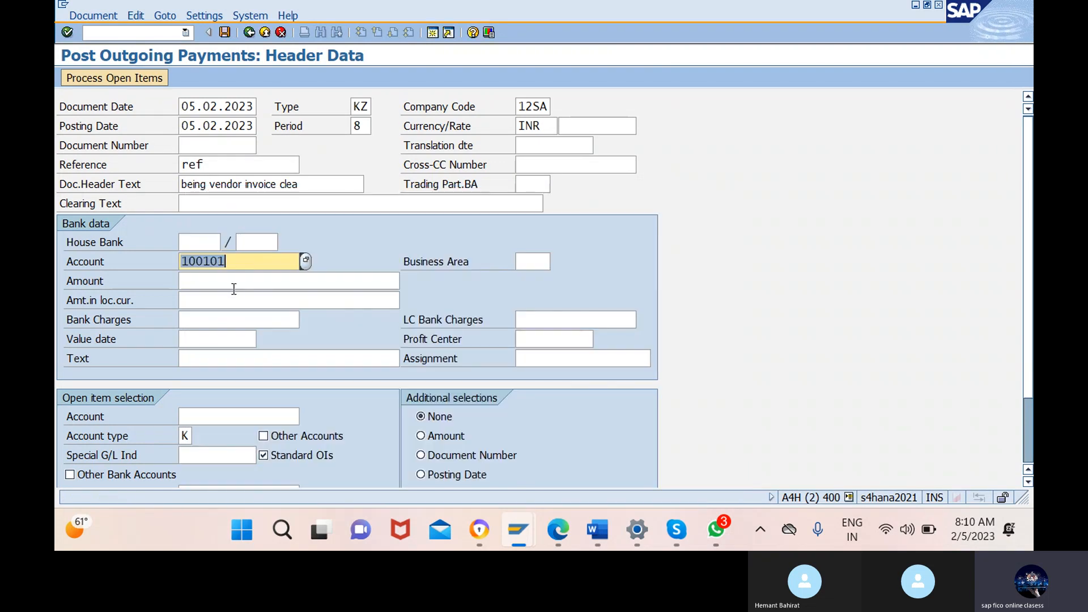
click(290, 281)
text(2100)
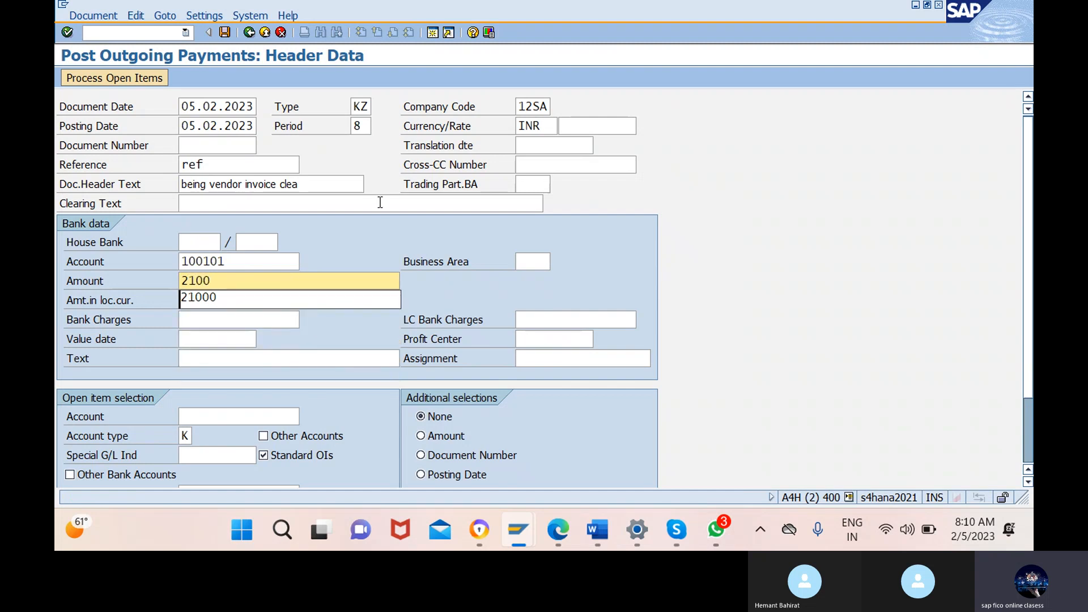
key(Return)
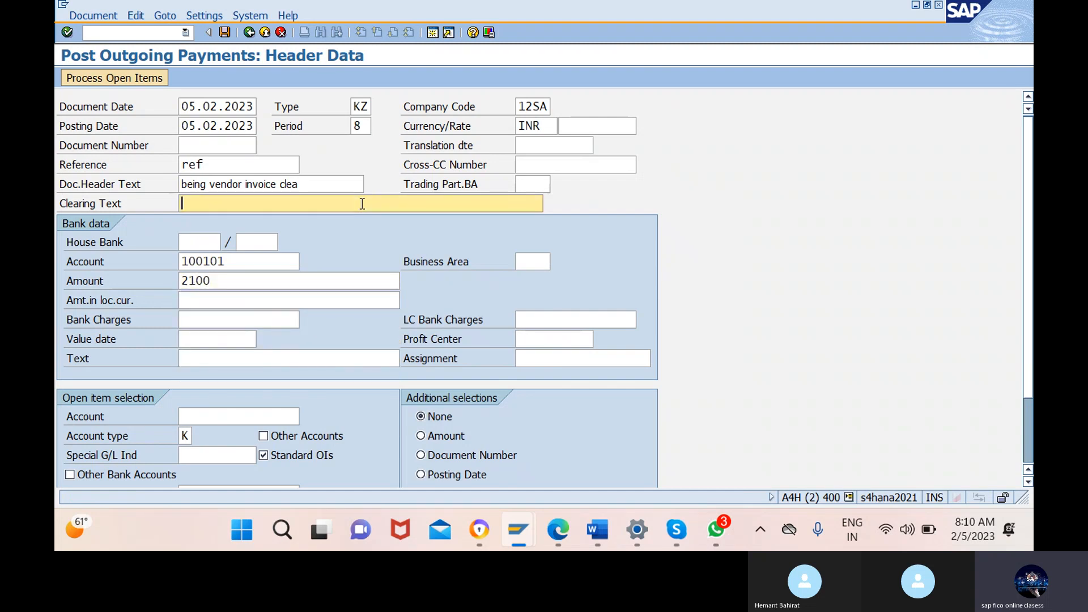
Set the bank charges to 100 and the value date to 05.02.2023.
click(241, 319)
text(100)
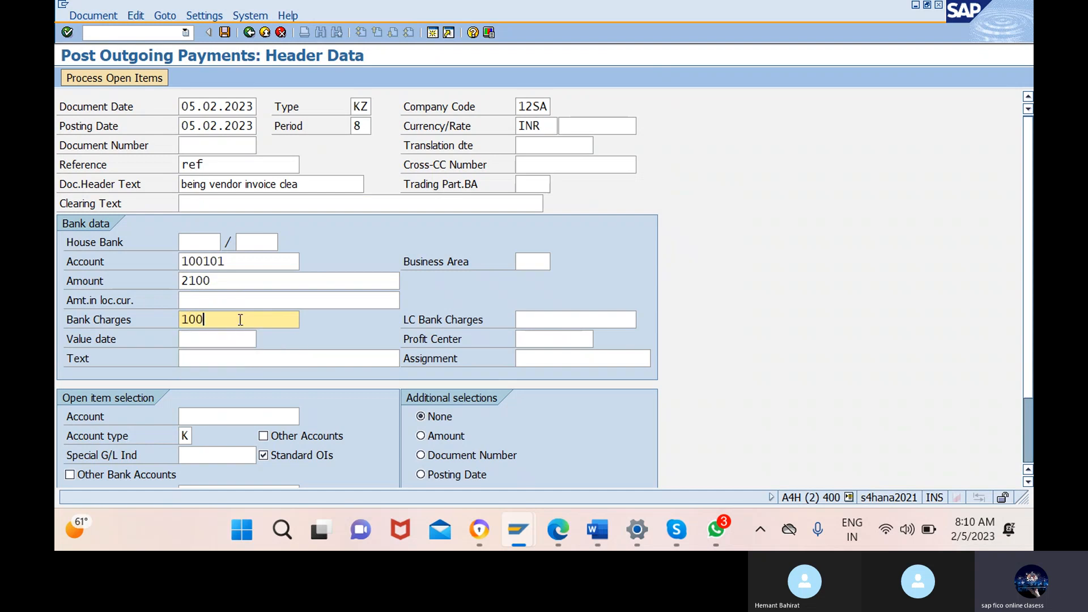
click(227, 339)
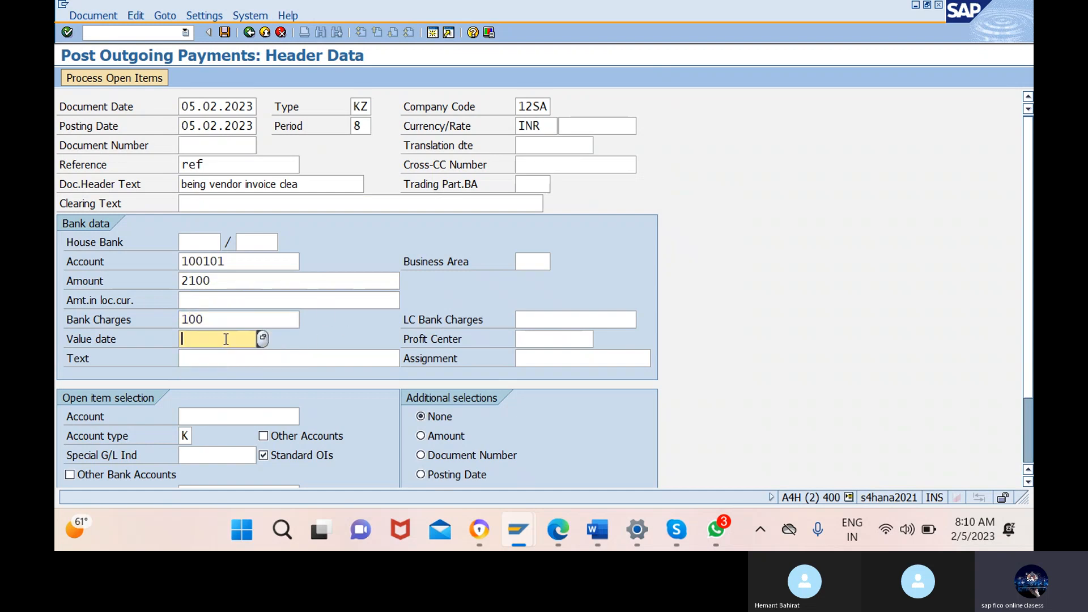
click(263, 339)
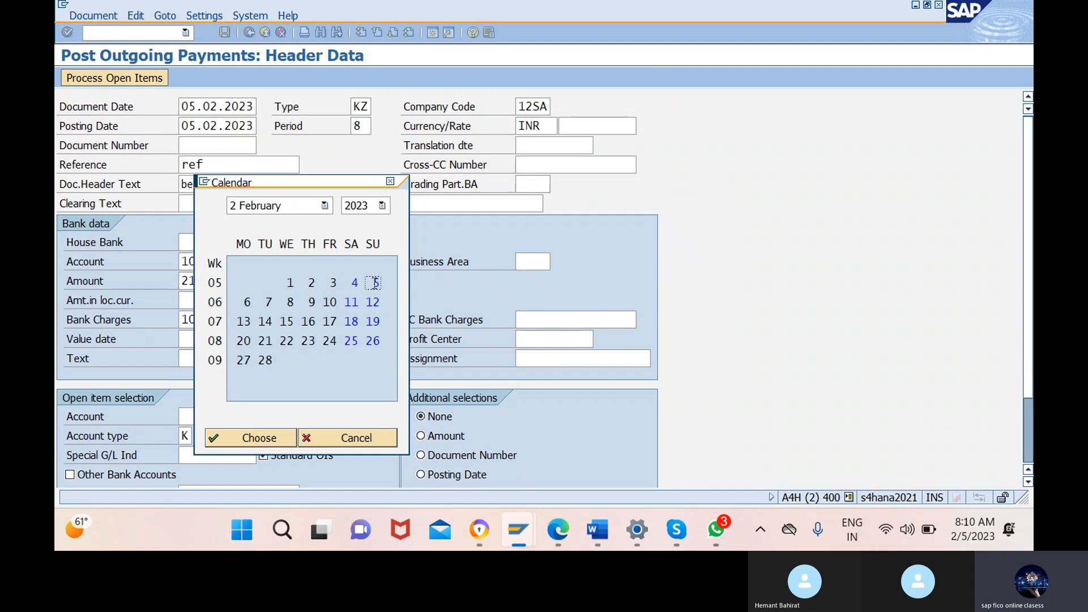
click(253, 439)
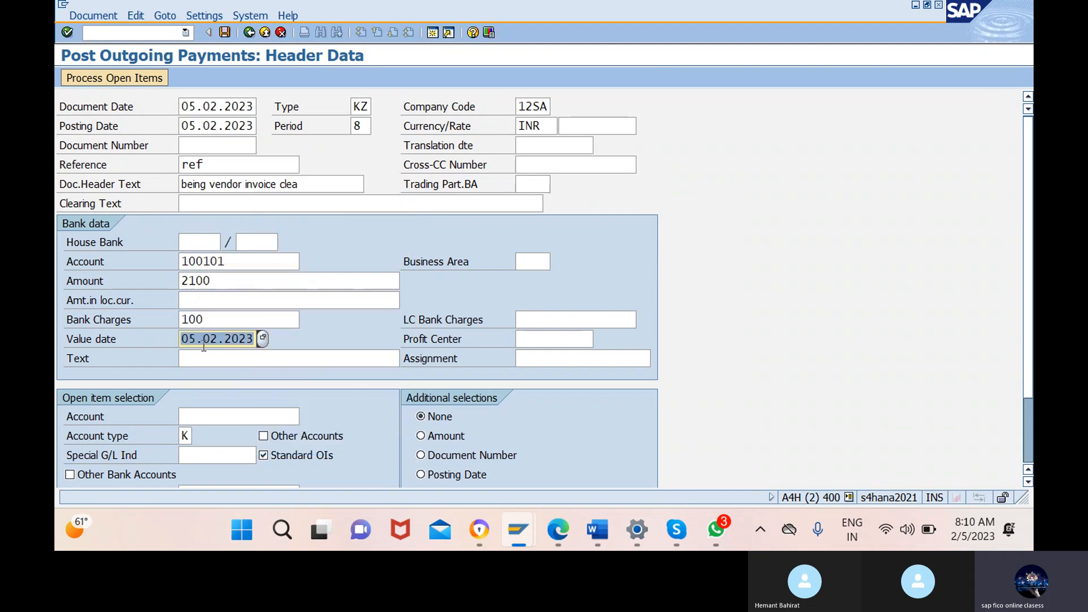
Copy the document header text "being vendor invoice clea" into the bank data text.
drag(306, 184, 178, 188)
key(ctrl+c)
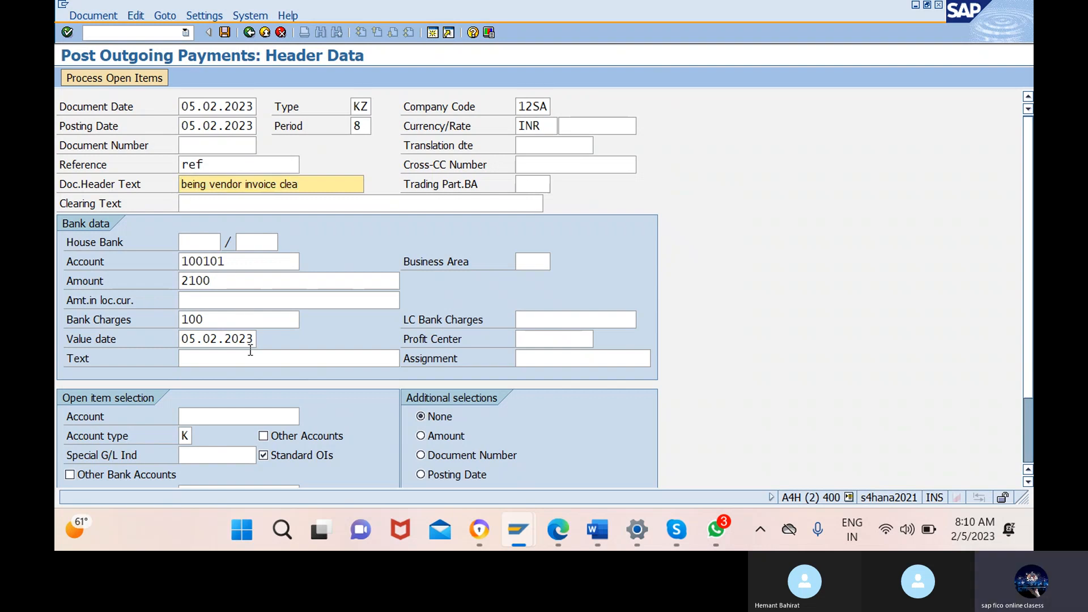
click(298, 358)
key(ctrl+v)
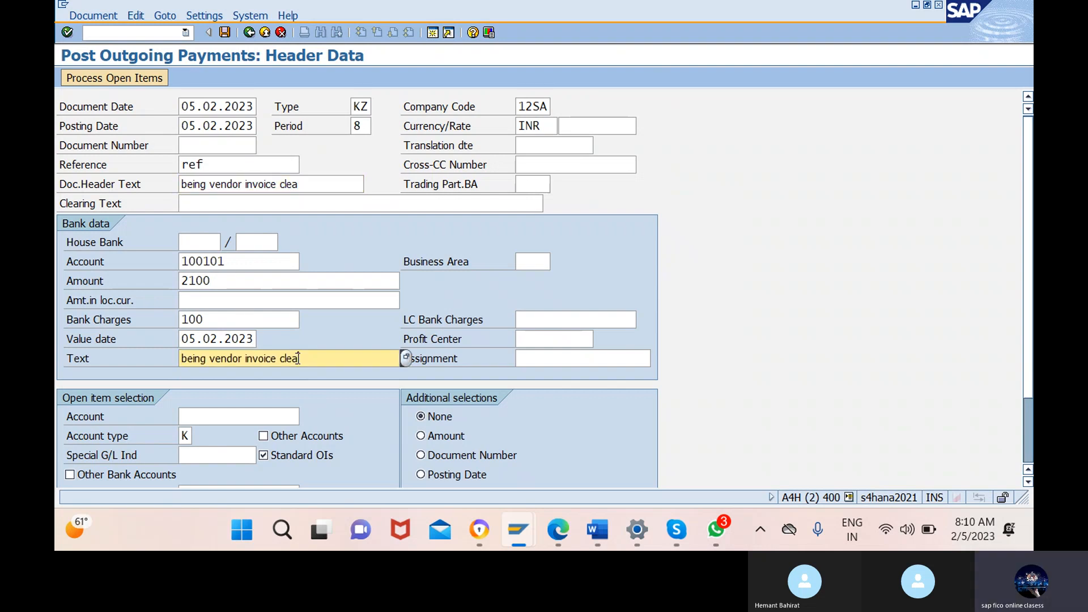
Select the vendor tru jets in company code 12SA as the account for open item selection.
click(267, 417)
click(302, 416)
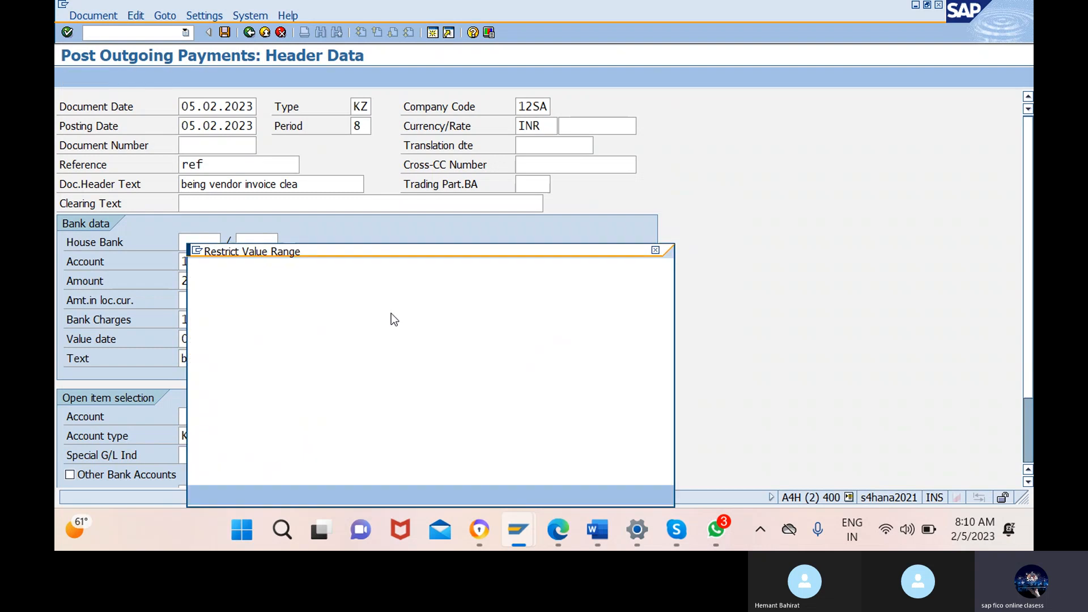
click(202, 493)
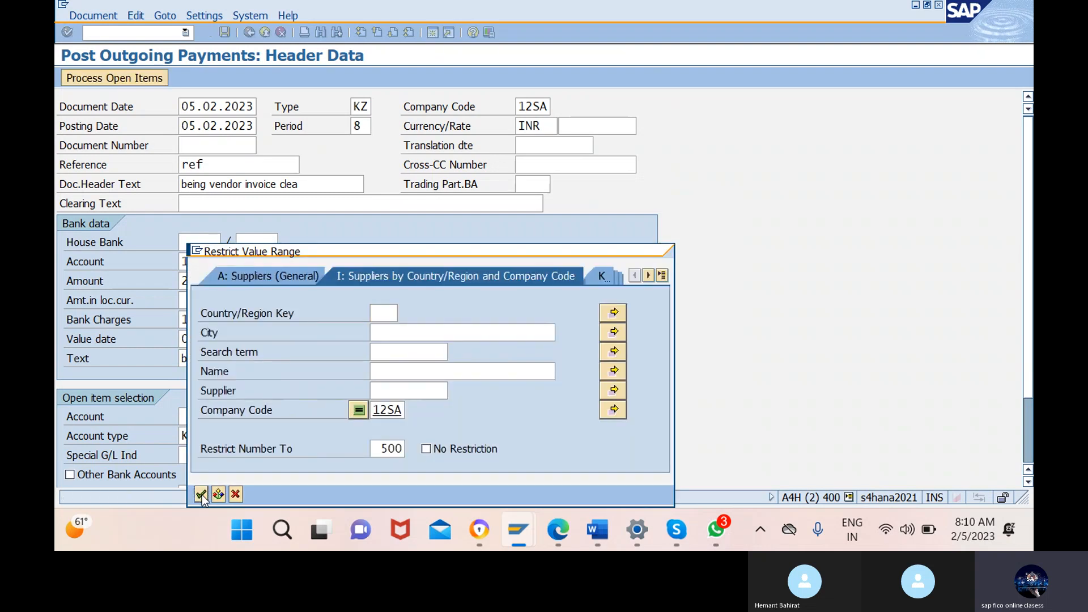
click(278, 392)
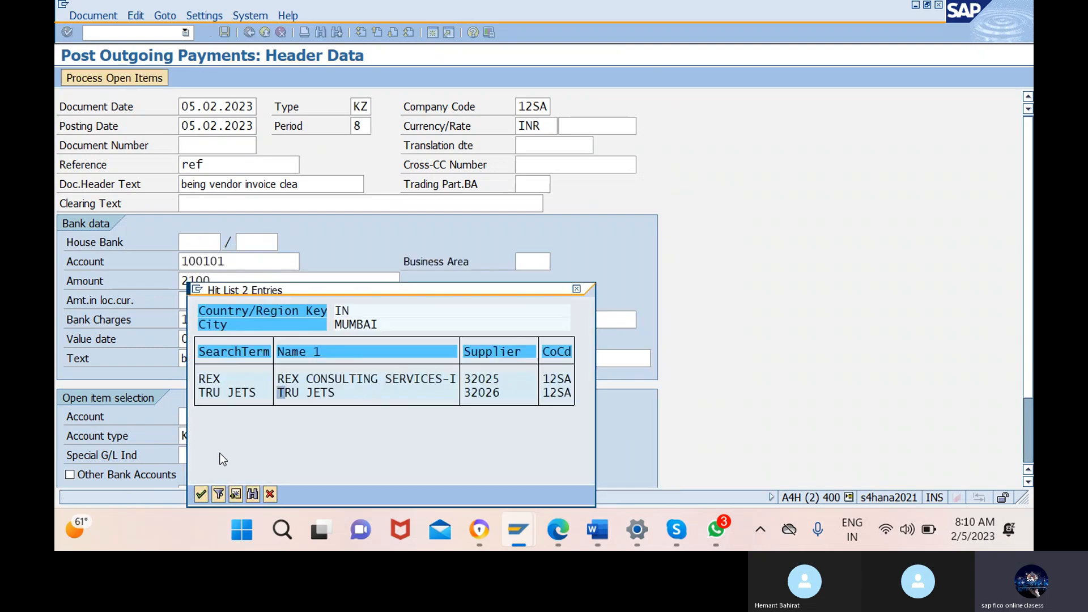
click(201, 493)
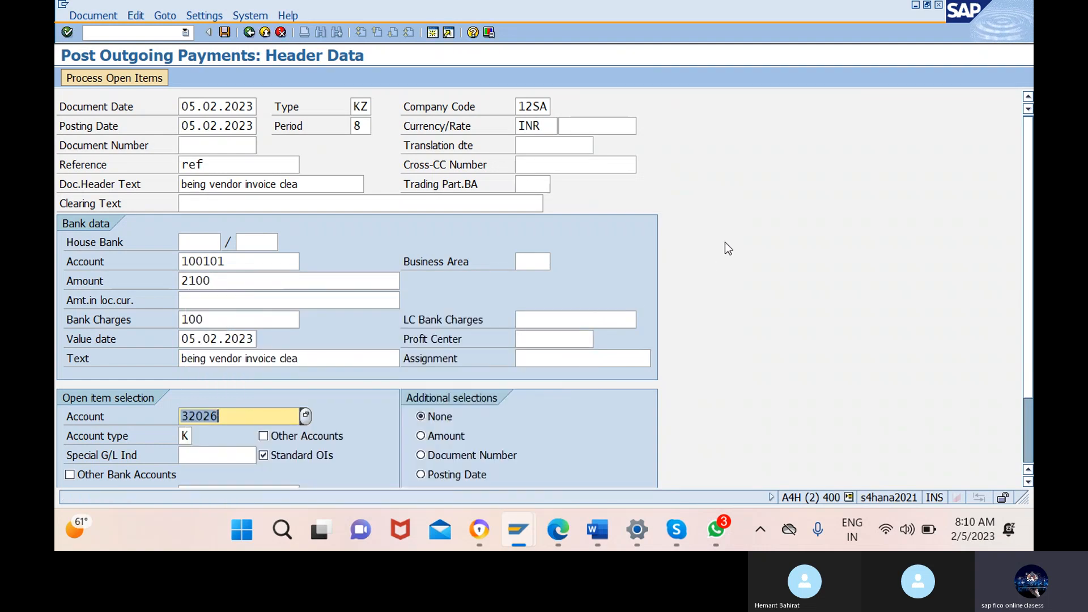
Process the open items of vendor tru jets, simulate the outgoing payment document, and post it.
click(116, 79)
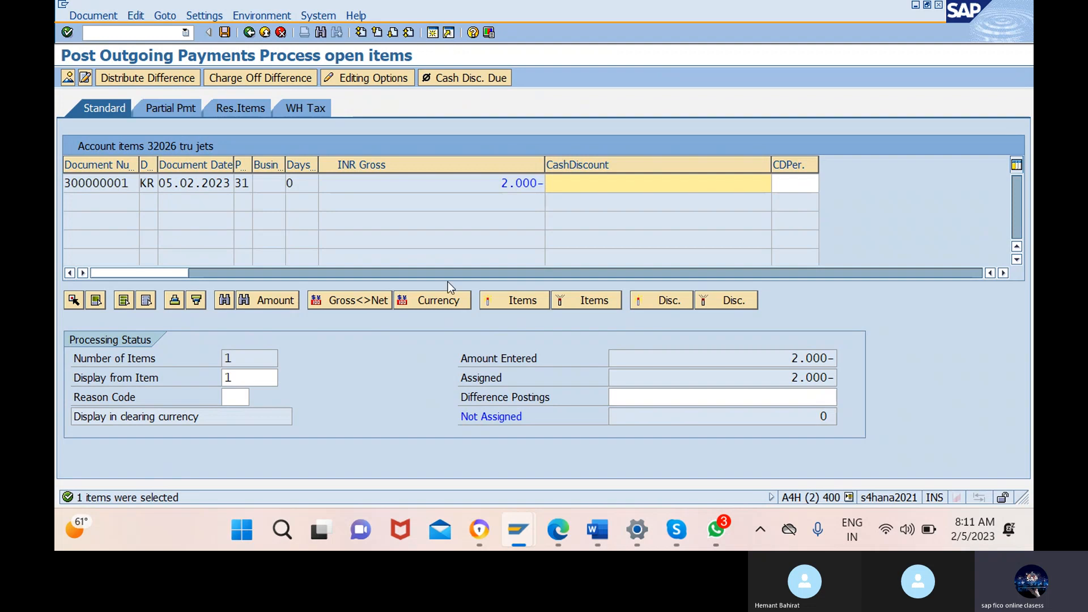
click(89, 17)
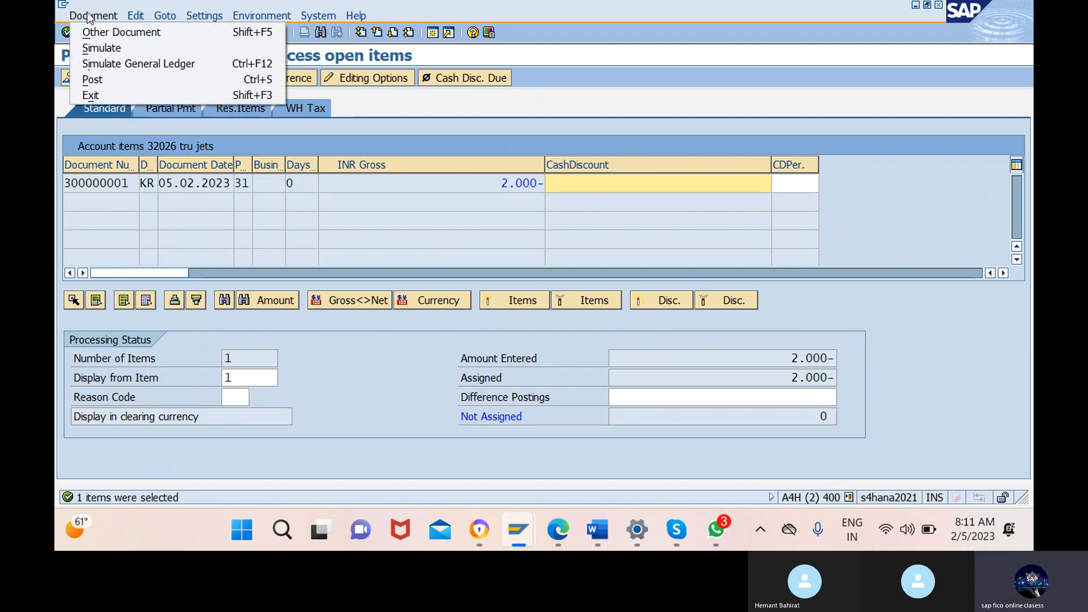
click(114, 43)
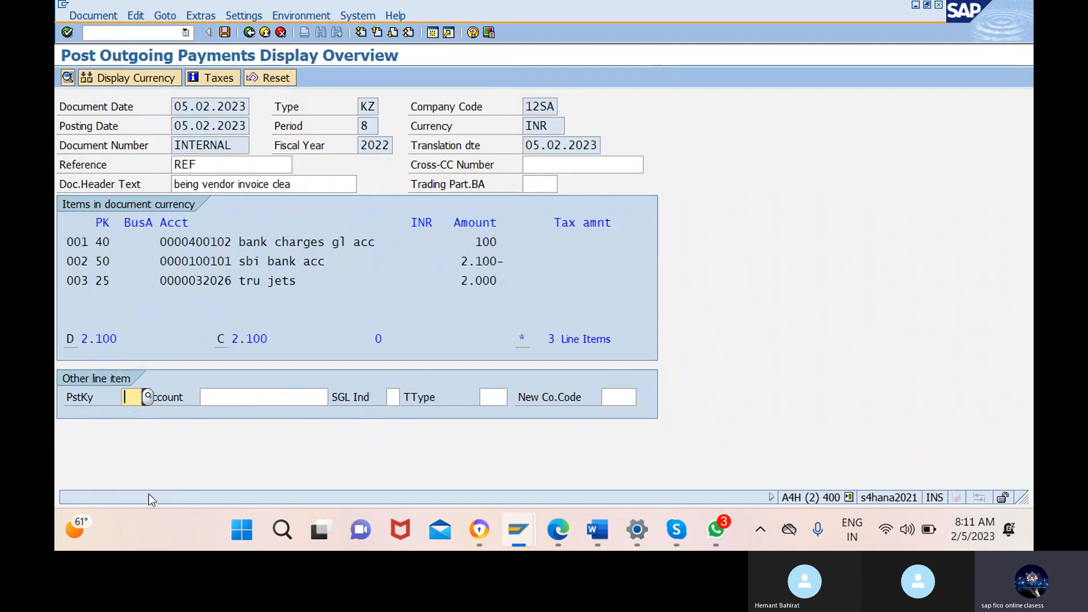
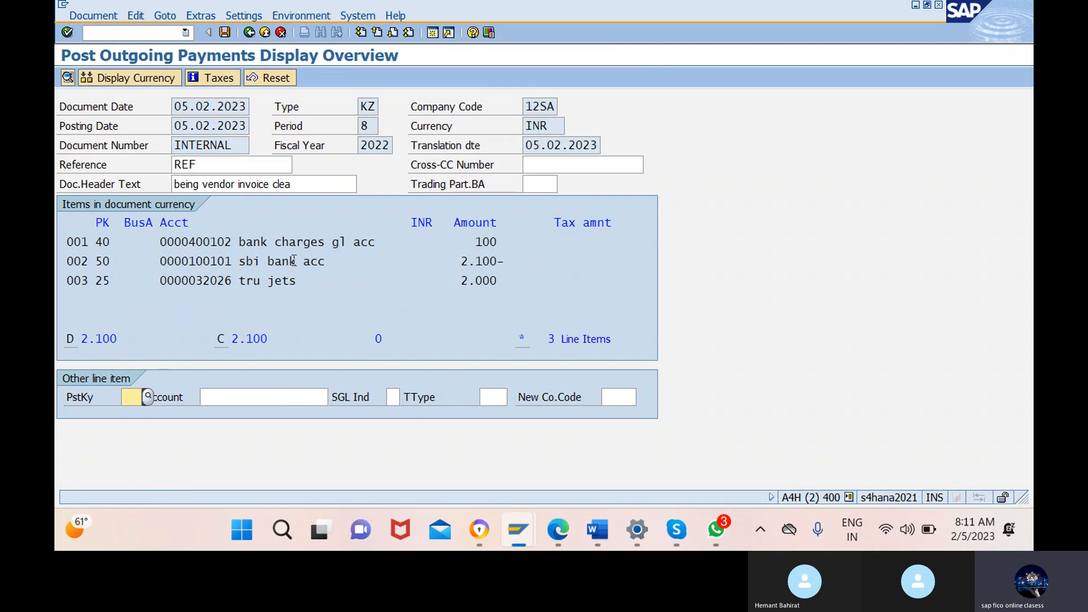
click(225, 34)
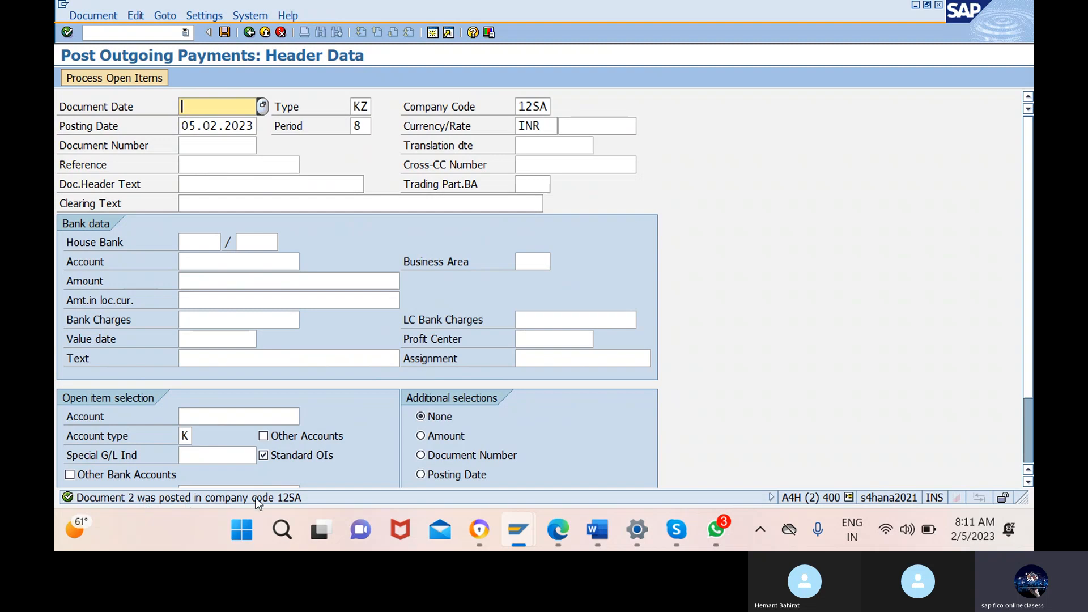
Display the vendor balance of tru jets for 12SA and fiscal year 2022 with FK10N, including the period 8 credit line items.
click(136, 34)
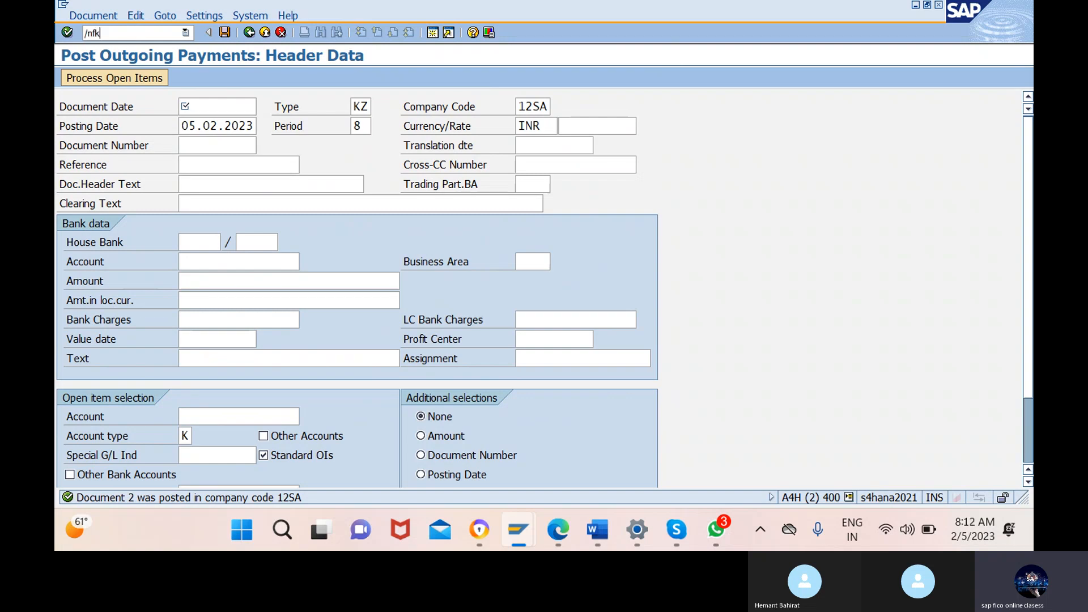
text(0n)
key(Return)
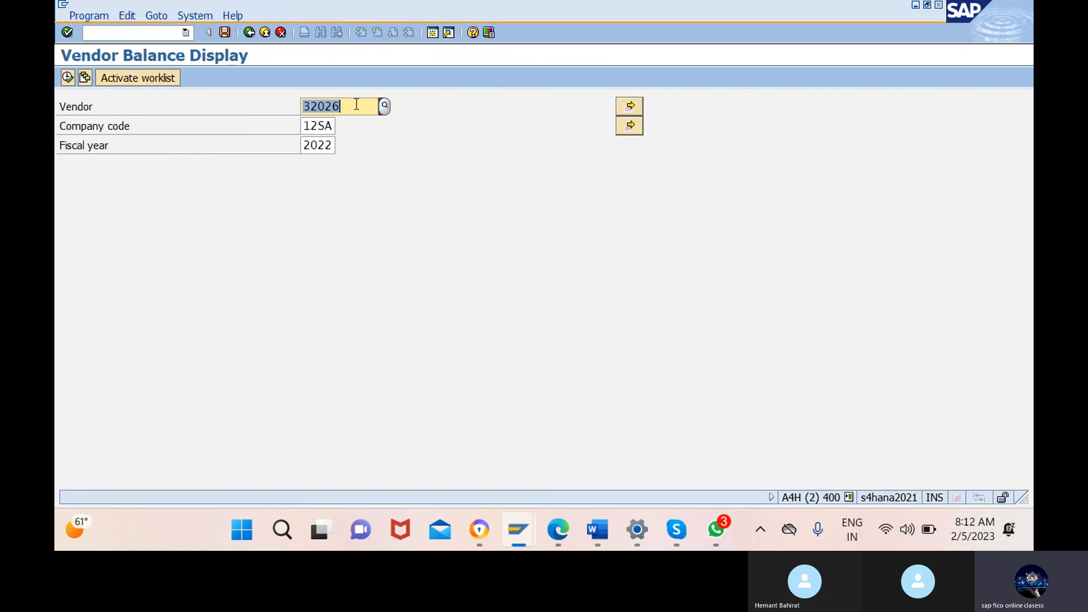
click(67, 77)
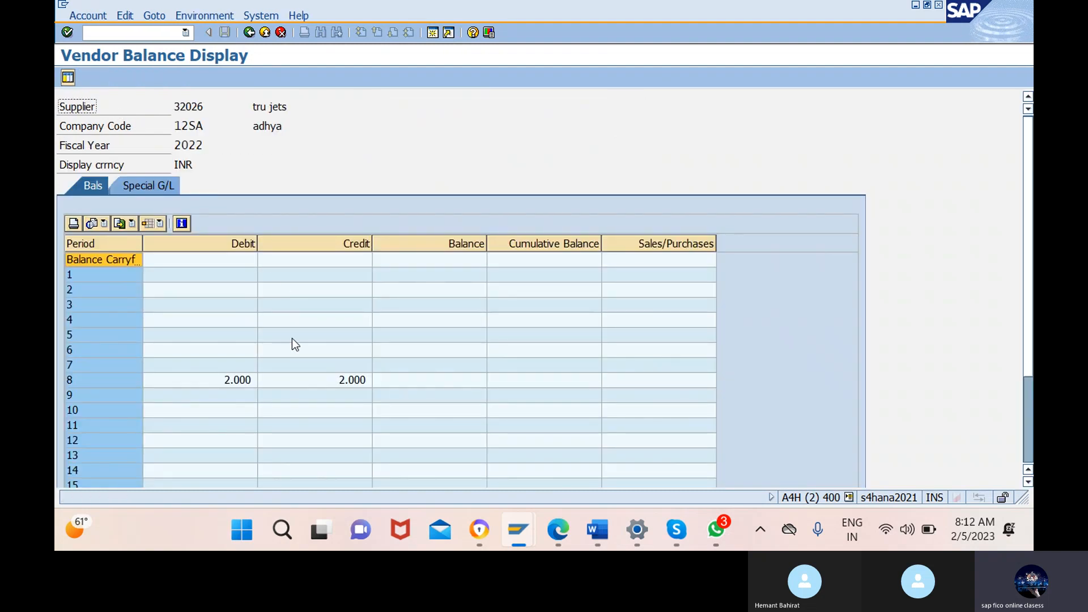
double_click(315, 383)
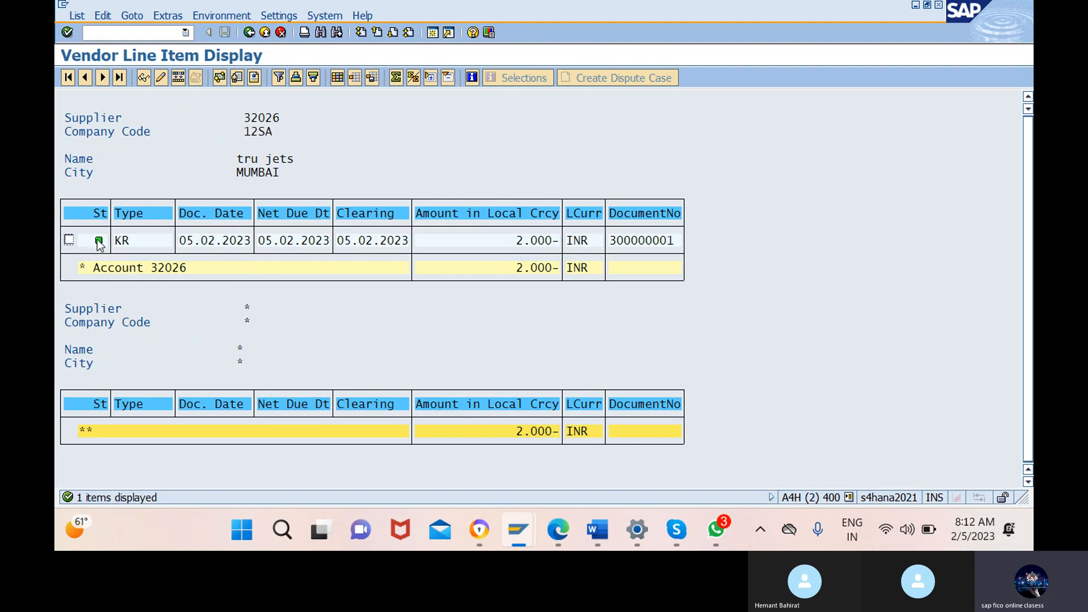
Display all line items of vendor tru jets in company code 12SA with FBL1N and examine the payment and invoice entries.
click(123, 34)
text(/nfbl1n)
key(Return)
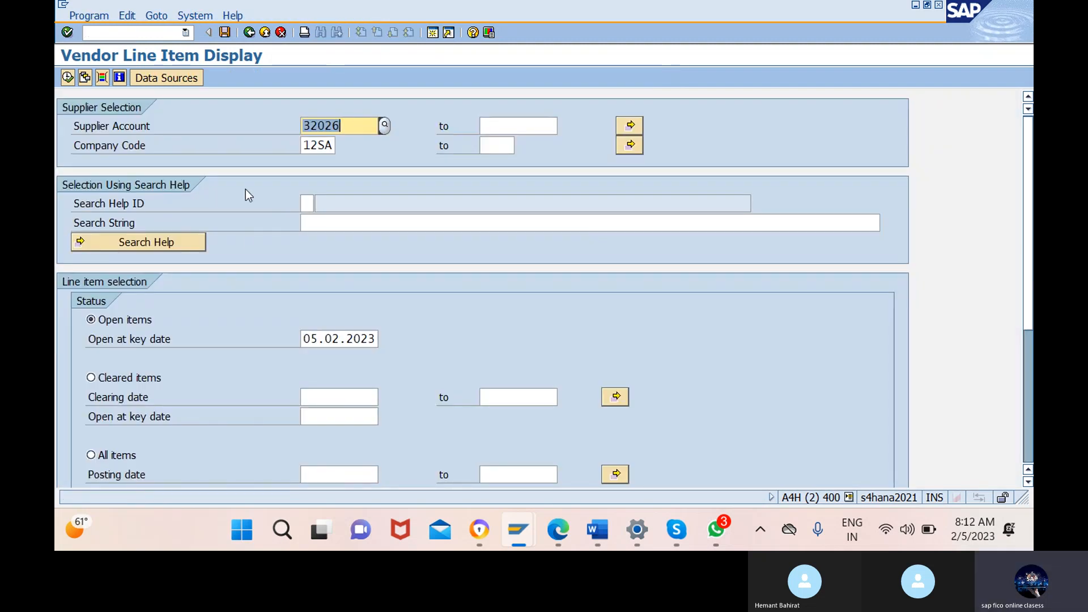
click(92, 455)
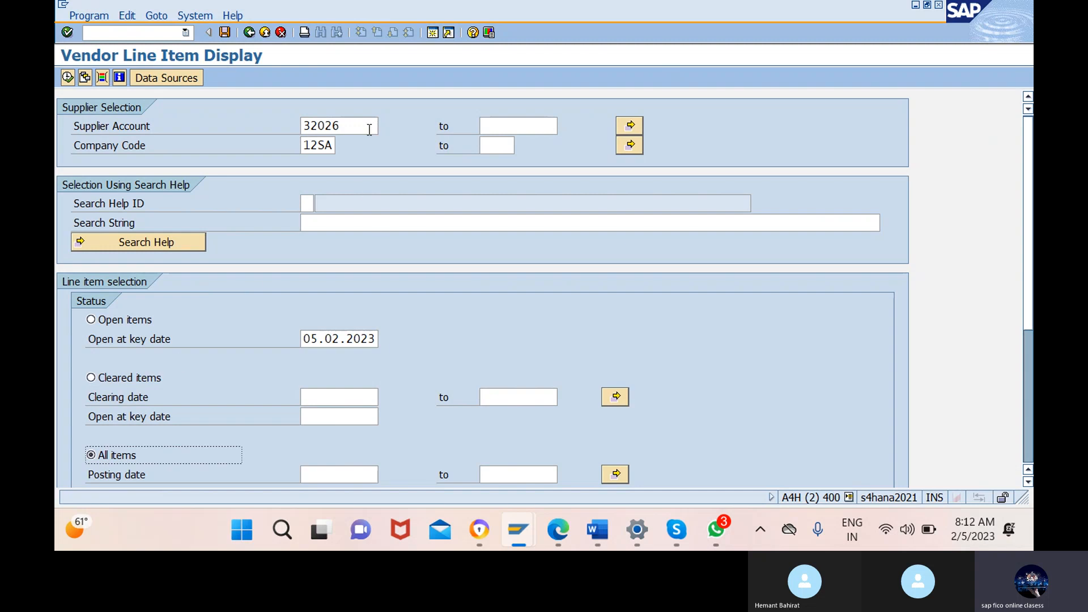
click(67, 78)
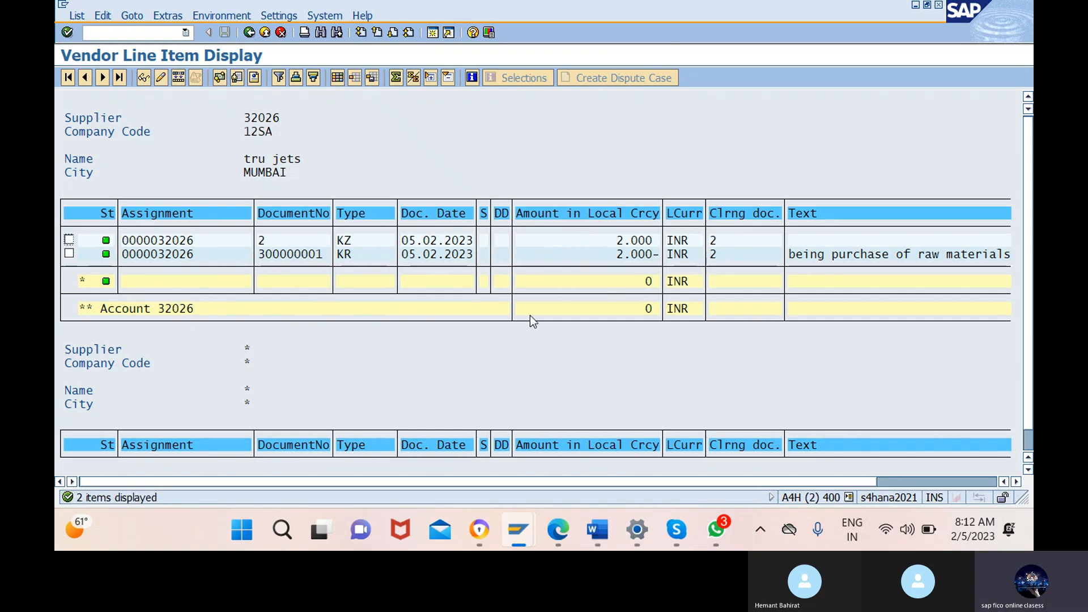
double_click(69, 240)
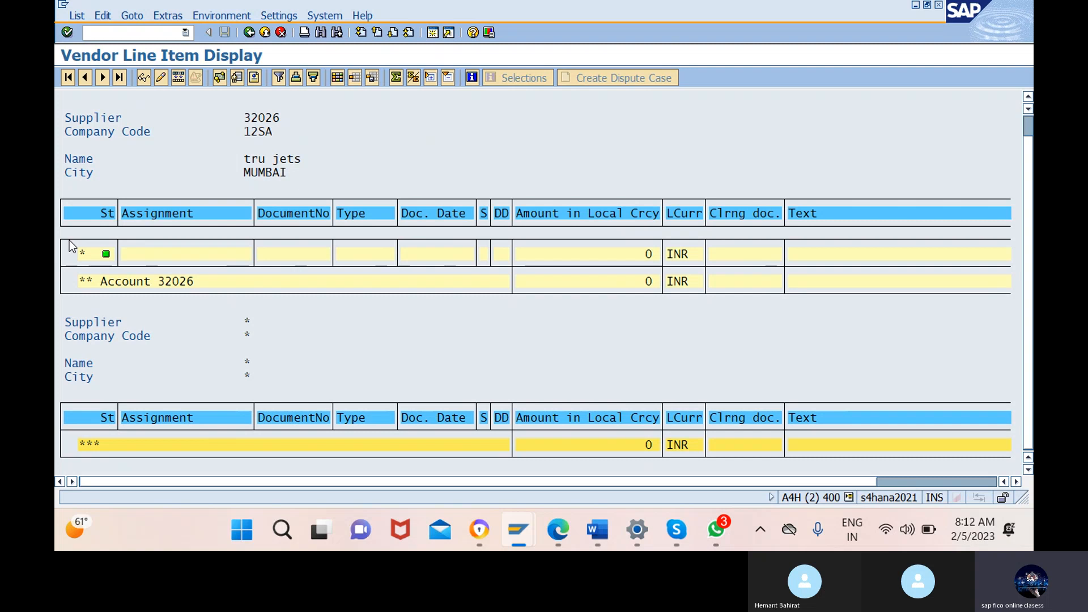
double_click(69, 254)
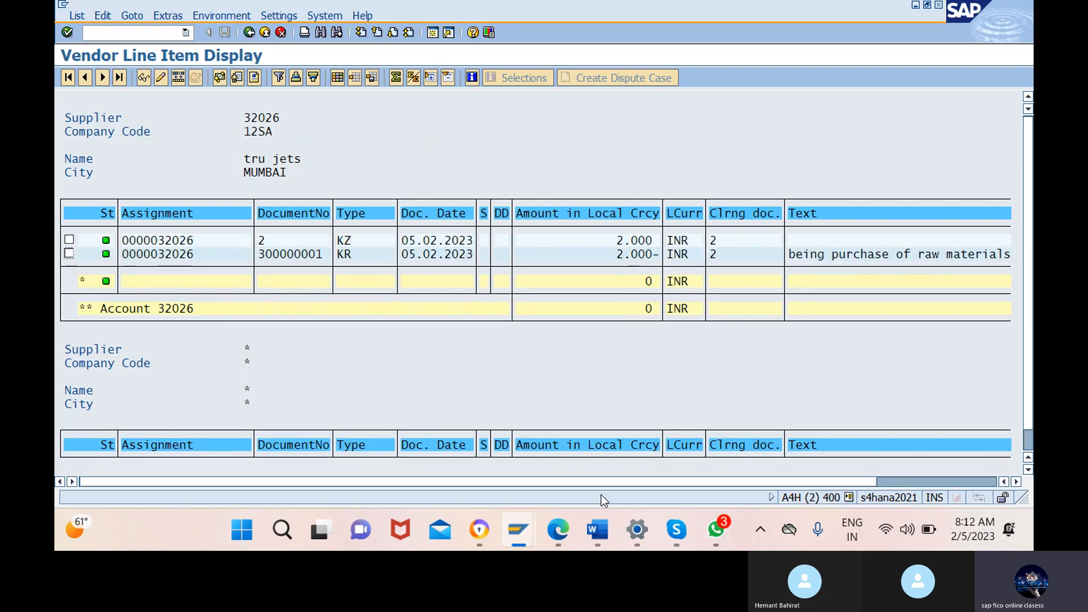
Switch to Document2 in Word and review the unit testing steps and the down payment G/L creation step for vendor advances.
mouse_move(601, 524)
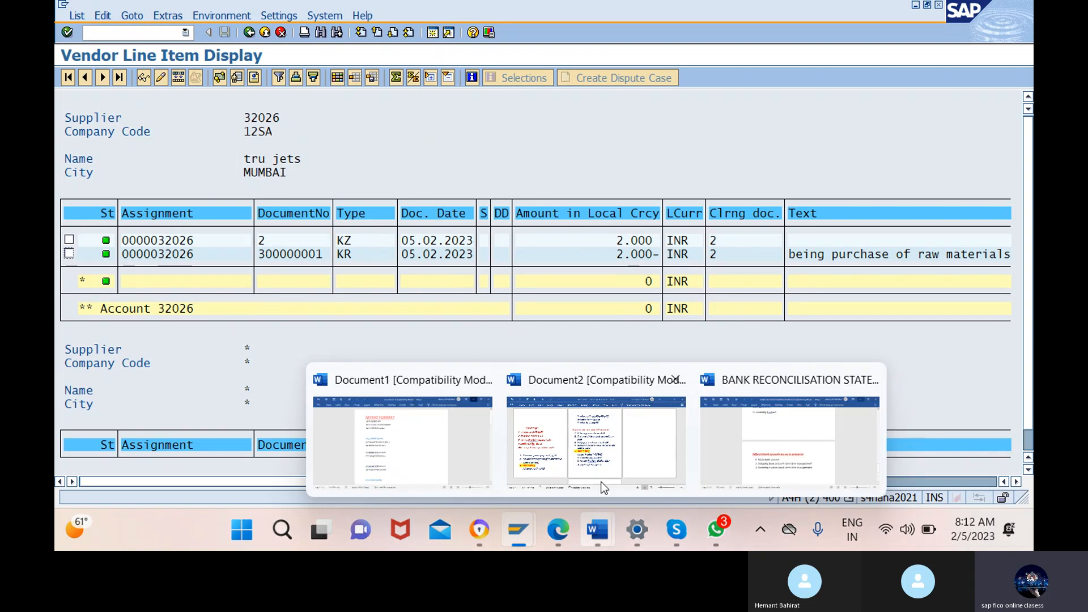
click(604, 487)
drag(249, 258, 118, 195)
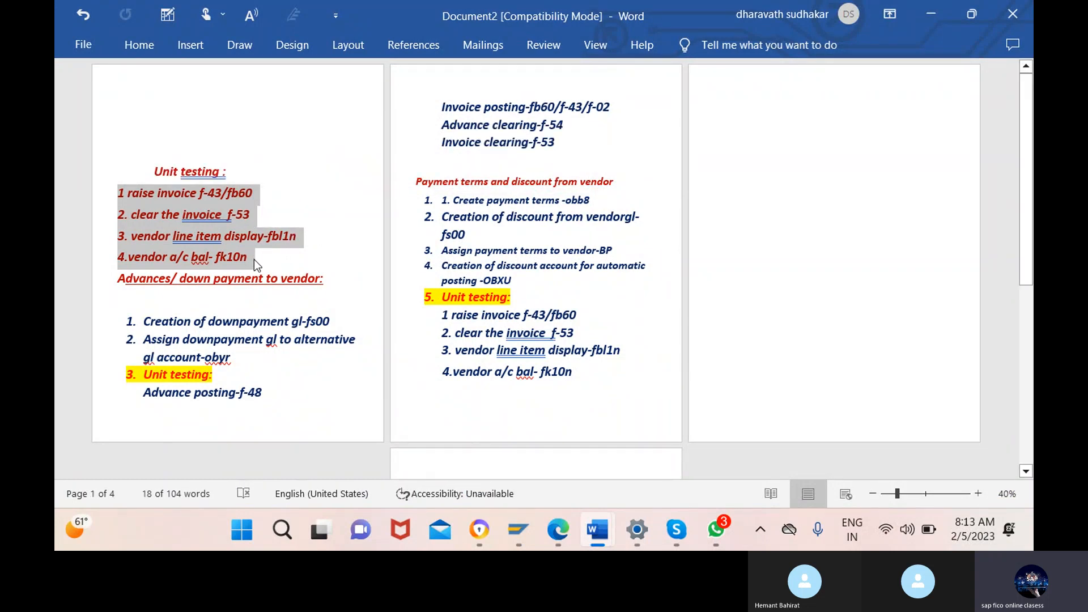
click(333, 322)
drag(333, 321, 164, 324)
click(287, 172)
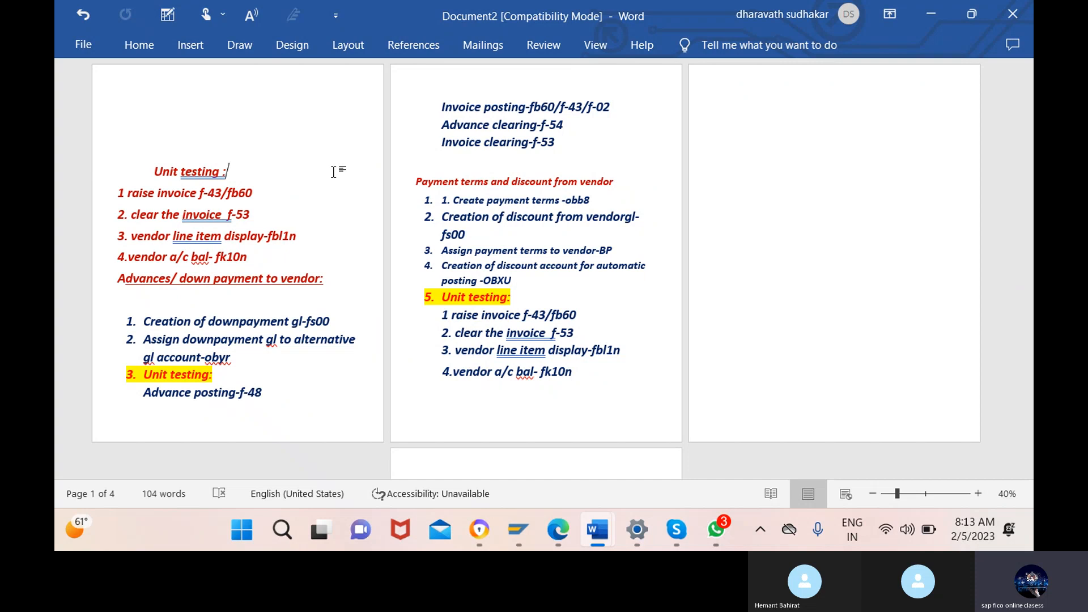
drag(331, 321, 271, 325)
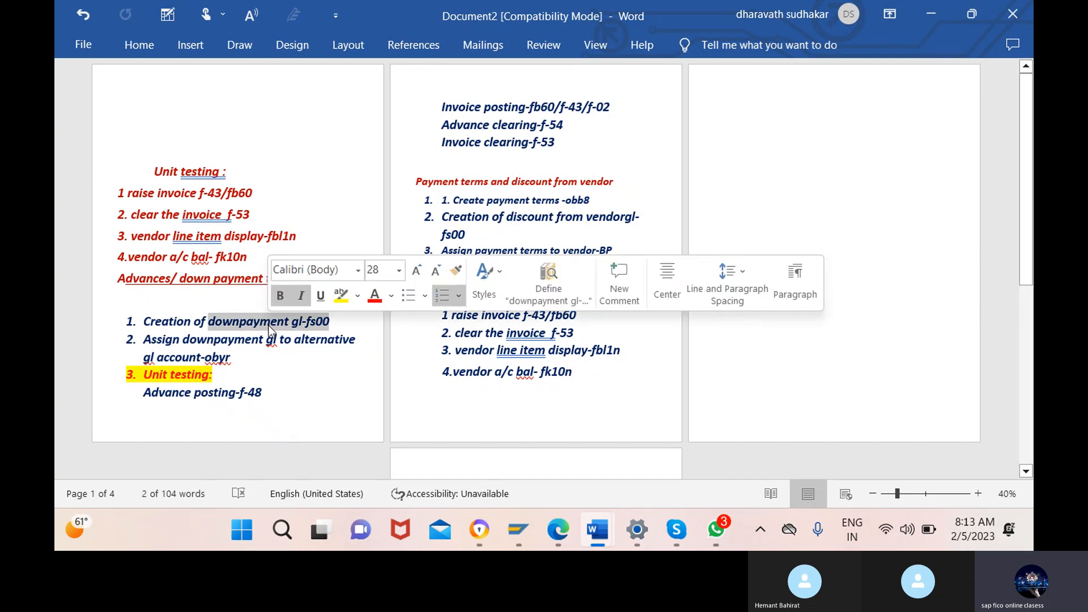
click(256, 298)
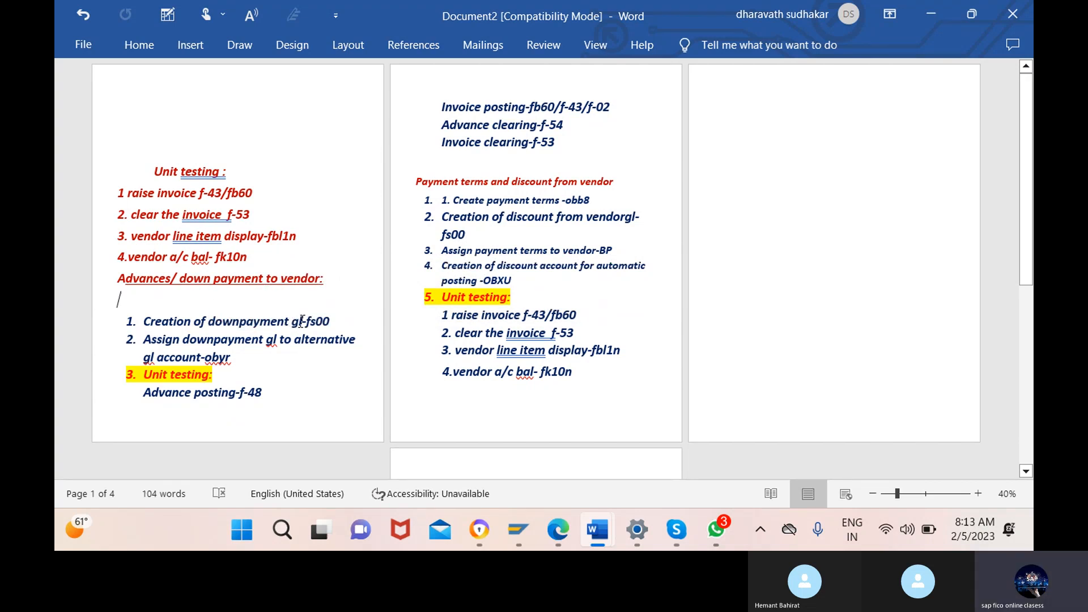
drag(291, 319, 211, 325)
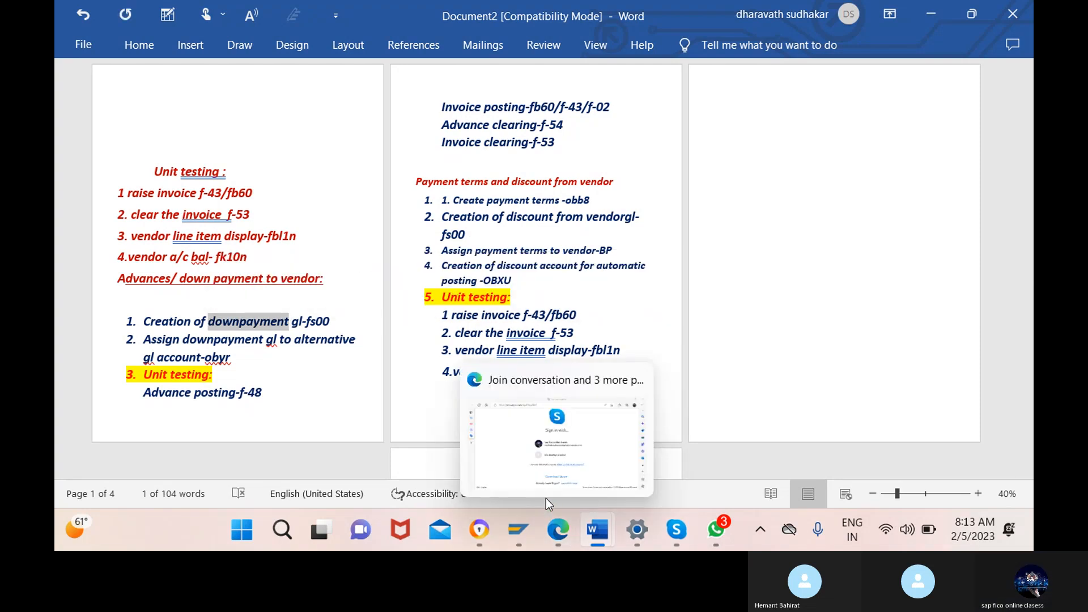
Switch back to SAP, open central G/L account maintenance with FS00, and look up the existing accounts in chart of accounts 12SA.
mouse_move(518, 529)
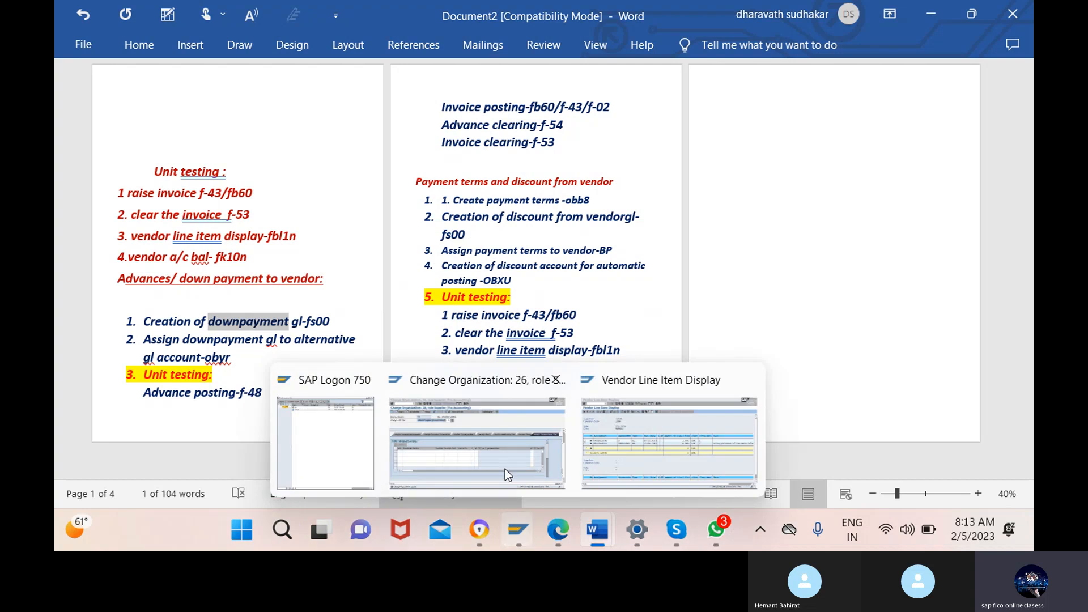
click(611, 434)
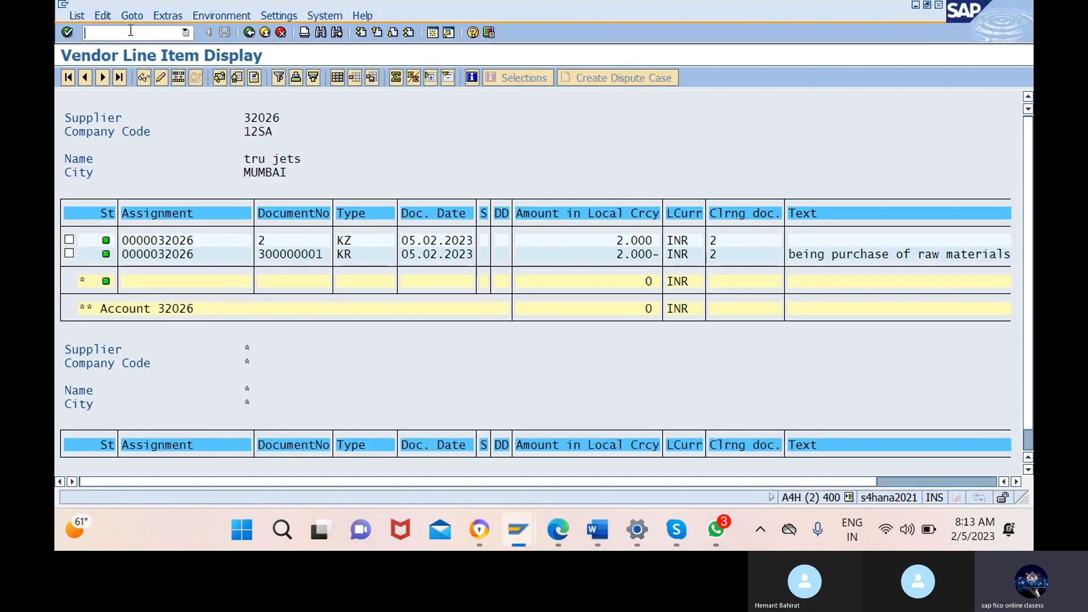
text(/nfs00)
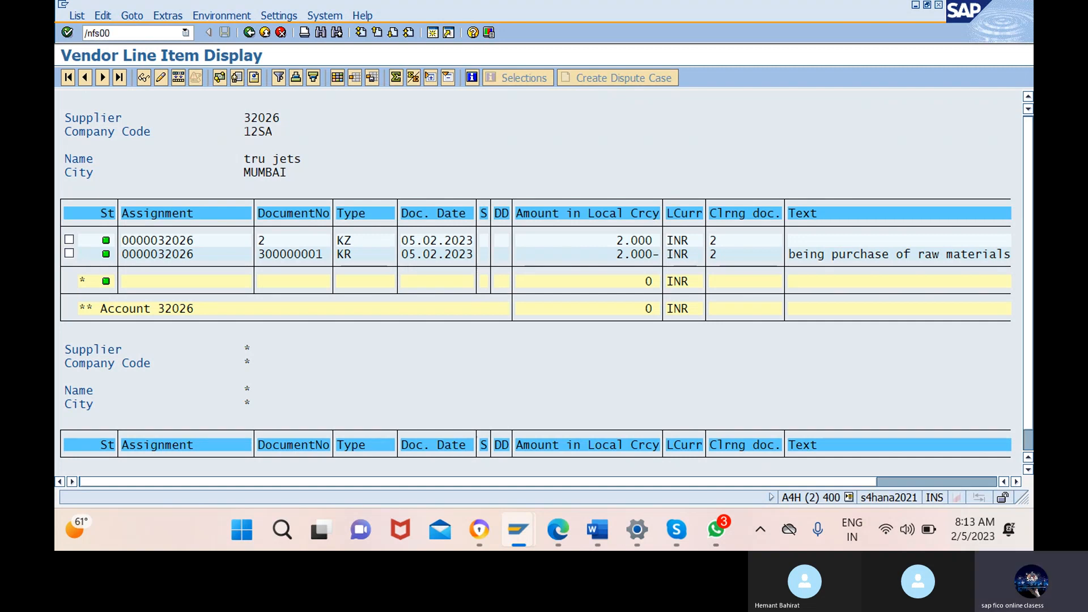
key(Return)
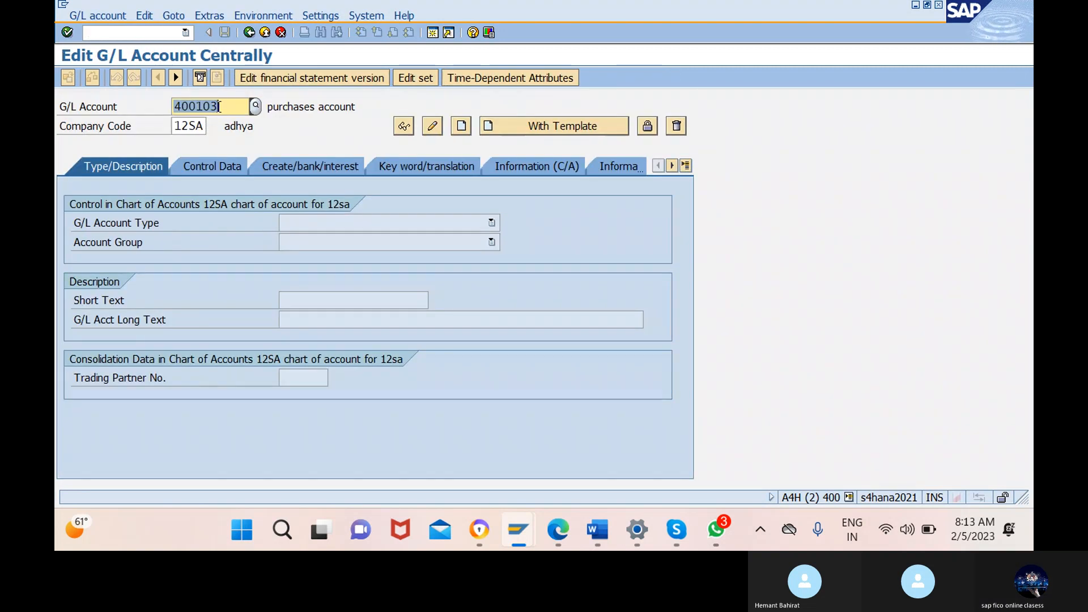
click(257, 108)
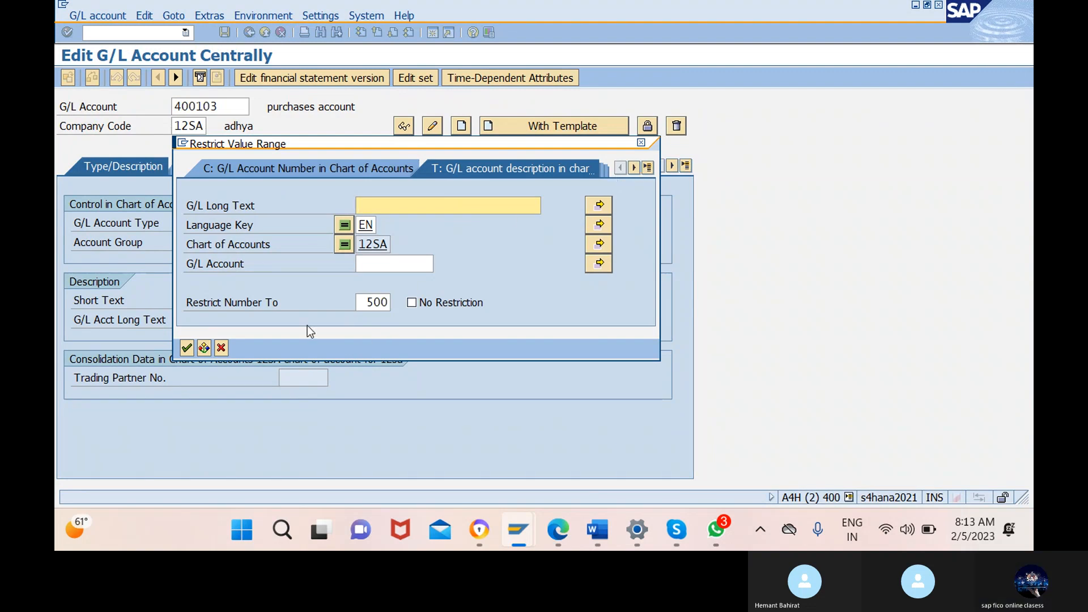
click(186, 347)
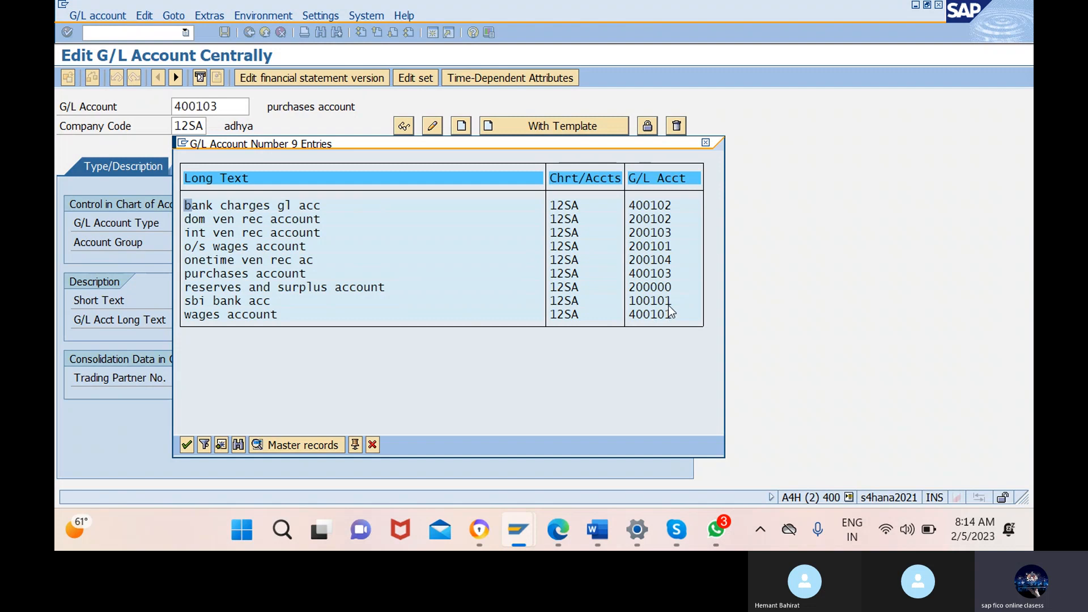
click(705, 143)
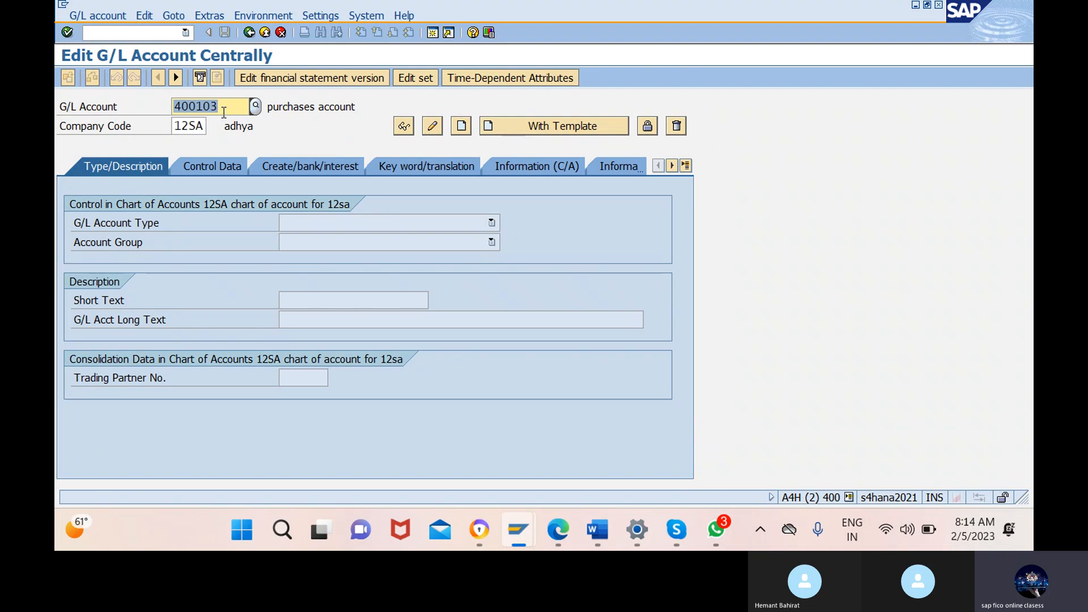
Start creating G/L account 100102 in company code 12SA.
key(BackSpace)
text(100101)
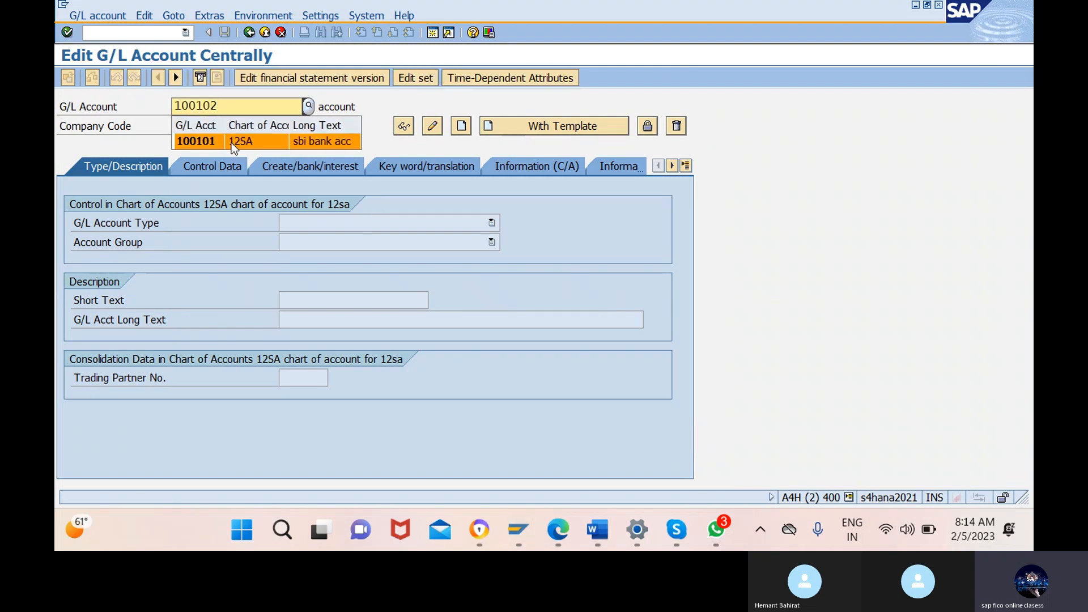
click(231, 141)
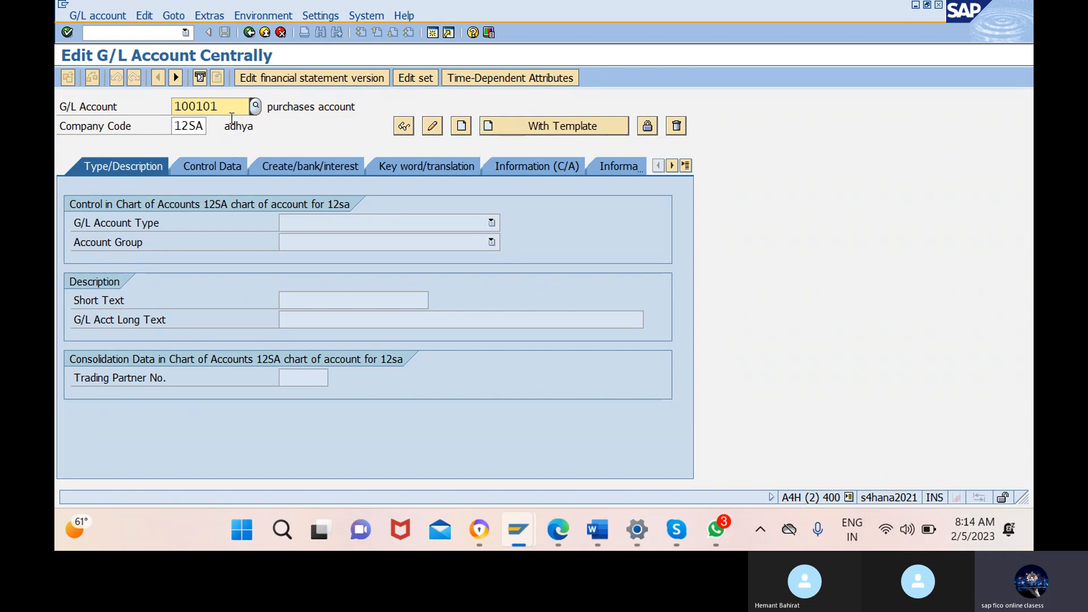
key(BackSpace)
text(2)
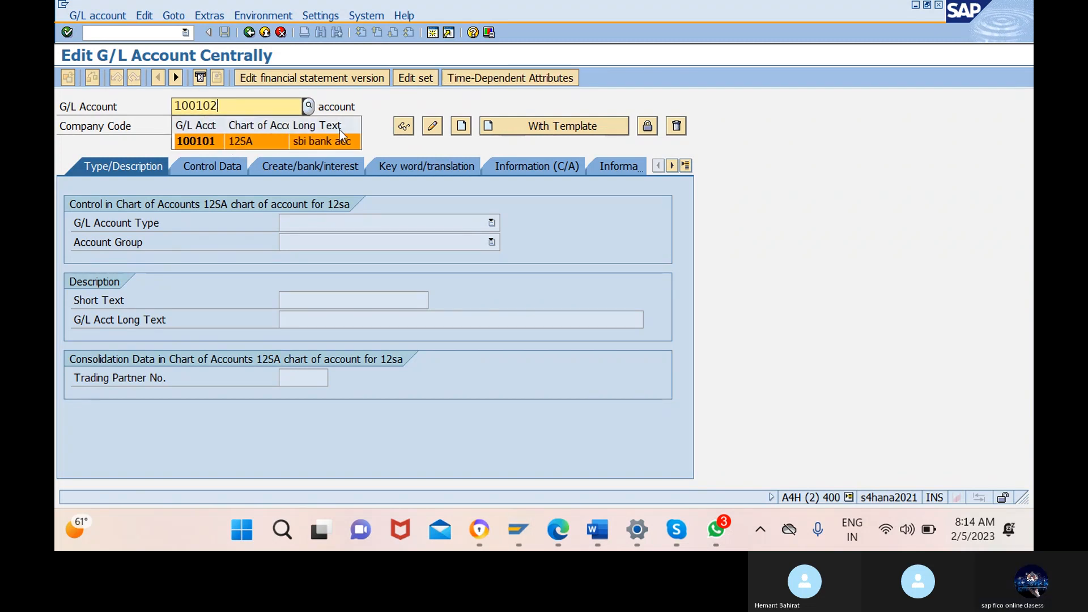
click(461, 125)
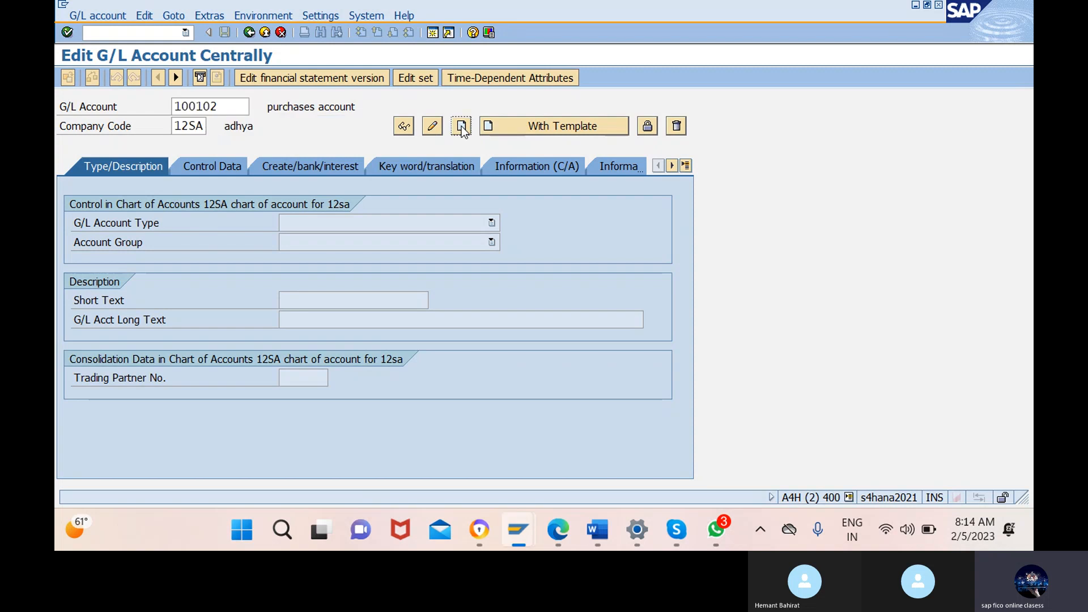
Set the new G/L account's type to Balance Sheet Account and its account group to CUAS CURRENT ASSESTS.
click(359, 225)
click(358, 236)
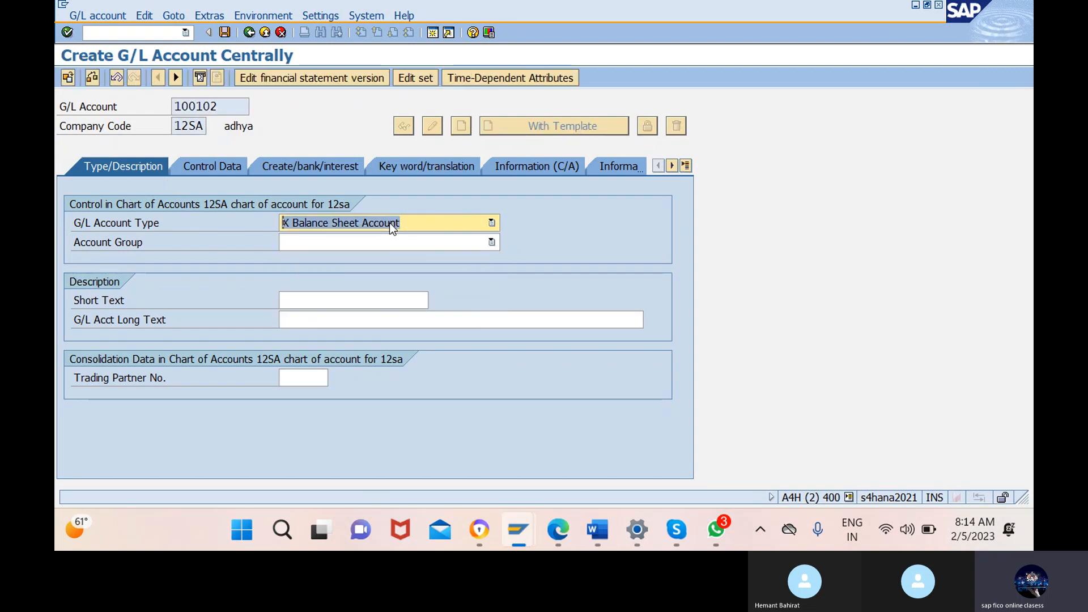
click(389, 242)
click(377, 260)
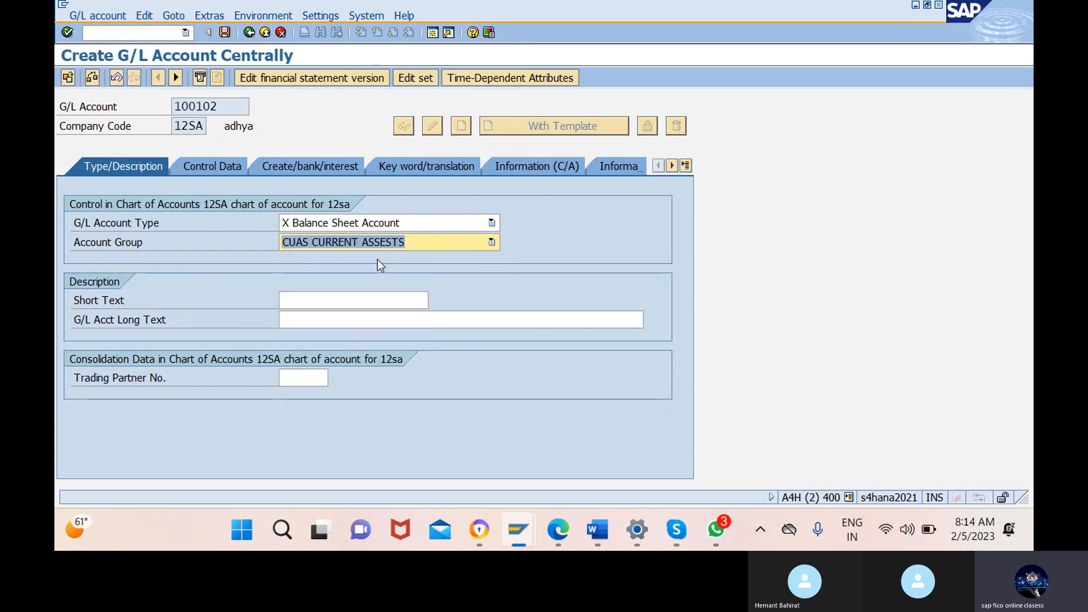
Enter "downpayment account" as the short text of G/L account 100102.
click(354, 300)
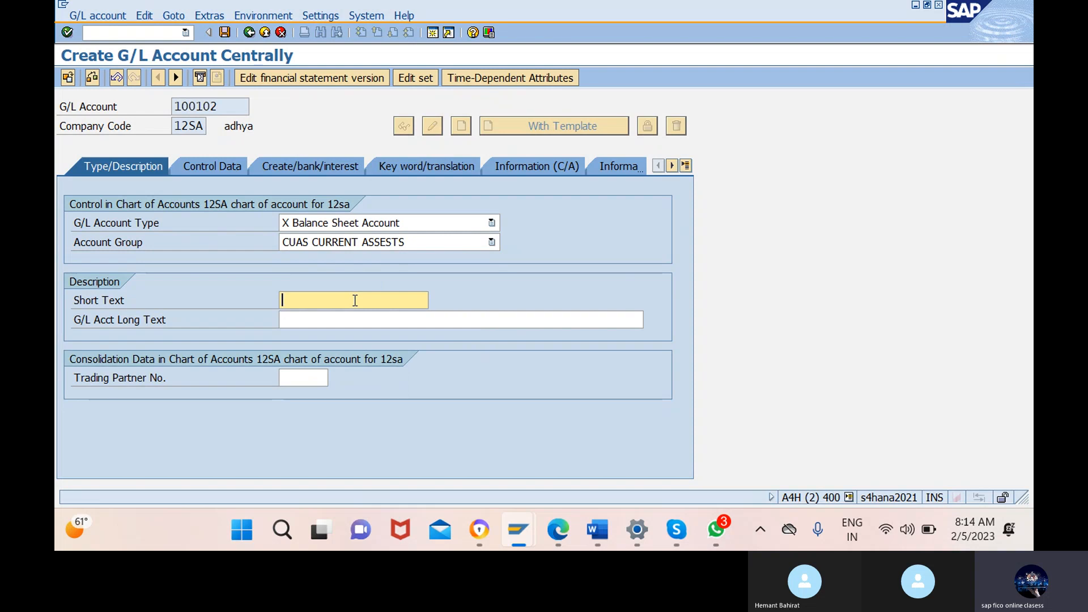
text(d)
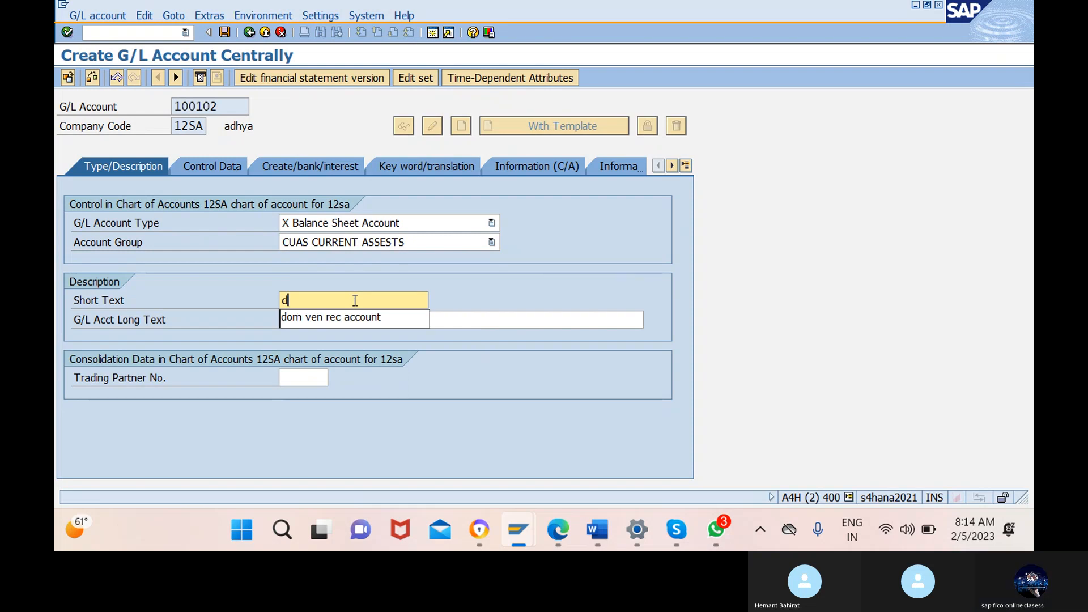
key(BackSpace)
text(ad)
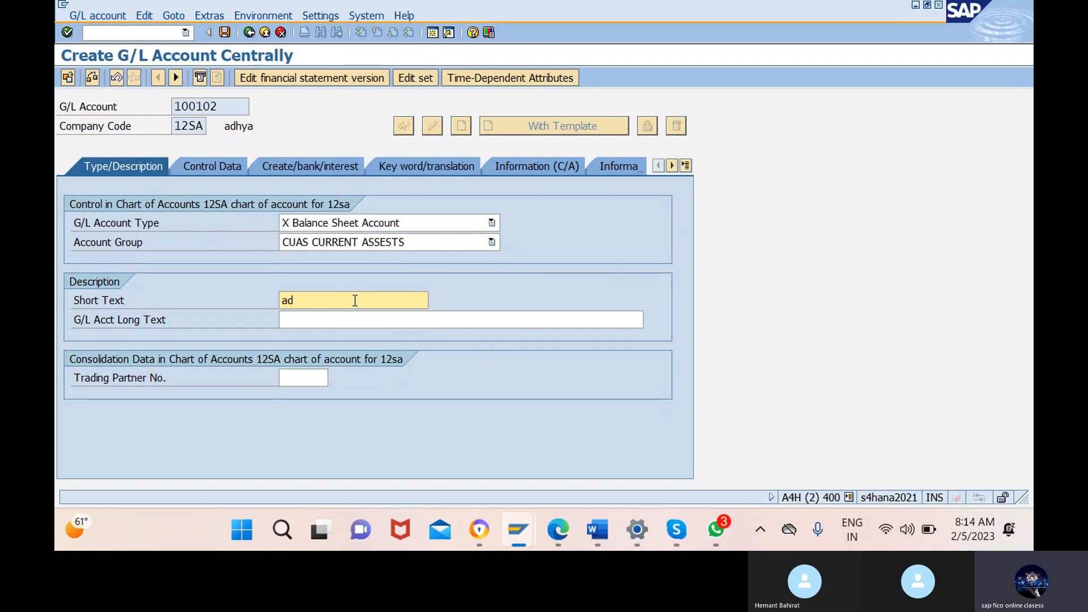
key(BackSpace)
key(BackSpace)
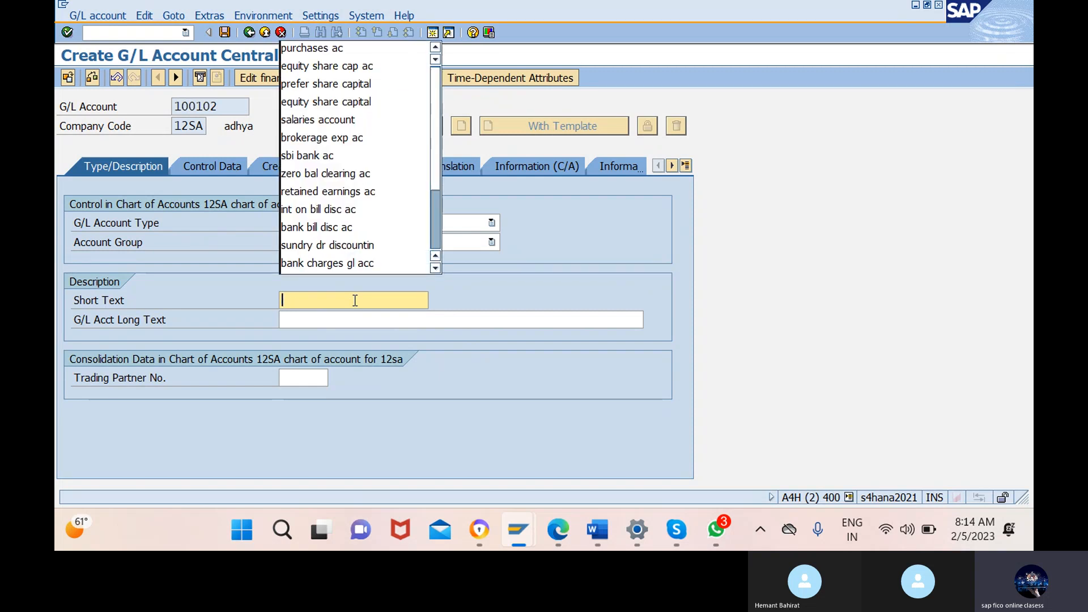
text(downpayment)
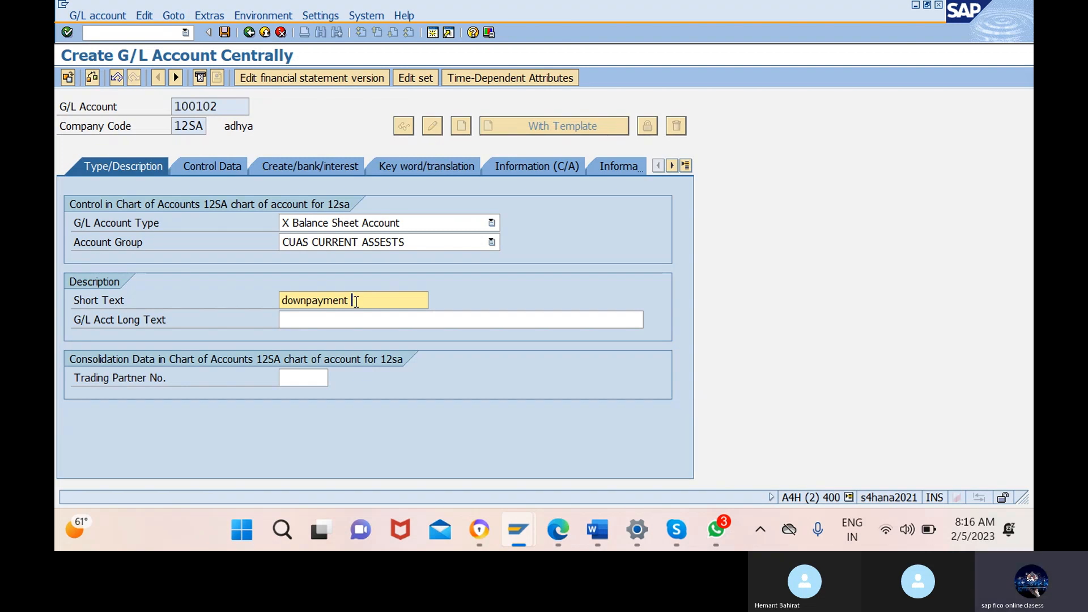
text(gl ac)
drag(383, 298, 347, 304)
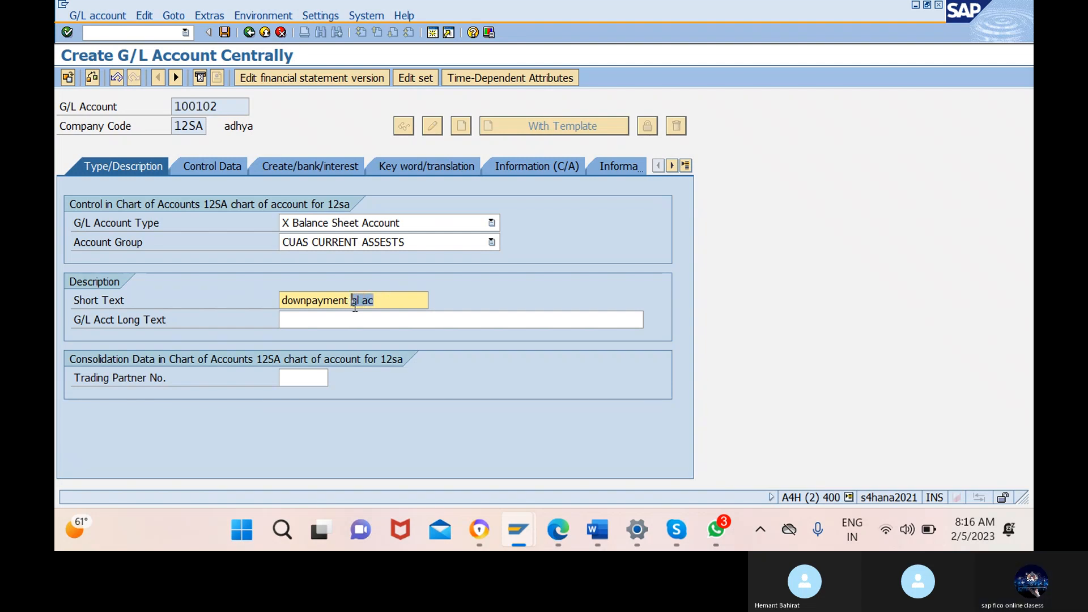
key(BackSpace)
text(accc)
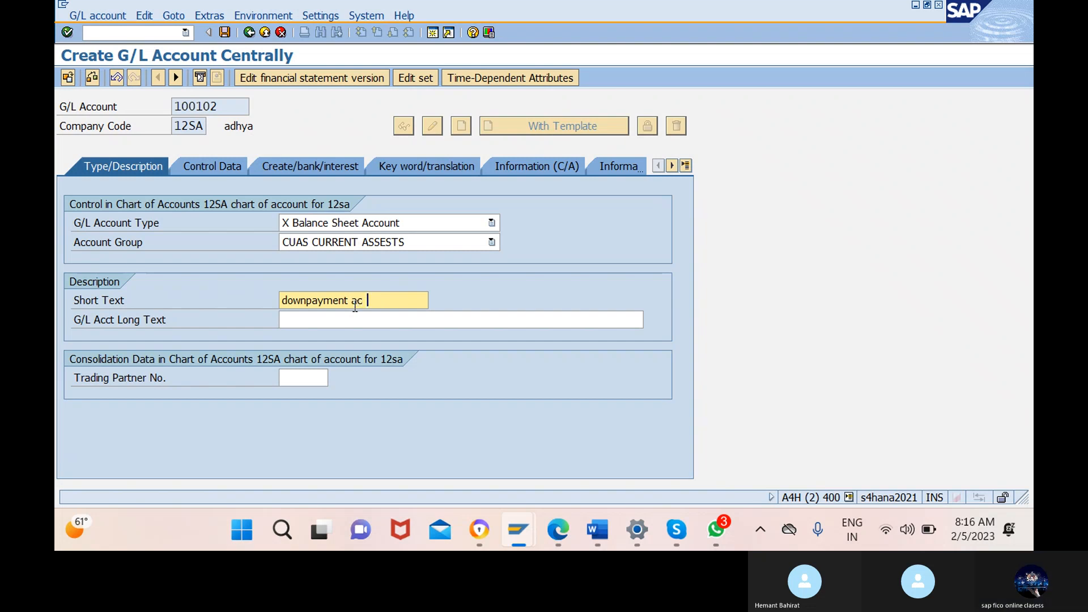
text(unt)
Copy the short text "downpayment account" into the G/L account long text.
drag(390, 301, 281, 319)
key(ctrl+c)
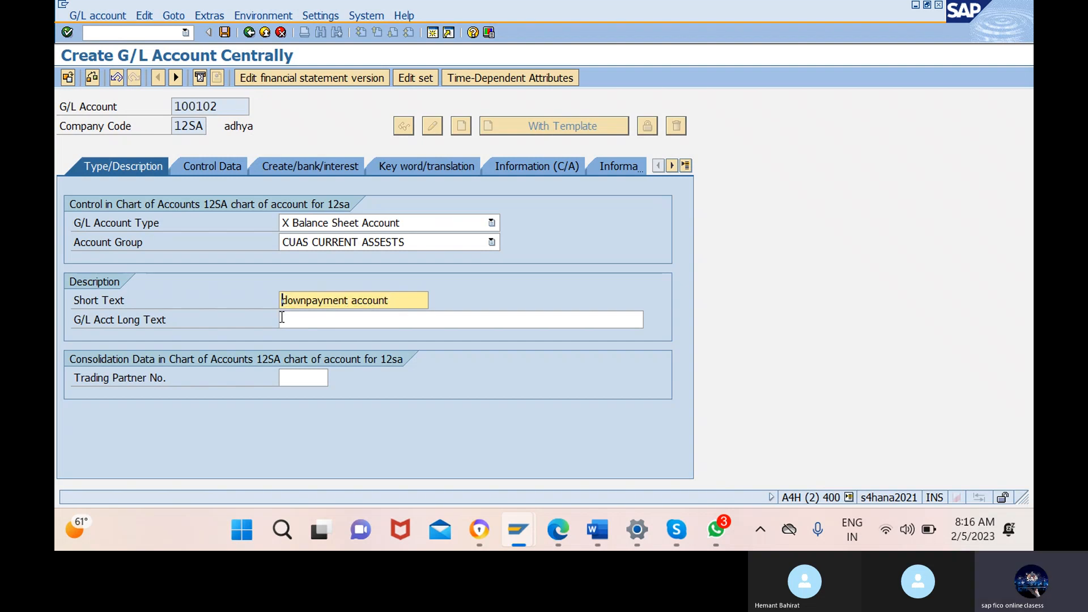
click(462, 321)
key(ctrl+v)
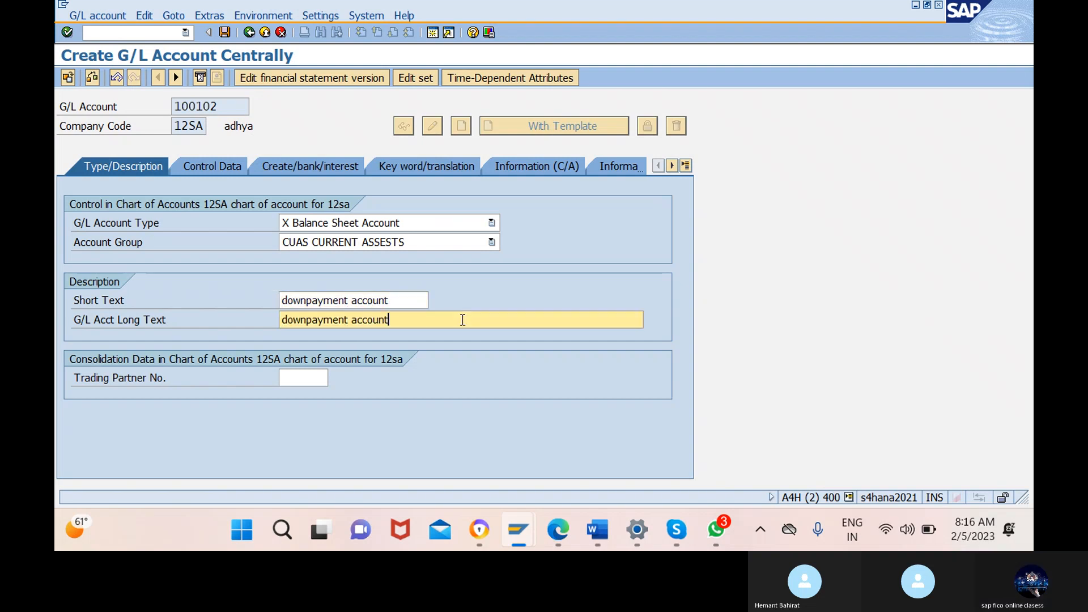
In the control data, set the reconciliation account type to K Vendors and the sort key to 001.
click(229, 171)
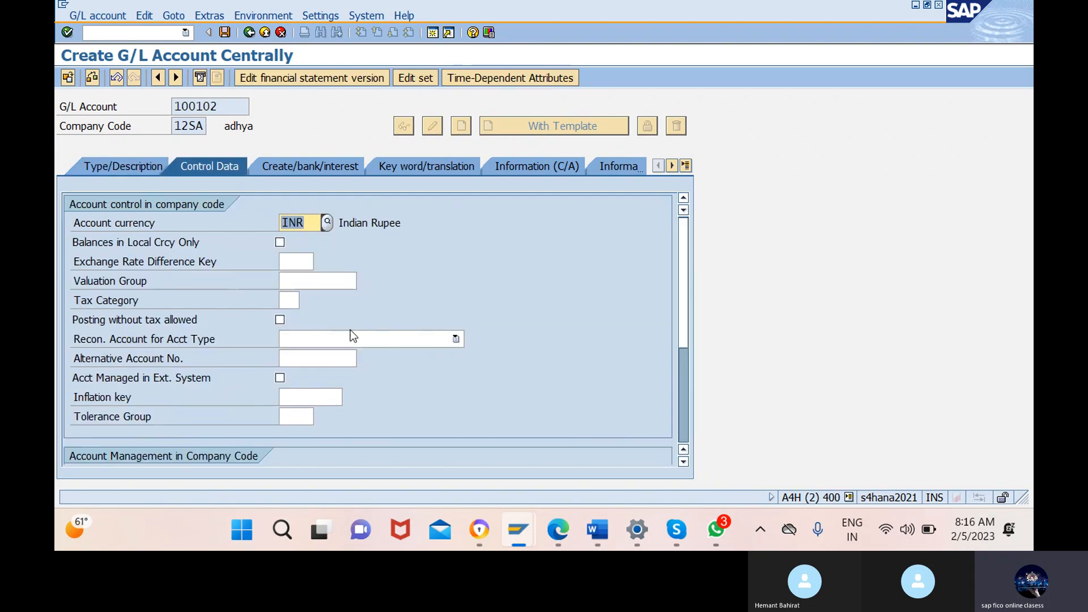
click(372, 339)
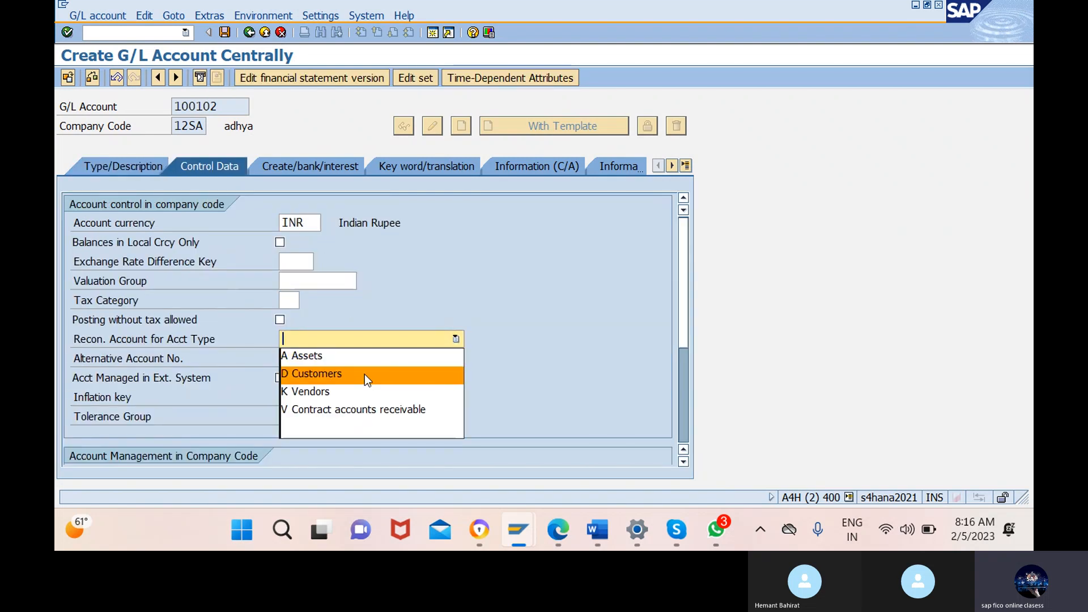
click(364, 391)
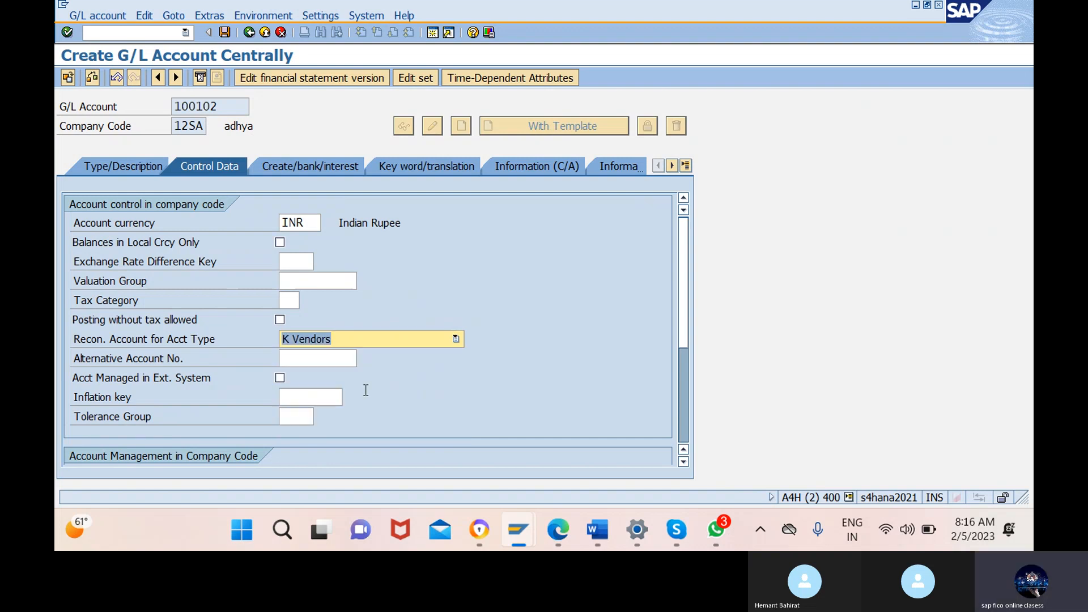
scroll(365, 389, down, 5)
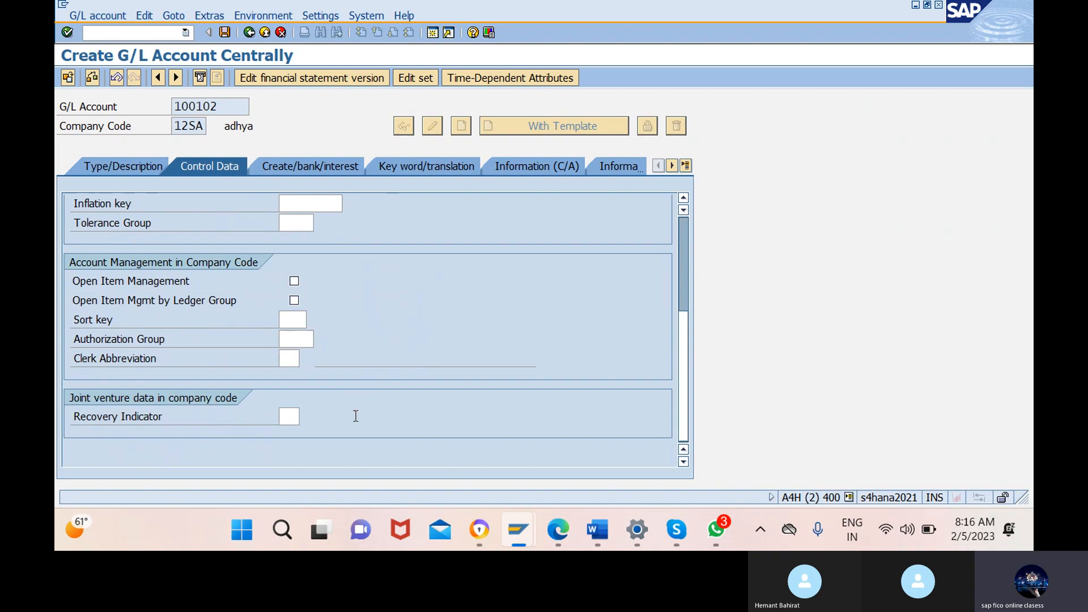
click(297, 320)
text(001)
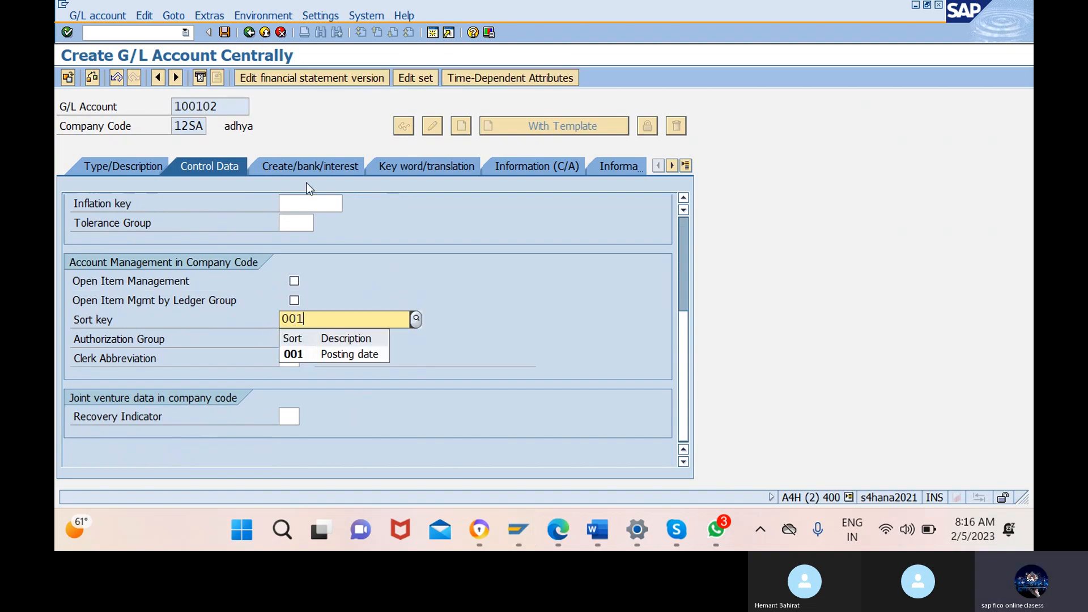
Assign field status group G067 Reconciliation accounts to the down payment account and save it.
click(321, 168)
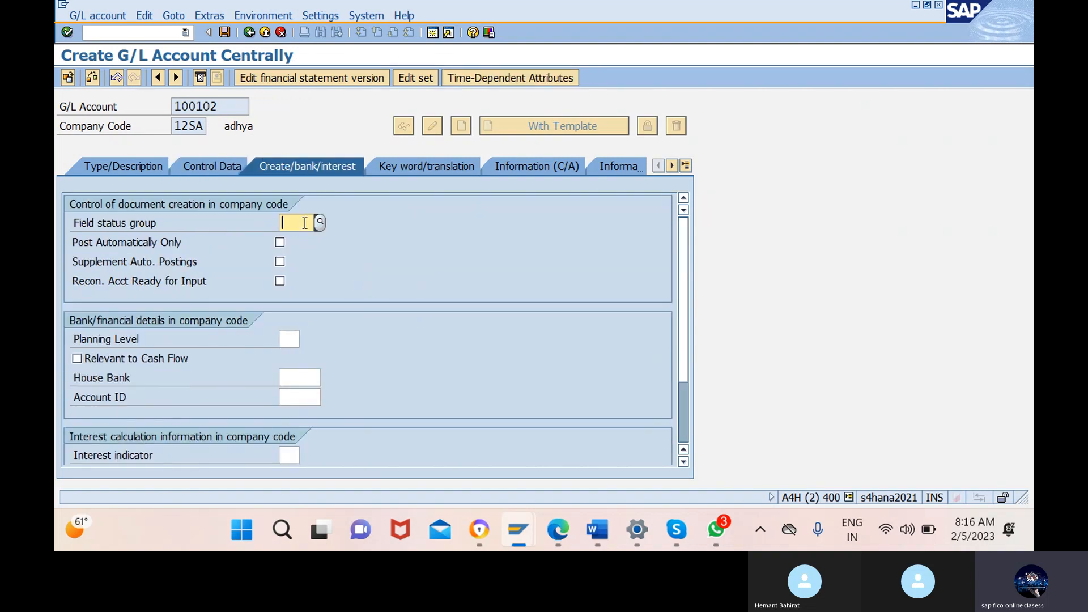
text(g0)
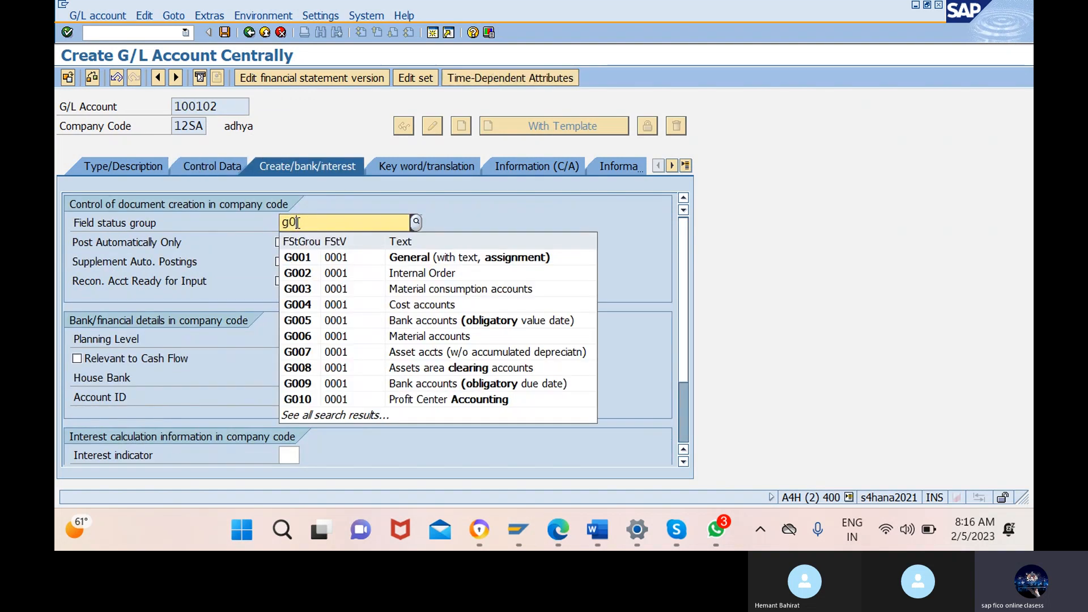
text(6)
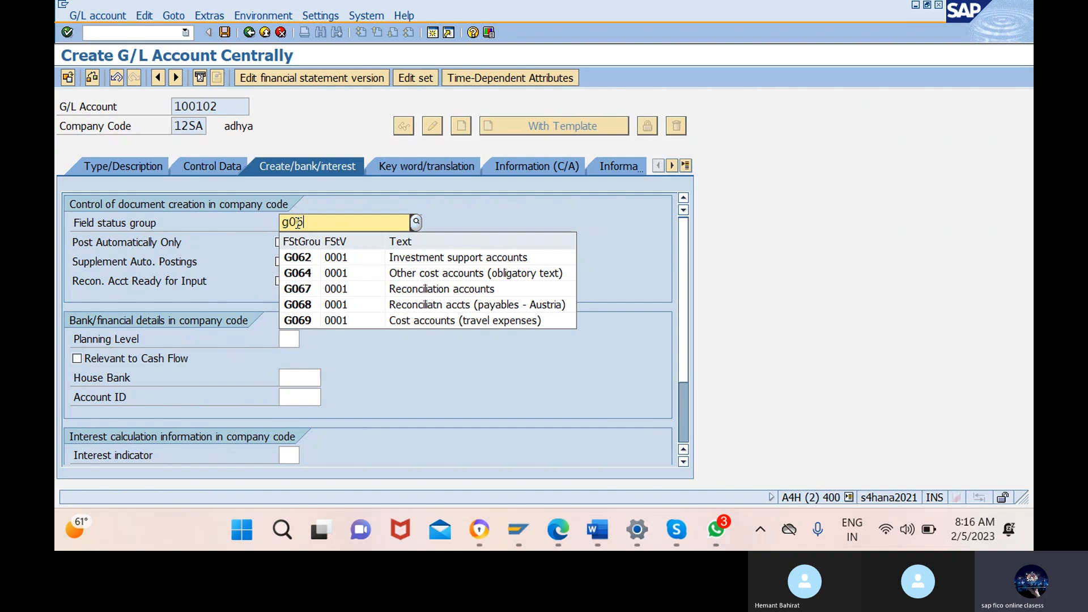
click(321, 290)
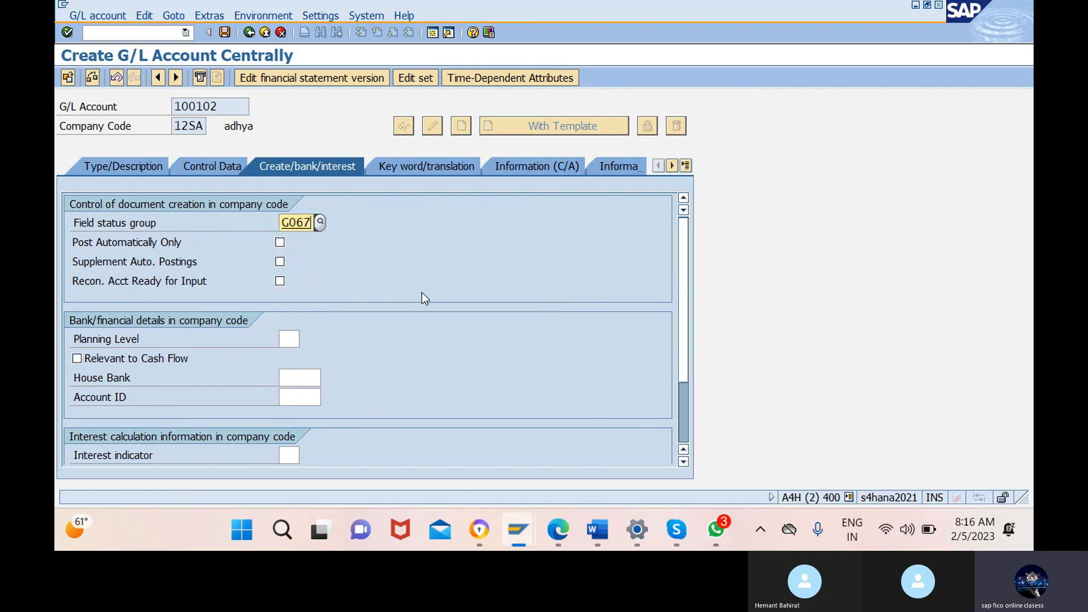
key(Return)
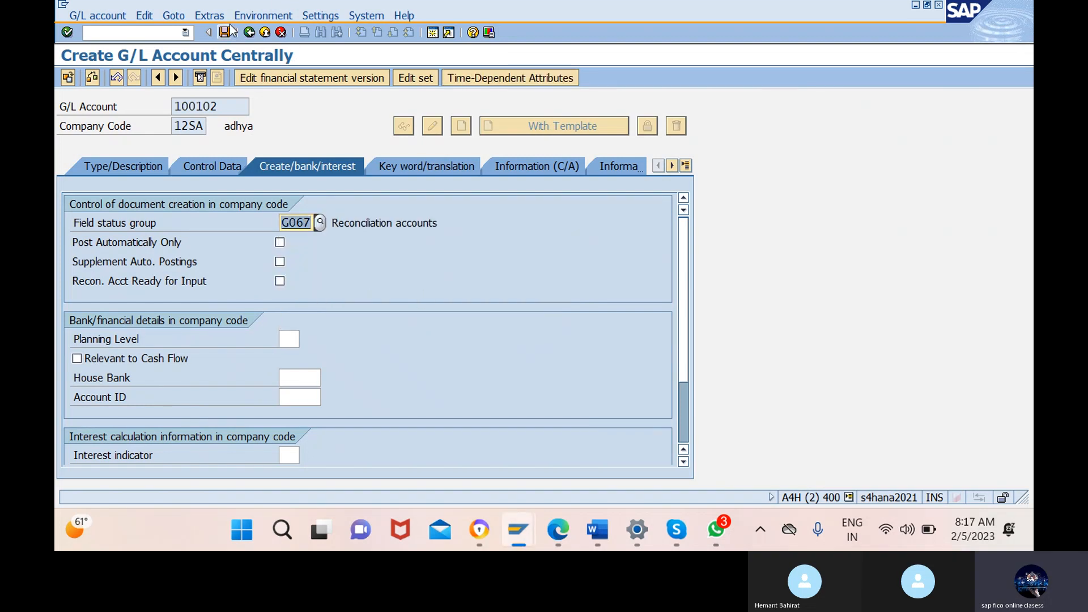
click(225, 32)
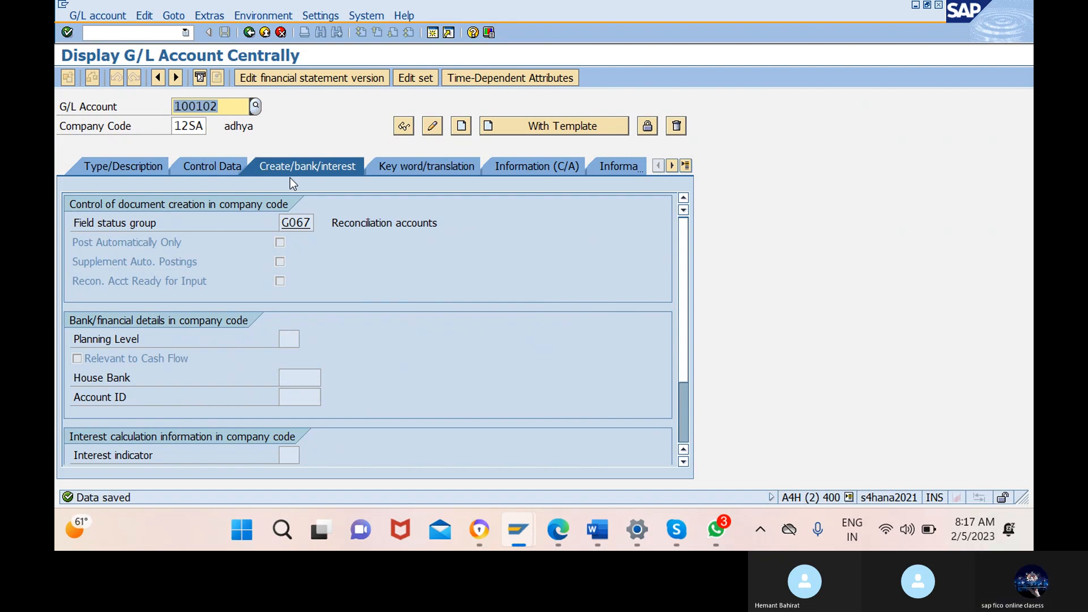
Look up the list of G/L accounts existing in chart of accounts 12SA.
click(258, 106)
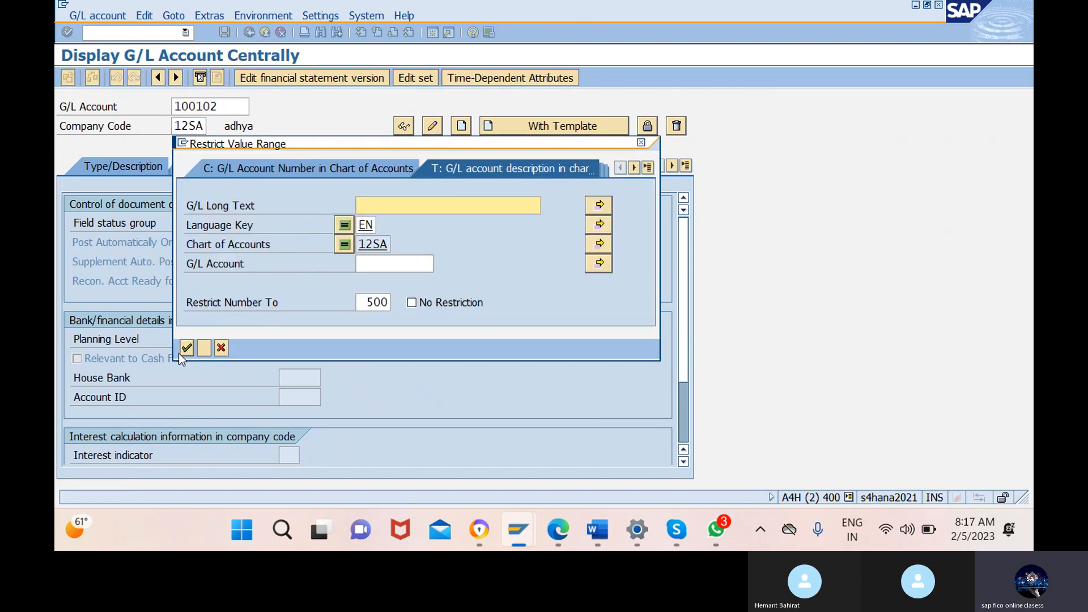
click(187, 348)
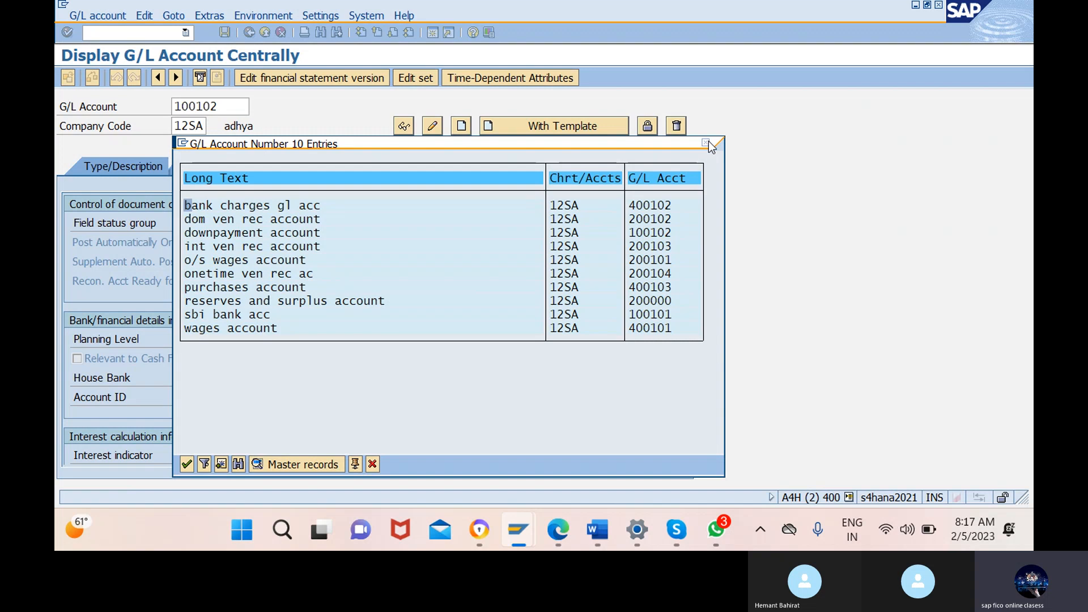
click(187, 464)
click(256, 107)
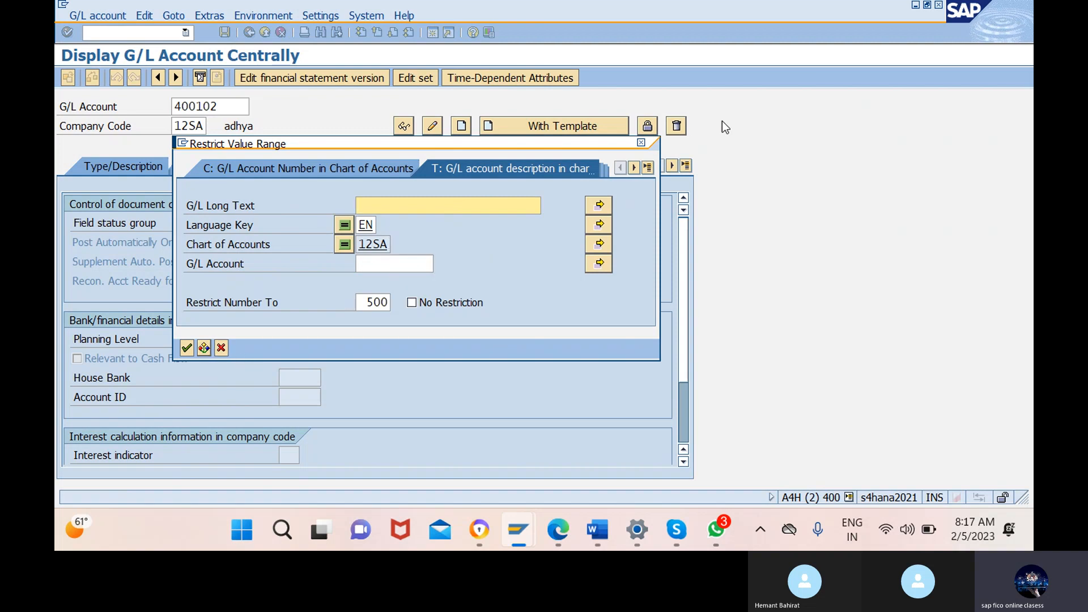
click(641, 142)
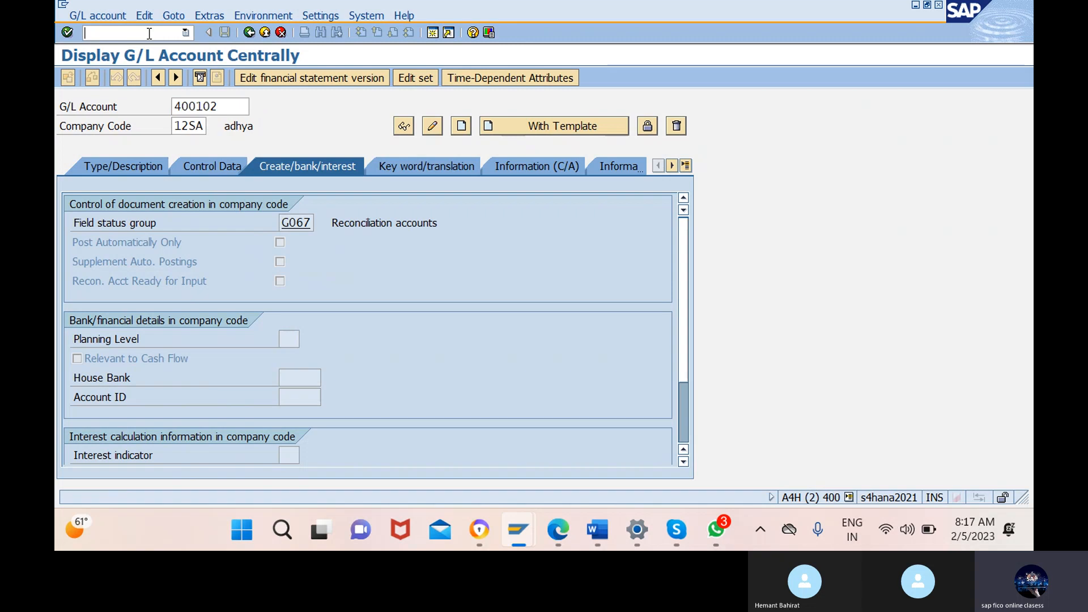
Open the G/L account groups overview in a new session and check the 12SA number range for operating incomes/ sales.
text(/oob)
text(52)
key(Return)
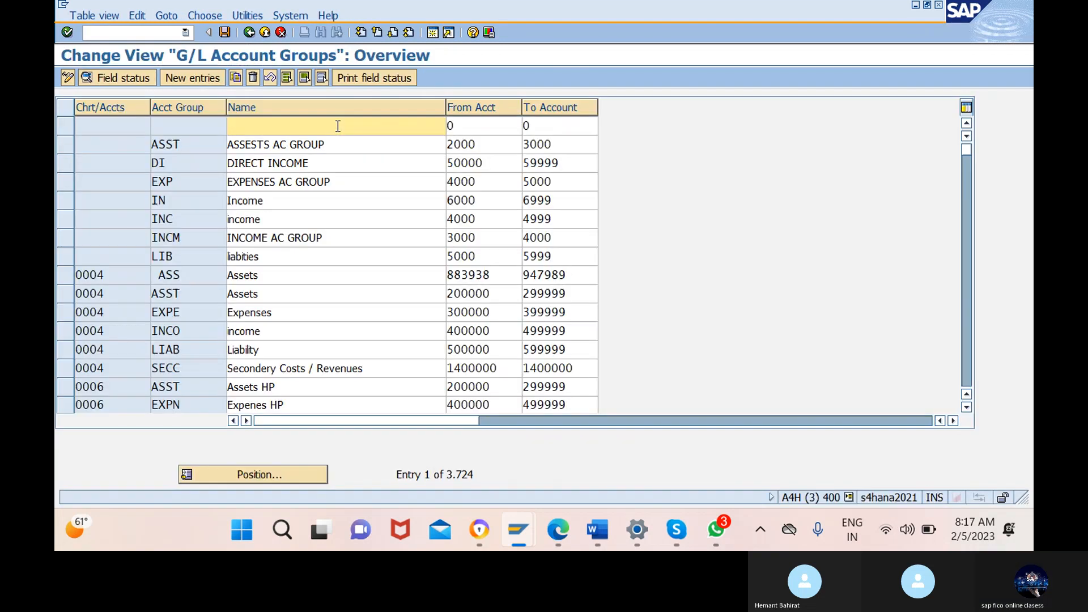
click(253, 475)
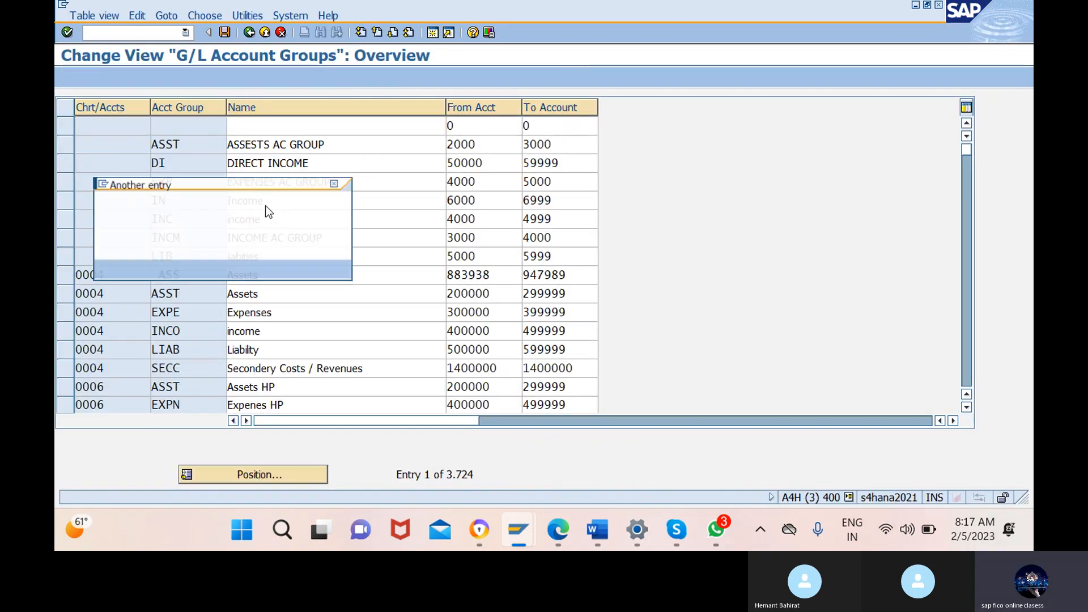
text(12)
click(267, 223)
key(Return)
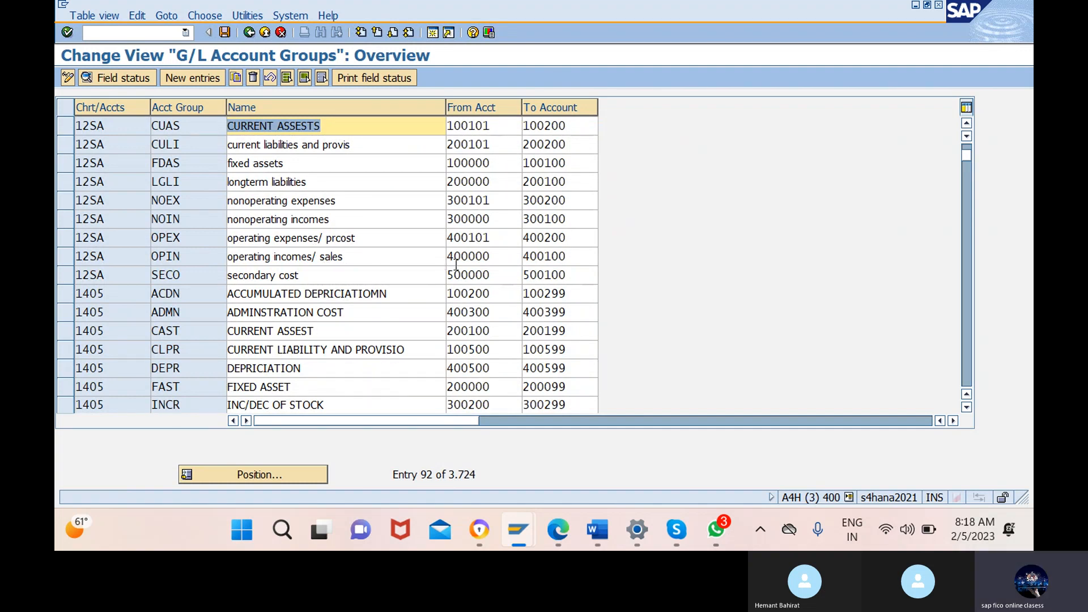
drag(491, 258, 440, 261)
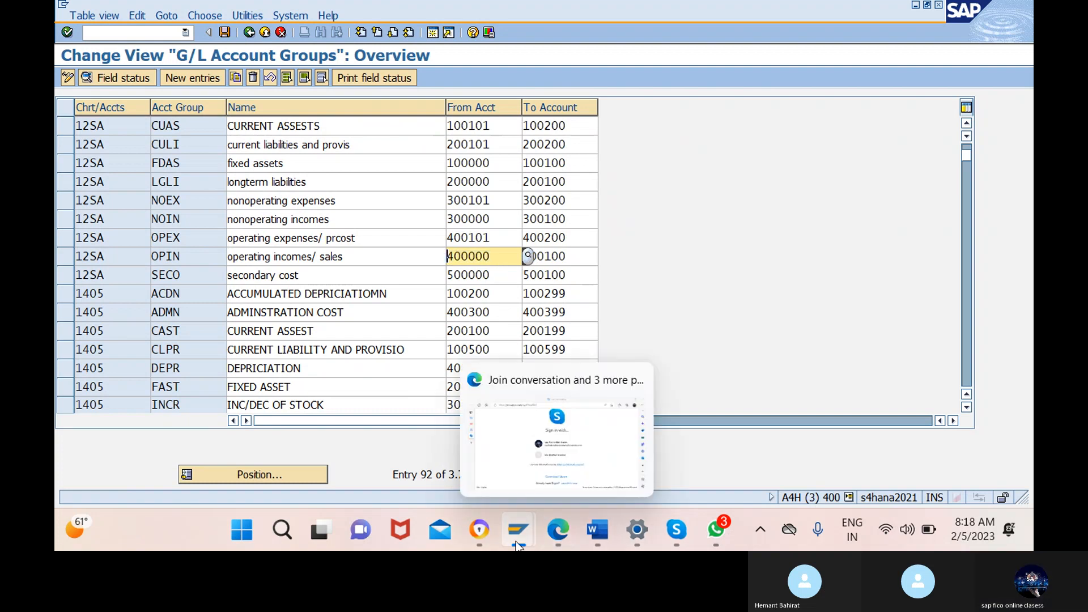
Return to the central G/L account session and start creating account 400000 in company code 12SA.
mouse_move(512, 530)
click(505, 474)
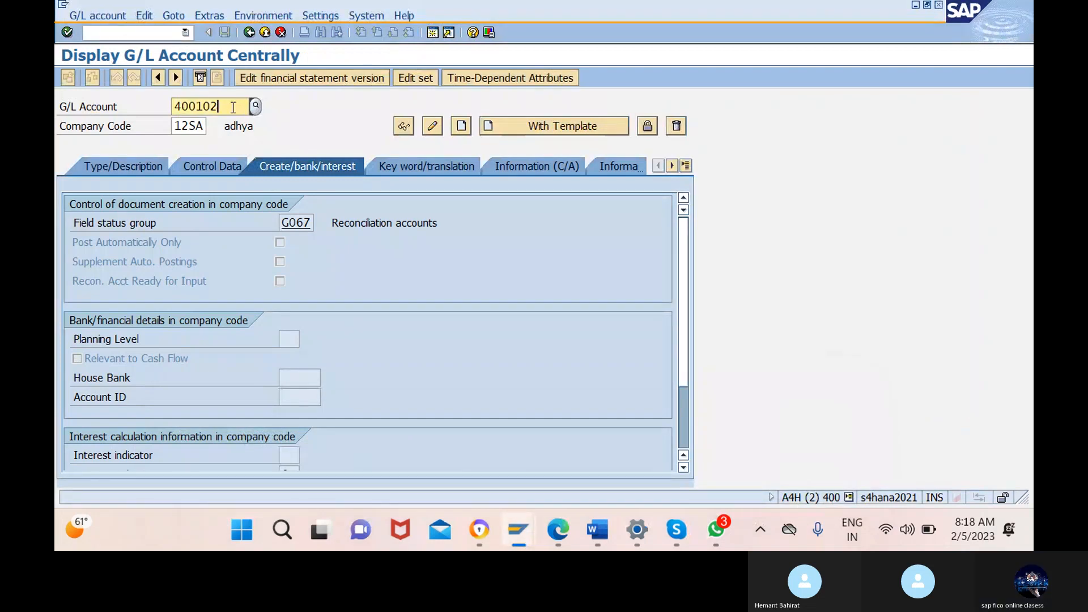
key(BackSpace)
key(BackSpace)
key(BackSpace)
key(BackSpace)
key(BackSpace)
key(BackSpace)
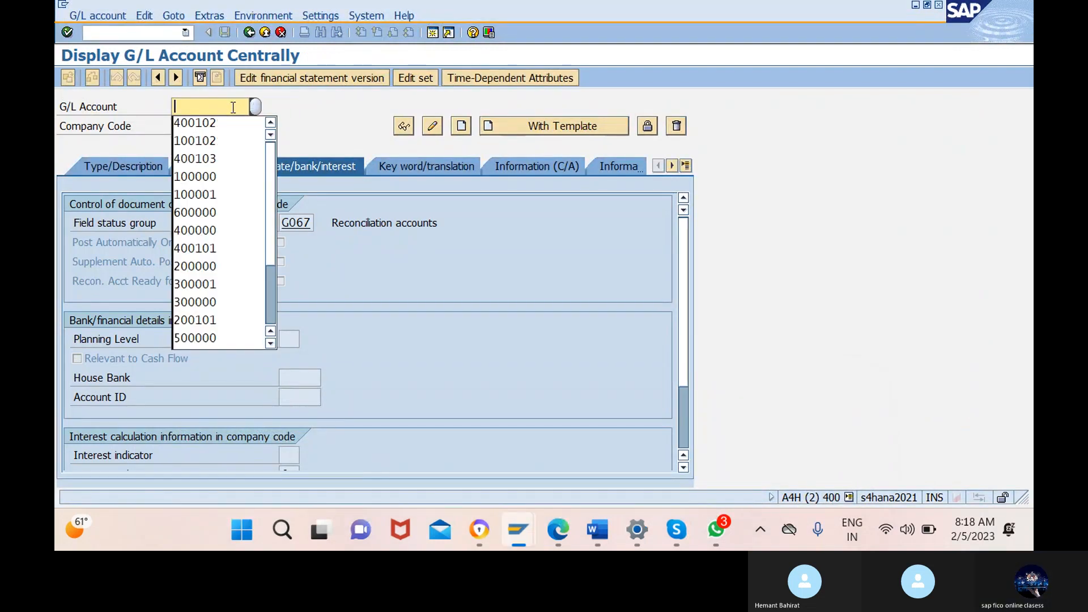
text(400000)
key(Return)
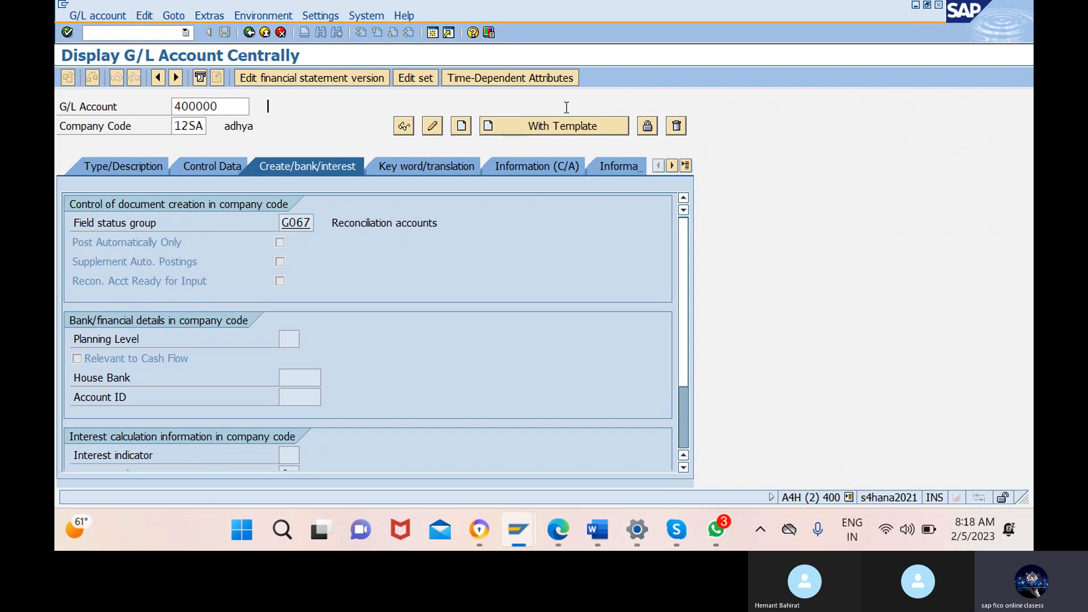
click(468, 126)
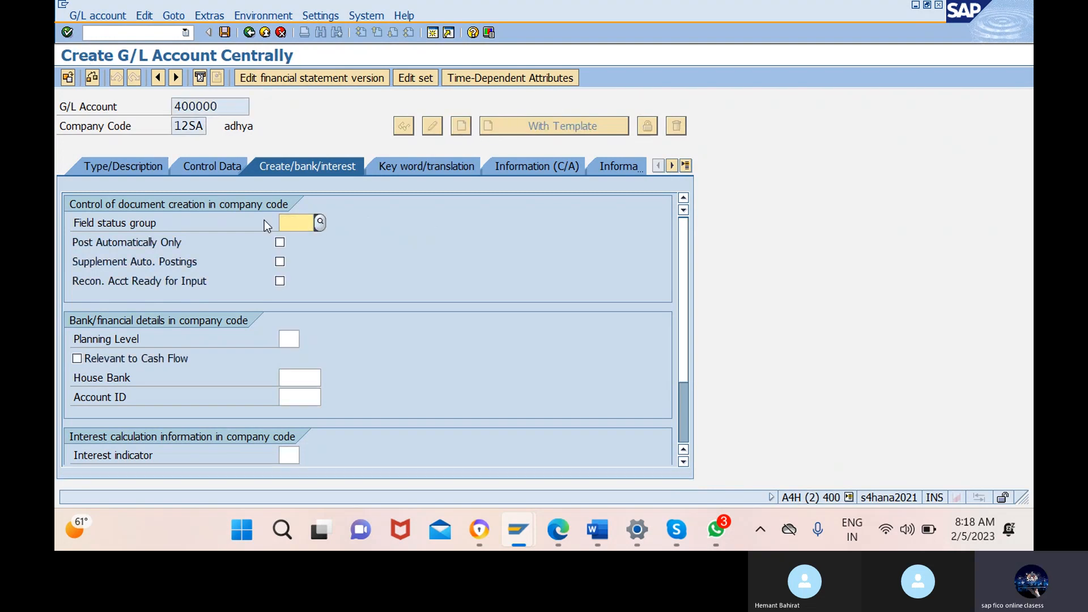
Set the G/L account type of account 400000 to P Primary Costs or Revenue.
click(127, 168)
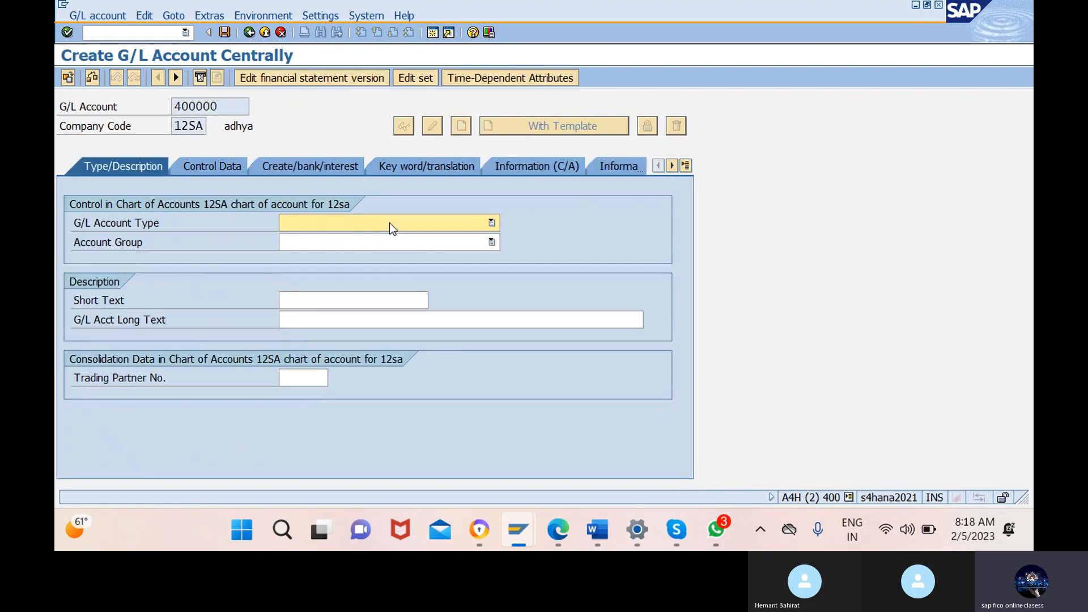
click(389, 222)
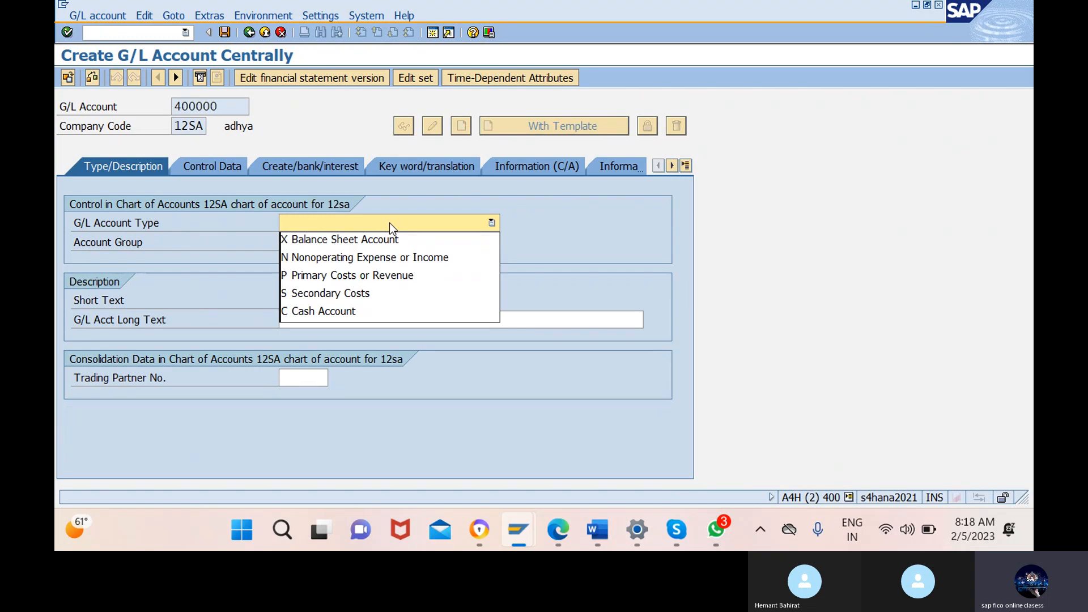
click(363, 276)
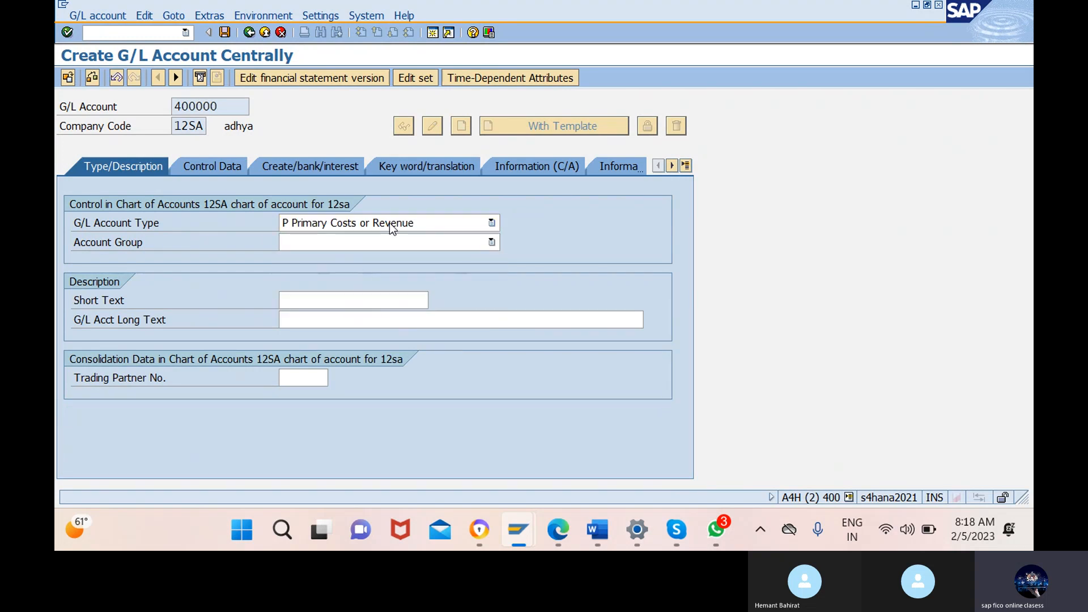
Assign account 400000 to account group OPIN operating incomes/ sales and enter the short text "discount from vendor".
click(389, 242)
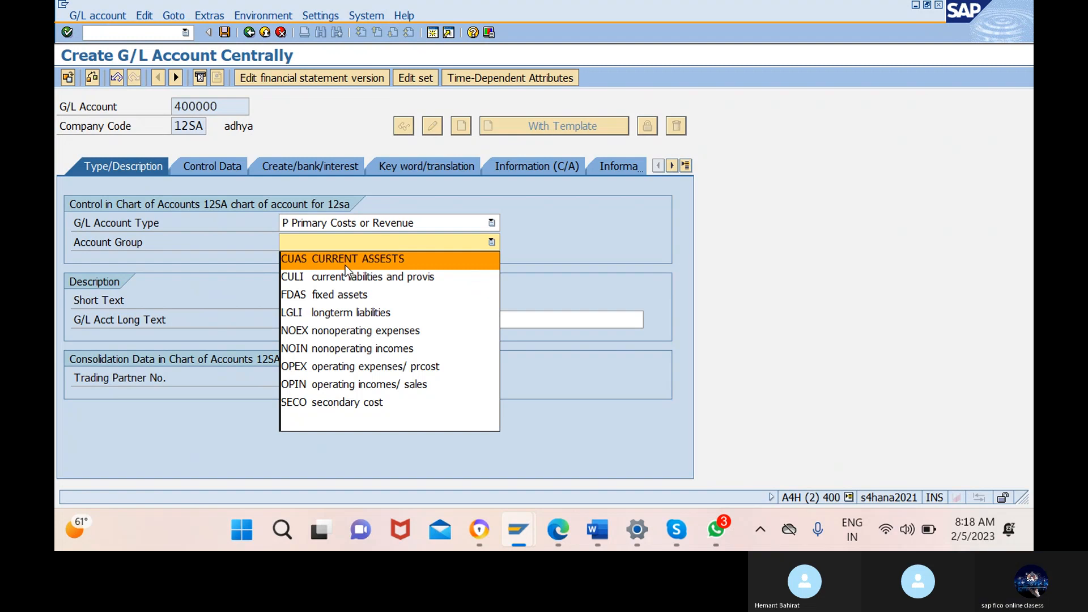
click(338, 383)
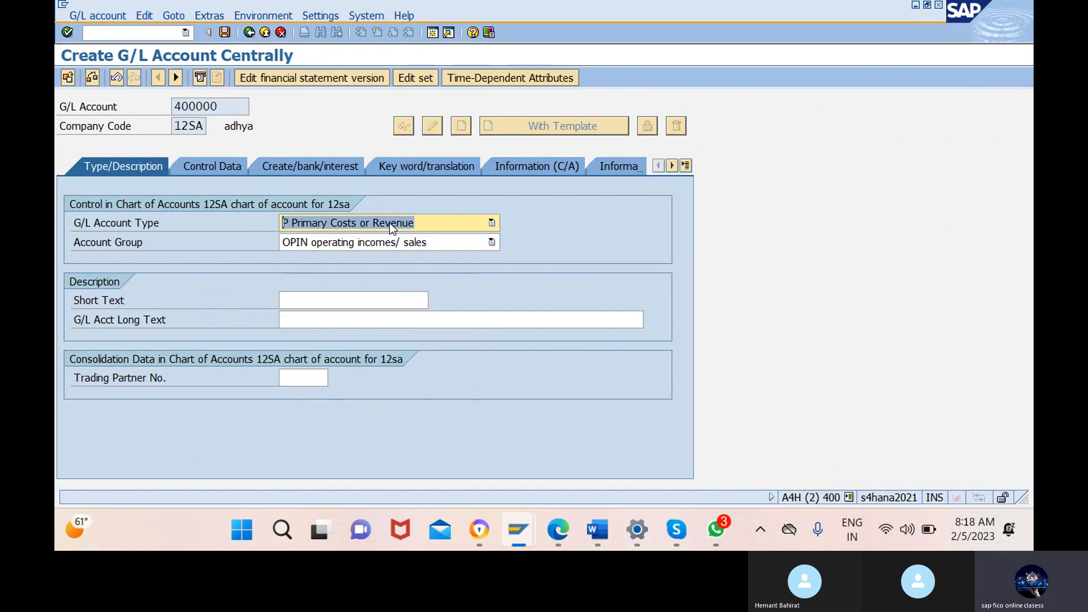
click(355, 300)
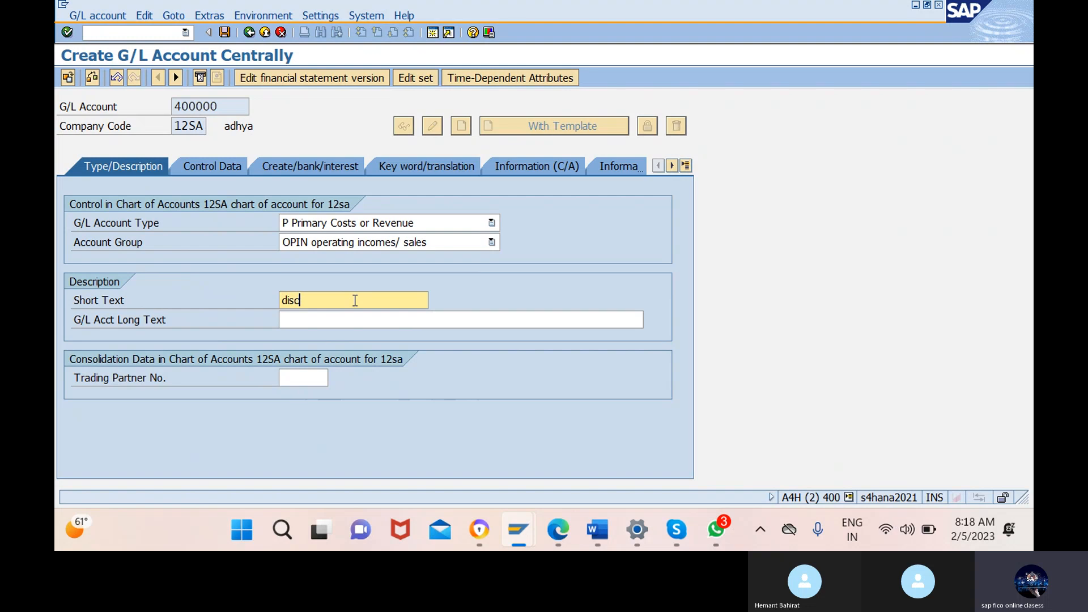
text(discount from vendor)
Copy the short text into the G/L account long text and extend it to "discount from vendor account".
click(463, 320)
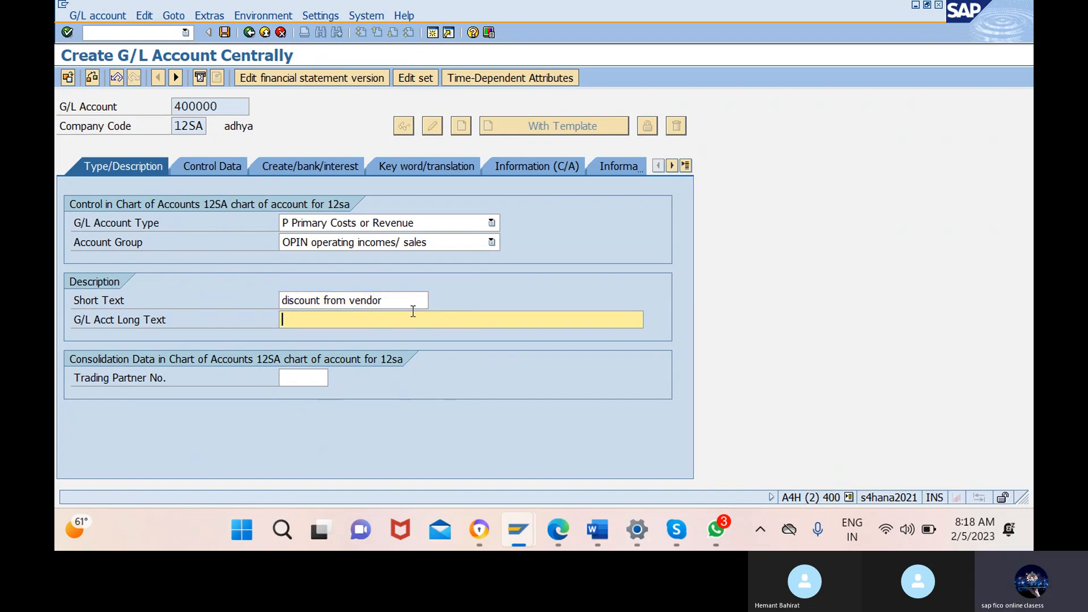
drag(386, 301, 243, 311)
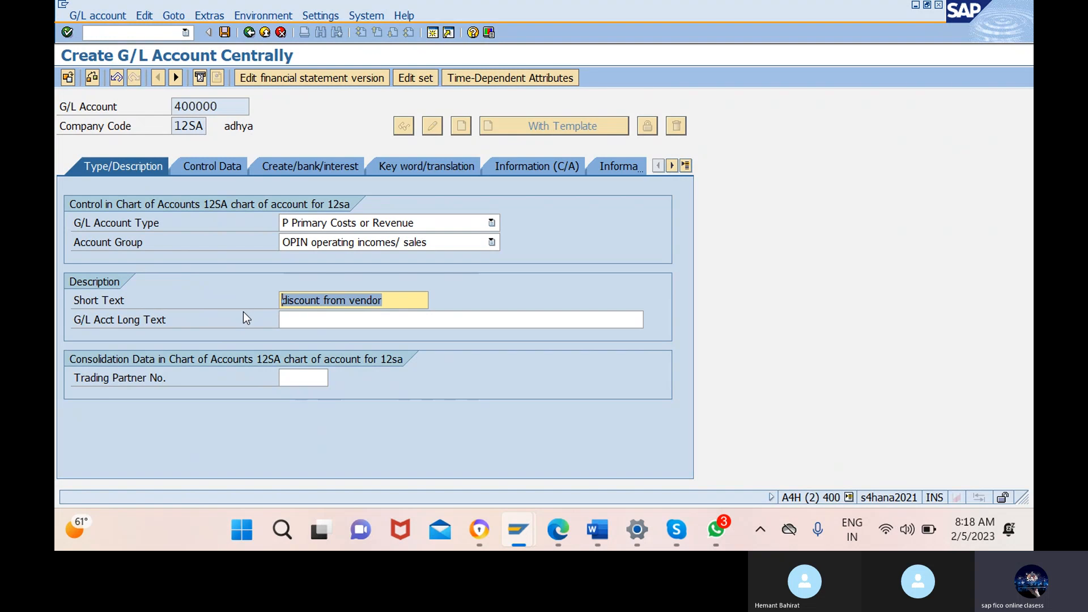
key(ctrl+c)
click(461, 320)
key(ctrl+v)
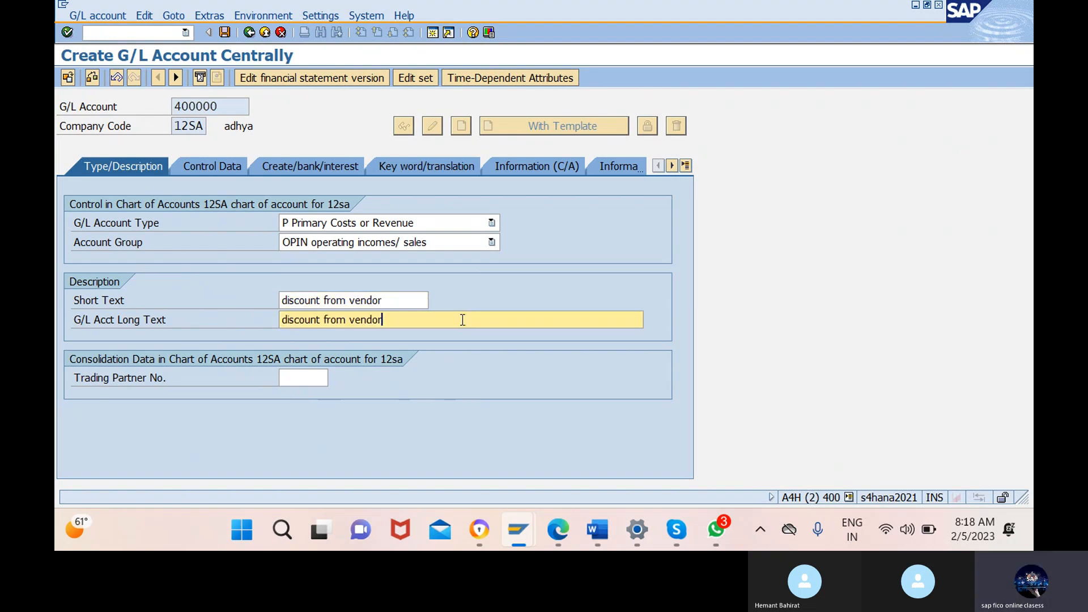
text(acco)
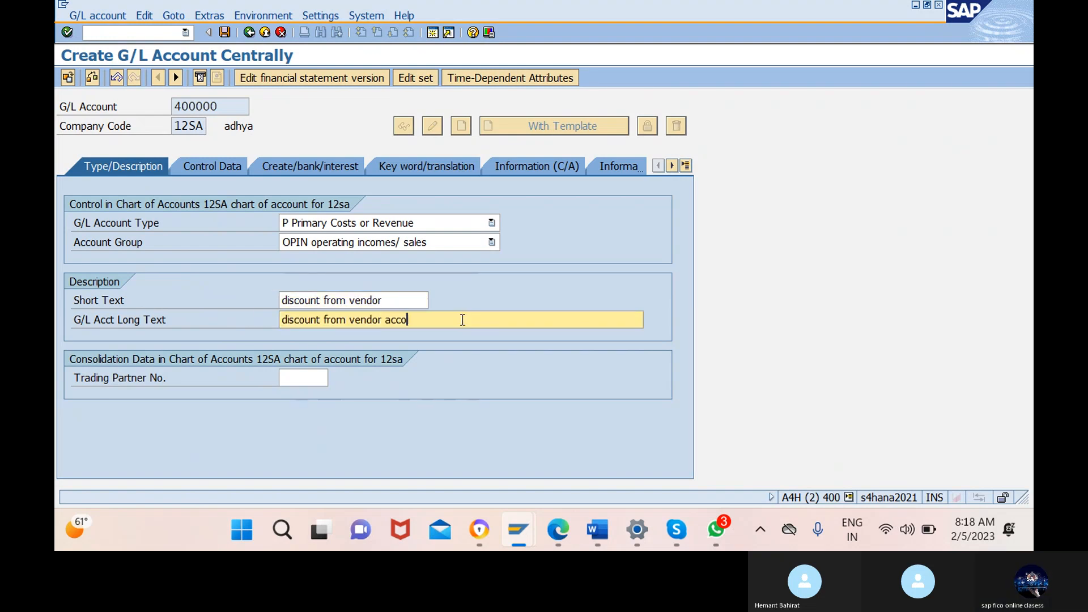
text(unt)
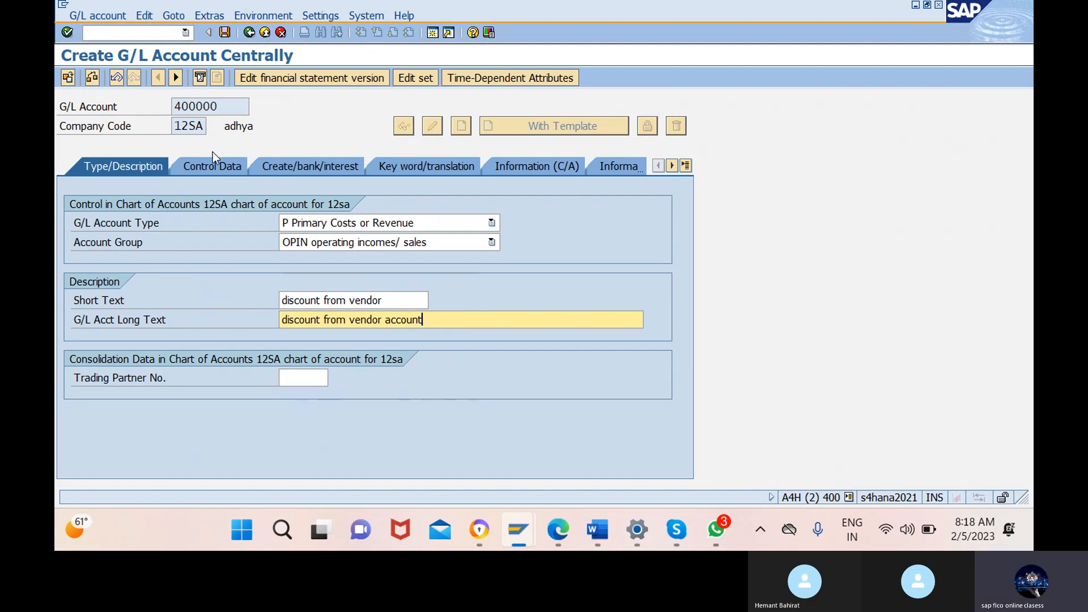
Set the sort key to 001 Posting date in the control data of account 400000.
click(215, 166)
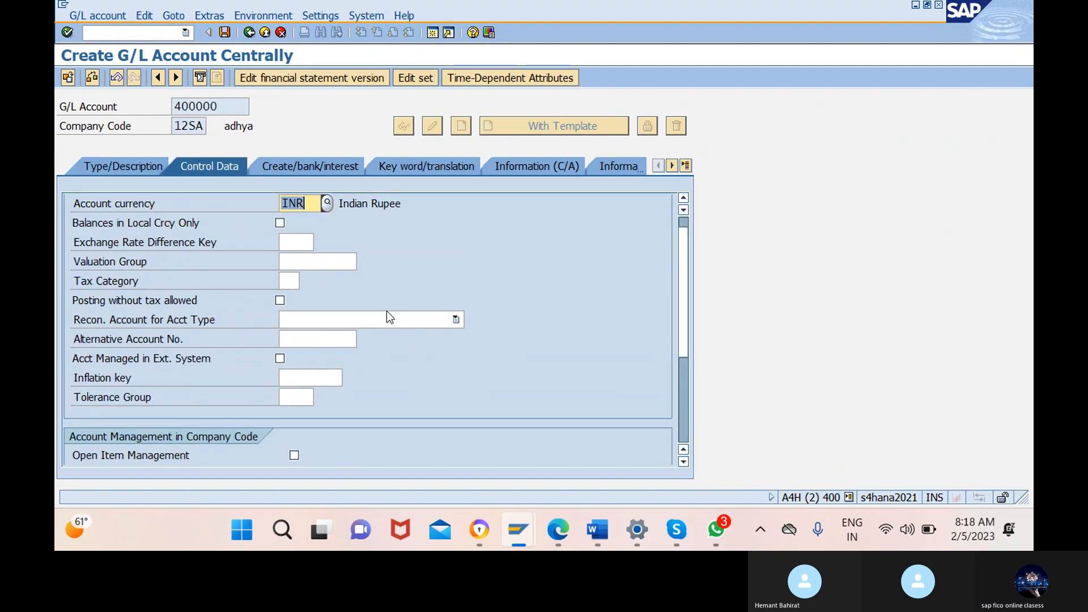
scroll(386, 311, down, 3)
click(301, 320)
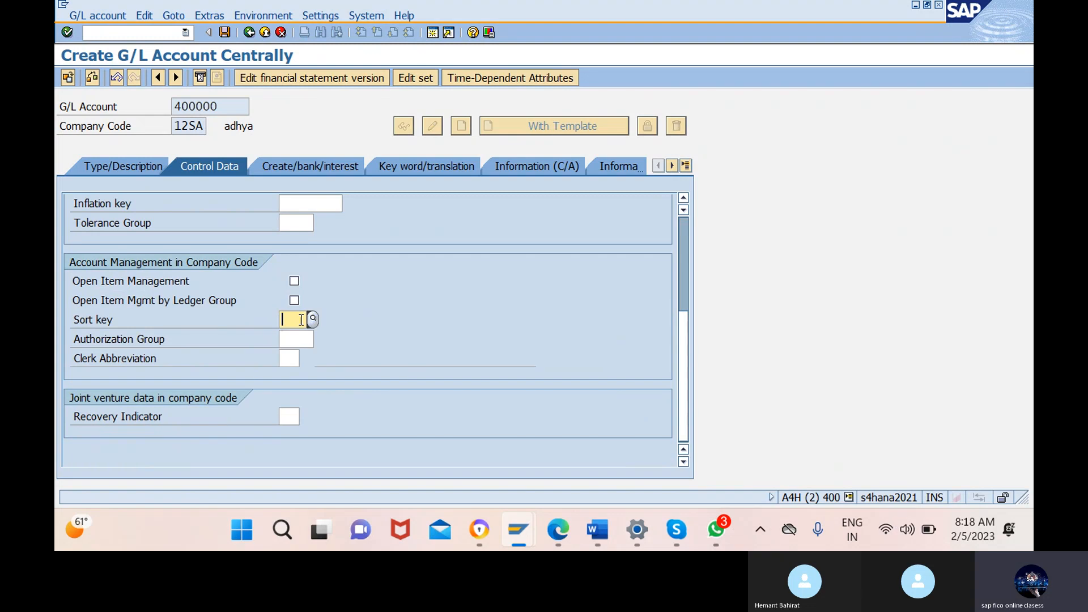
text(001)
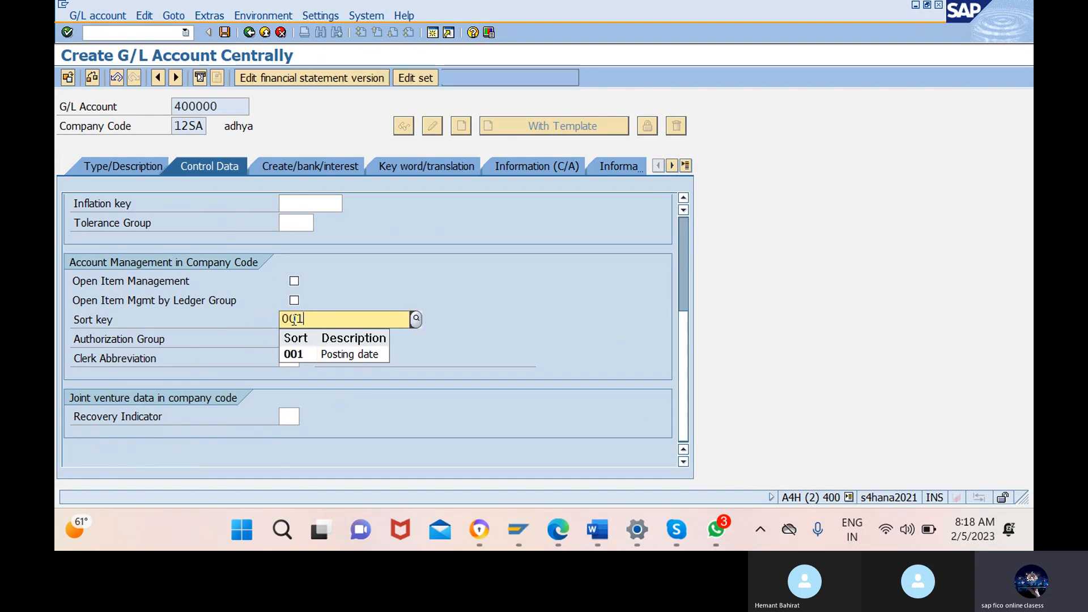
click(300, 354)
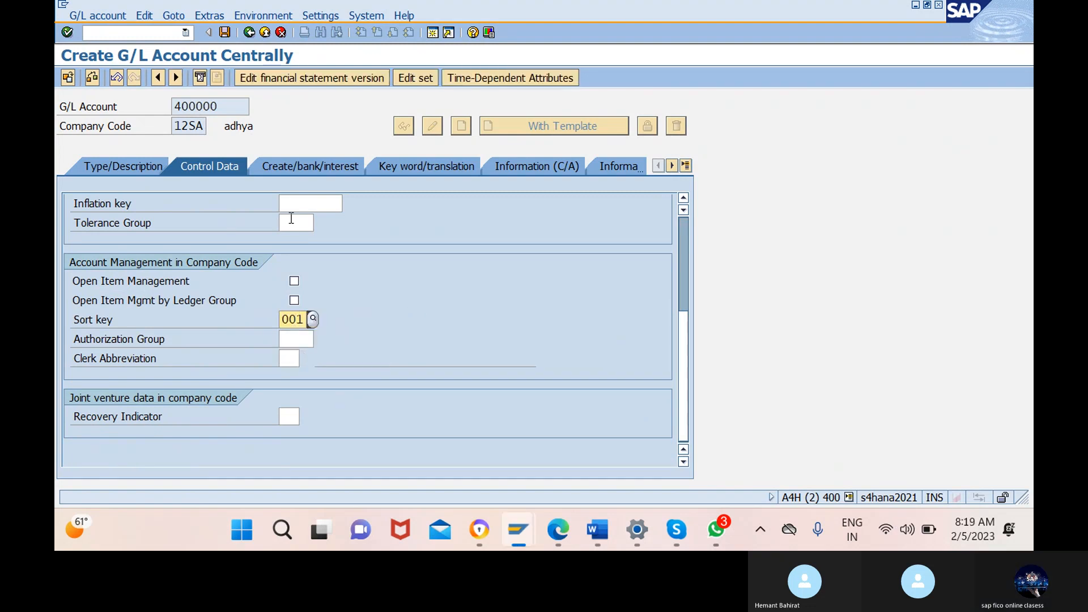
Set the field status group to G001 General (with text, assignment) and save account 400000.
click(329, 161)
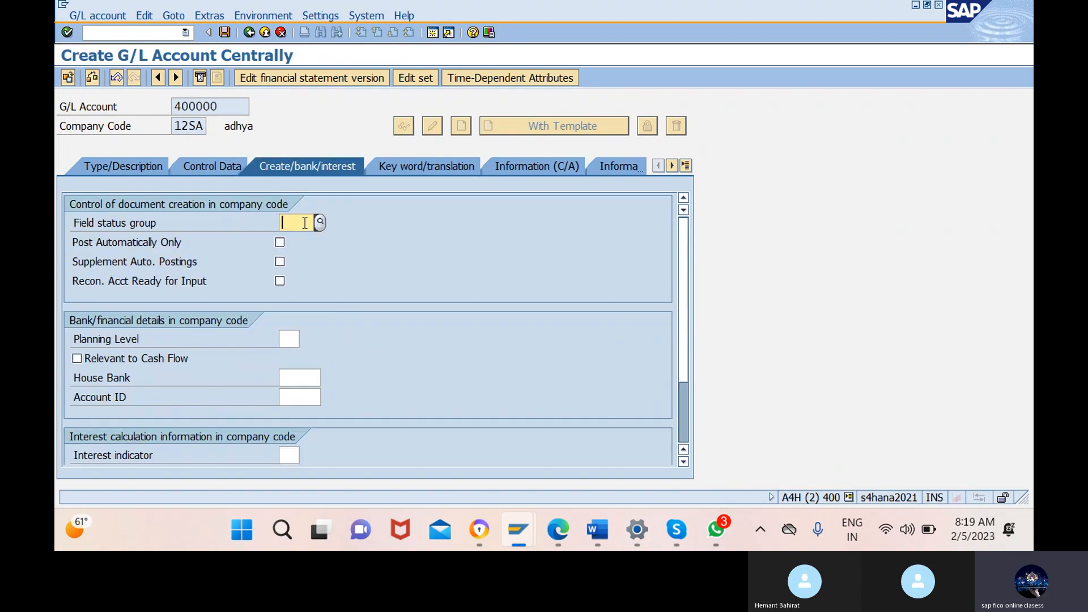
text(g001)
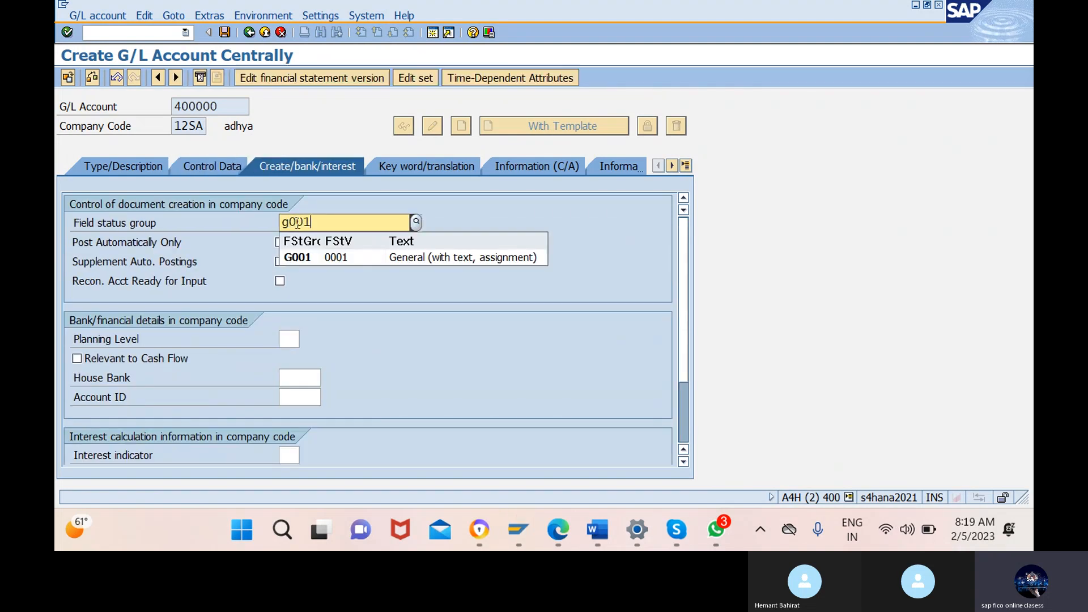
key(Return)
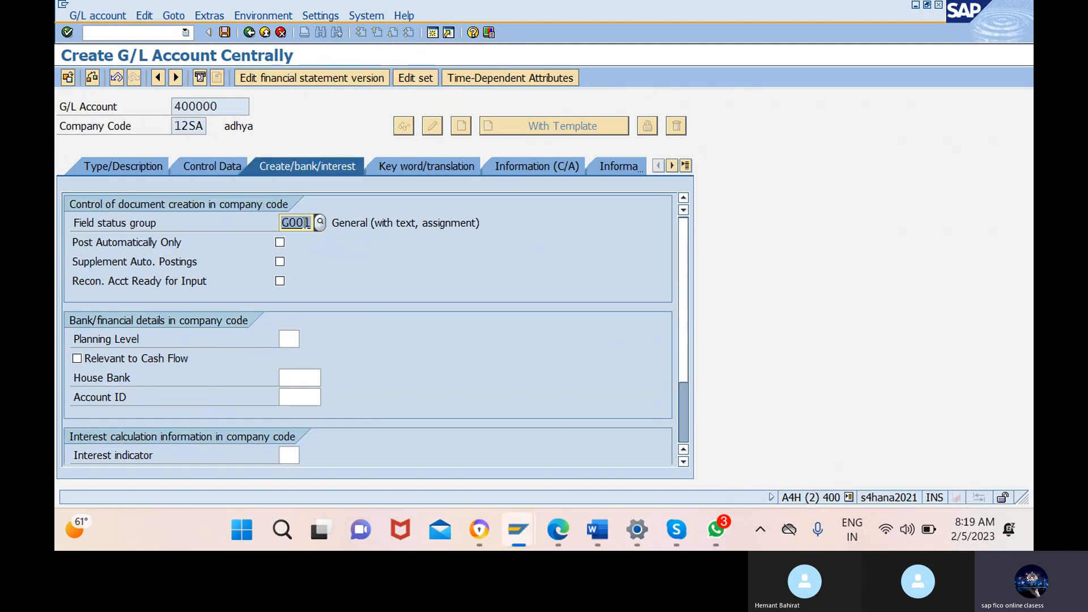
click(225, 32)
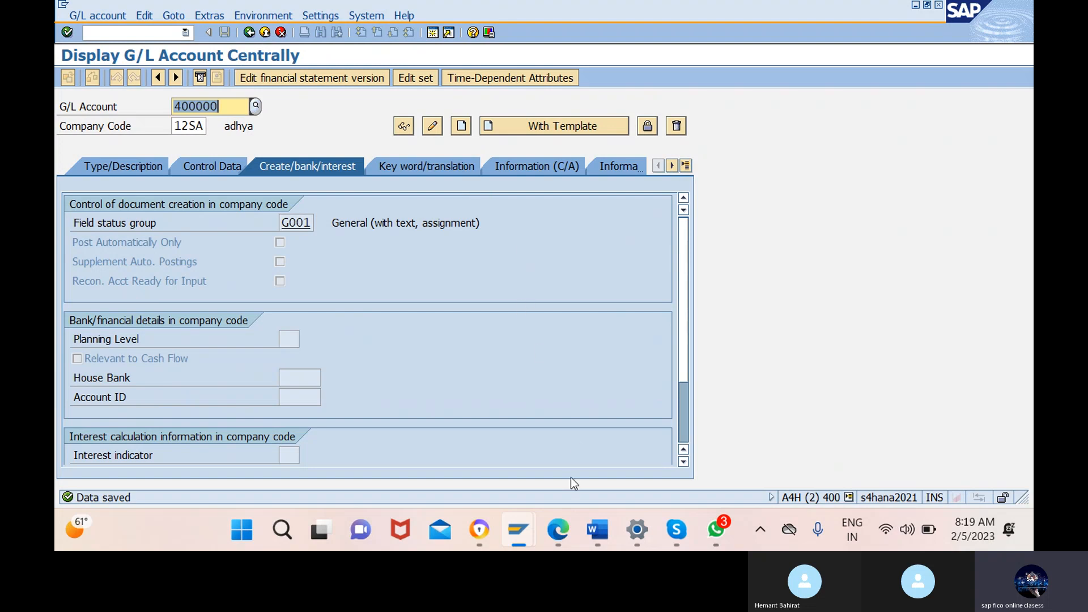
Switch to the Document2 notes in Word and look up the transaction for assigning the down payment G/L to the alternative account.
mouse_move(597, 530)
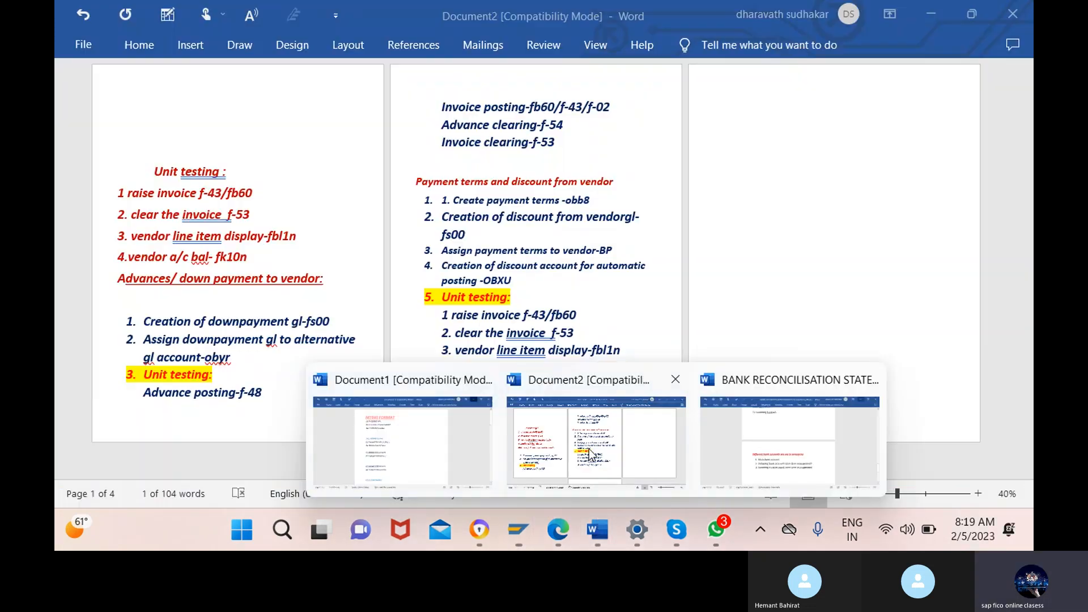
click(589, 453)
click(279, 361)
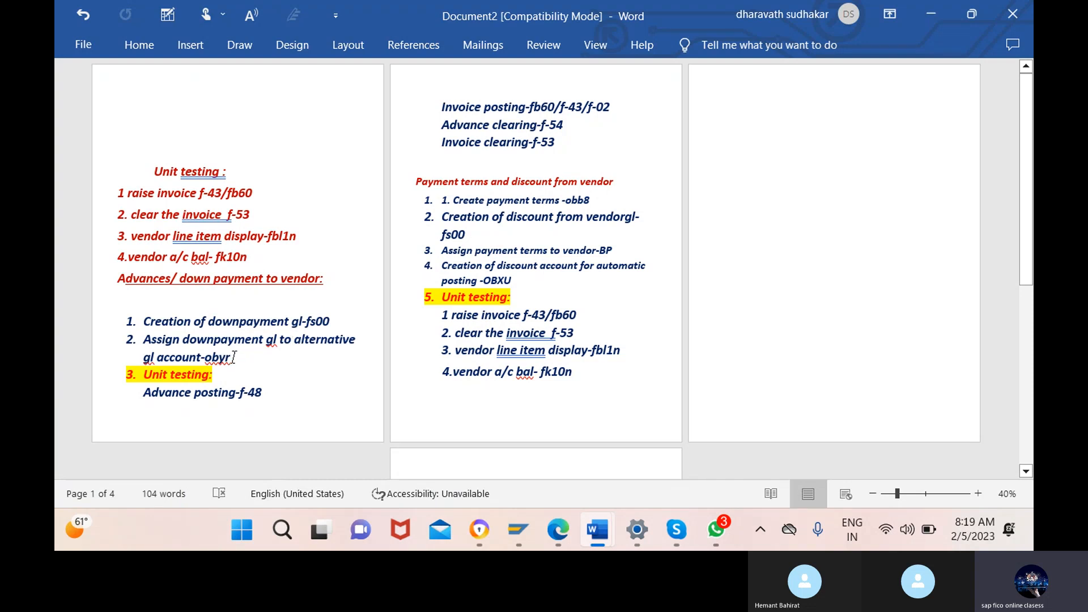
drag(232, 357, 209, 354)
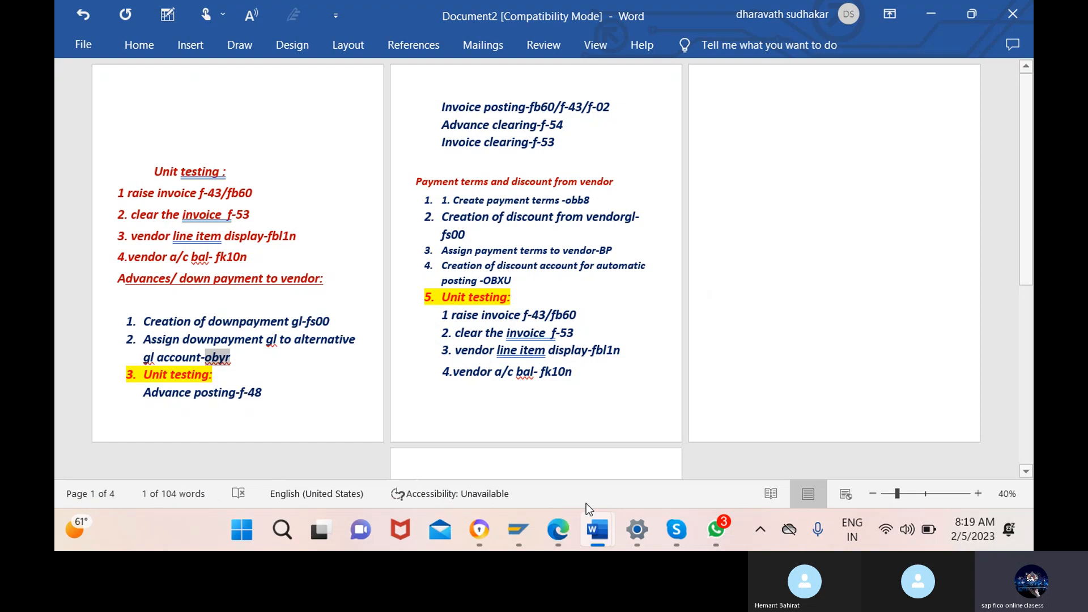
Return to the SAP G/L account session and open transaction obyr.
mouse_move(519, 531)
click(534, 465)
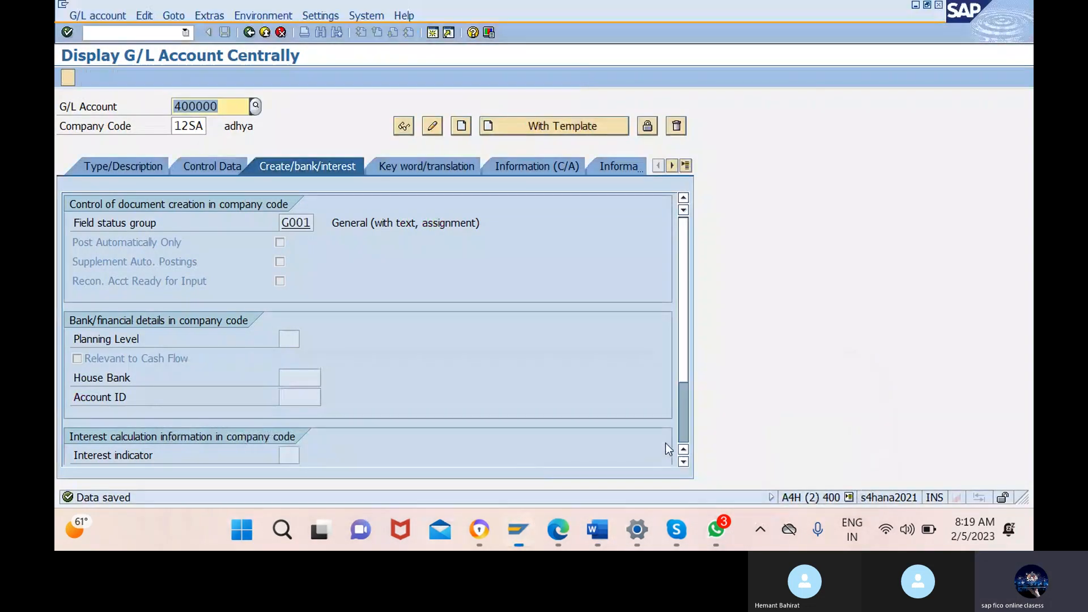
click(119, 33)
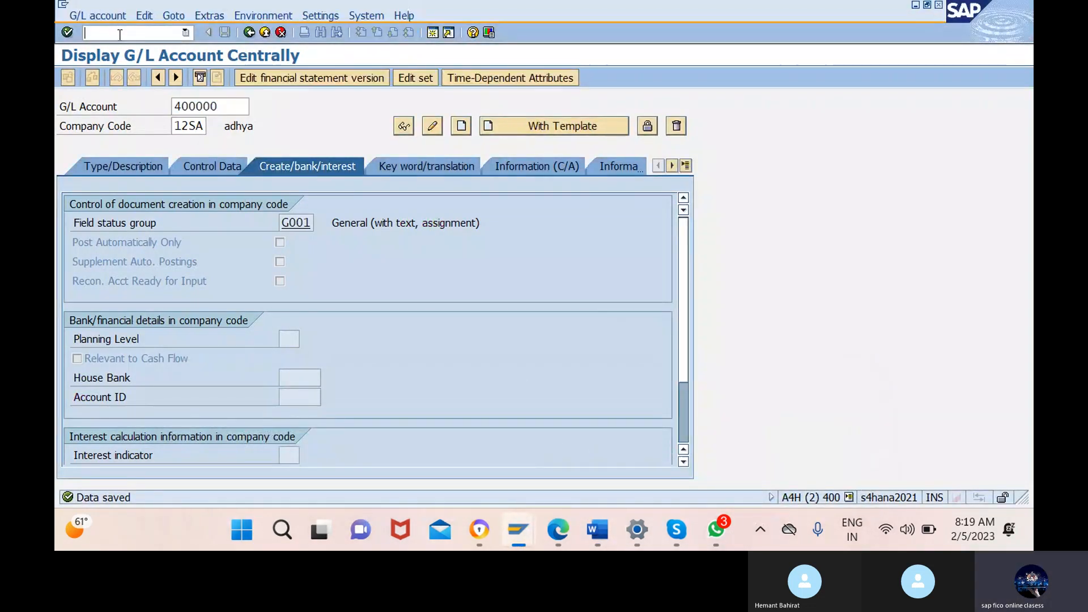
text(/nobyr)
key(Return)
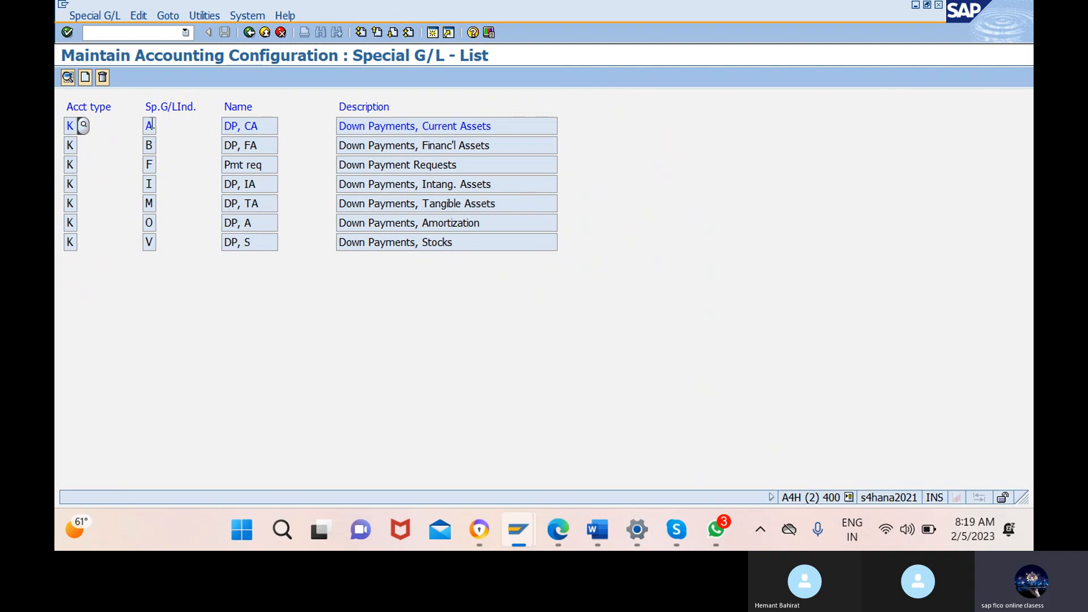
Open the account assignment of special G/L indicator A, Down Payments, Current Assets, for chart of accounts 12SA.
click(149, 126)
double_click(150, 126)
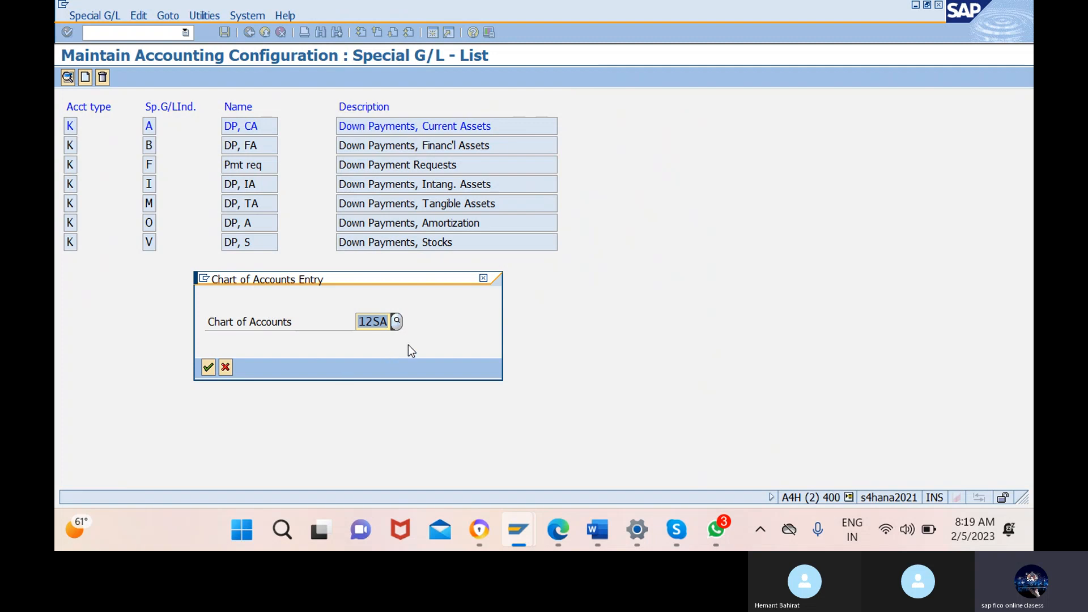
click(207, 368)
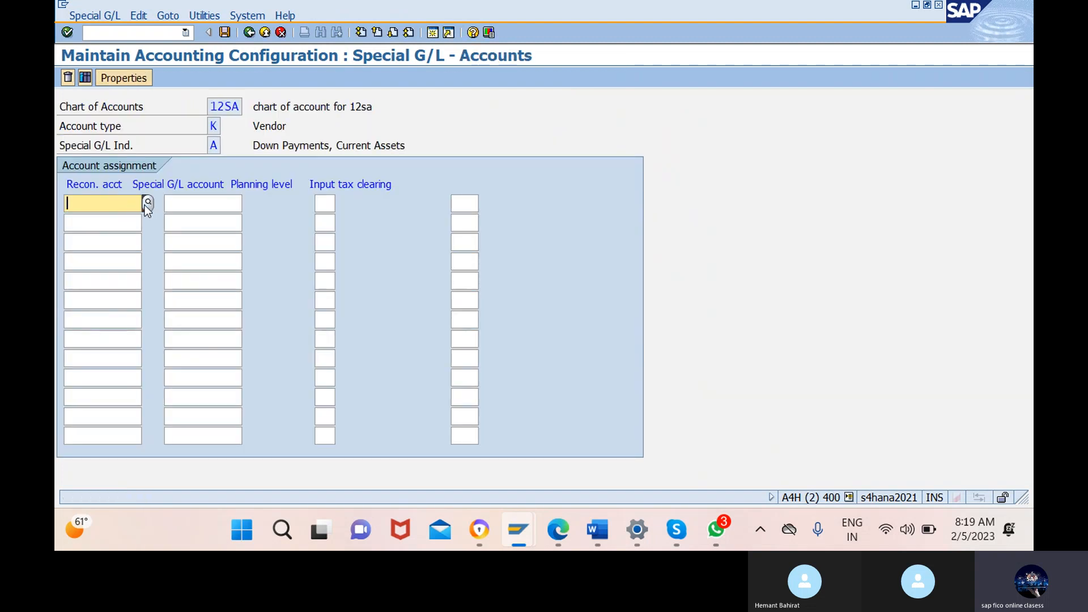
Look up the 12SA G/L accounts and enter dom ven rec account 200102 as the first reconciliation account.
click(147, 203)
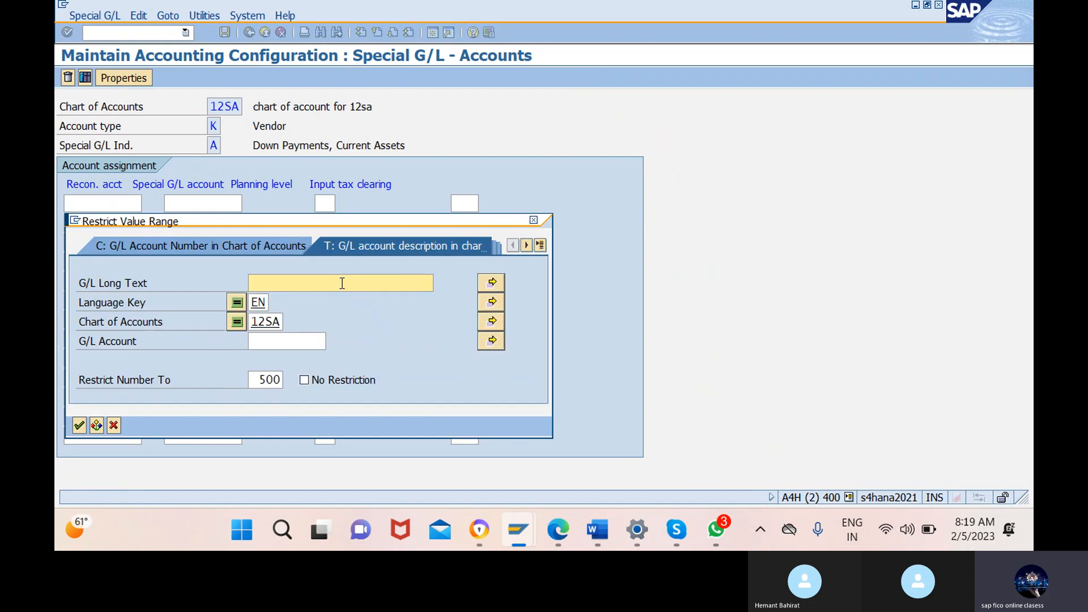
click(79, 426)
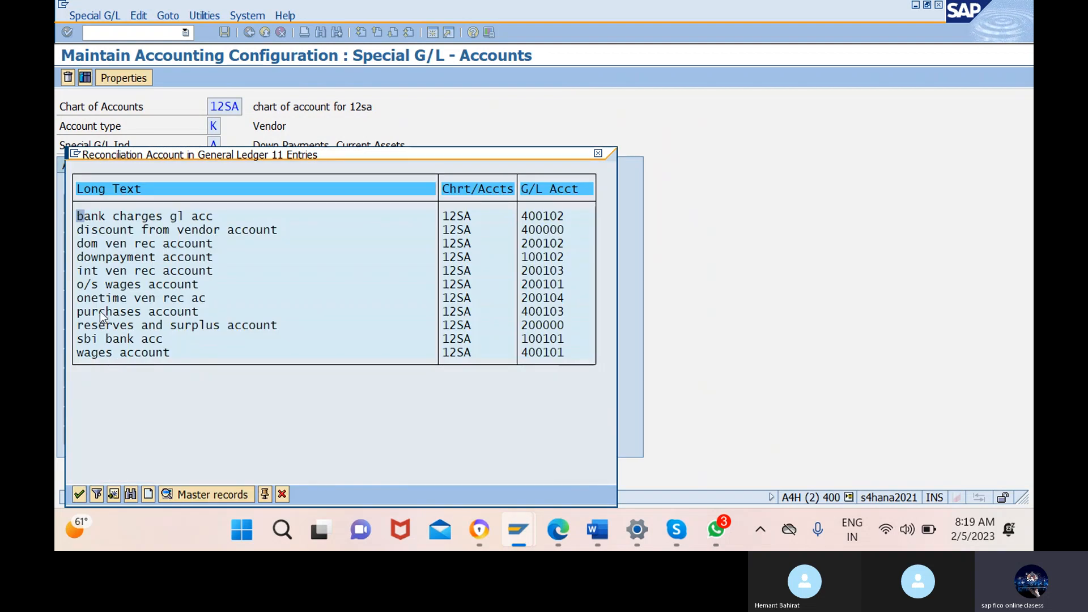
click(87, 244)
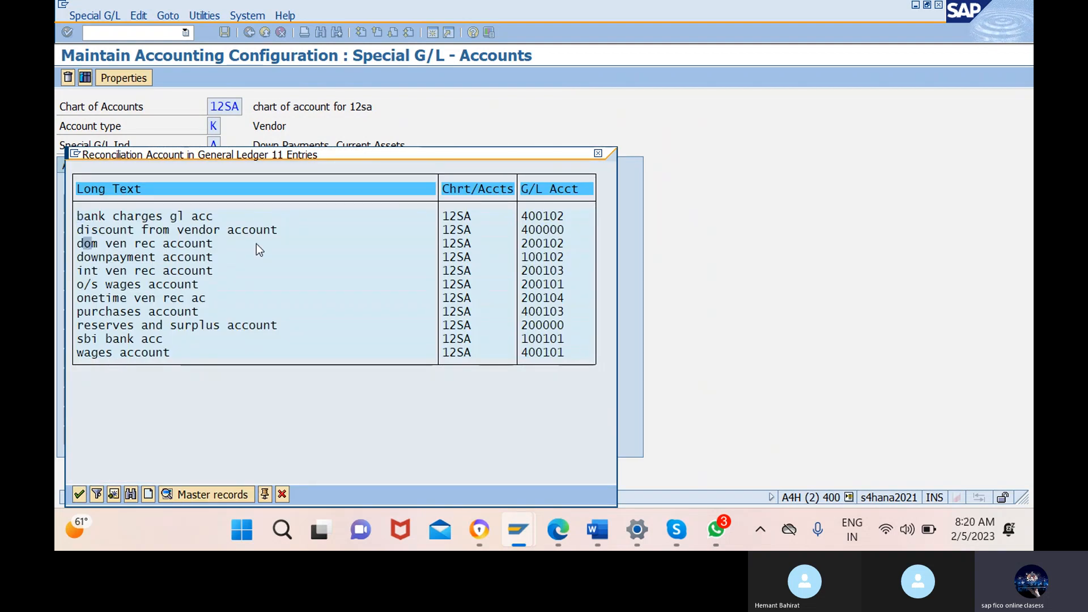
click(79, 494)
click(121, 221)
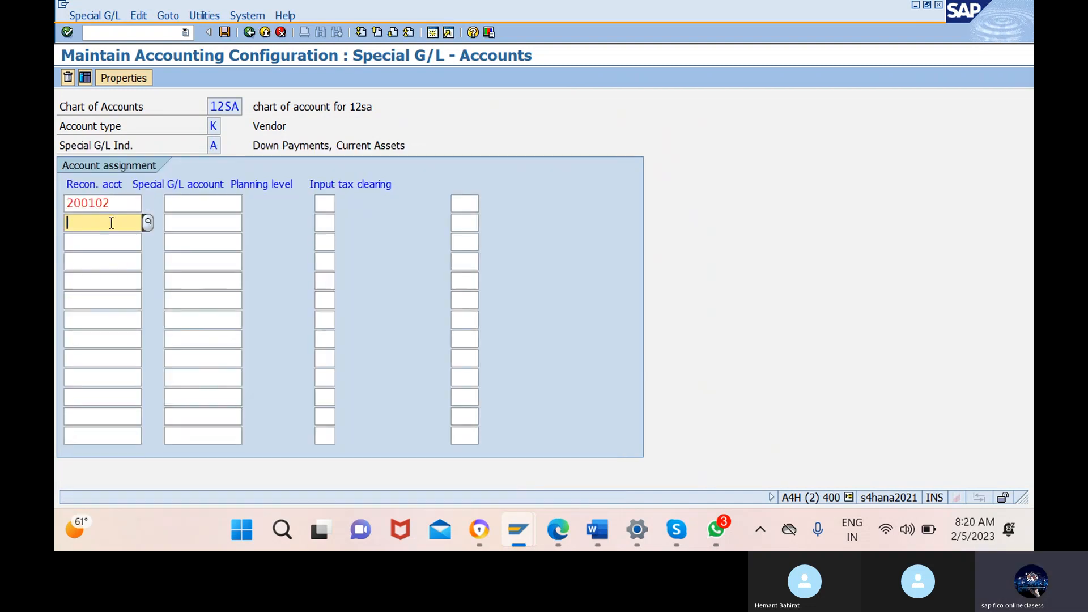
click(148, 223)
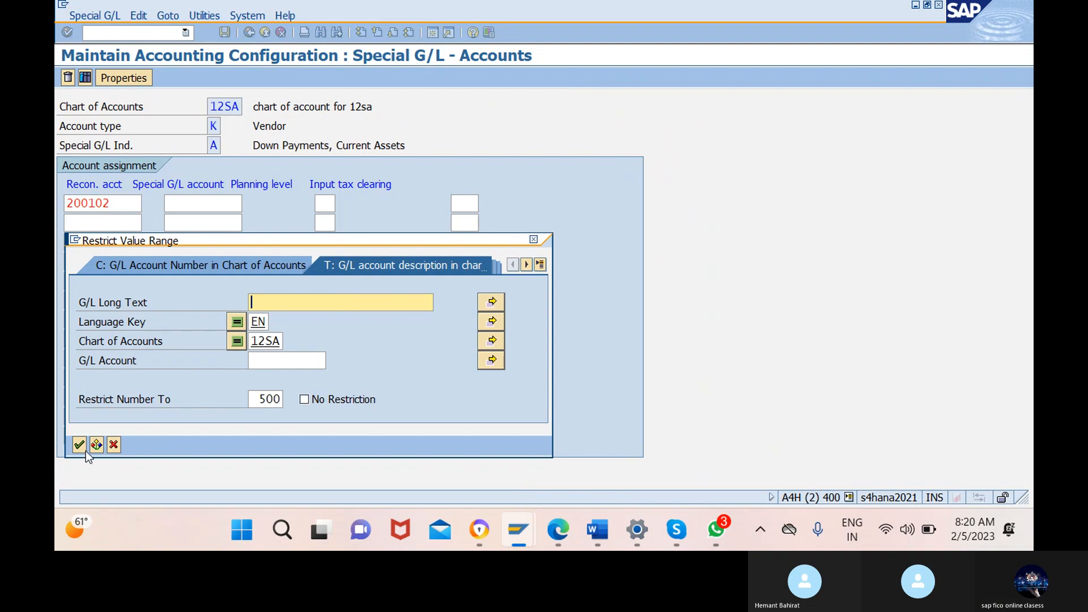
click(80, 444)
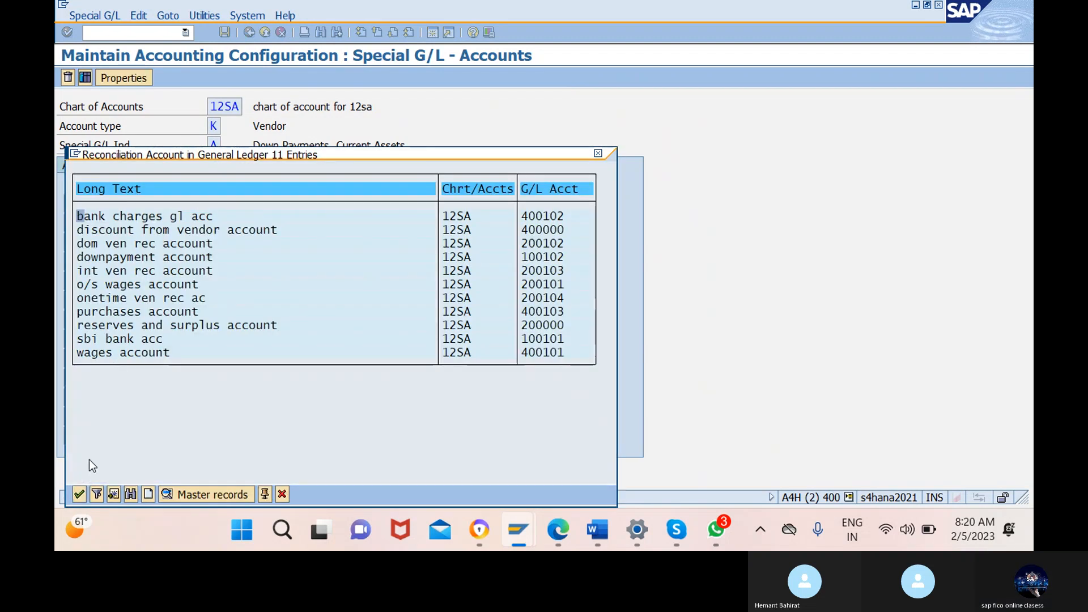
click(80, 495)
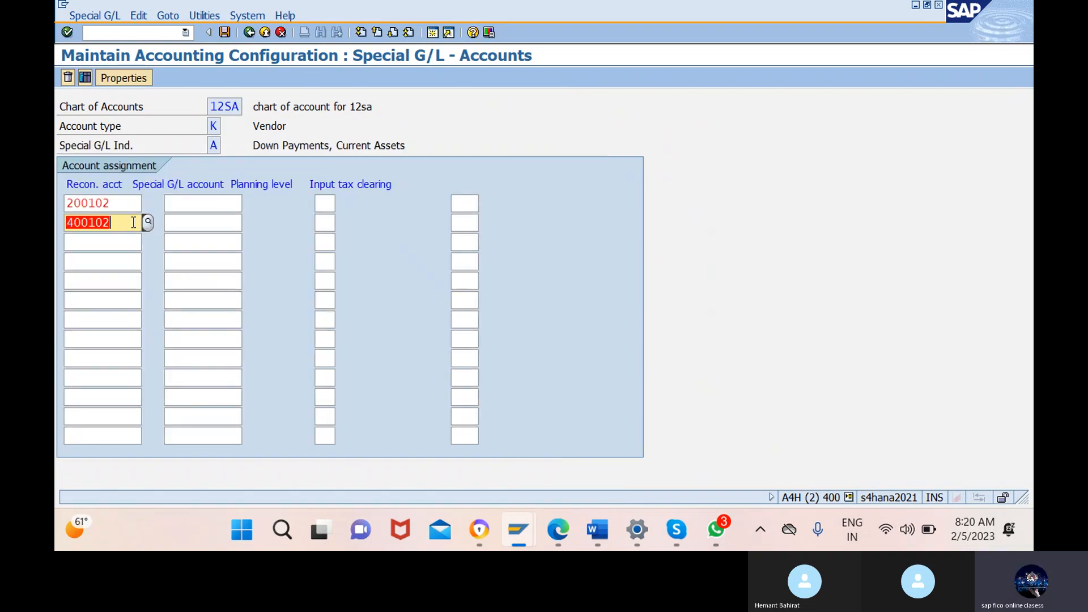
key(BackSpace)
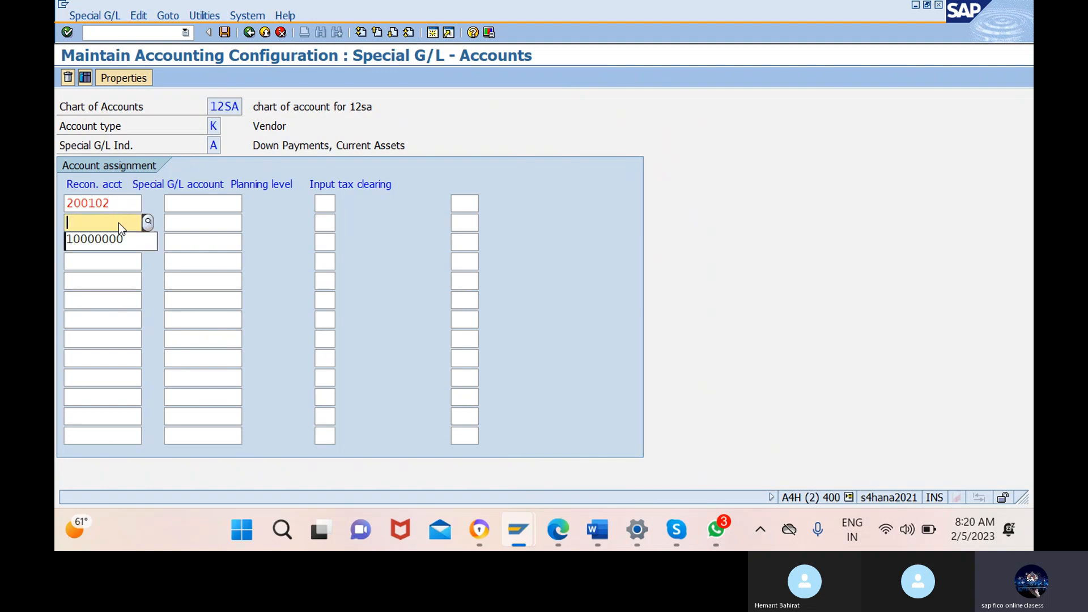
Look up and add int ven rec account 200103 and onetime ven rec account 200104 as the second and third reconciliation accounts.
click(147, 221)
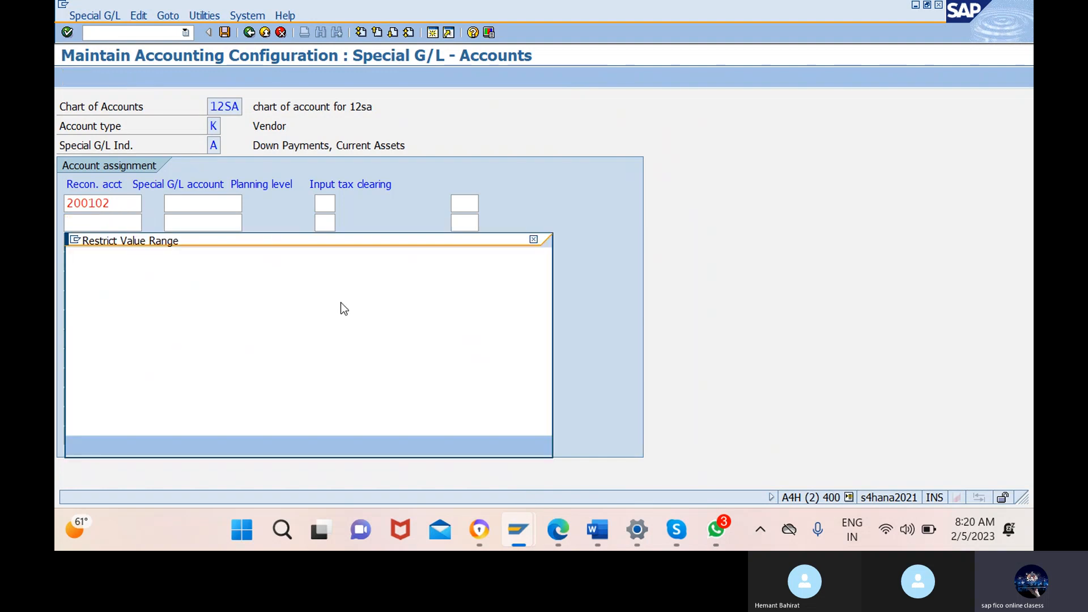
click(80, 444)
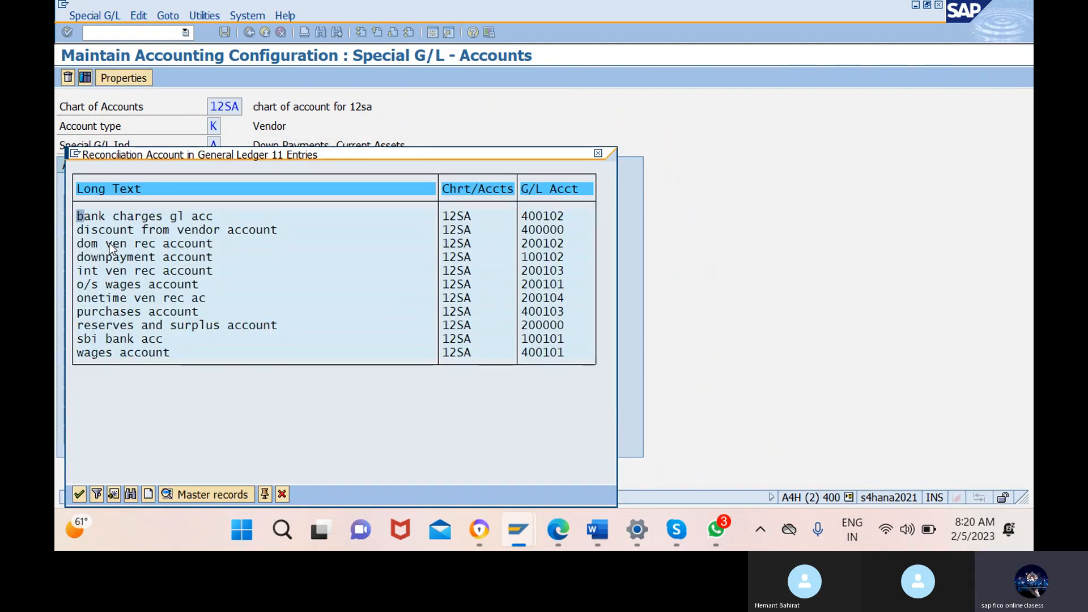
click(101, 271)
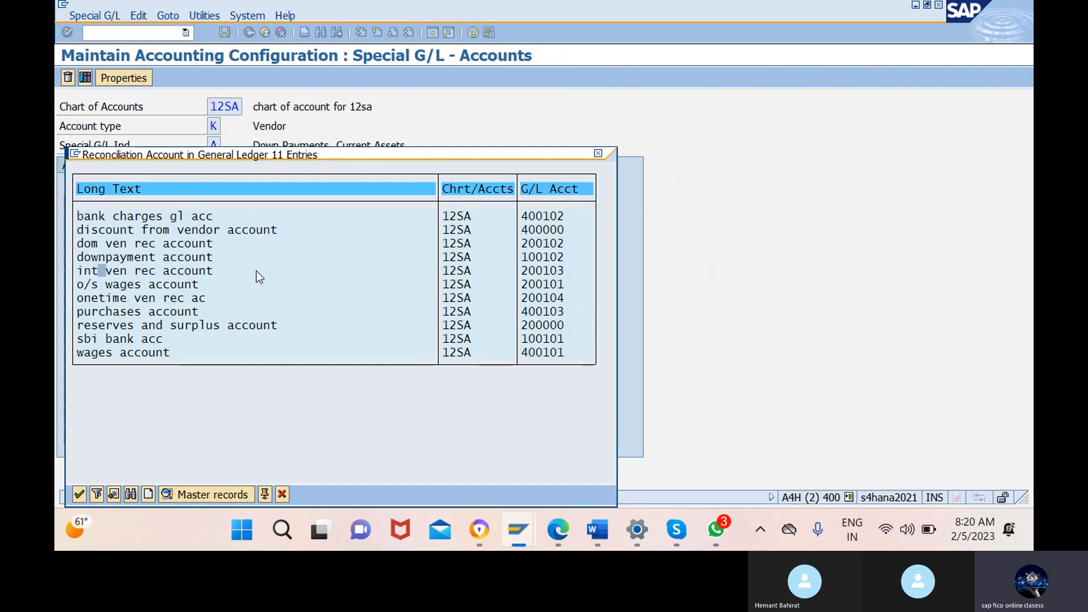
click(78, 494)
click(133, 244)
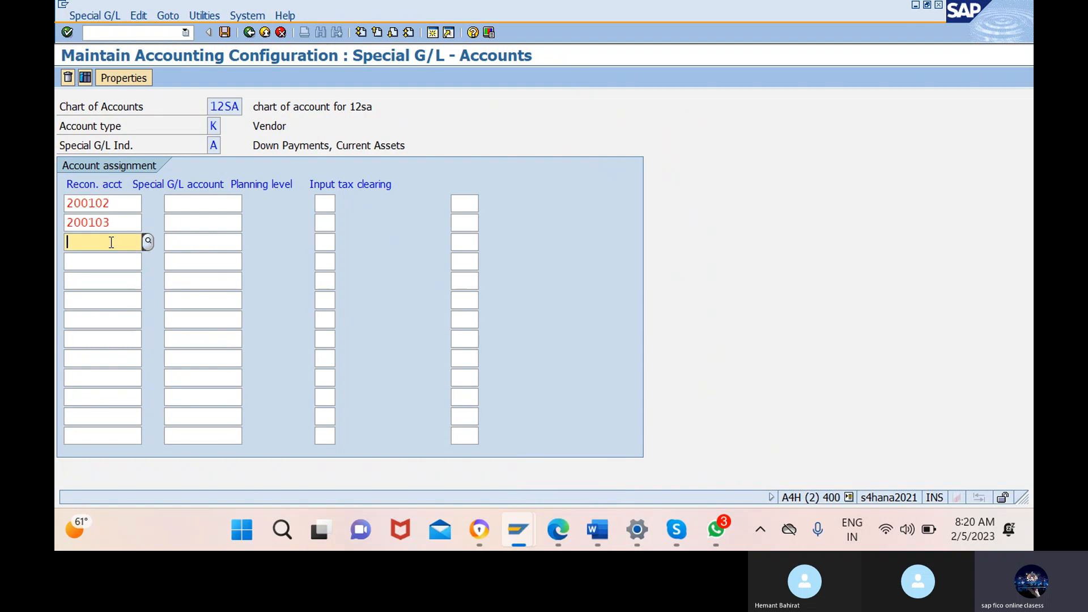
click(148, 242)
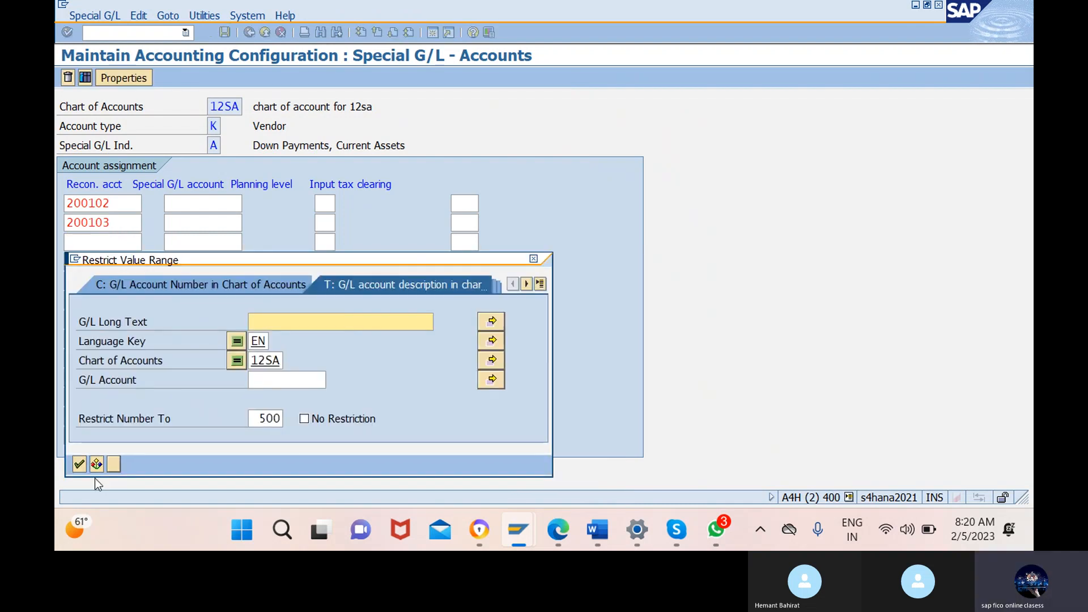
click(79, 464)
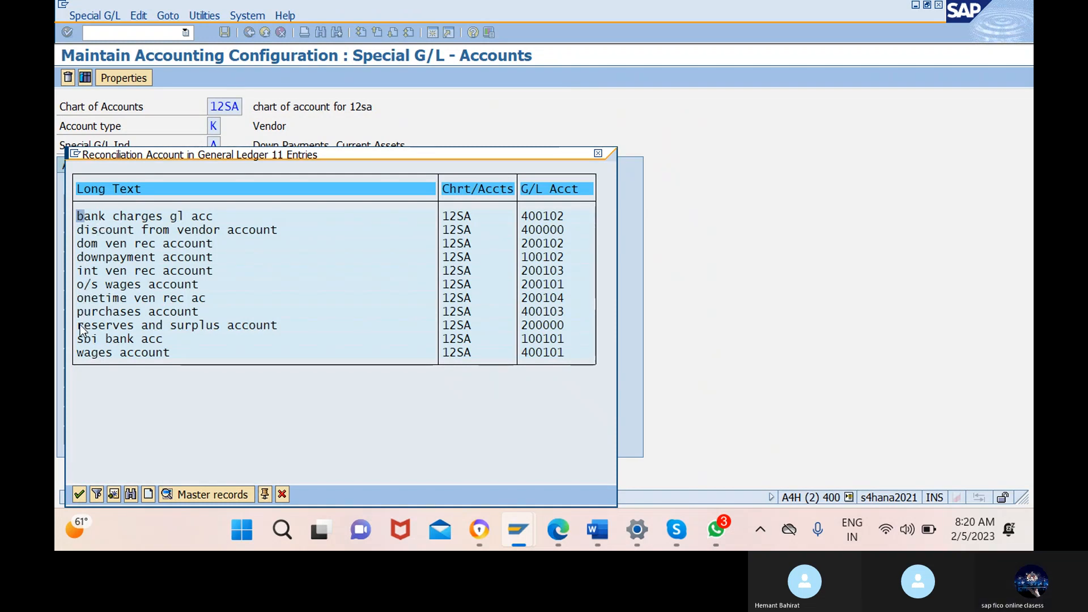
click(145, 298)
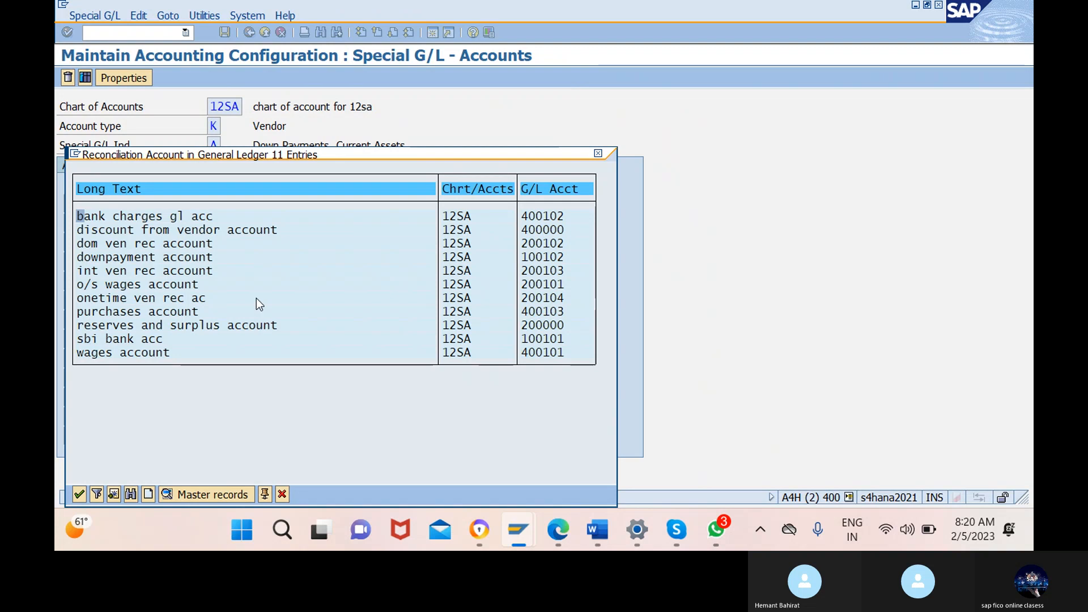
click(80, 495)
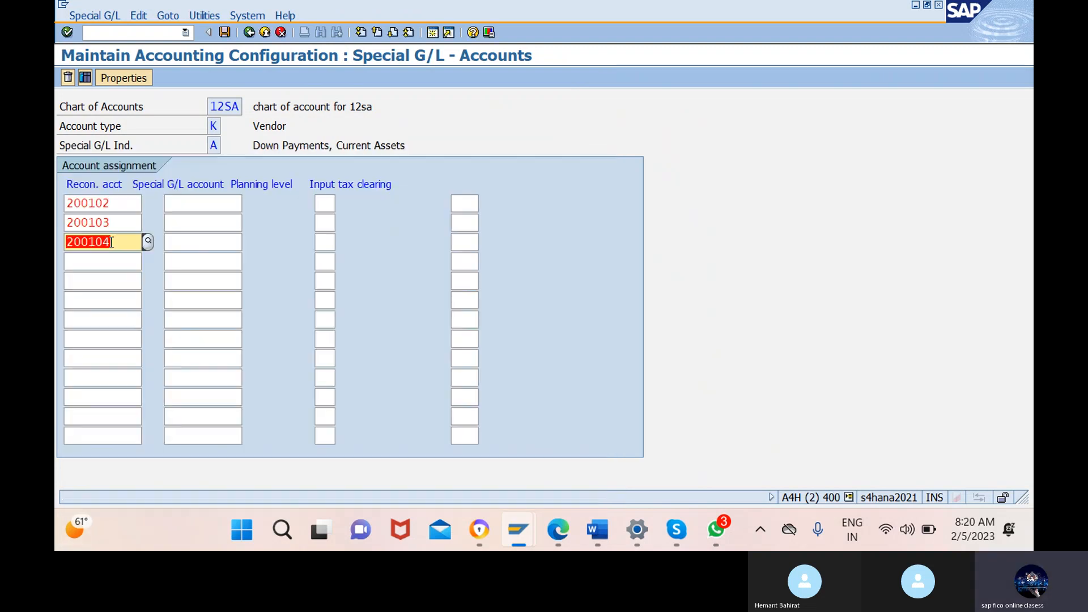
Look up the 12SA G/L accounts and assign downpayment account 100102 as the special G/L account for reconciliation account 200102.
click(211, 204)
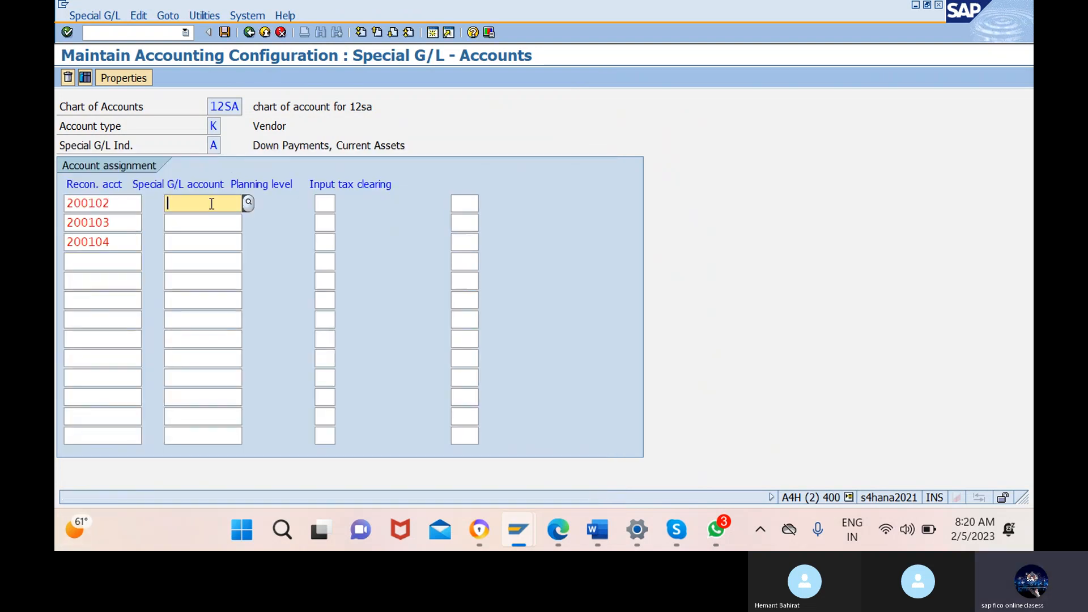
click(249, 203)
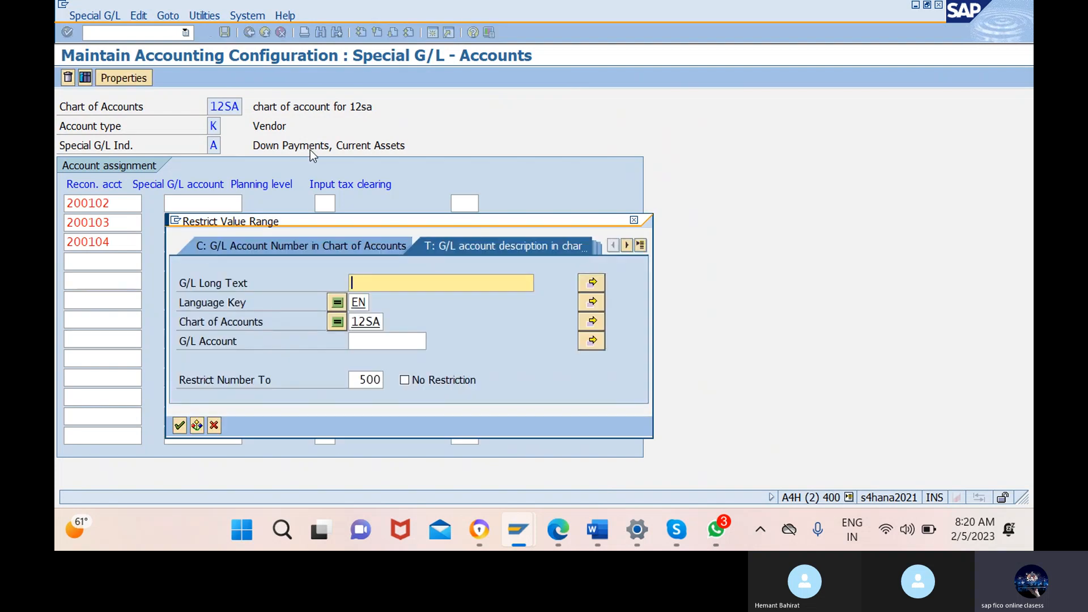
click(179, 425)
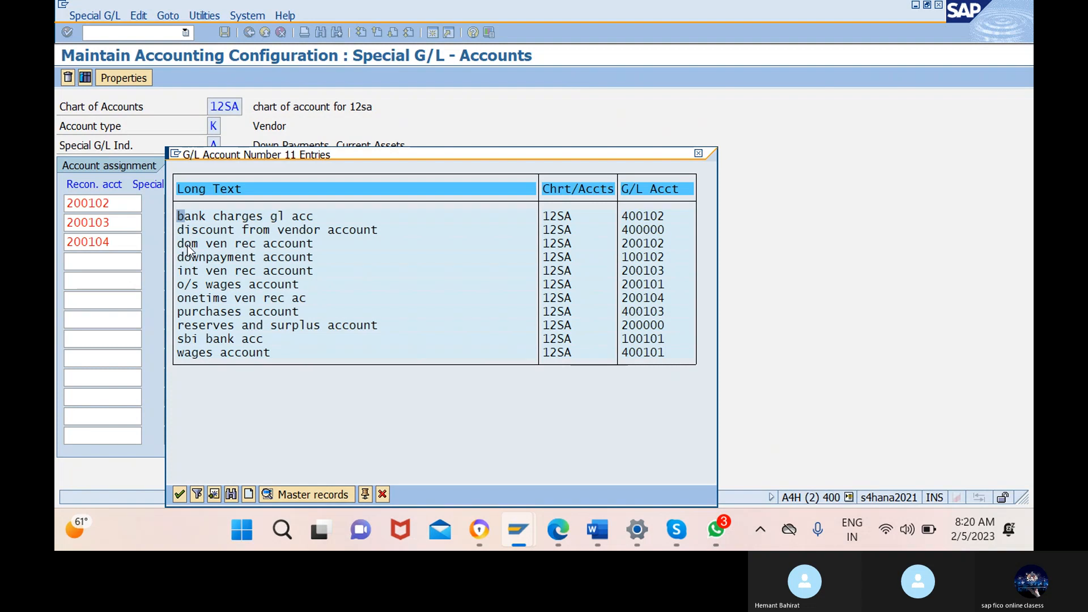
click(219, 254)
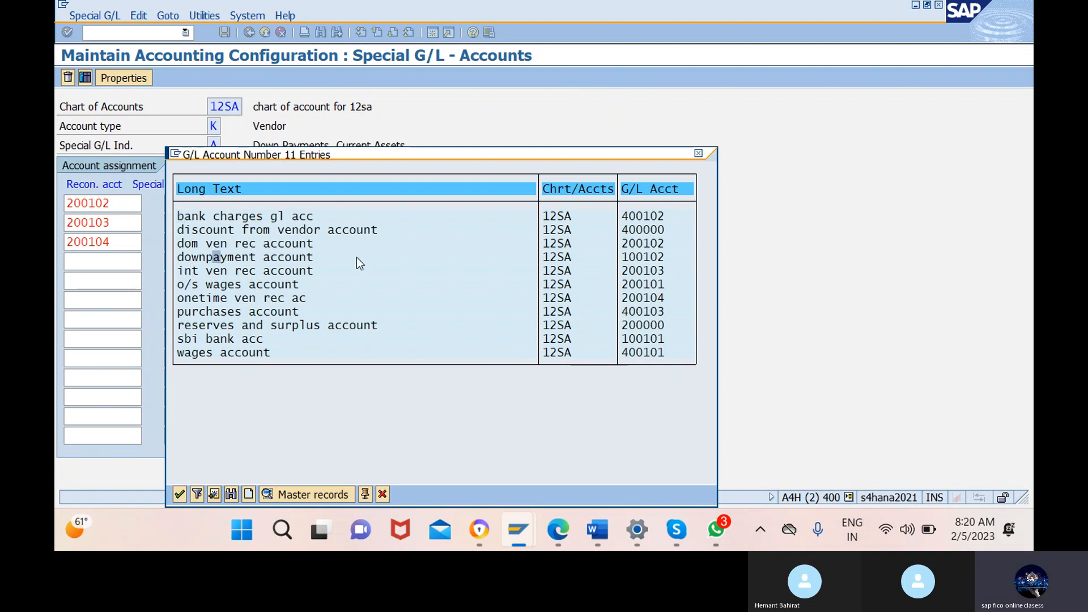
click(179, 494)
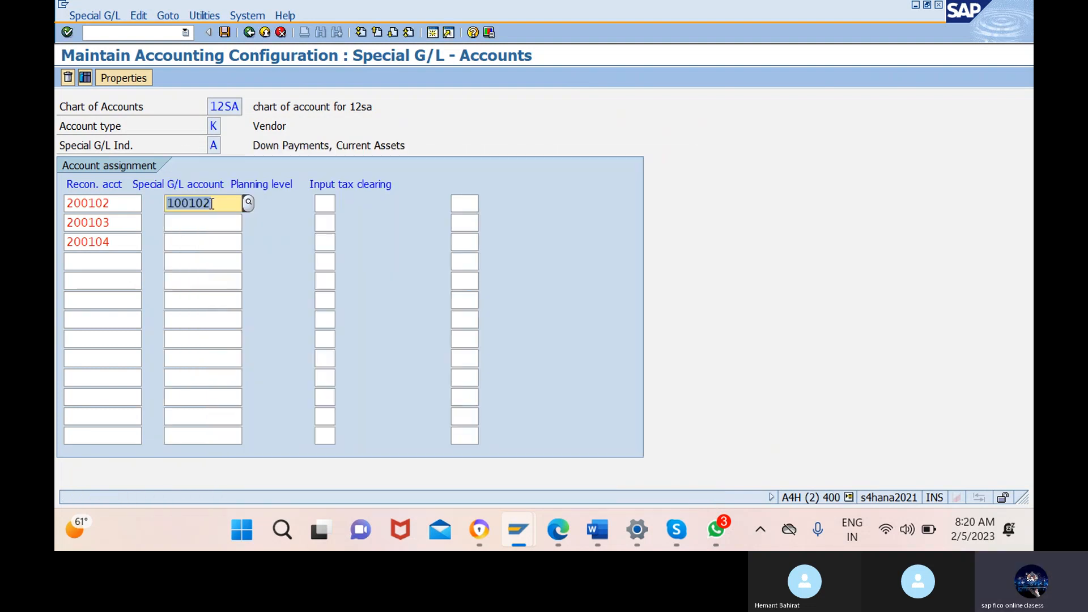
Copy special G/L account 100102 to the rows of reconciliation accounts 200103 and 200104.
drag(217, 204, 169, 203)
key(ctrl+c)
click(169, 203)
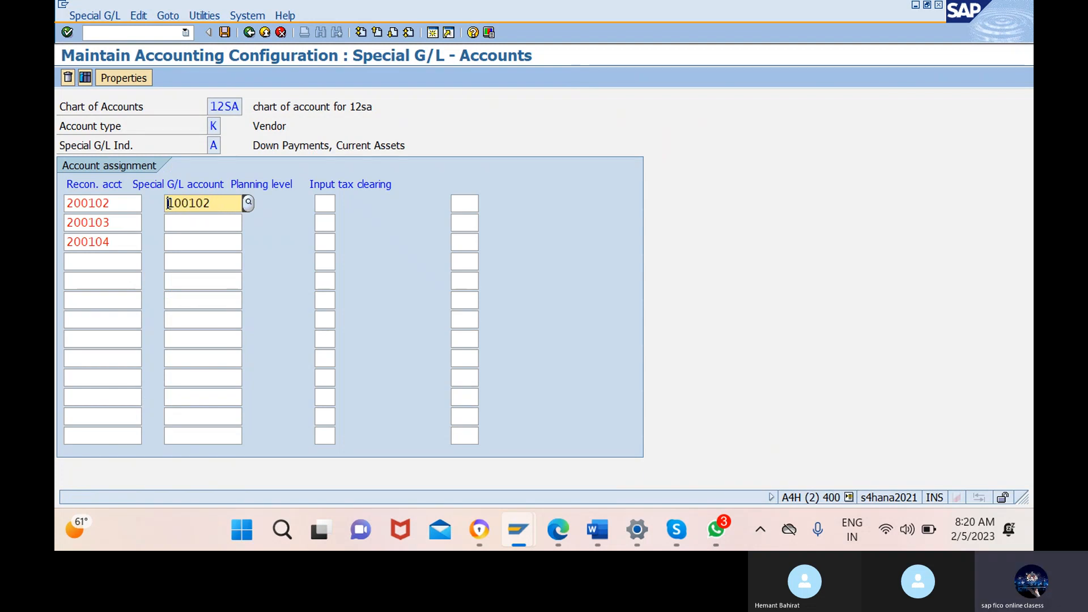
click(183, 228)
key(ctrl+v)
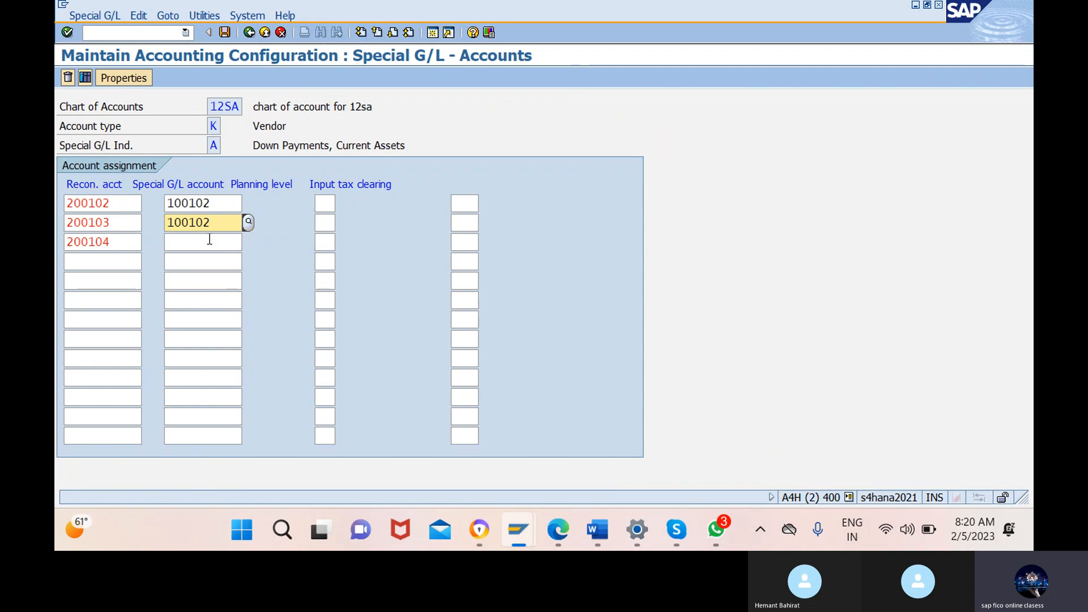
click(211, 242)
key(ctrl+v)
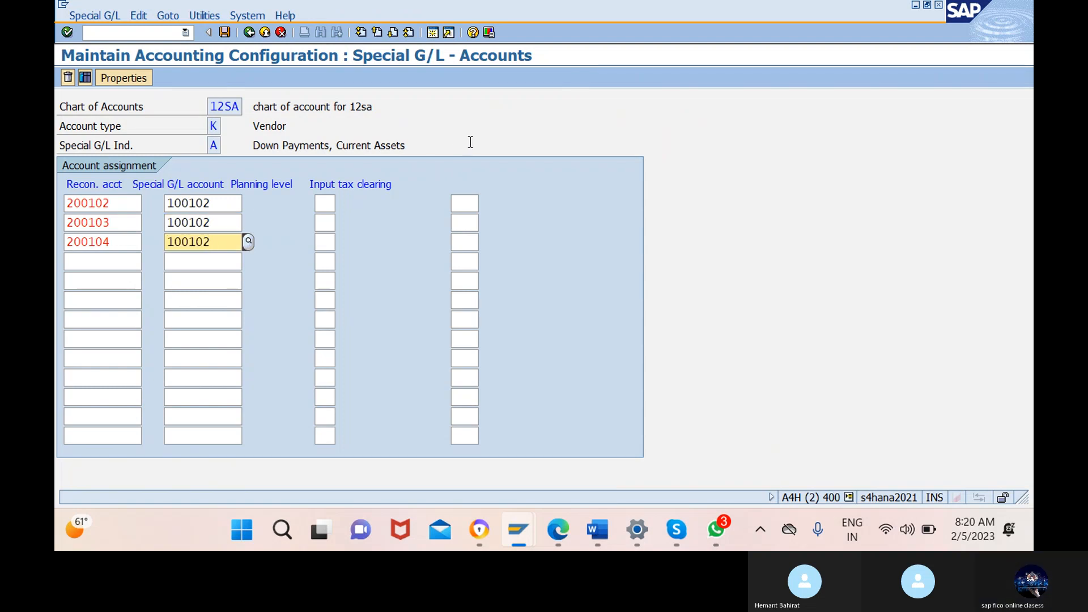
Save the down payment account assignment and accept the customizing request.
double_click(111, 203)
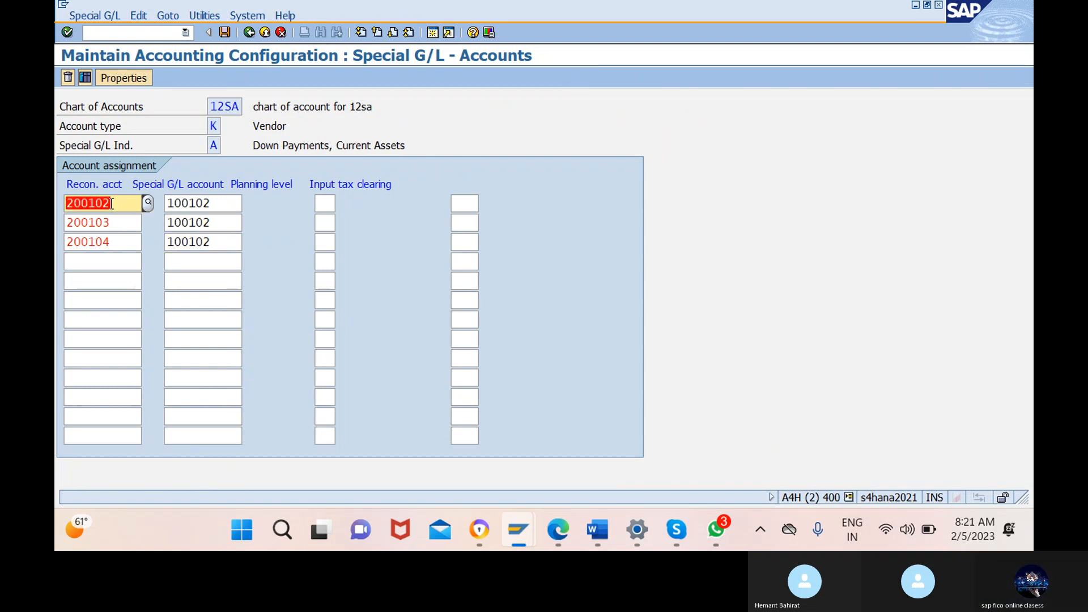
click(225, 32)
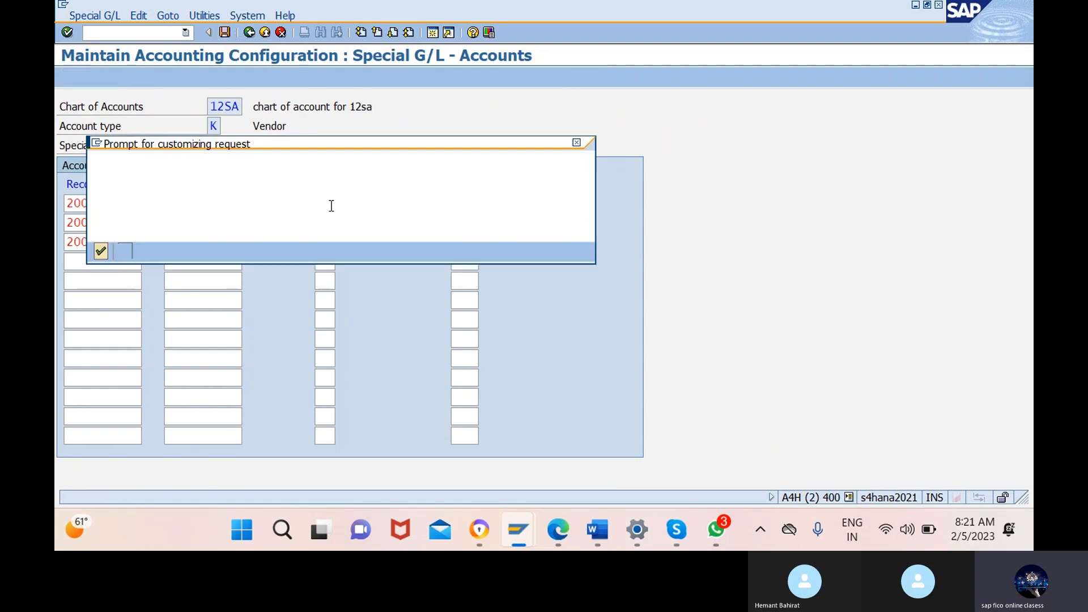
click(101, 250)
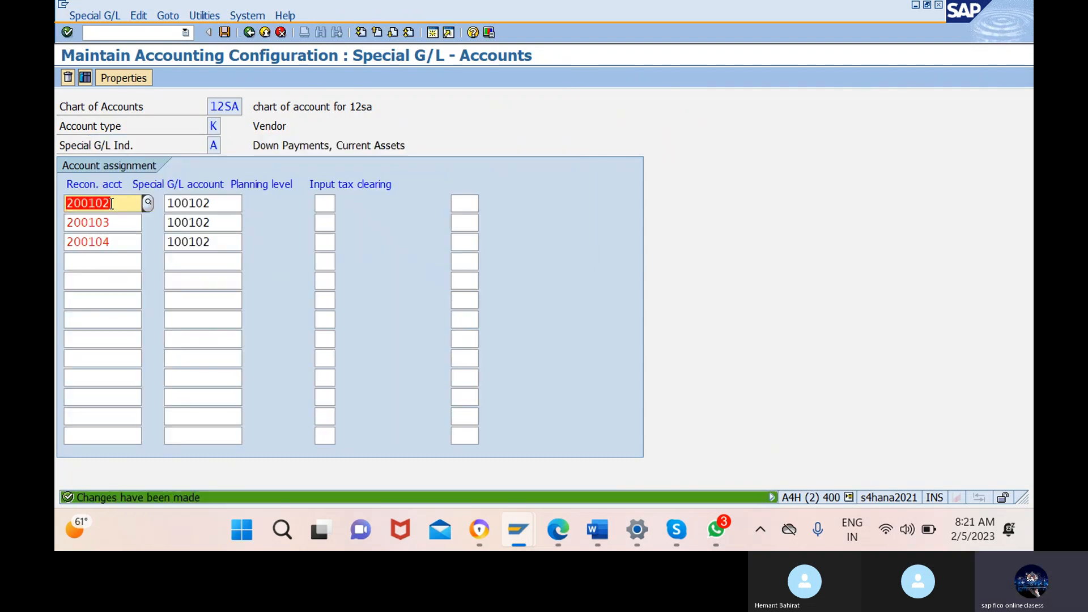
Switch to the Document2 notes in Word, look up the advance posting transaction under unit testing and copy its code.
mouse_move(597, 530)
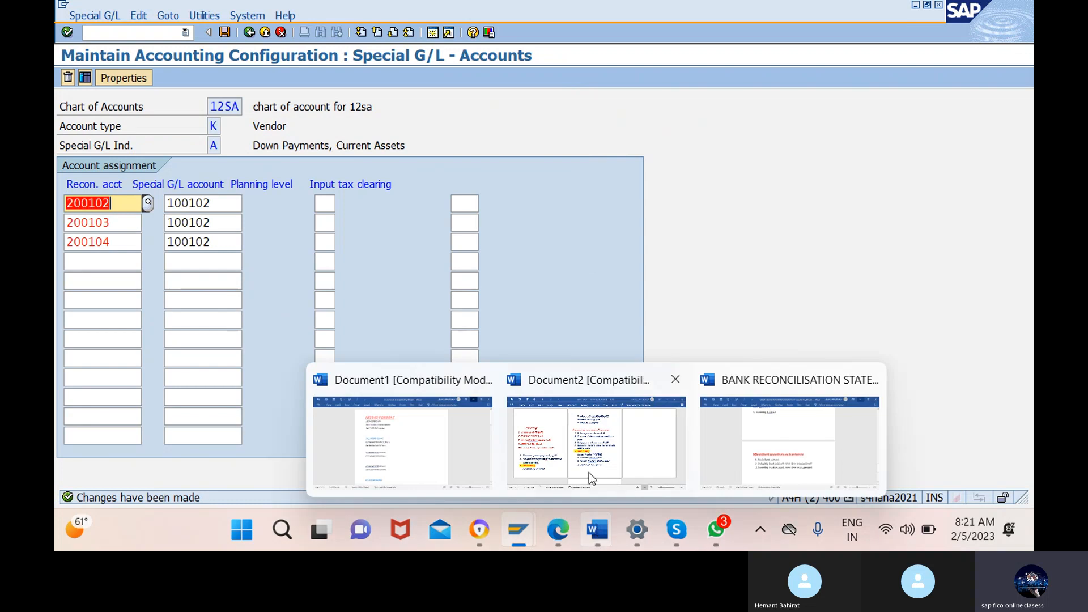
click(586, 470)
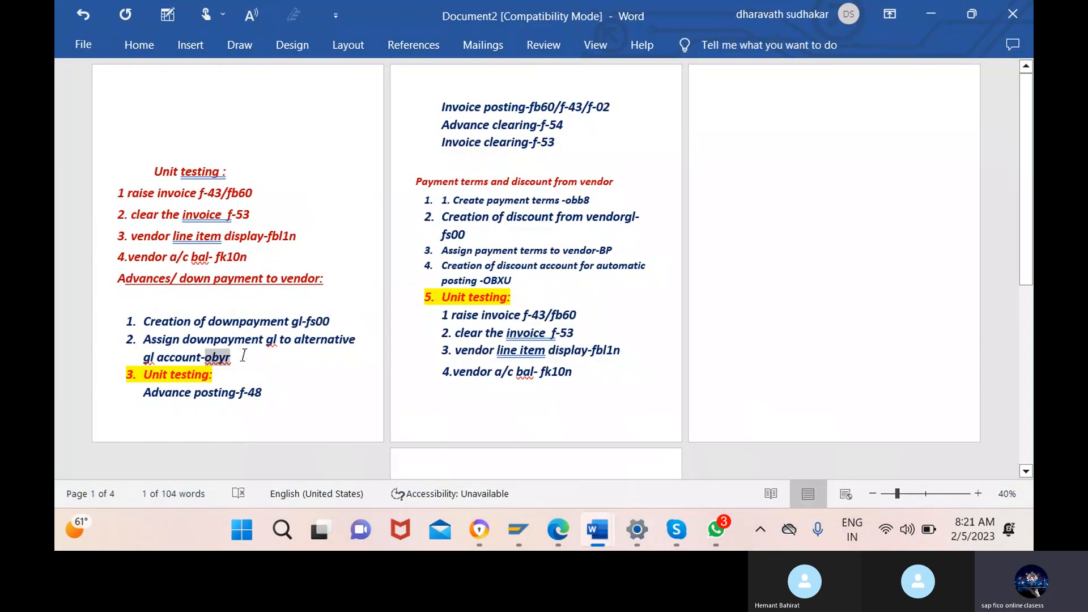
drag(208, 357, 168, 338)
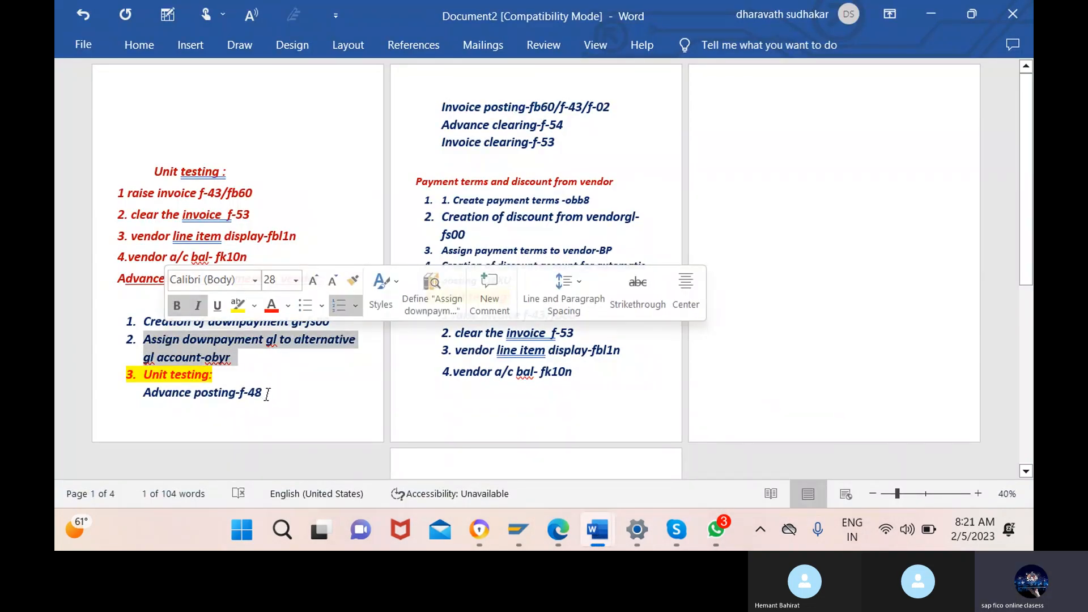
drag(267, 394, 165, 396)
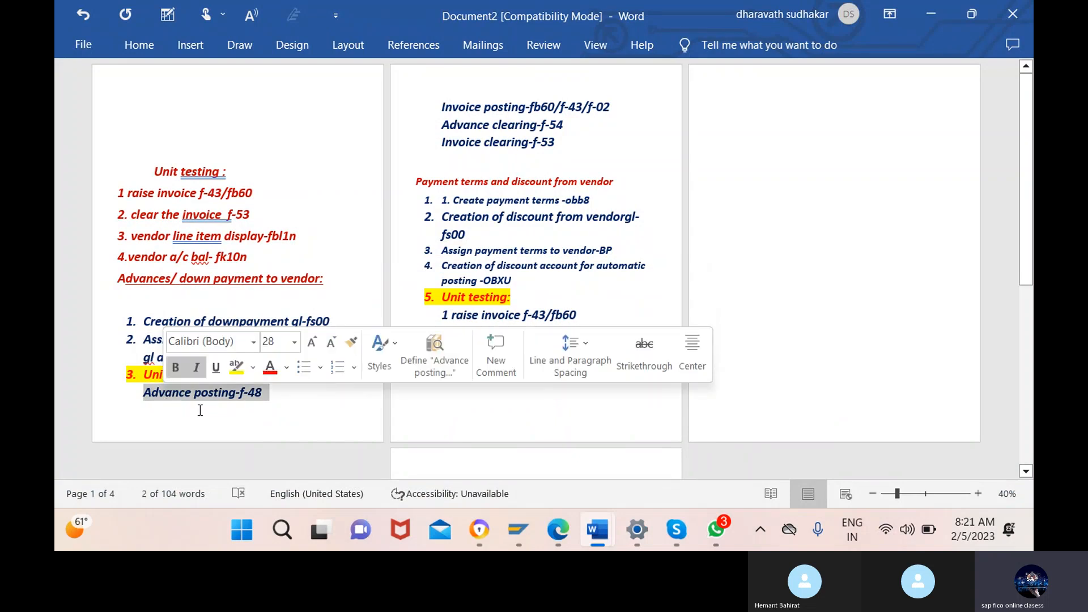
click(213, 417)
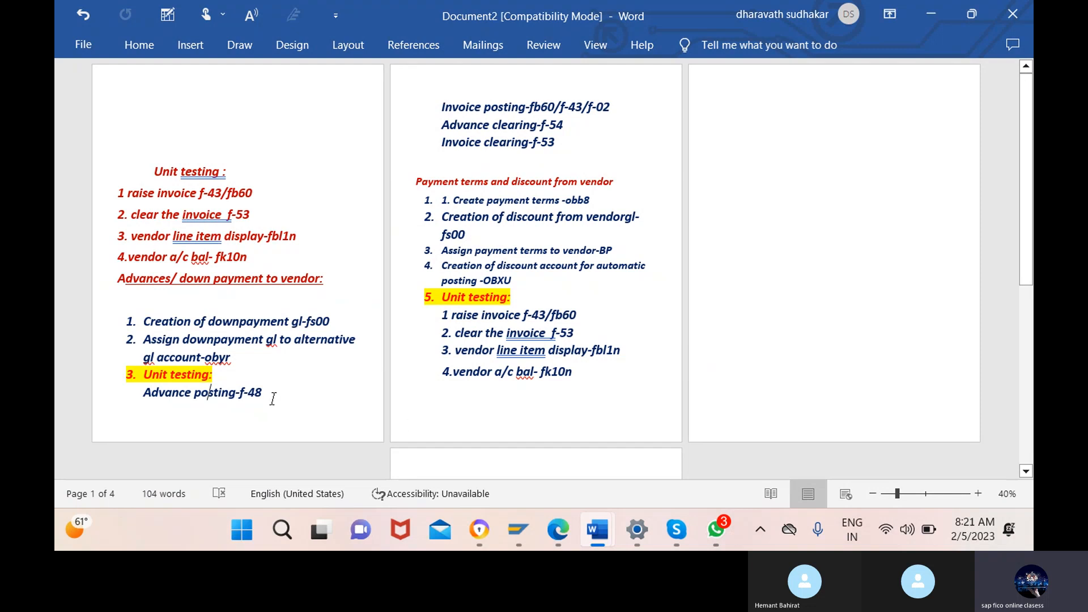
drag(264, 392, 243, 396)
key(ctrl+c)
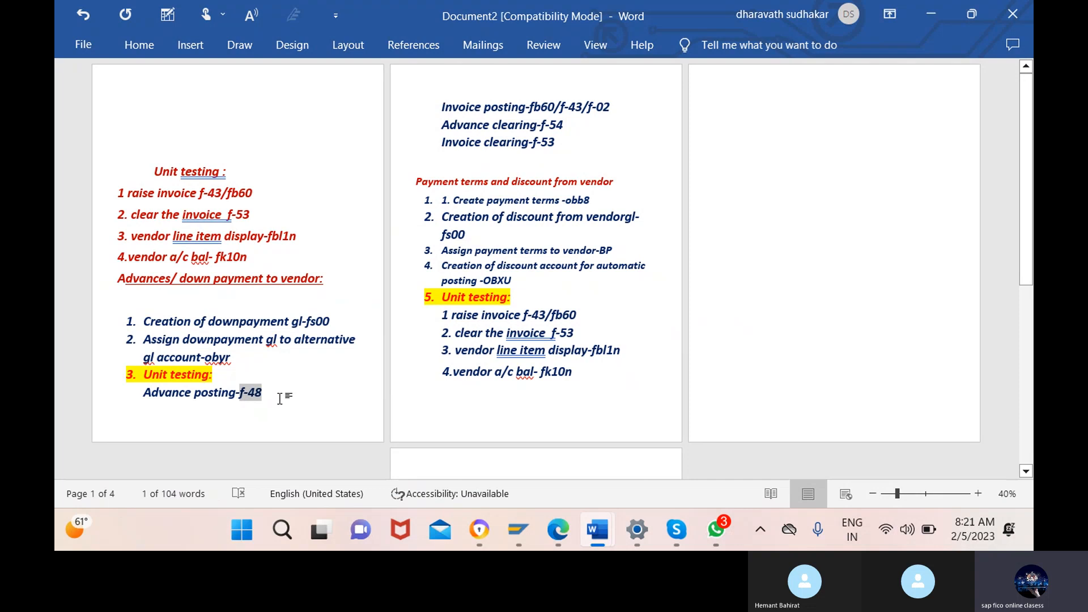
Return to the SAP accounting configuration session and open transaction f-48 for posting a vendor down payment.
mouse_move(519, 529)
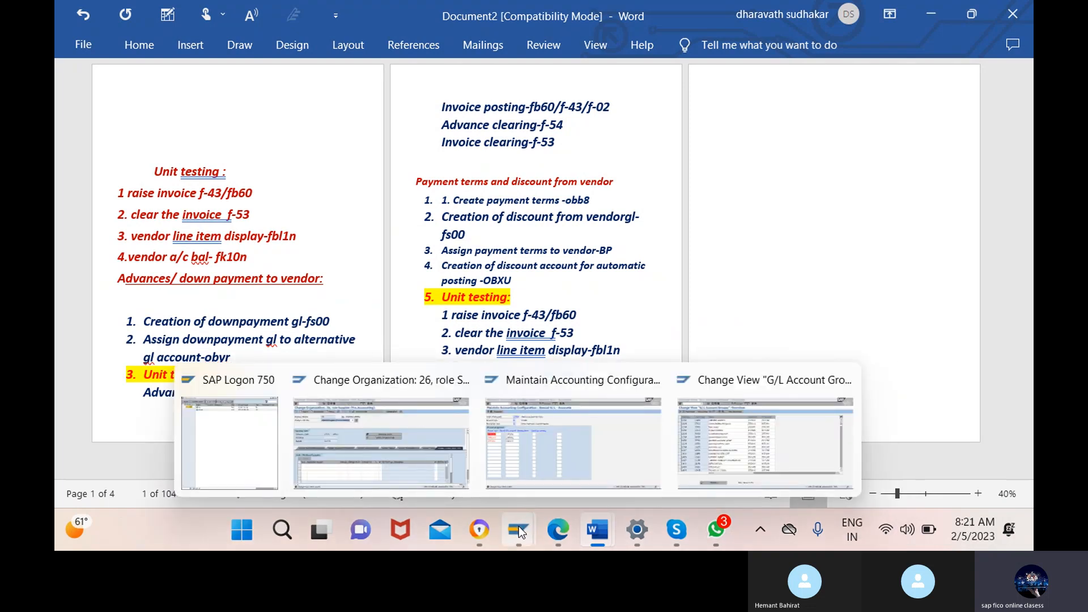
click(536, 437)
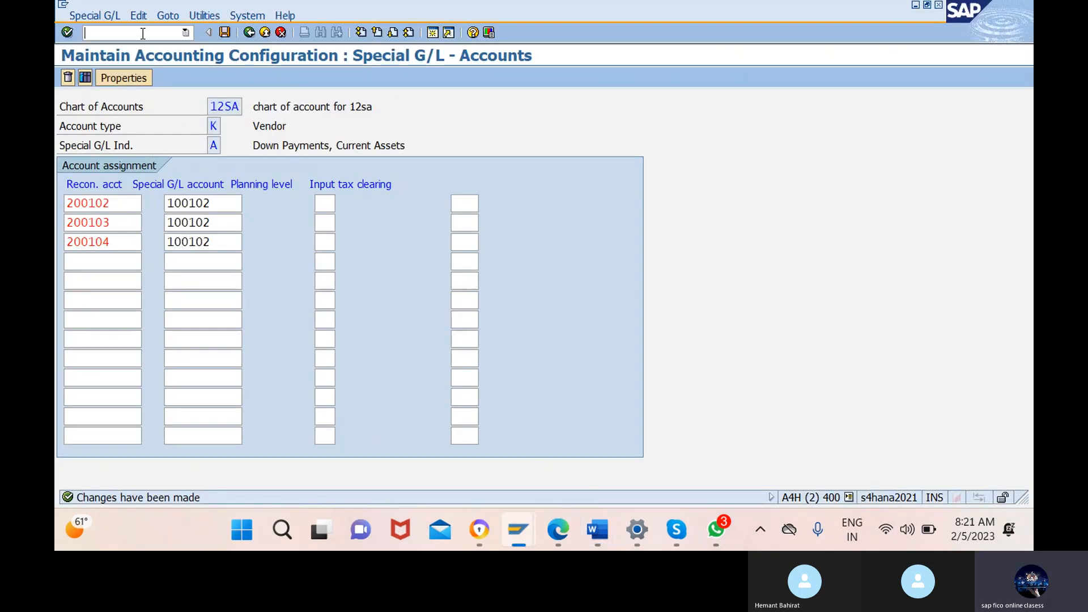
click(142, 34)
key(ctrl+v)
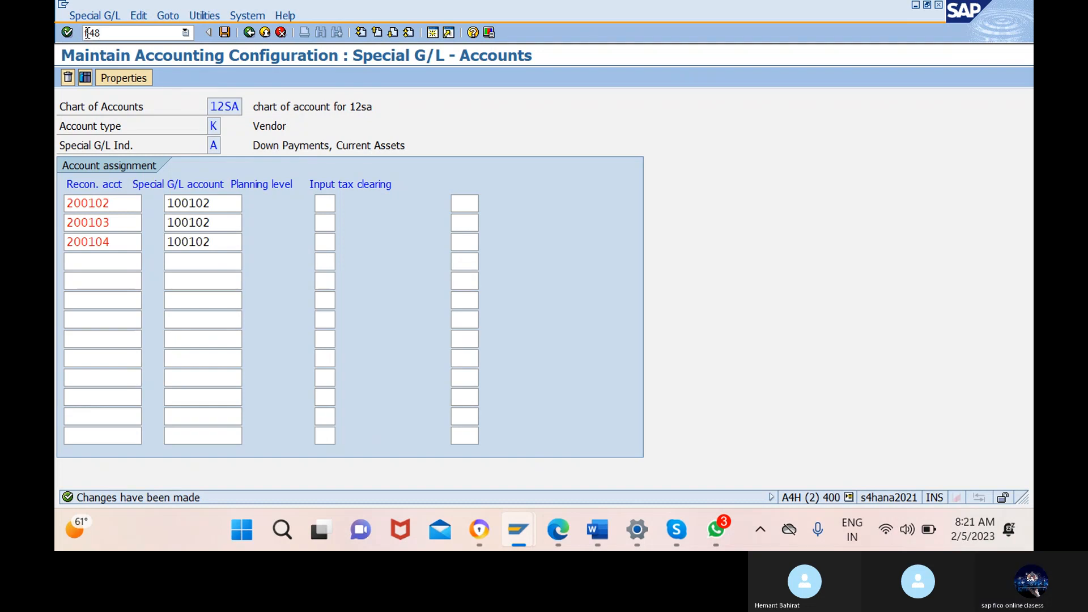
key(BackSpace)
key(BackSpace)
key(BackSpace)
key(BackSpace)
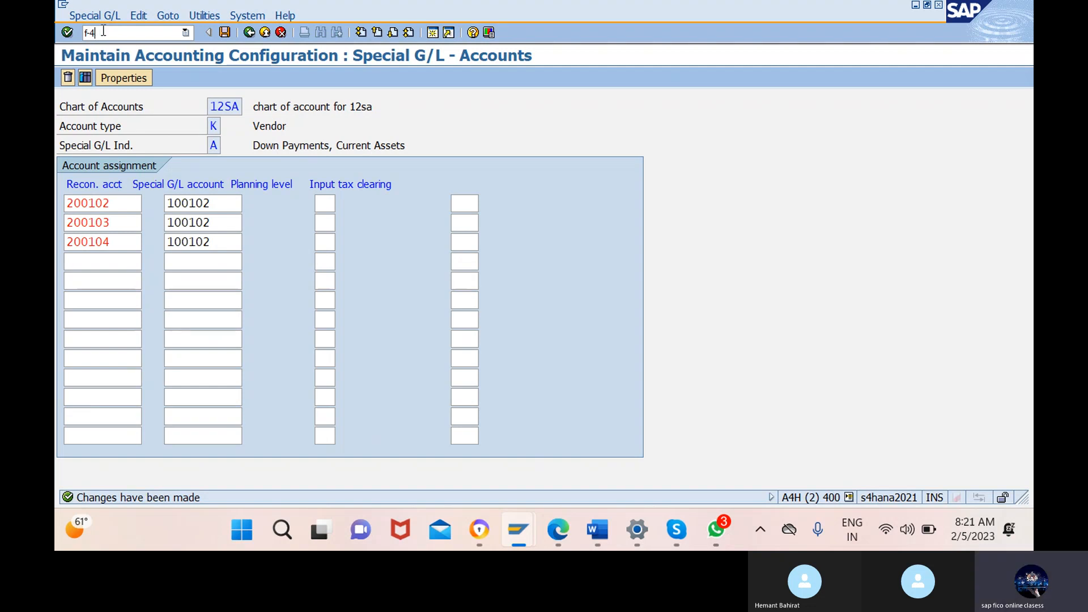
text(/nf-48)
key(Return)
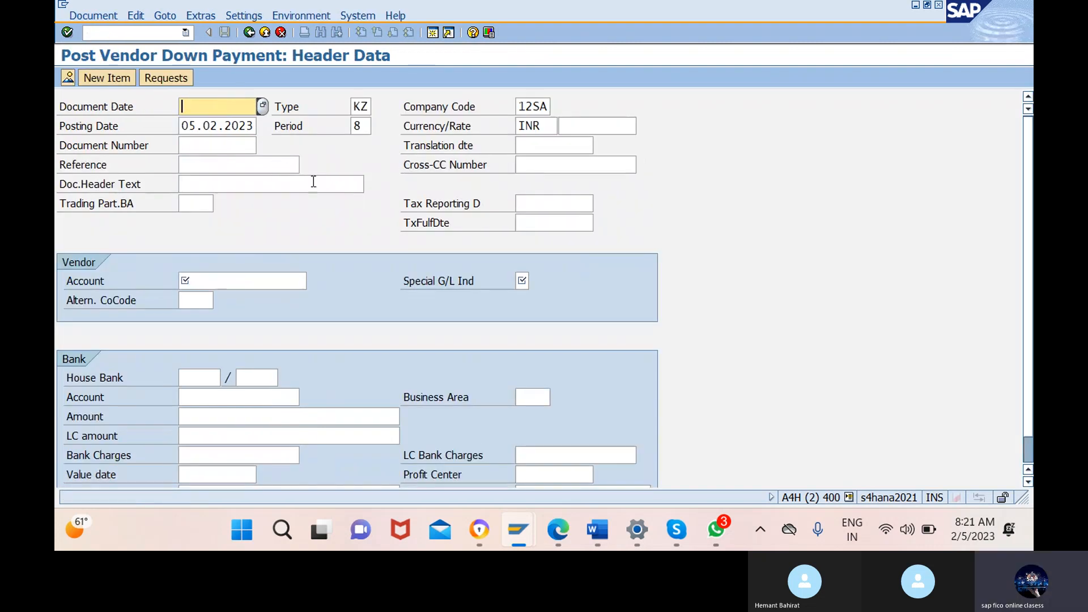
Set the down payment's document date to 05.02.2023 and its reference to "ref".
click(262, 108)
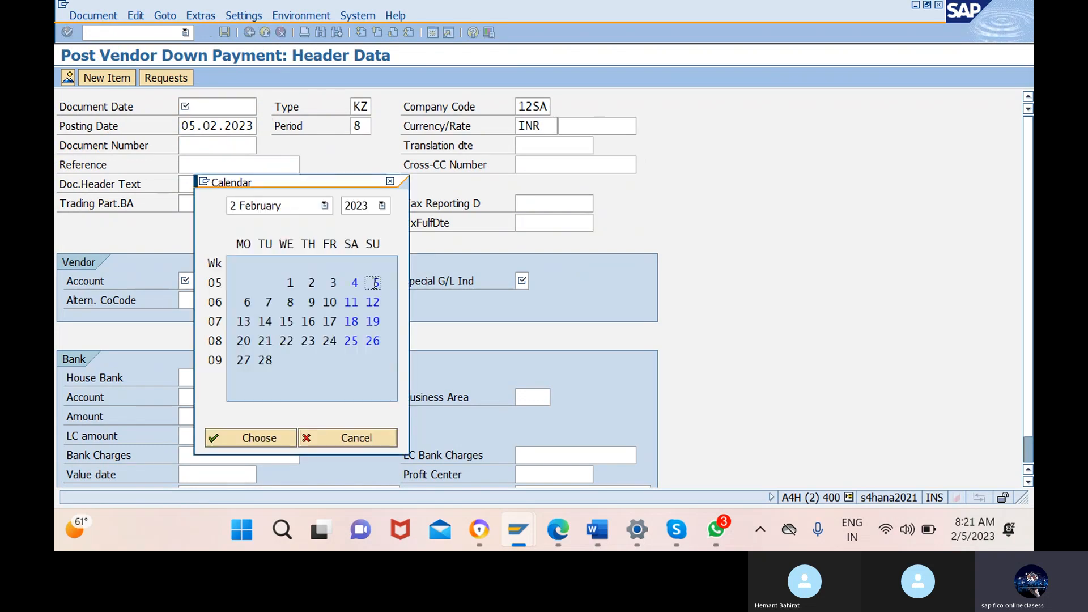
click(251, 437)
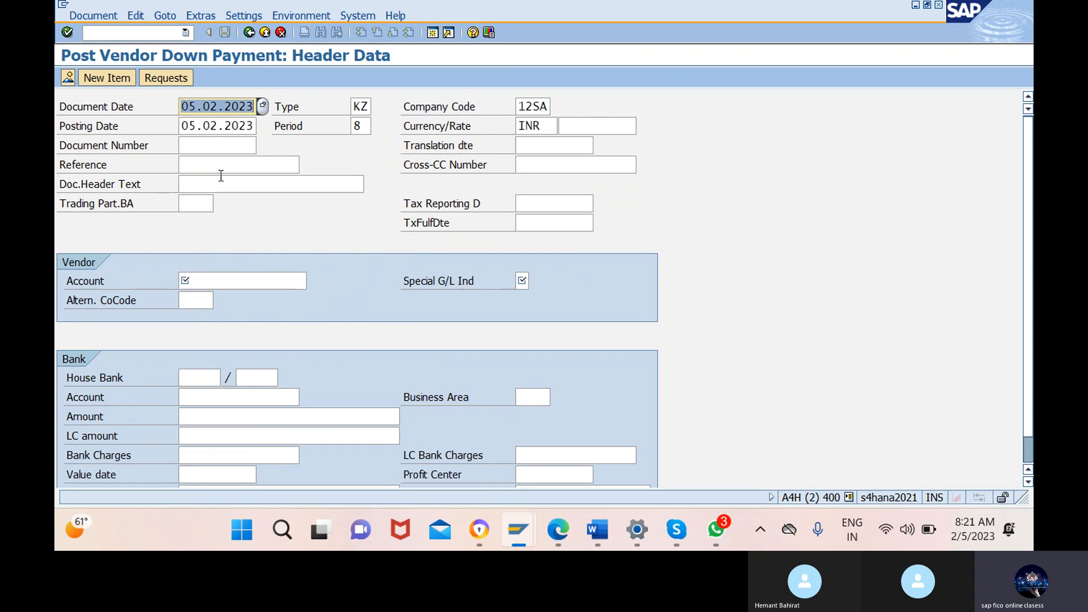
click(241, 165)
text(ref)
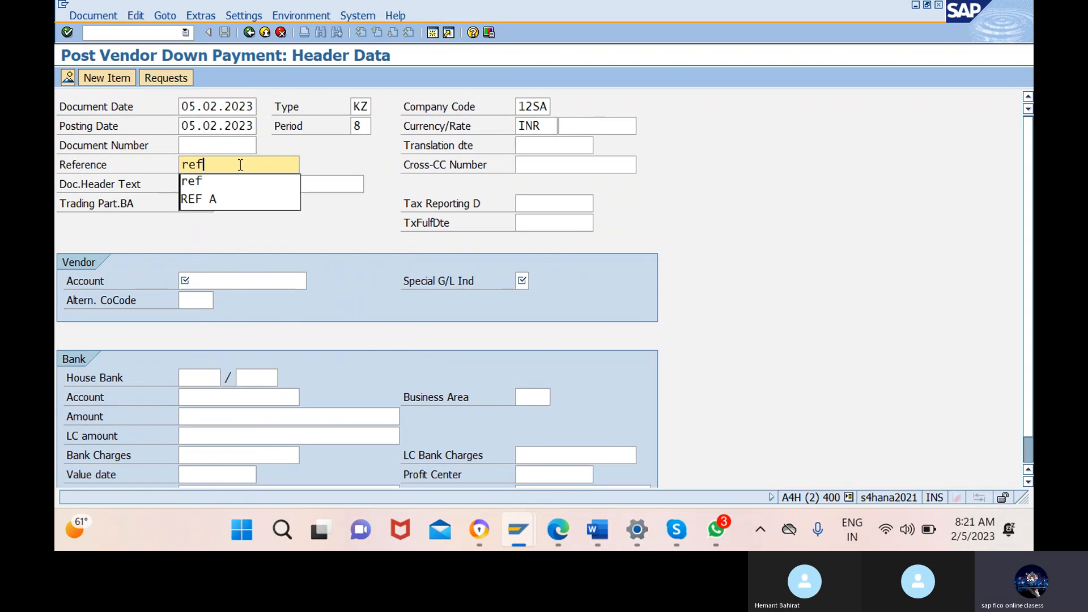
click(227, 181)
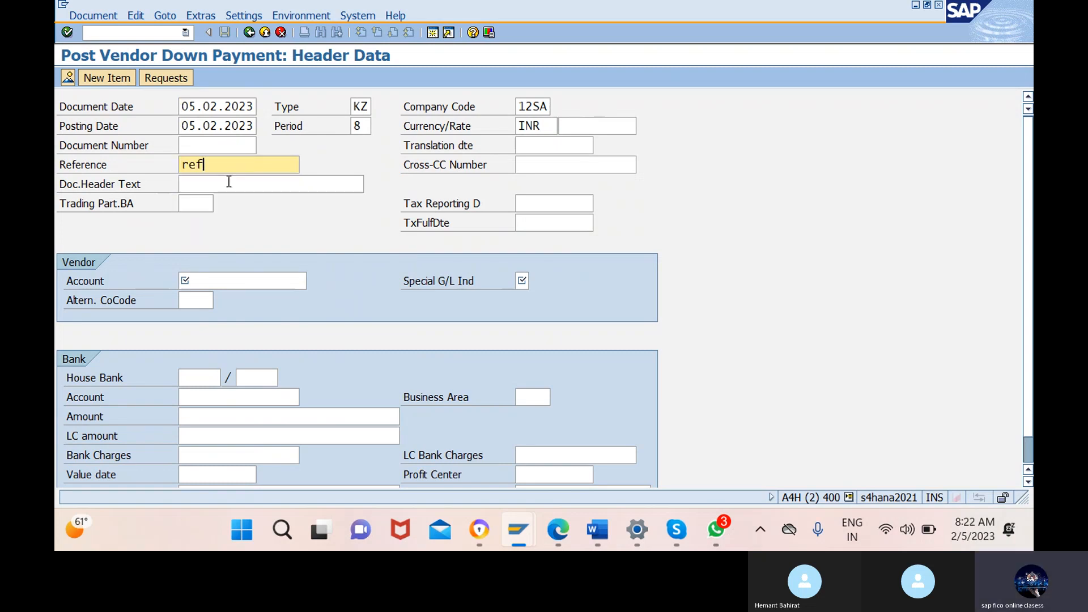
Enter "advance to vendor" as the document header text.
click(272, 184)
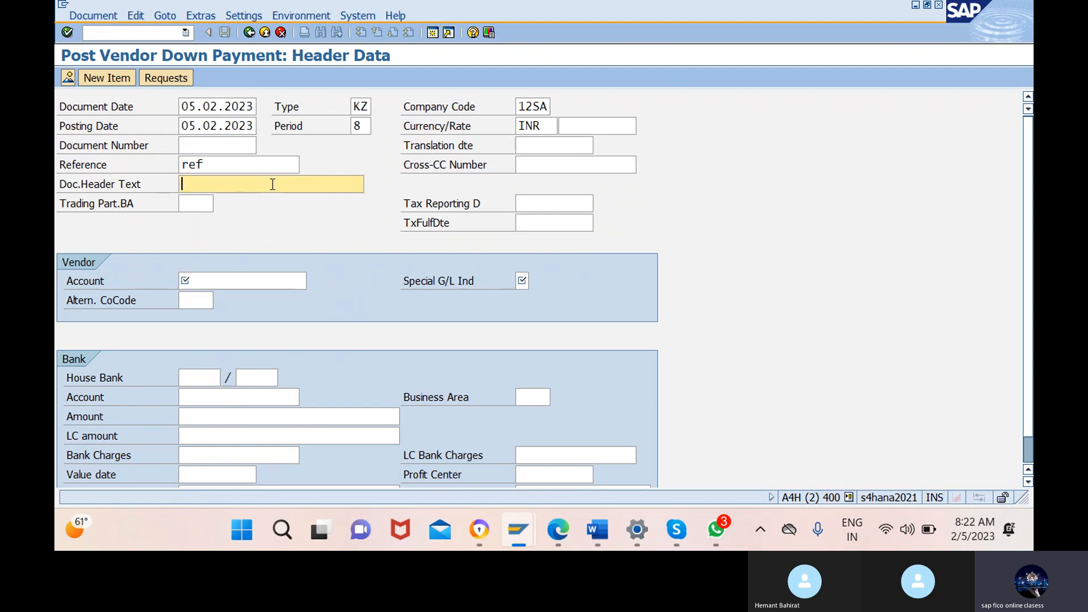
text(adv)
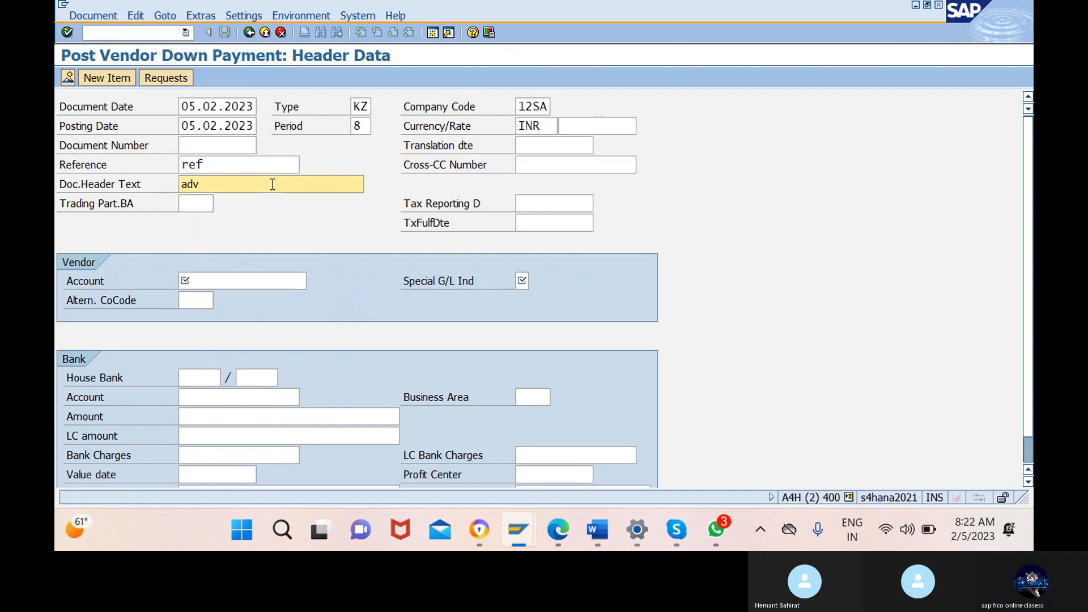
text(a)
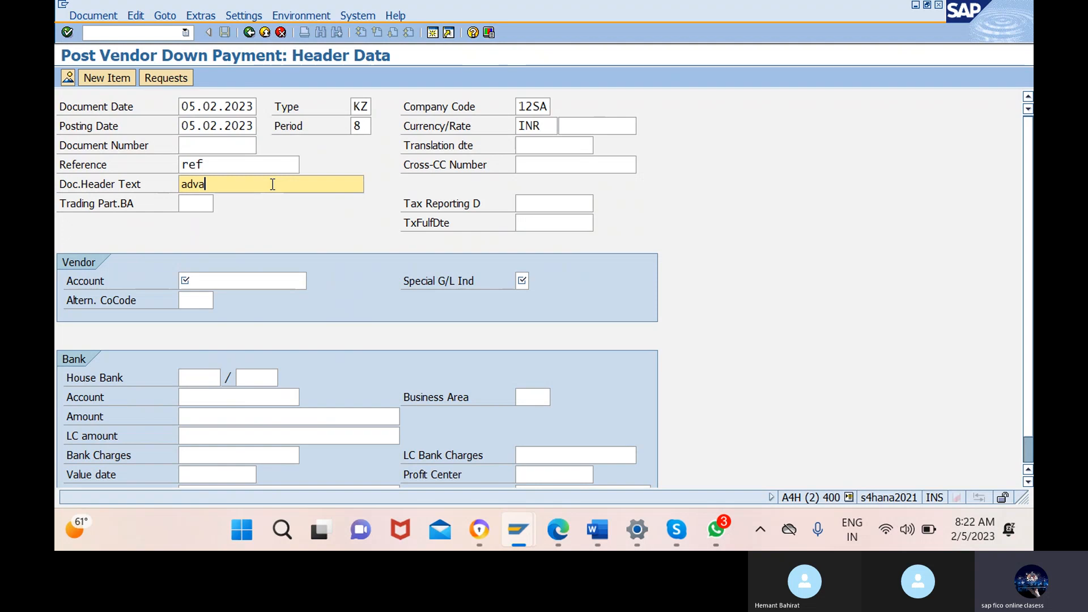
text(nce to vendor)
drag(272, 184, 177, 180)
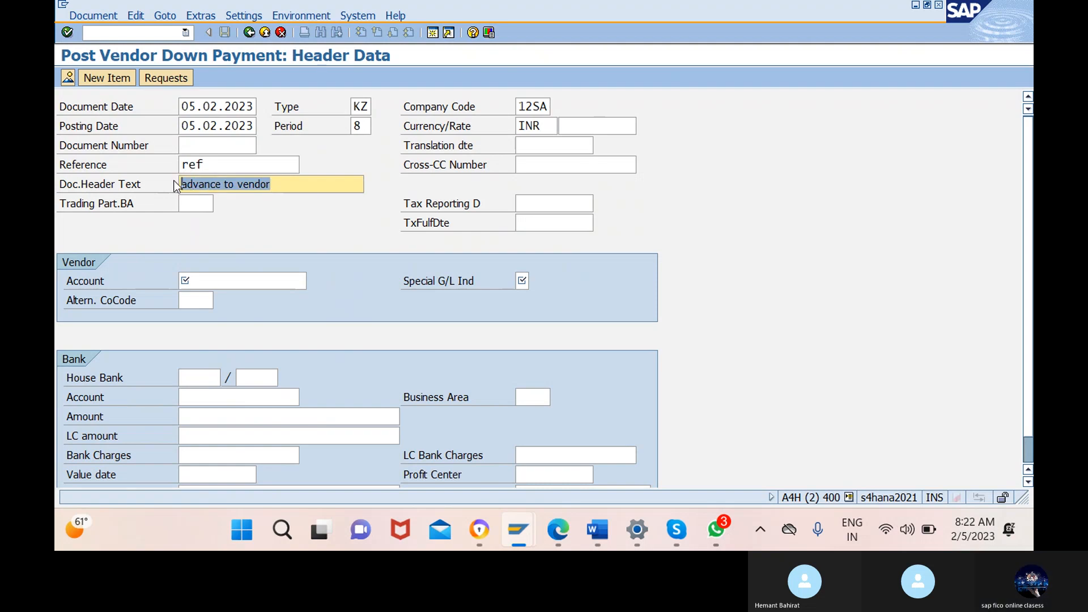
click(177, 185)
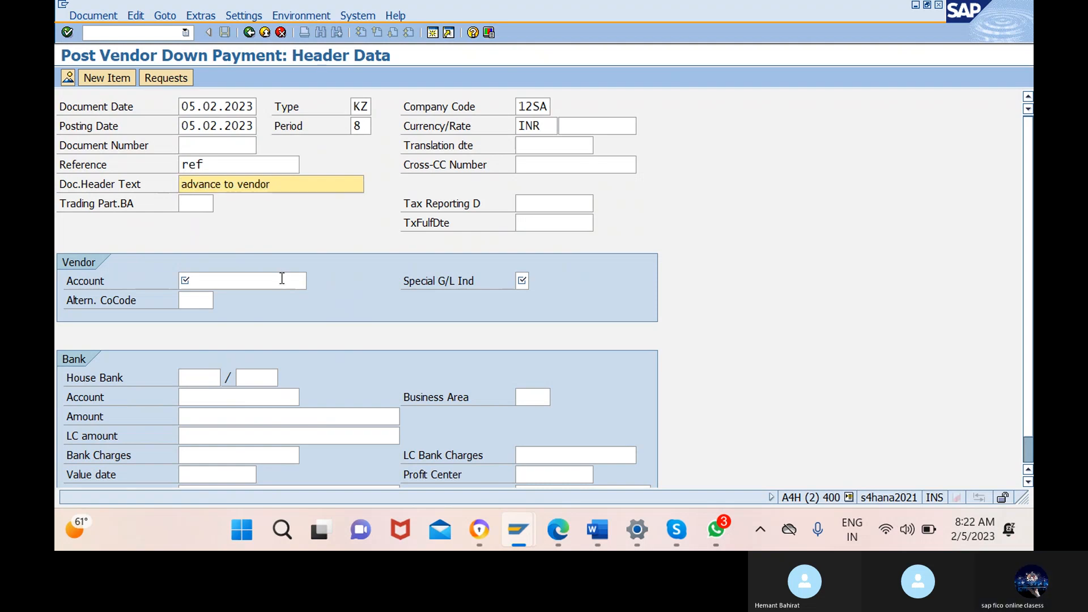
Look up the suppliers of company code 12SA and assign TRU JETS as the vendor account.
click(251, 281)
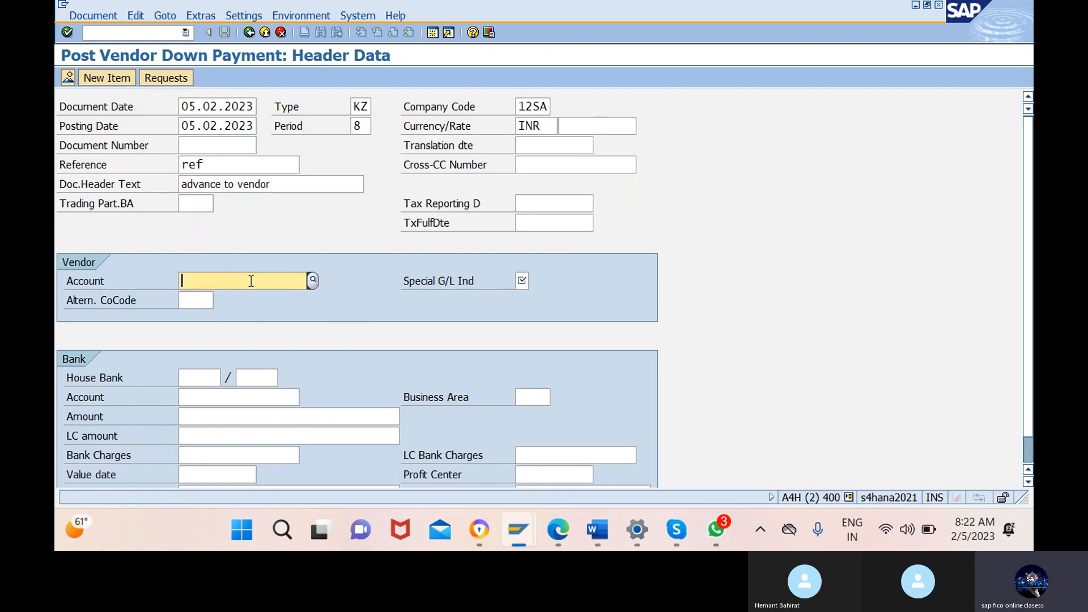
click(312, 281)
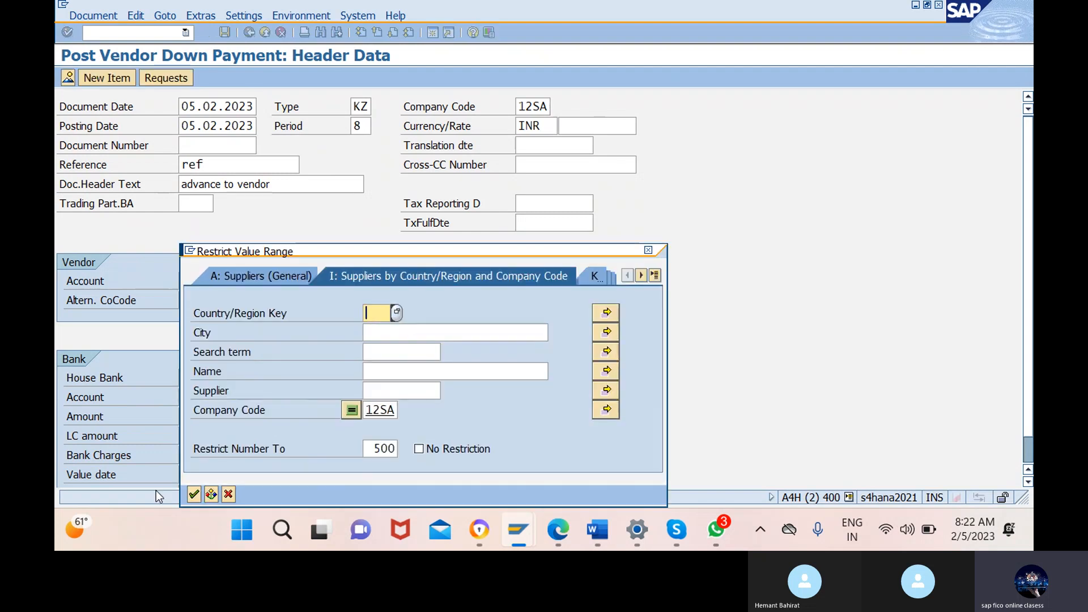
click(193, 494)
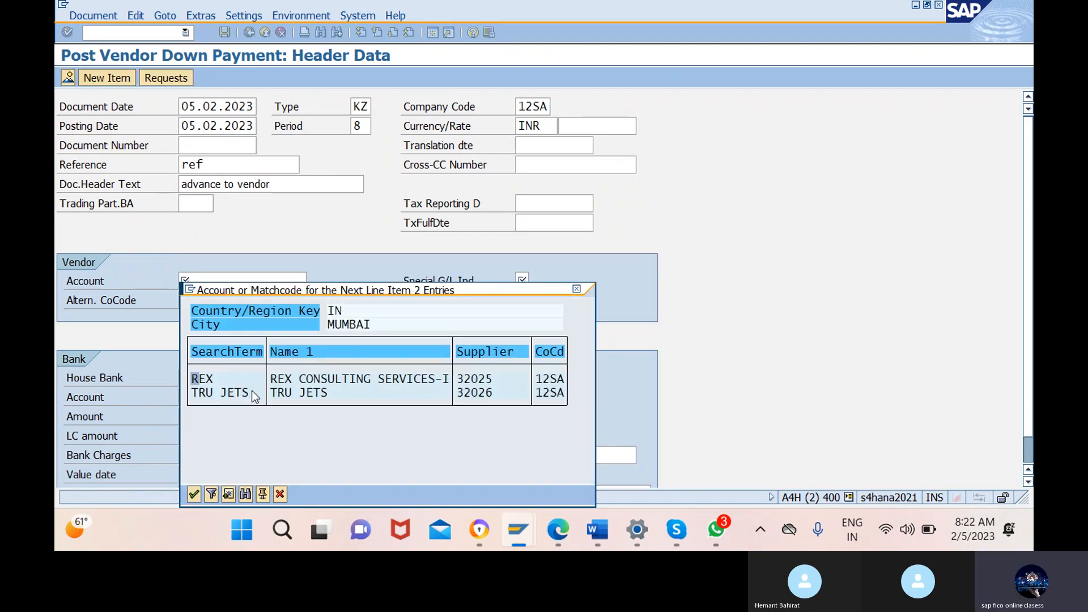
click(193, 493)
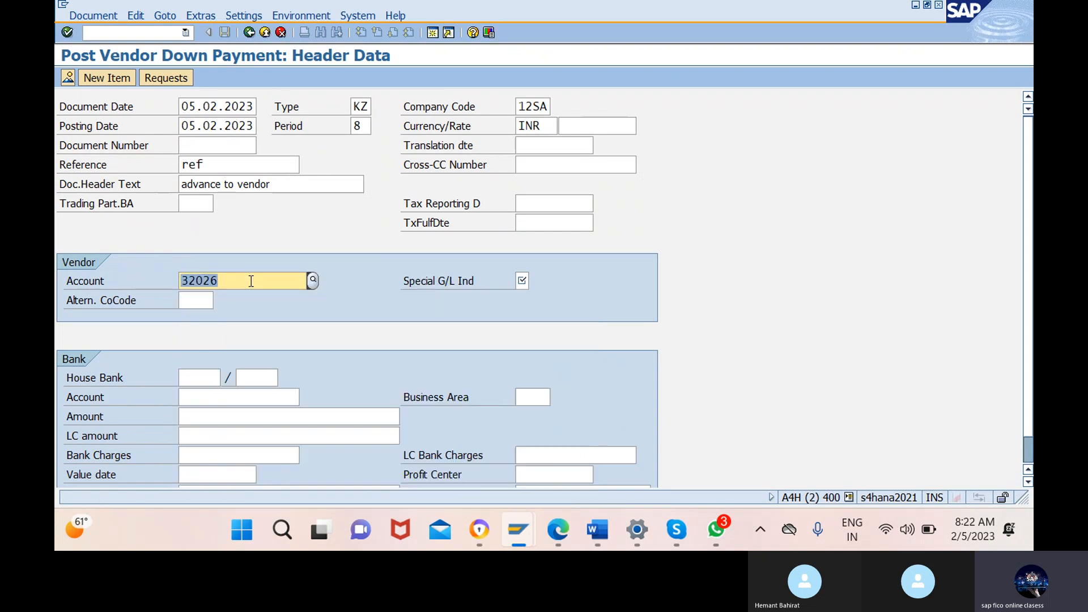
Set the vendor's special G/L indicator to A, Down Payments, Current Assets.
click(523, 280)
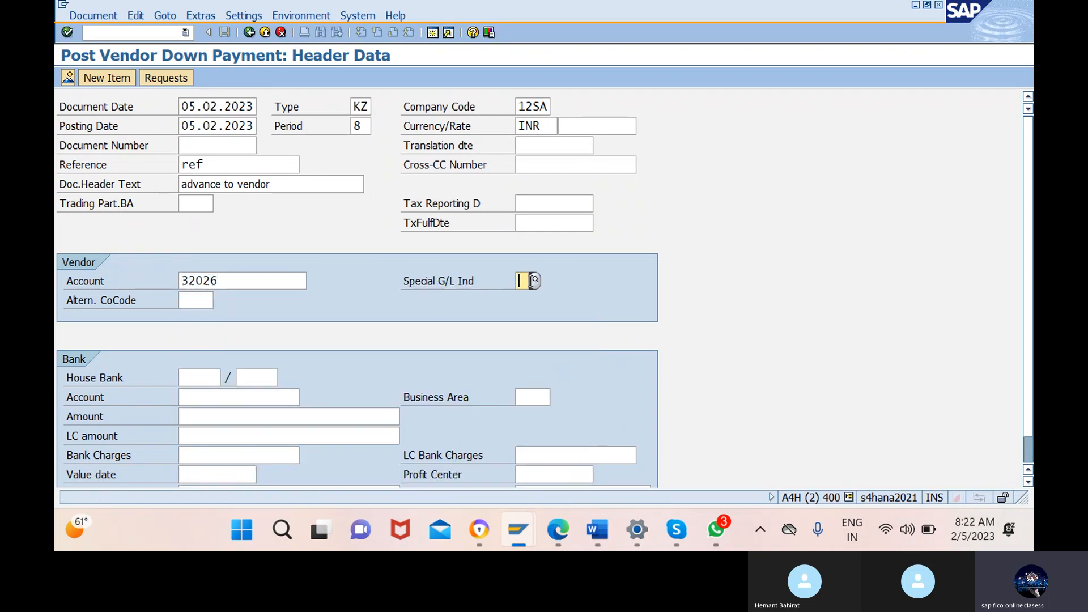
click(536, 281)
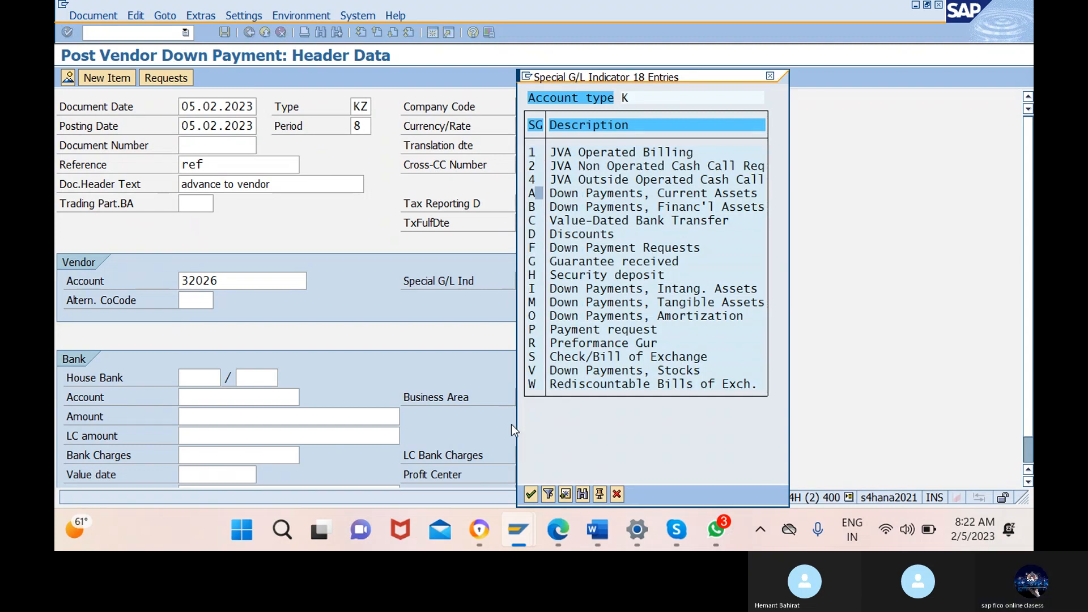
click(530, 494)
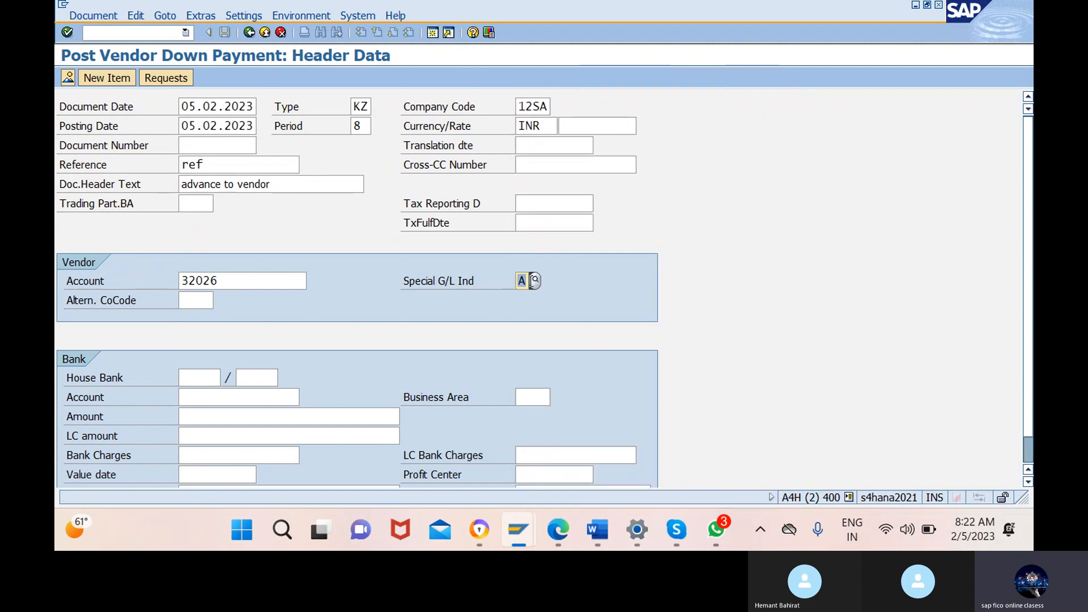
Look up the G/L accounts in chart of accounts 12SA and assign sbi bank acc, 100101, as the bank account.
click(248, 397)
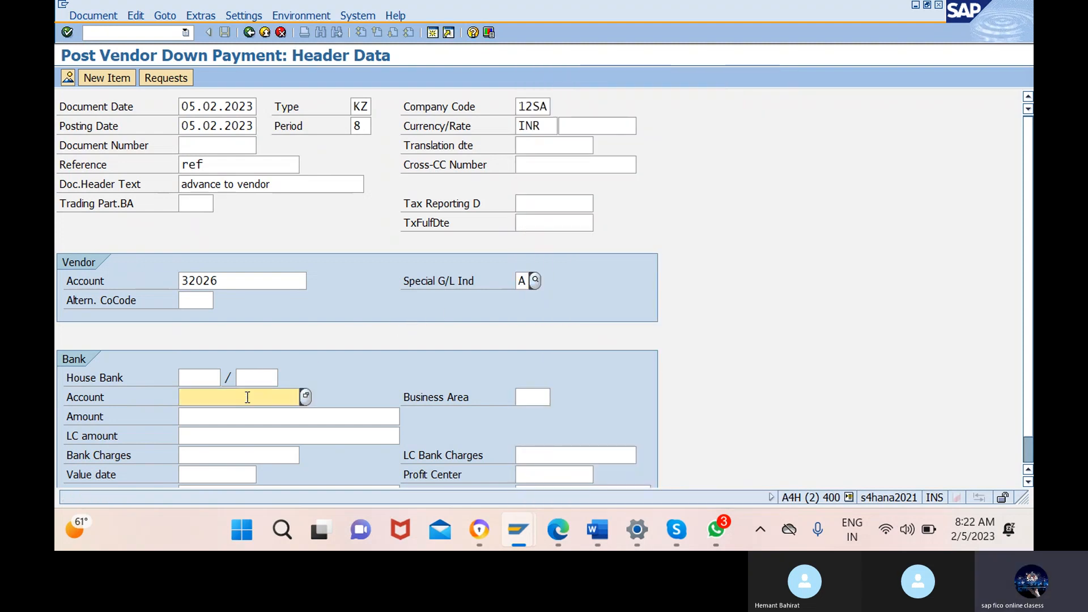
click(305, 397)
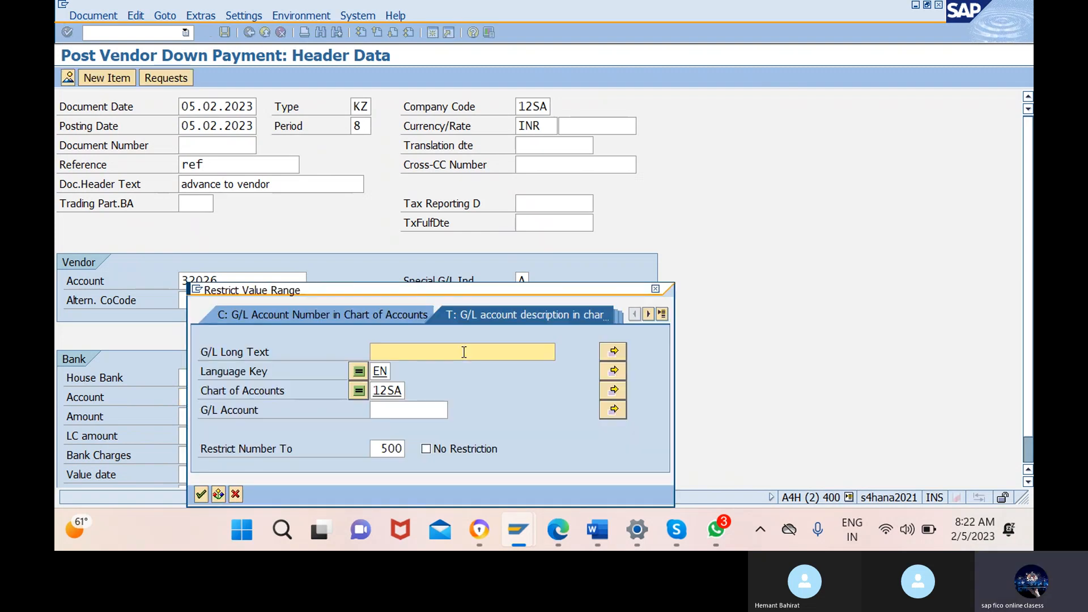
click(202, 495)
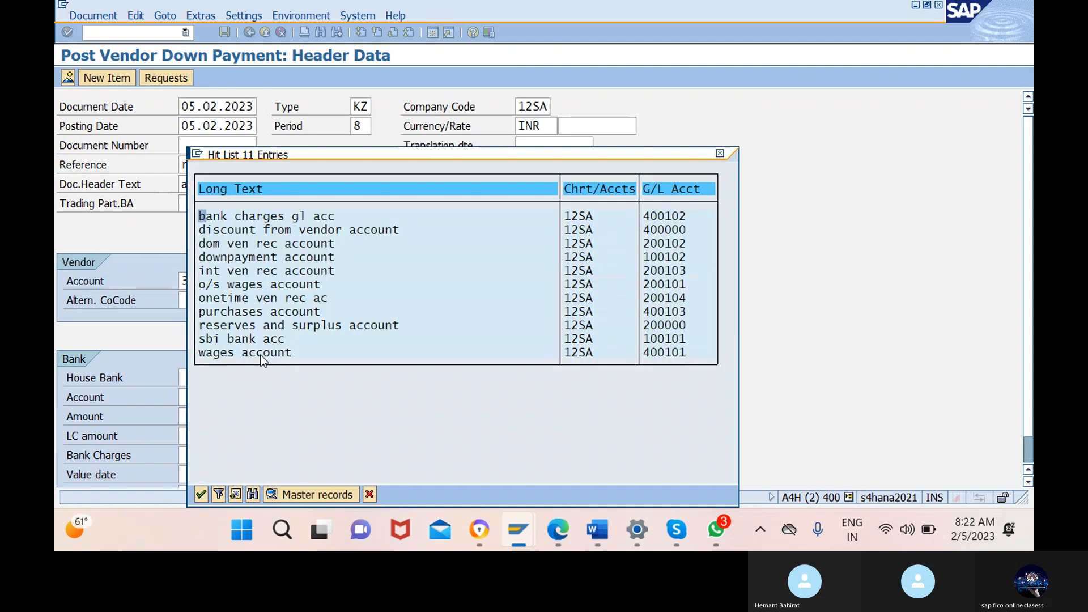
click(237, 338)
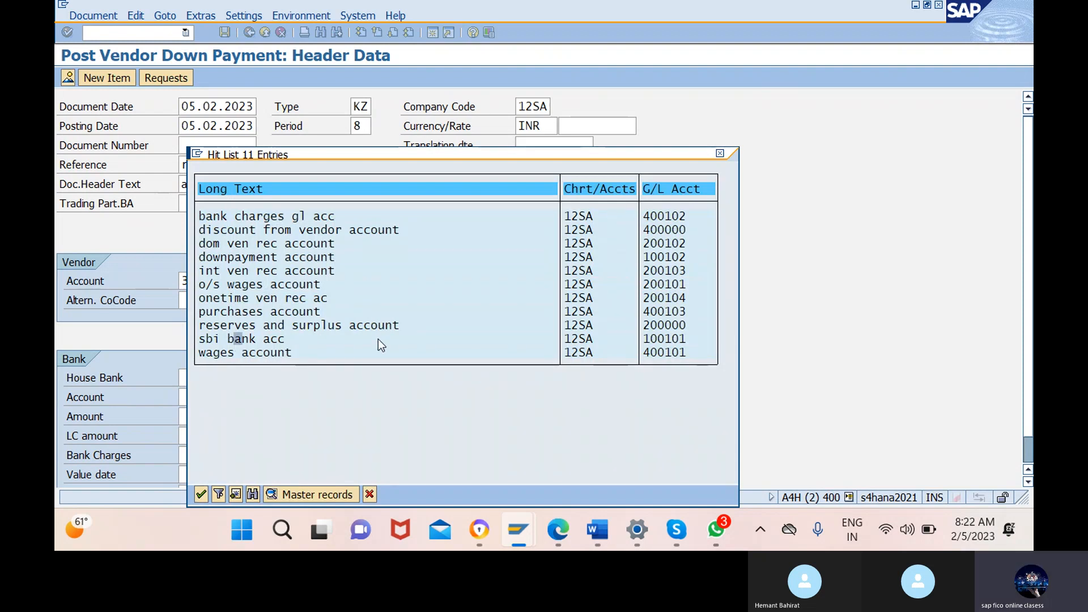
click(201, 494)
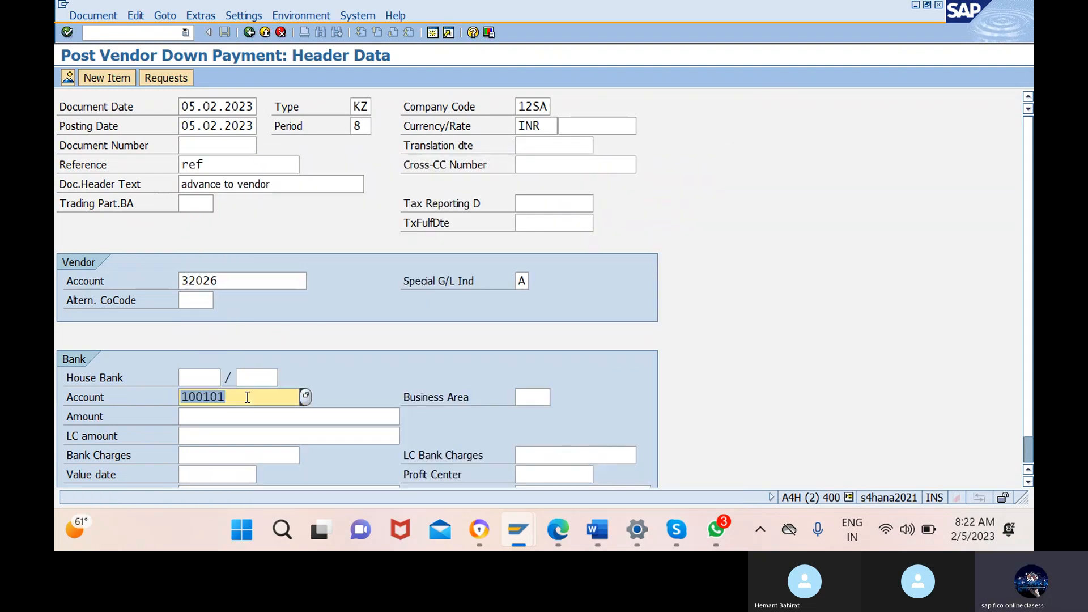
Enter 1000 as the bank amount and open the calendar for the value date.
scroll(349, 342, down, 1)
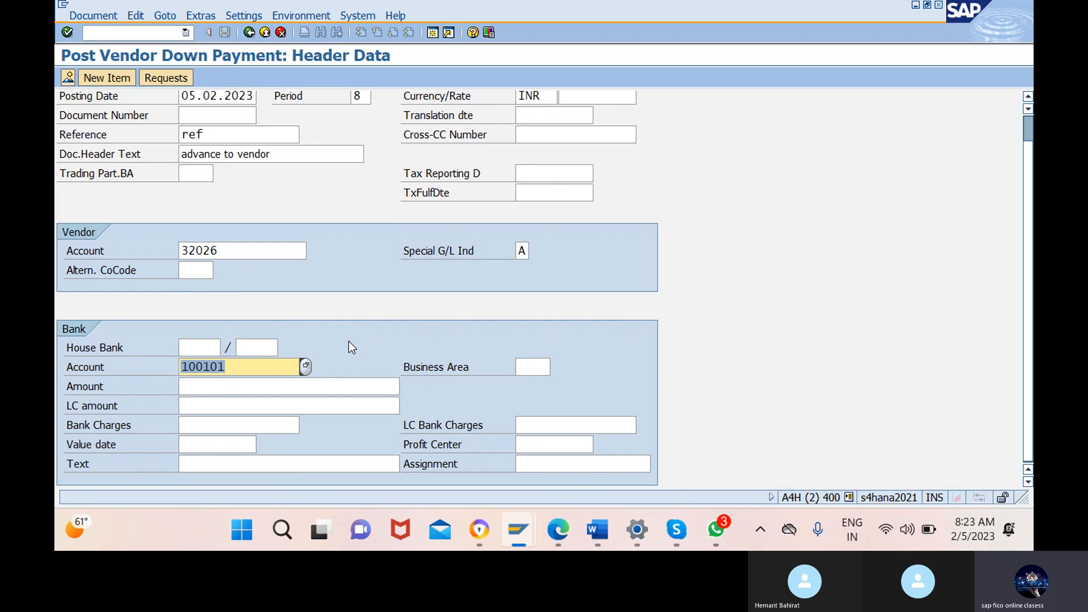
click(274, 385)
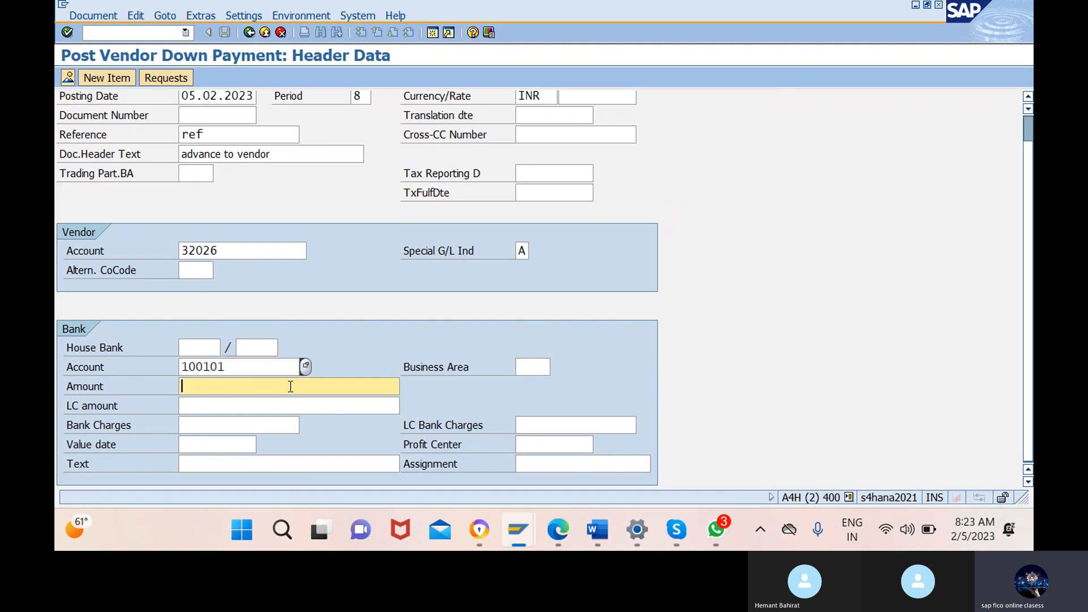
text(1000)
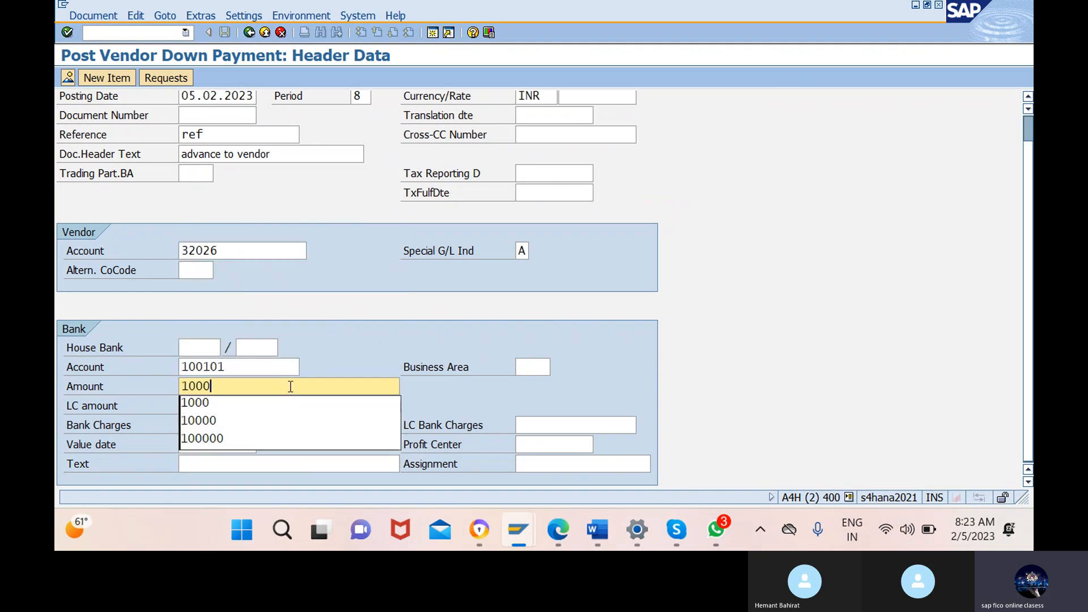
click(352, 339)
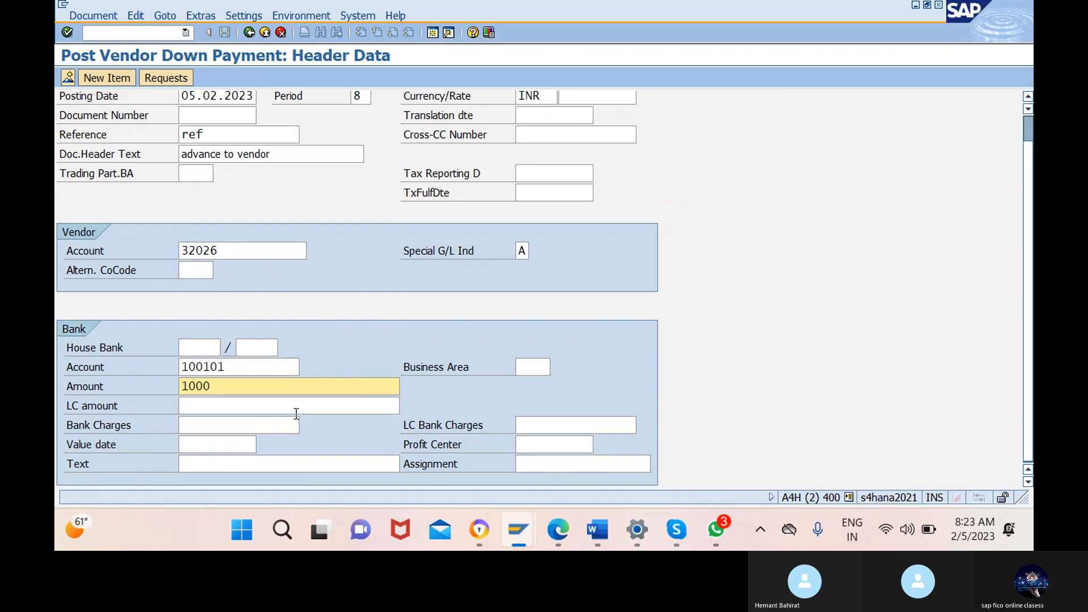
click(237, 444)
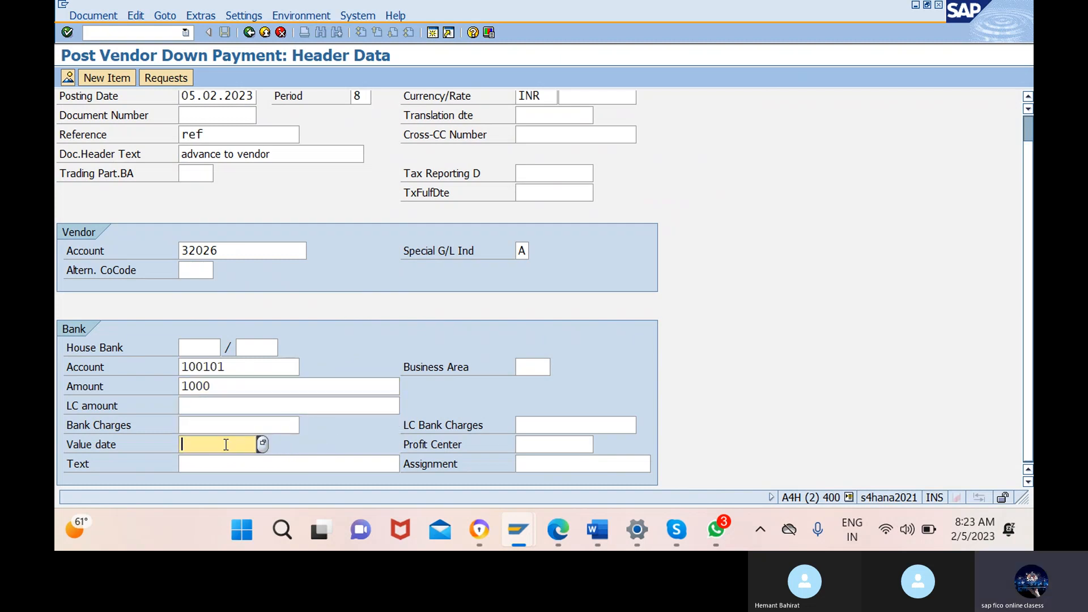
click(261, 444)
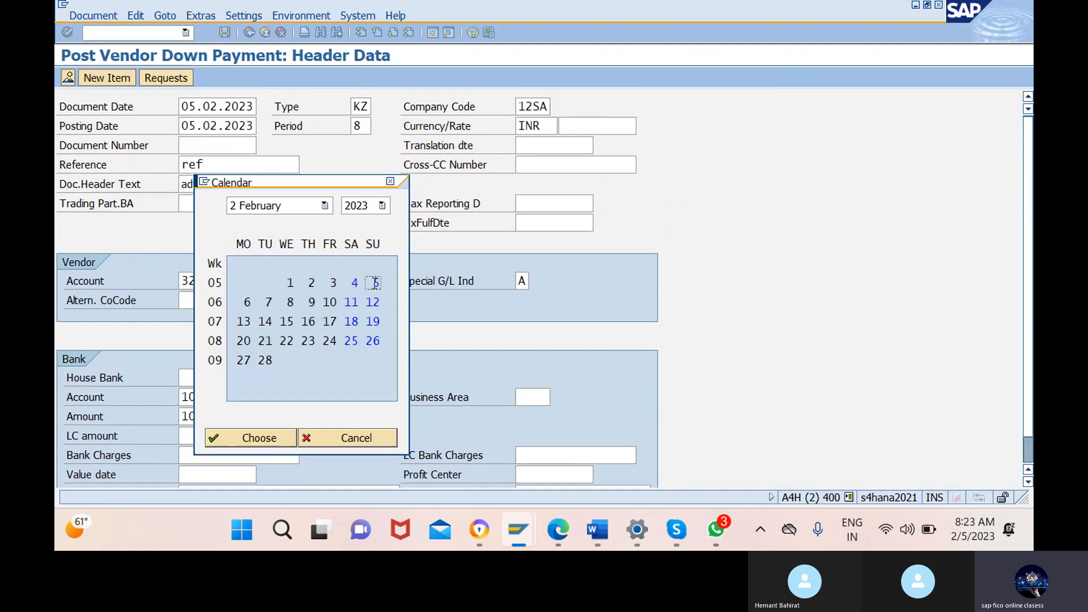
Set the bank value date to 05.02.2023 and the text to "advance to vendor", and proceed to the vendor item.
click(259, 438)
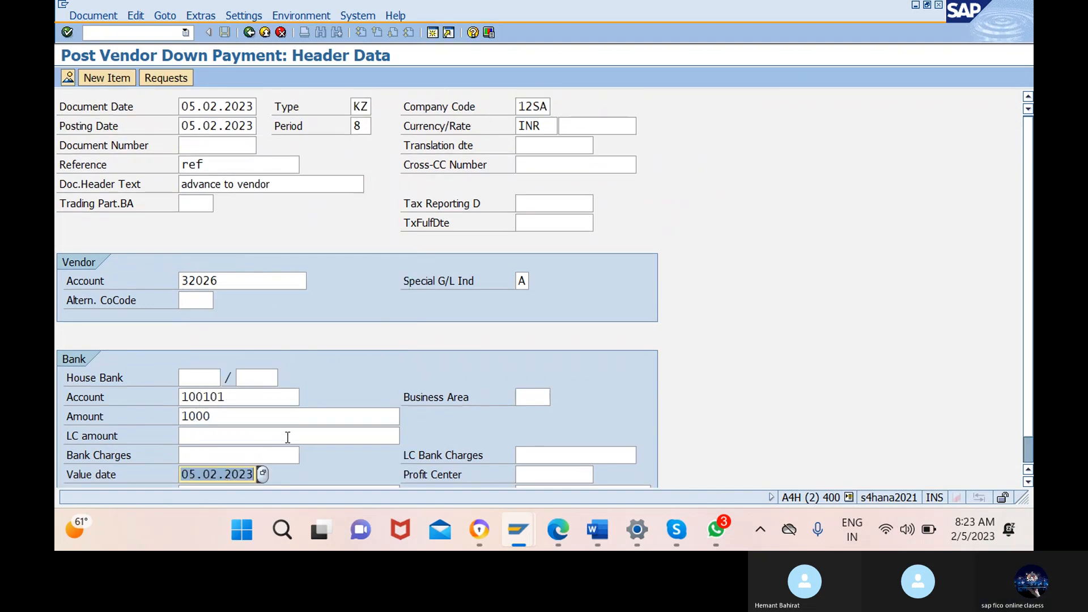
click(279, 461)
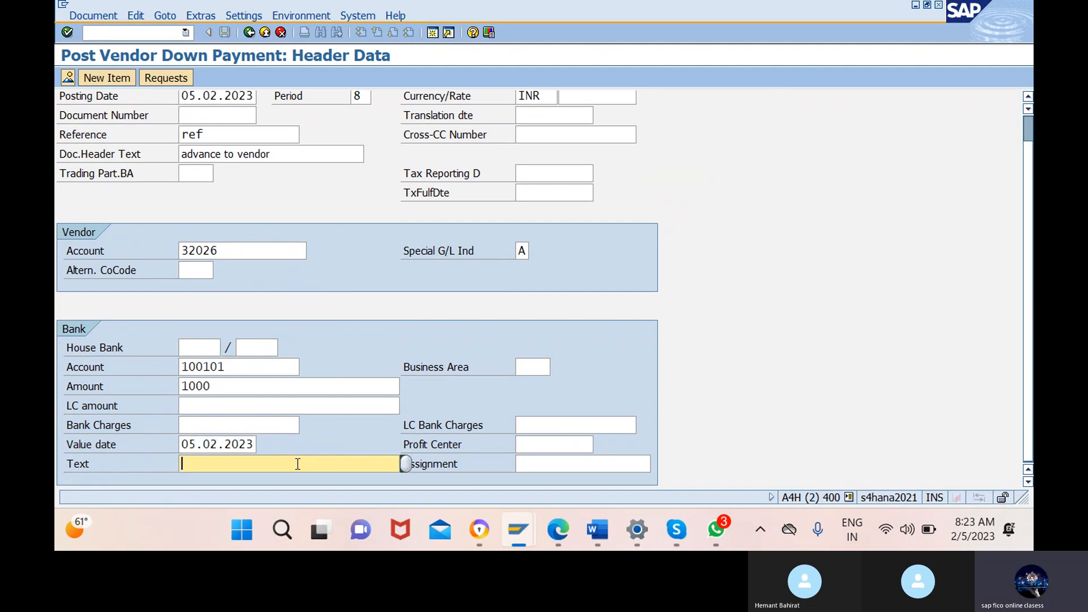
text(advance to vendor)
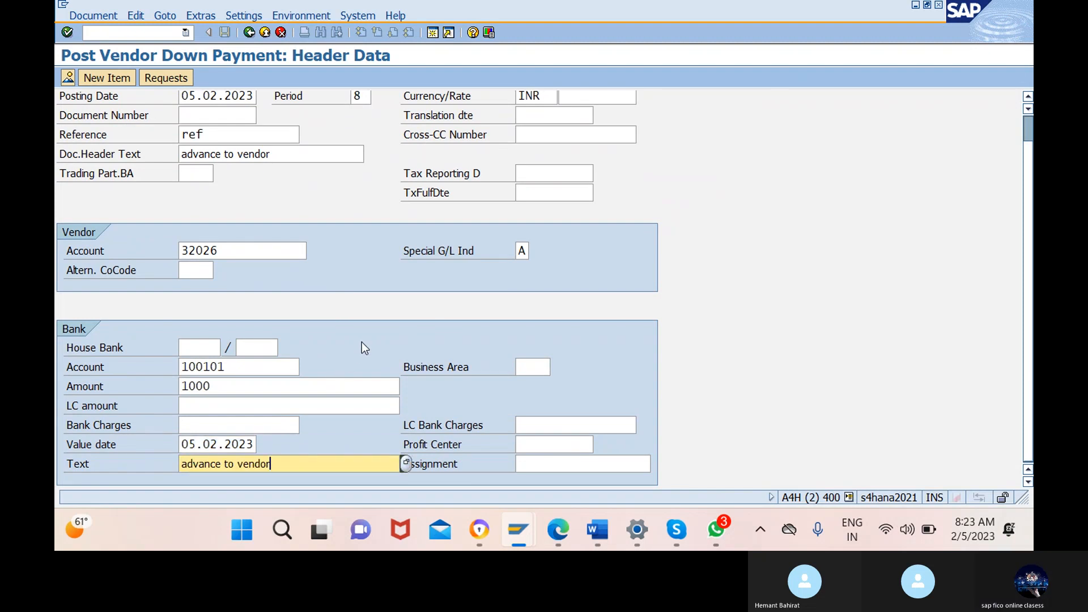
key(Return)
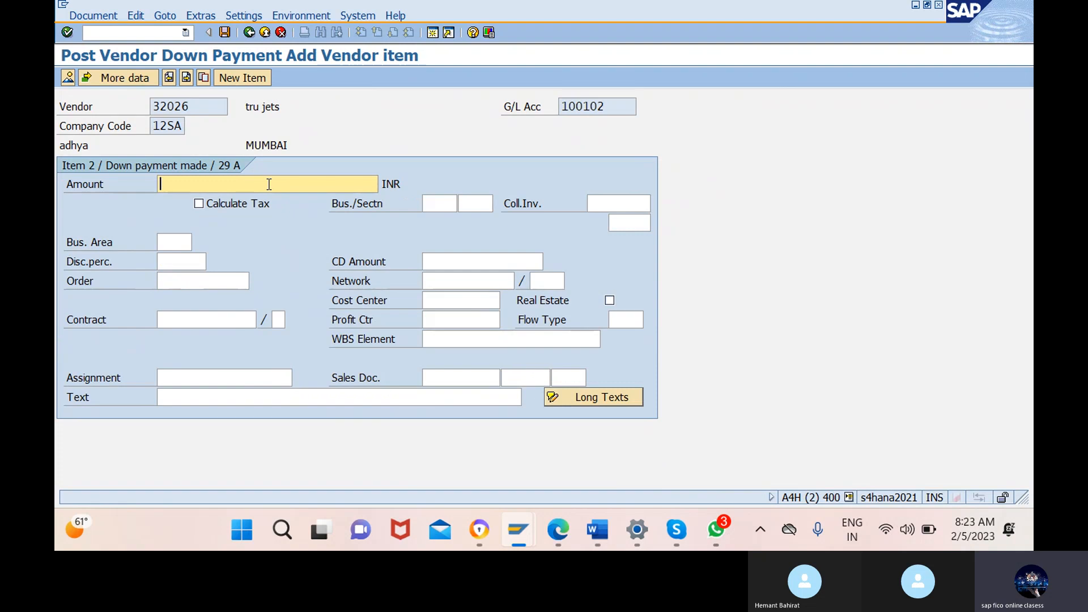
Fill the down payment vendor item with * as the amount and + as the text.
text(*)
click(228, 395)
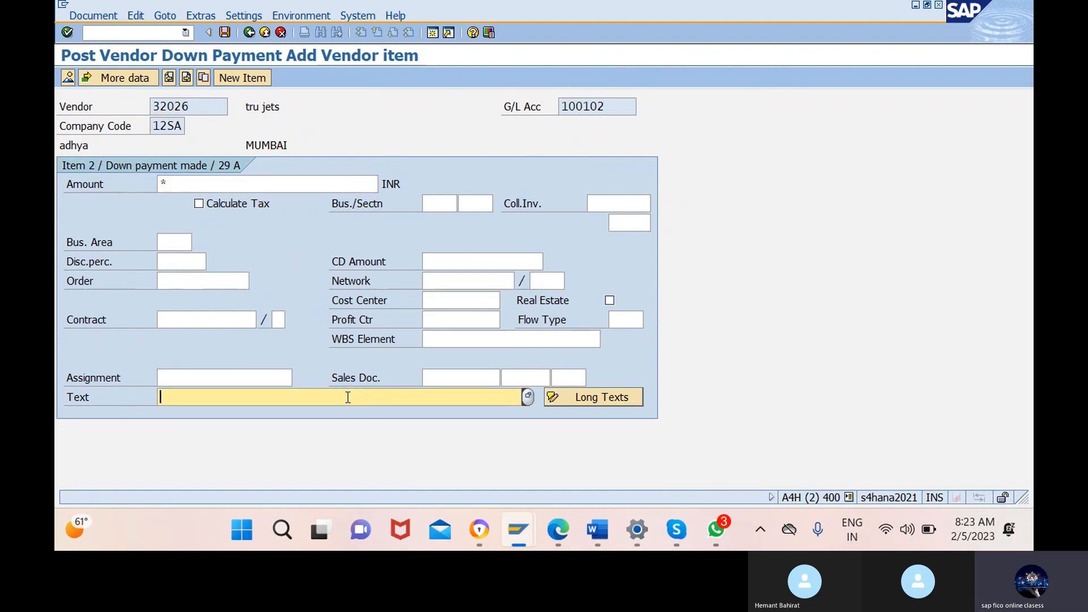
text(+)
Simulate the vendor down payment document and post it.
click(93, 16)
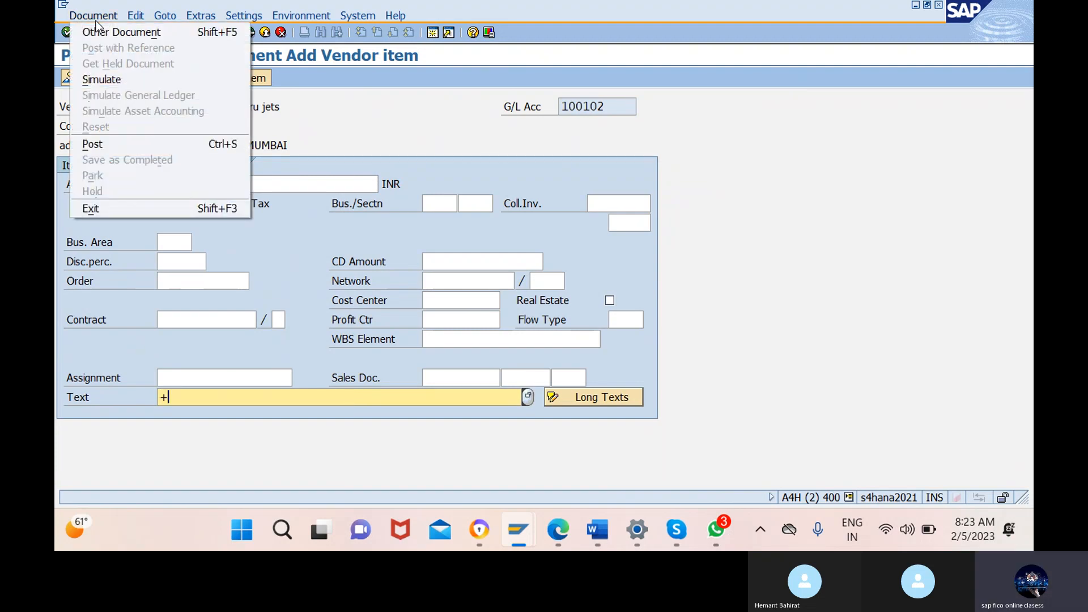
click(137, 80)
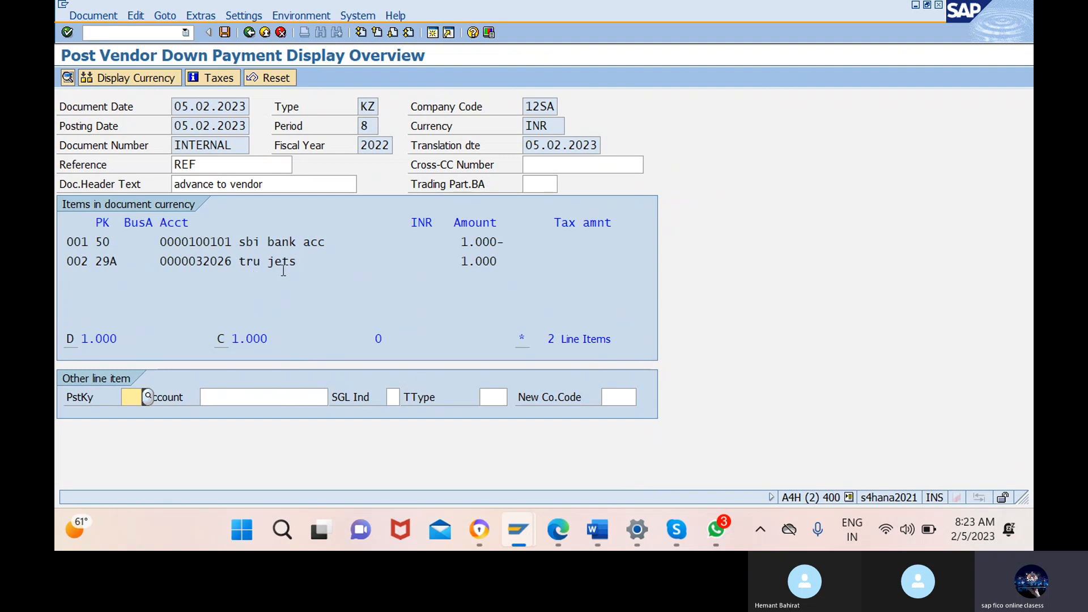
click(224, 32)
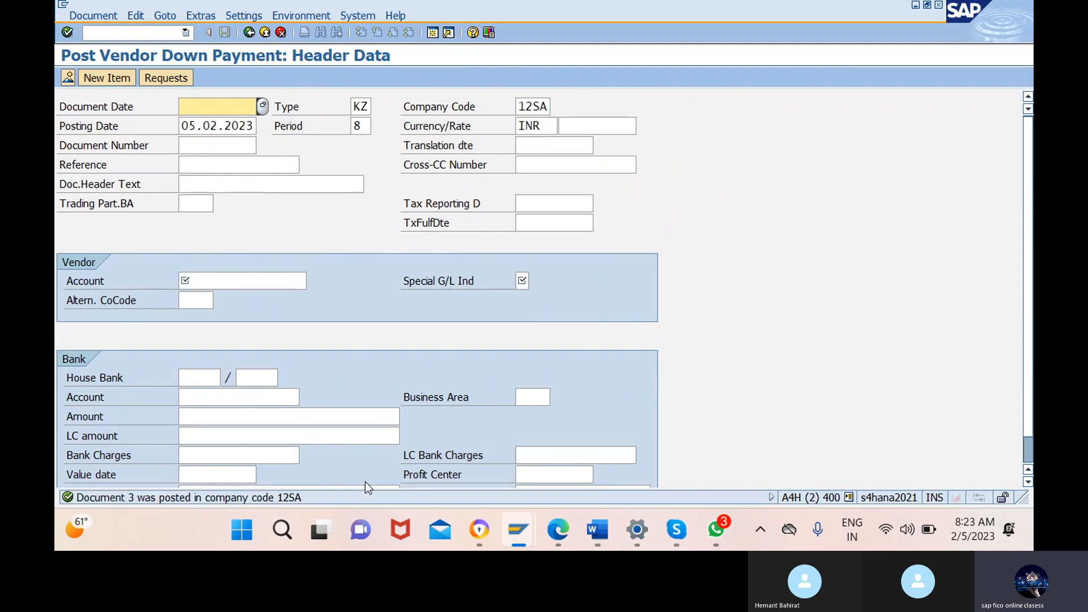
Switch to Document2 in Word and highlight the f-43 code in the invoice posting line.
mouse_move(560, 534)
mouse_move(592, 520)
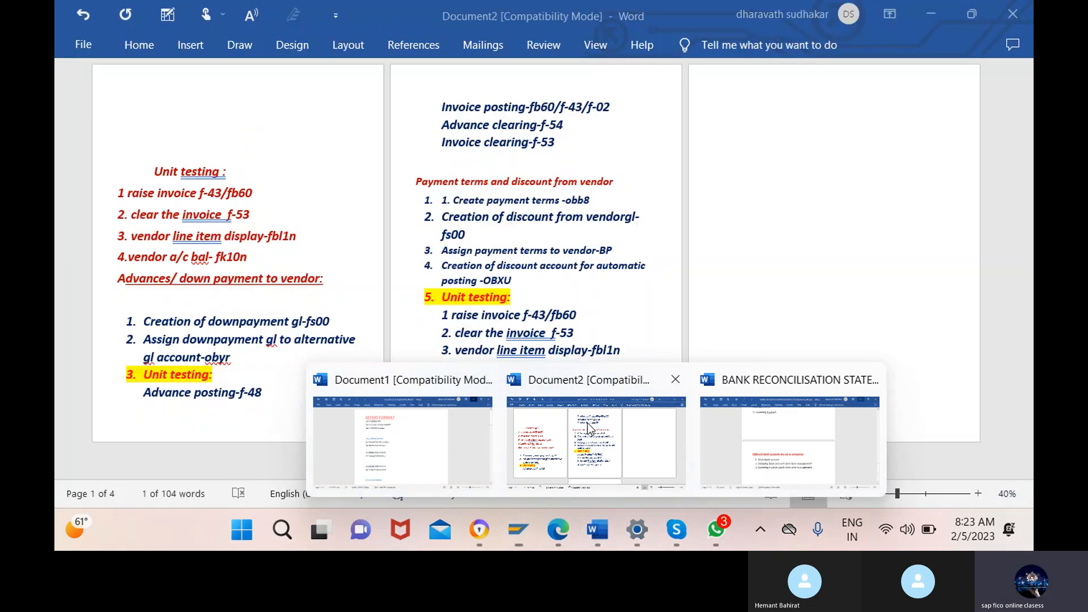
click(587, 423)
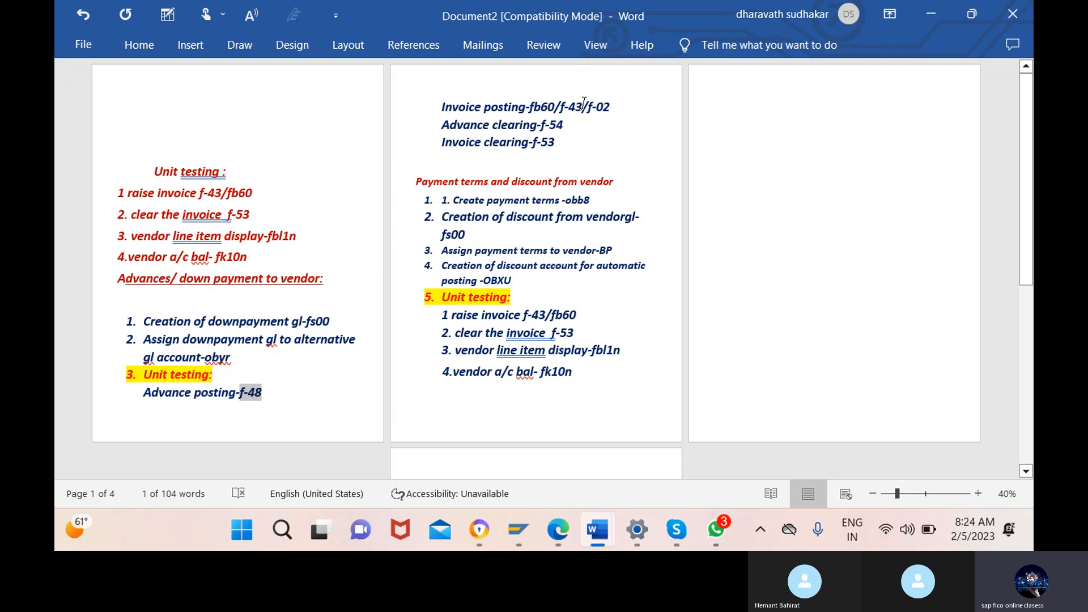
drag(583, 103, 564, 111)
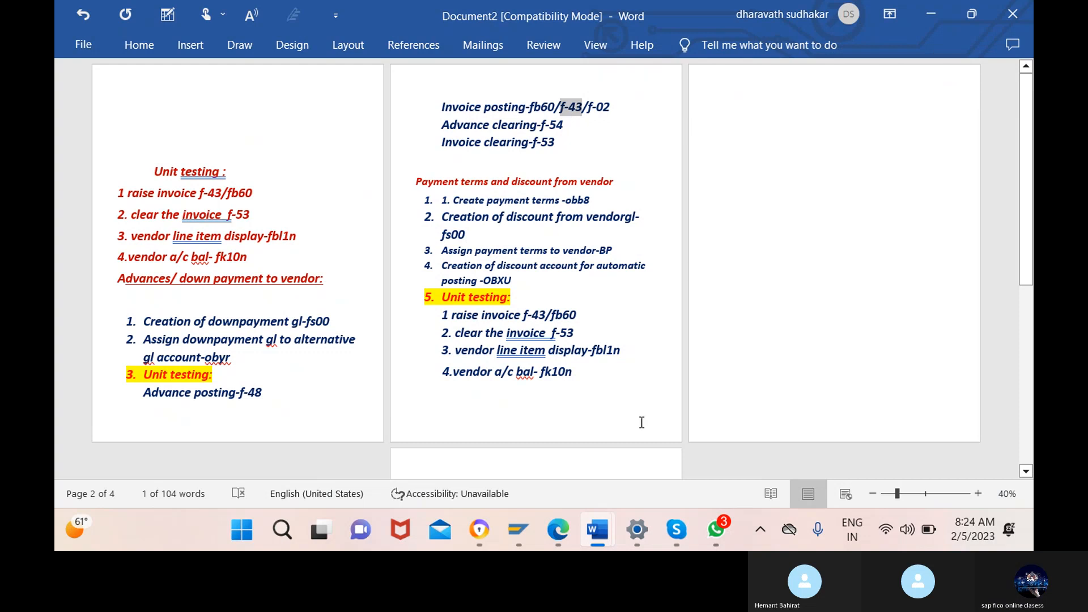
Switch back to the SAP vendor down payment window and start transaction /nf-43 for vendor invoice entry.
mouse_move(517, 529)
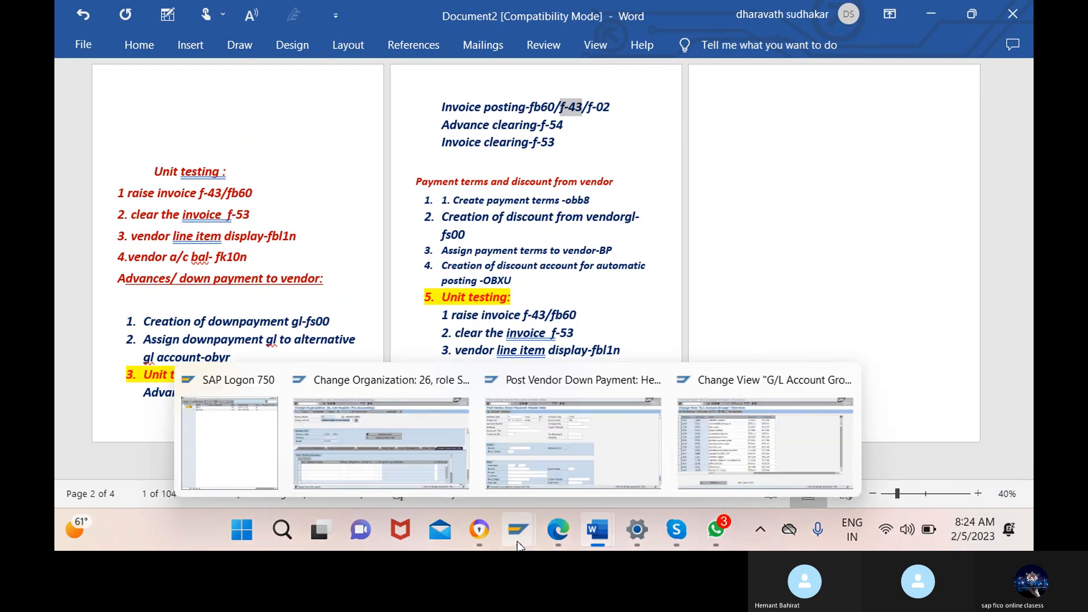
click(546, 437)
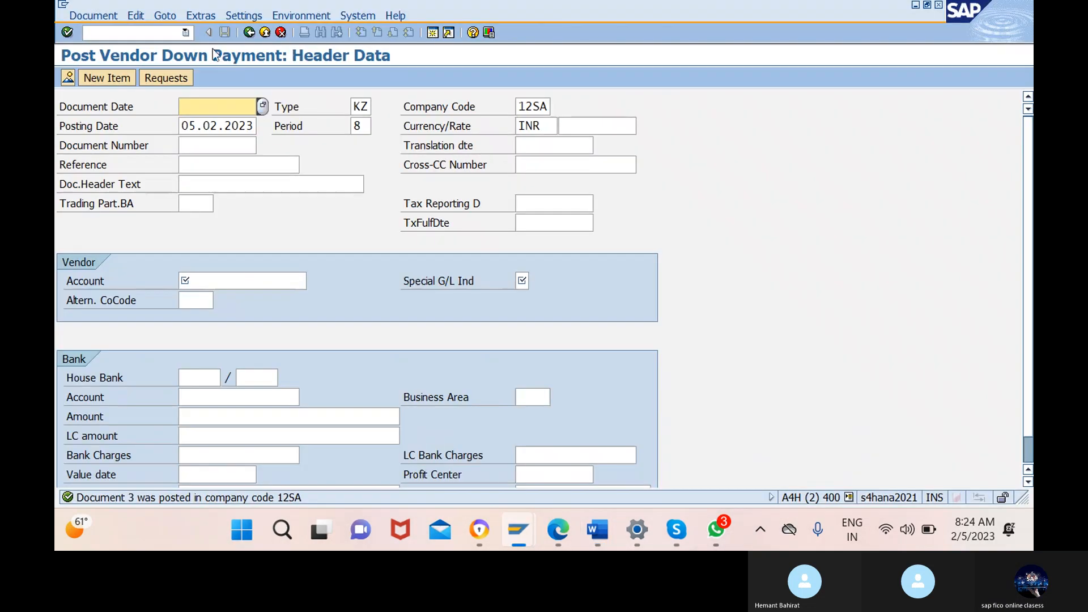
click(158, 34)
text(/nf-43)
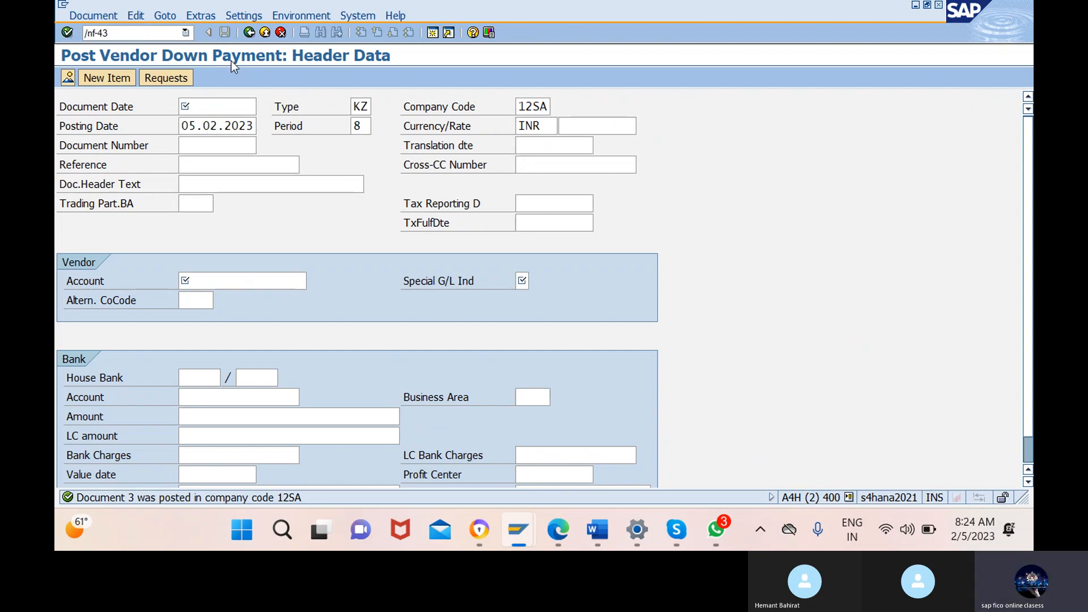
key(Return)
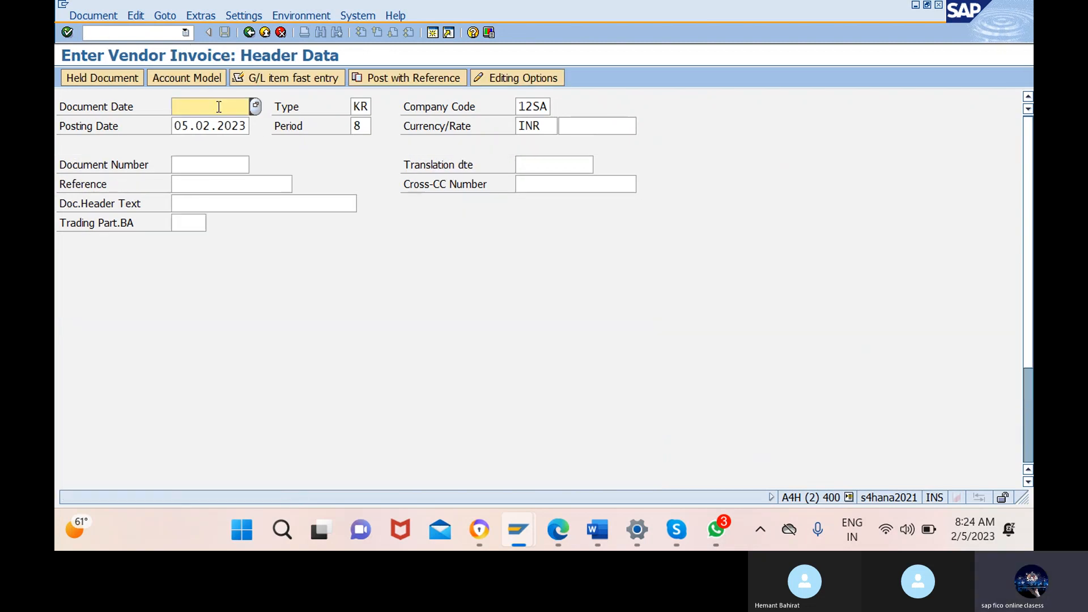
Set the invoice's document date to 05.02.2023 and its reference to "ref".
click(256, 106)
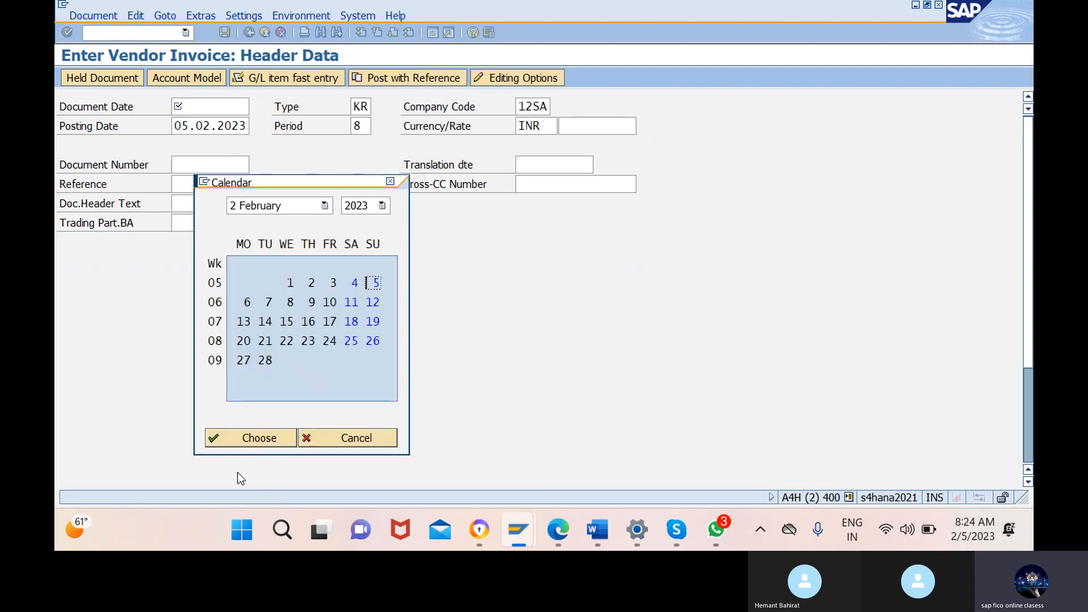
click(260, 439)
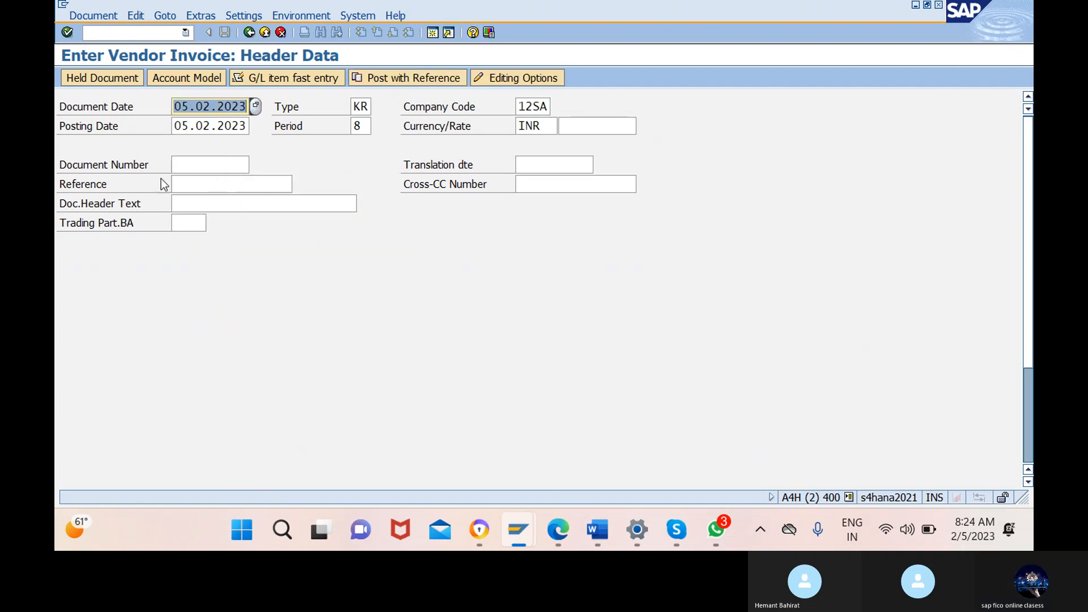
click(182, 184)
text(ref)
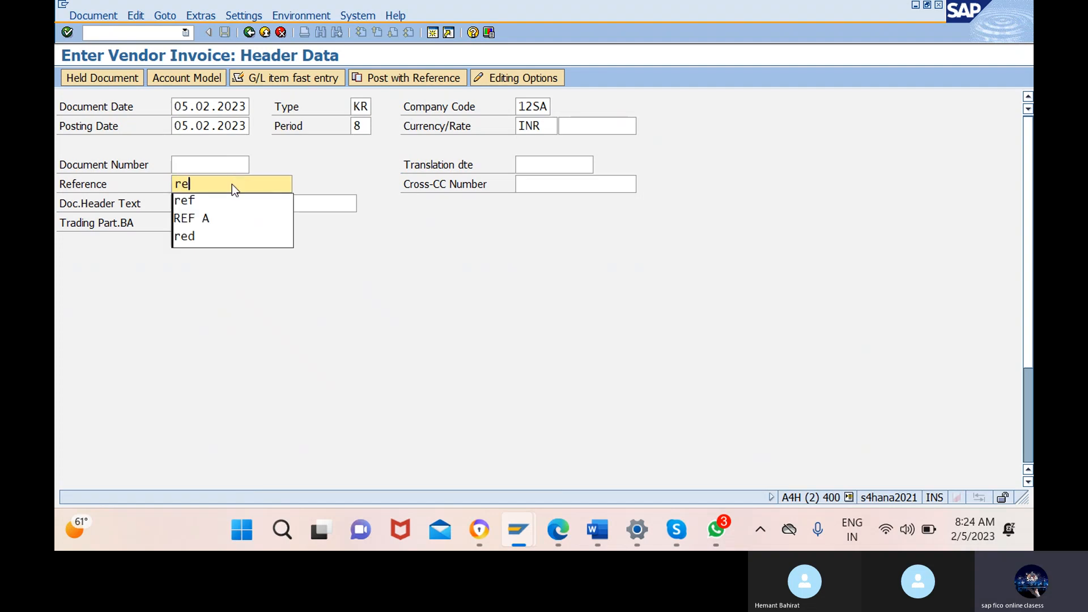
Enter "vendor invoice raising" as the invoice's document header text.
click(340, 203)
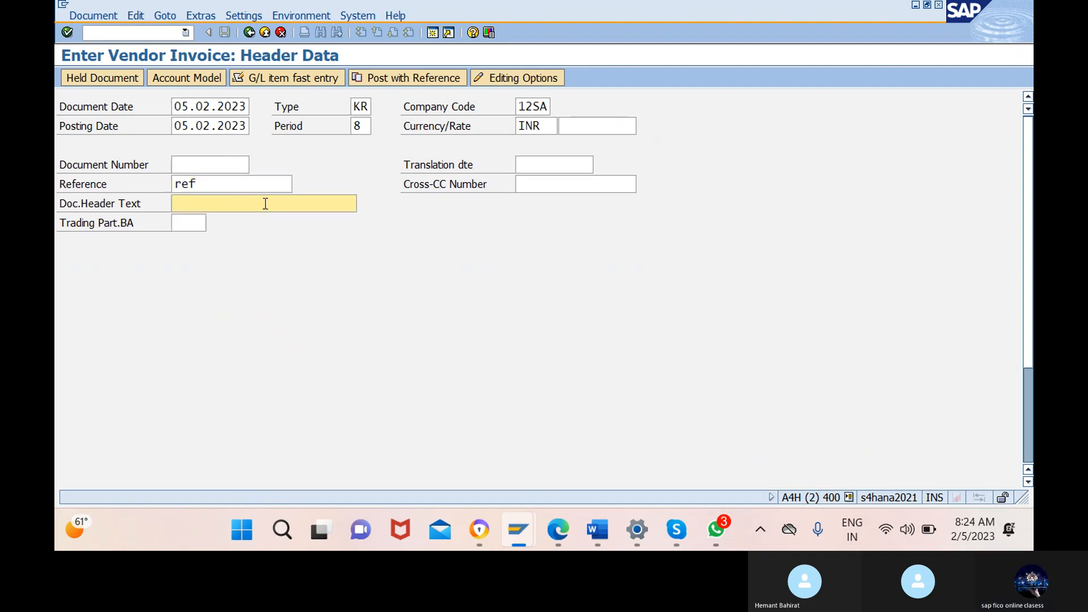
text(f-43)
key(BackSpace)
key(BackSpace)
key(BackSpace)
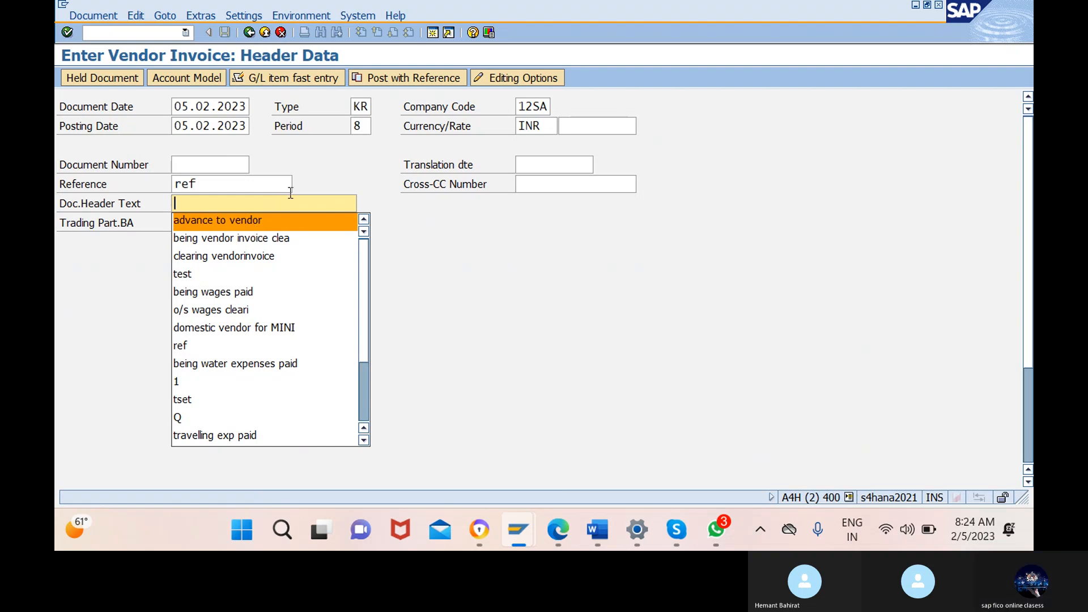
click(233, 185)
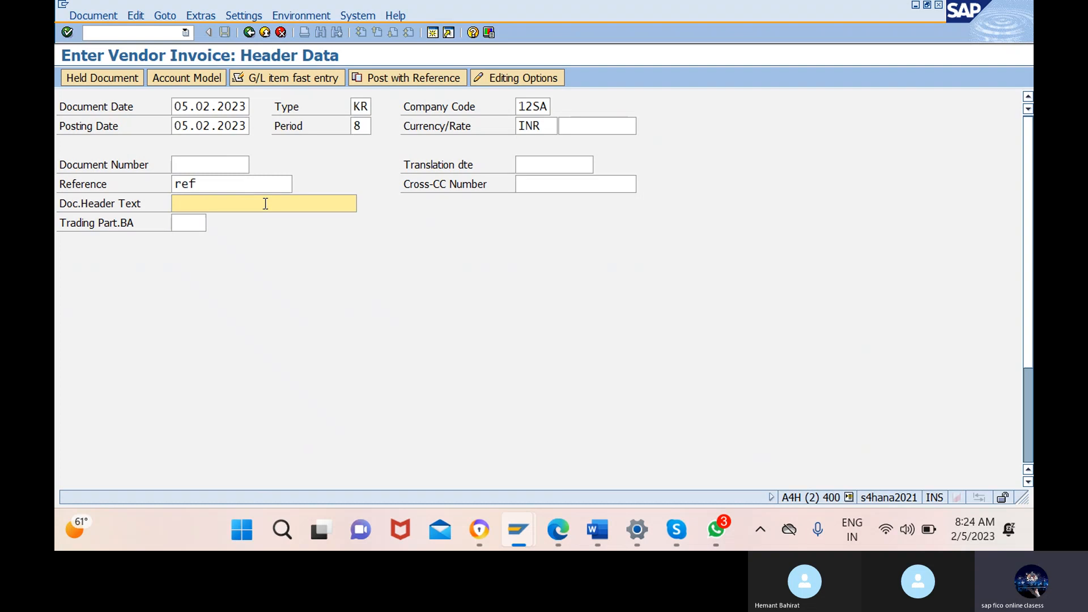
text(vendor invo)
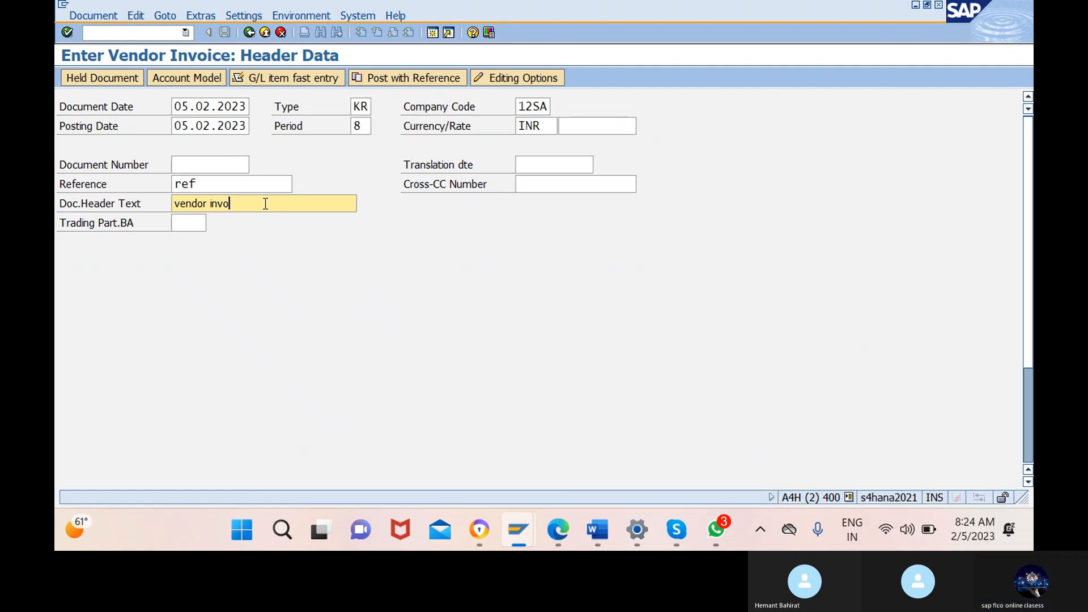
text(ice ra)
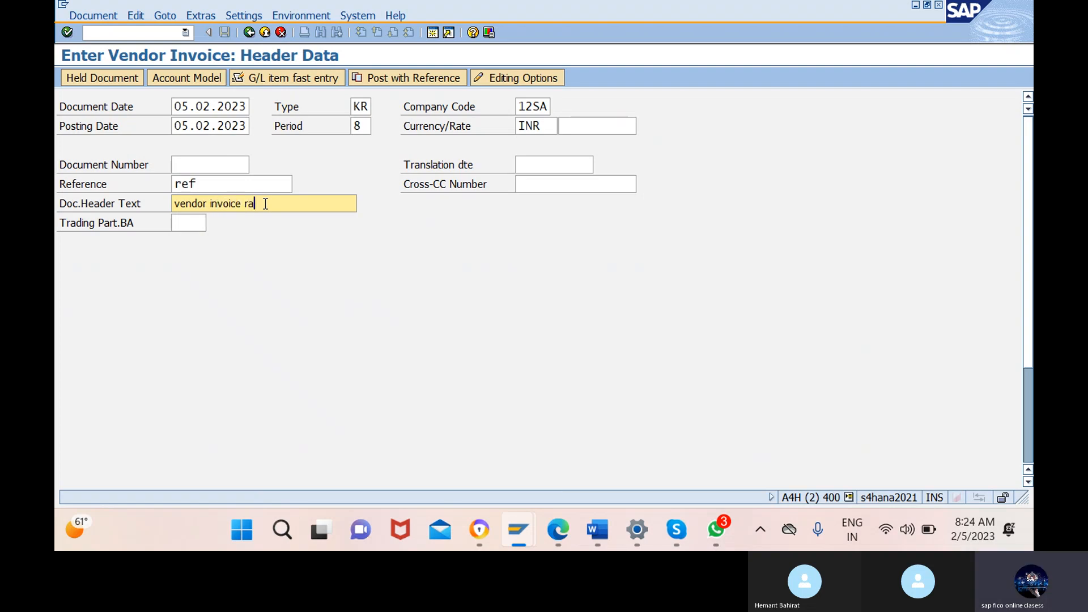
text(ising)
Look up the supplier TRU JETS for the first line item's account and proceed to the vendor item.
scroll(293, 272, down, 10)
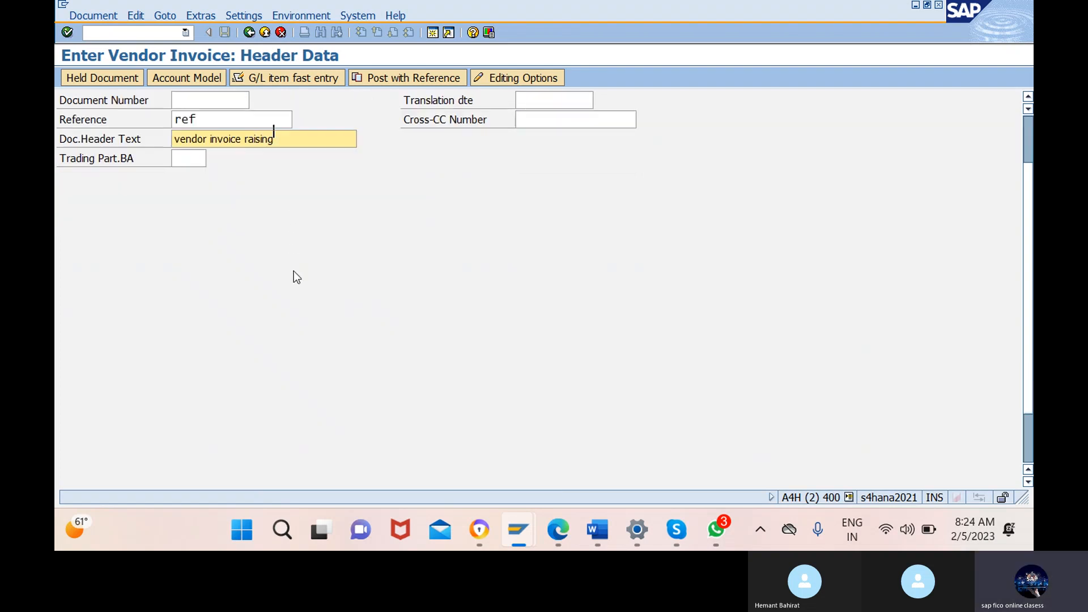
click(272, 463)
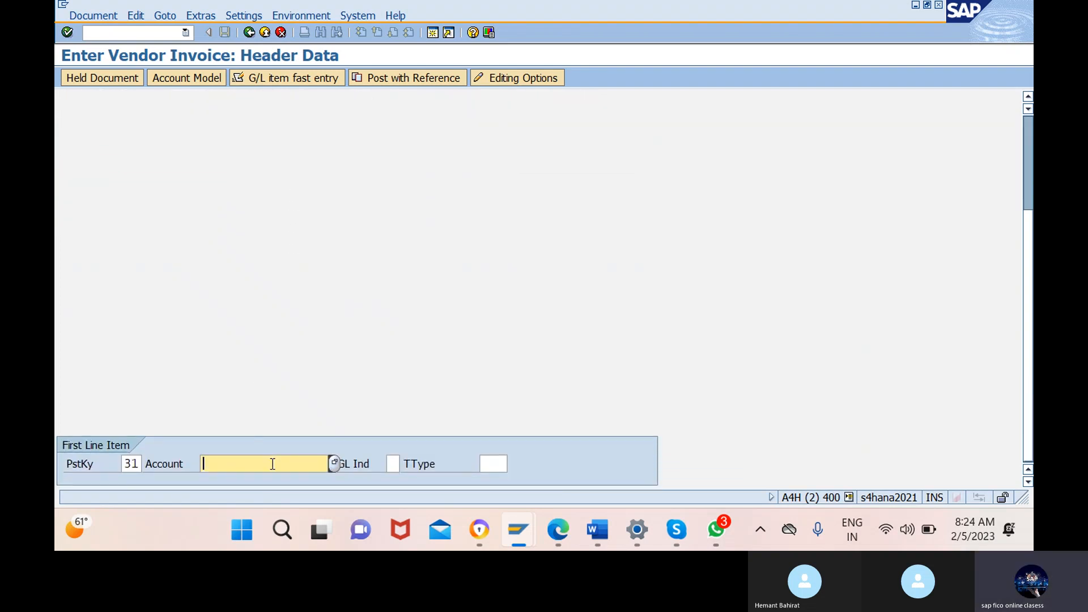
click(334, 464)
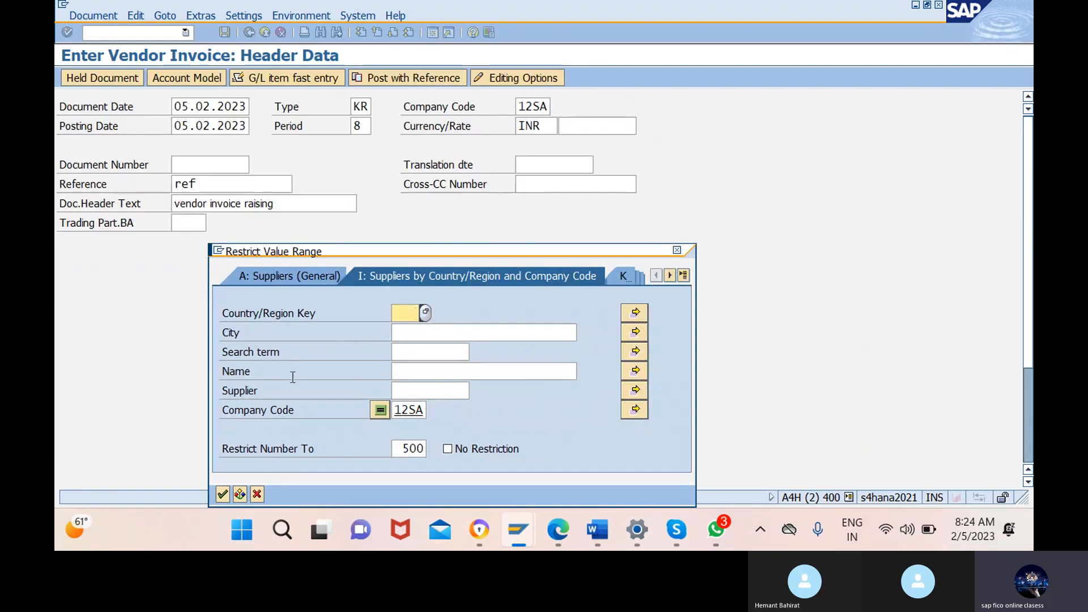
click(223, 494)
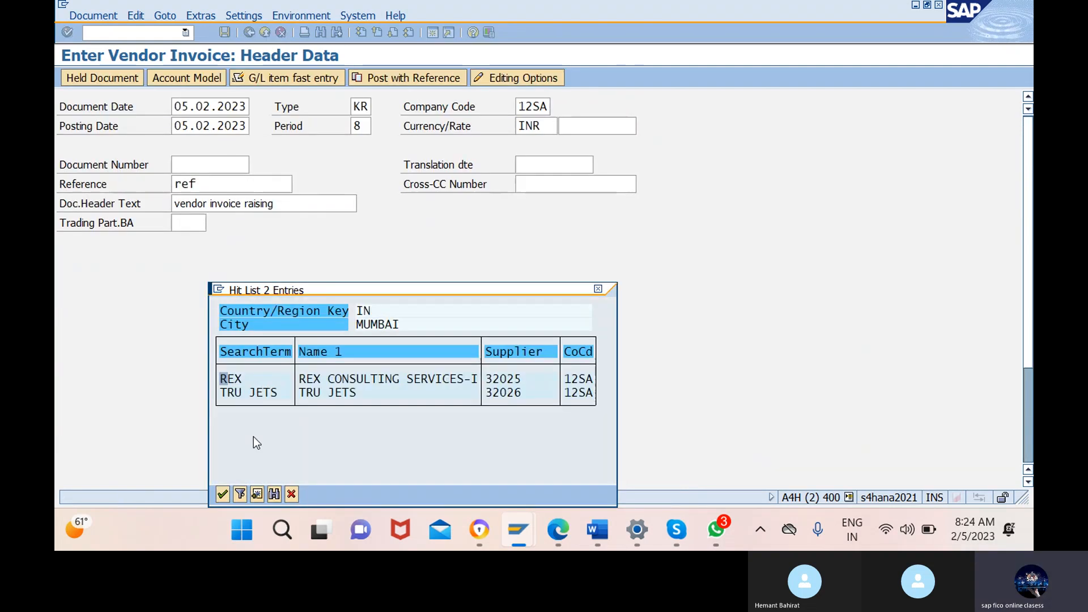
click(265, 393)
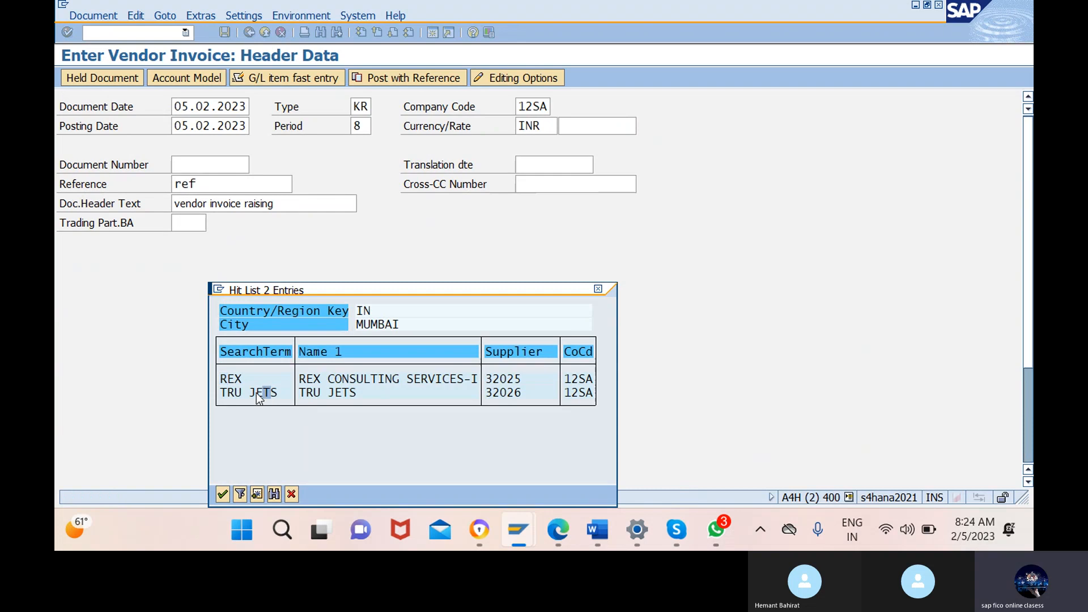
click(223, 494)
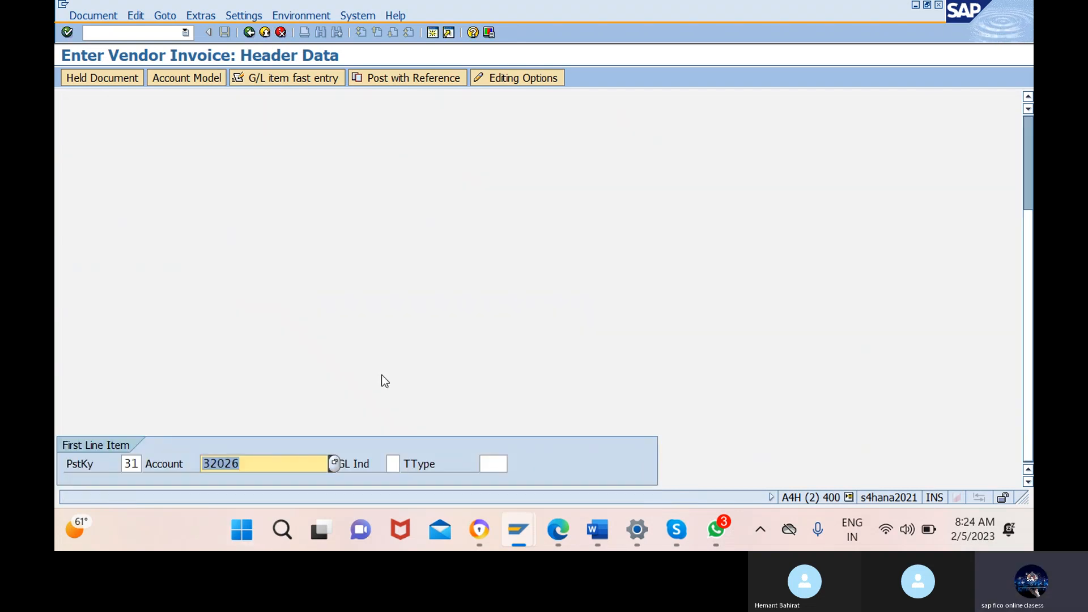
key(Return)
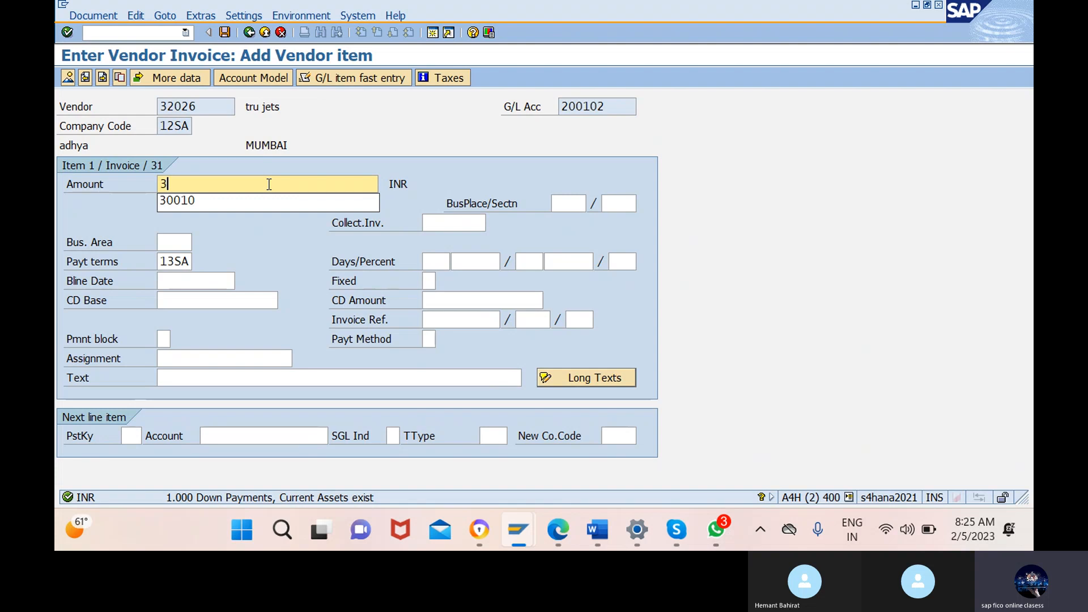
Enter an amount of 3000 and the text "being vendor invoice raising" for the vendor item.
text(000)
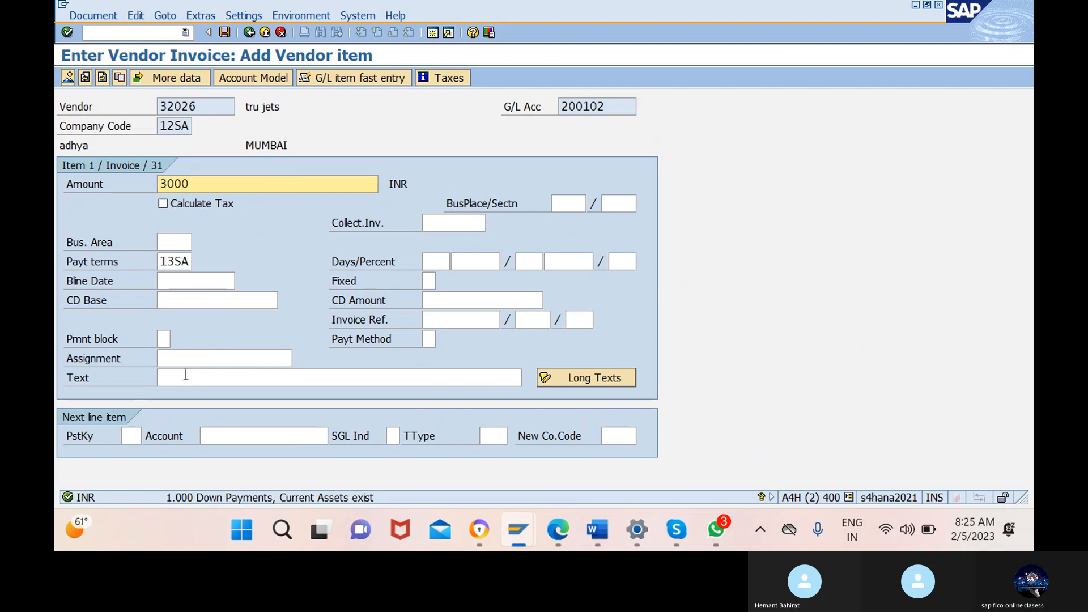
click(348, 378)
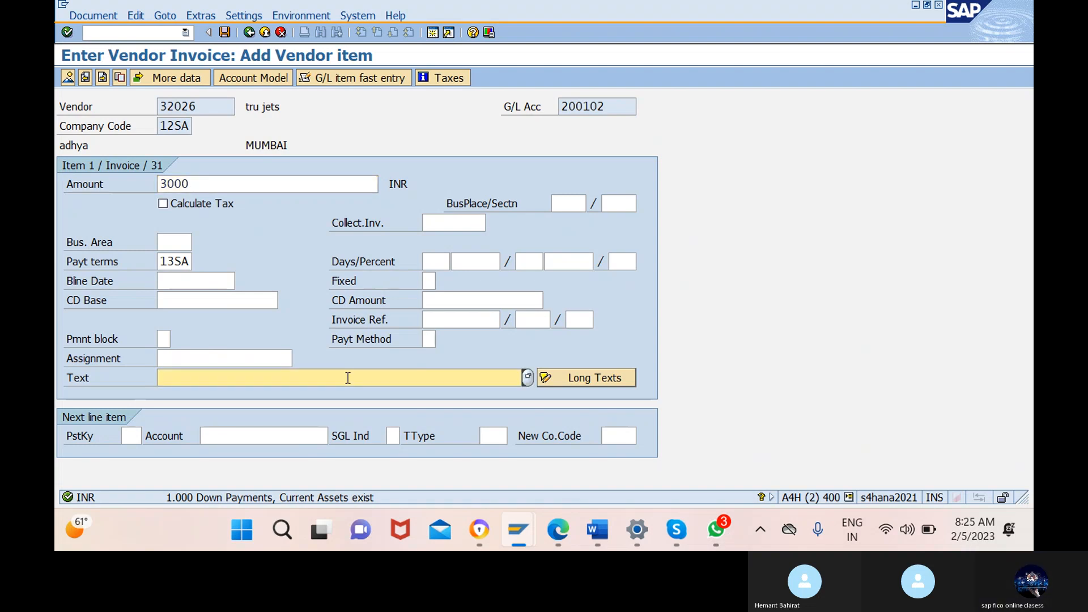
text(ve)
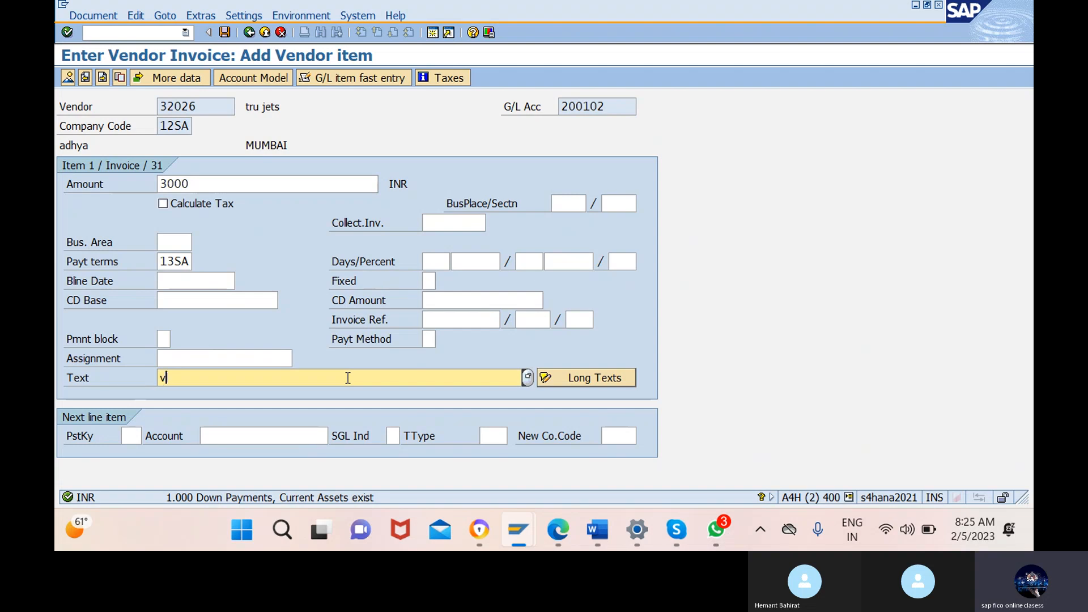
key(BackSpace)
key(BackSpace)
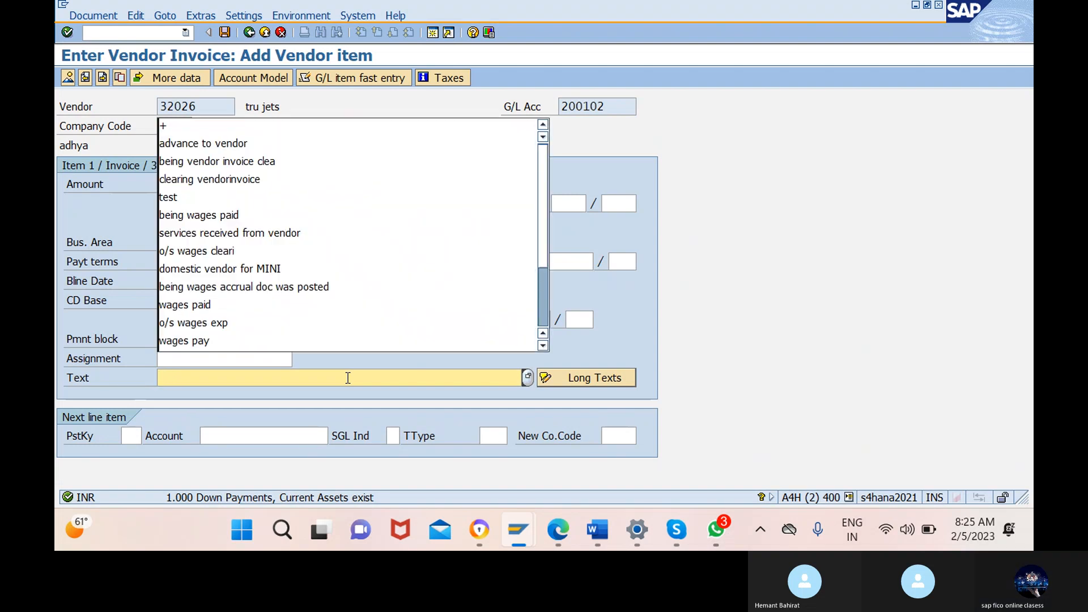
text(b)
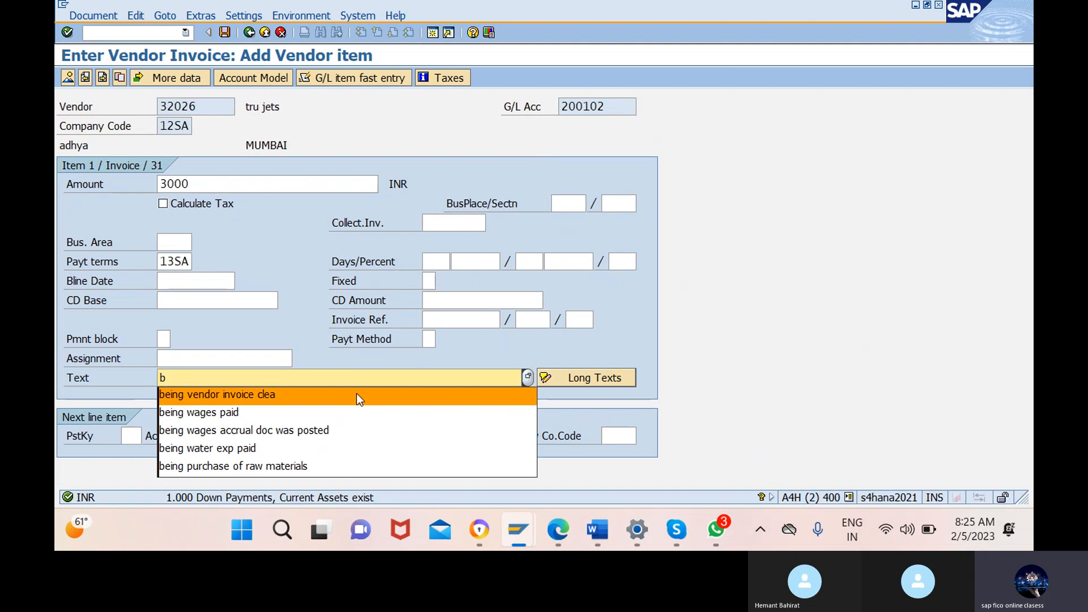
click(355, 393)
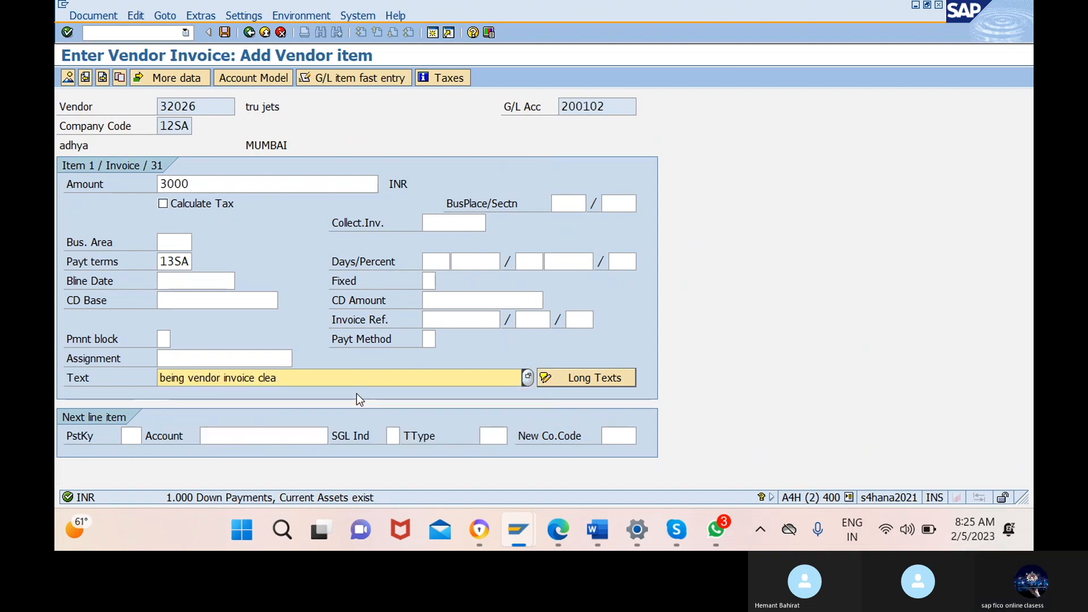
key(BackSpace)
key(BackSpace)
key(BackSpace)
key(BackSpace)
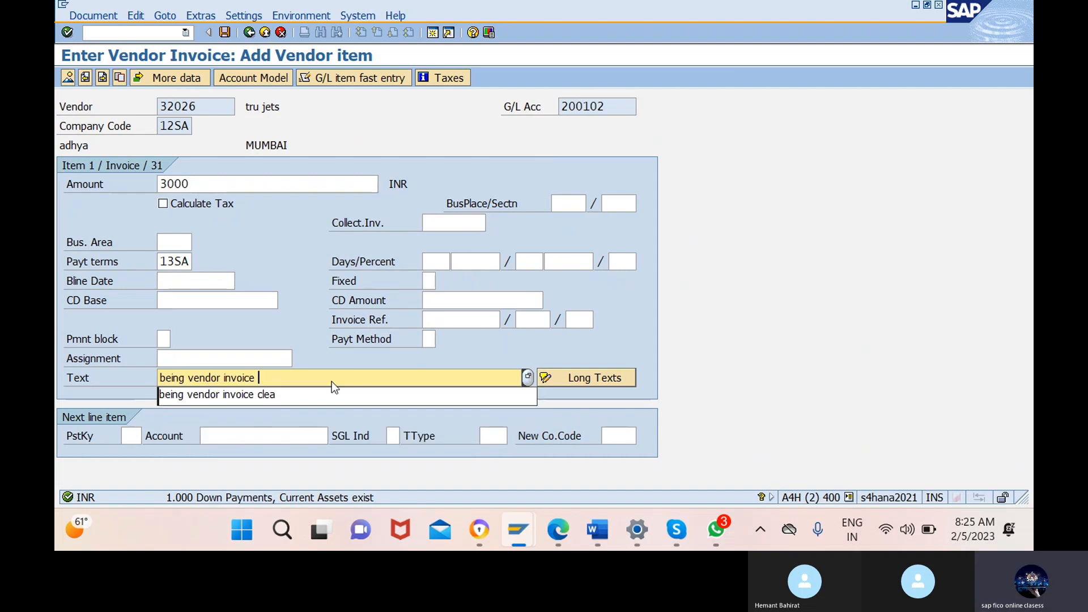
text(raising)
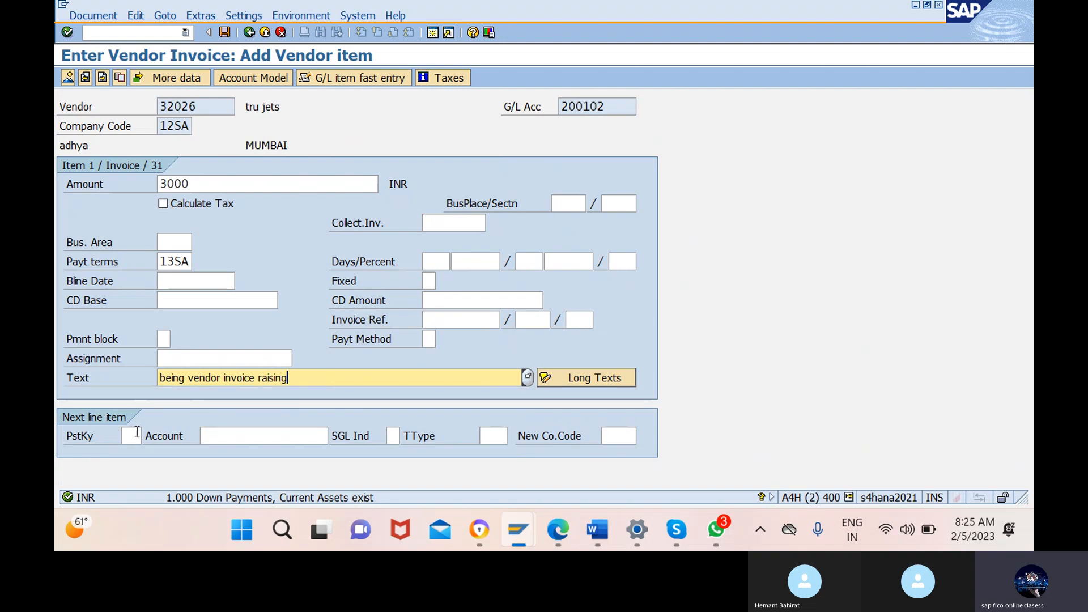
Define the next line item with posting key 40 and look up the purchases account as its G/L account.
click(140, 435)
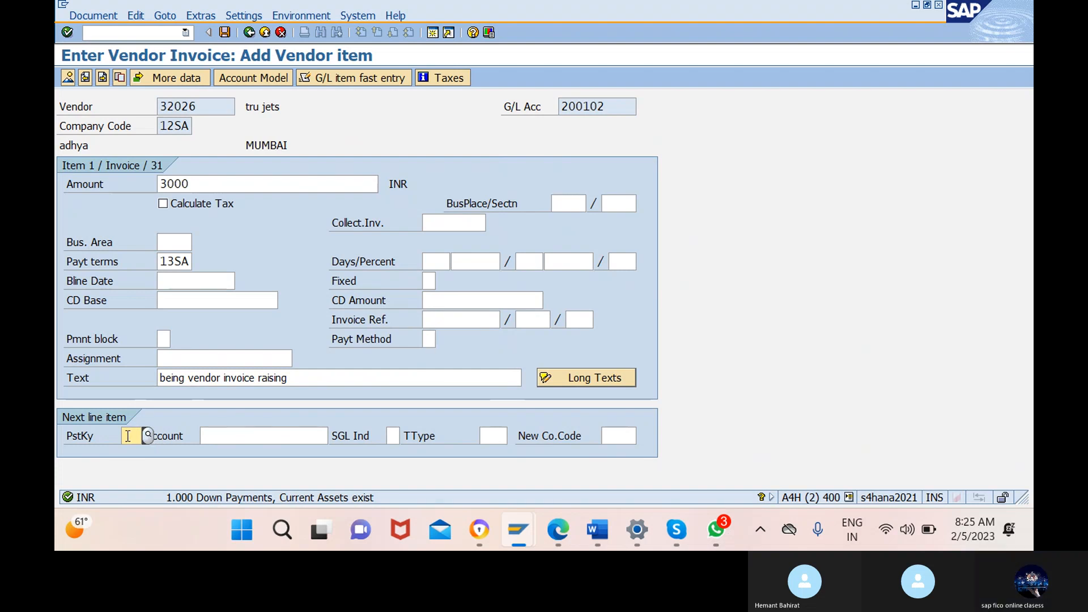
text(40)
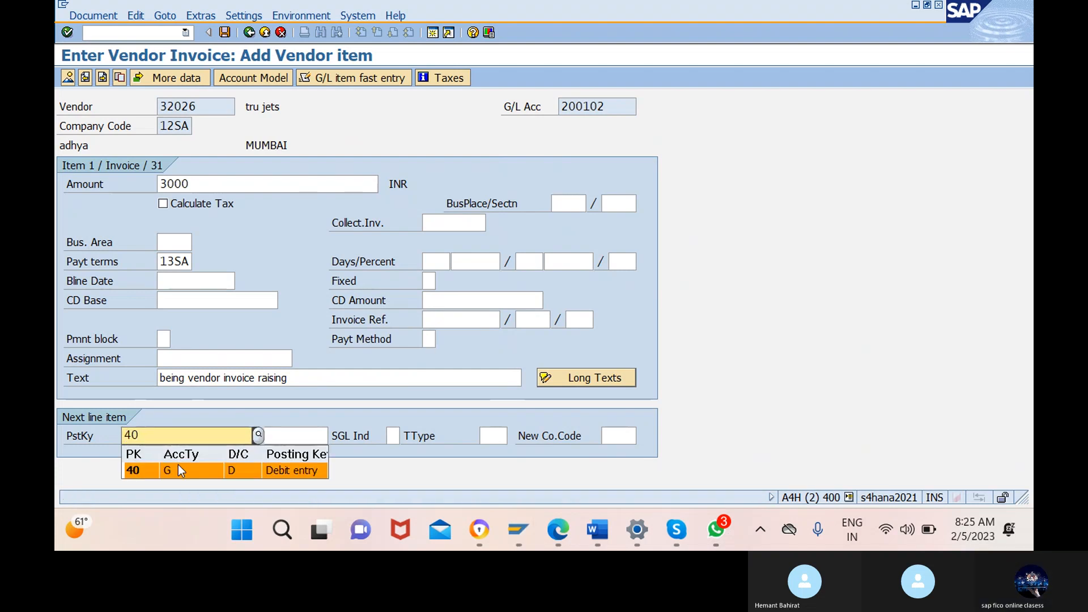
click(178, 469)
click(304, 433)
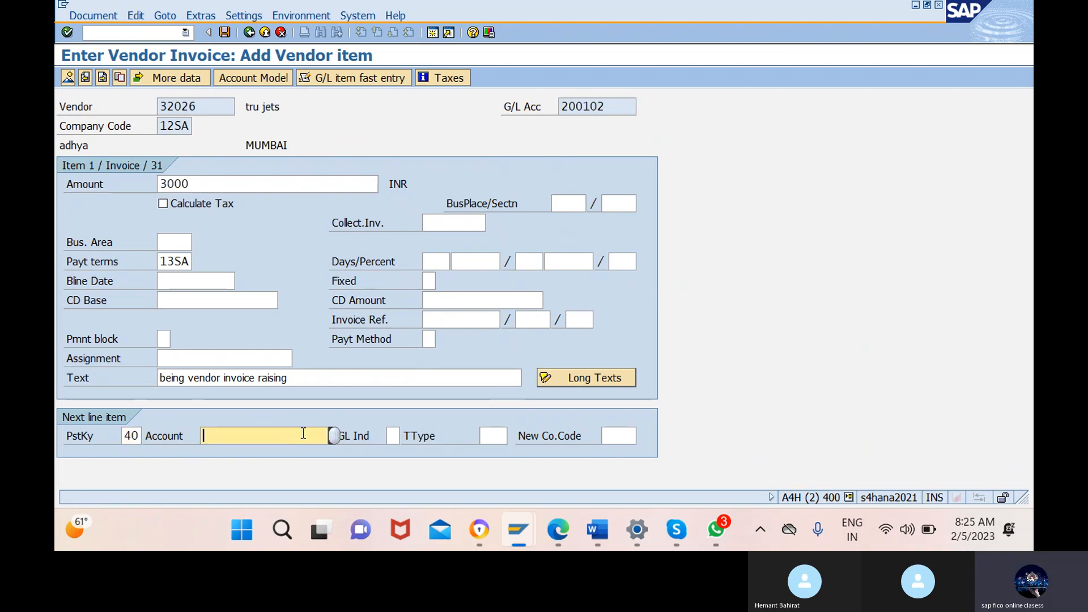
click(335, 435)
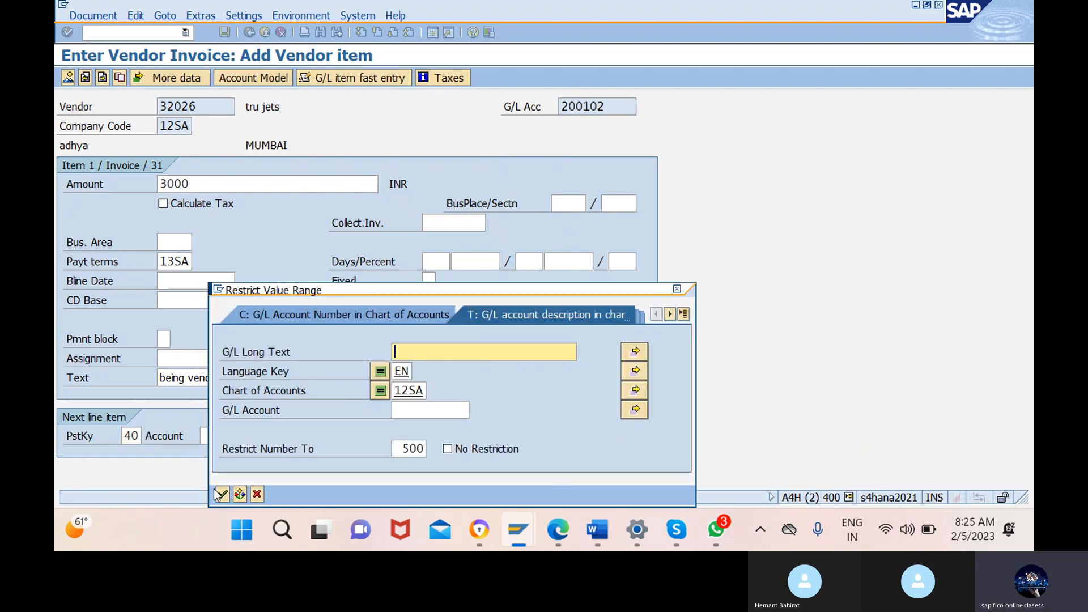
click(222, 494)
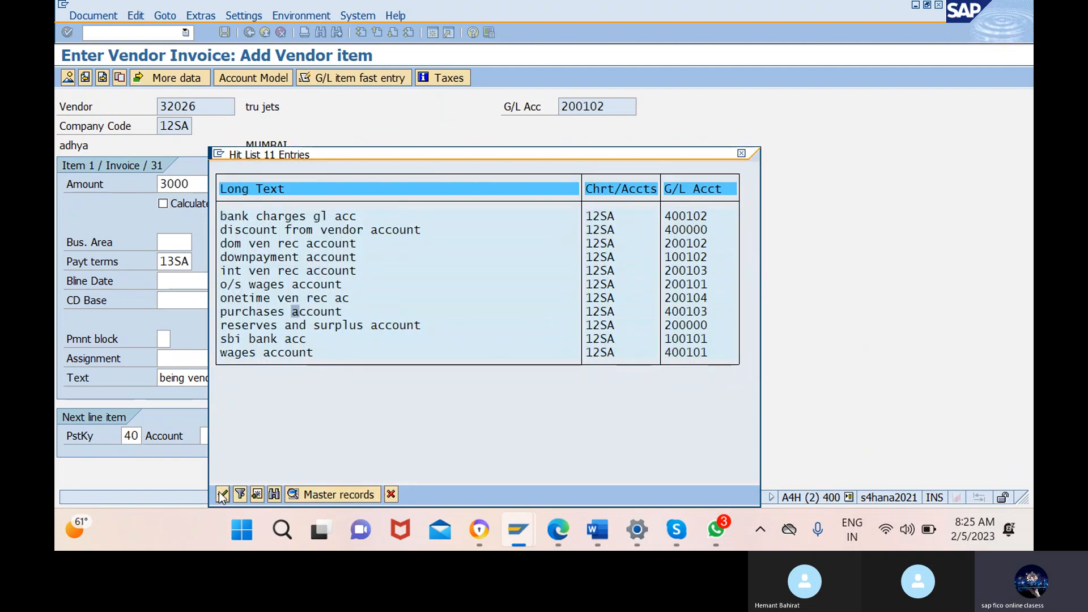
click(222, 494)
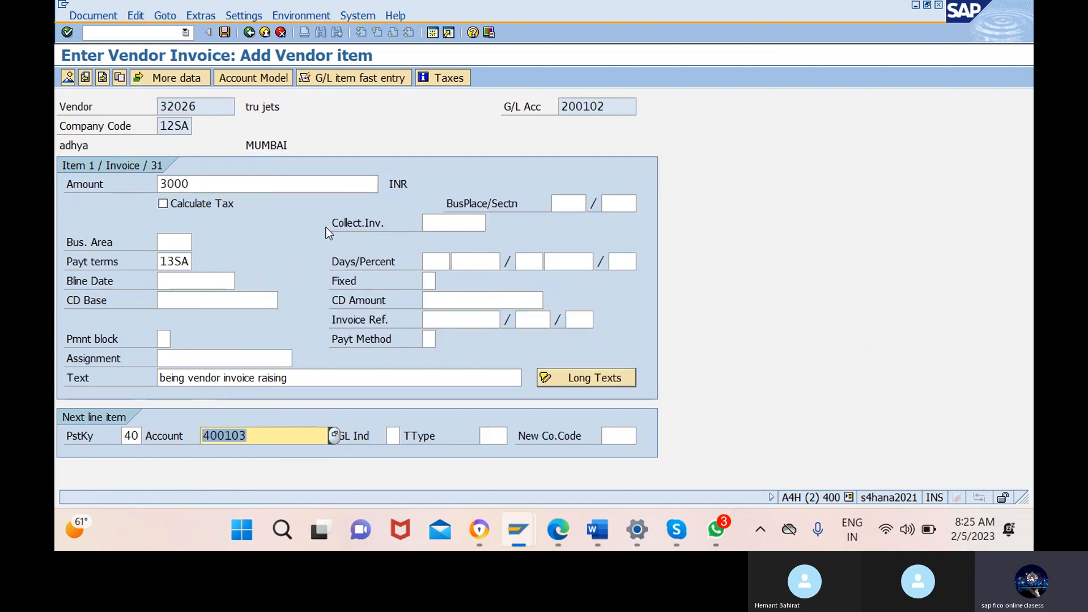
key(Return)
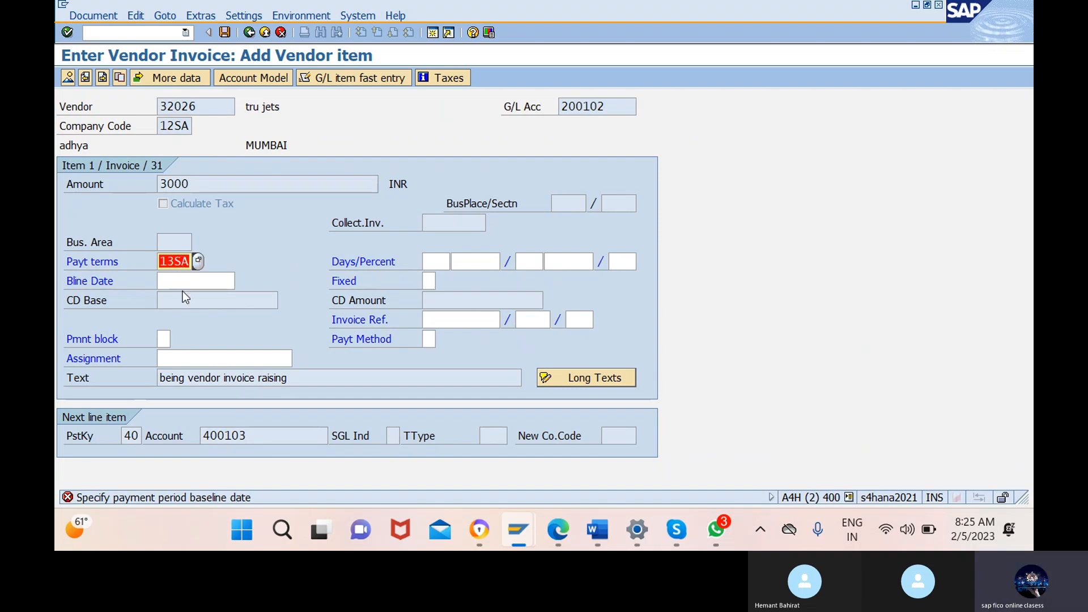
Fill the vendor item's baseline date with the calendar's preselected date and proceed to the G/L account item.
click(206, 281)
click(244, 281)
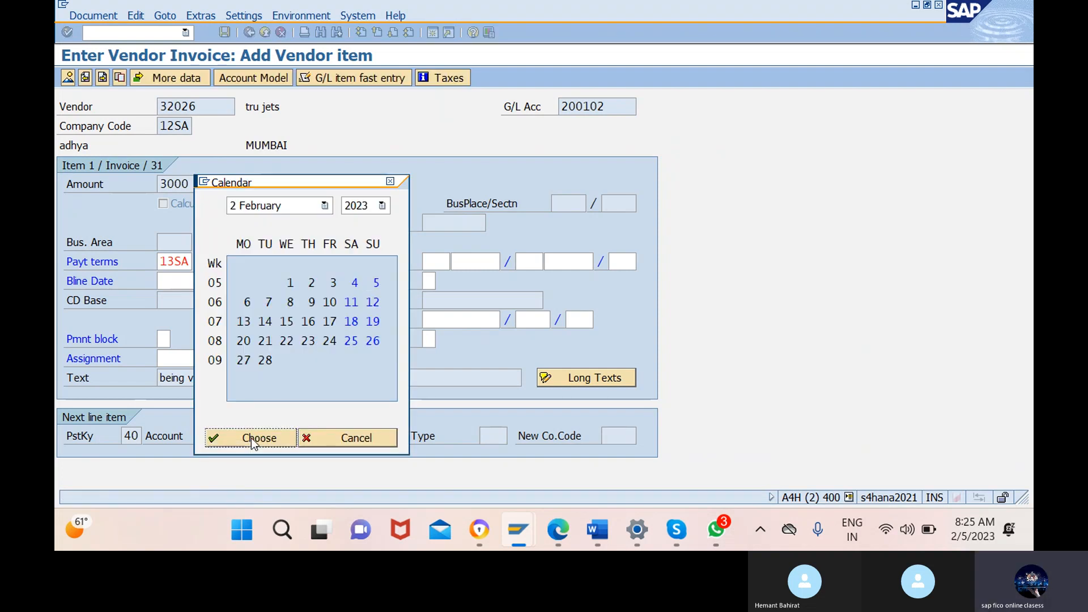
click(261, 440)
key(Return)
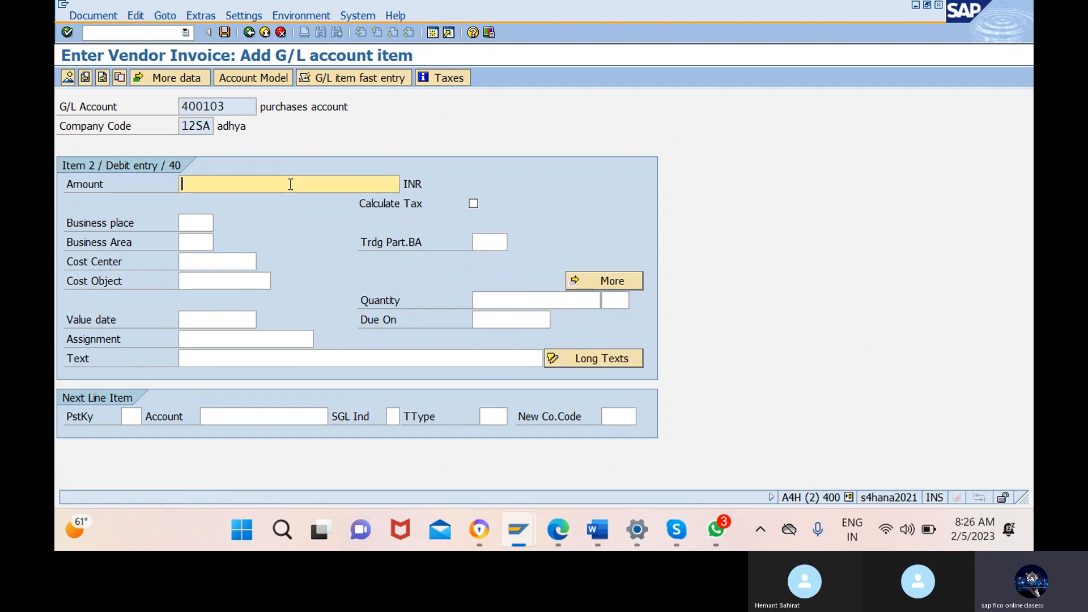
Set the purchases item's amount to * and its value date to 05.02.2023.
click(220, 319)
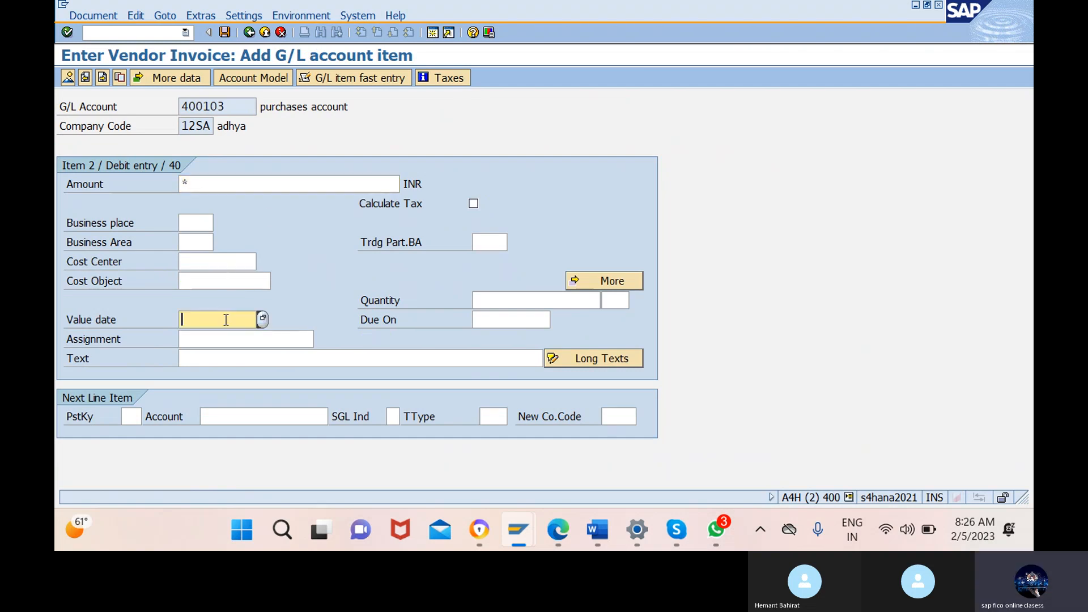
click(264, 320)
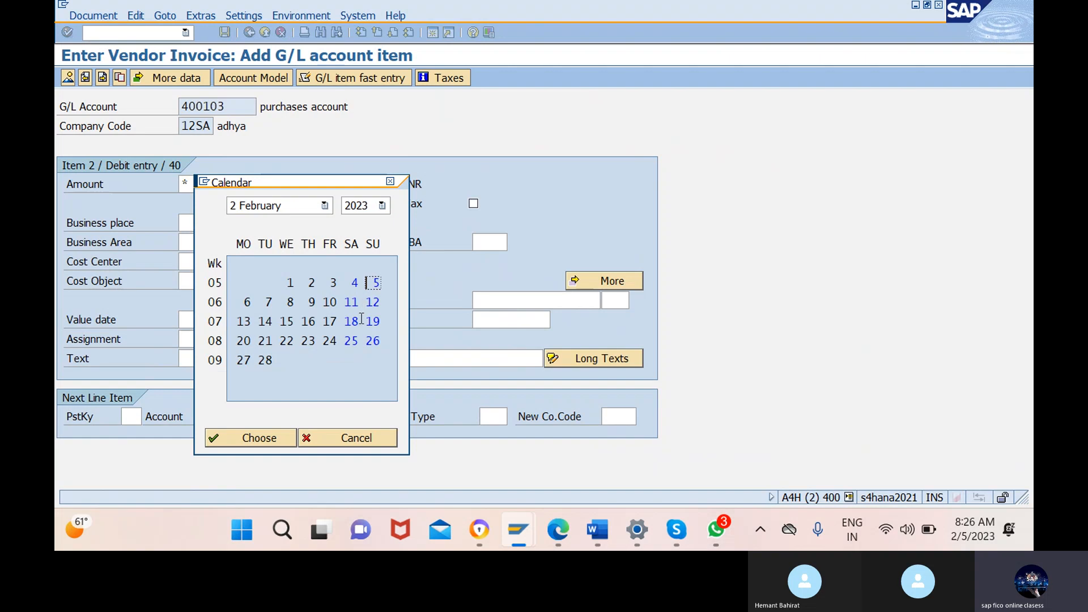
click(252, 439)
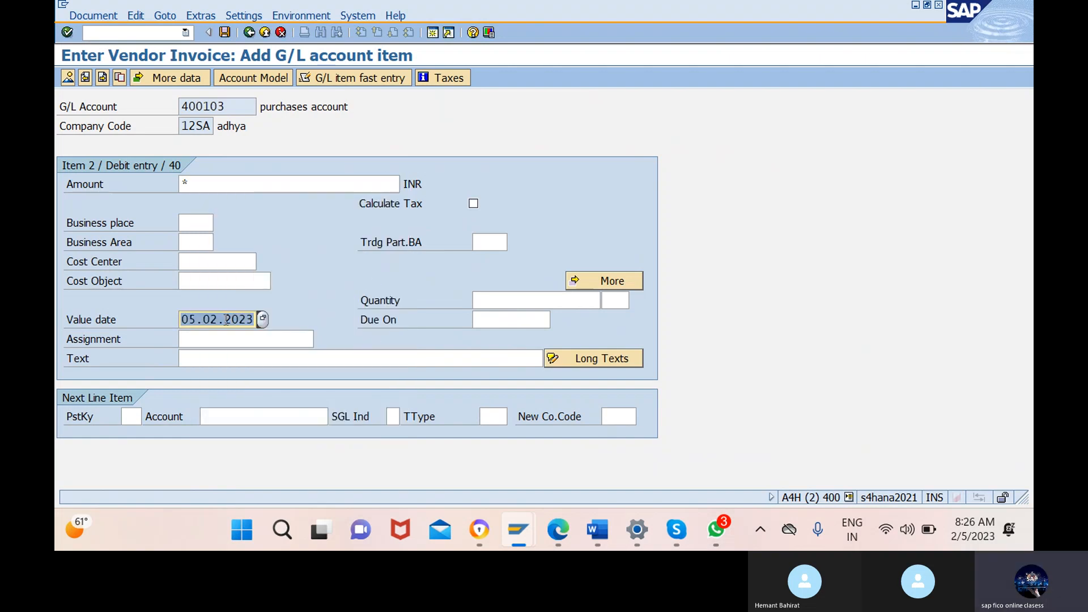
Assign business area 12SA to the purchases item and enter "+" as its text.
click(204, 242)
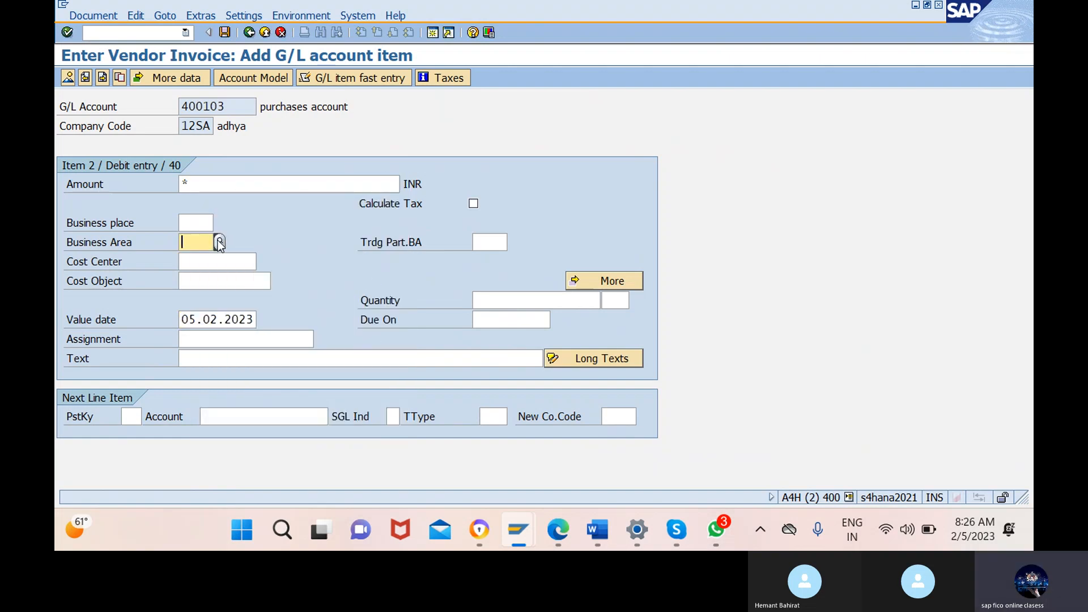
text(12sa)
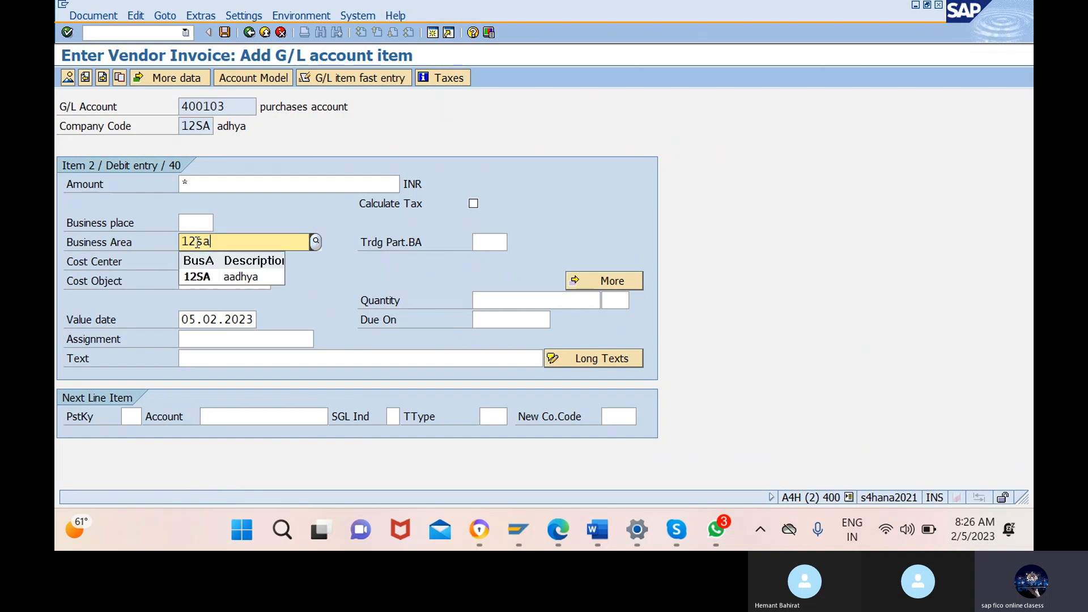
click(222, 282)
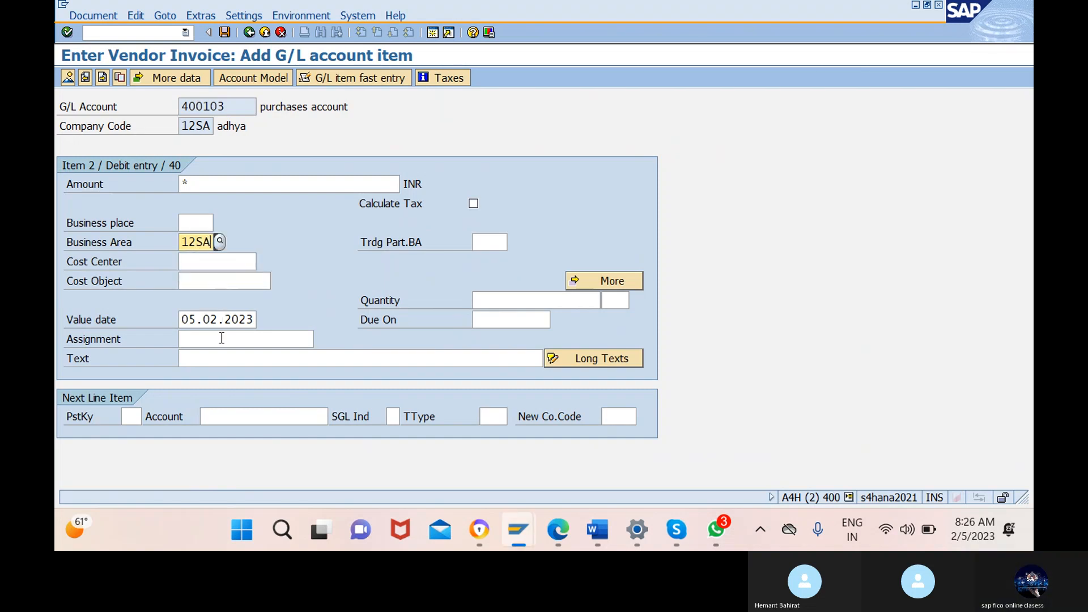
click(213, 358)
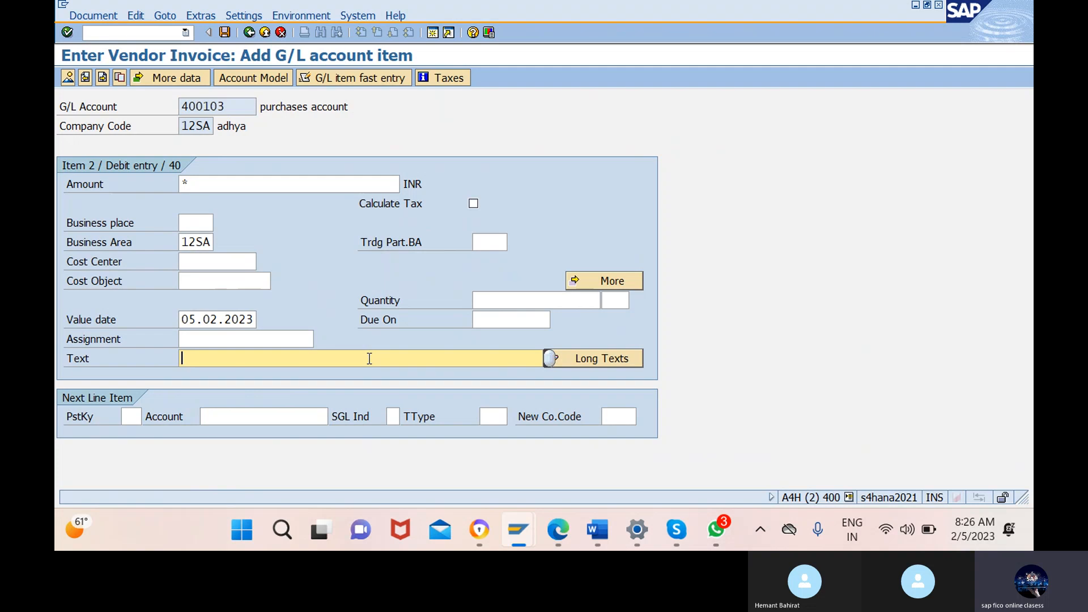
text(+)
Simulate the vendor invoice document and post it.
click(103, 18)
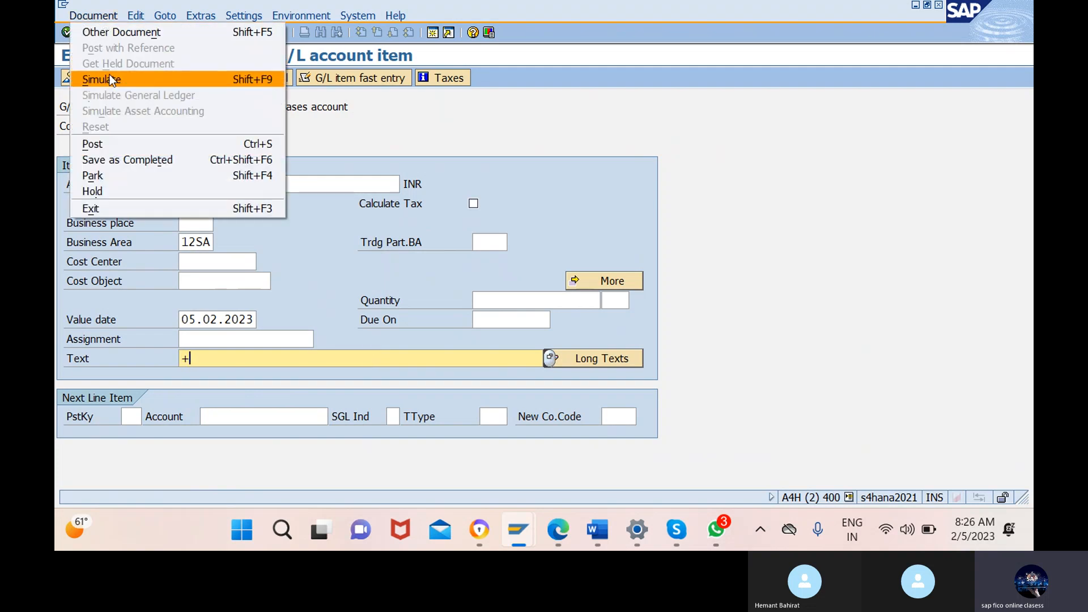
click(110, 80)
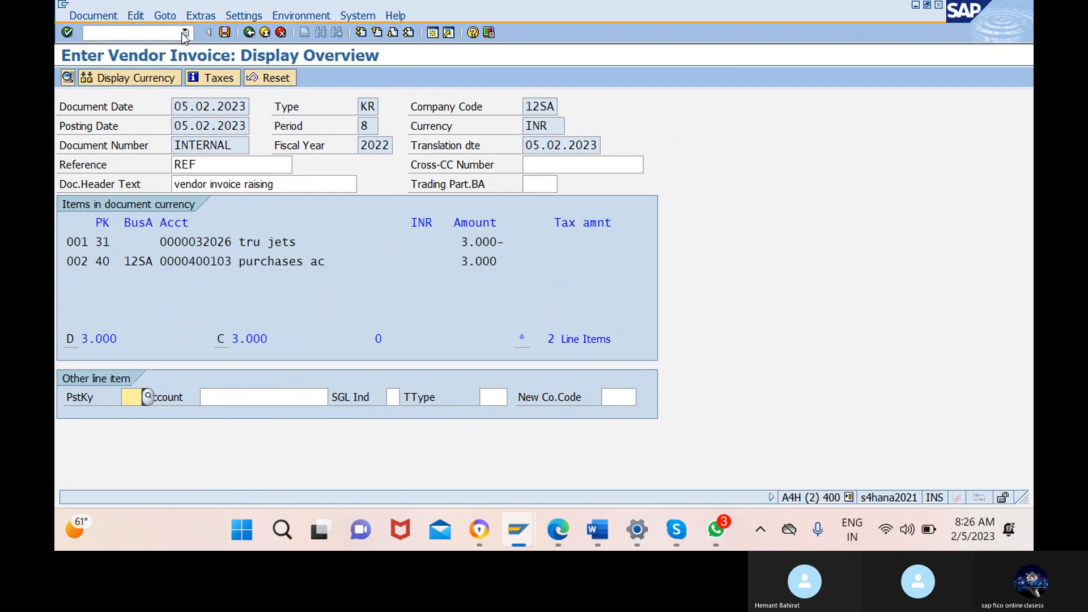
click(226, 33)
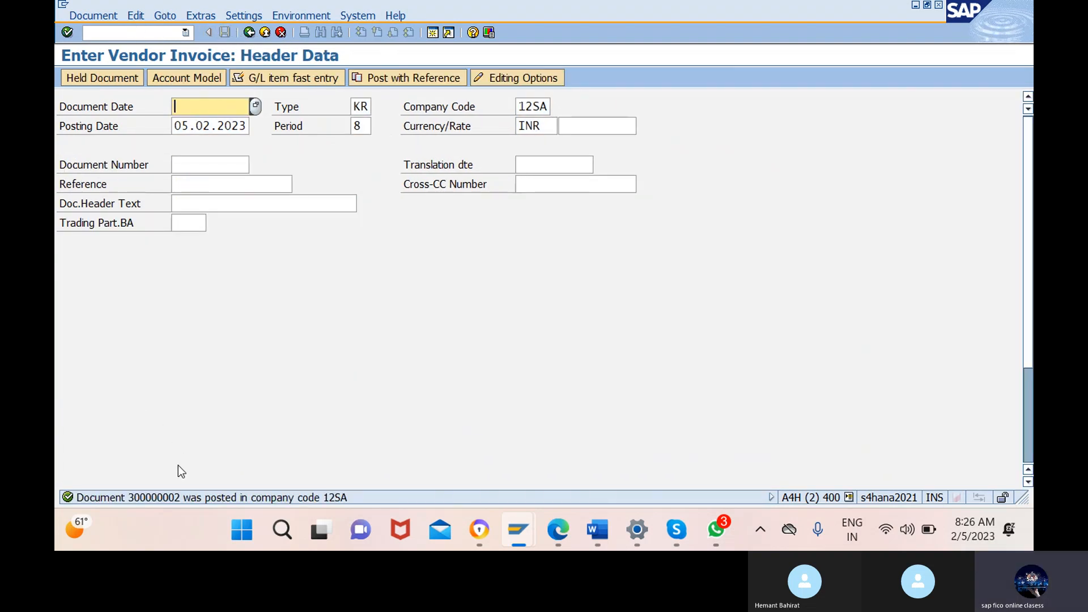
Switch to Document2 in Word and review the unit testing notes for advance clearing and advance posting, highlighting both lines.
mouse_move(597, 530)
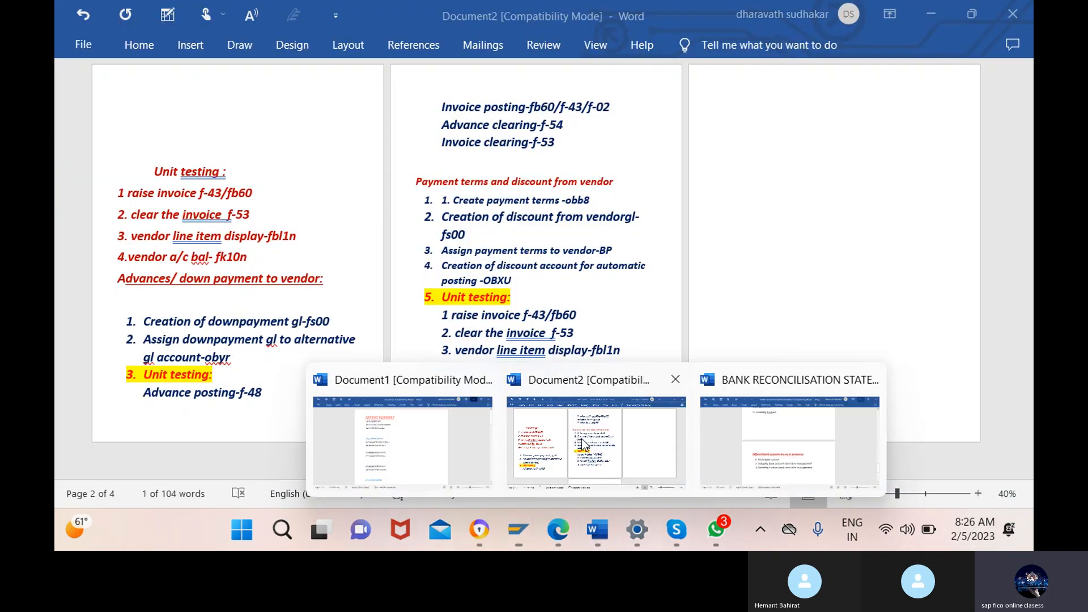
click(584, 444)
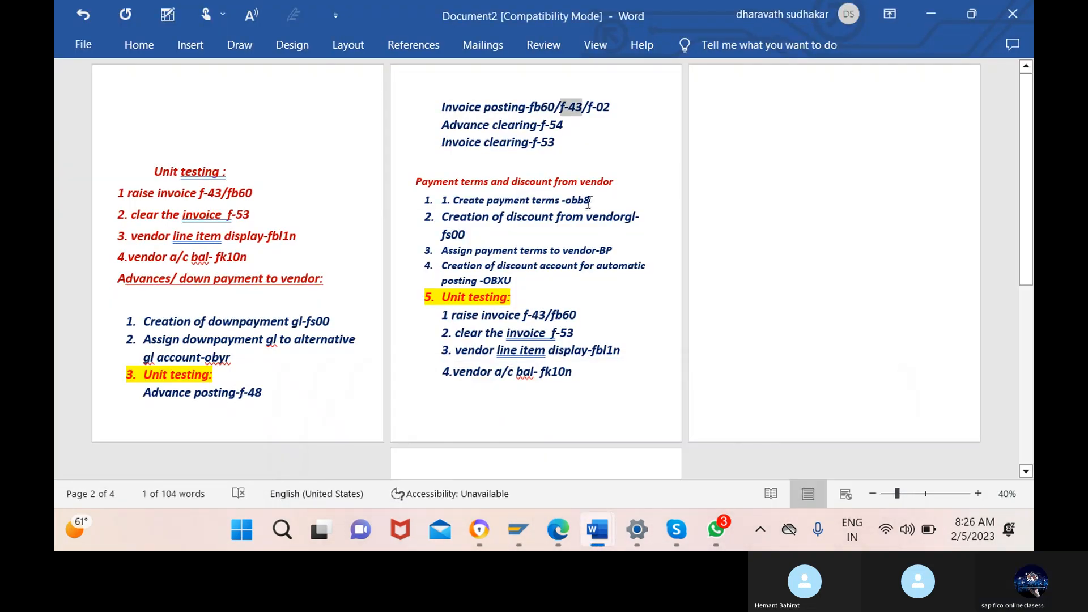
drag(442, 131, 562, 131)
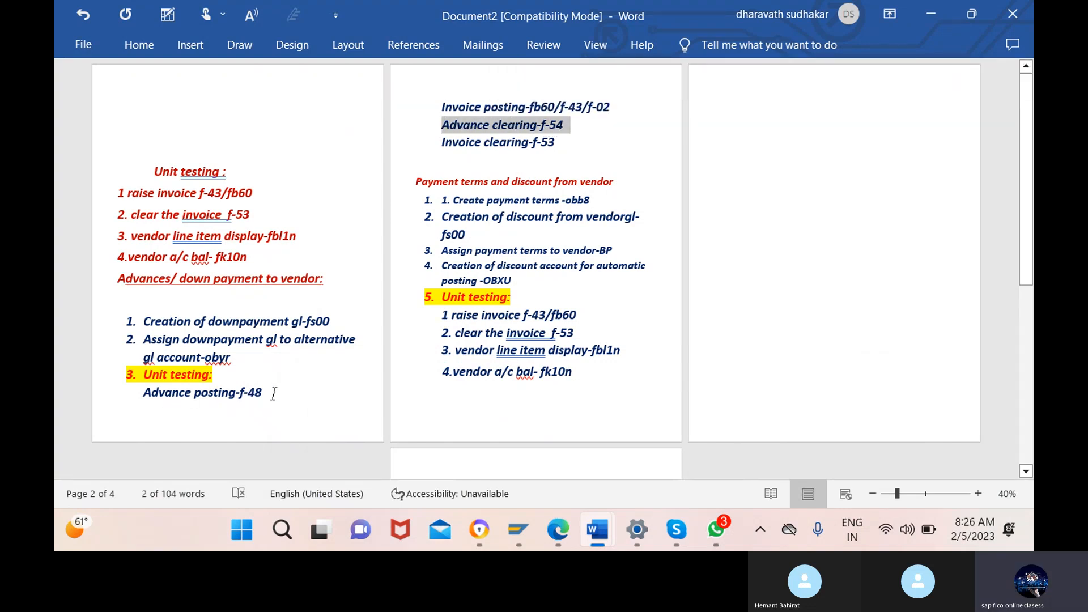
drag(270, 392, 169, 395)
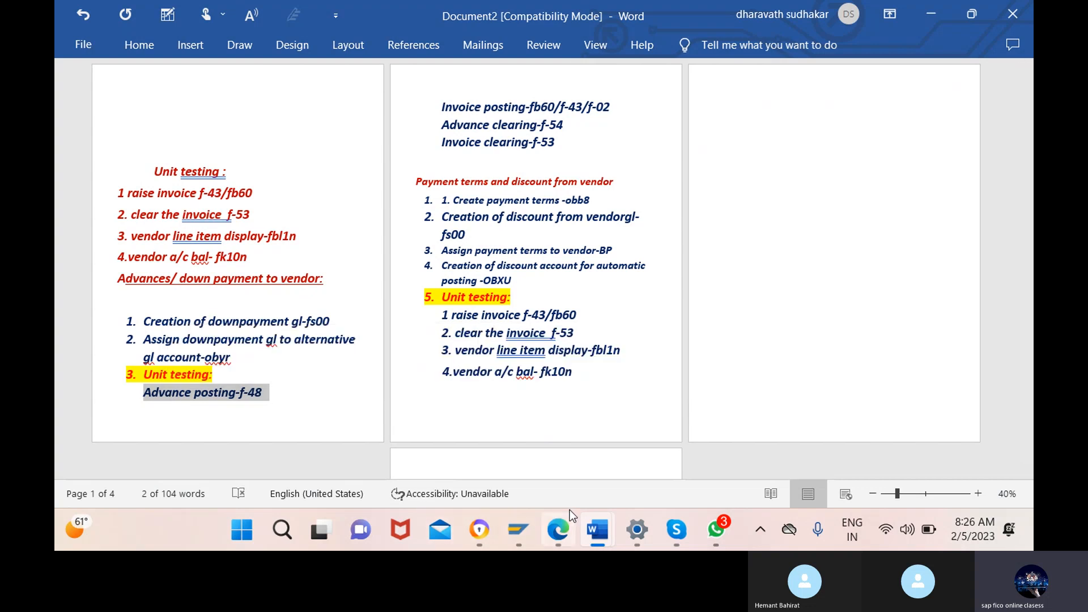
Switch back to the SAP vendor invoice window and start transaction /nf-54 for clearing the vendor down payment.
mouse_move(521, 526)
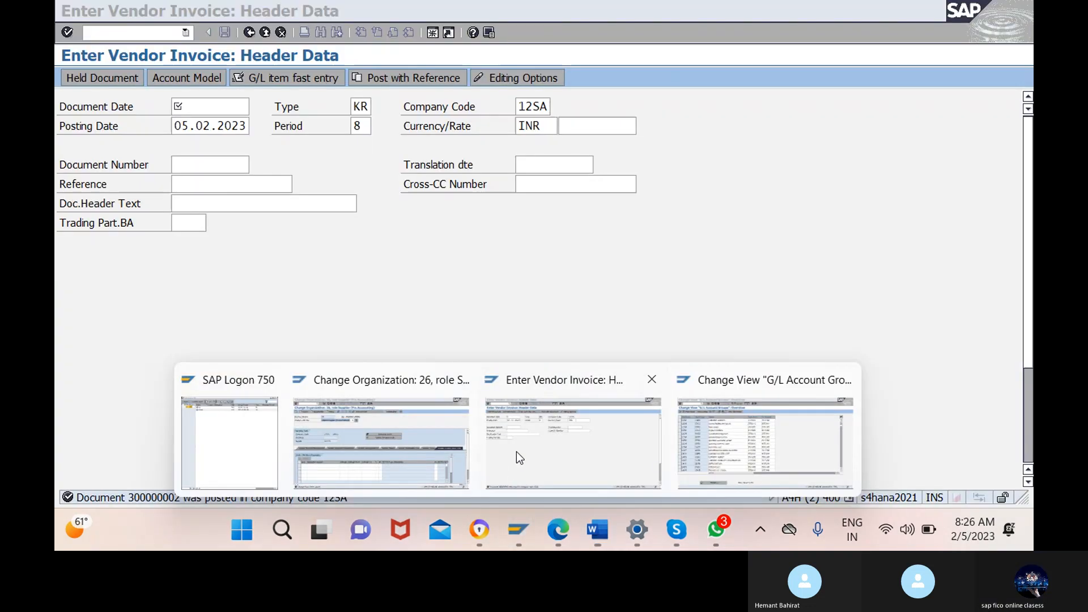
click(516, 451)
click(126, 32)
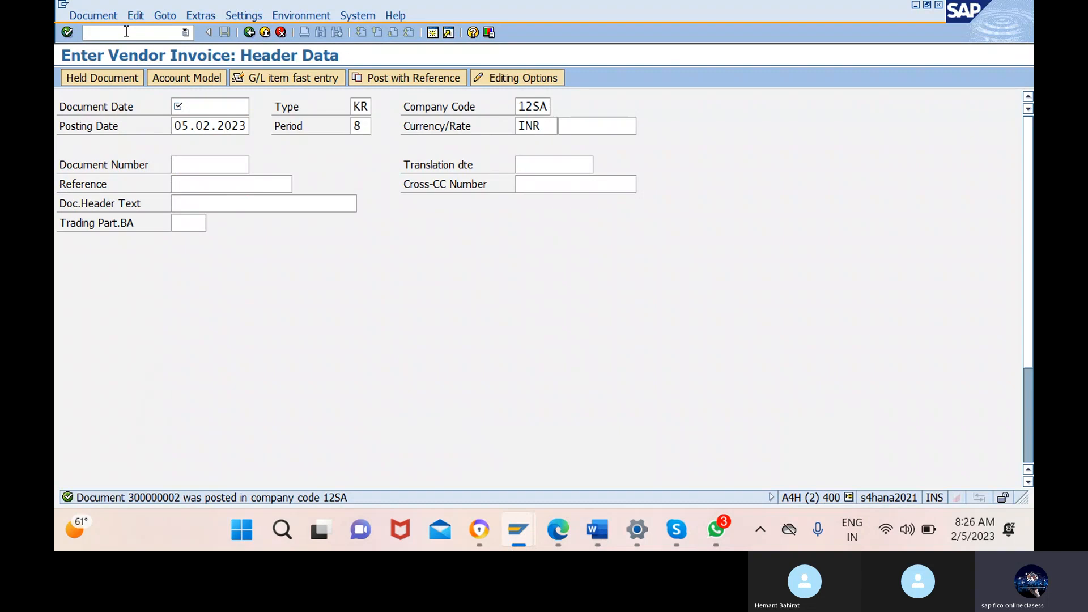
text(/nf-54)
key(Return)
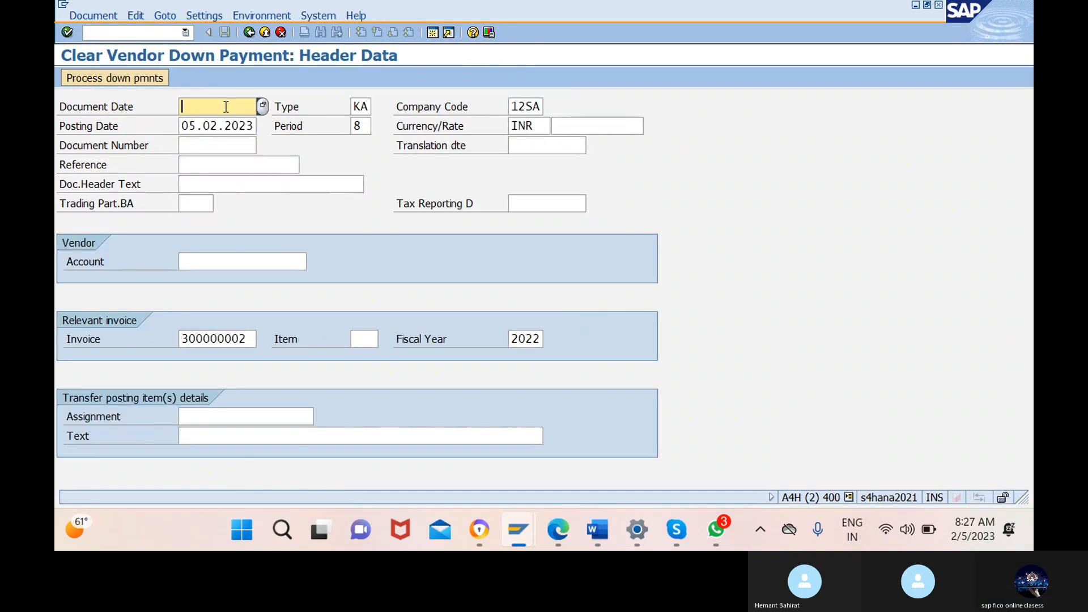
Set the document date of the vendor down payment clearing to 05.02.2023 and the reference to "ref".
click(259, 108)
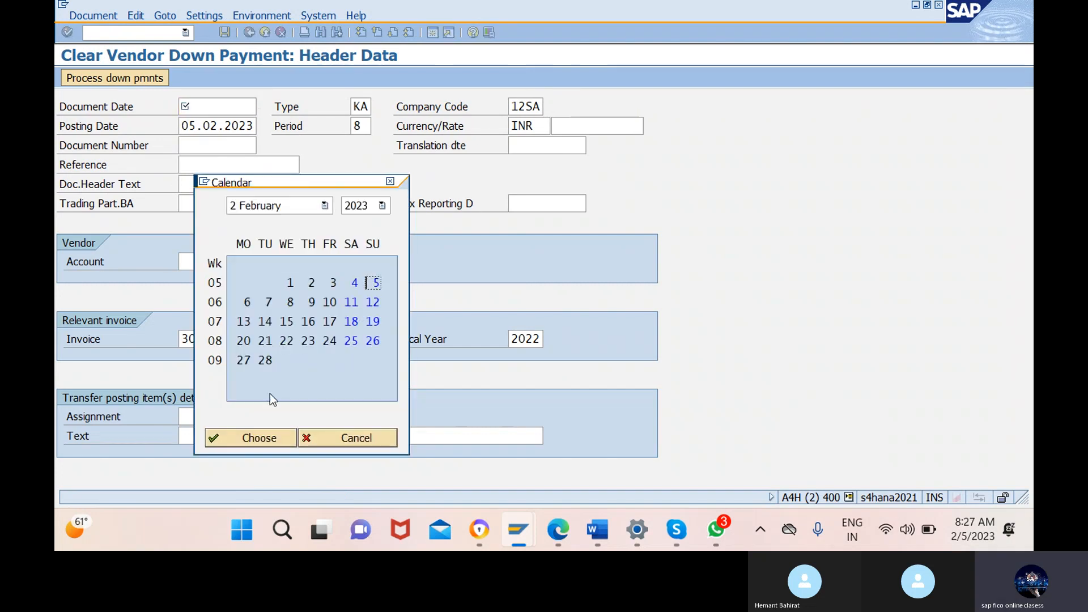
click(250, 437)
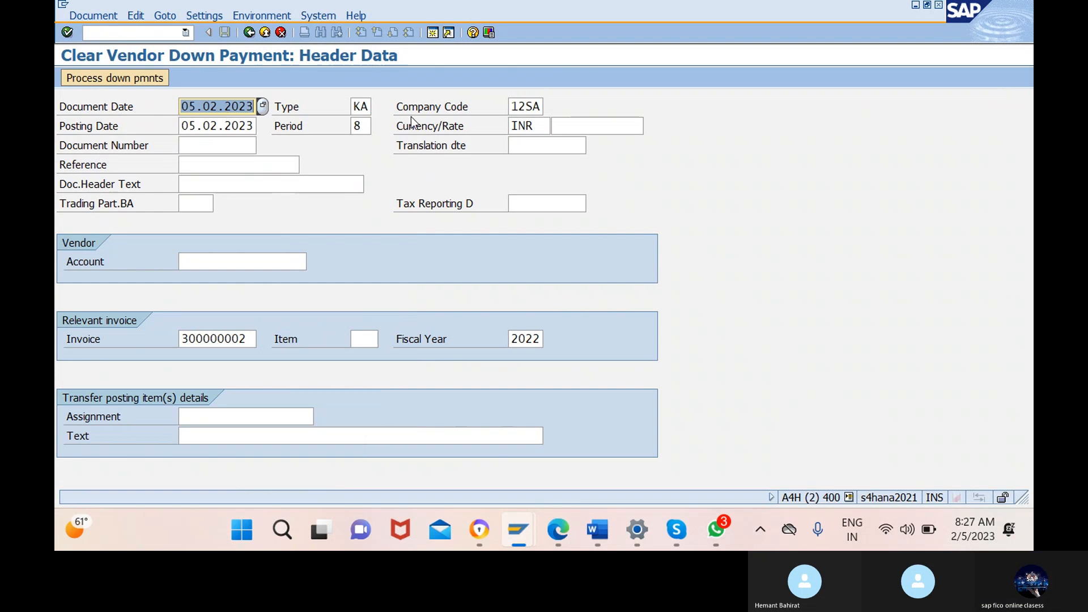
click(240, 165)
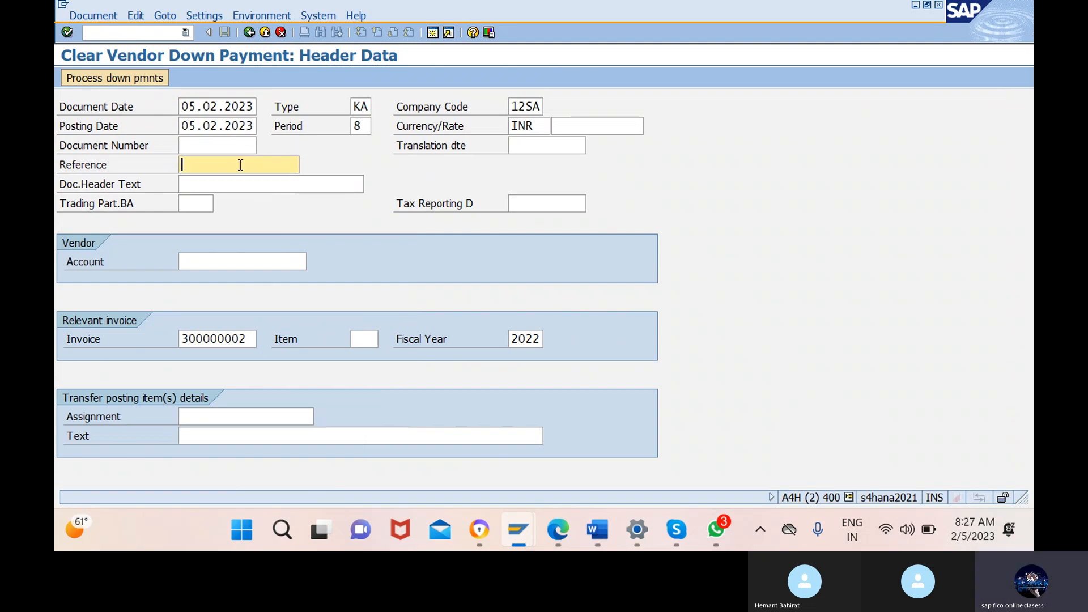
text(ref)
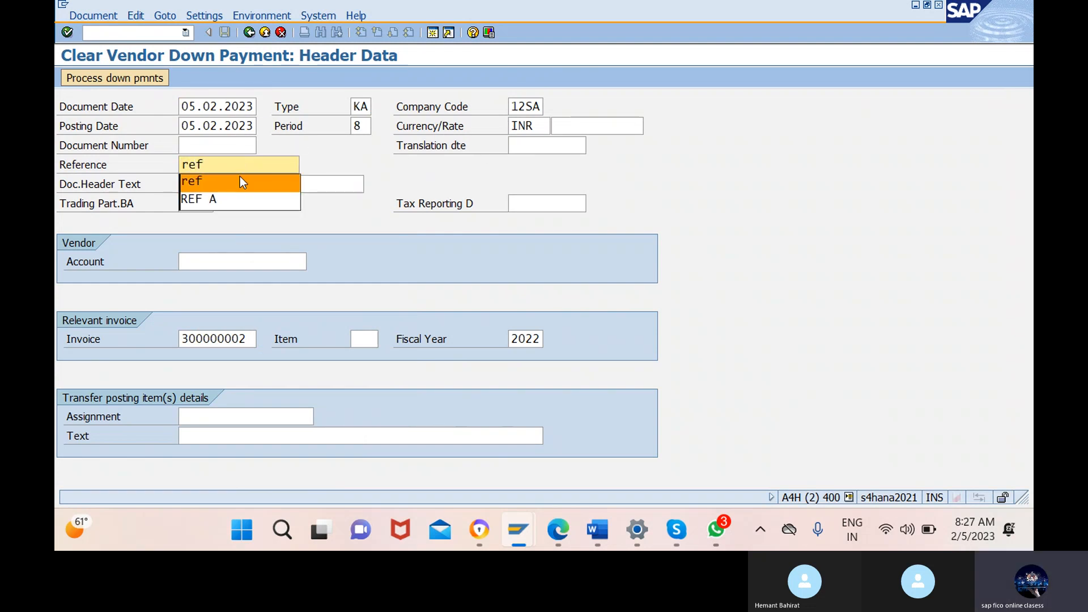
click(239, 182)
key(Tab)
Enter "advance to vendor clearin" as the document header text and leave the trading partner business area empty.
text(ad)
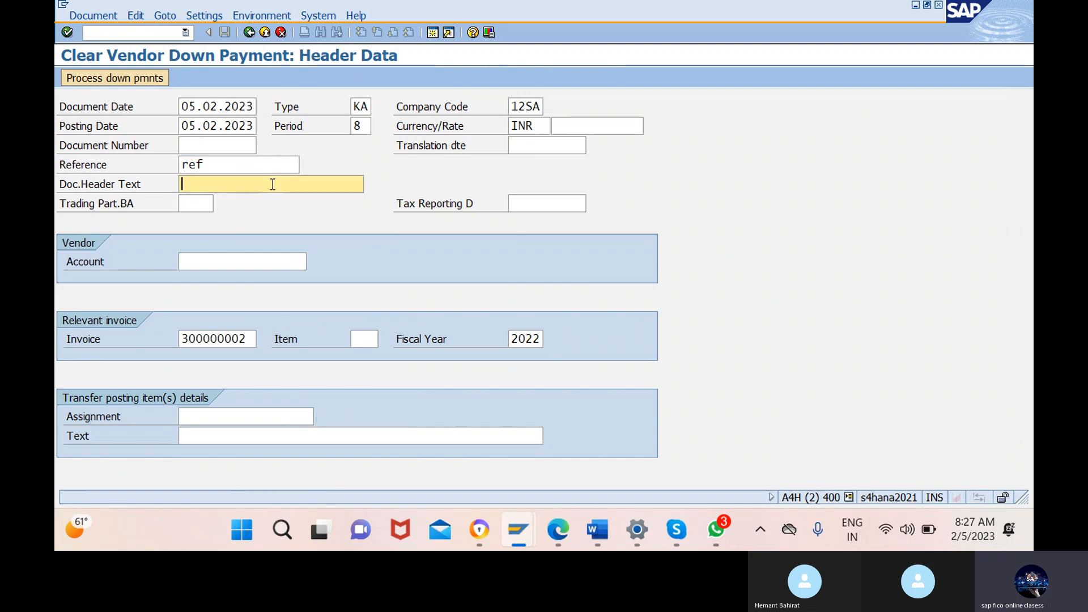
text(va)
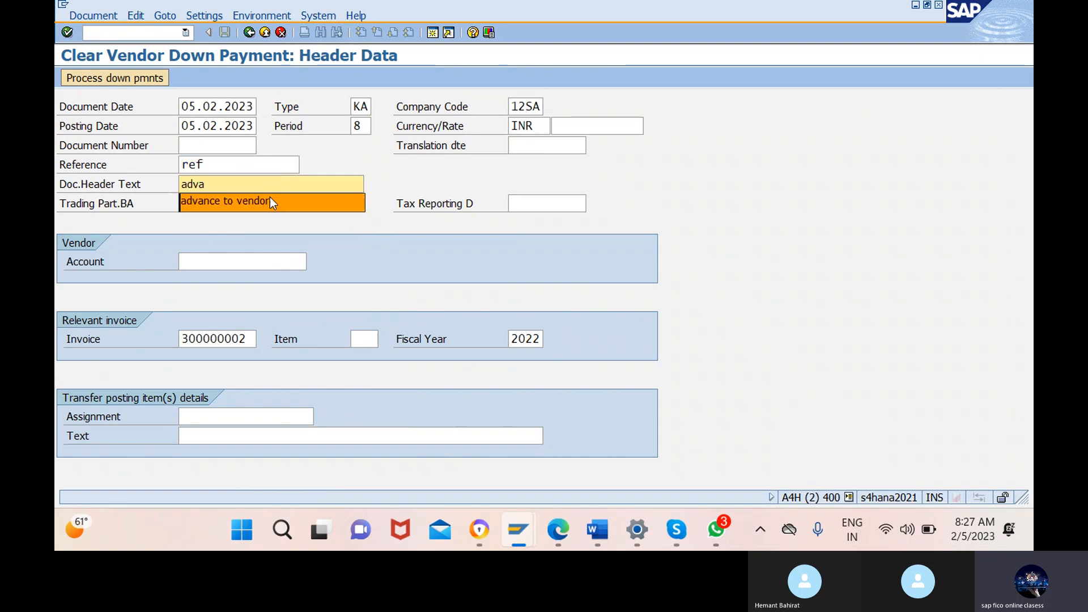
click(270, 199)
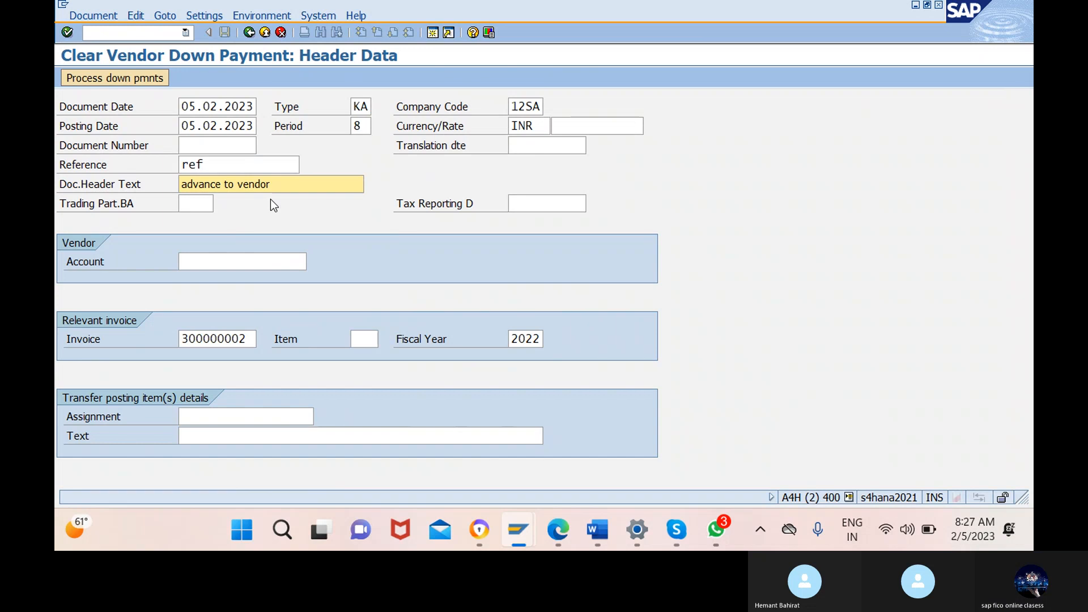
text(clearin)
key(Tab)
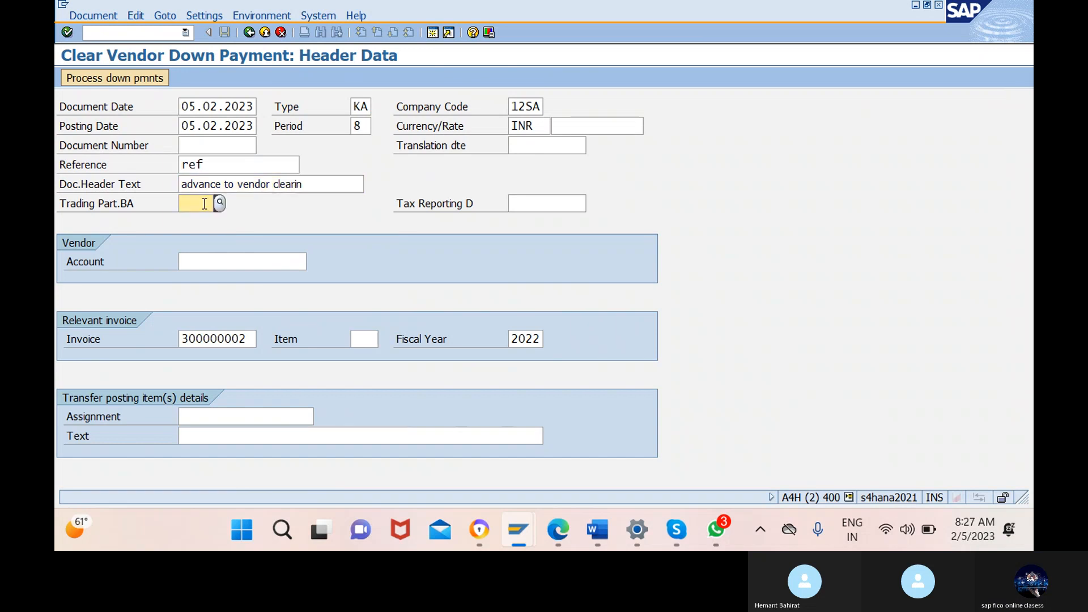
text(g)
key(BackSpace)
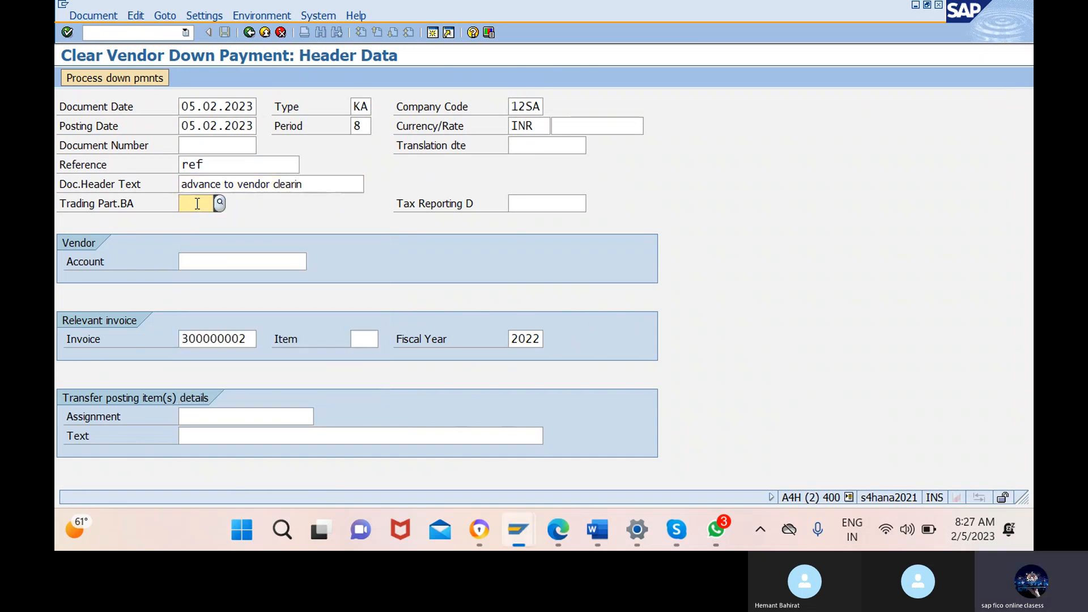
Look up the suppliers of company code 12SA and choose TRU JETS as the vendor account.
click(247, 263)
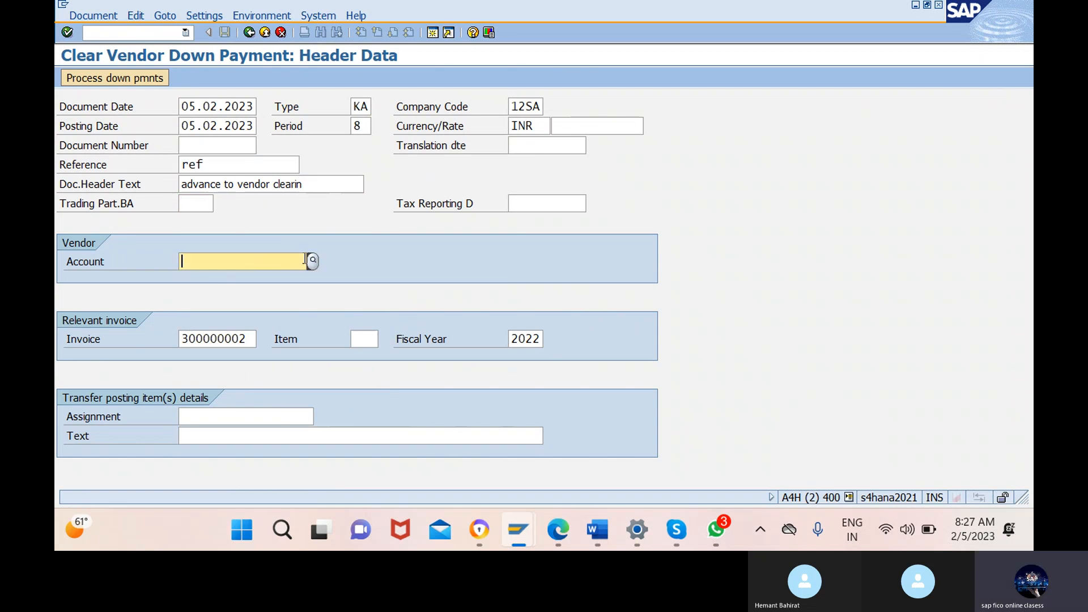
click(310, 260)
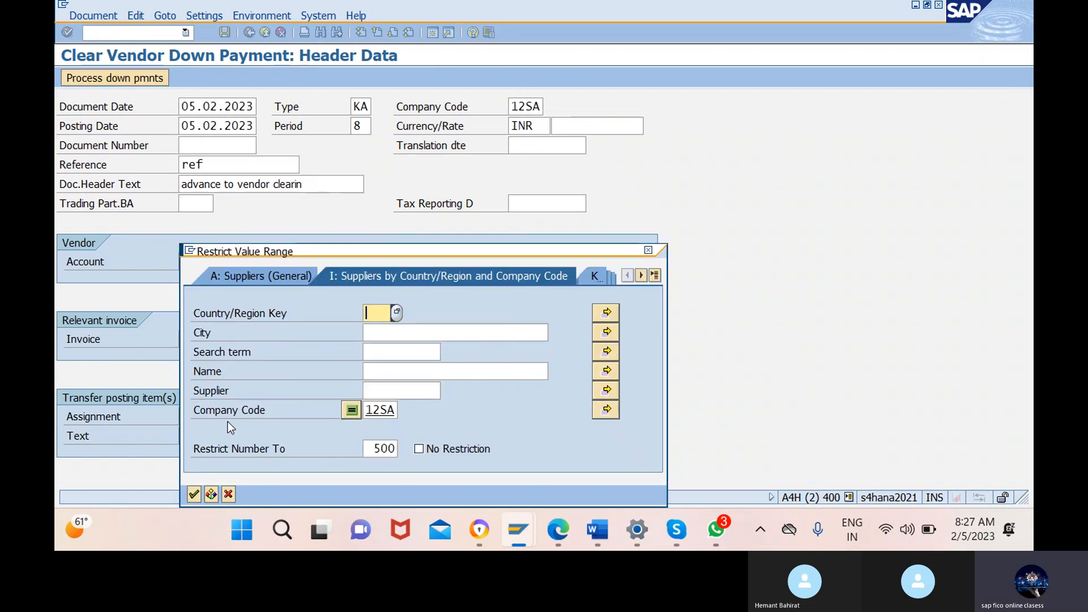
click(194, 494)
click(236, 382)
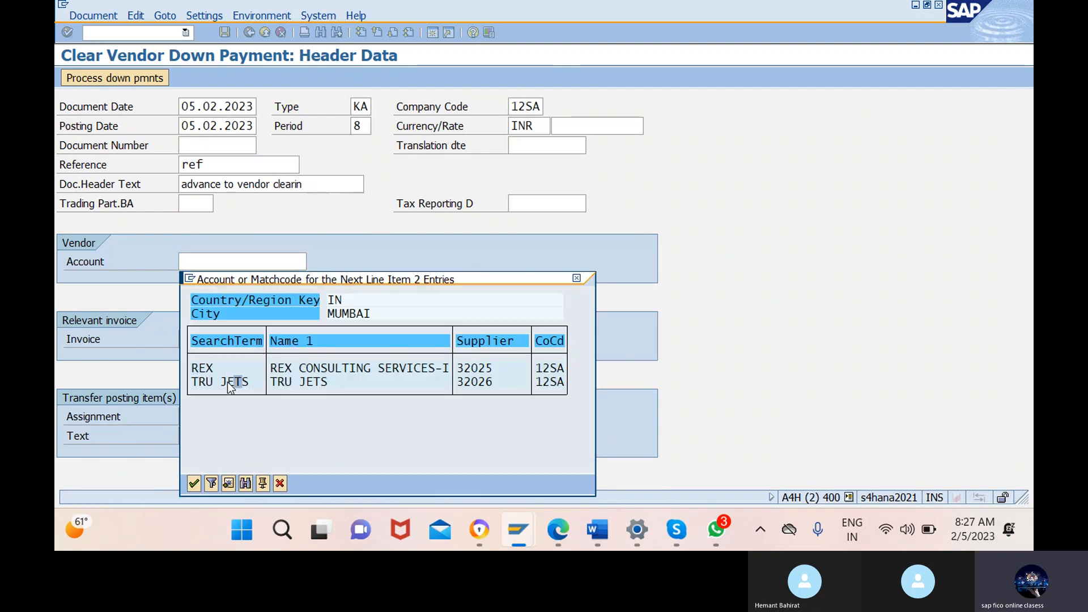
click(194, 484)
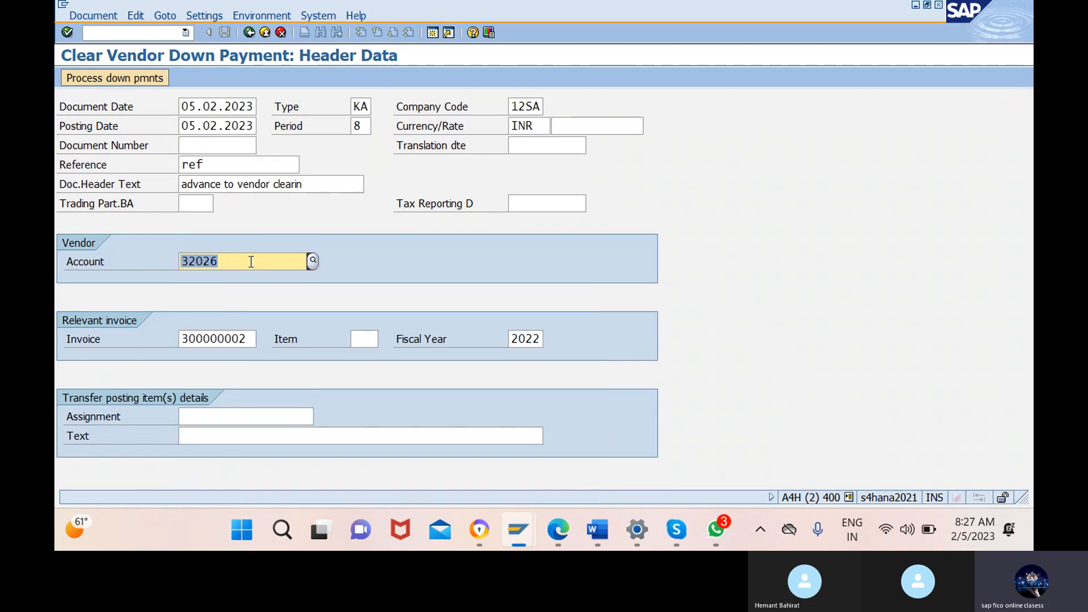
Process the vendor's down payments, select the 1.000 INR down payment item, and try to post the clearing.
click(115, 79)
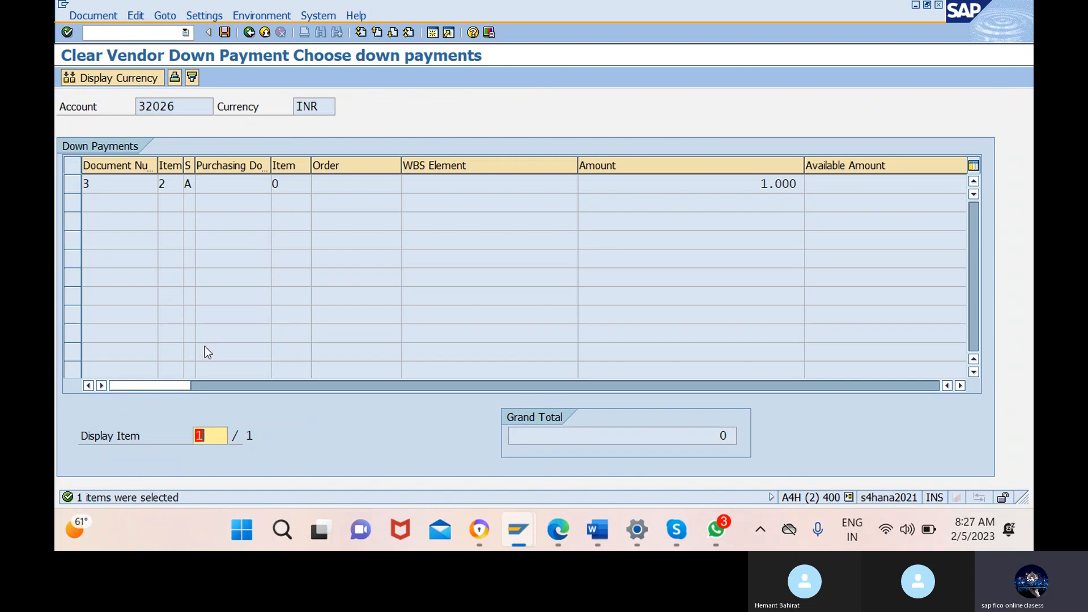
click(225, 33)
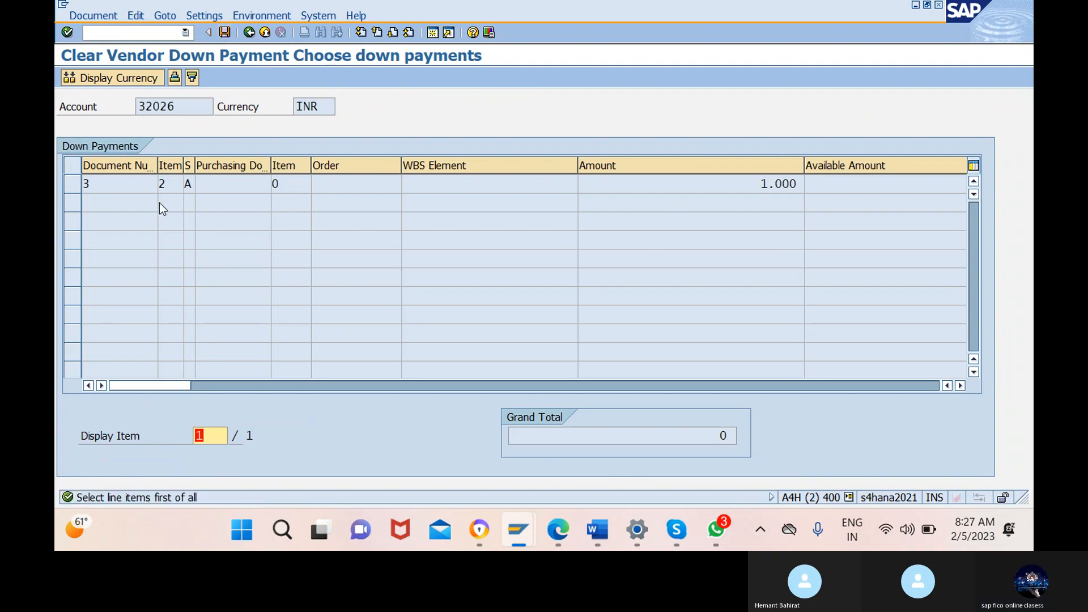
click(122, 184)
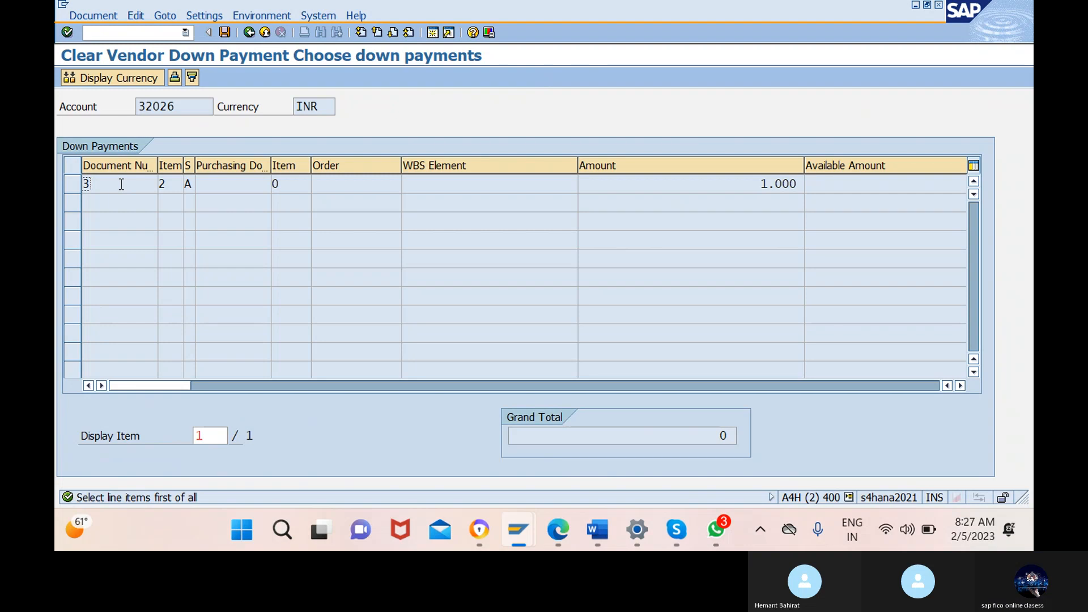
double_click(122, 187)
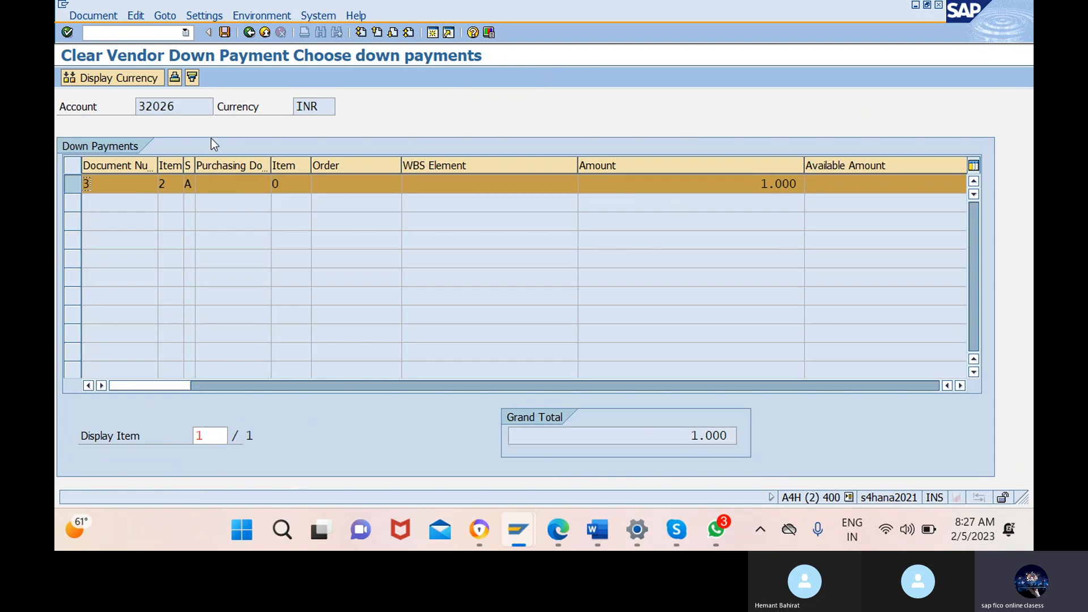
click(225, 32)
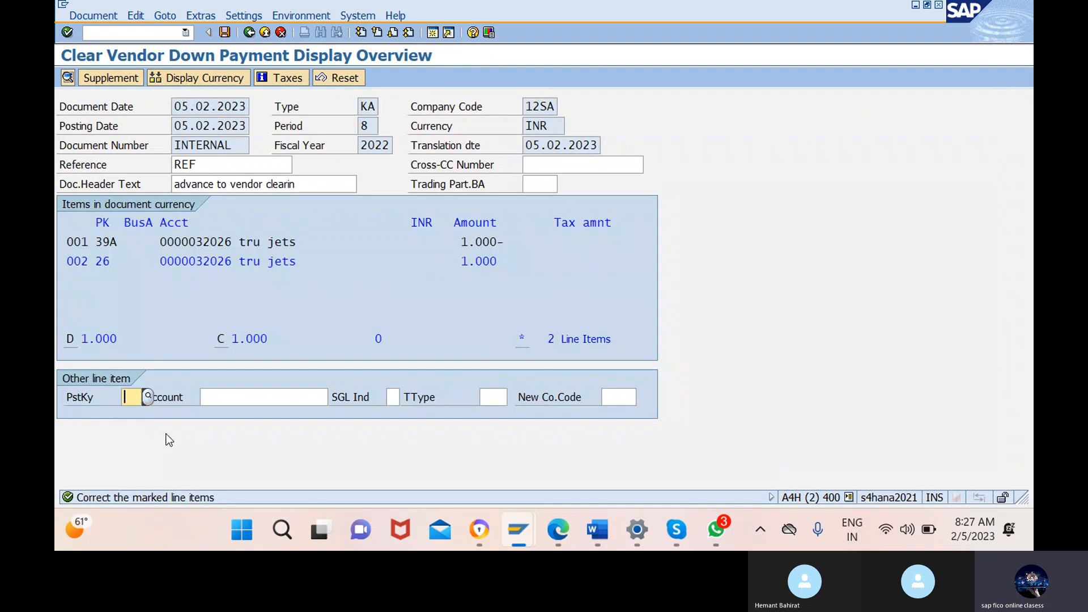
Enter "advance to vendor clearing" as the text of the marked posting key 26 vendor item and post the clearing document.
click(351, 262)
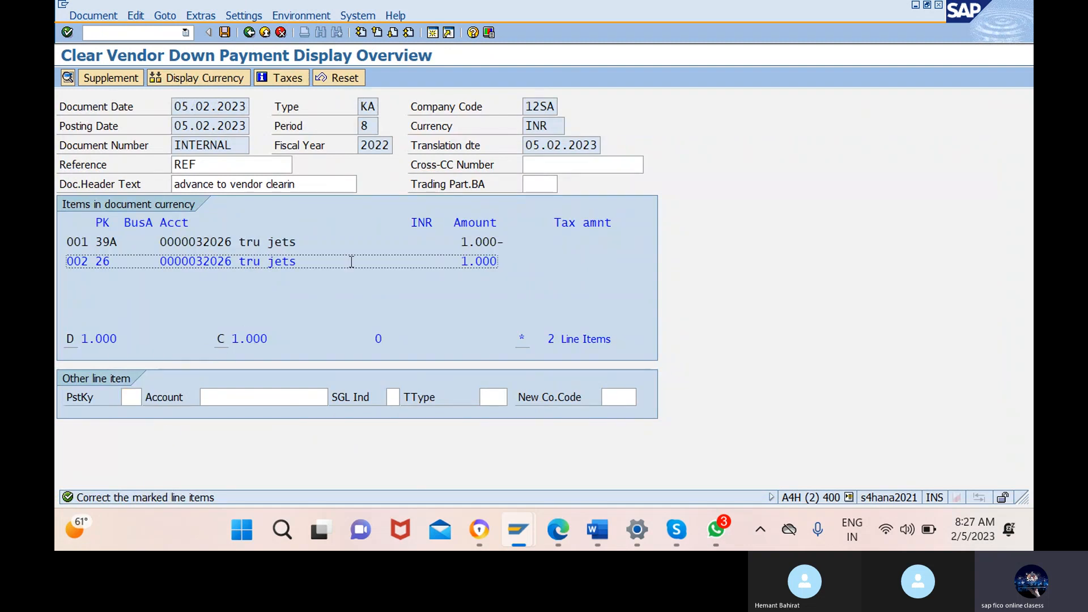
double_click(352, 261)
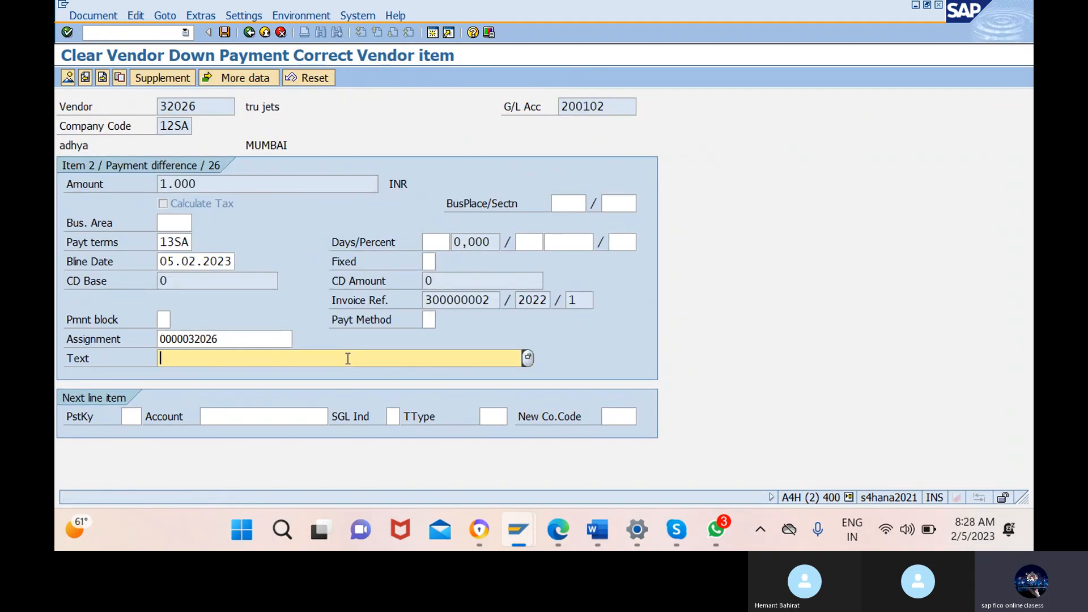
text(V)
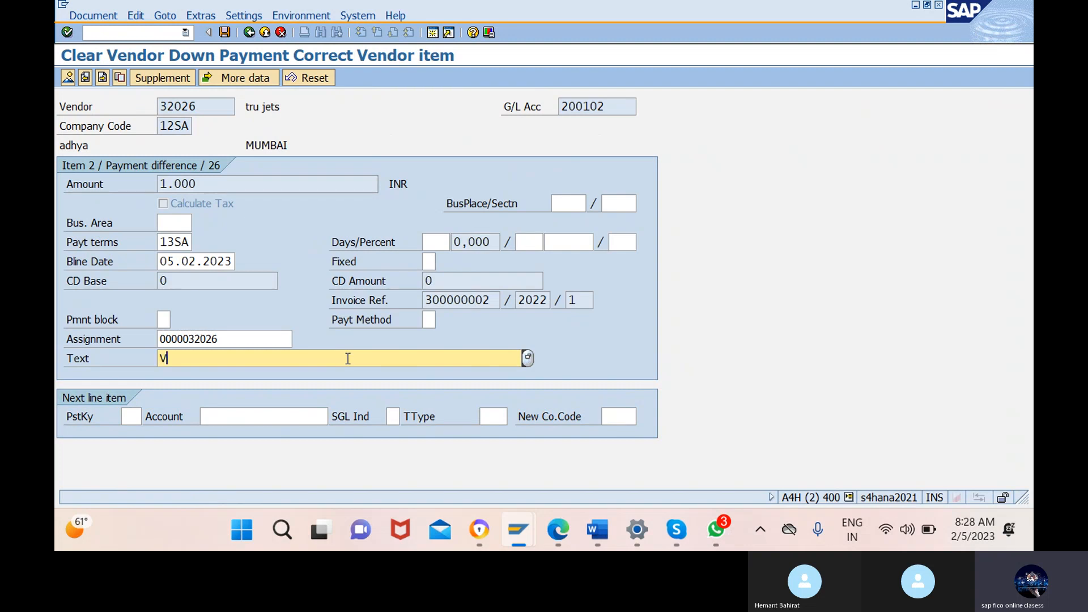
key(BackSpace)
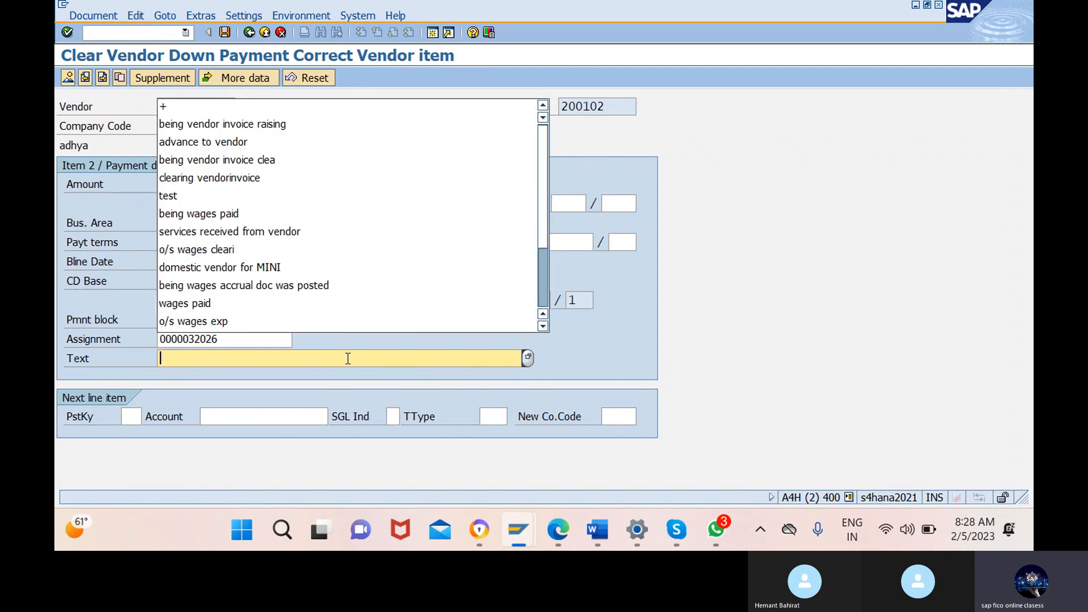
text(adva)
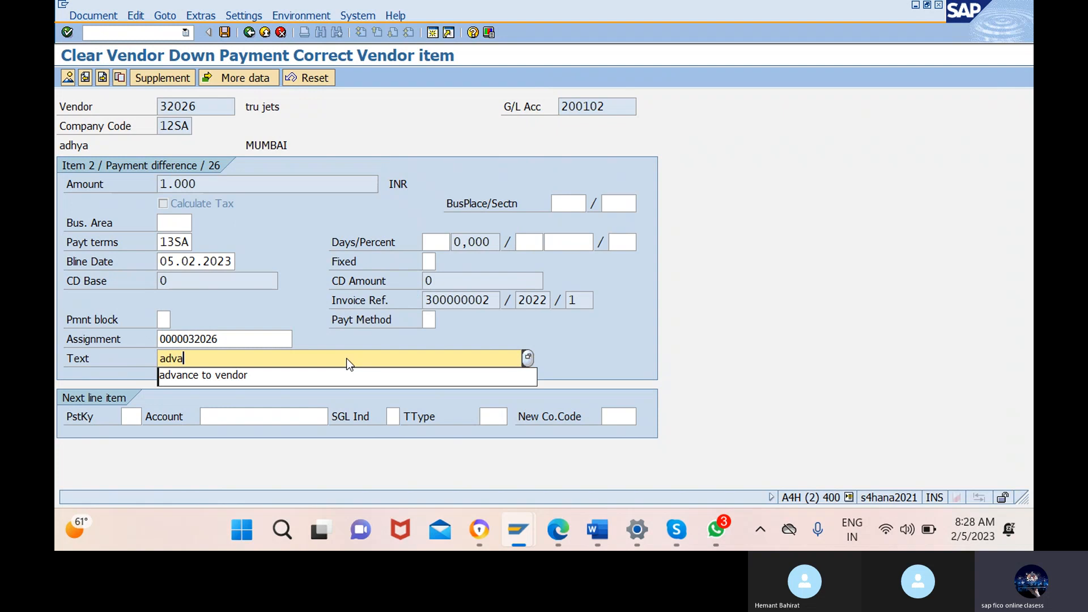
text(nce to )
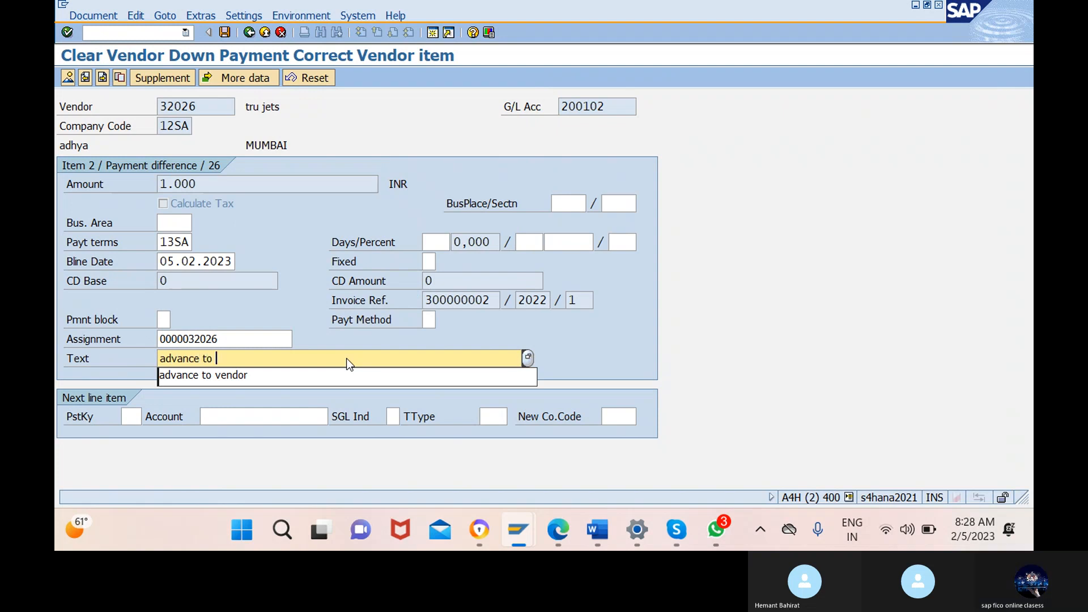
text(vendor )
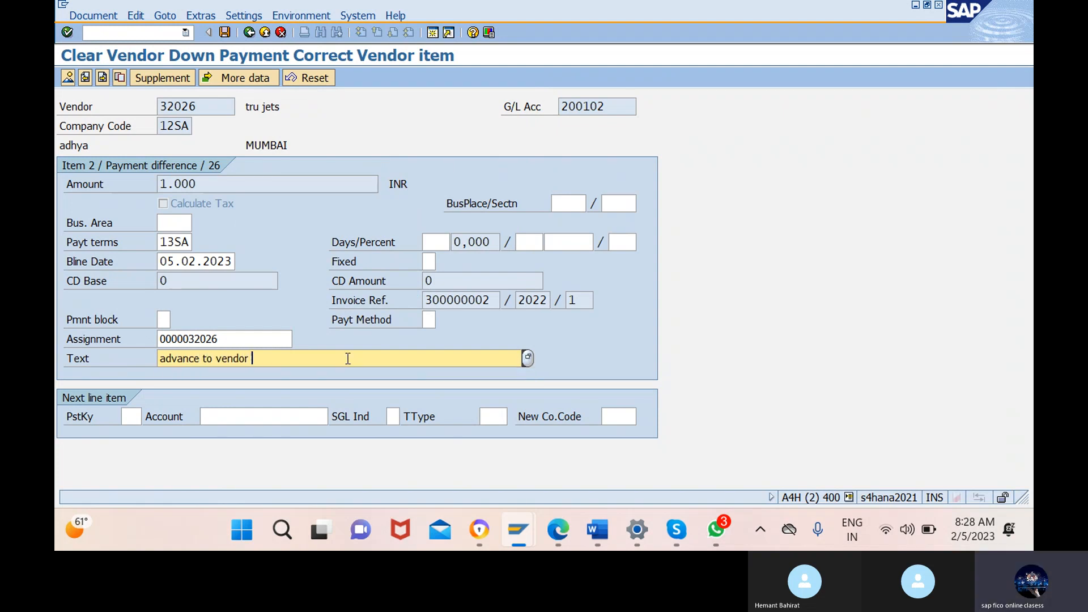
text(clearing)
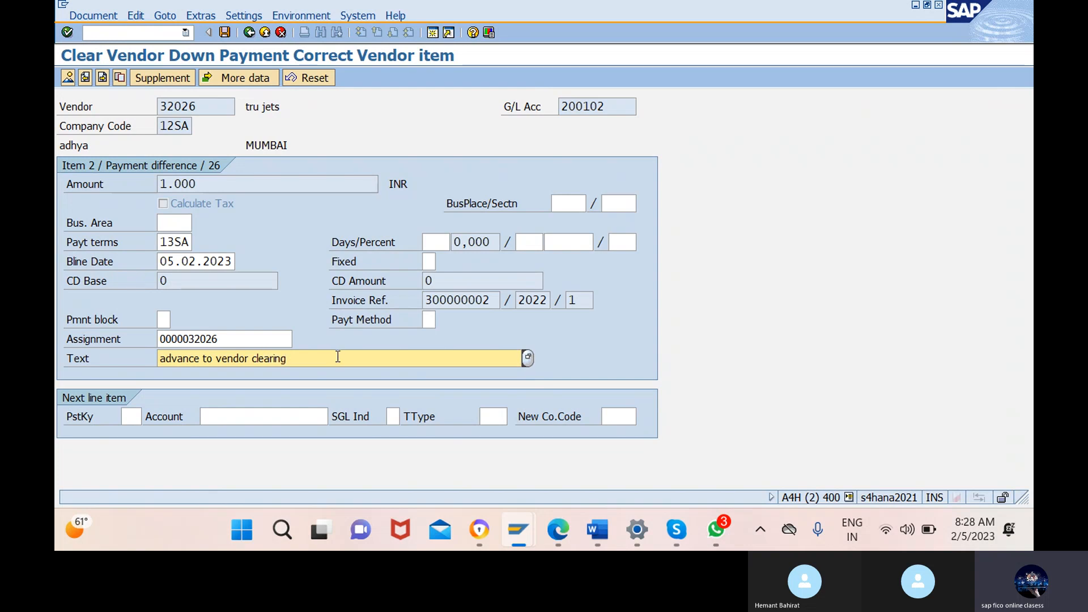
key(Return)
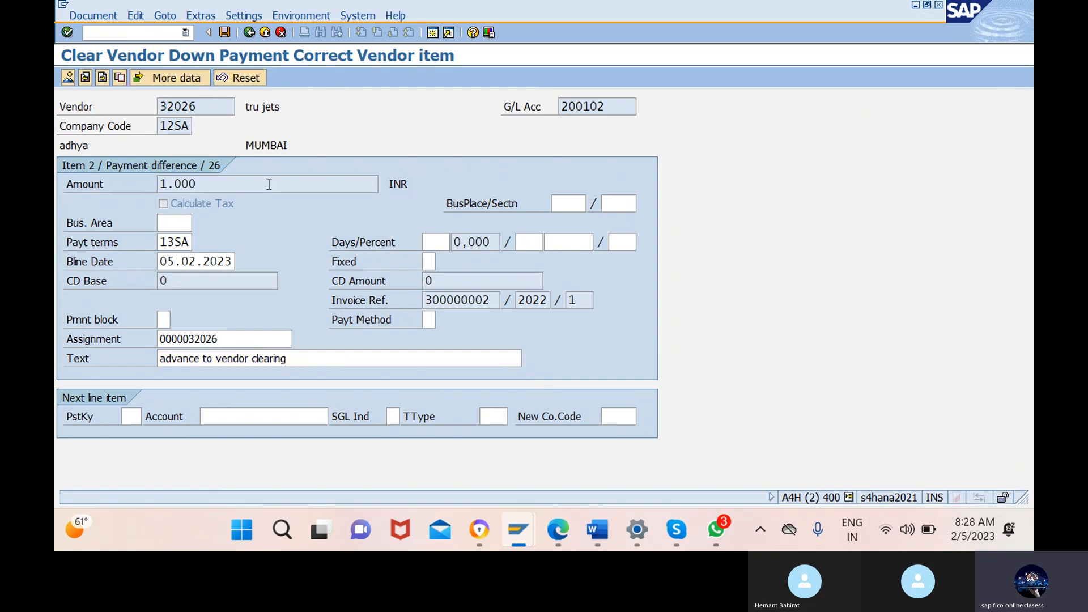
click(223, 33)
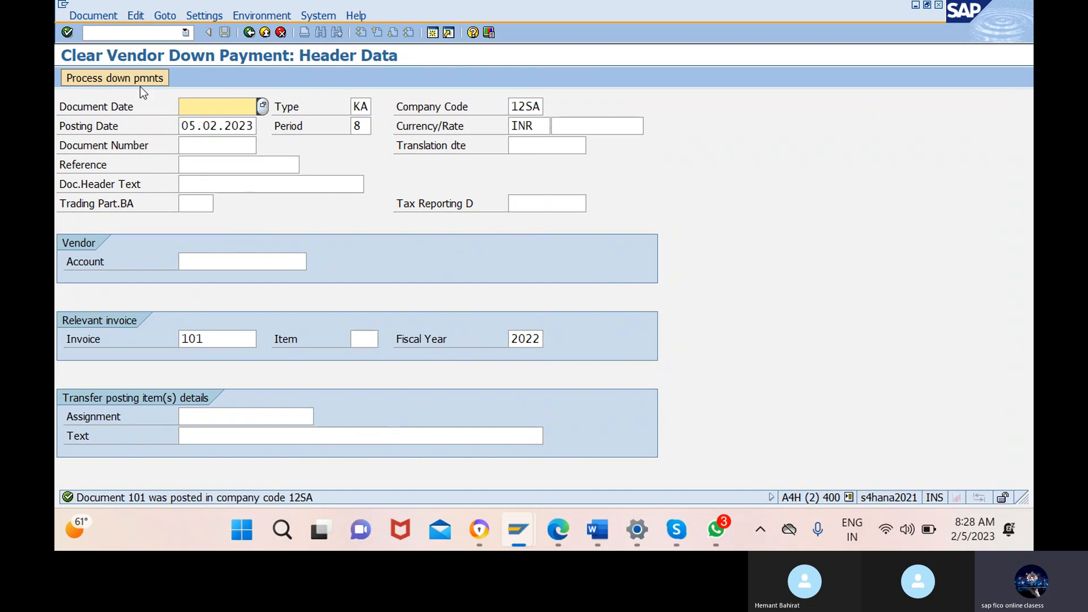
Leave down payment clearing and start the transaction for posting outgoing payments.
click(142, 32)
text(/)
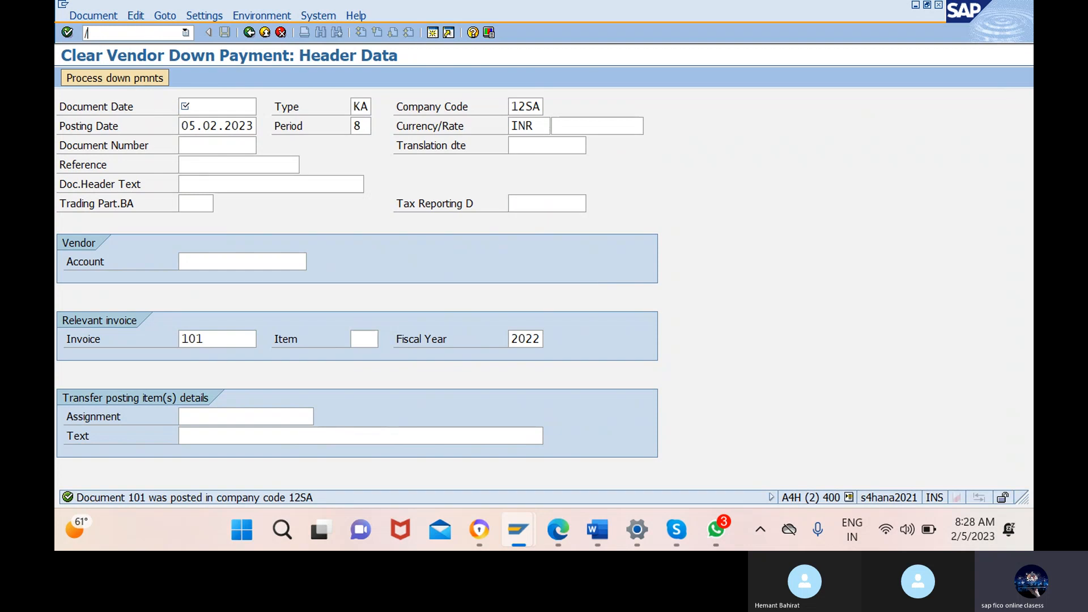
text(nfb)
key(Return)
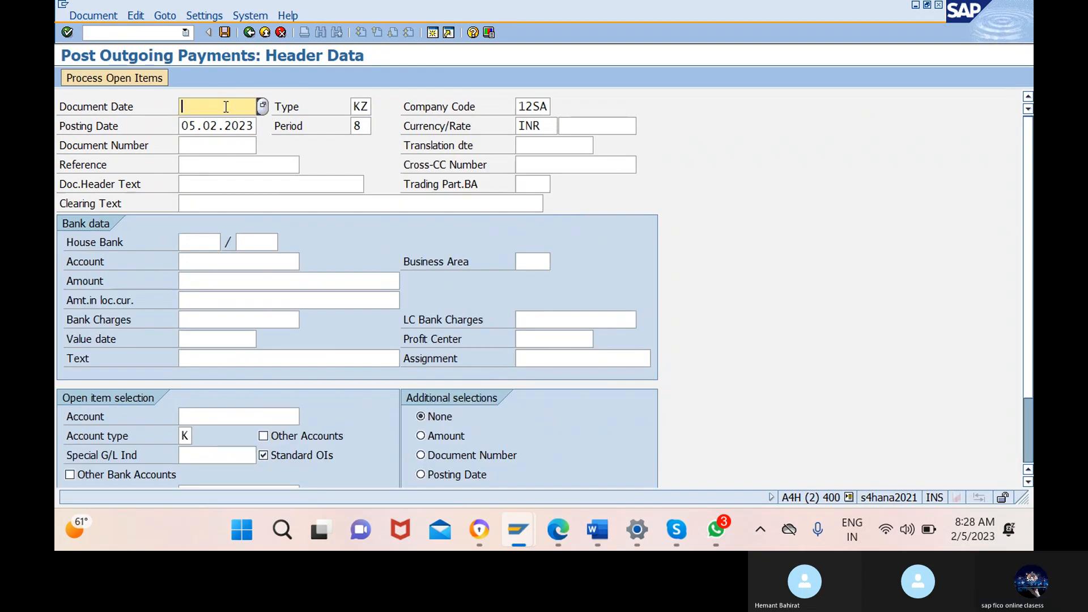
Set the document date to 05.02.2023 and enter "invoice clearing to vendo" as the document header text.
click(262, 110)
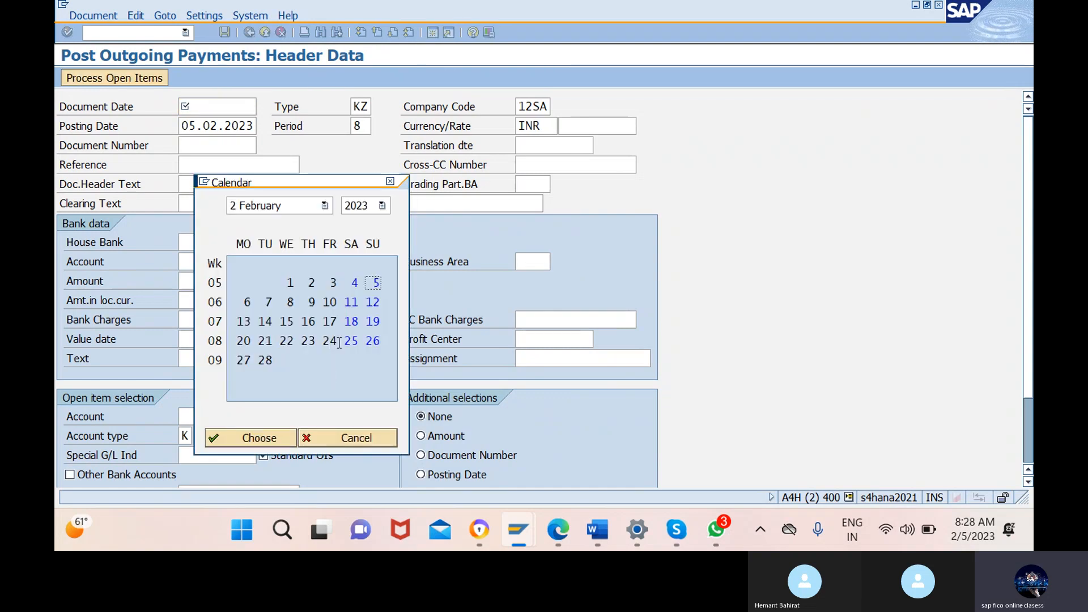
click(256, 438)
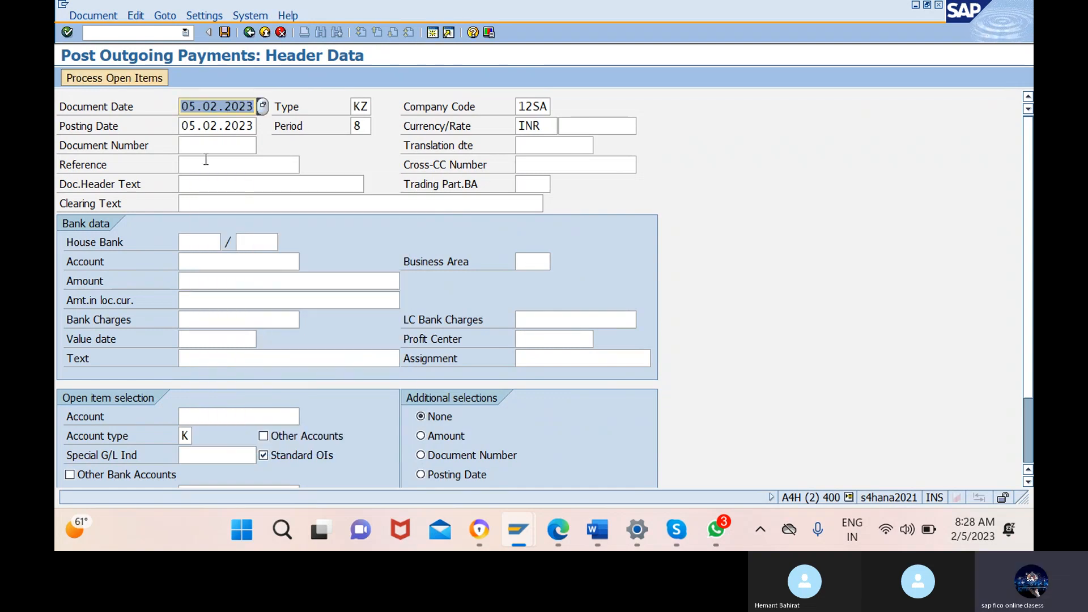
click(208, 184)
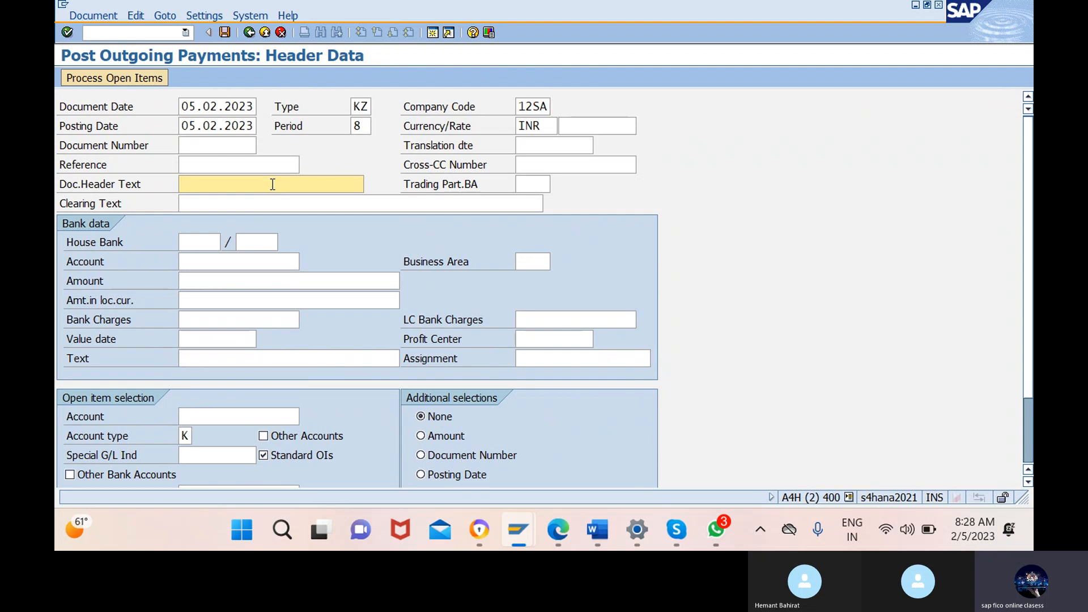
text(invoice c)
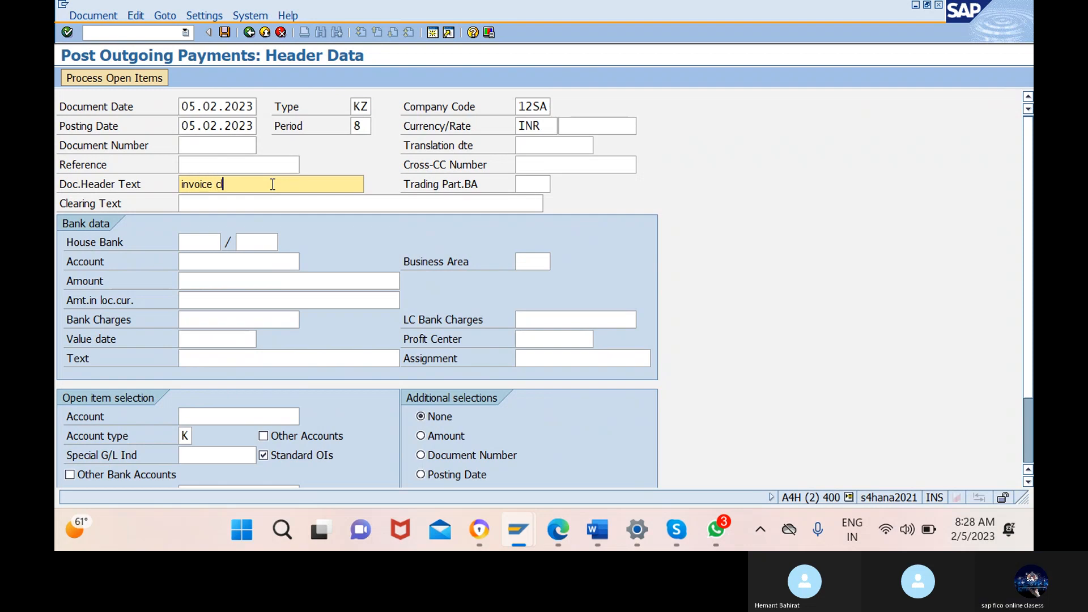
text(learing)
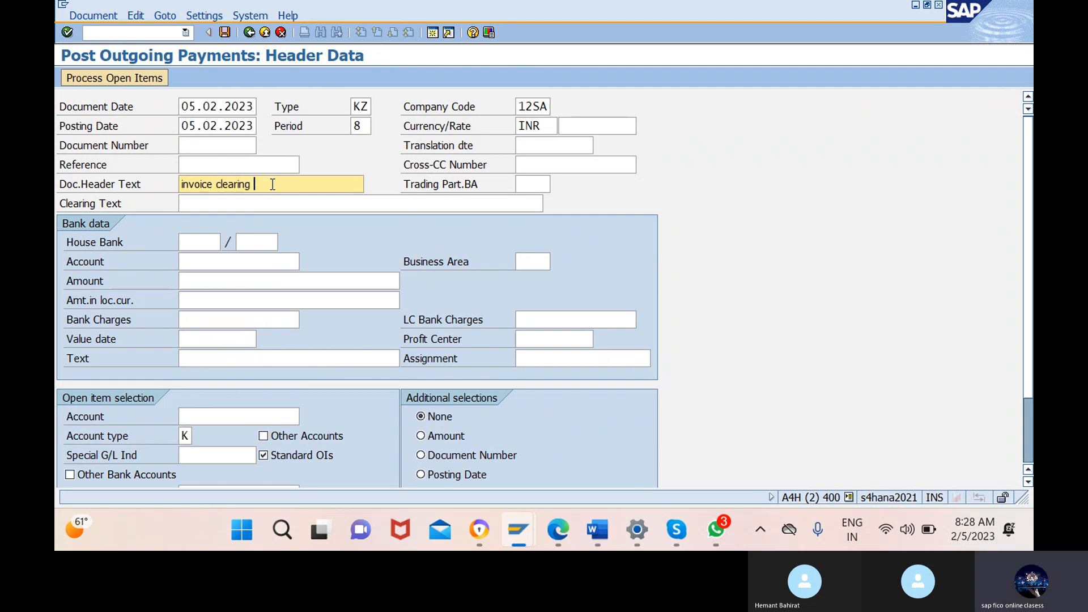
text( to vendo)
click(533, 184)
text(r)
key(BackSpace)
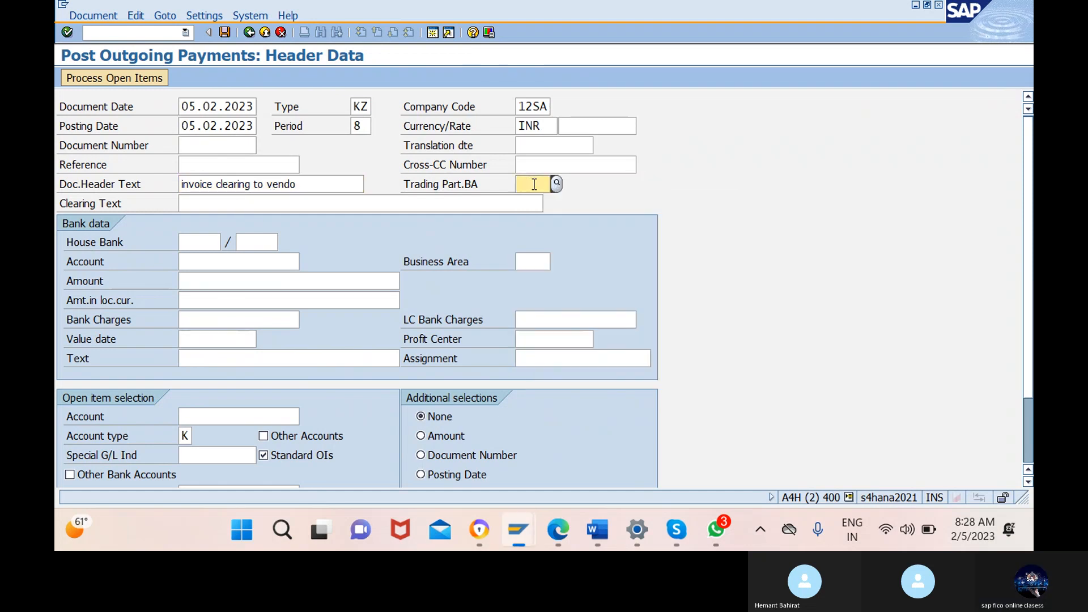
Look up the G/L accounts of chart of accounts 12SA and choose "sbi bank acc" as the bank account.
click(248, 261)
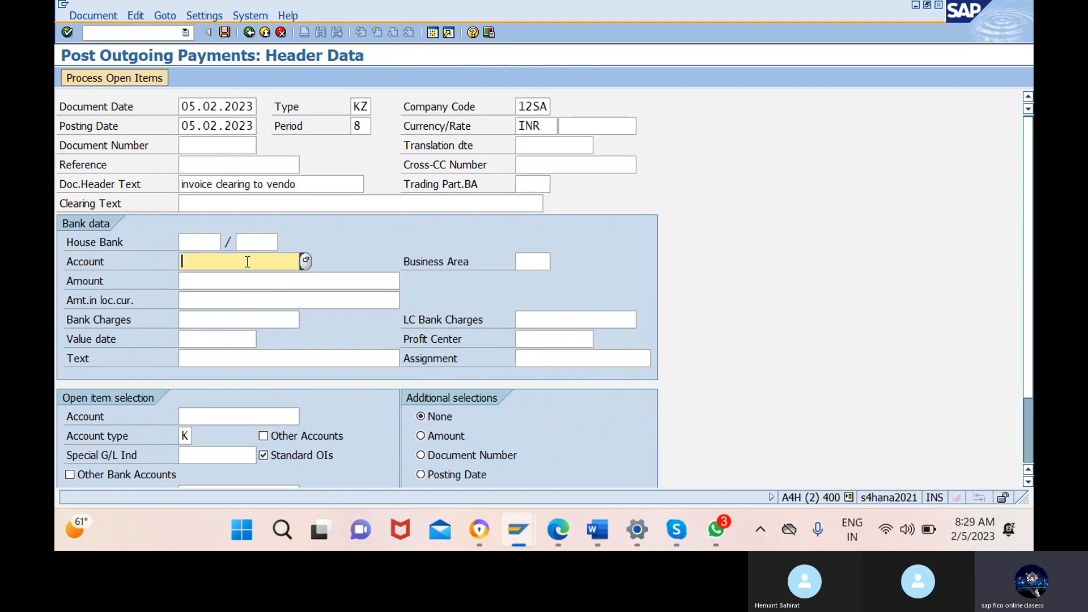
click(312, 261)
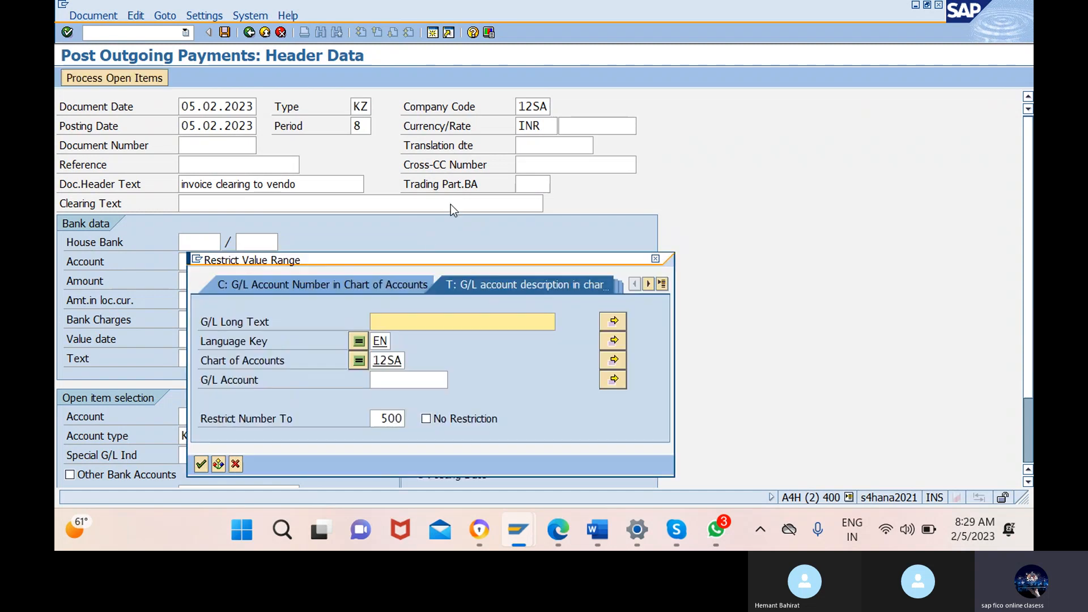
click(203, 464)
click(235, 330)
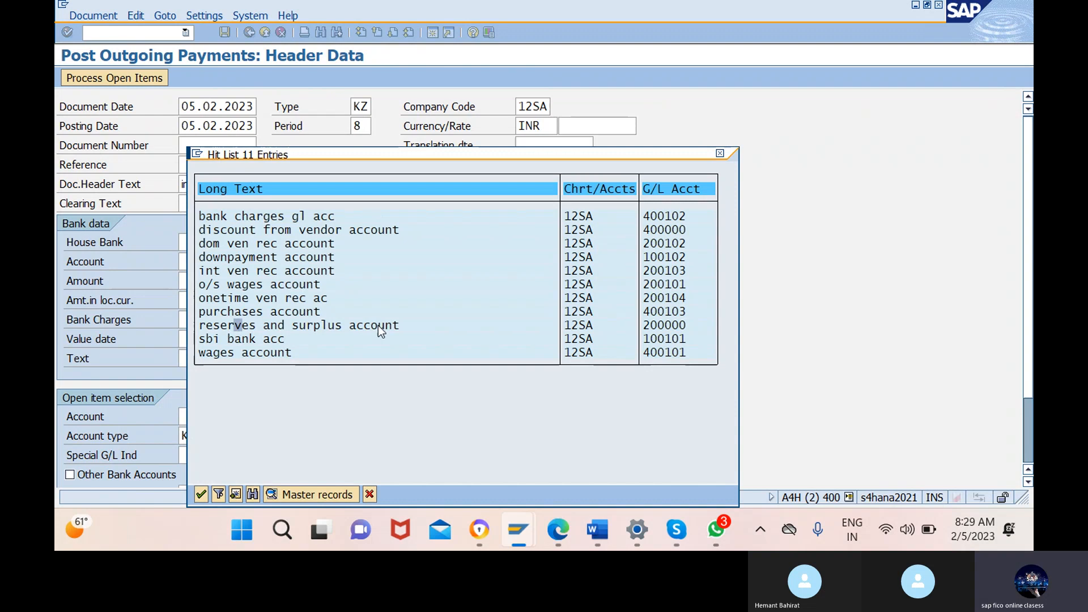
click(283, 339)
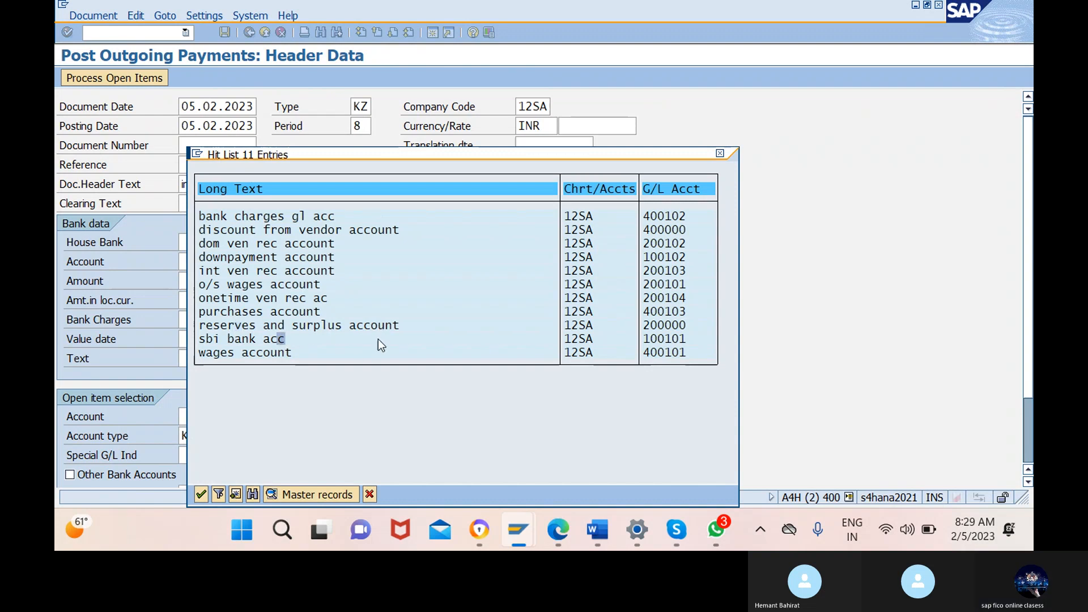
click(201, 494)
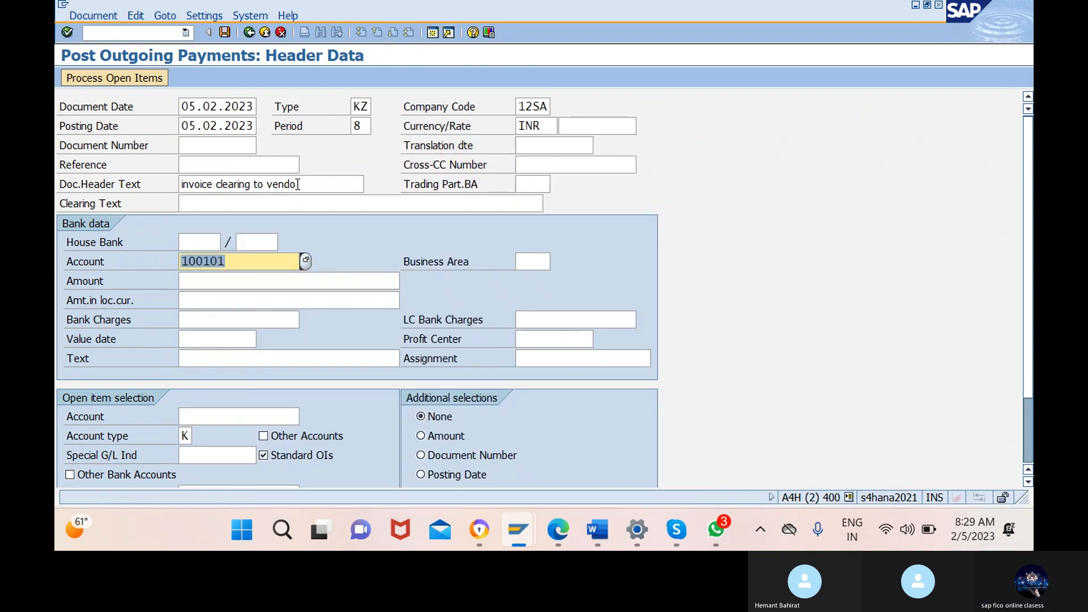
Copy the document header text into the clearing text.
drag(294, 184, 181, 184)
key(ctrl+c)
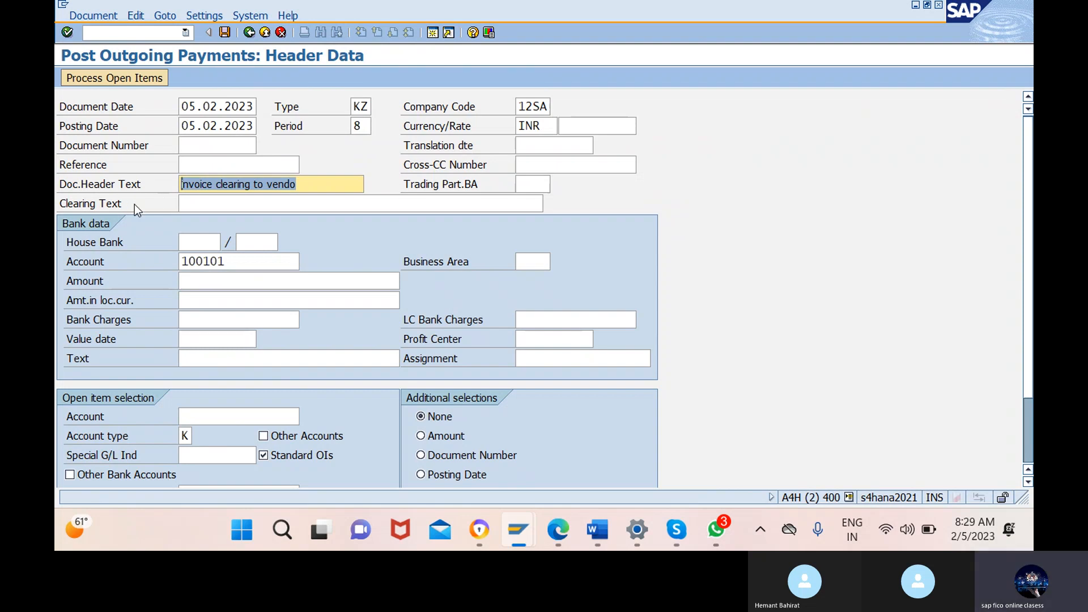
click(361, 203)
key(ctrl+v)
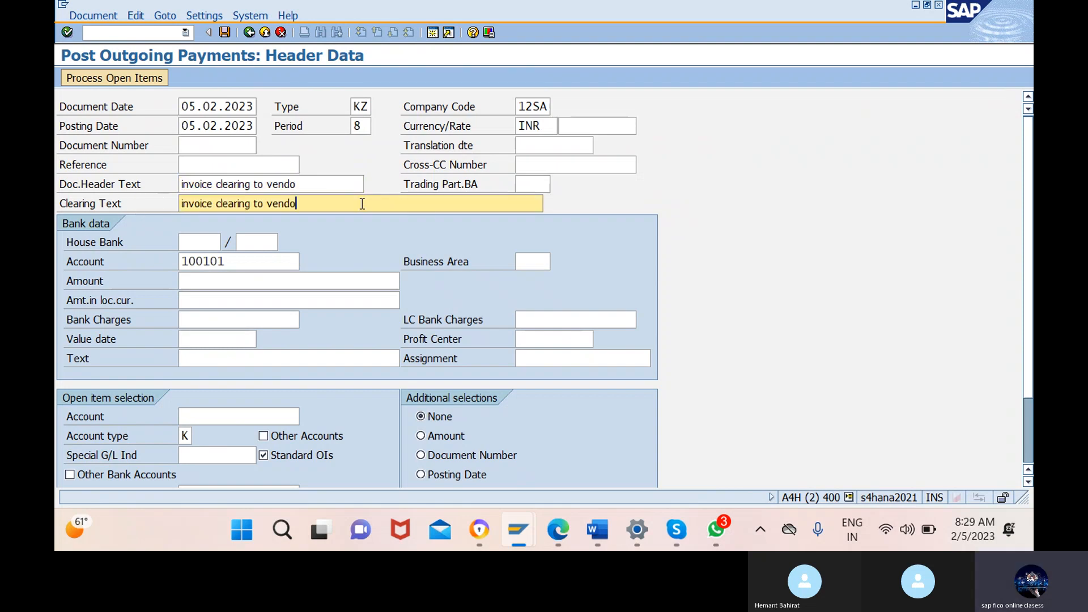
Enter an amount of 2100, bank charges of 100 and the text "invoice clearing to vendo" in the bank data.
click(289, 281)
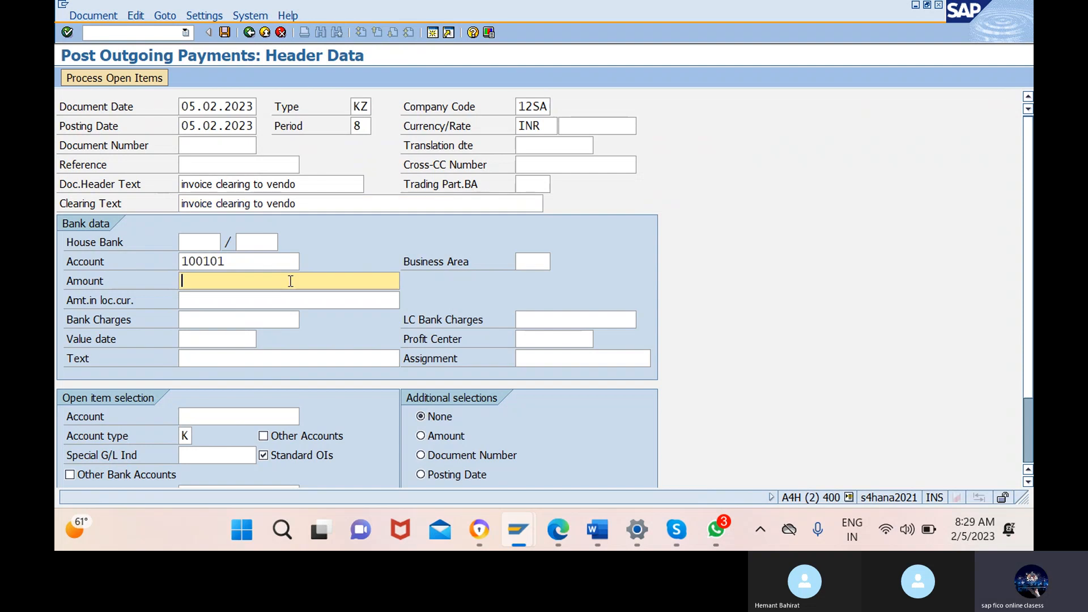
text(2100)
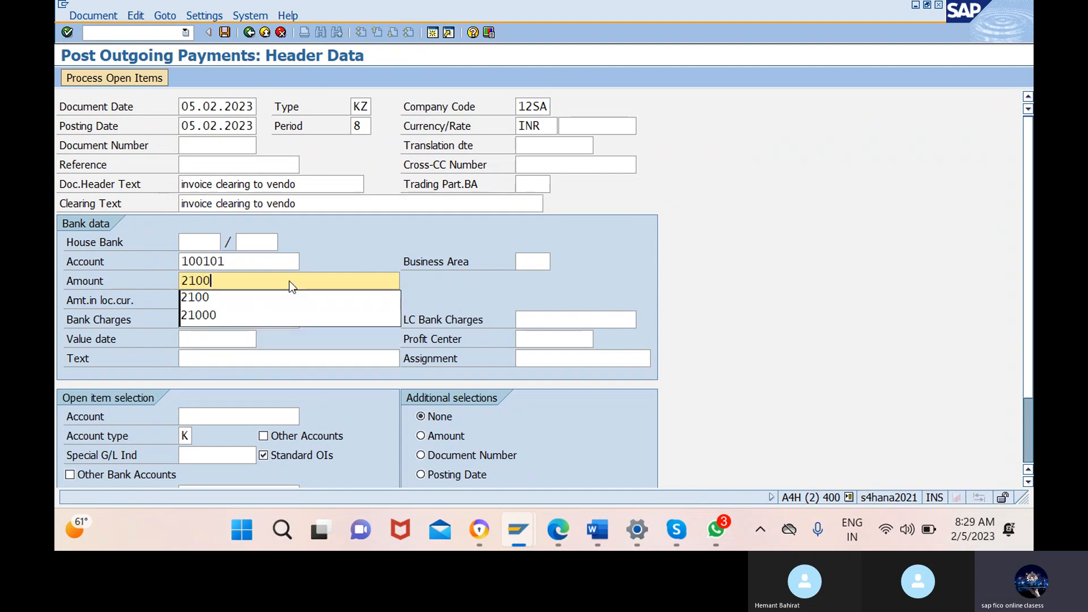
click(339, 257)
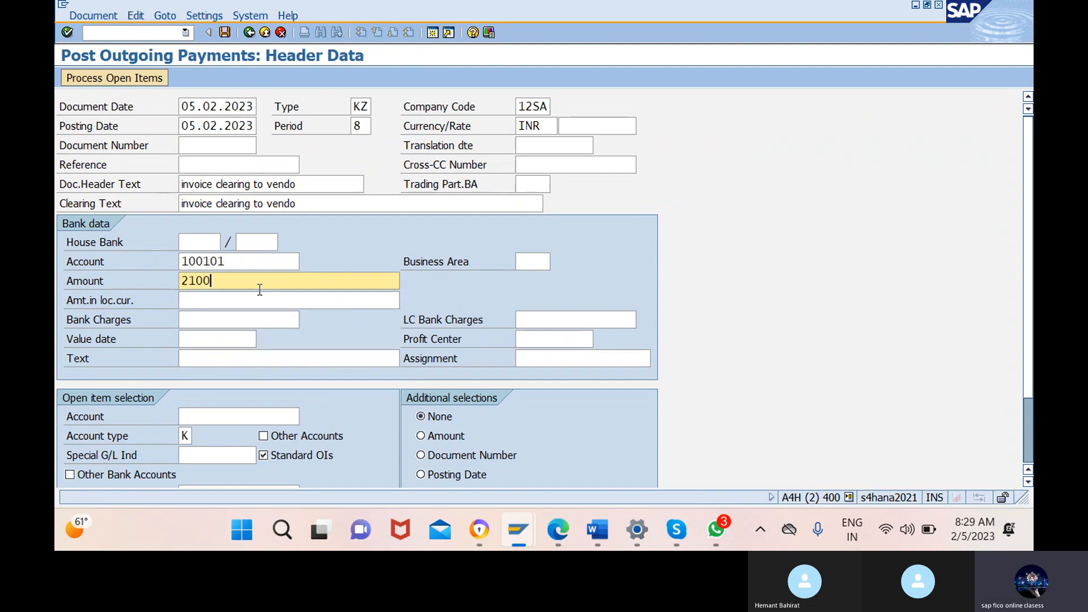
click(240, 320)
text(100)
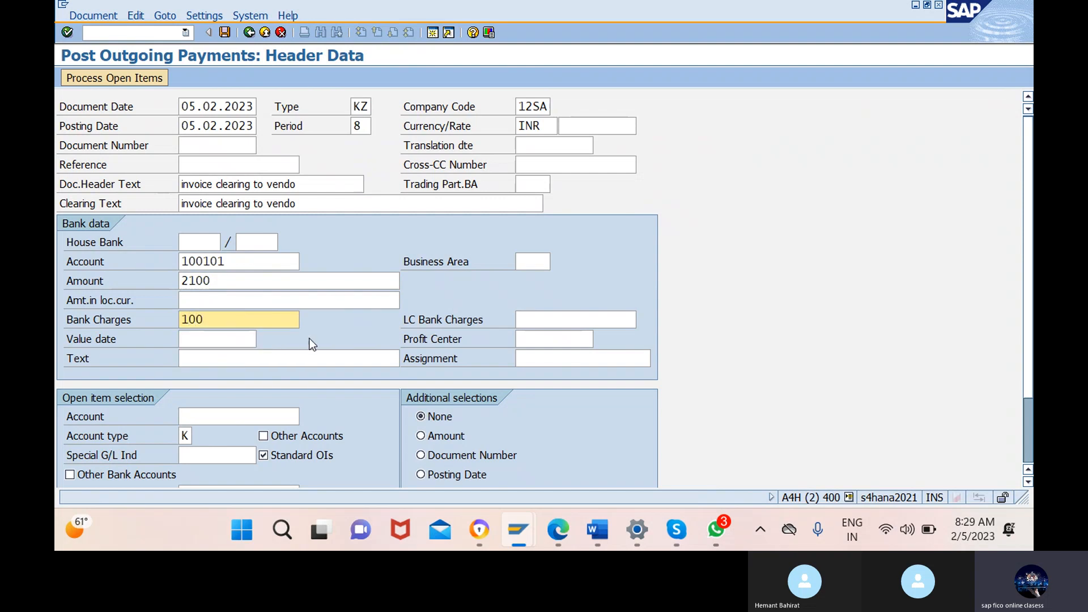
click(297, 358)
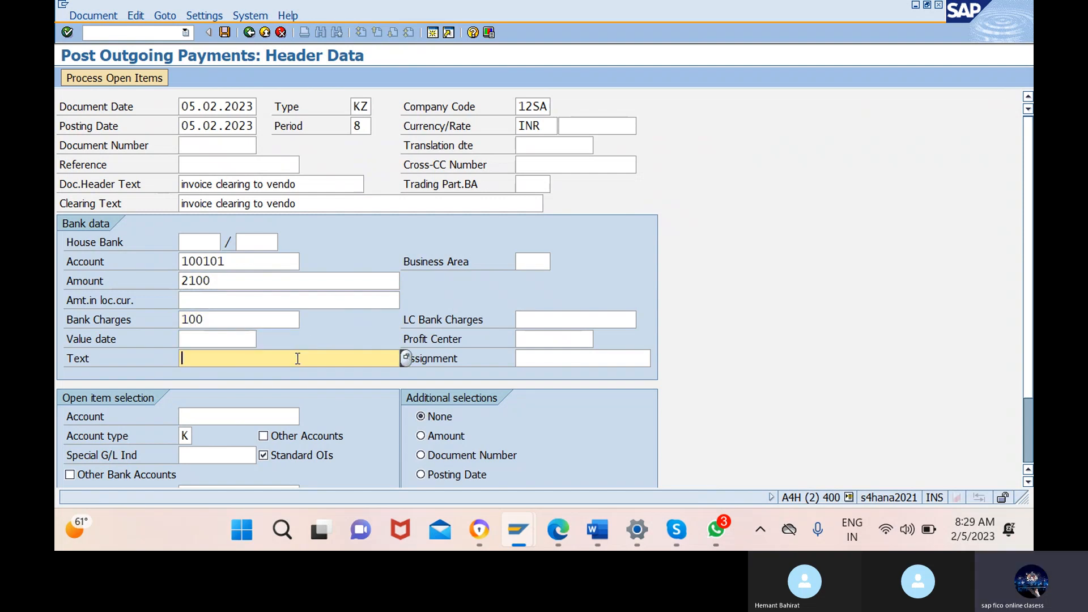
text(invoice clearing to vendo)
Look up the suppliers of company code 12SA and choose TRU JETS as the account for open item selection.
click(264, 417)
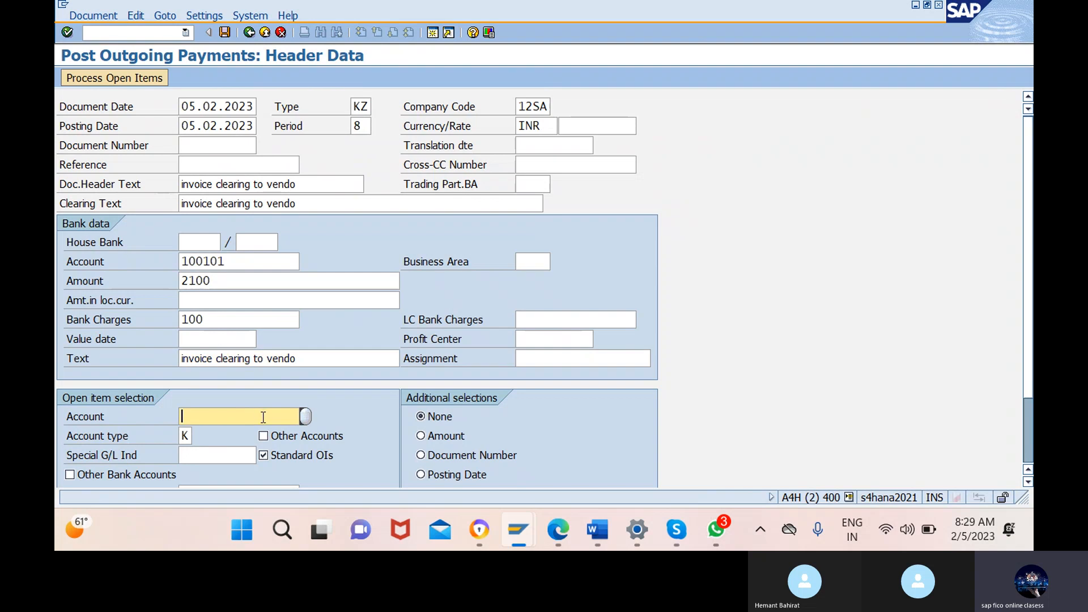
click(306, 417)
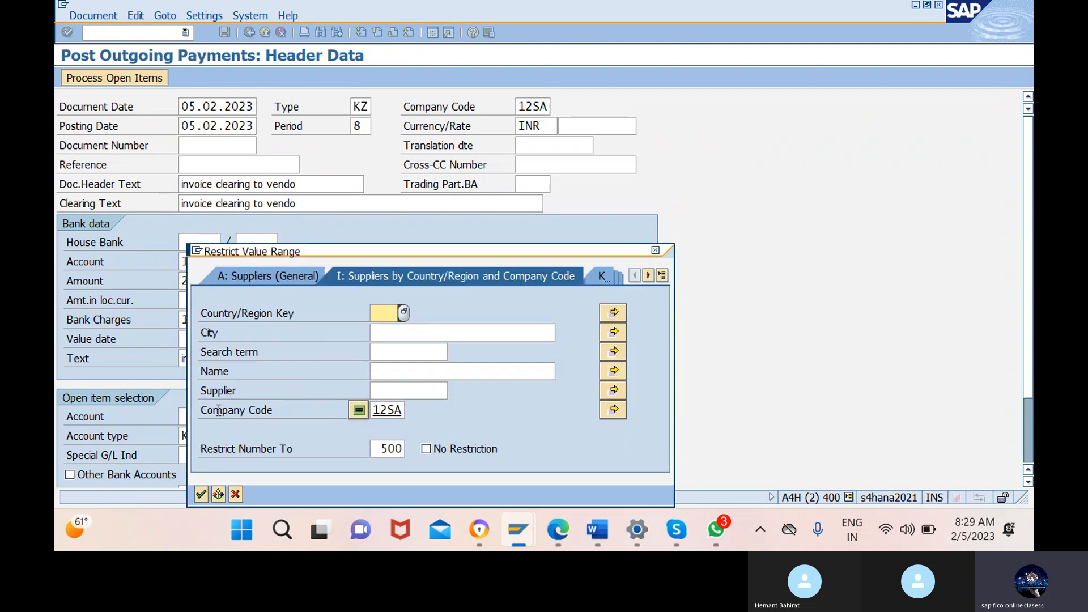
click(202, 495)
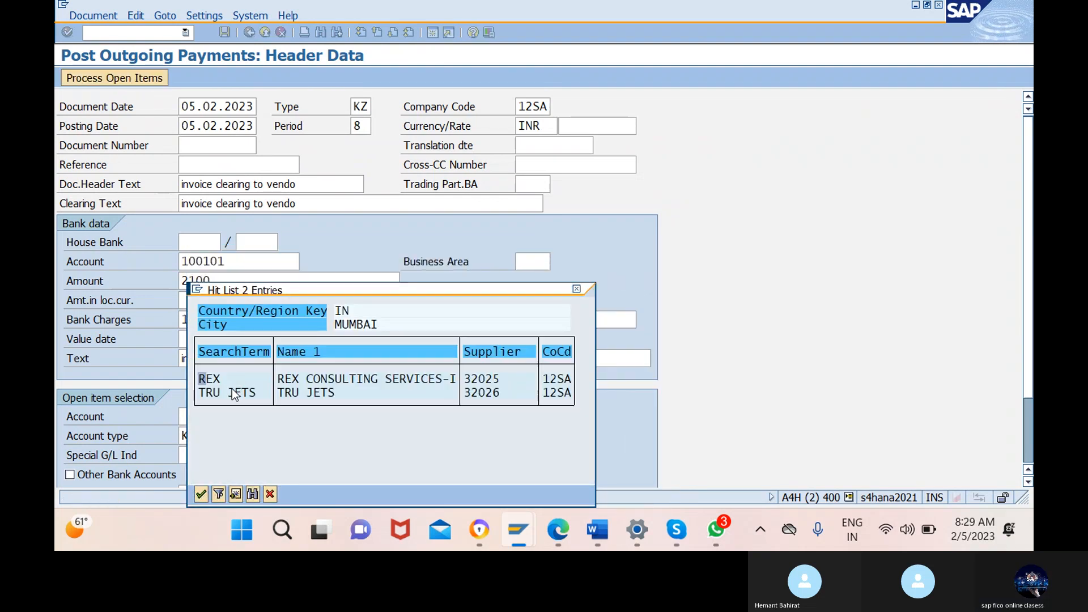
click(231, 392)
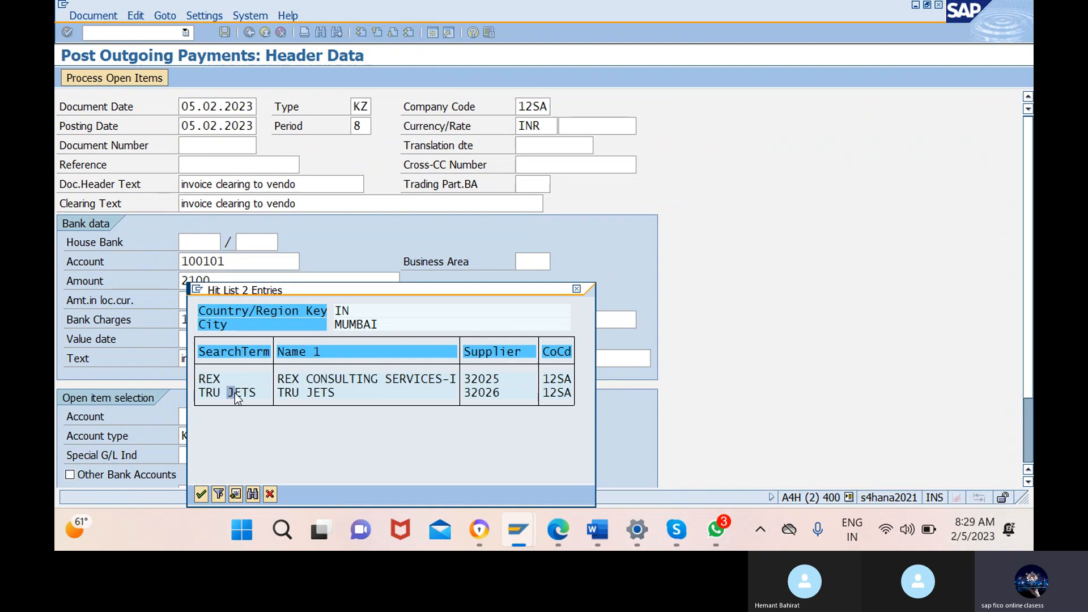
click(201, 494)
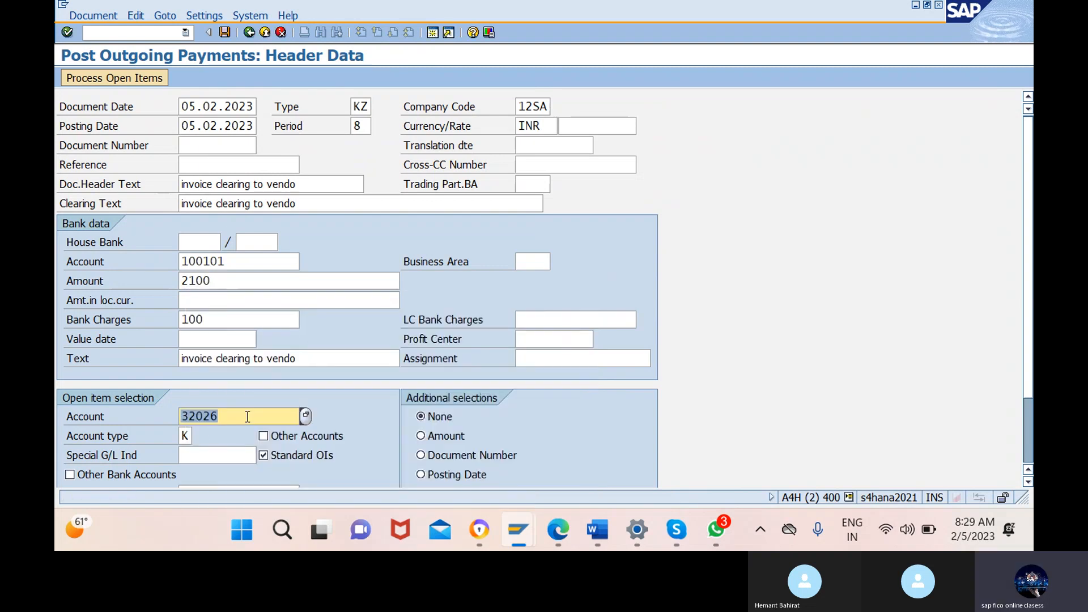
Set the bank data's value date to 05.02.2023 and process the vendor's open items.
click(113, 78)
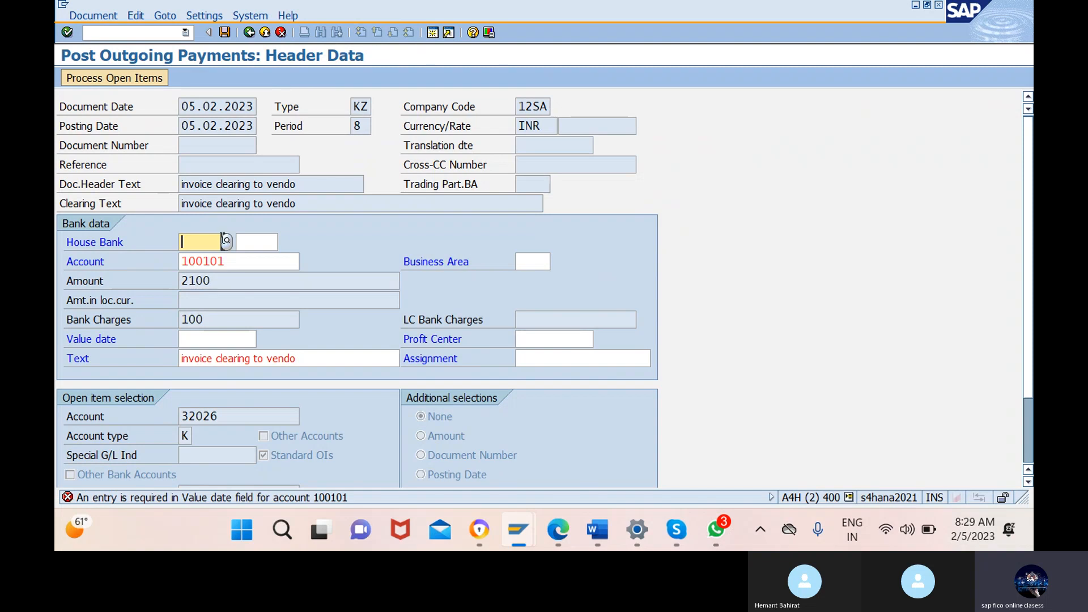
click(223, 336)
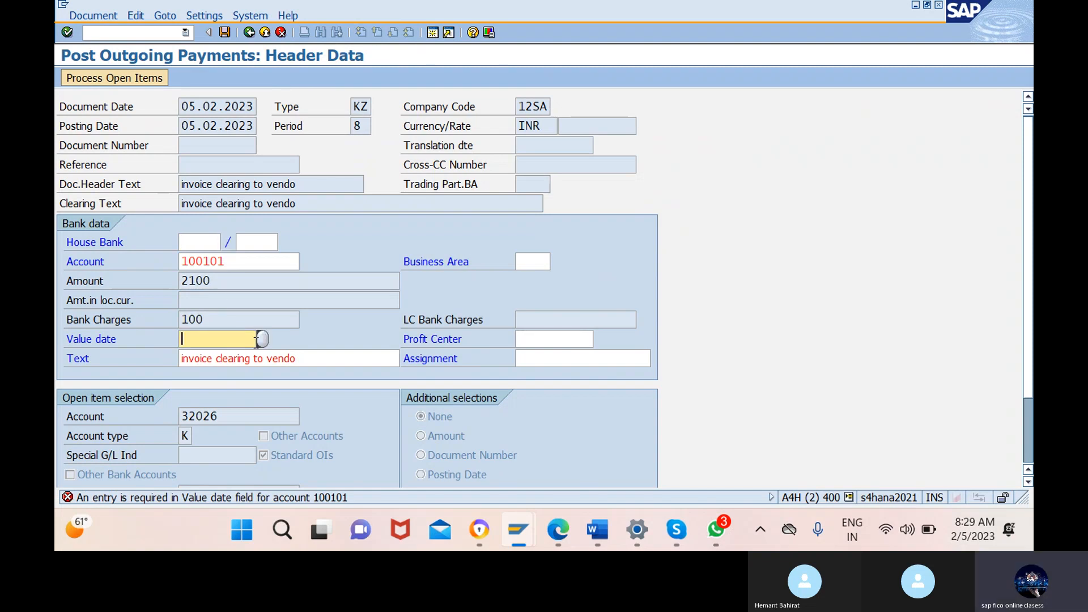
click(261, 339)
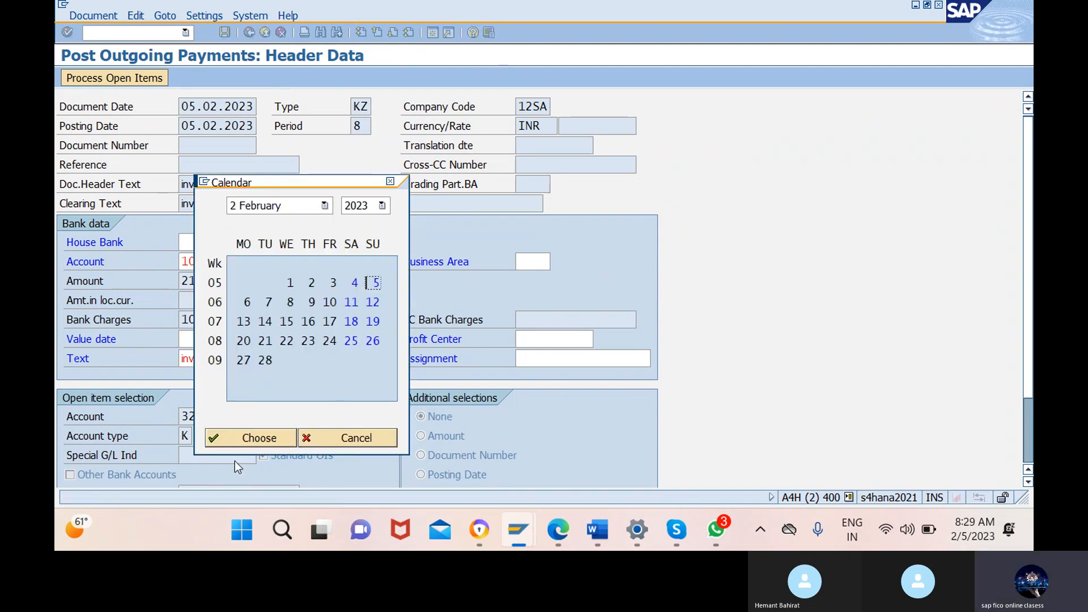
click(250, 438)
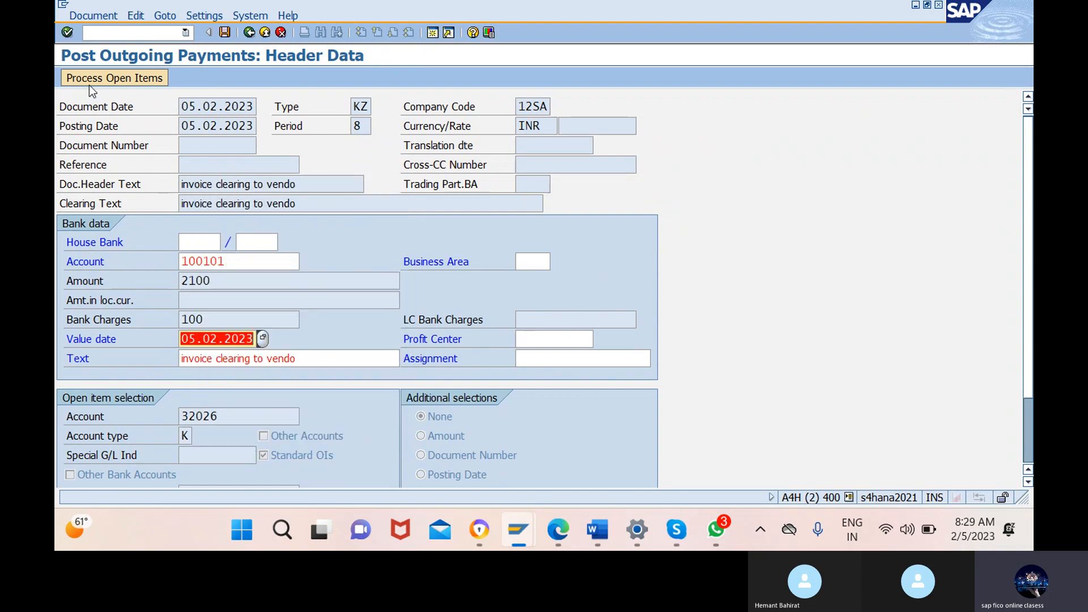
click(115, 78)
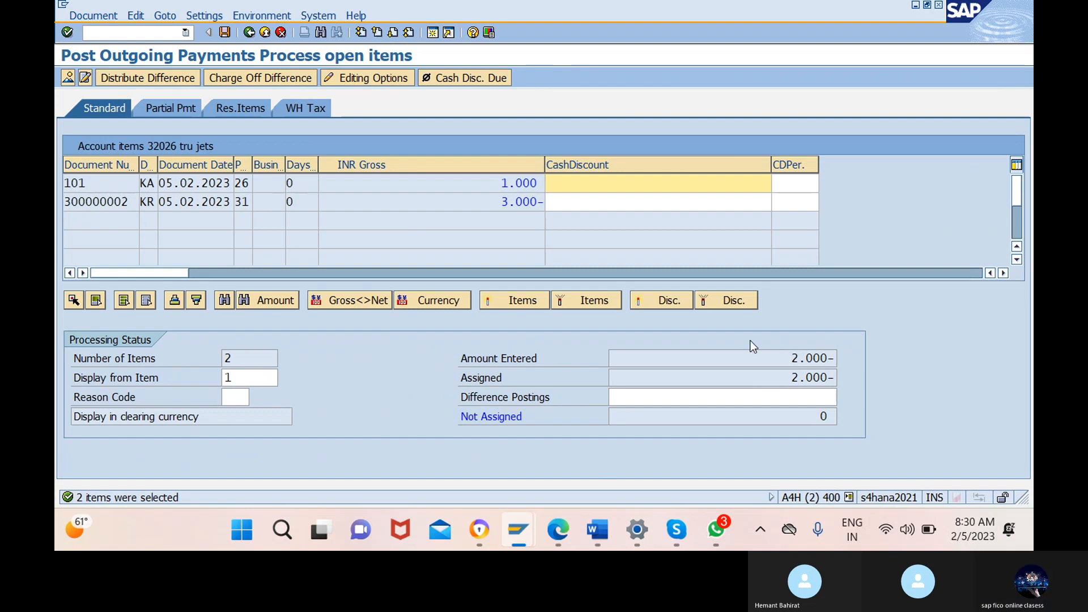
mouse_move(674, 541)
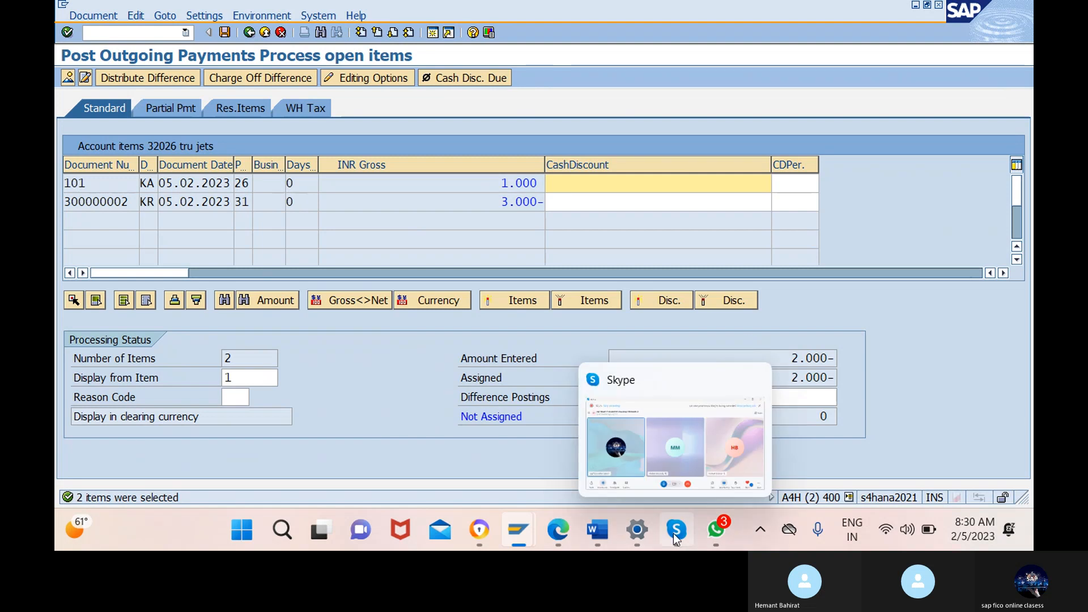
click(670, 468)
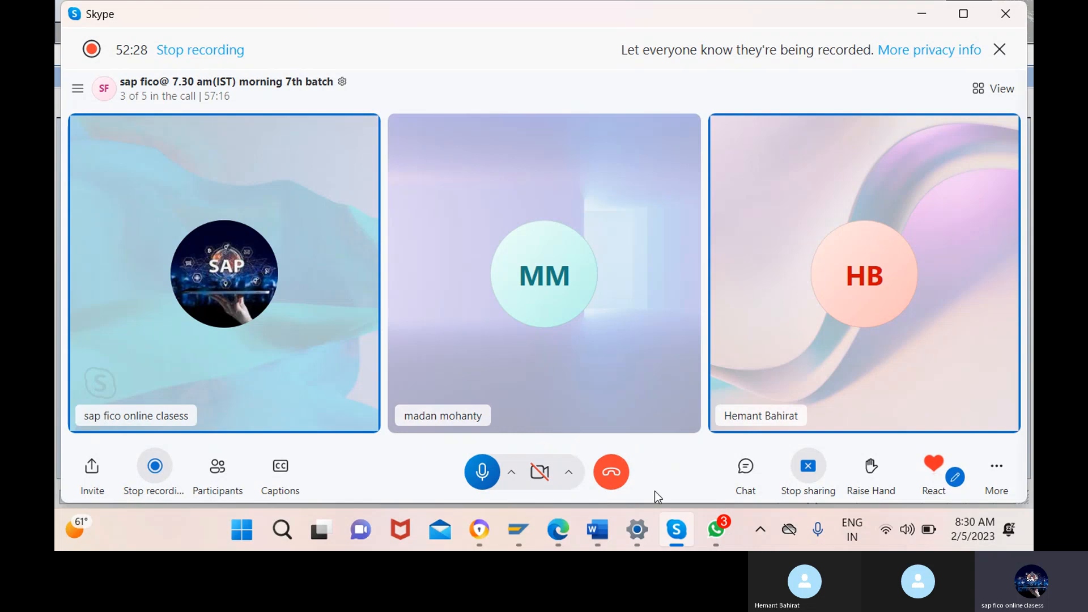
mouse_move(637, 529)
mouse_move(577, 470)
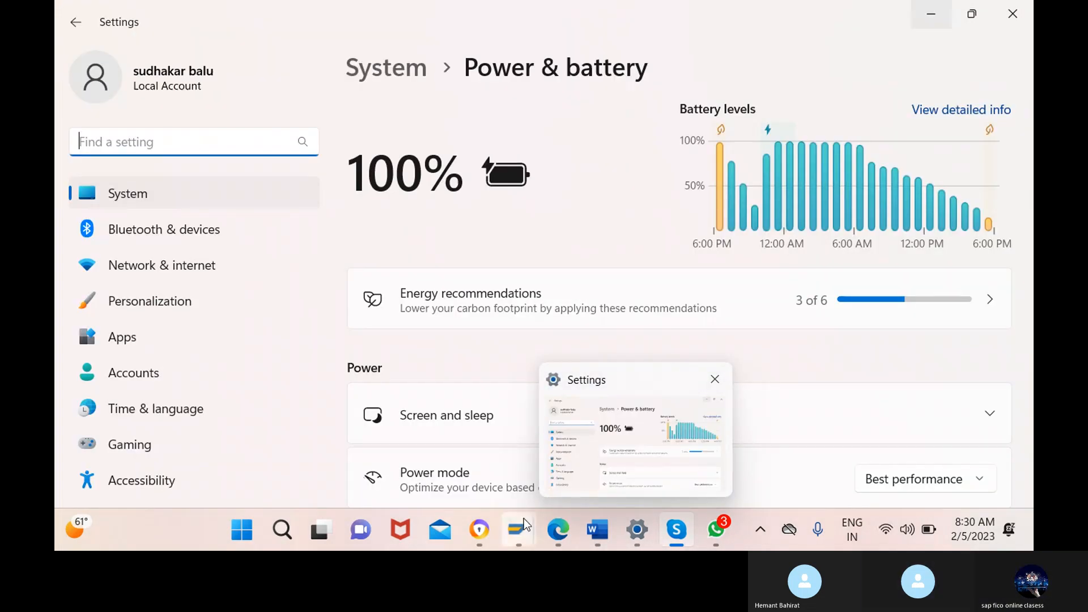
mouse_move(523, 529)
mouse_move(721, 422)
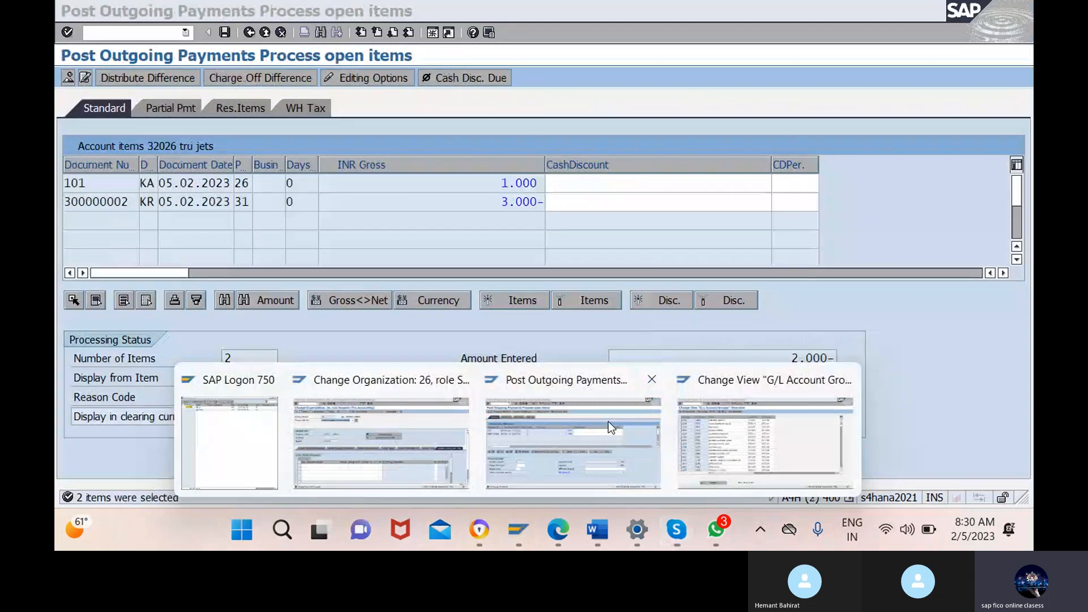
click(607, 423)
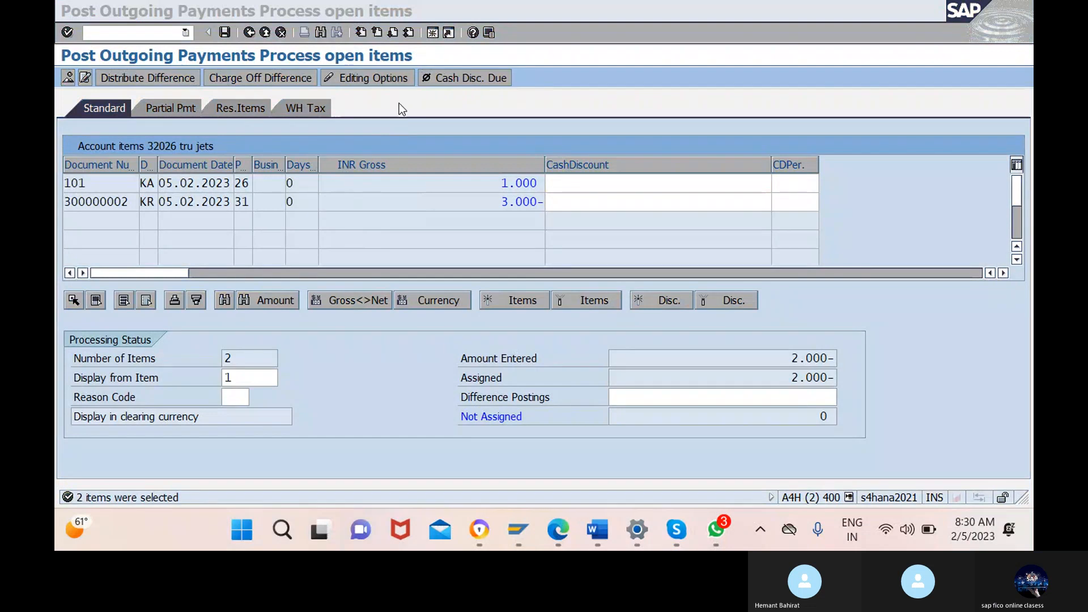
click(400, 102)
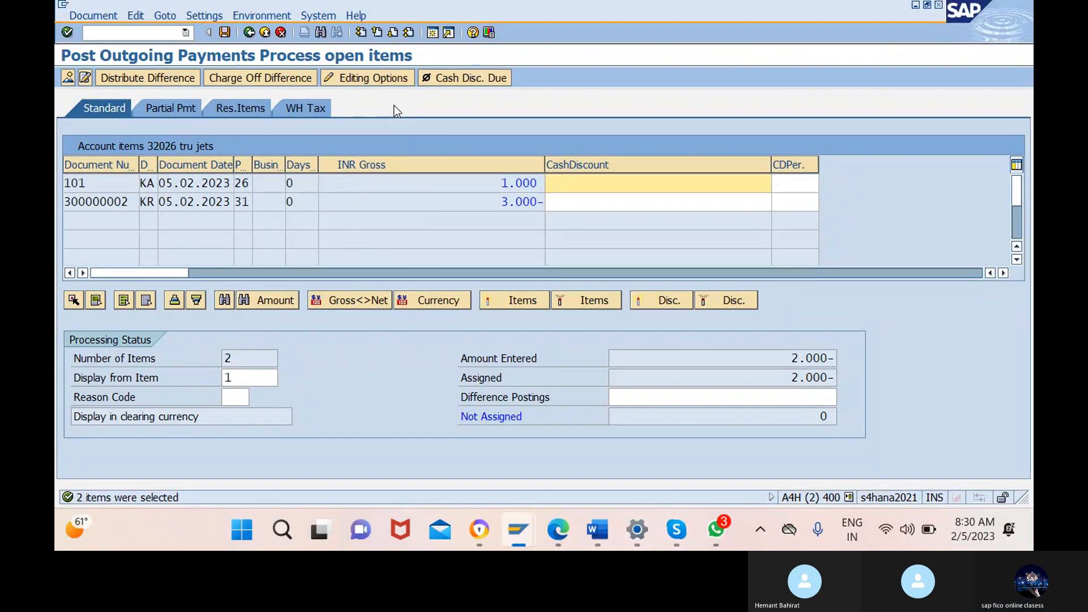
Simulate the outgoing payment to TRU JETS and post the document.
click(107, 17)
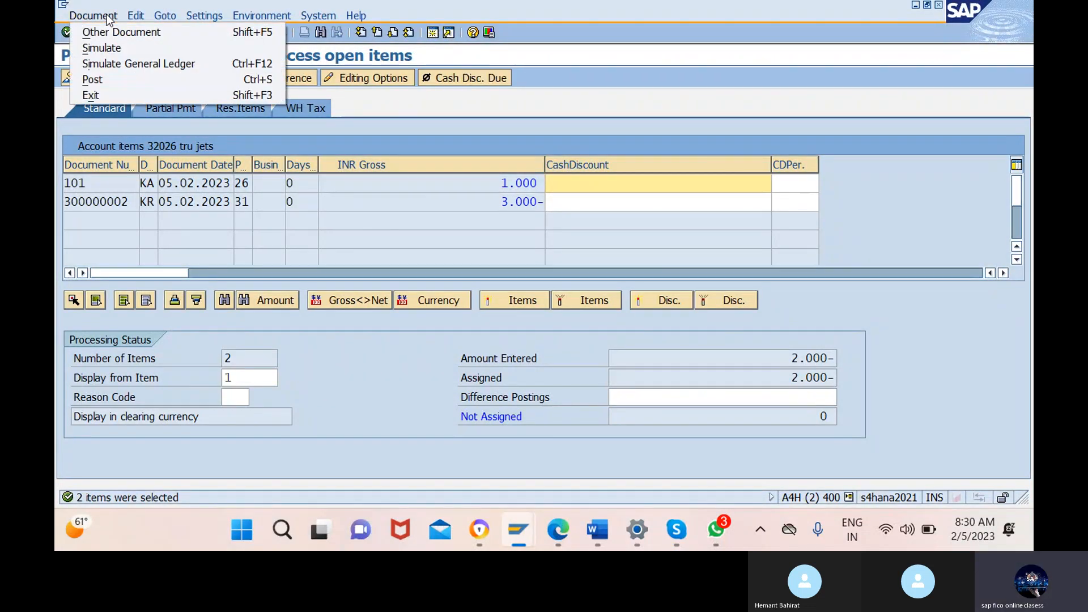
click(125, 47)
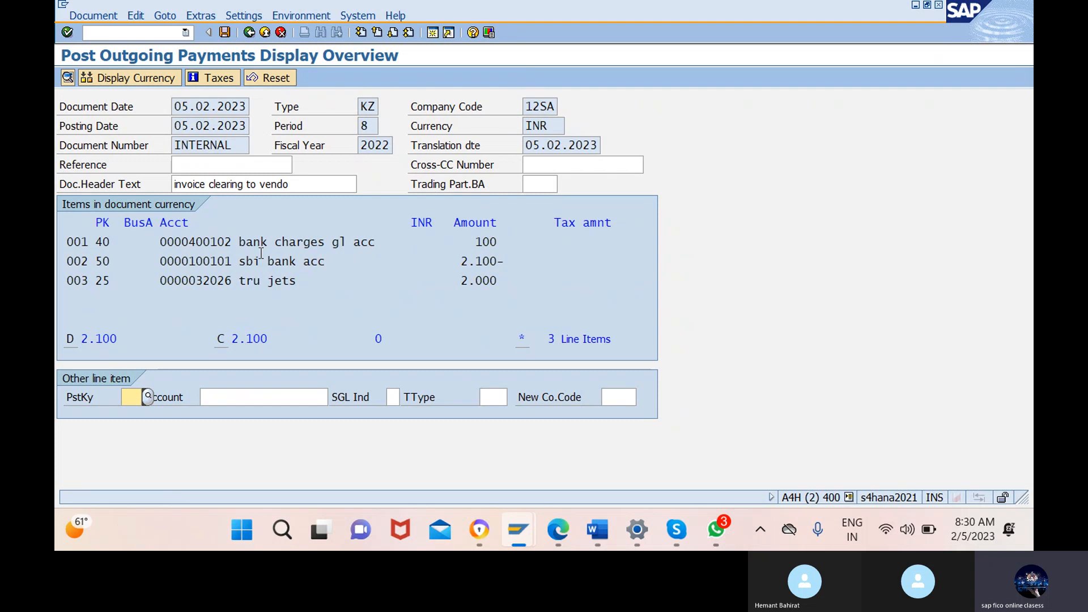
click(225, 32)
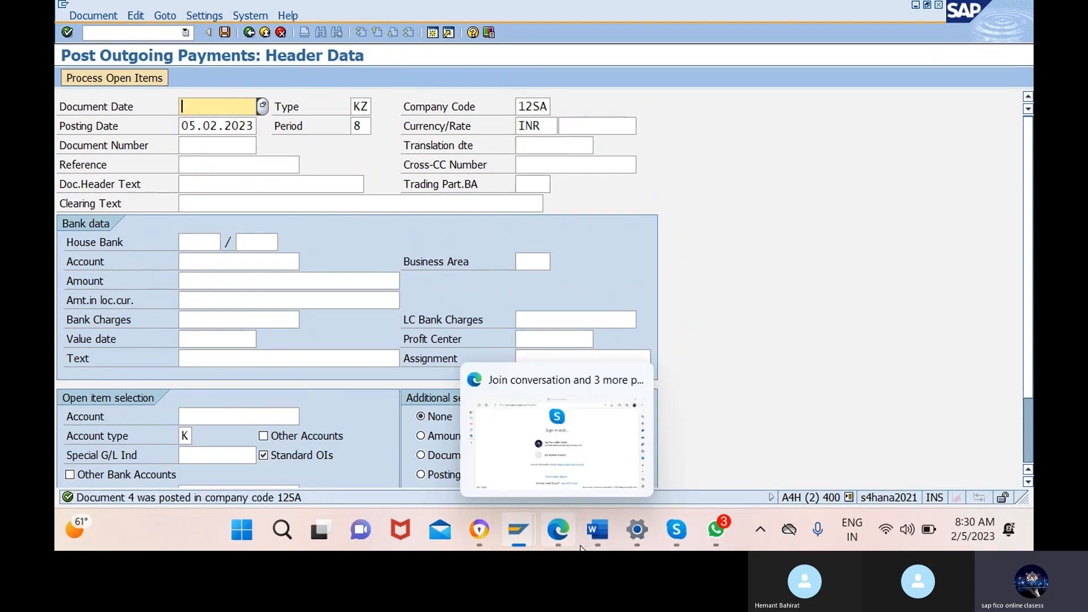
Switch to the Word notes and find the transaction code for vendor line item display in the unit testing list.
mouse_move(600, 531)
click(582, 454)
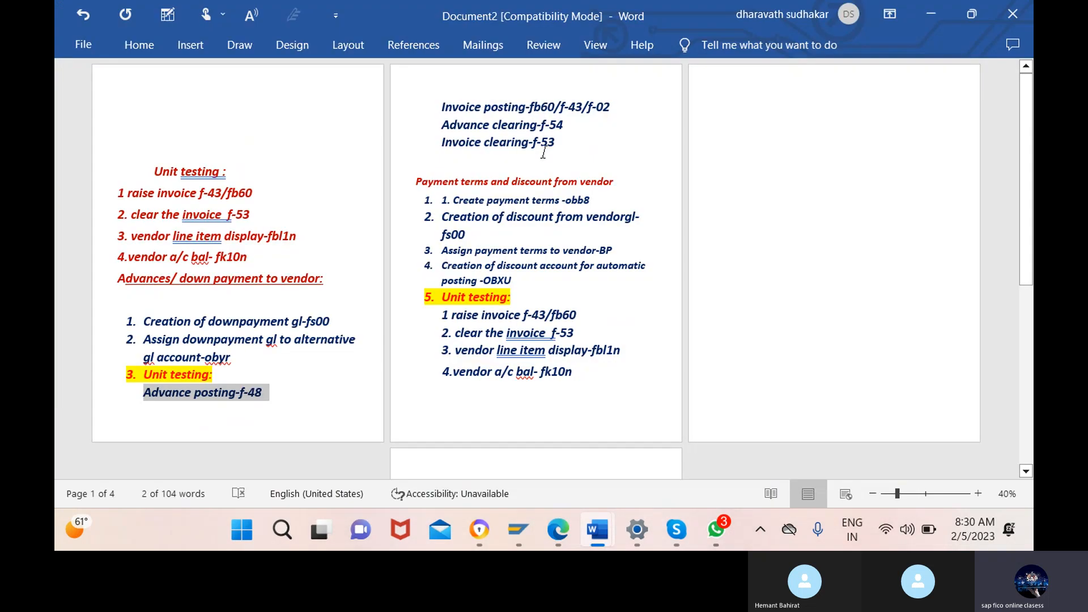
drag(256, 321, 123, 284)
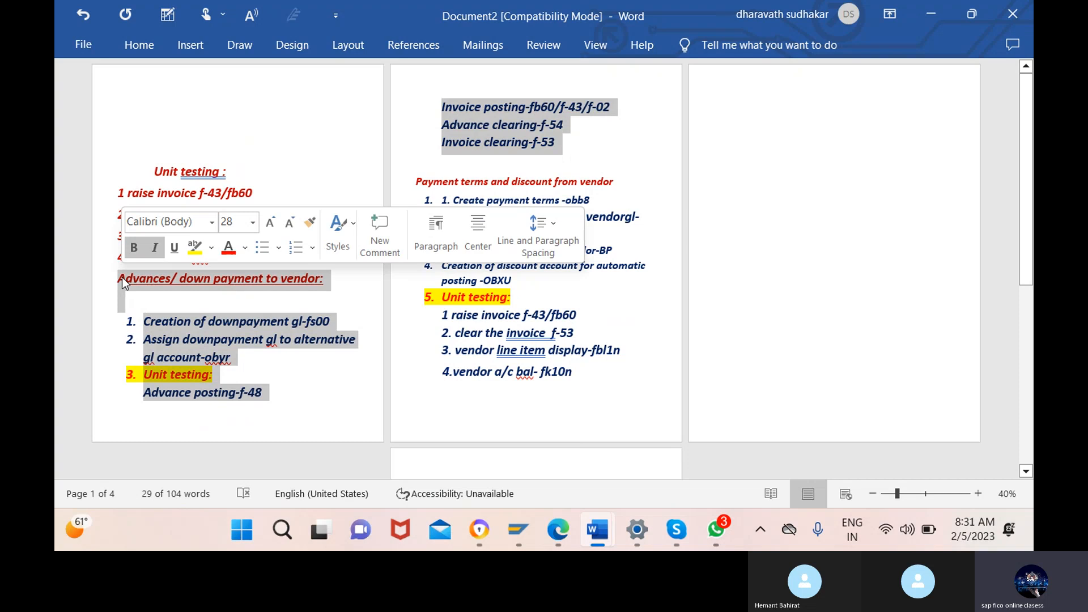
click(240, 148)
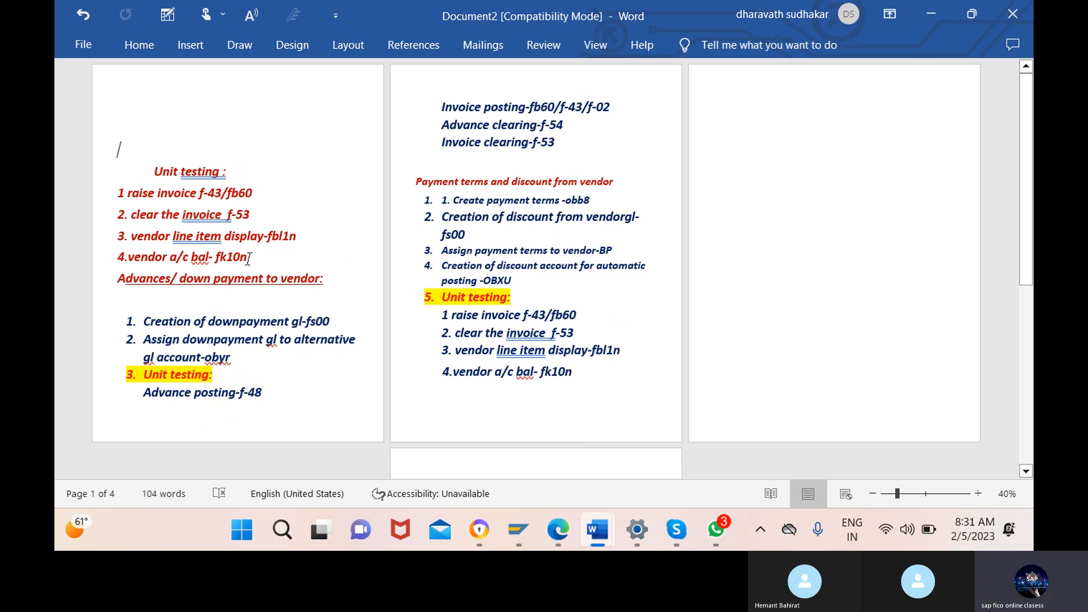
drag(303, 234, 268, 237)
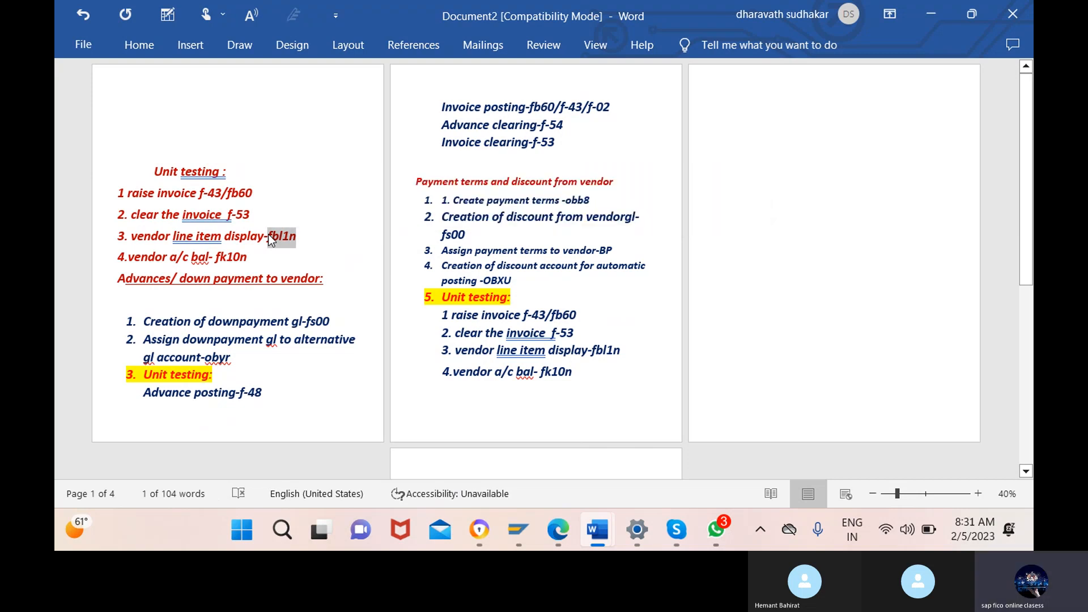
Switch back to SAP and display all items of TRU JETS in company code 12SA with transaction fbl1n, reviewing the whole list.
mouse_move(526, 528)
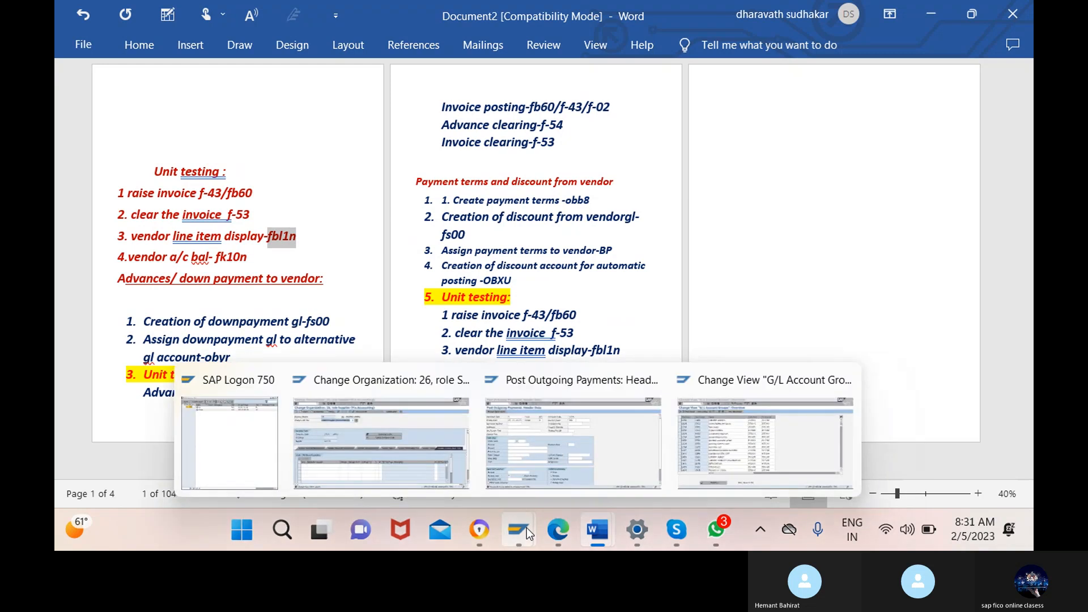
click(552, 459)
click(132, 29)
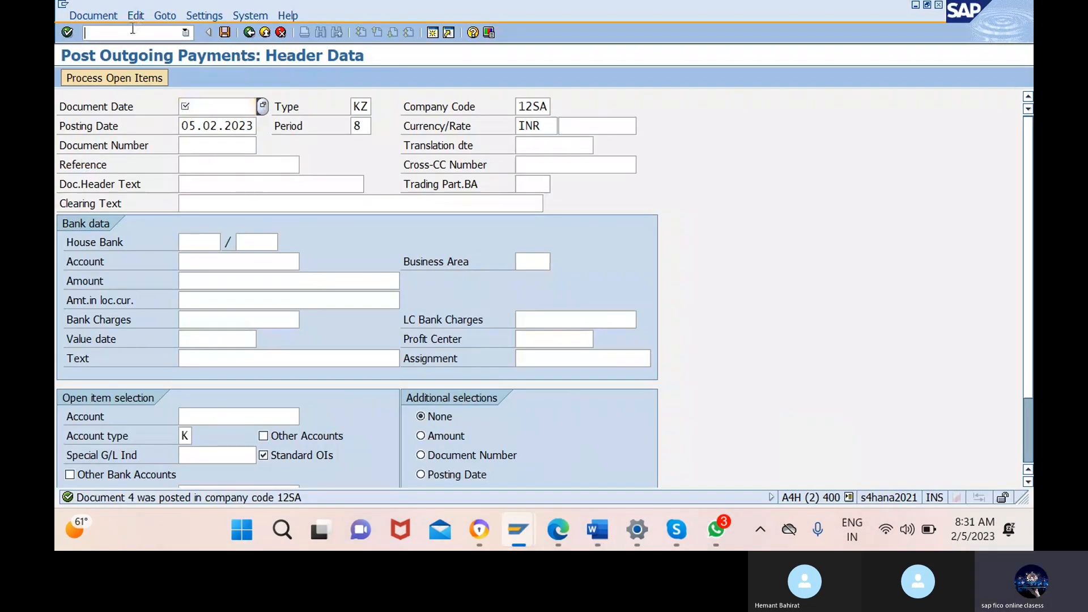
text(/nfbl1n)
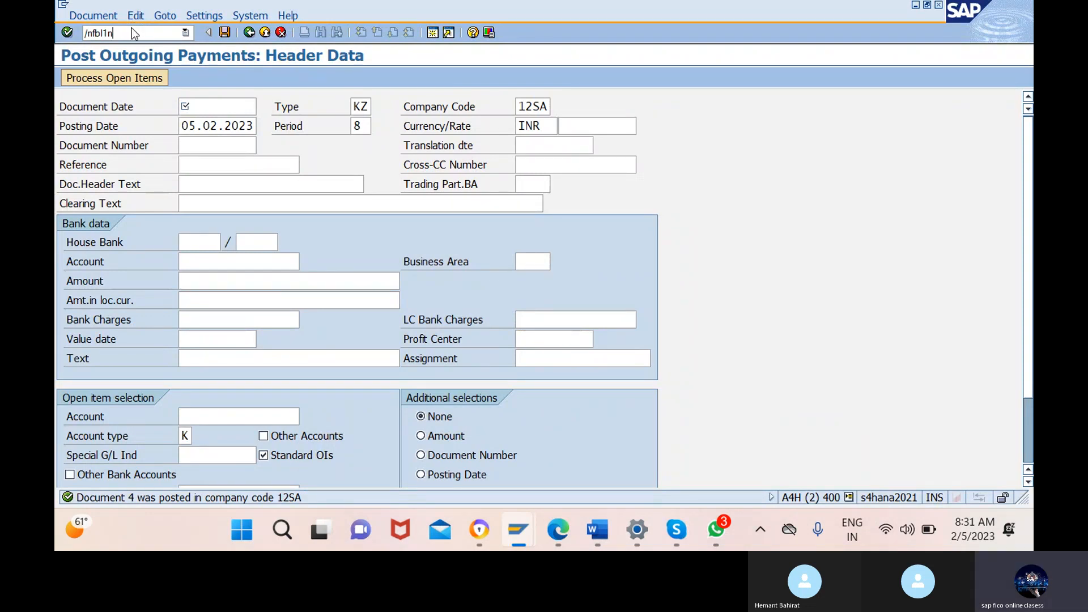
key(Return)
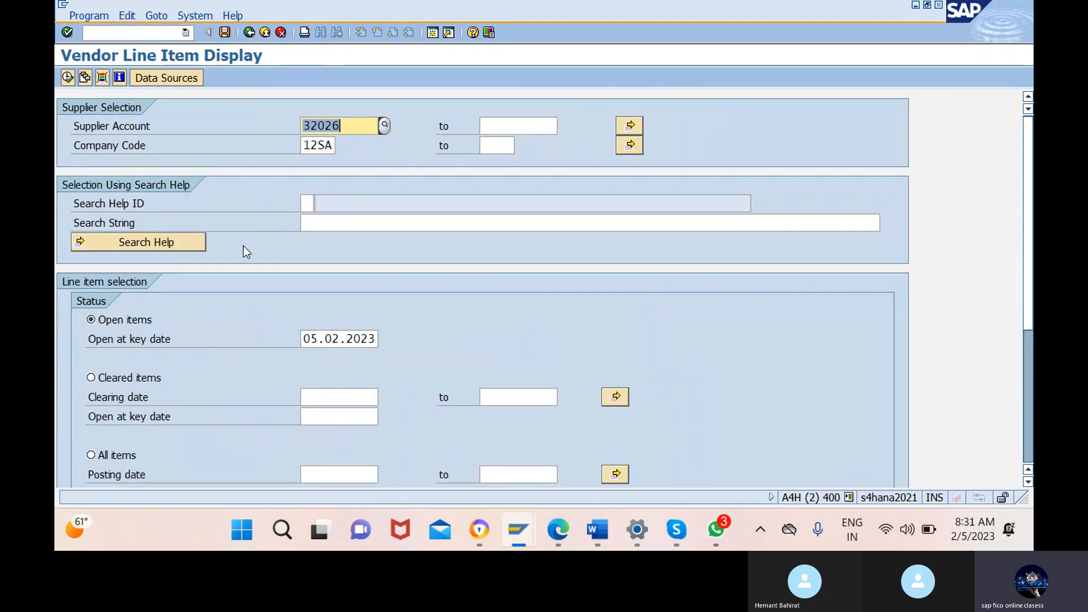
scroll(263, 413, down, 1)
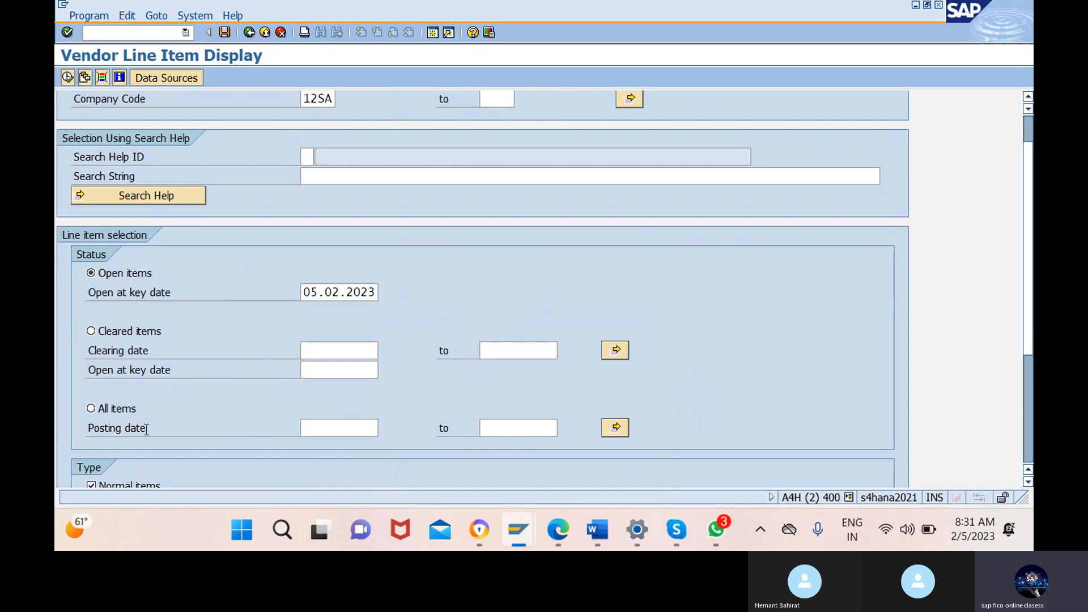
click(90, 408)
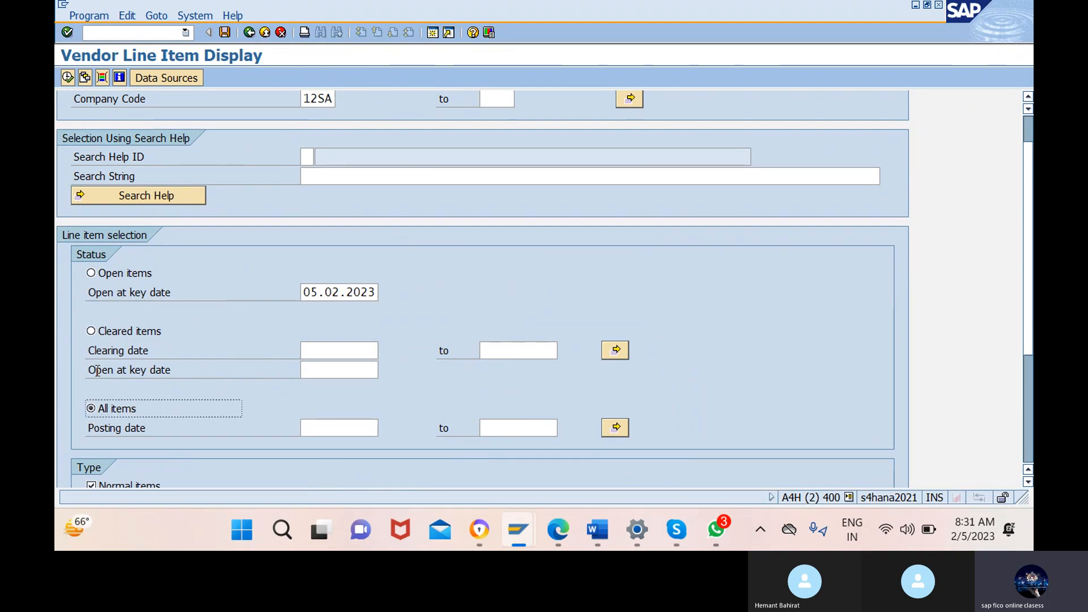
click(67, 78)
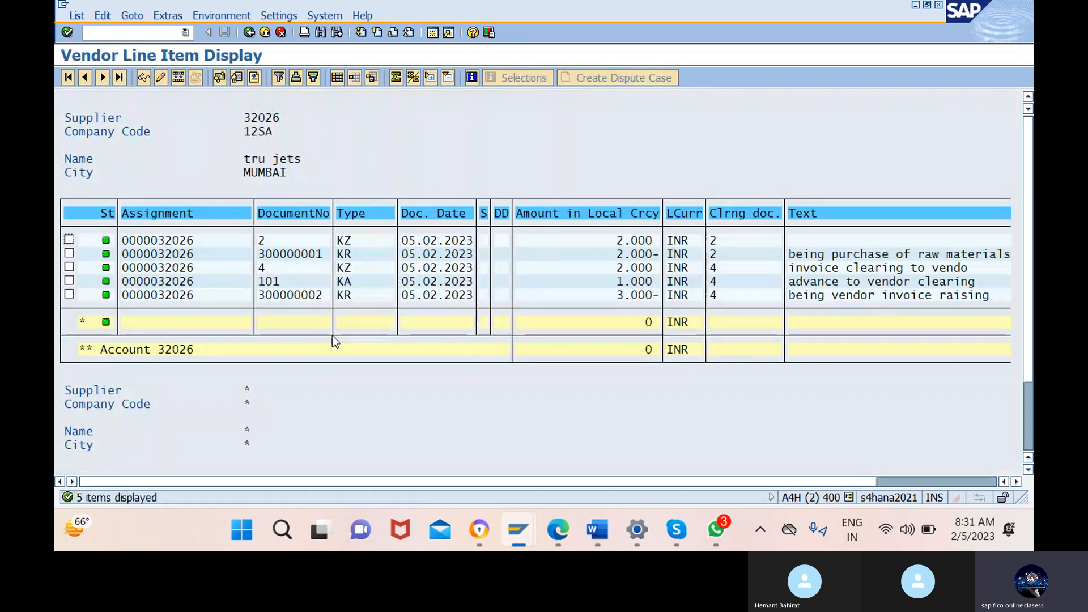
scroll(69, 254, down, 1)
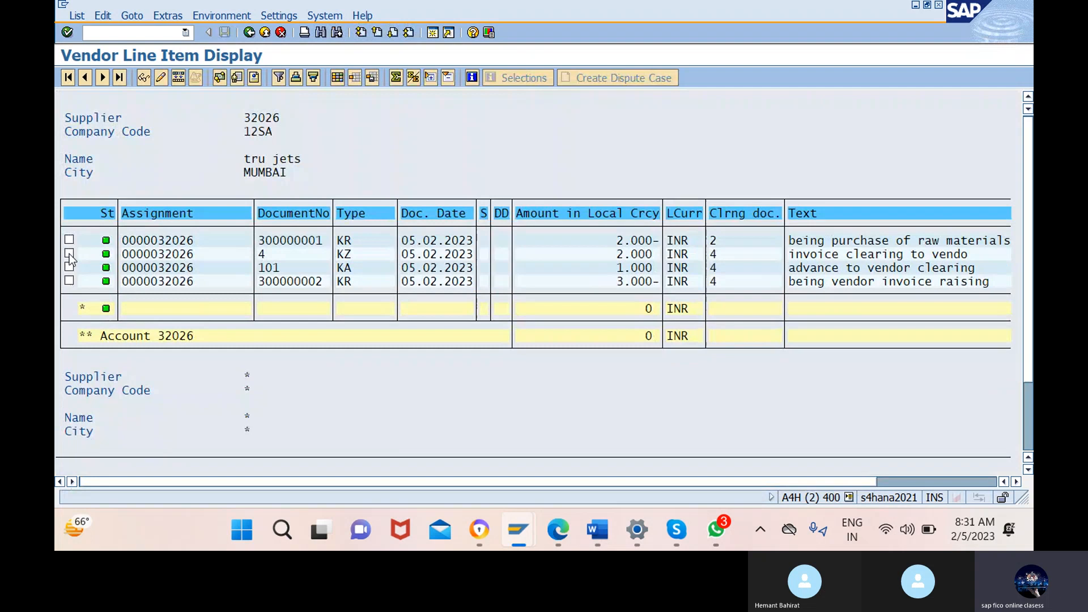
scroll(69, 254, down, 2)
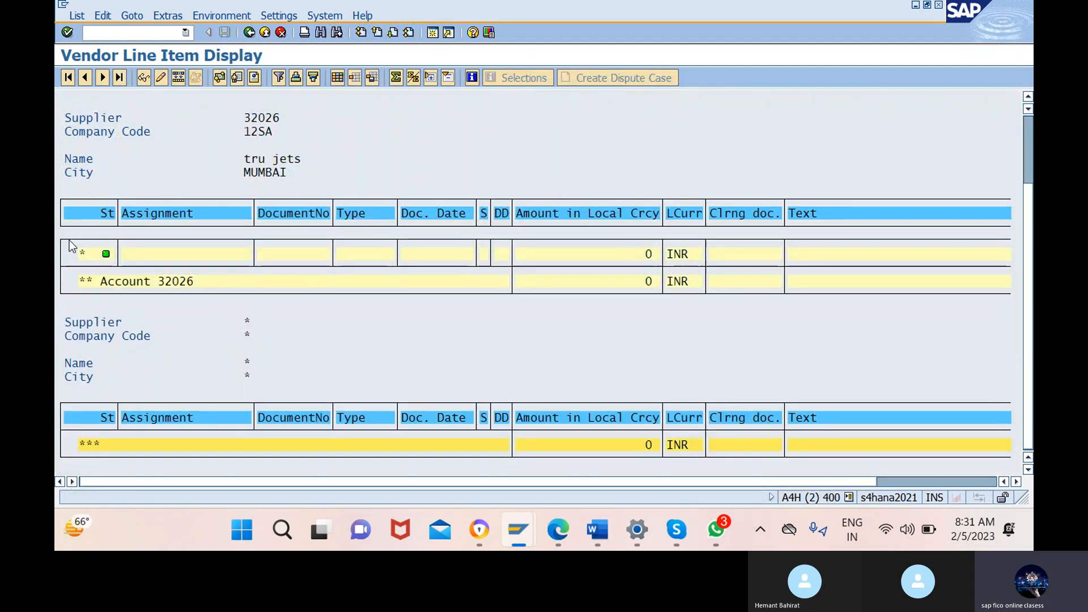
scroll(69, 249, up, 3)
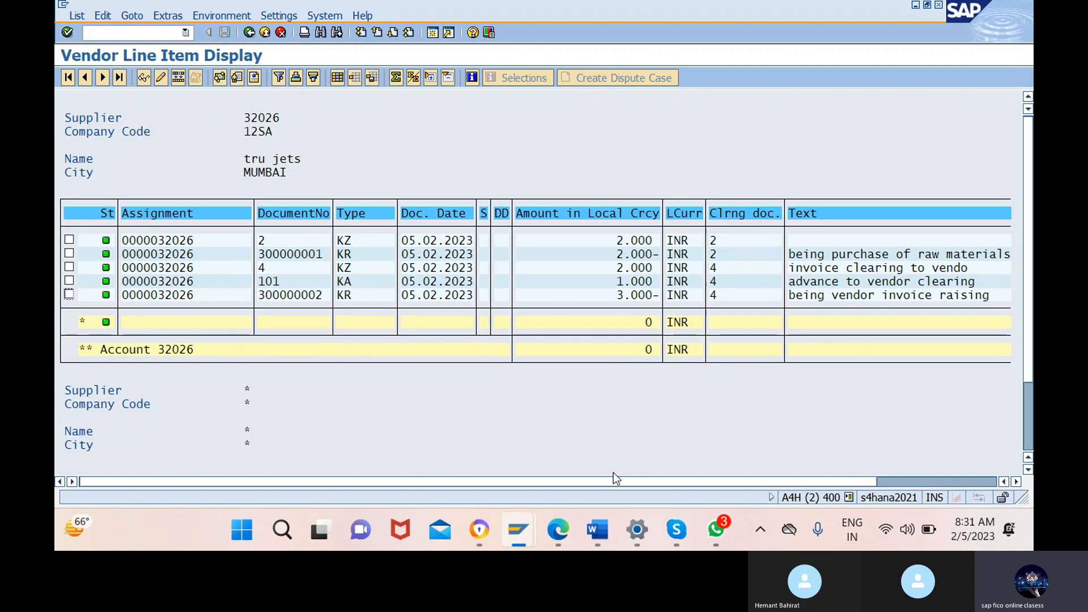
Check the payment terms and vendor discount steps in the Word notes and return to the SAP vendor line item display.
mouse_move(597, 529)
click(608, 451)
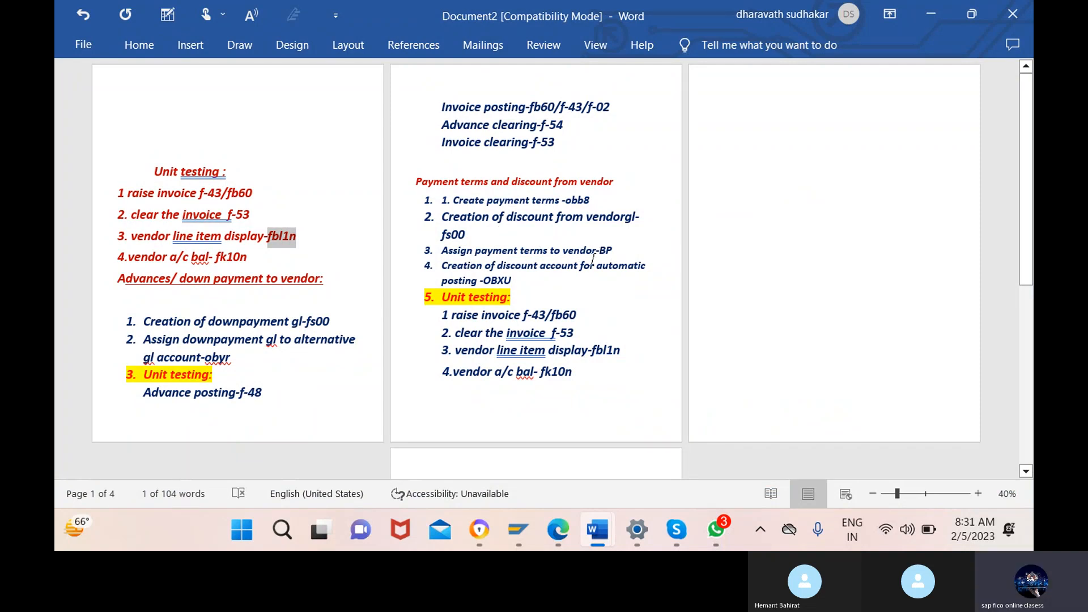
mouse_move(517, 533)
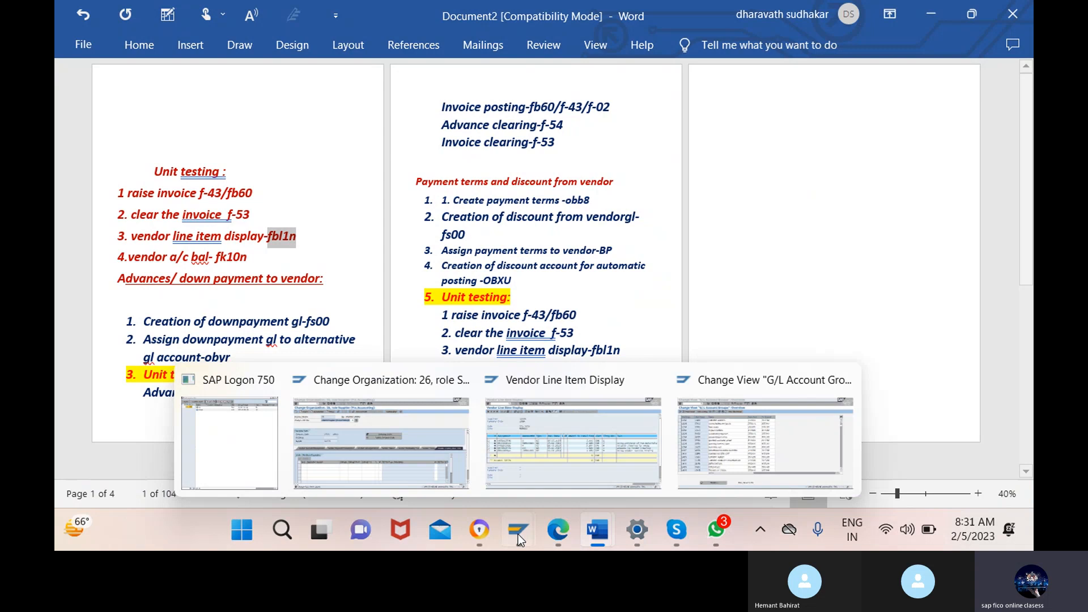
click(554, 457)
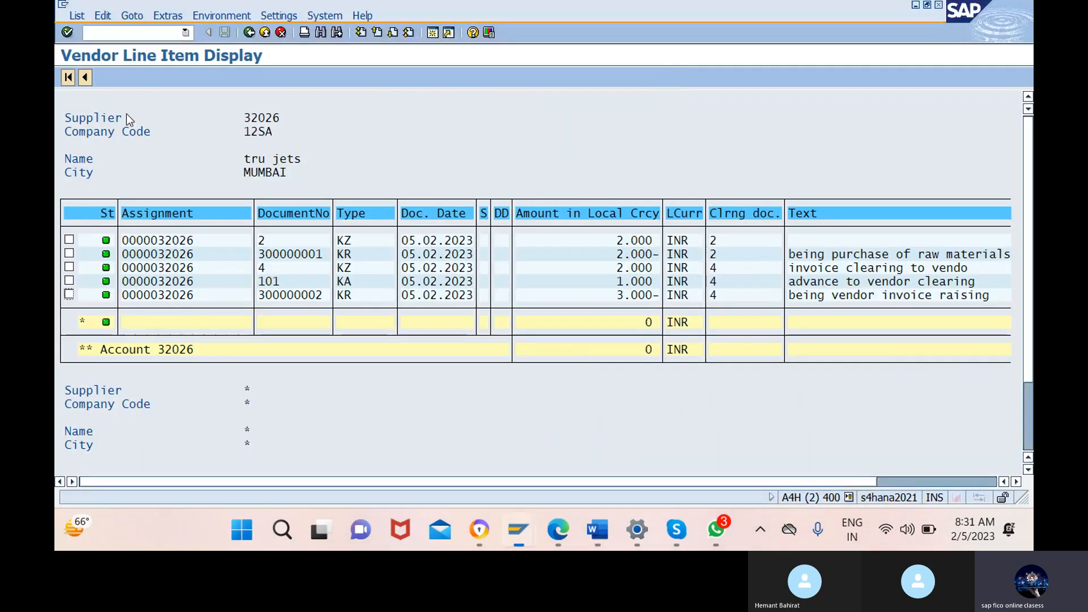
Try to open TRU JETS for change with transaction xk02, including the general and company code payment transactions data.
click(126, 33)
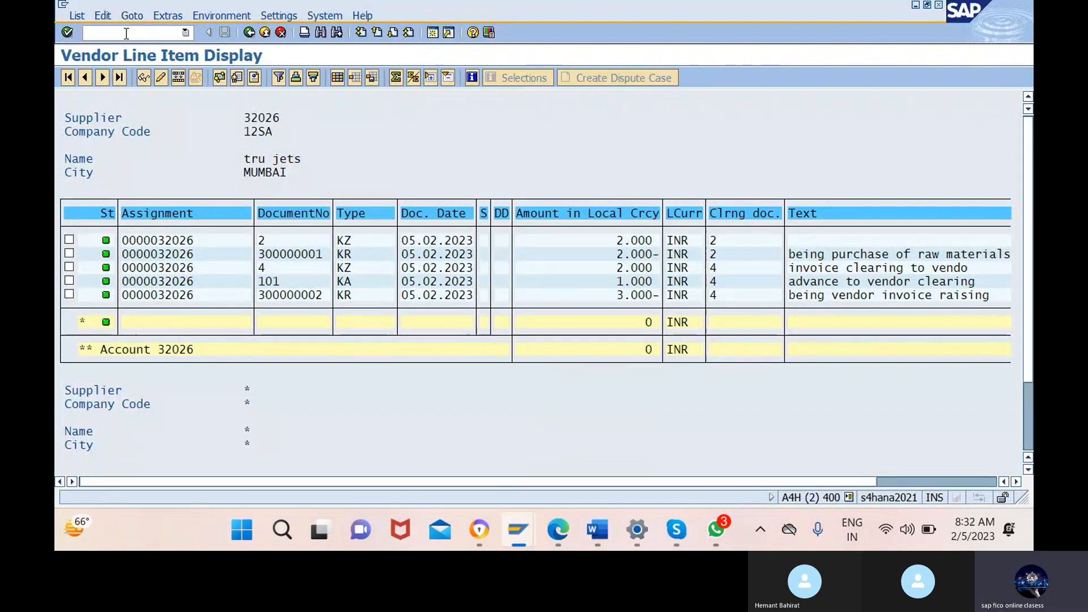
text(/n)
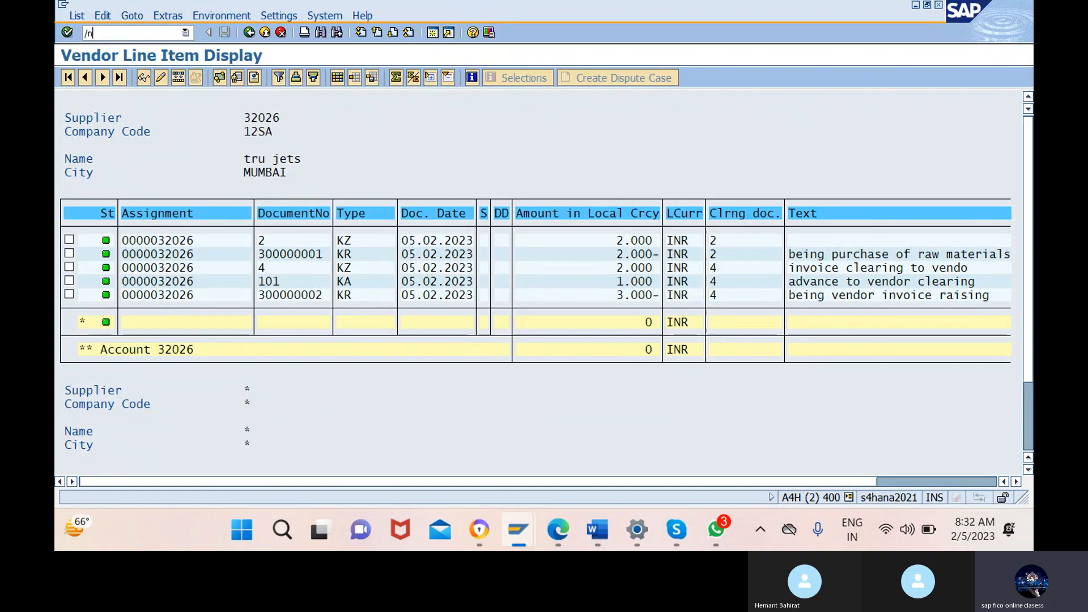
text(xk02)
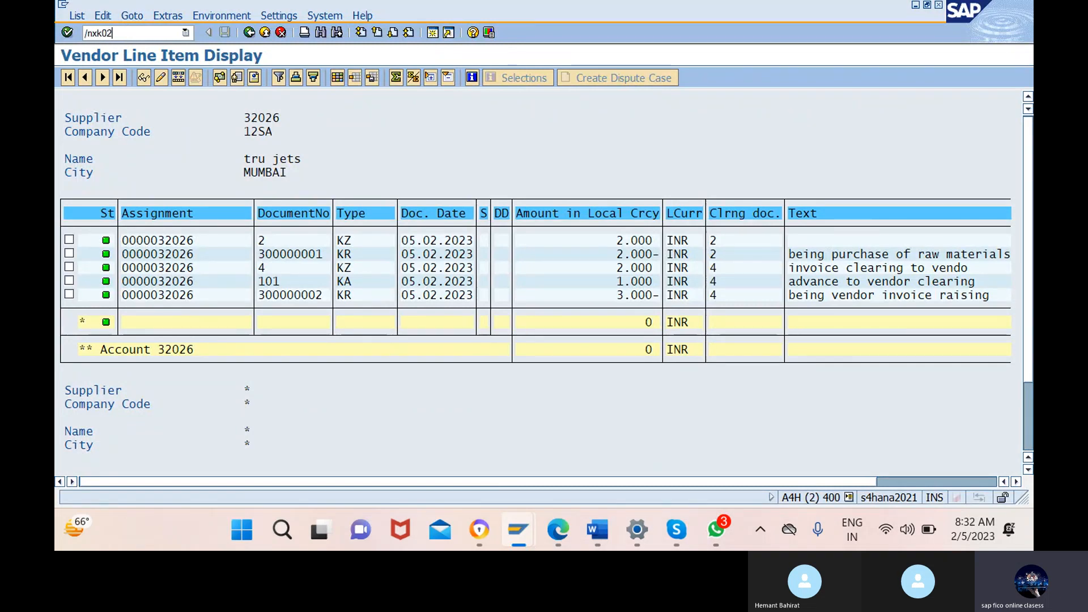
key(Return)
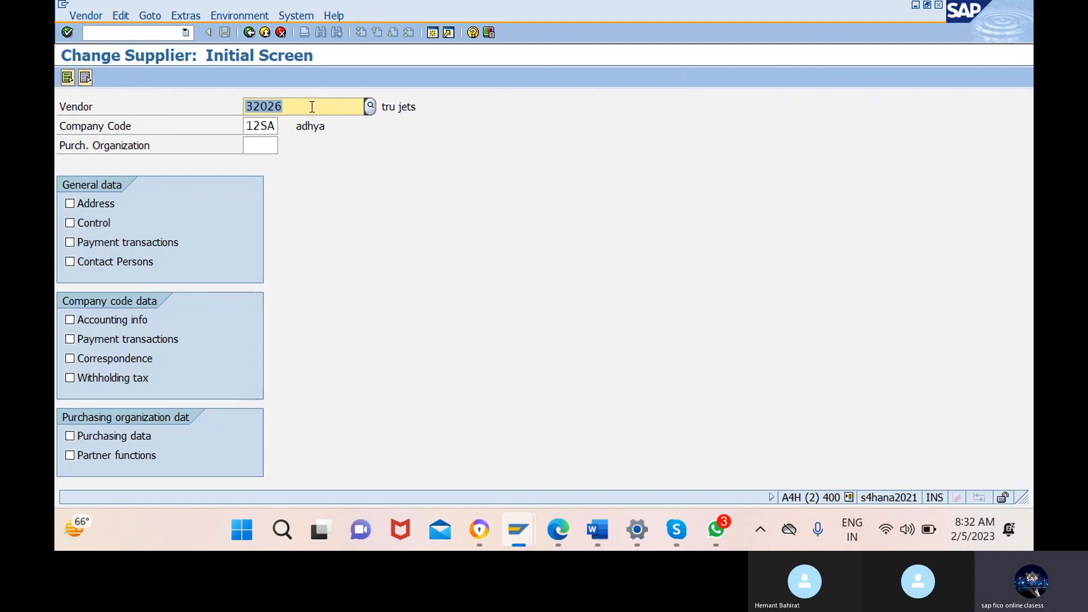
click(145, 340)
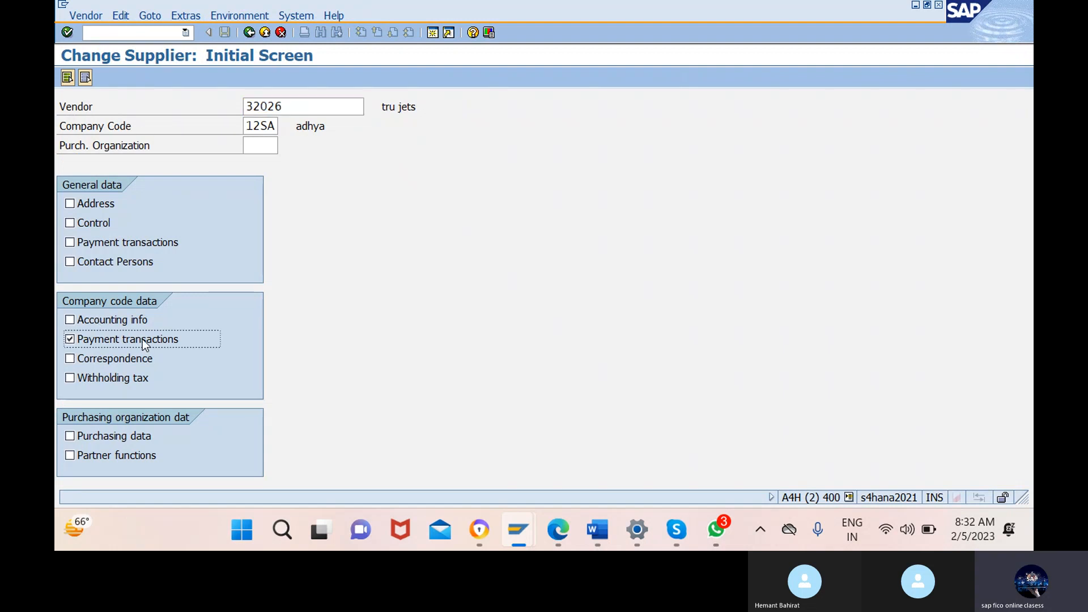
click(71, 242)
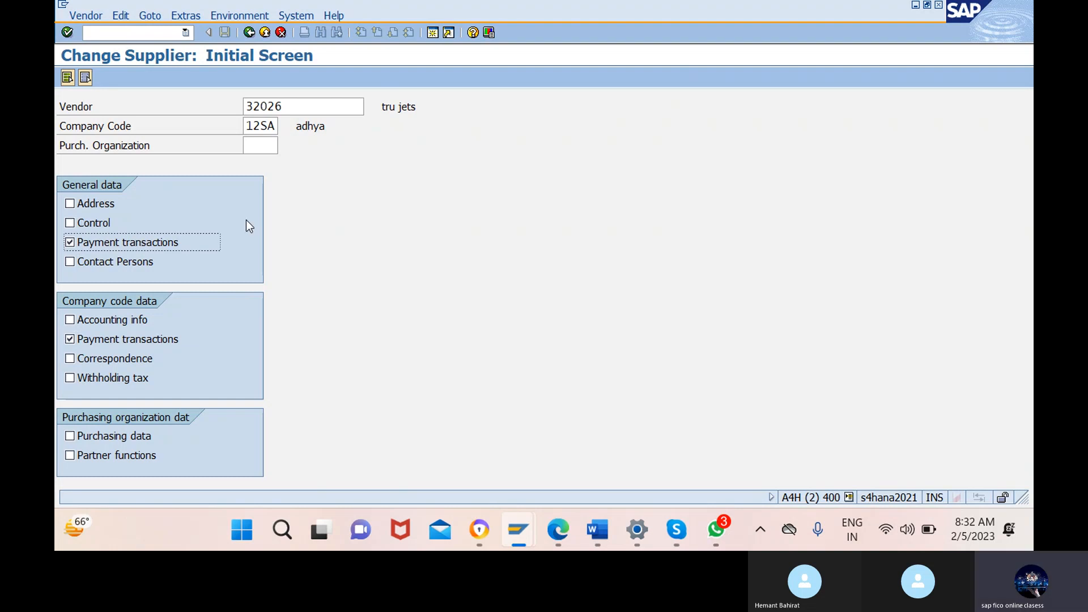
key(Return)
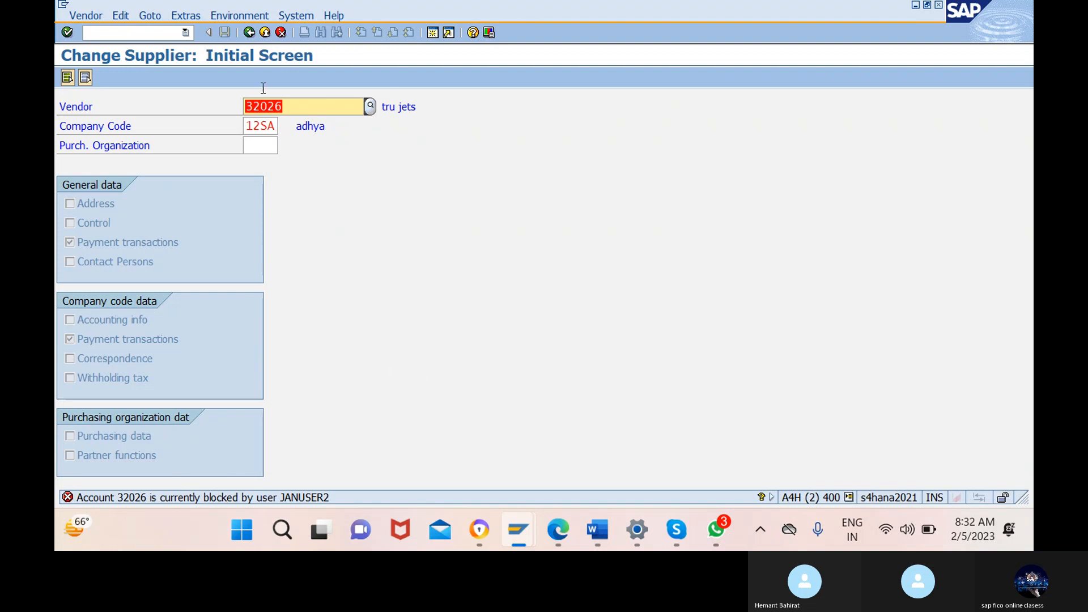
Find the TRU JETS business partner by its number in transaction bp and open its record.
click(136, 34)
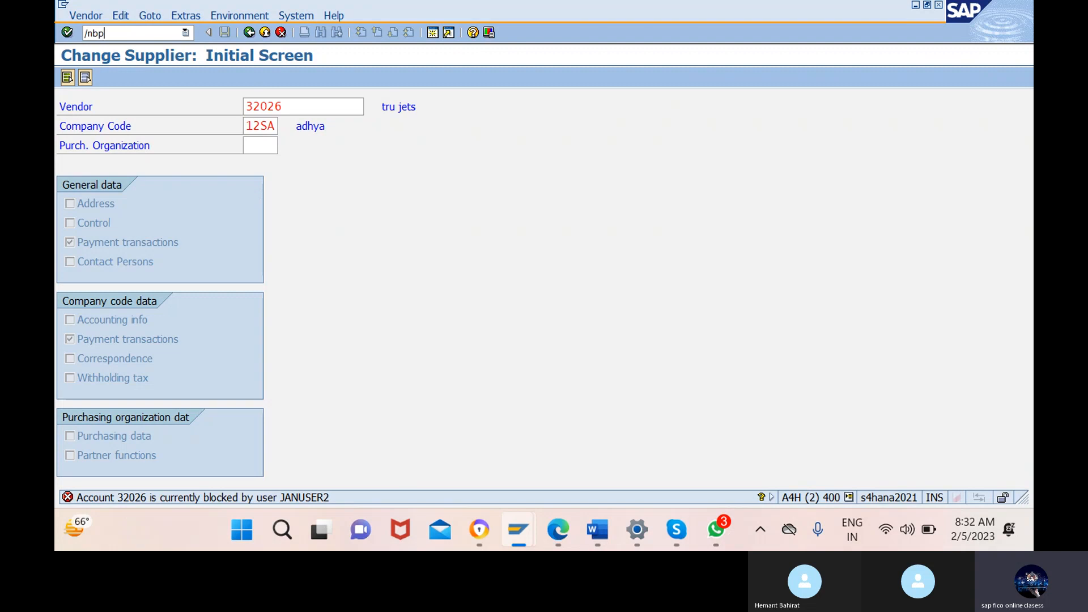
key(Return)
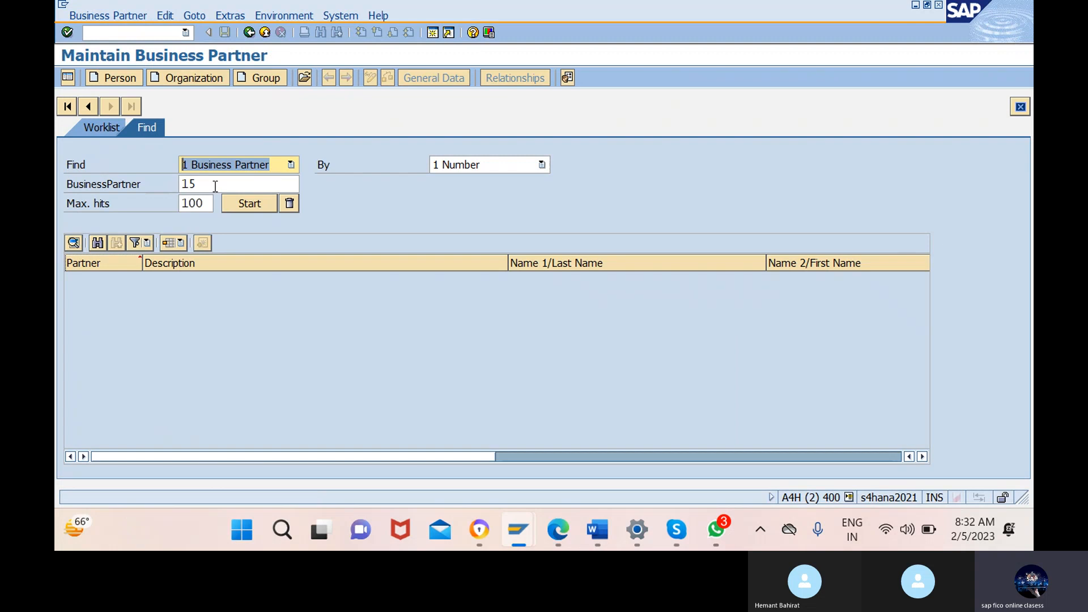
click(240, 184)
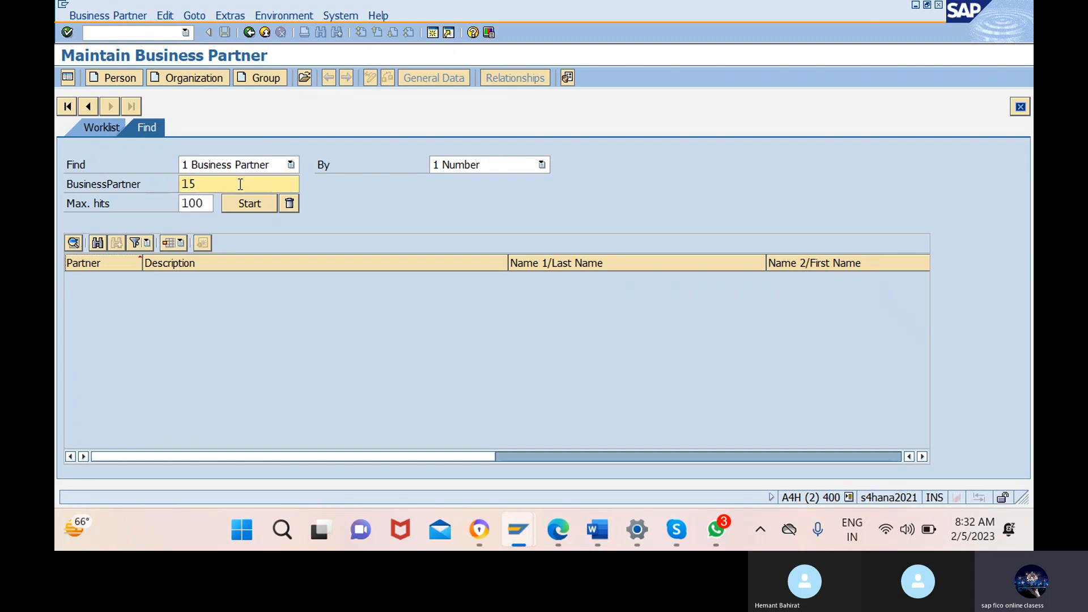
key(BackSpace)
key(BackSpace)
text(2)
key(Return)
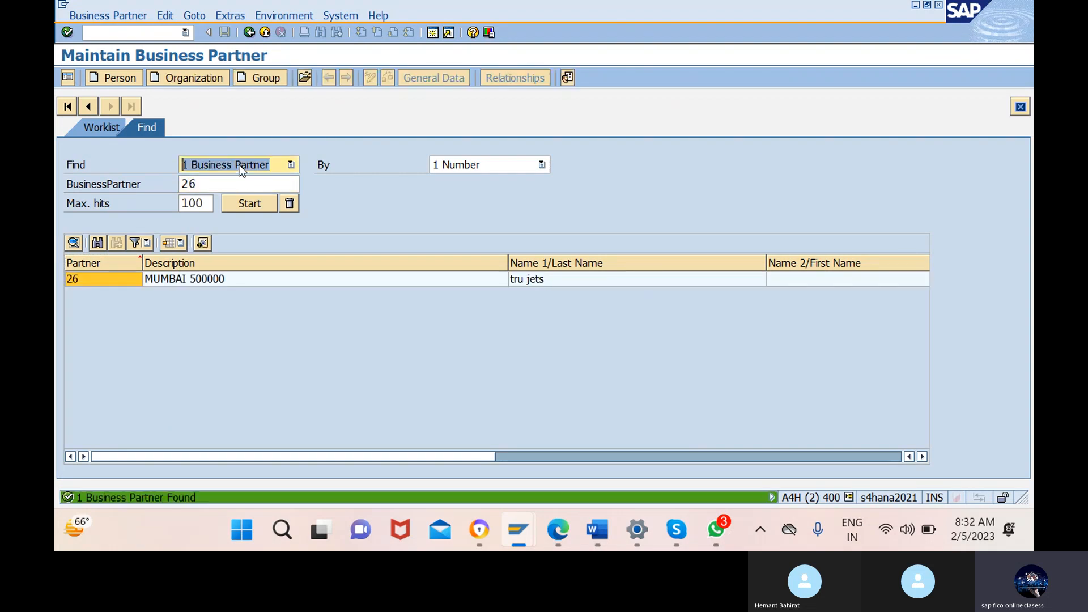
double_click(371, 278)
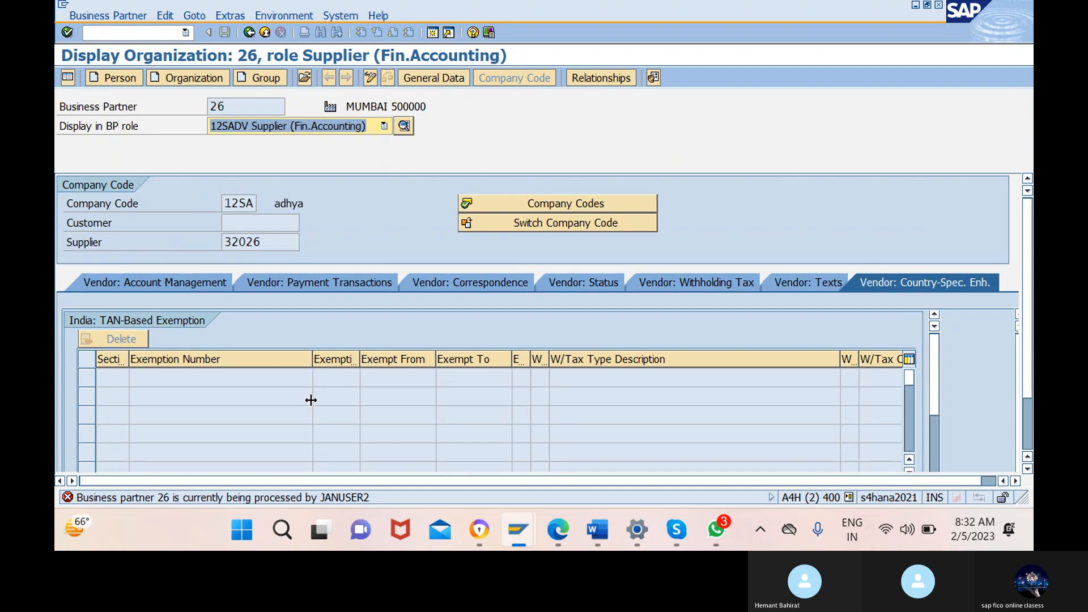
Close the extra business partner display and G/L Account Groups sessions and return to the session changing the supplier.
drag(599, 525, 552, 526)
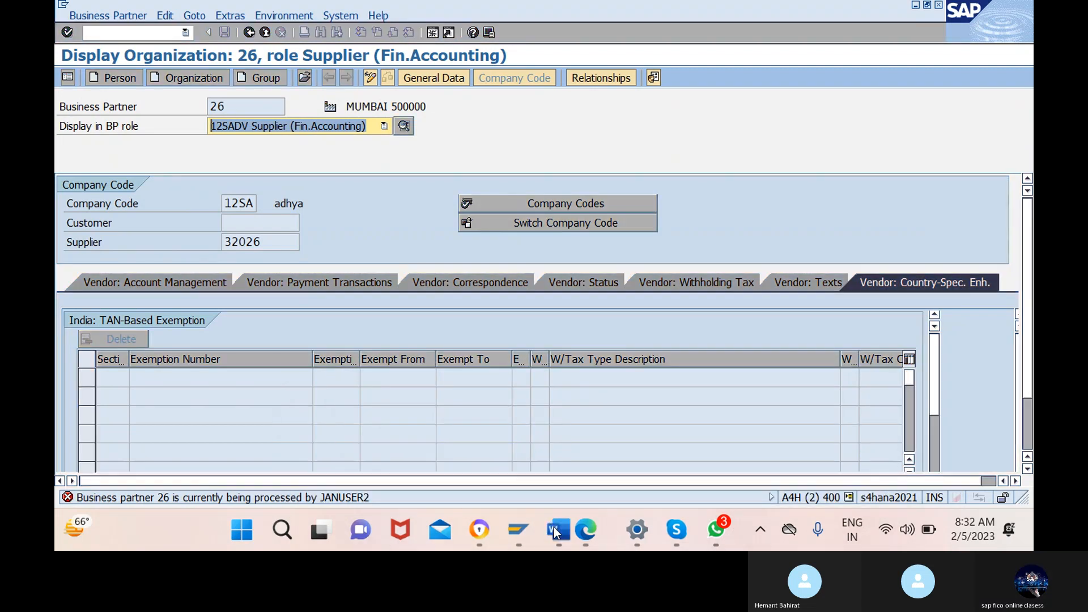
mouse_move(515, 527)
click(453, 447)
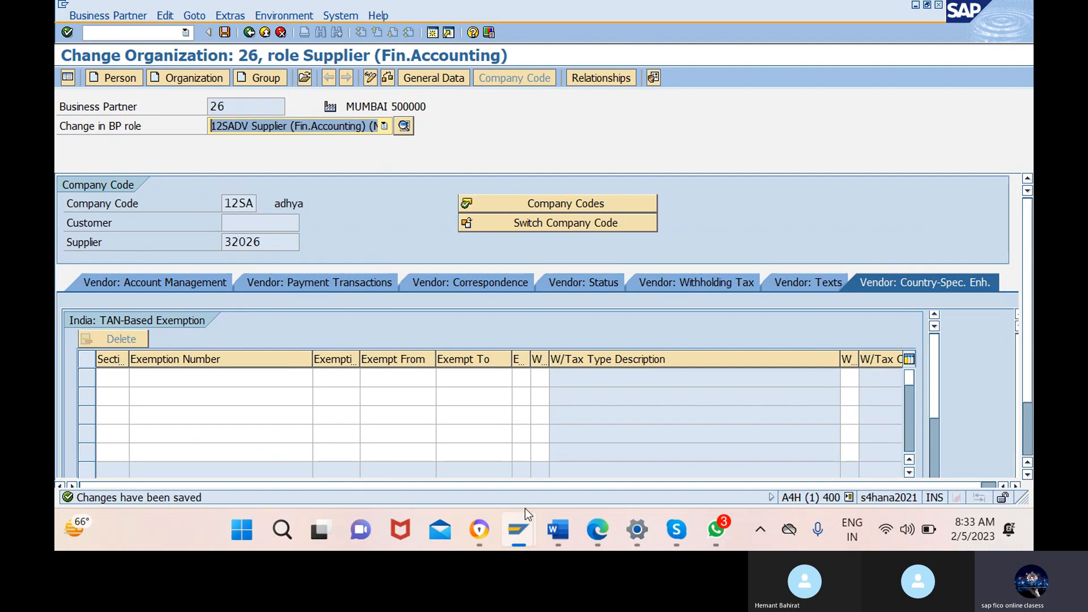
mouse_move(520, 526)
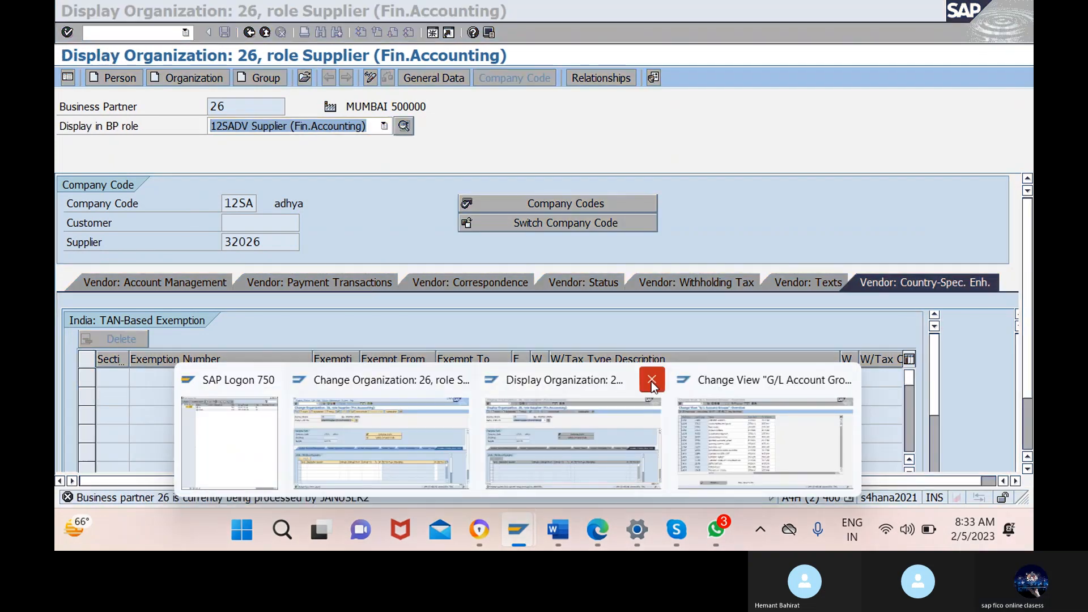
click(651, 382)
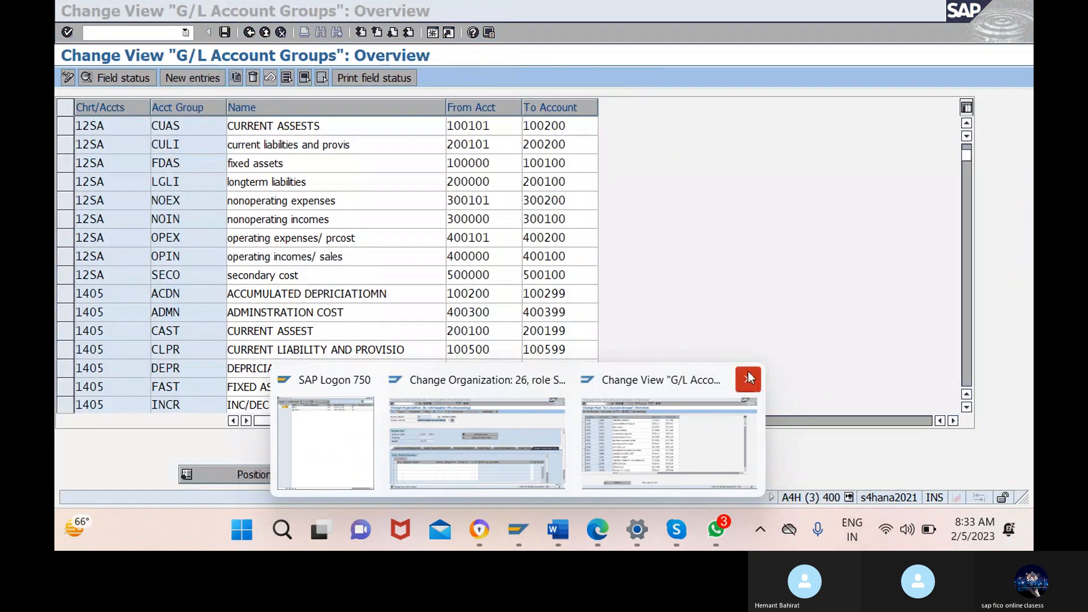
click(748, 378)
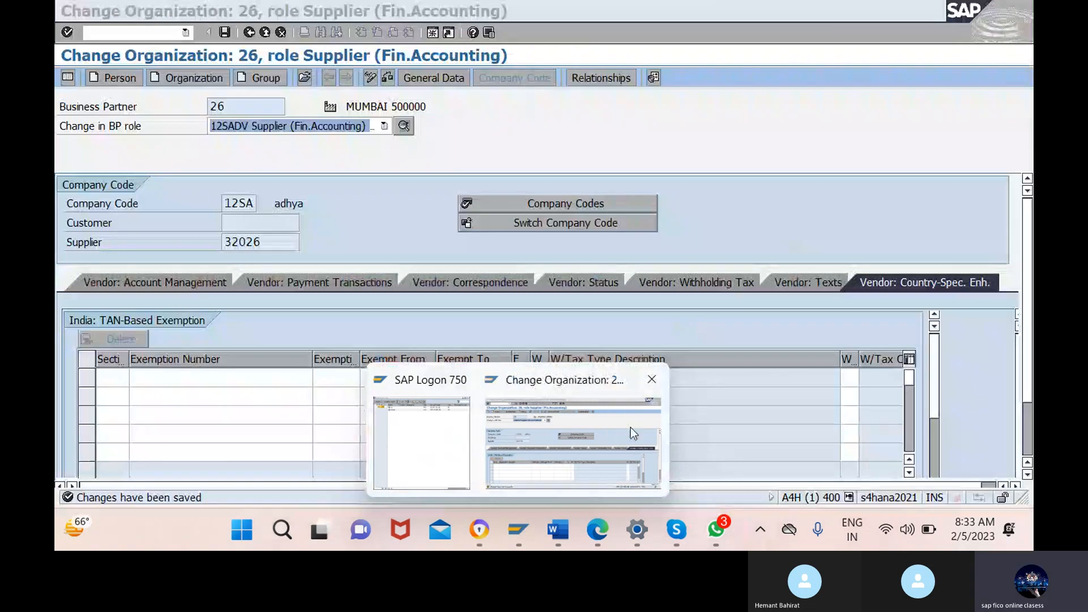
click(630, 428)
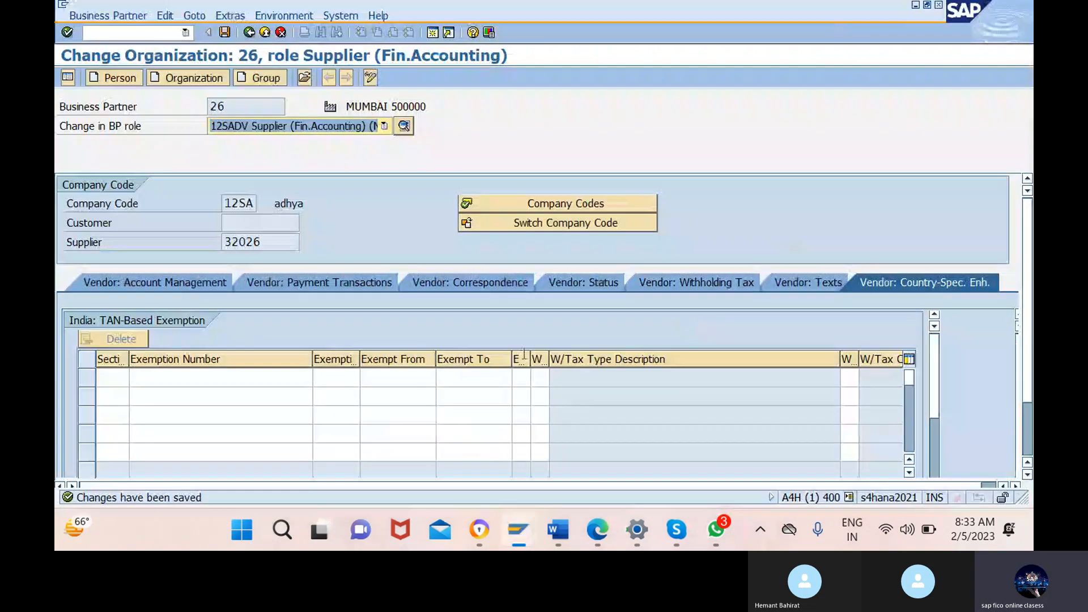
Find payment terms 12SA in the value list, assign them to the supplier's payment transactions and save.
click(341, 284)
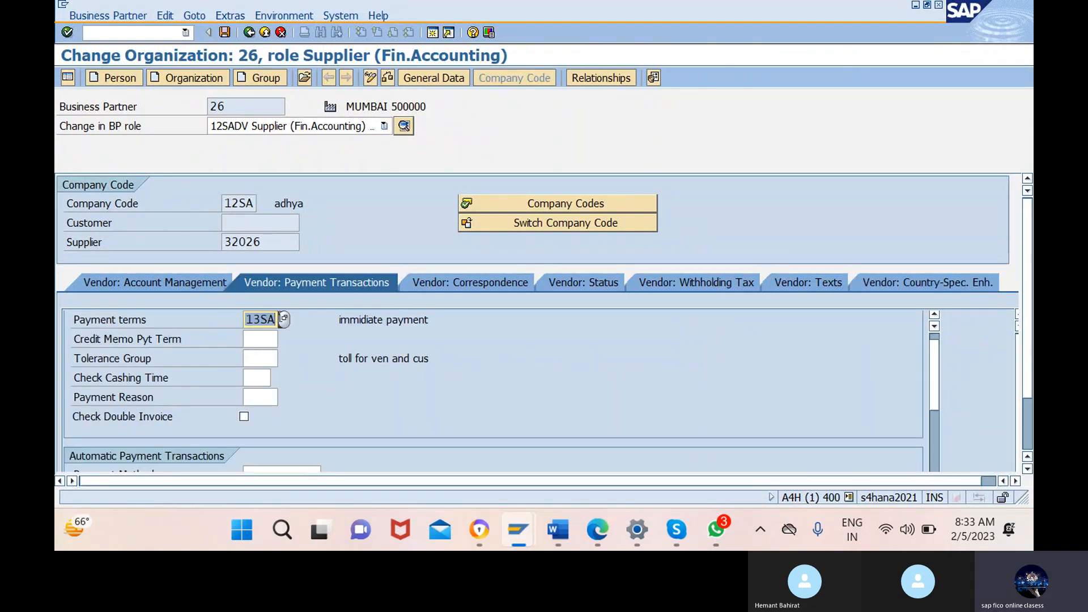
key(BackSpace)
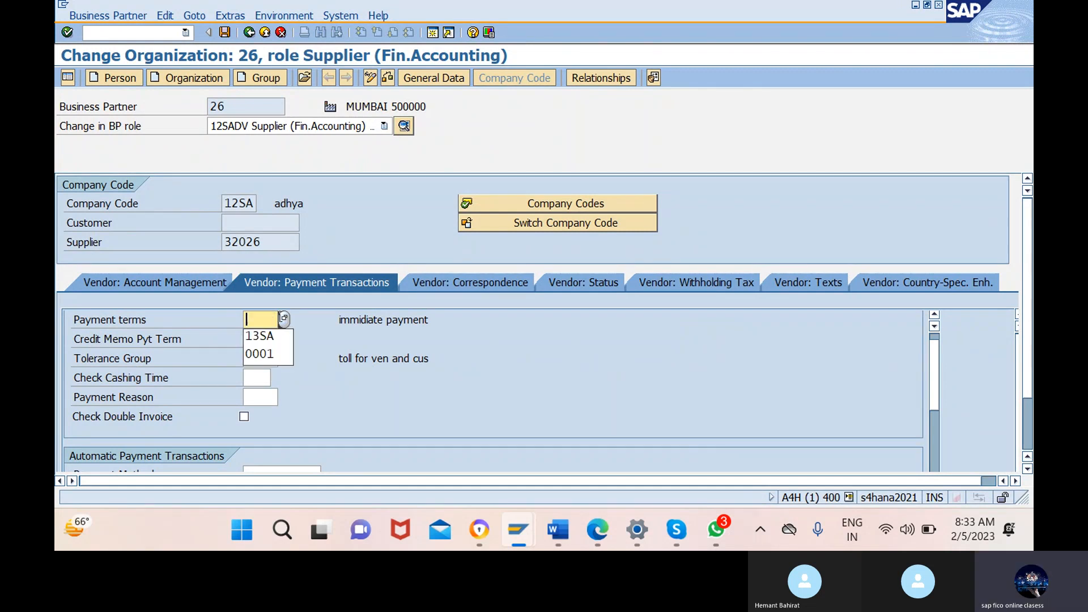
click(286, 318)
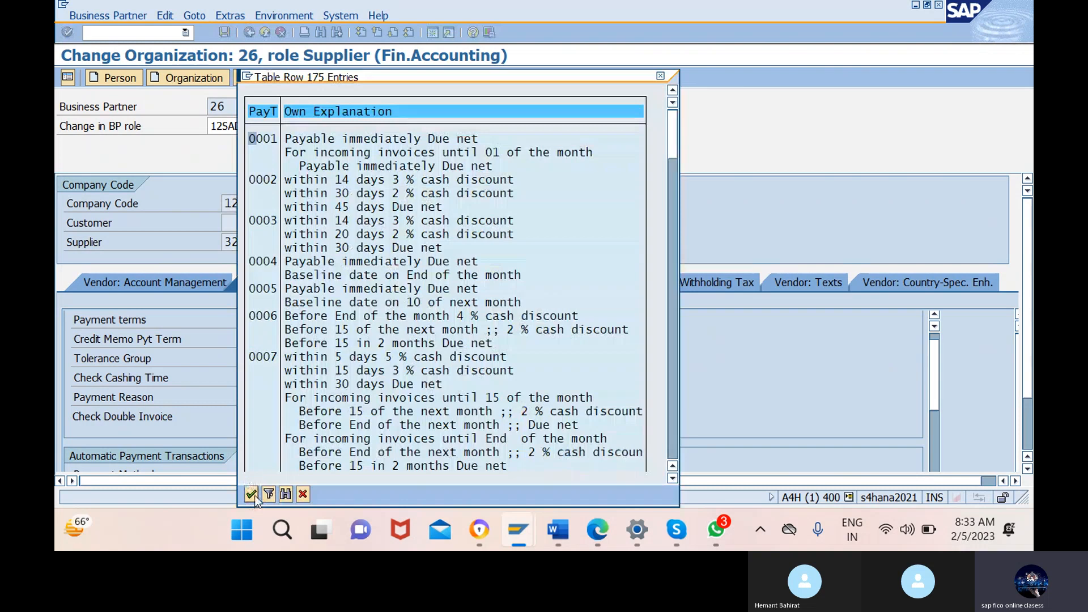
click(285, 494)
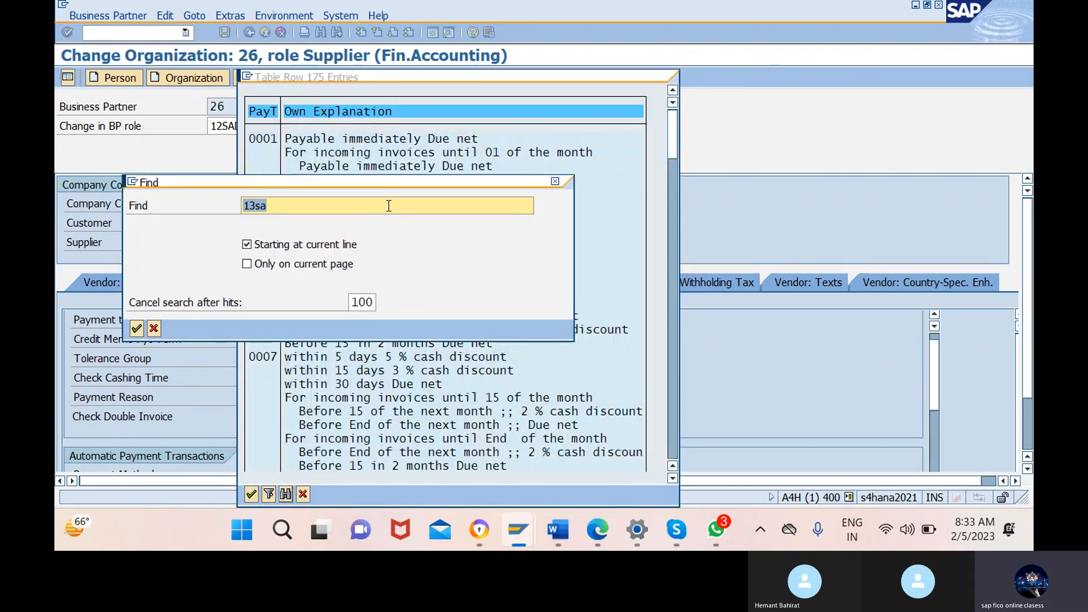
text(12sa)
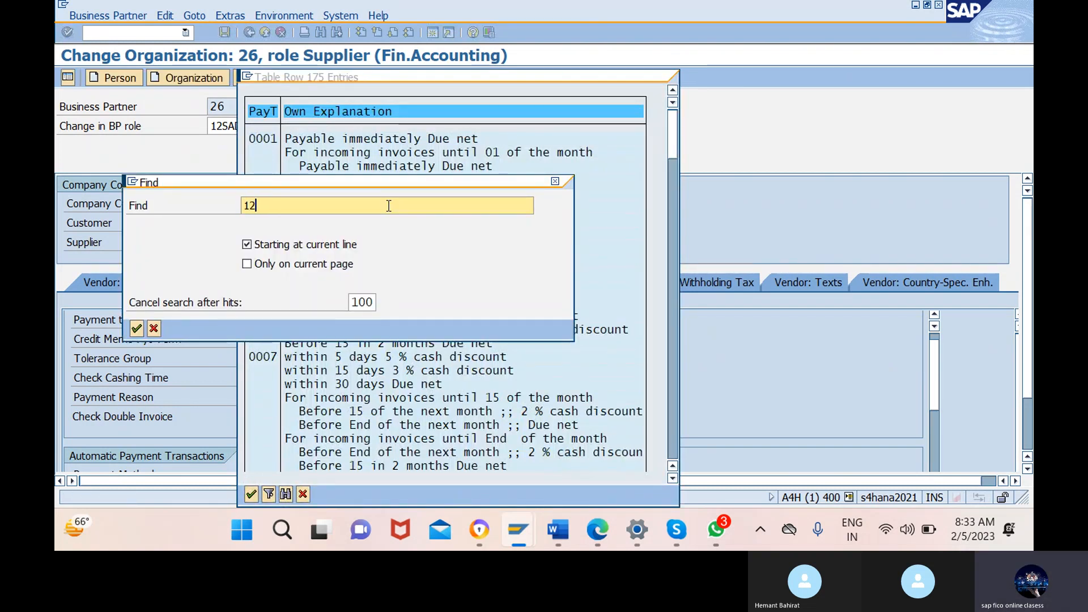
click(136, 329)
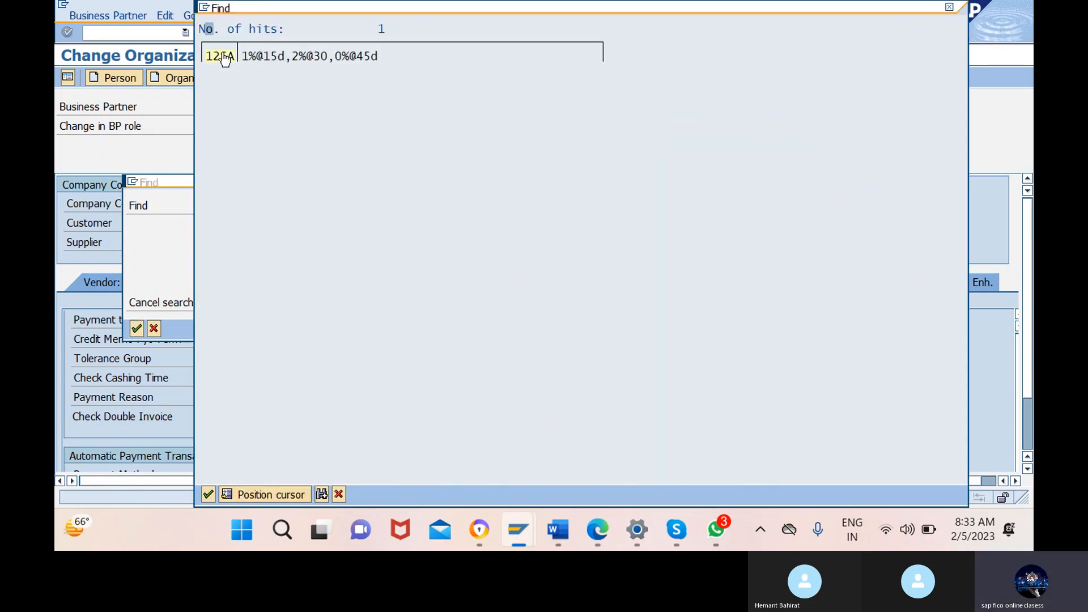
click(225, 58)
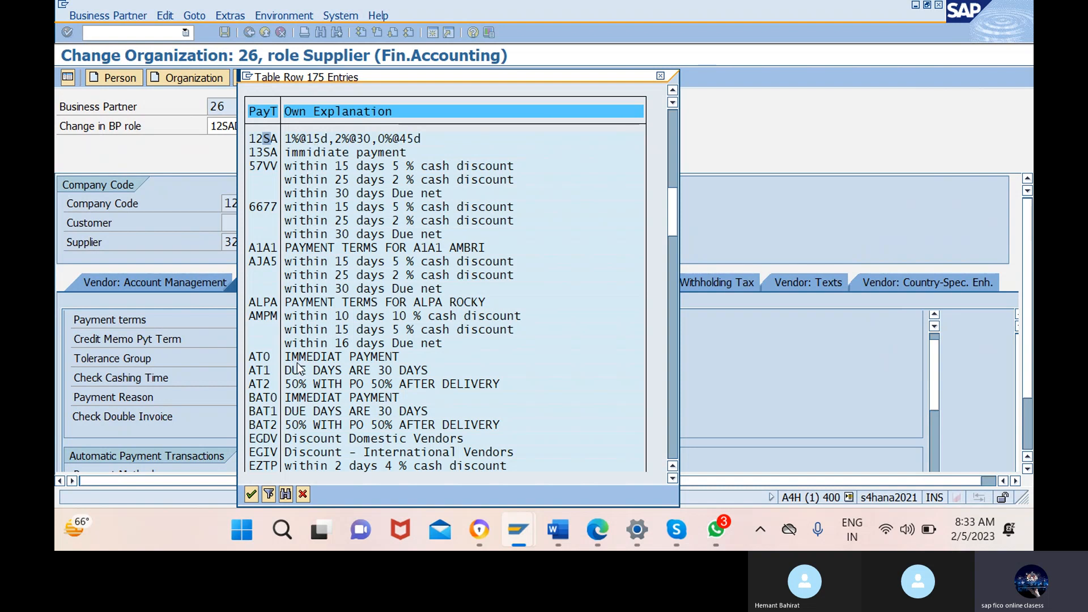
click(251, 494)
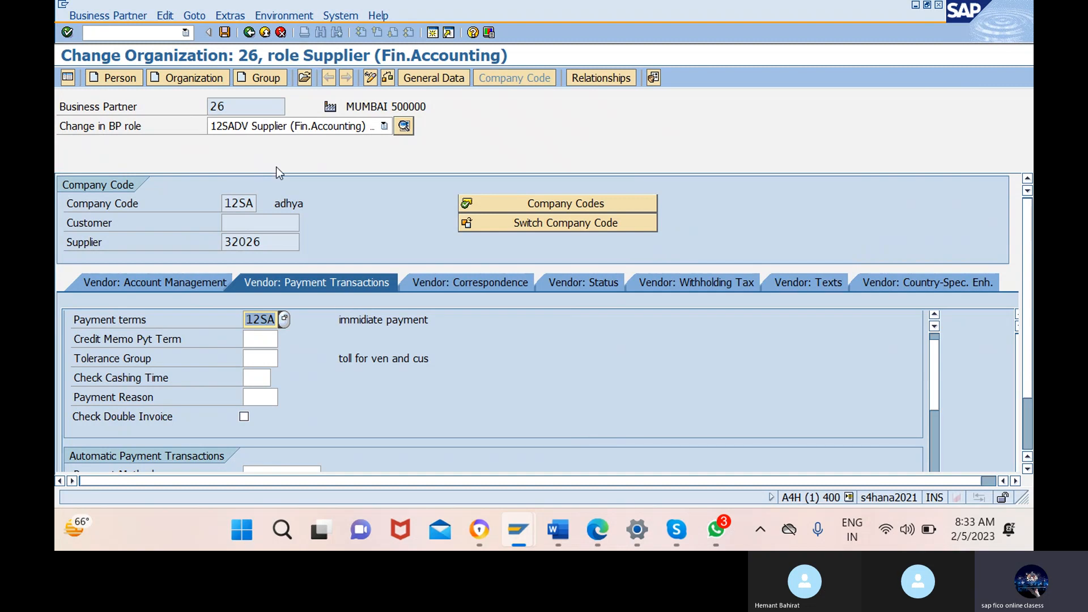
click(224, 32)
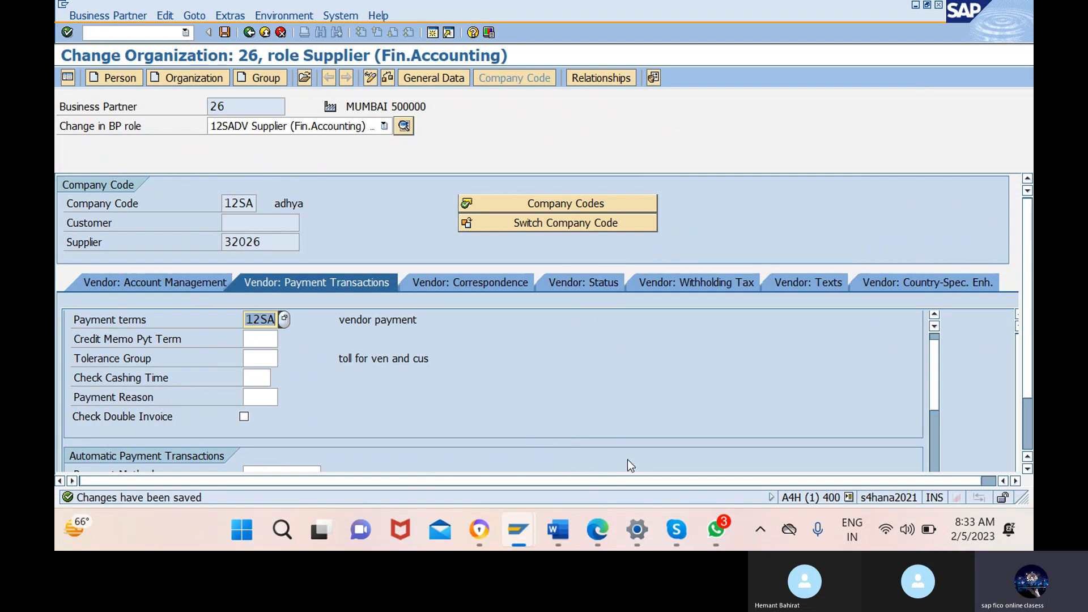
Switch to the Word notes and look up the transaction for the automatic discount account posting.
mouse_move(528, 515)
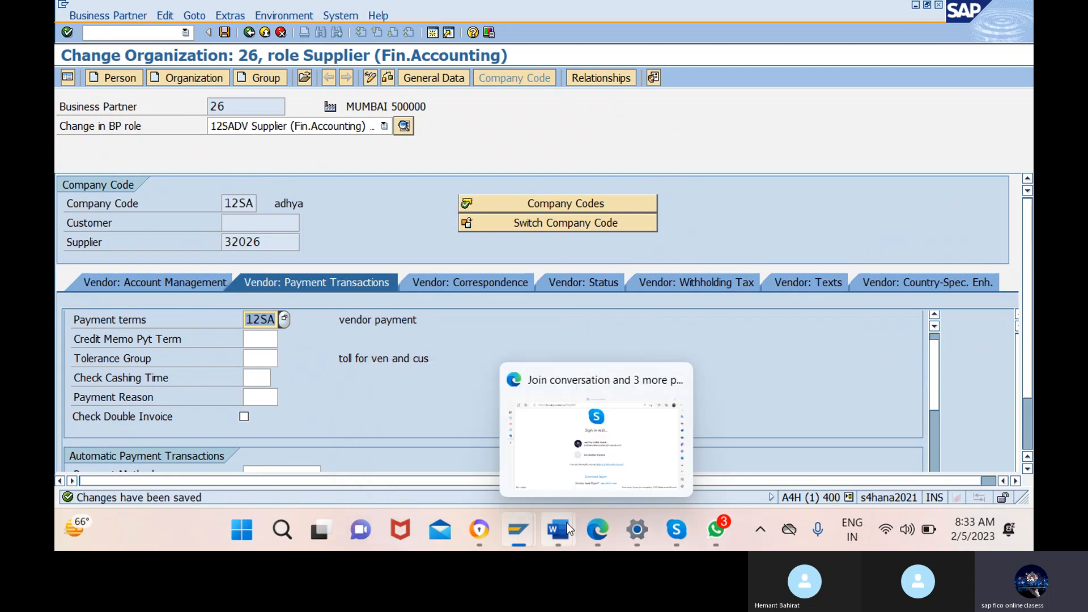
mouse_move(566, 522)
click(562, 423)
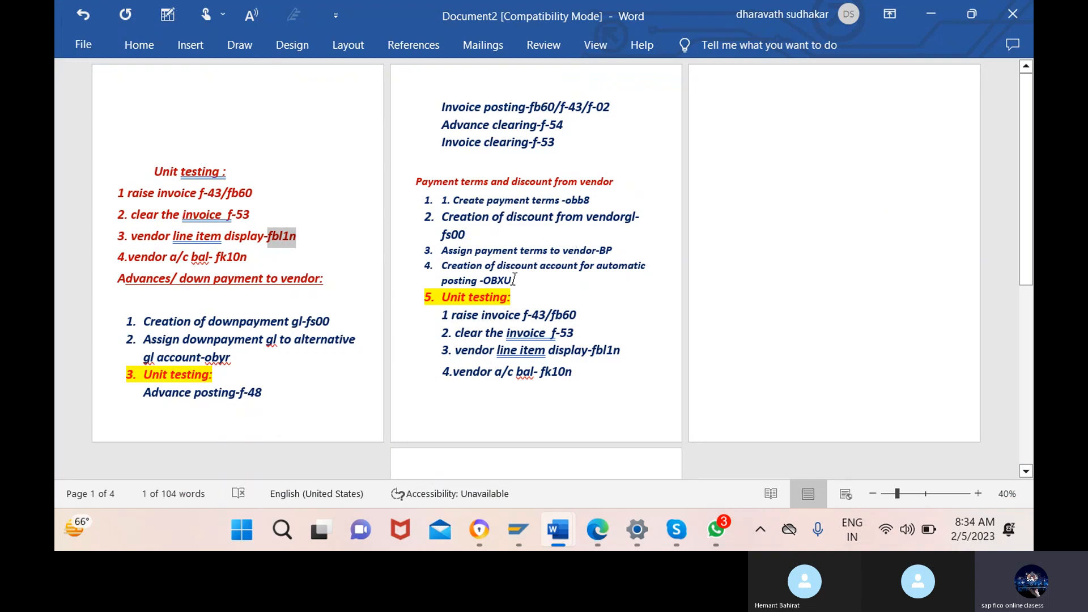
drag(514, 279, 485, 282)
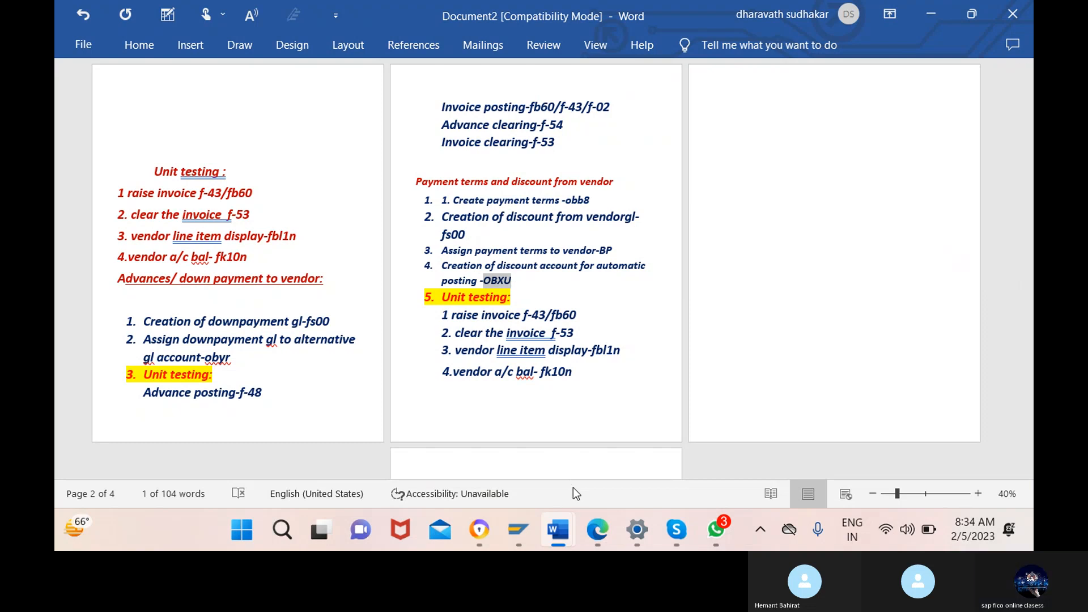
Switch back to SAP, open transaction obxu for chart of accounts 12SA and save the cash discount received (SKE) rules.
mouse_move(518, 530)
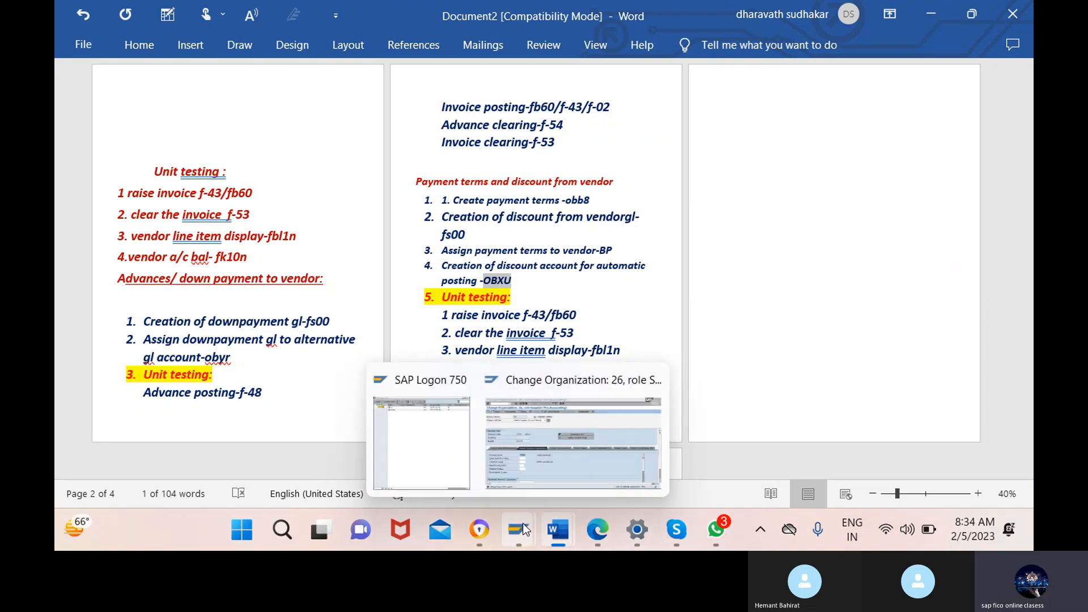
click(542, 447)
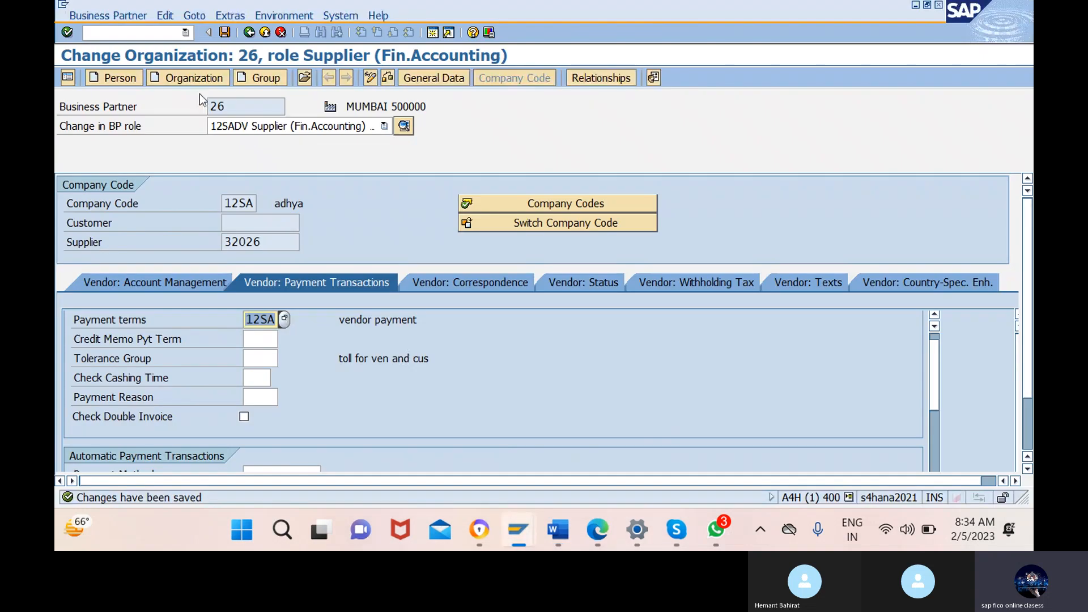
click(151, 33)
text(/nob)
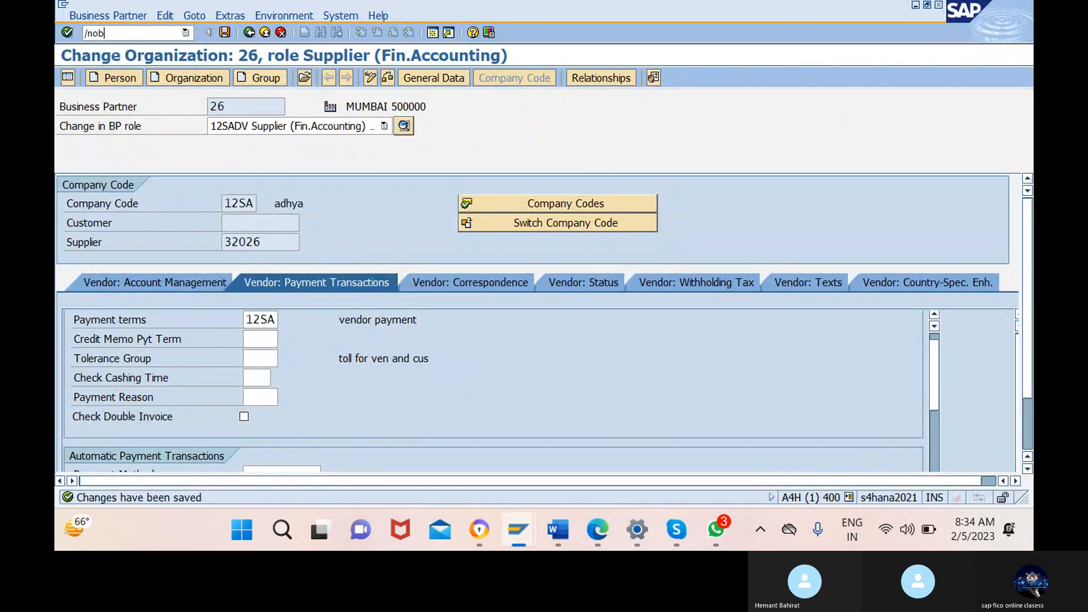
text(xu)
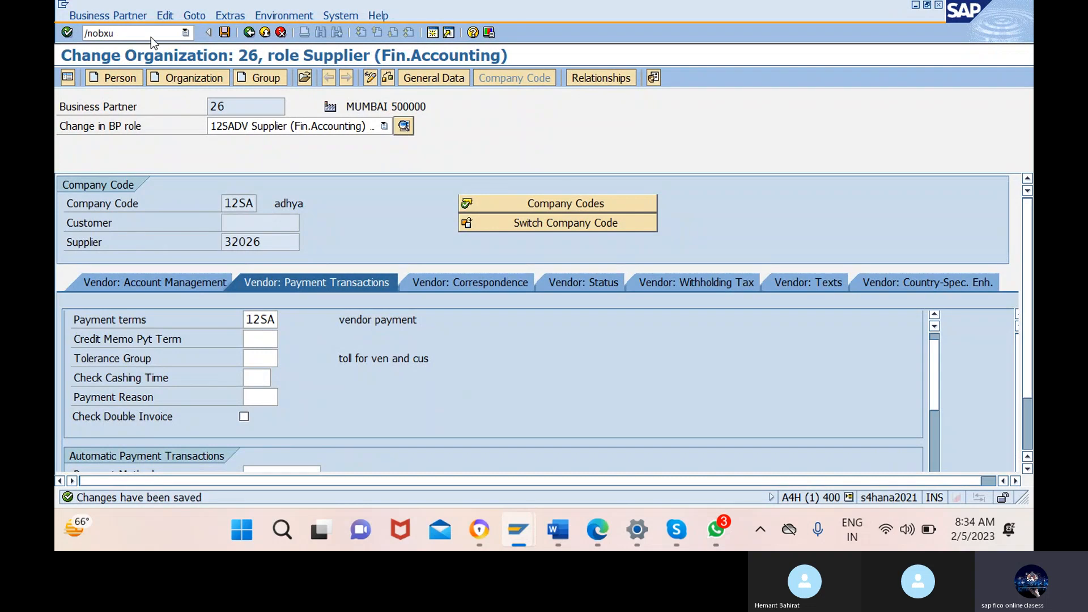
key(Return)
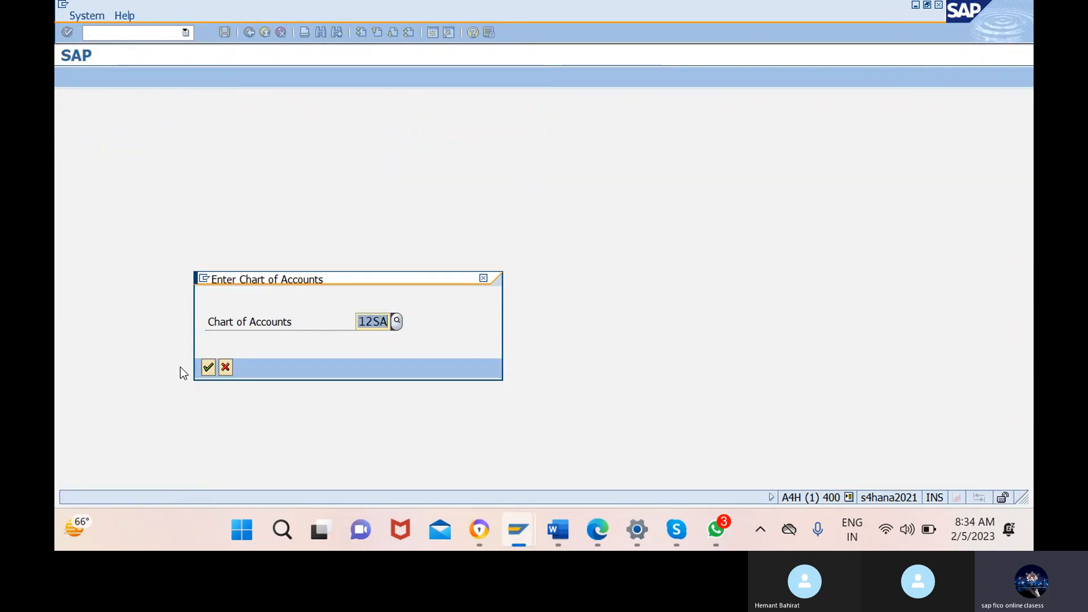
click(208, 368)
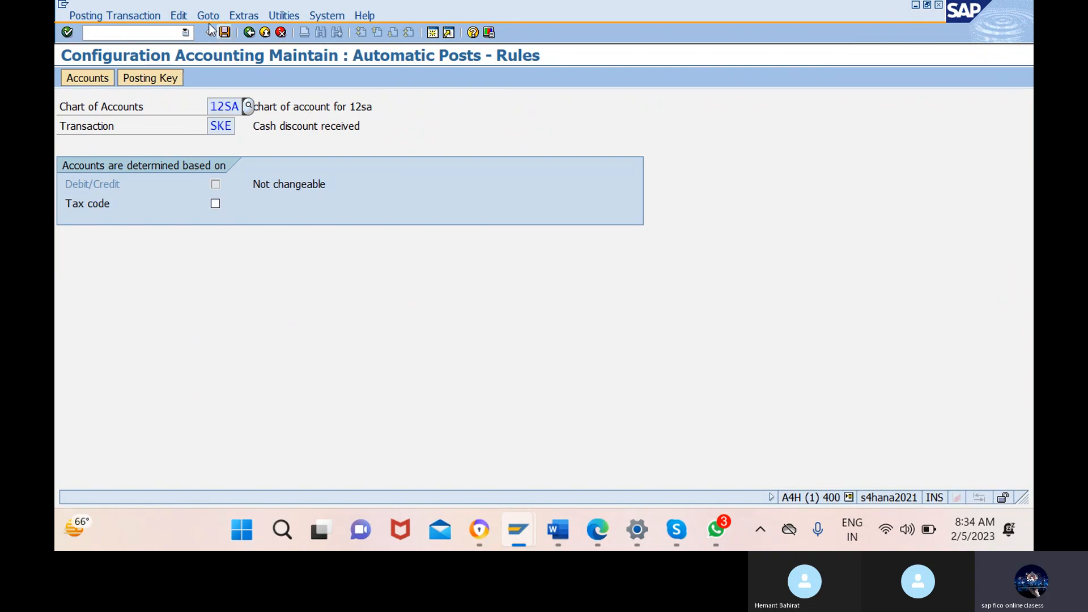
click(225, 33)
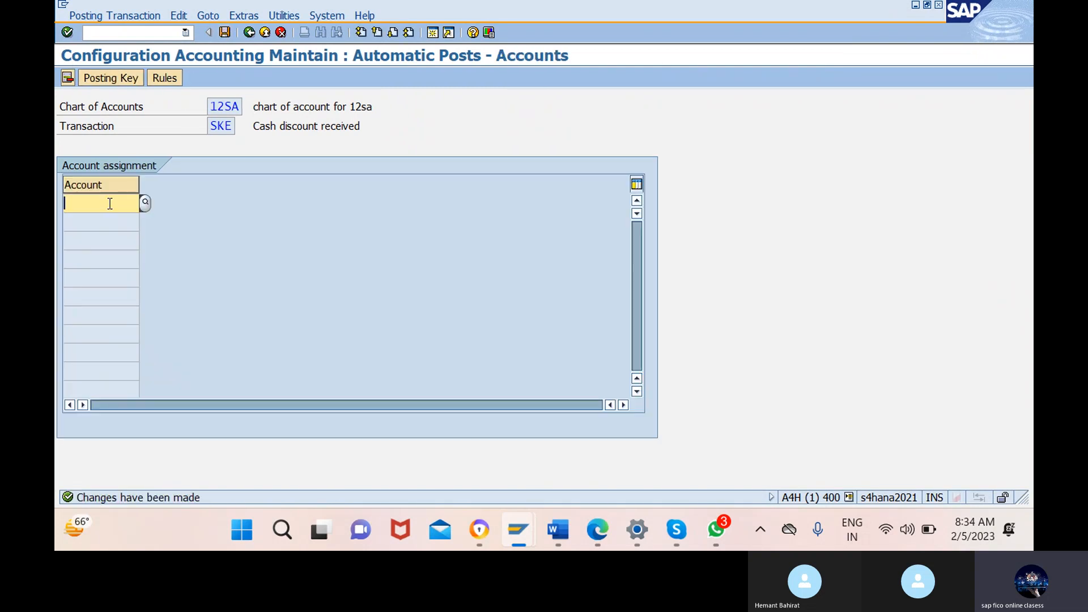
Assign the discount from vendor account 400000 to the cash discount received transaction and save.
click(145, 203)
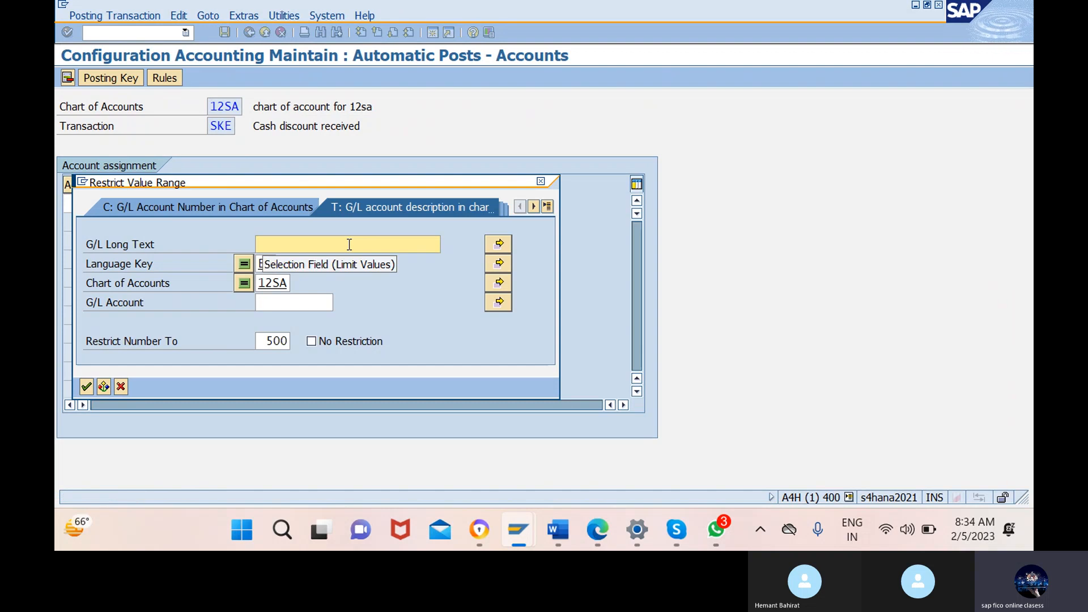
click(86, 387)
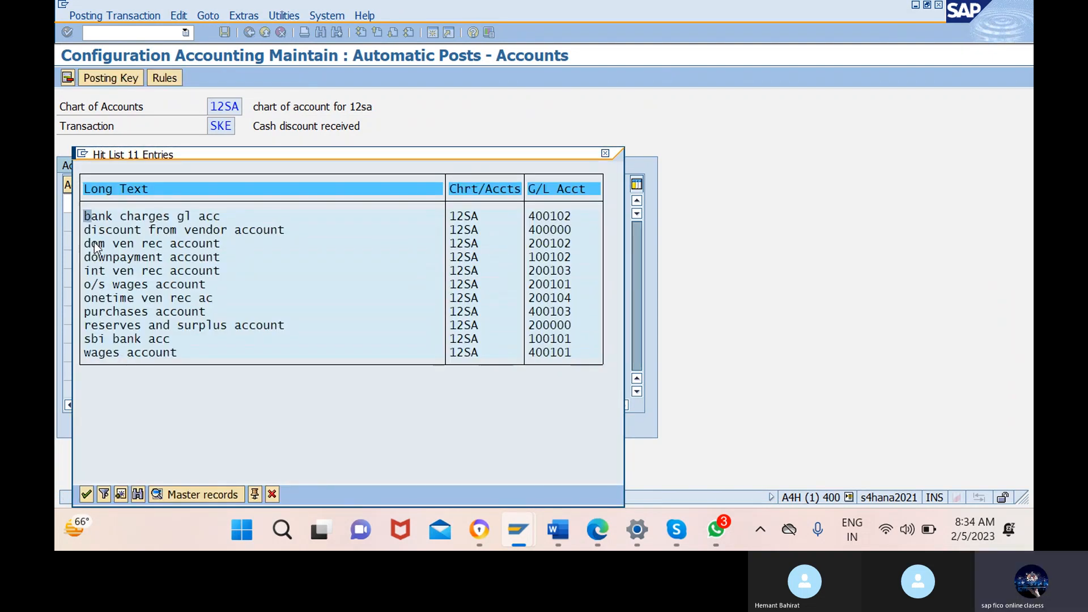
click(86, 494)
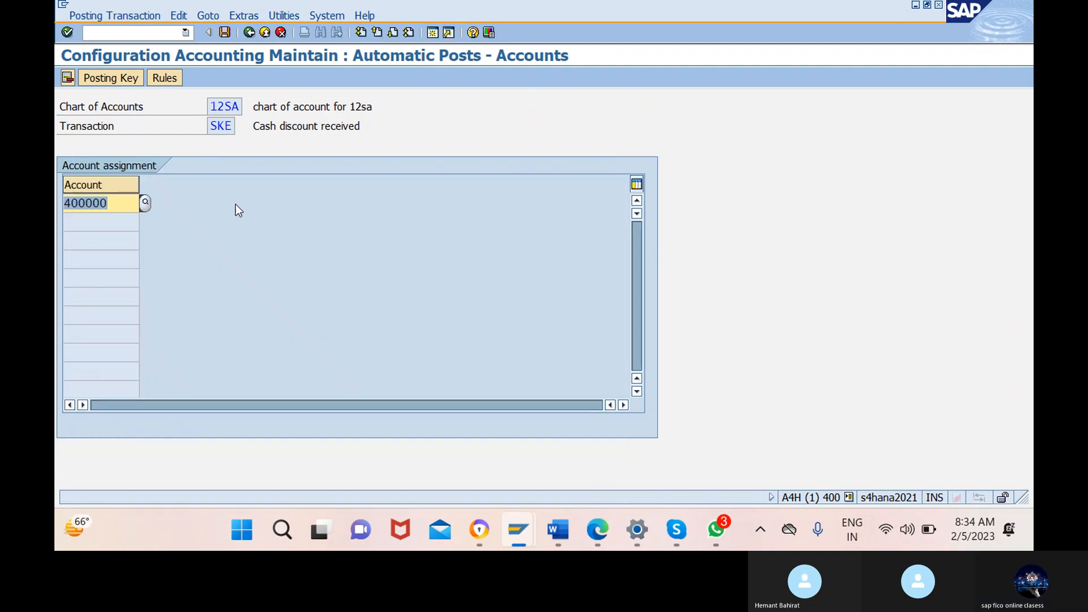
click(225, 32)
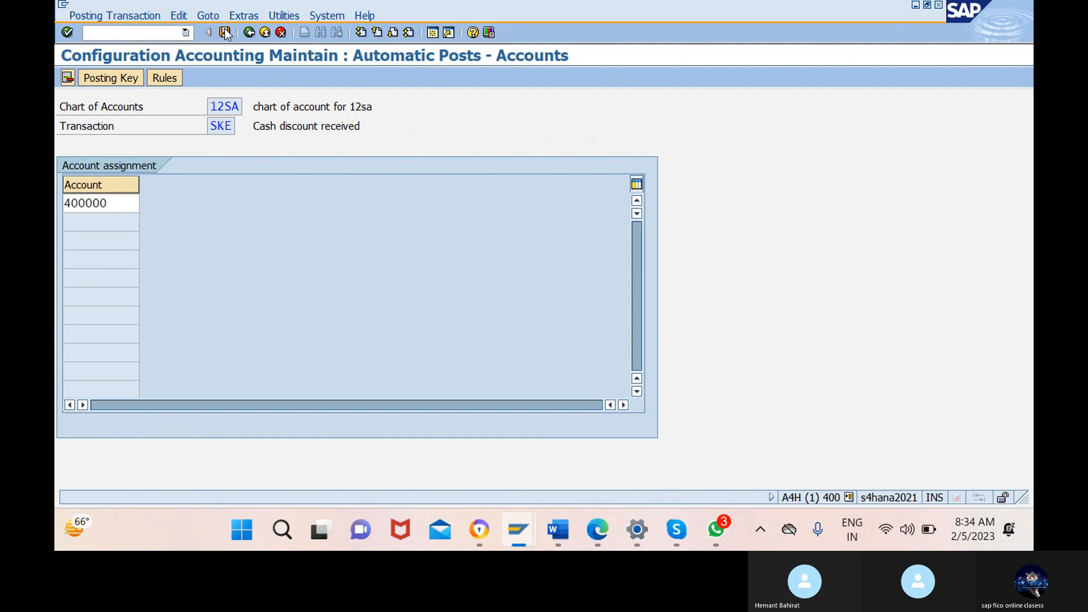
click(101, 251)
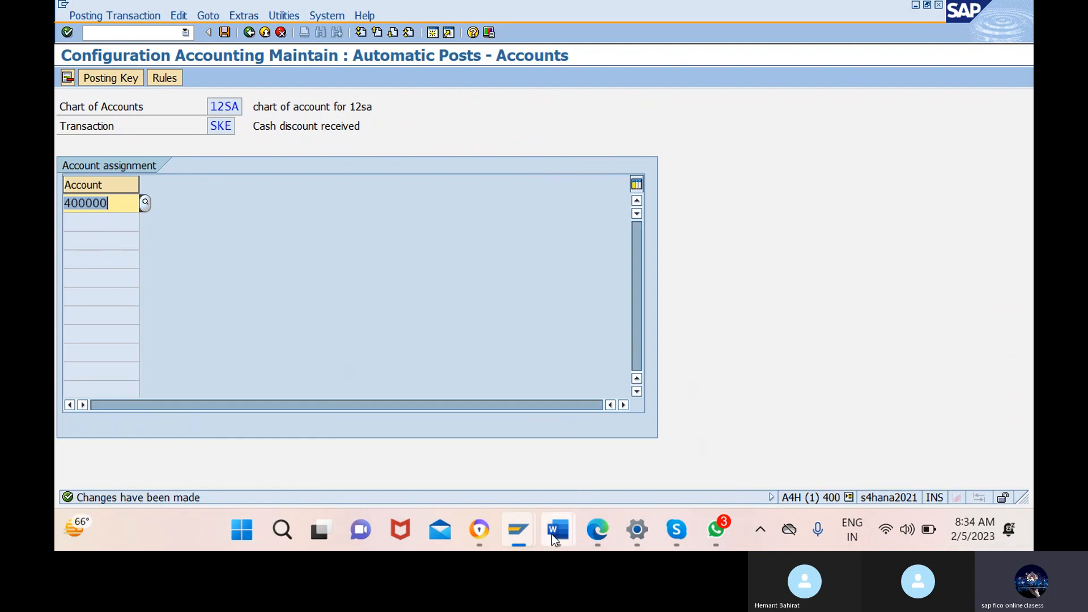
Switch to the Word notes and check the invoice raising step under the vendor discount unit testing.
mouse_move(552, 534)
click(610, 408)
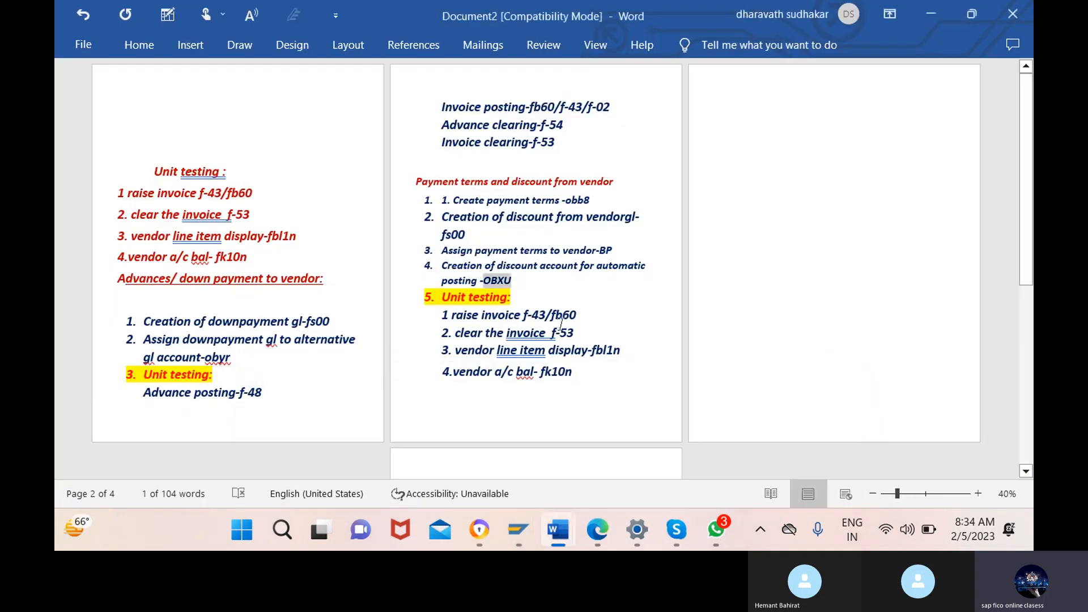
drag(578, 315, 462, 327)
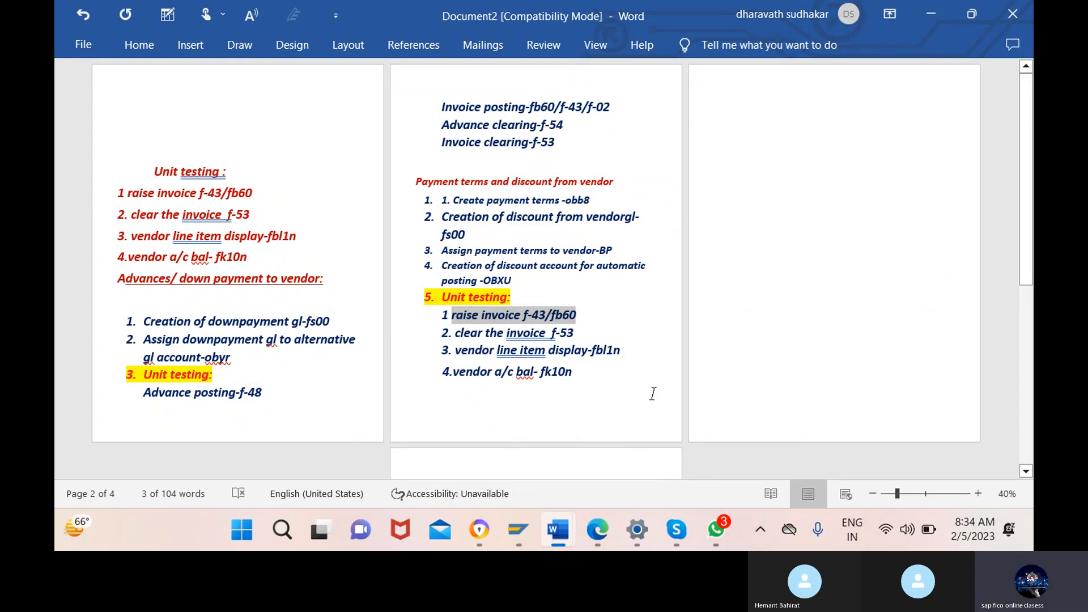
Switch back to SAP and open the vendor invoice entry with transaction f-43.
mouse_move(520, 525)
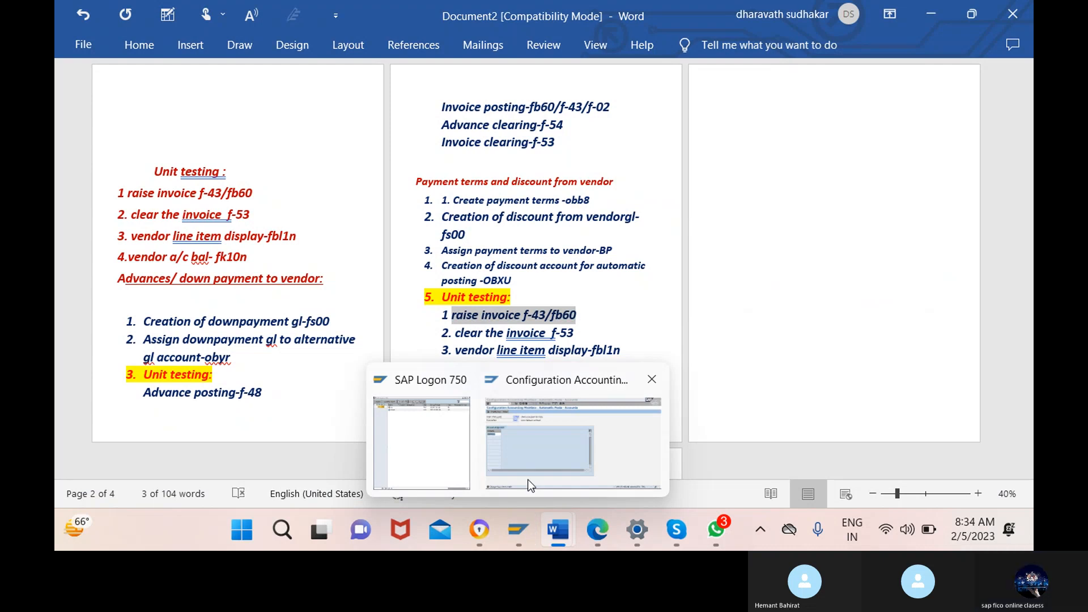
click(528, 479)
click(151, 34)
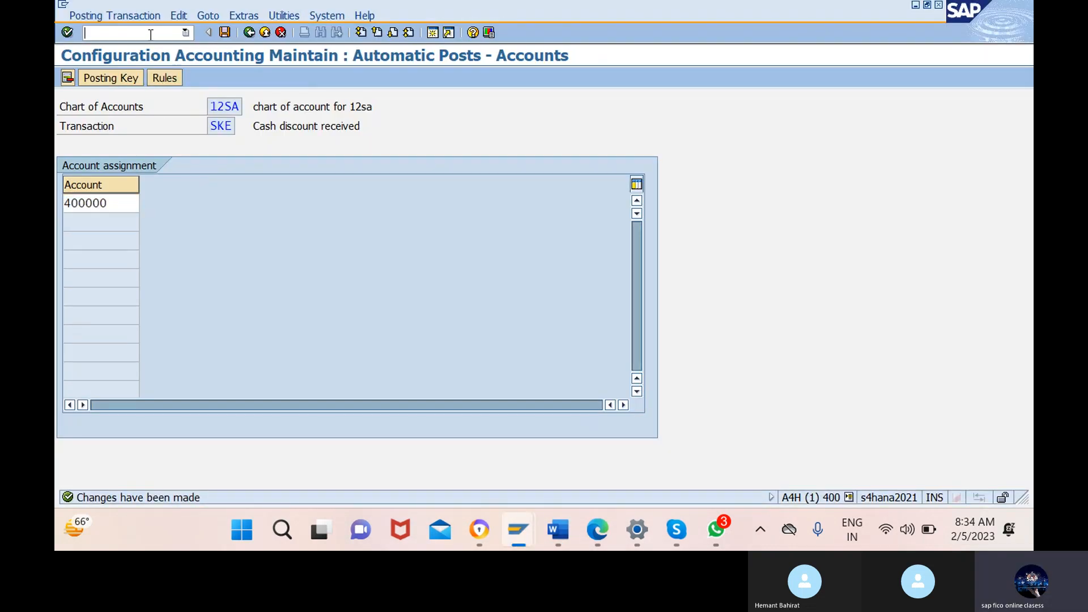
text(/nf-)
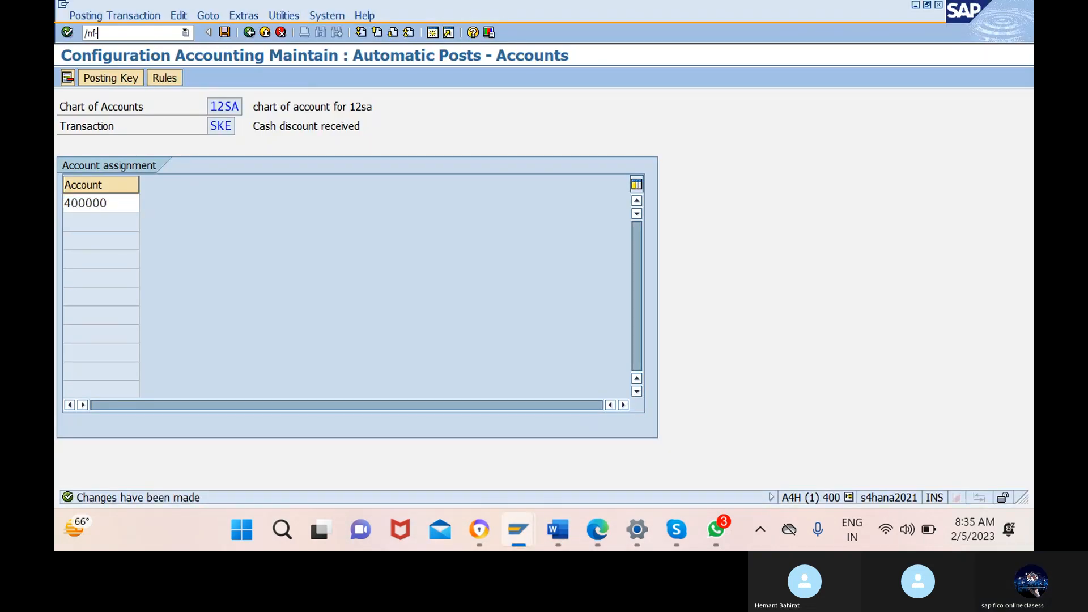
text(43)
key(Return)
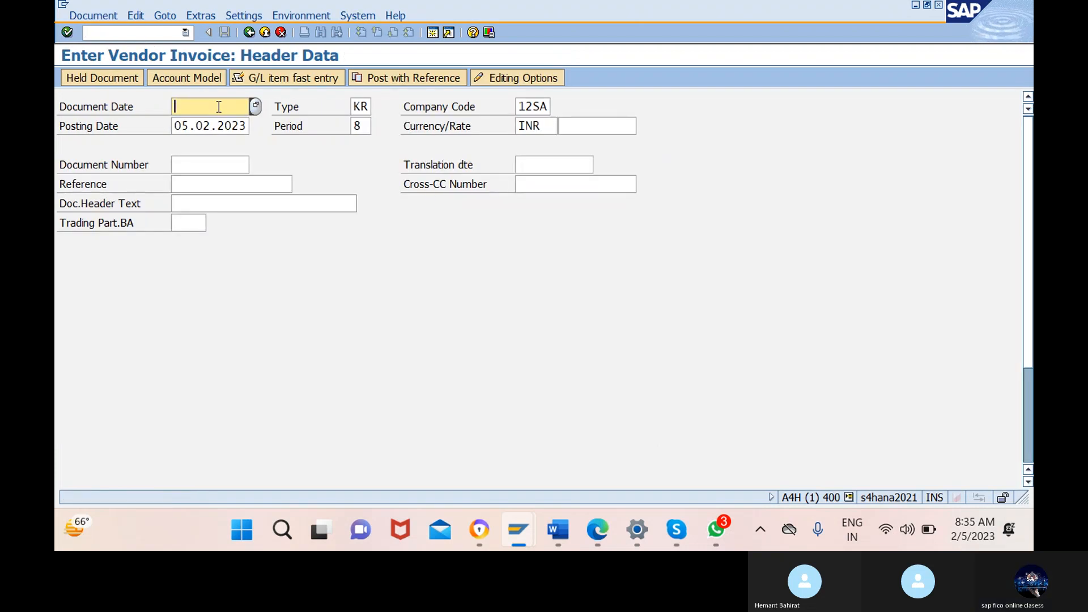
Fill in the invoice header with document date 05.02.2023, reference ref and header text vendor invoice raising.
click(257, 107)
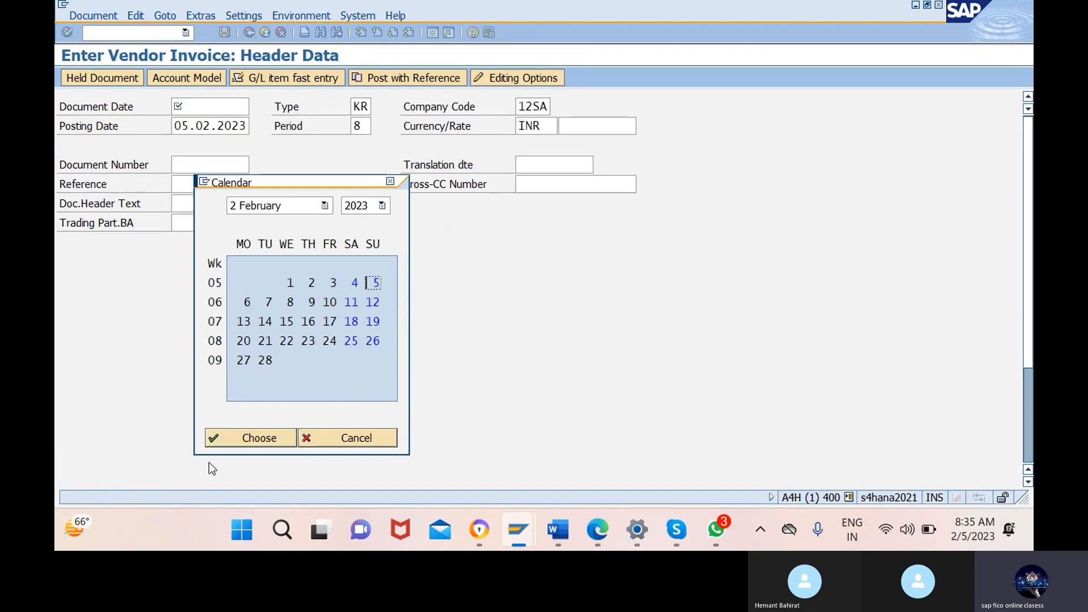
click(251, 438)
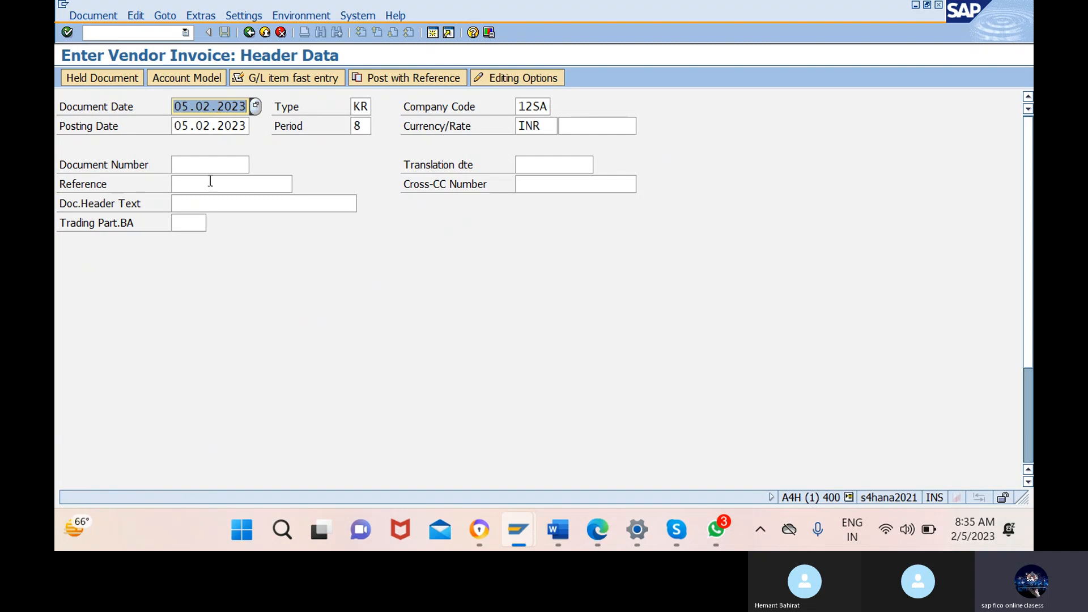
click(233, 184)
text(ref)
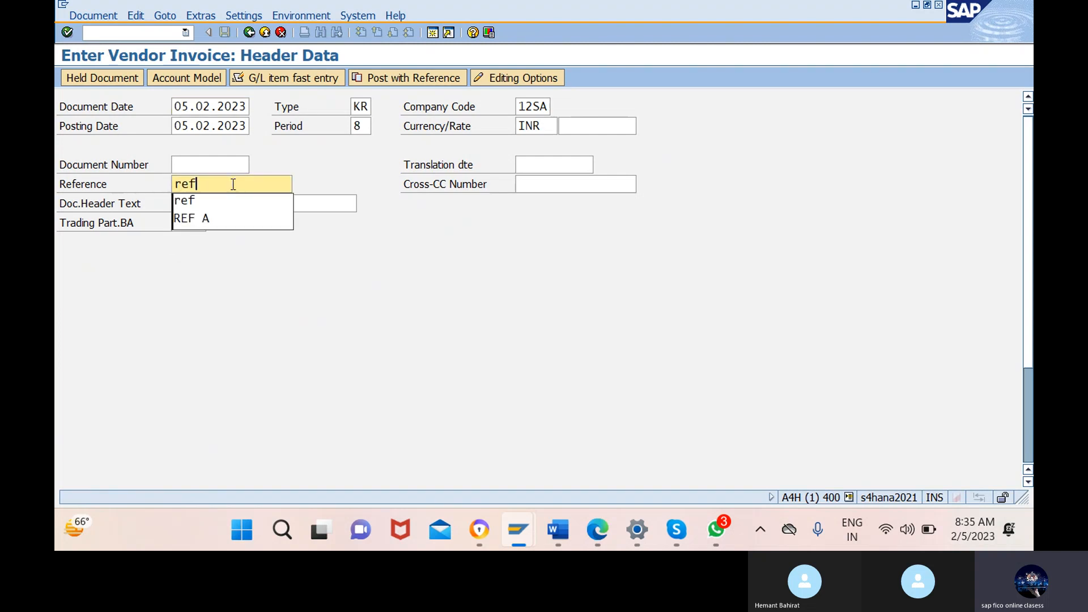
click(265, 203)
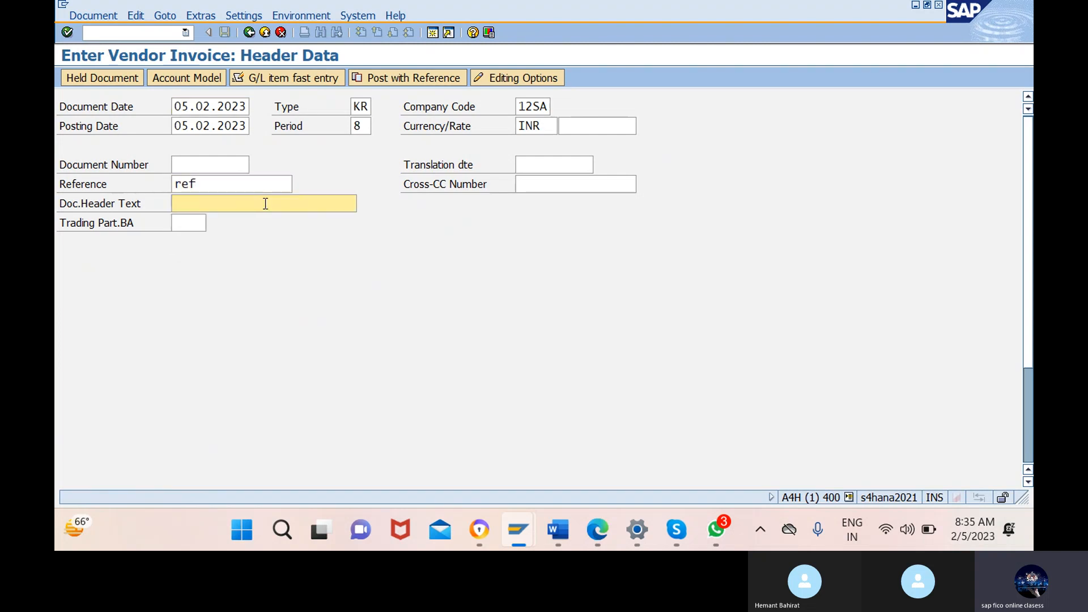
text(ve)
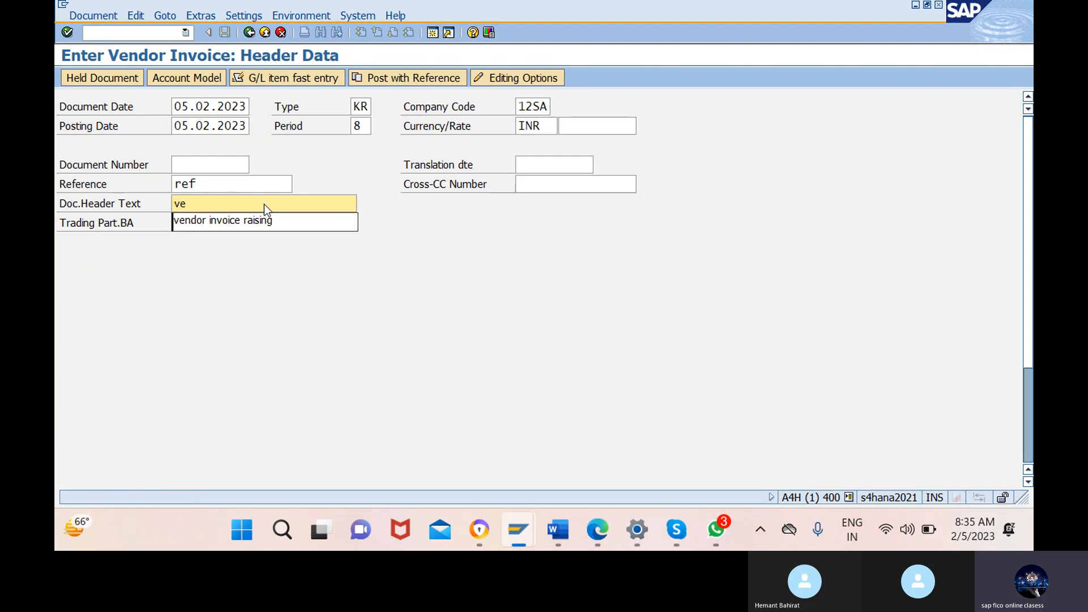
click(259, 221)
Look up the suppliers of company code 12SA, choose TRU JETS for the first line item and continue to its item details.
scroll(263, 283, down, 5)
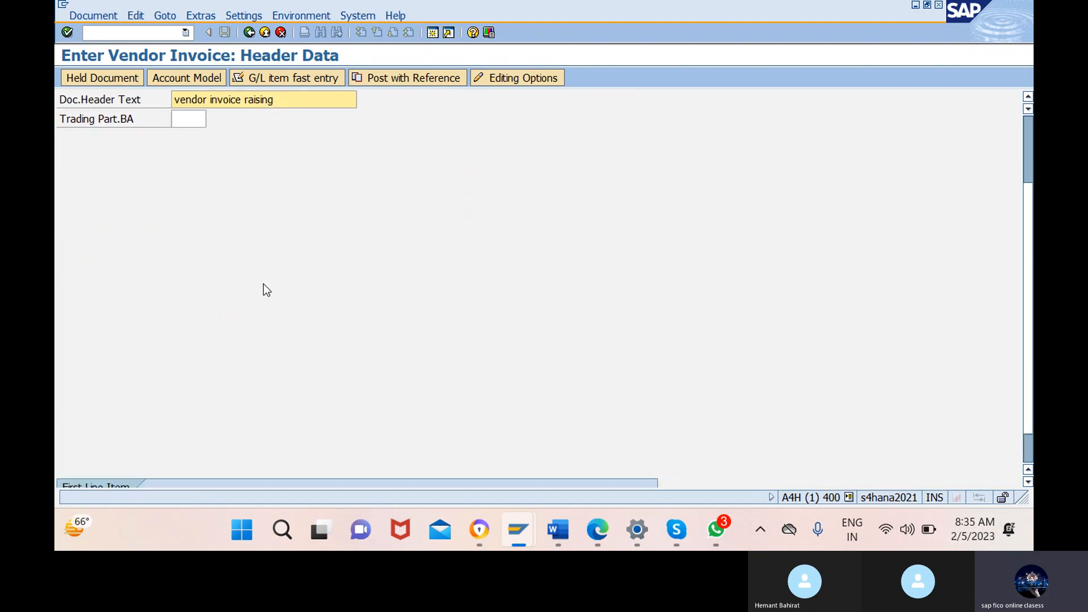
click(273, 463)
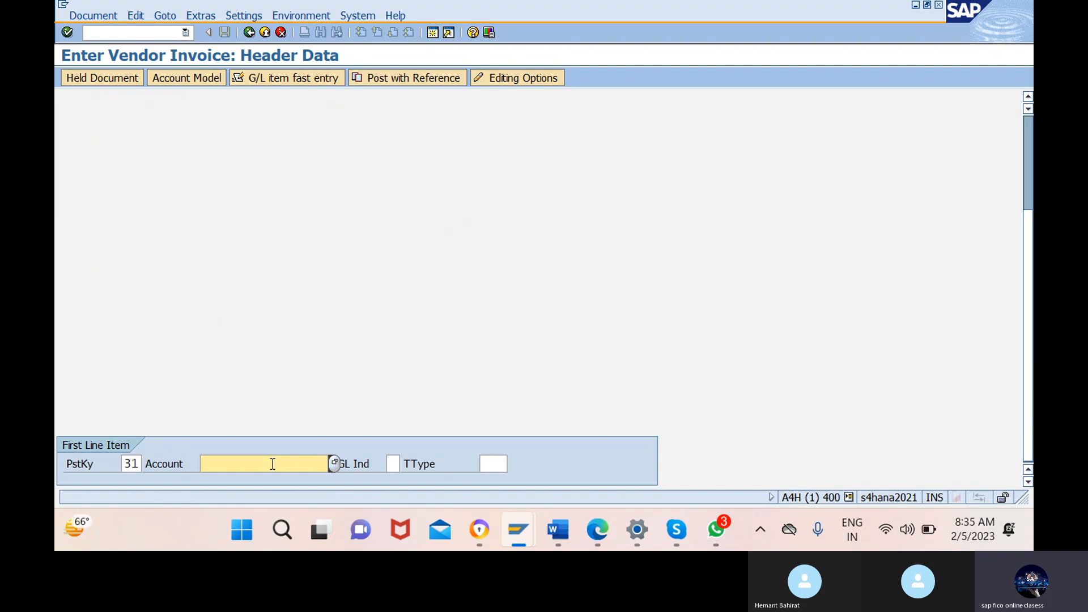
click(335, 464)
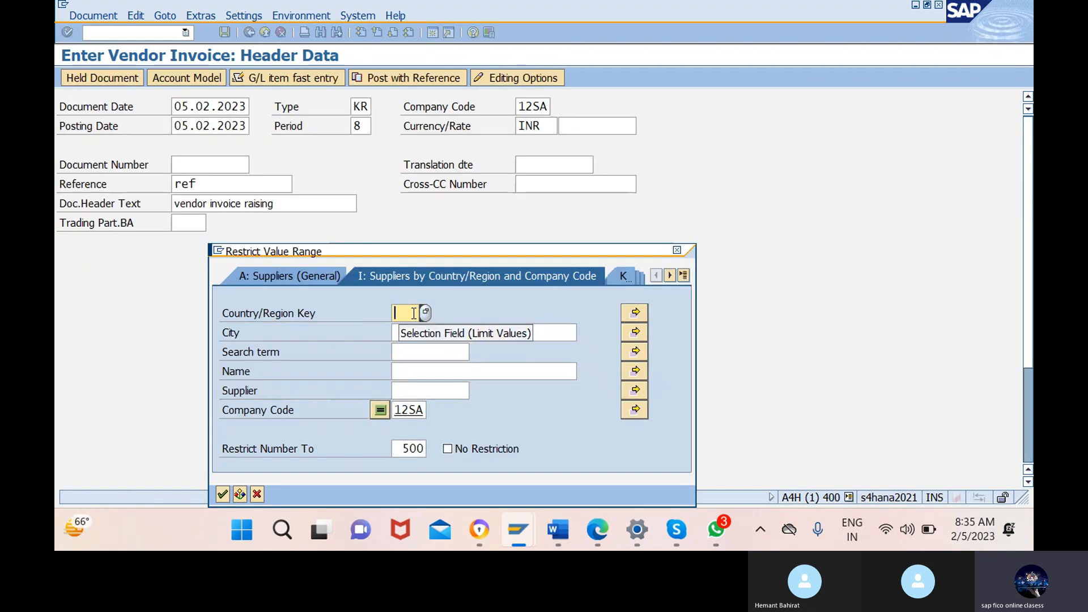
click(222, 495)
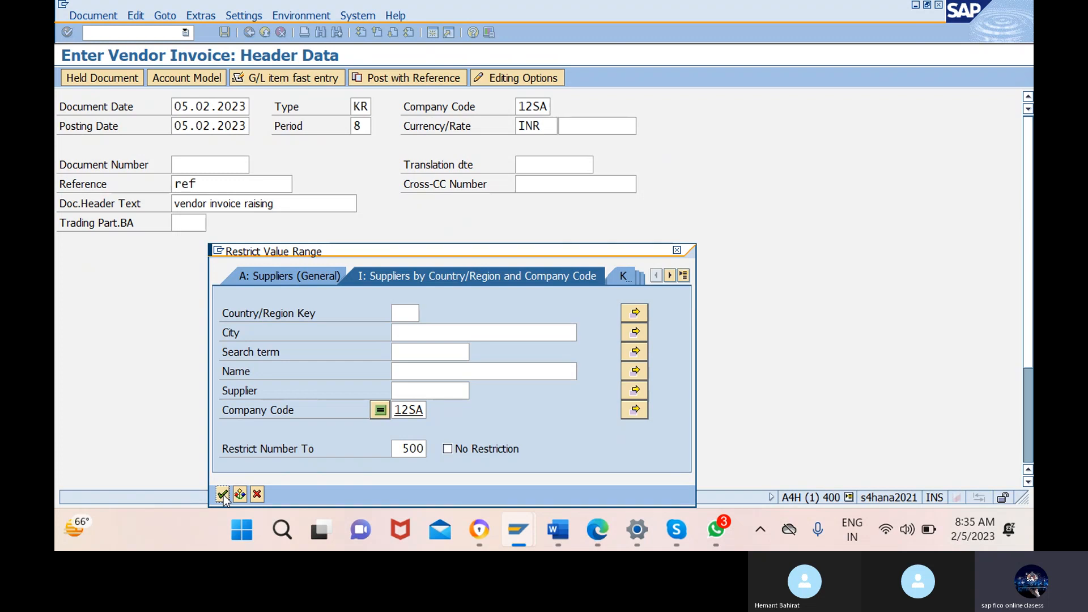
click(222, 494)
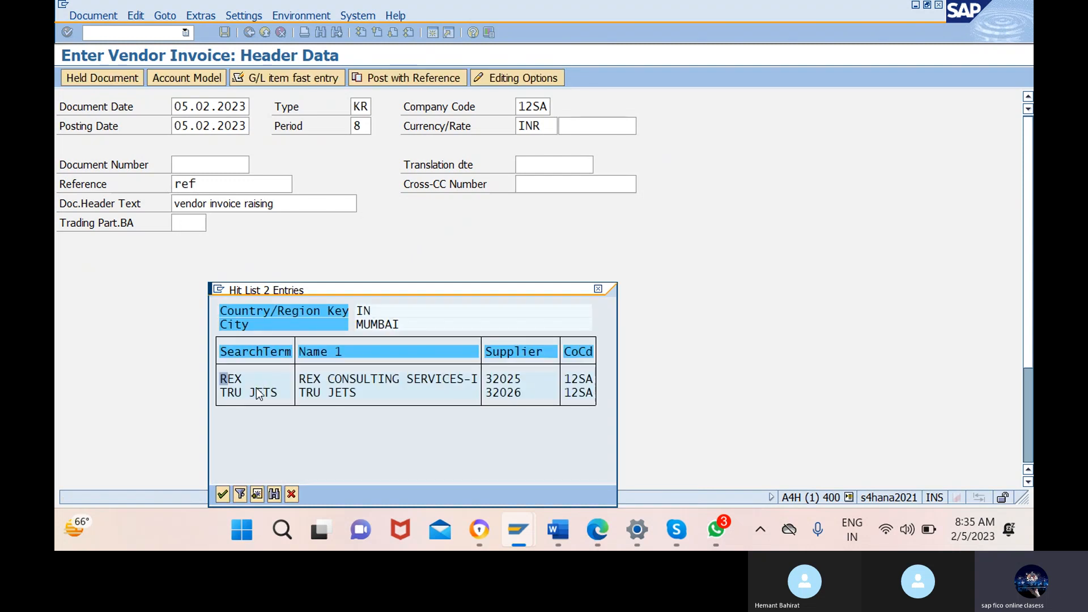
click(256, 393)
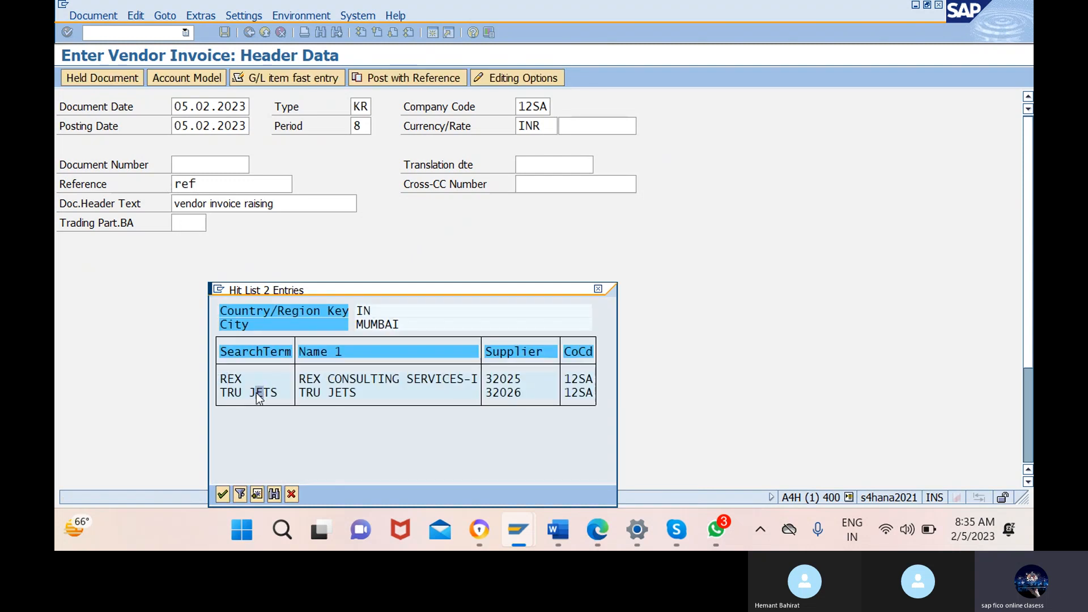
click(221, 494)
key(Return)
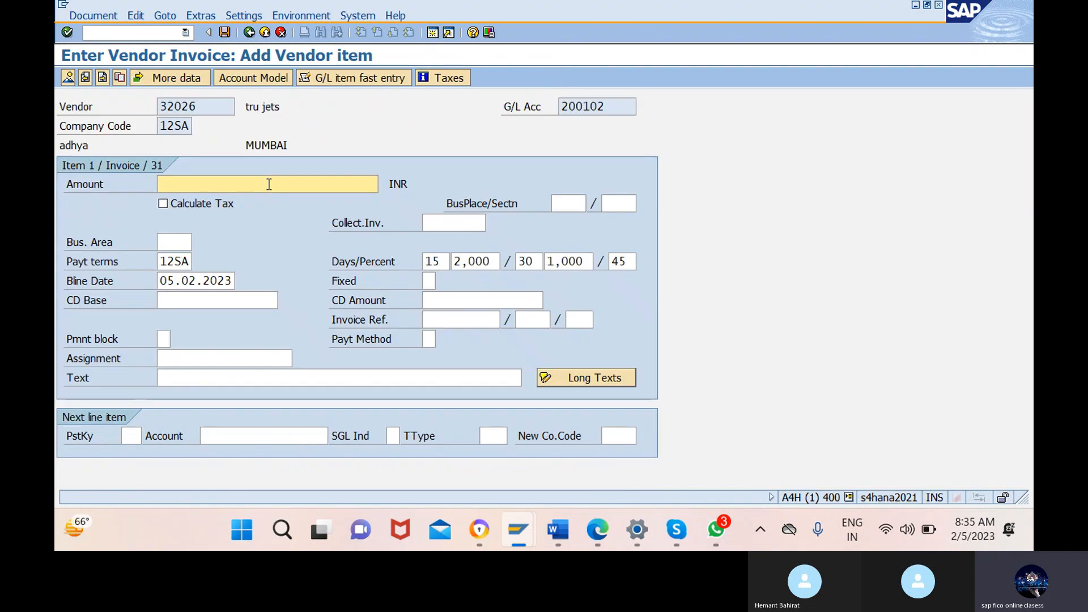
Set the vendor item's amount to 1000 INR and its text to vendor invoice.
text(1000)
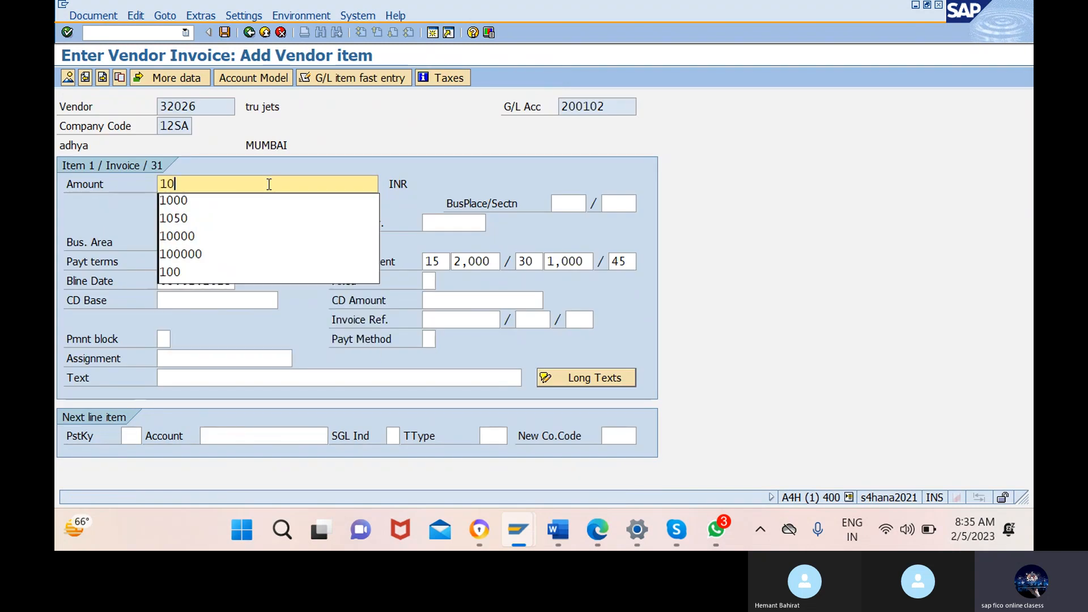
click(391, 122)
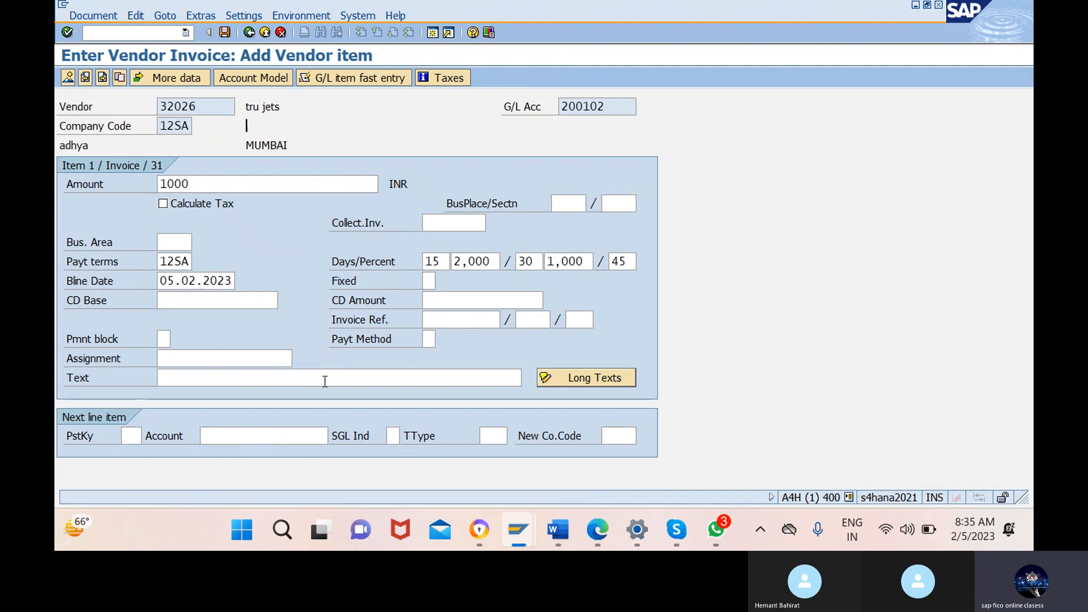
click(347, 378)
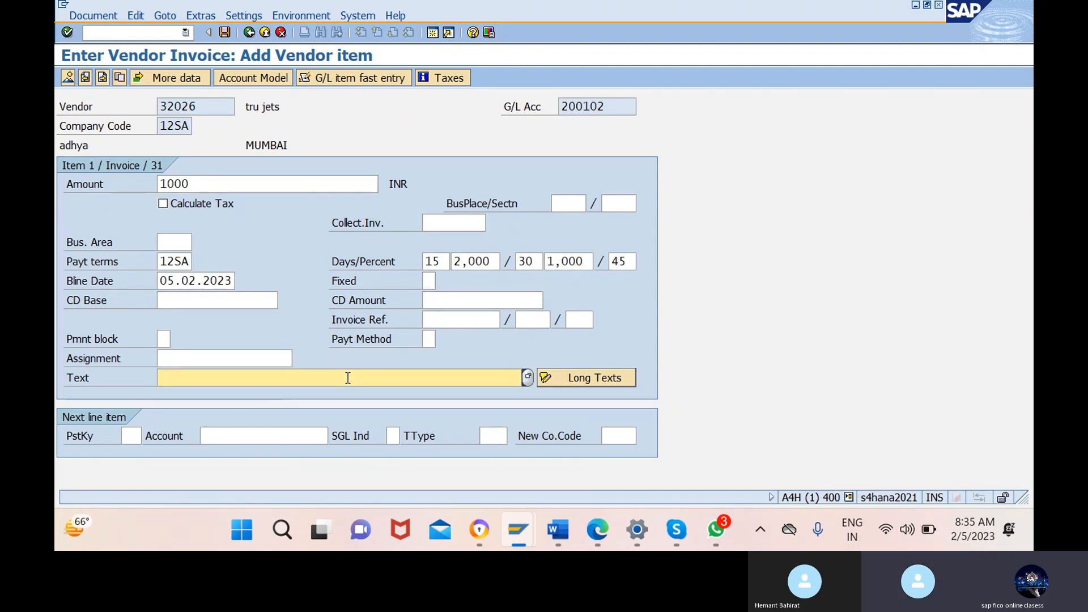
text(ven)
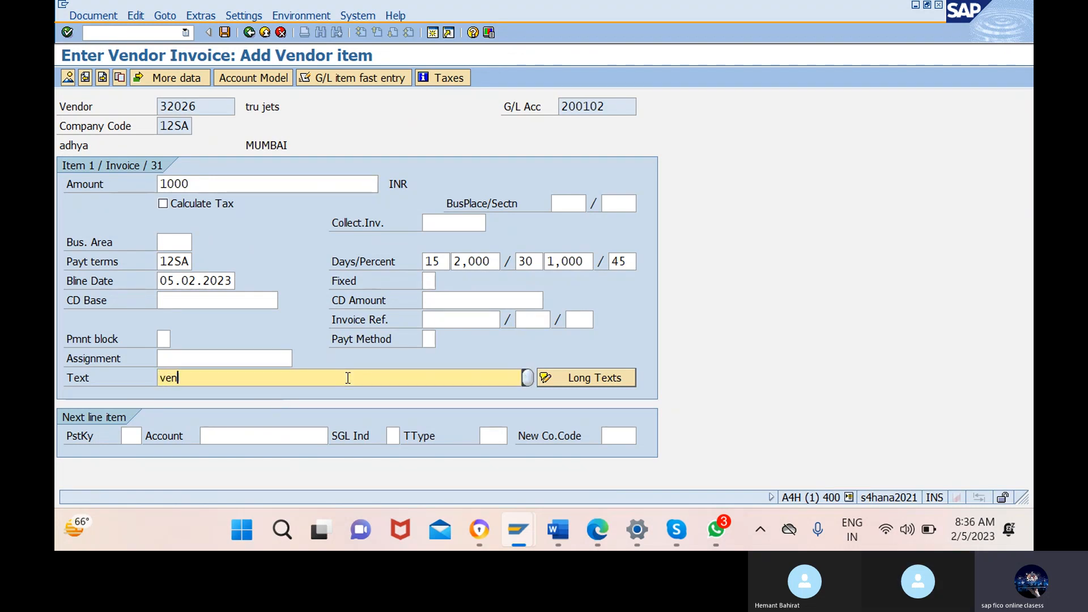
text(dor invoice)
Set up the next line item with posting key 40 and the purchases account from chart of accounts 12SA.
click(139, 436)
text(40)
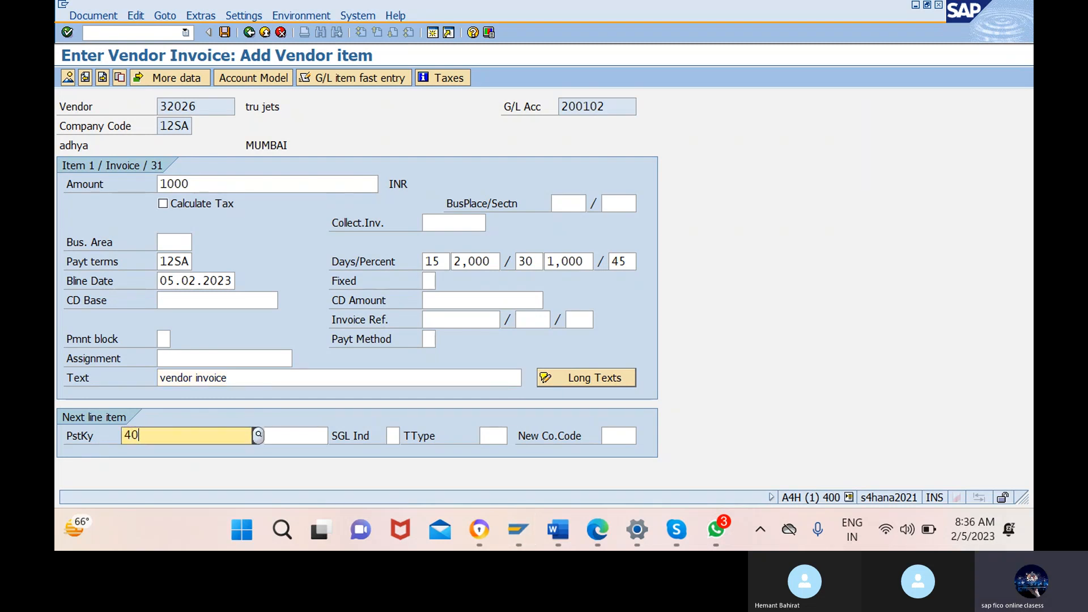
click(233, 470)
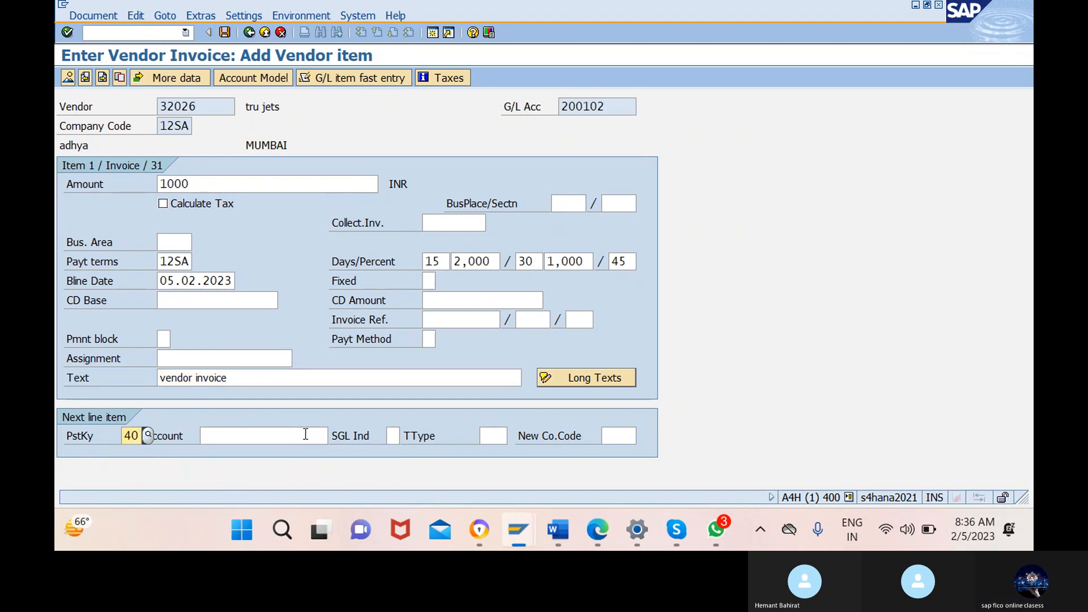
click(274, 436)
click(337, 435)
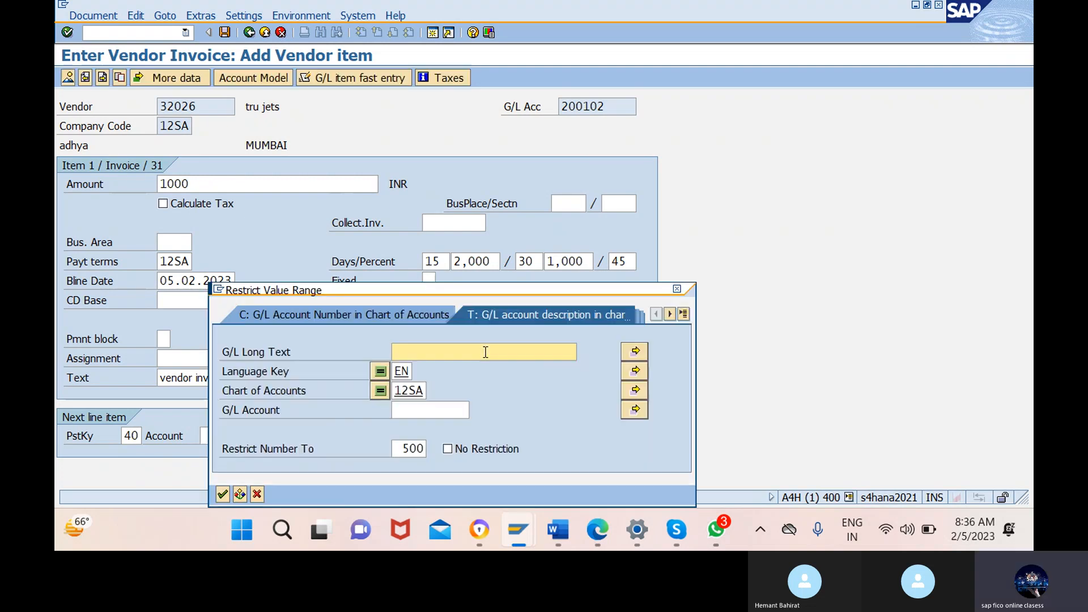
click(223, 495)
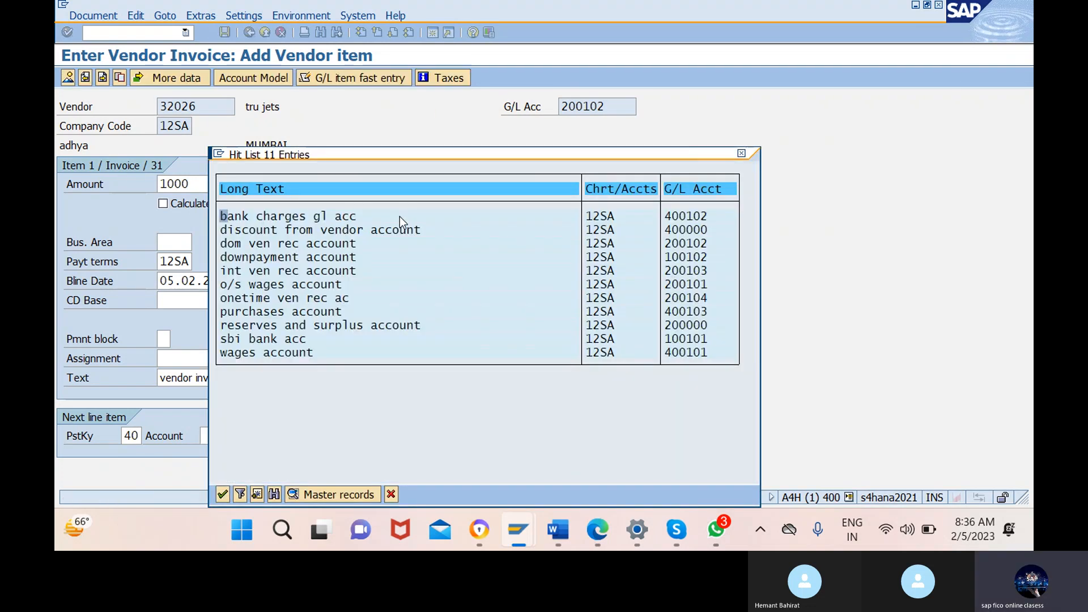
click(261, 312)
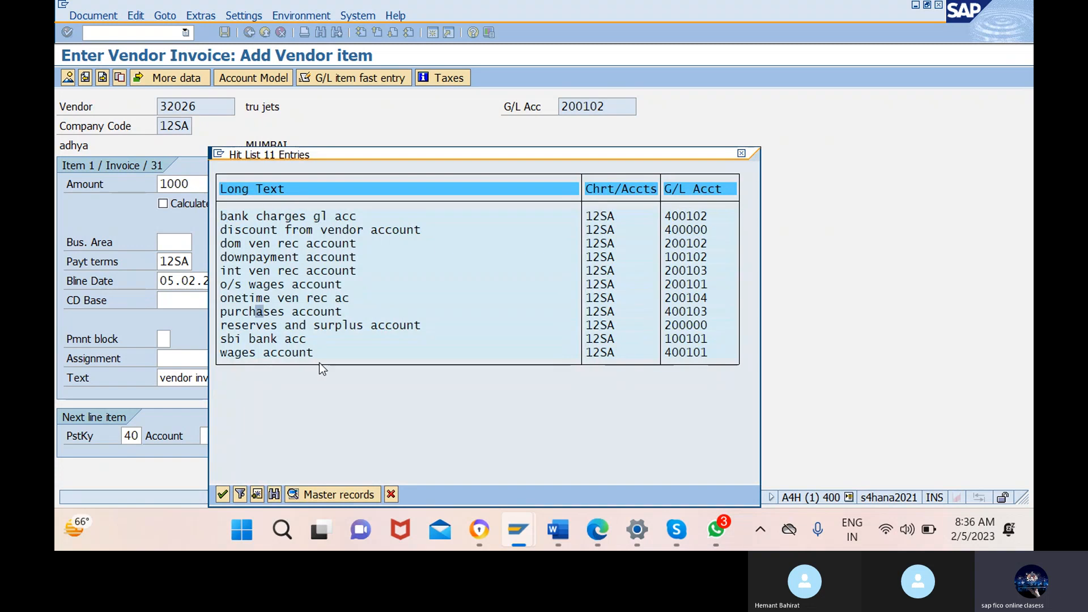
click(222, 495)
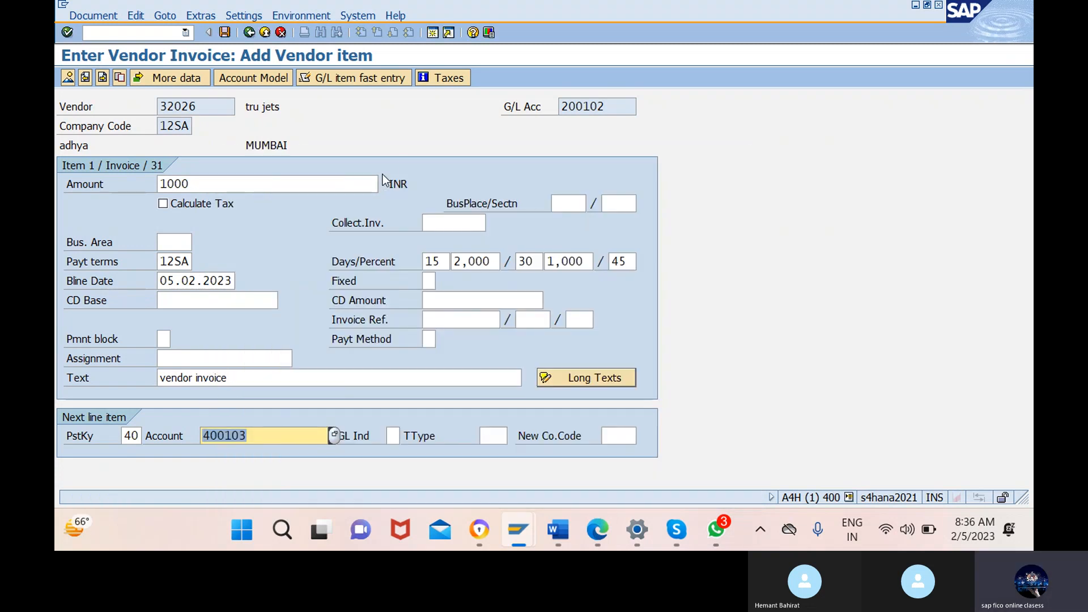
Open the purchases debit item and enter amount *, value date 05.02.2023 and text +.
click(92, 16)
click(135, 78)
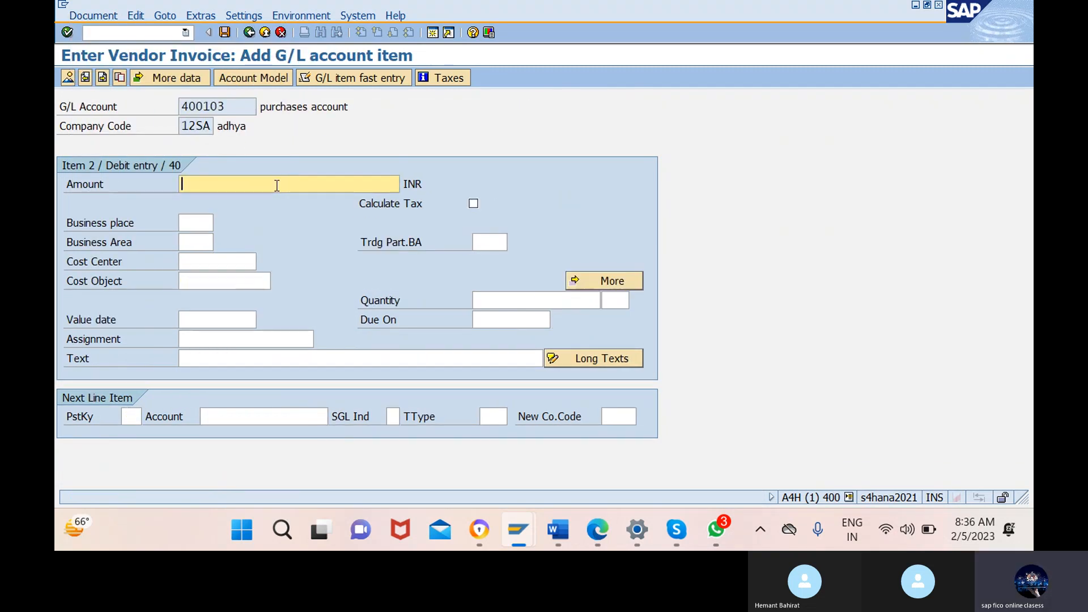
text(*)
click(229, 319)
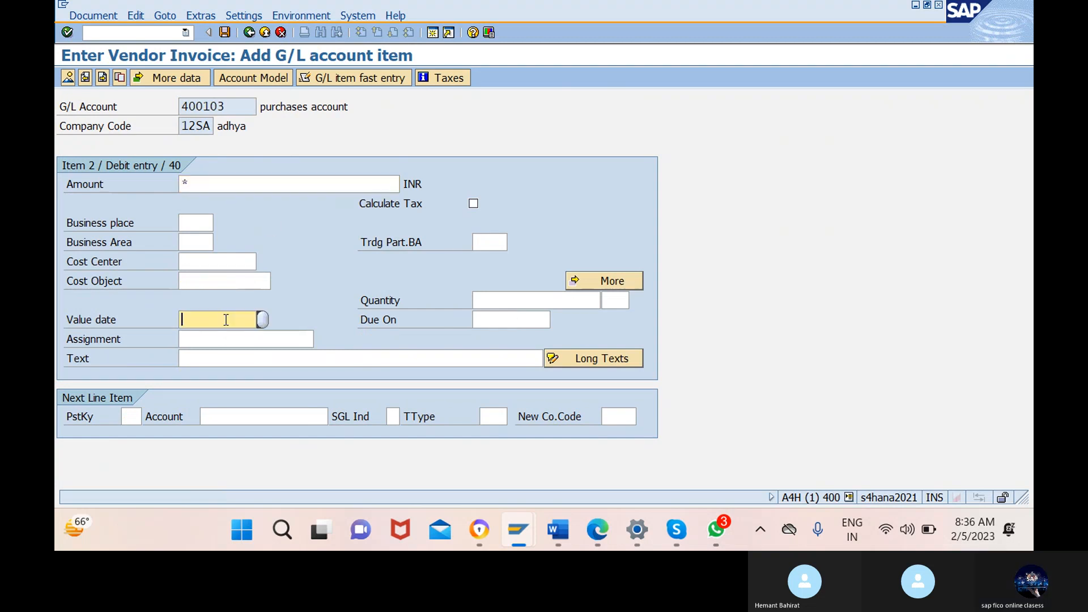
click(261, 320)
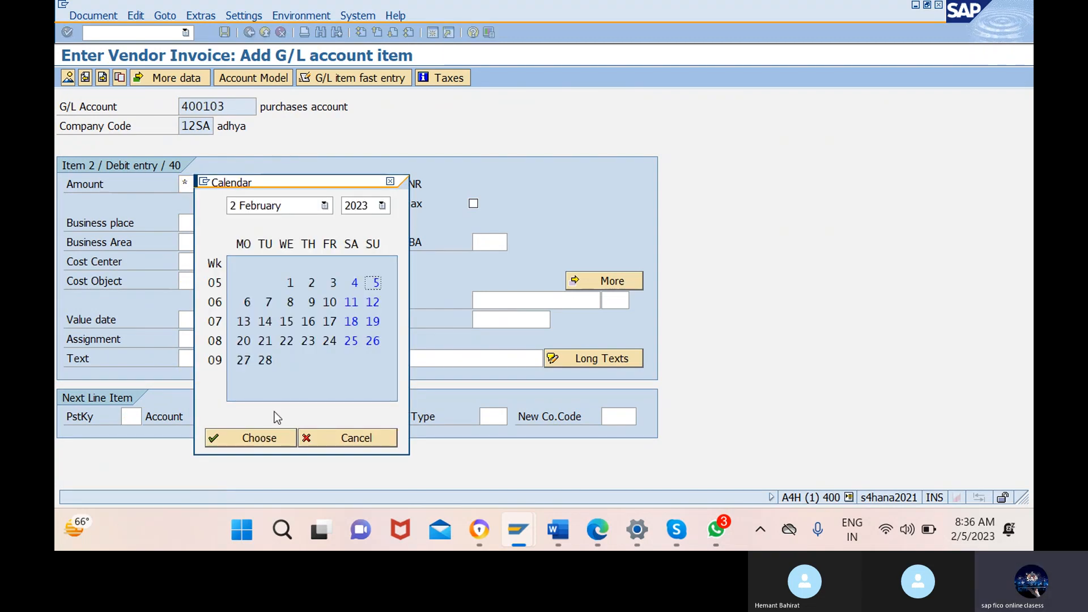
click(266, 439)
click(369, 358)
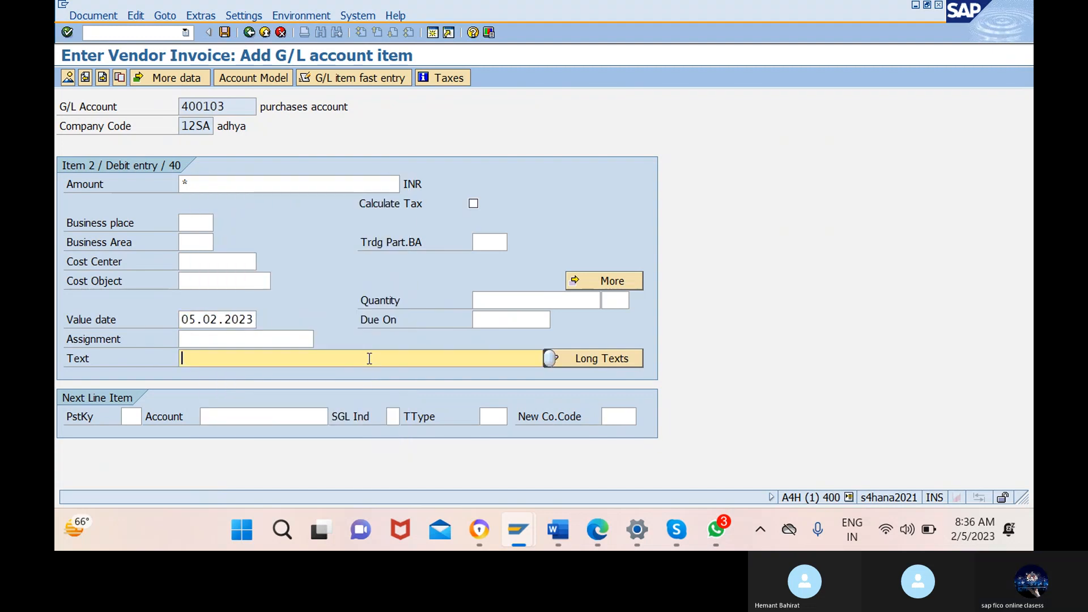
text(+)
Simulate the vendor invoice document and post it.
click(88, 18)
click(108, 80)
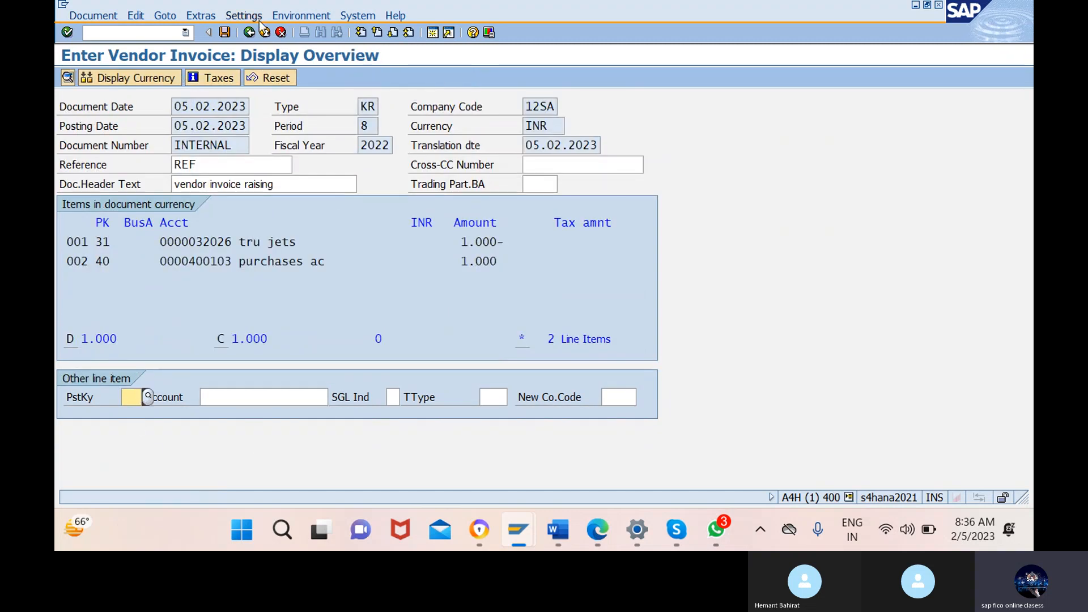
click(223, 32)
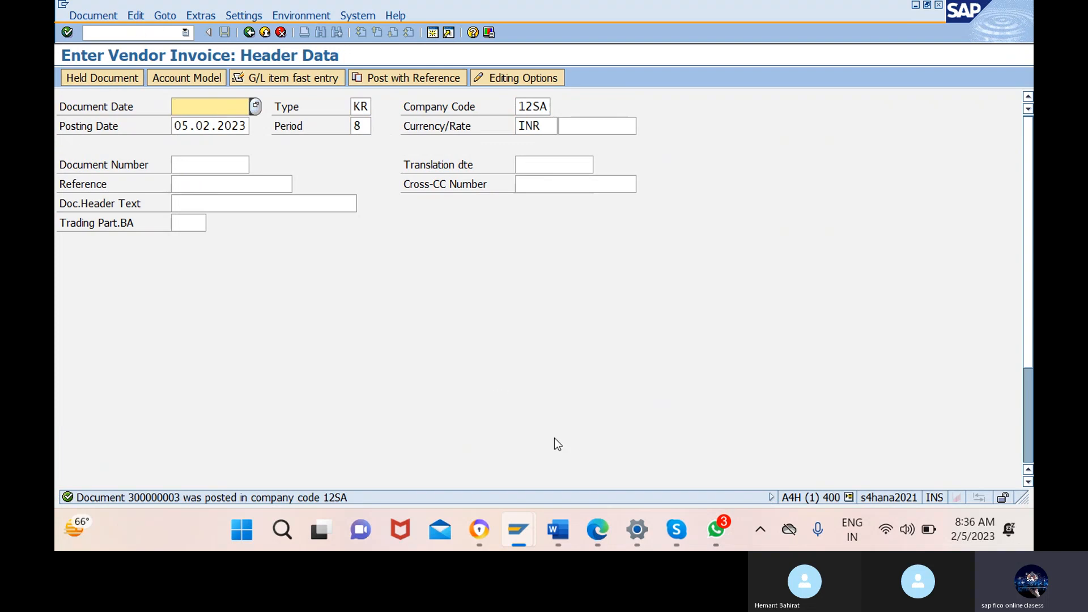
Switch to the Word notes and look up the transaction for clearing the invoice under the vendor discount unit testing.
mouse_move(558, 530)
click(559, 475)
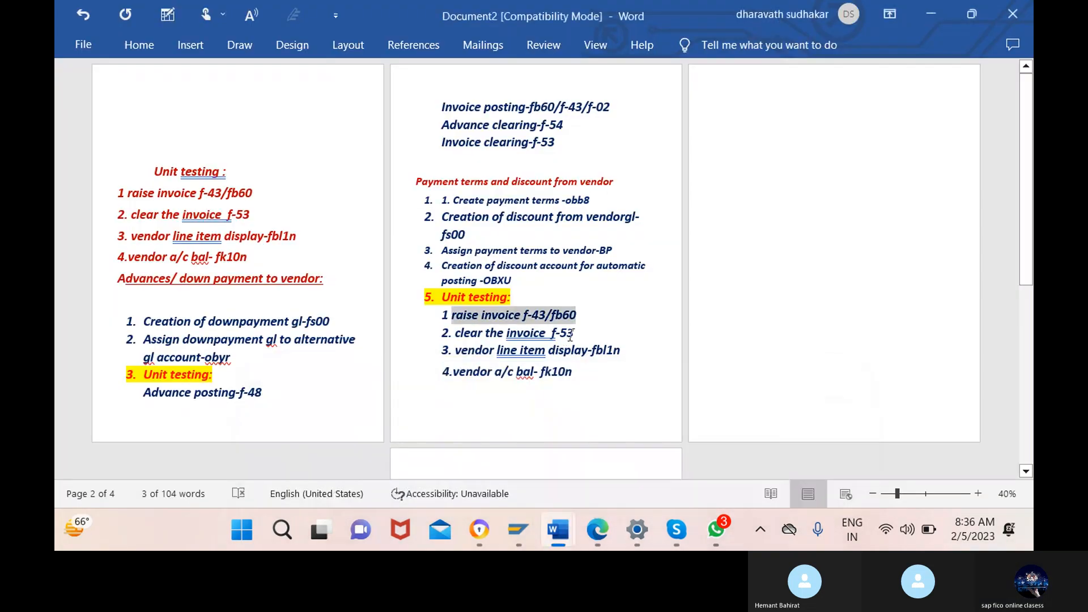
drag(577, 333, 474, 340)
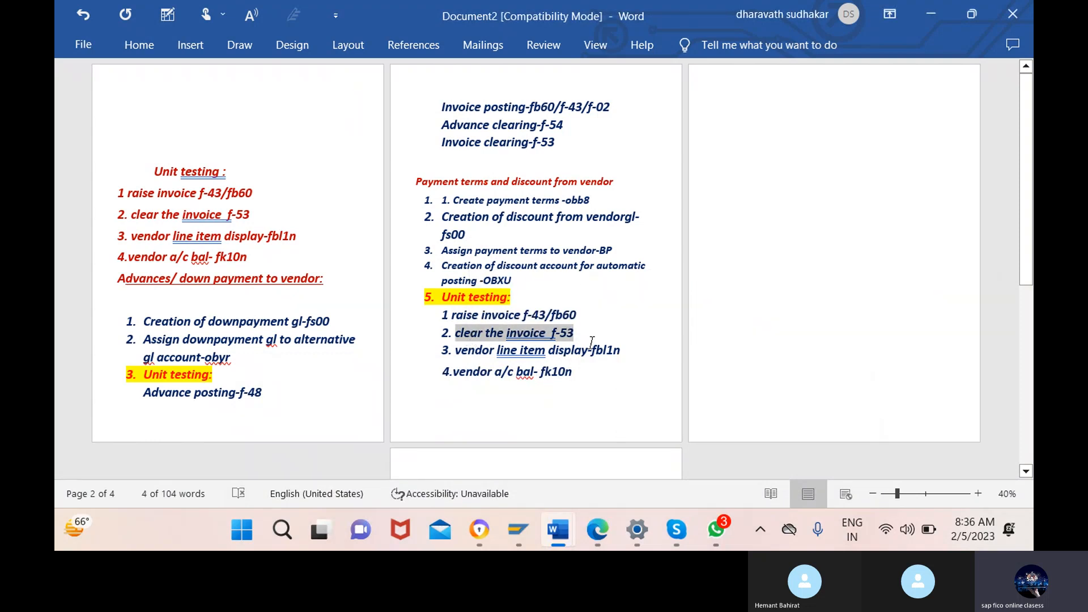
drag(577, 333, 553, 335)
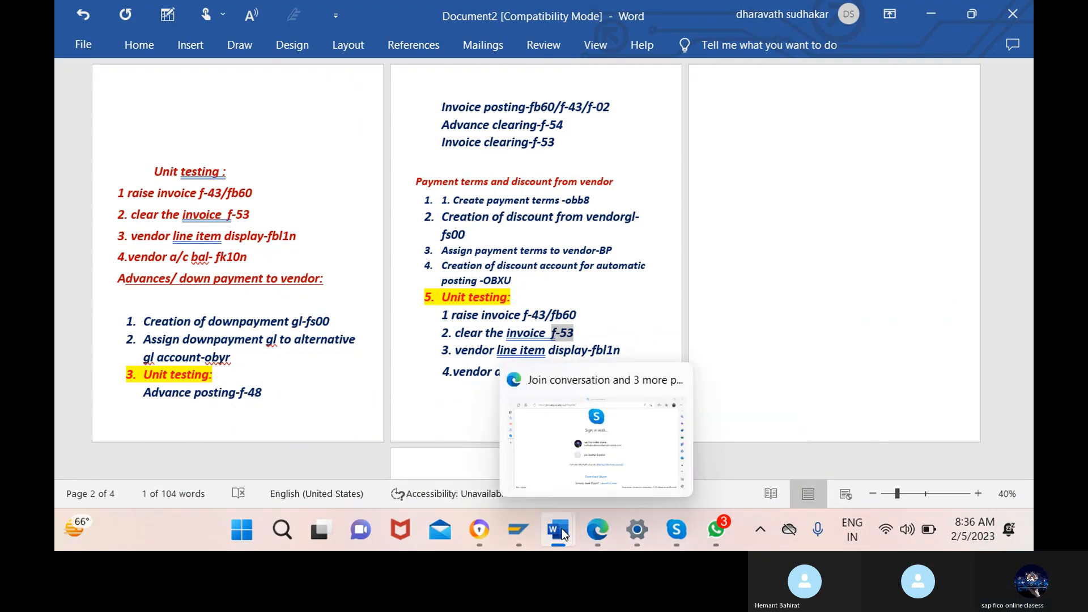
Switch to the SAP vendor invoice window and start transaction F-53 for posting outgoing payments.
mouse_move(569, 534)
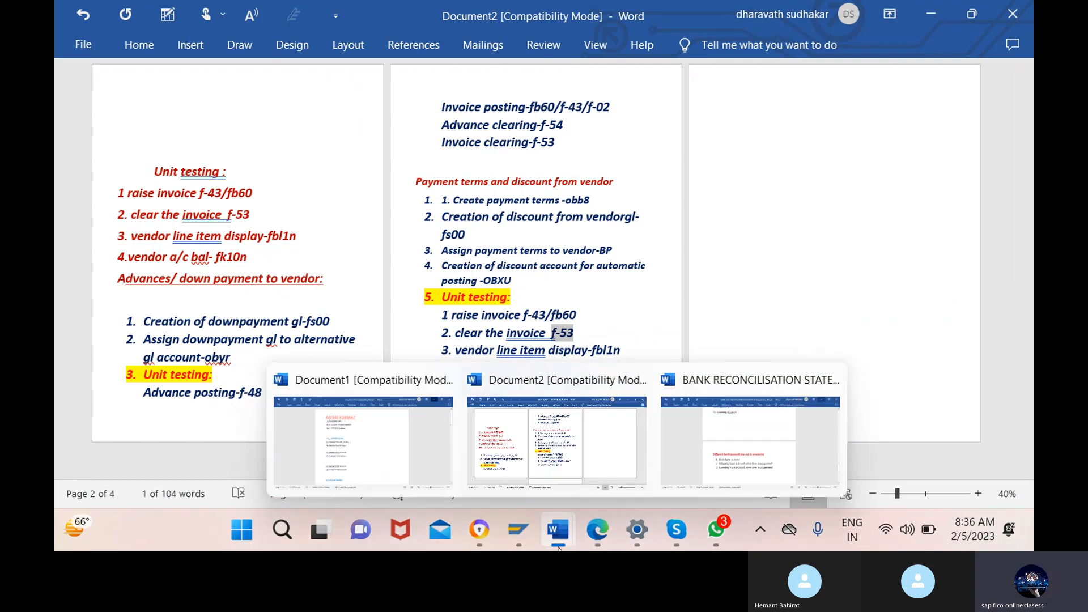
mouse_move(524, 535)
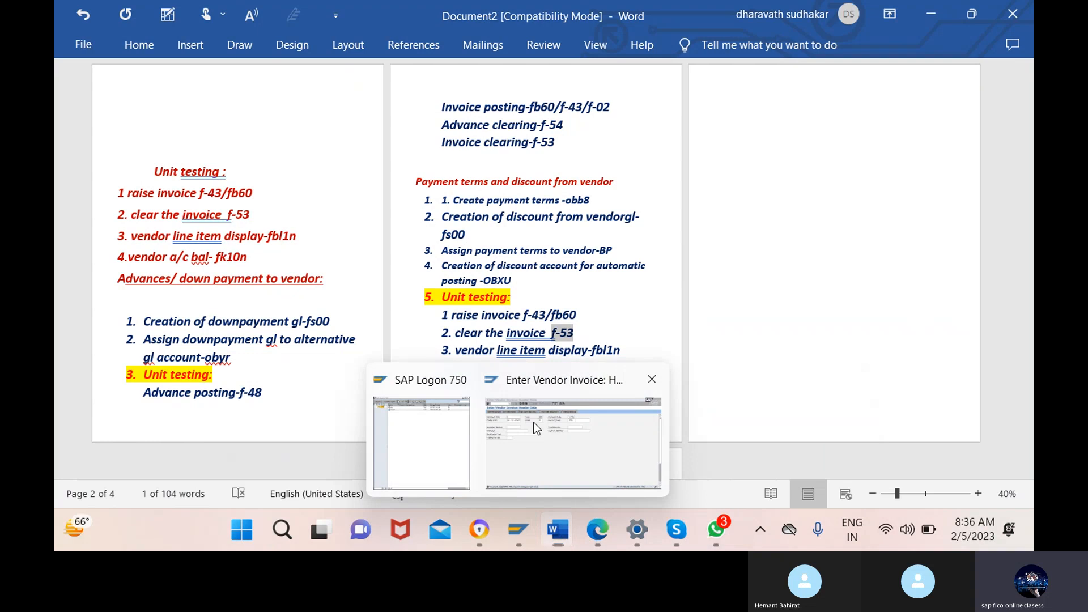
click(566, 419)
click(107, 33)
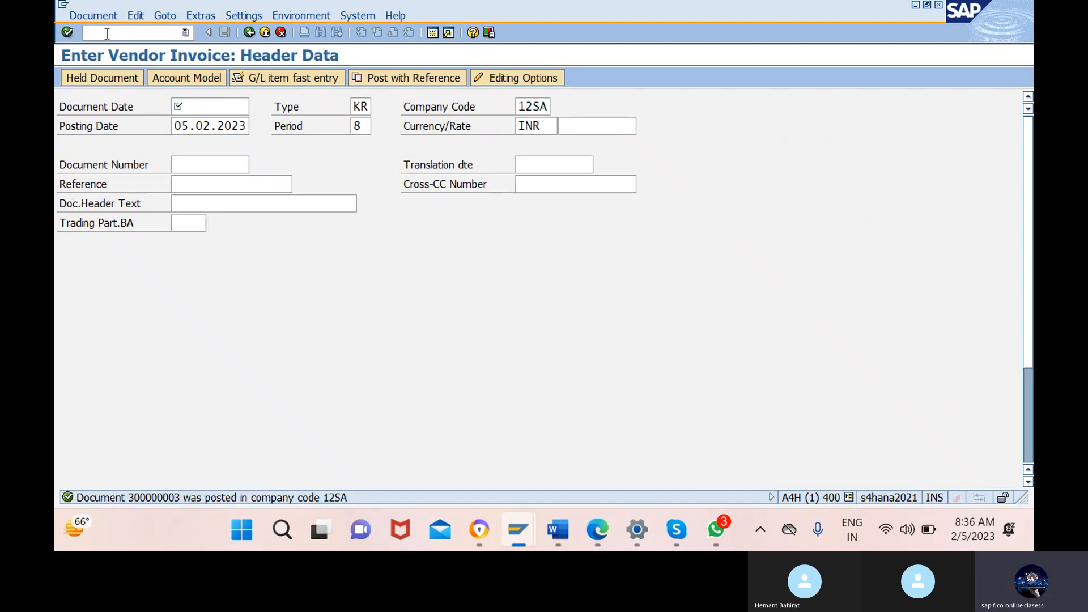
text(/nf-53)
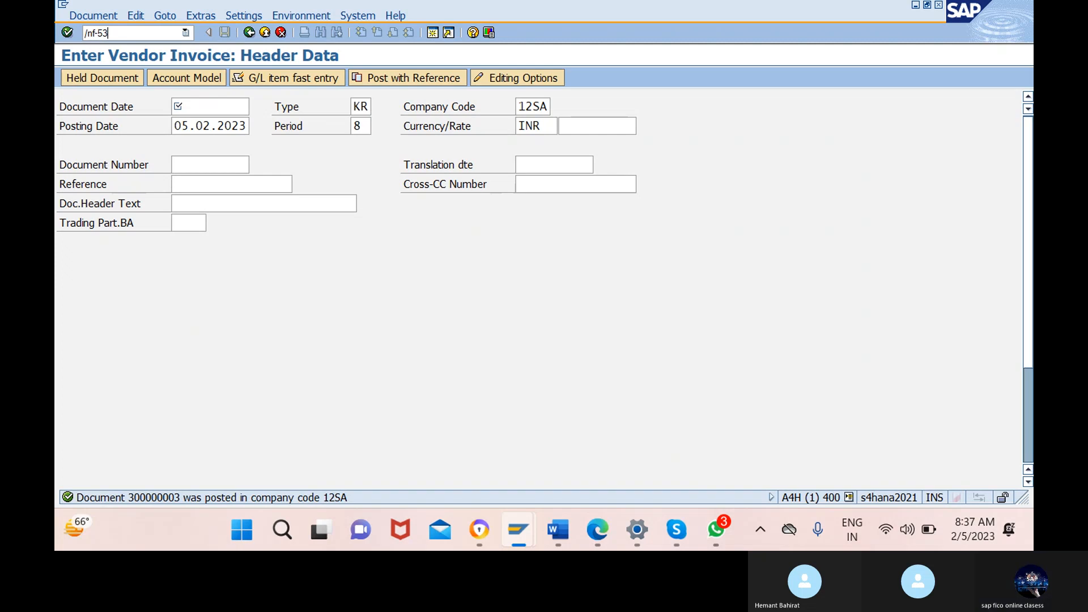
key(Return)
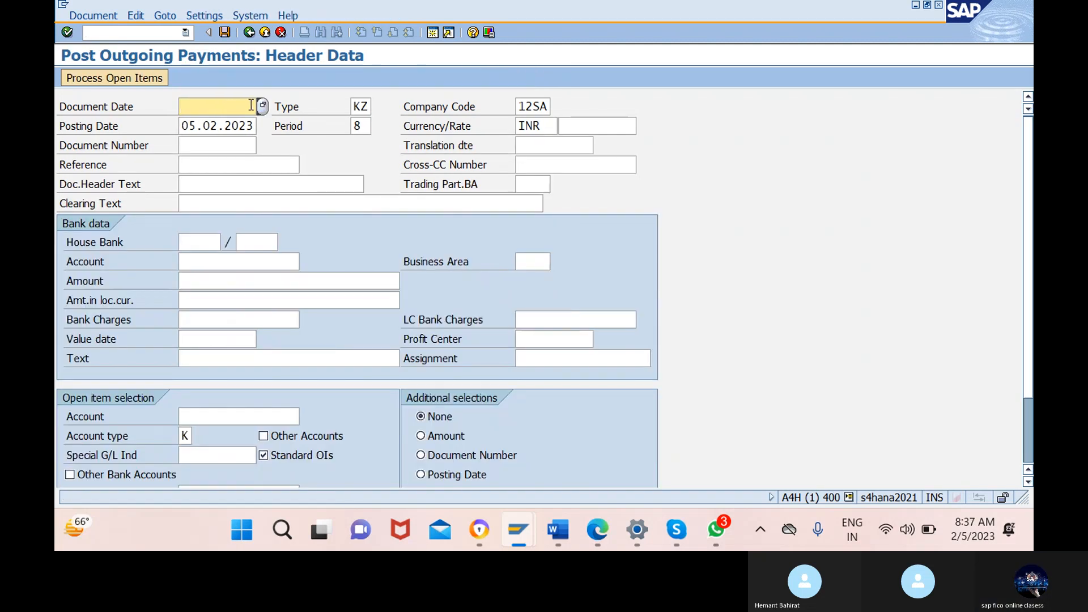
Set the payment's document date to 05.02.2023 and enter the reference ref.
click(261, 106)
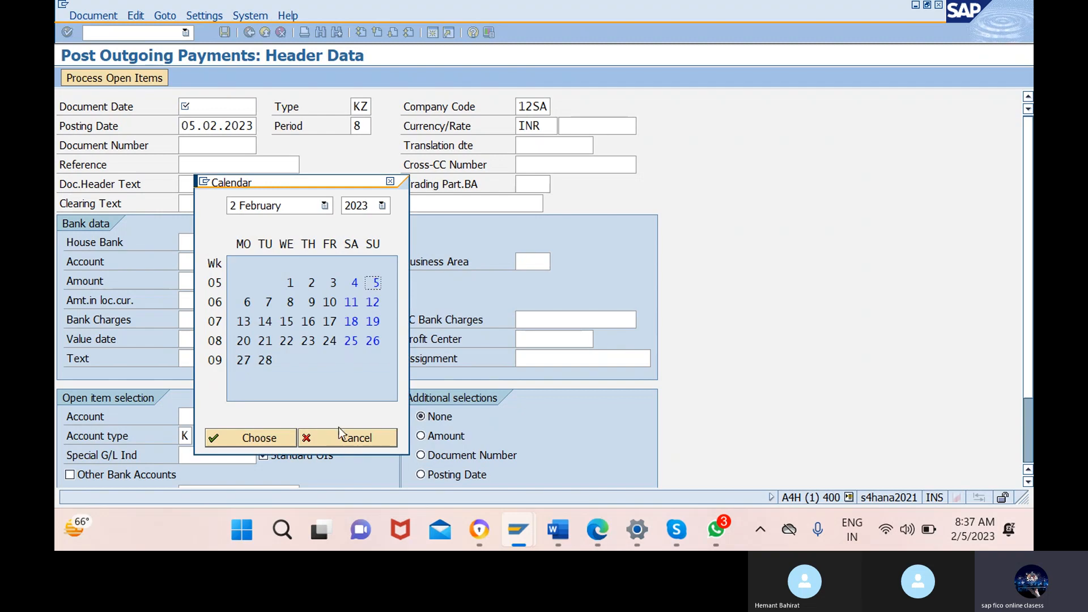
click(250, 438)
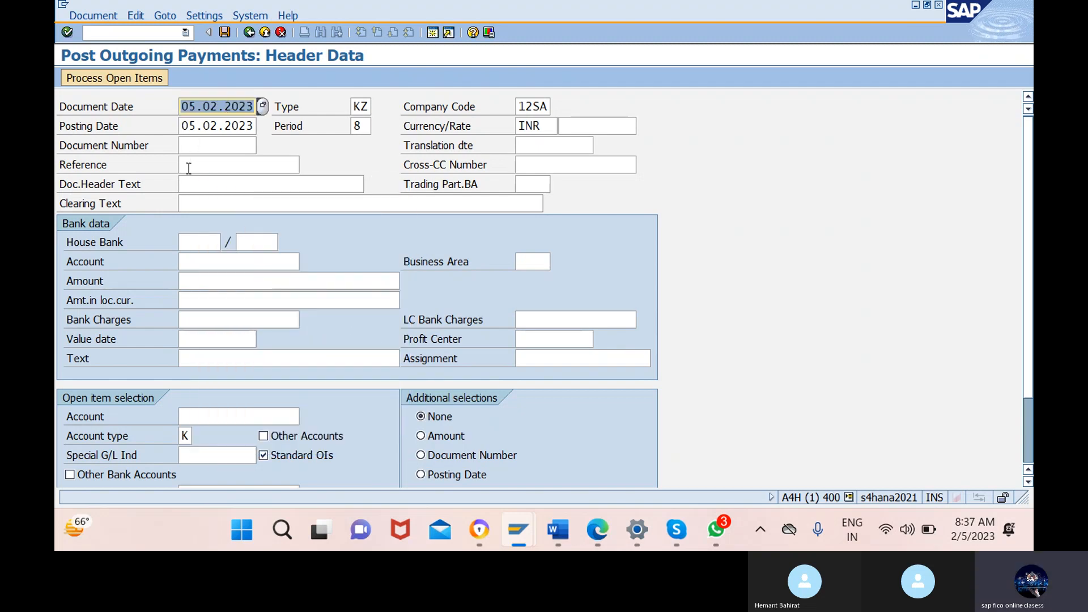
click(207, 164)
text(ref)
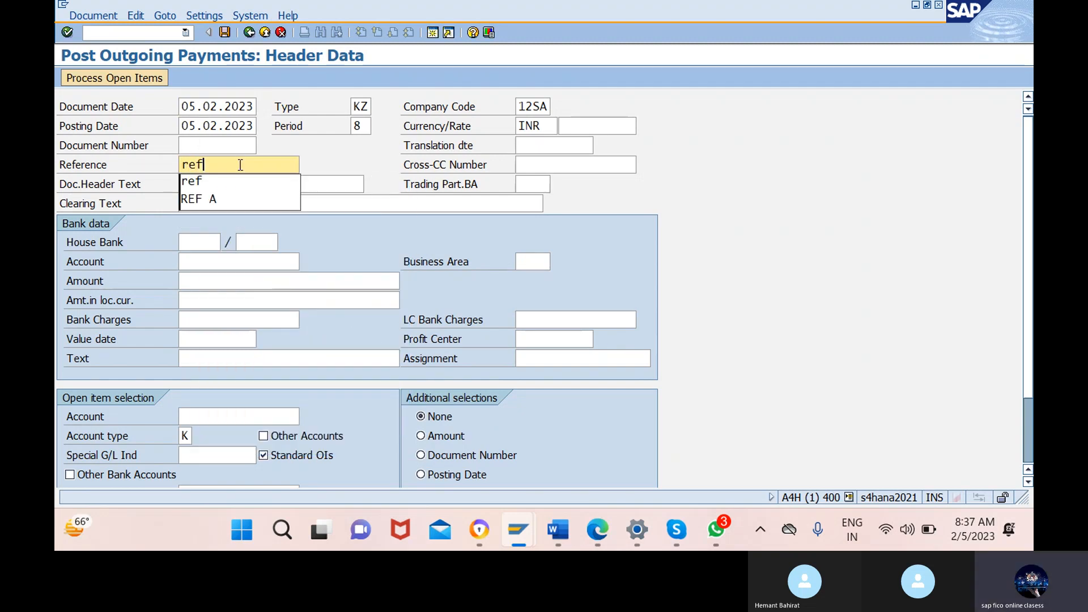
Enter "clearing vendorinvoice" as the document header text and copy it into the clearing text.
click(272, 184)
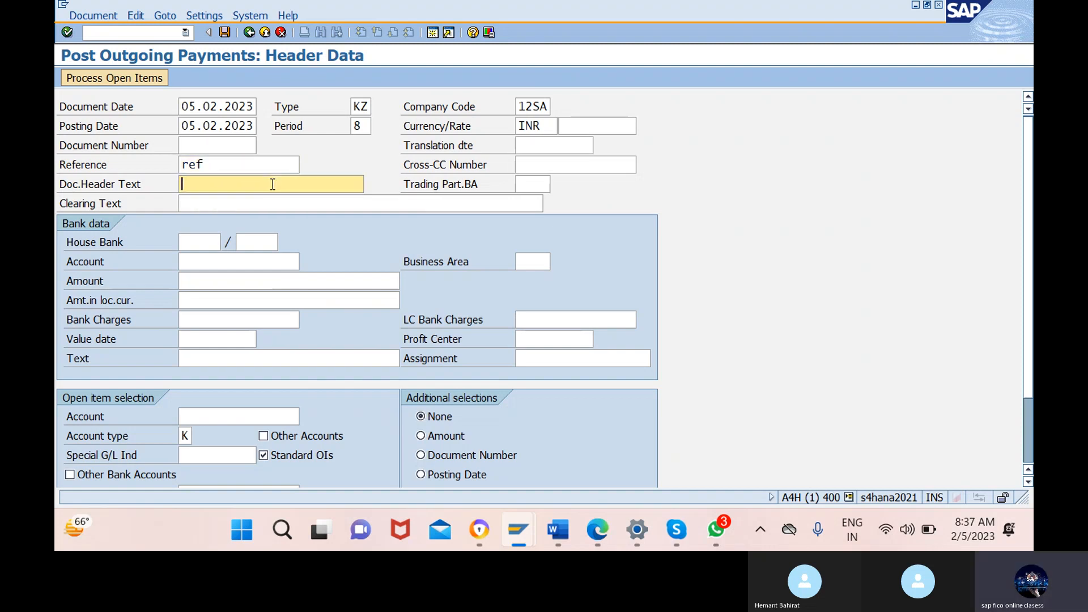
text(f-53)
key(BackSpace)
key(BackSpace)
key(BackSpace)
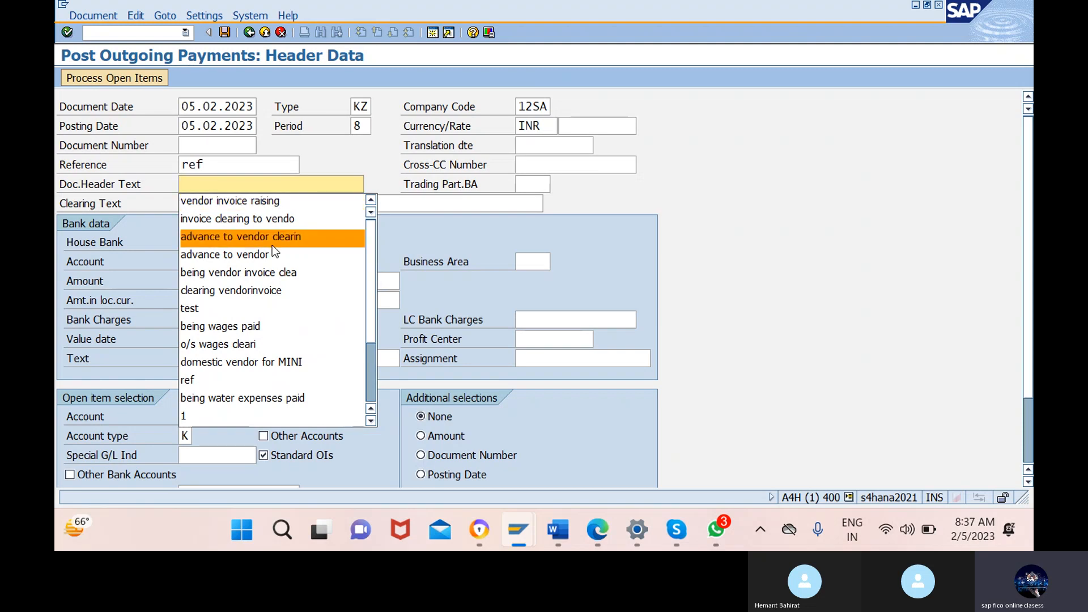
click(280, 290)
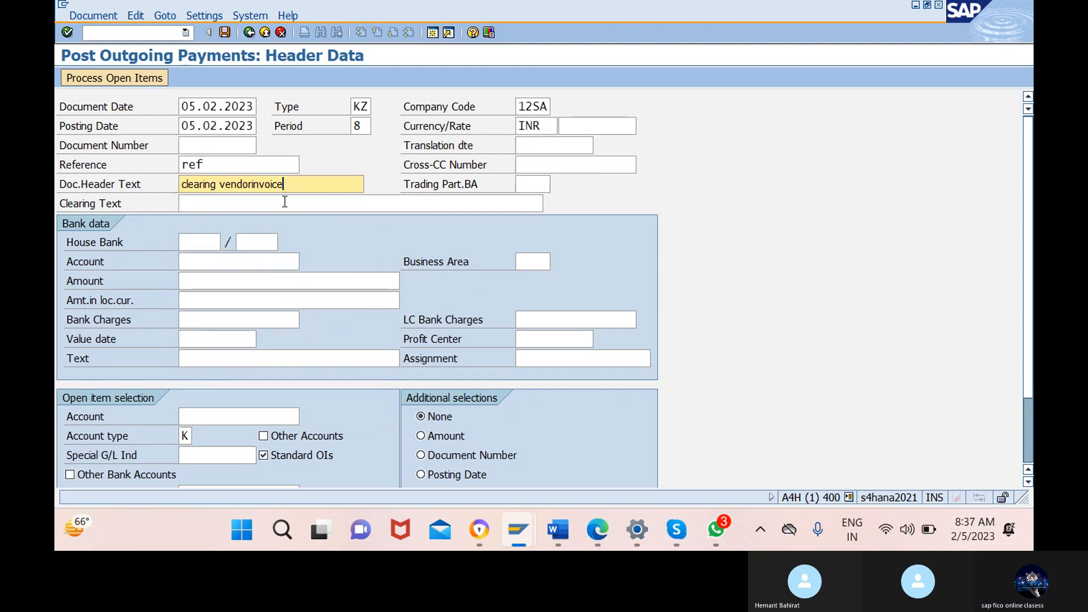
drag(295, 185, 168, 183)
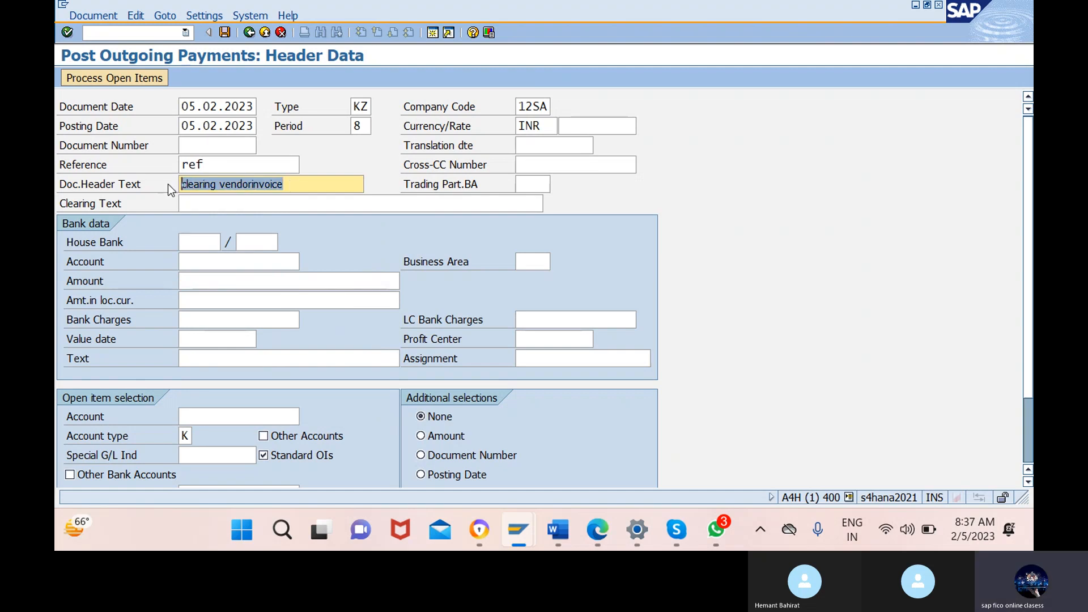
key(ctrl+c)
click(361, 203)
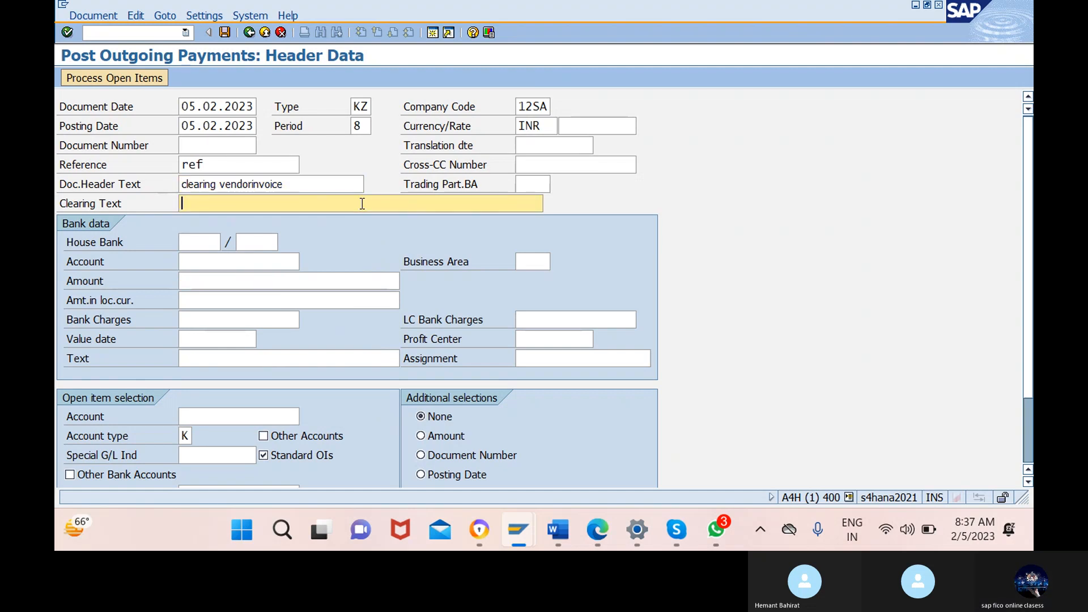
key(ctrl+v)
Look up the G/L accounts in chart of accounts 12SA and choose sbi bank acc as the bank account.
click(248, 261)
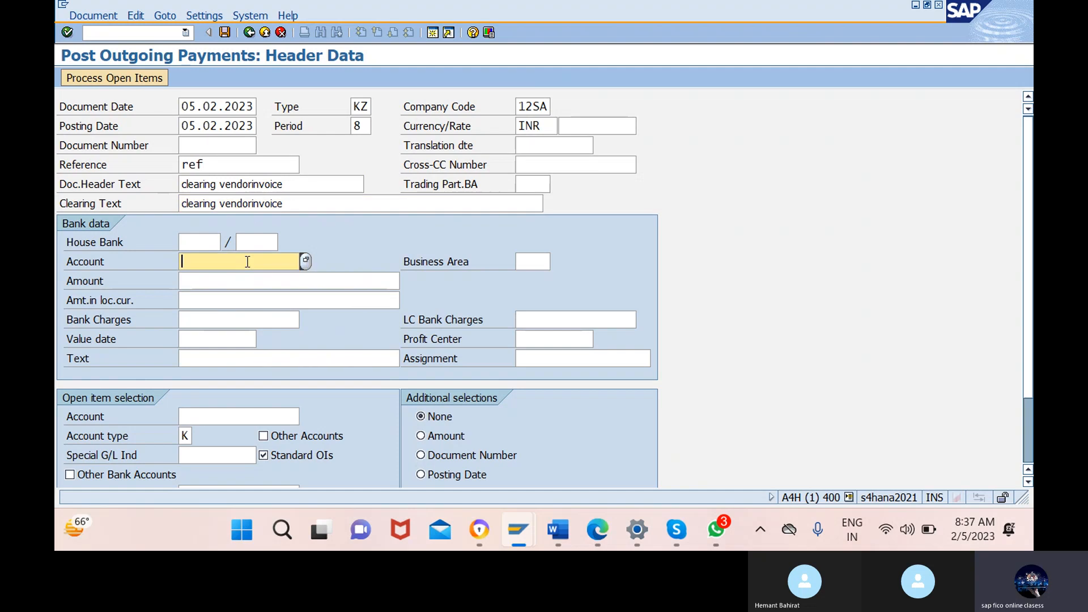
click(305, 260)
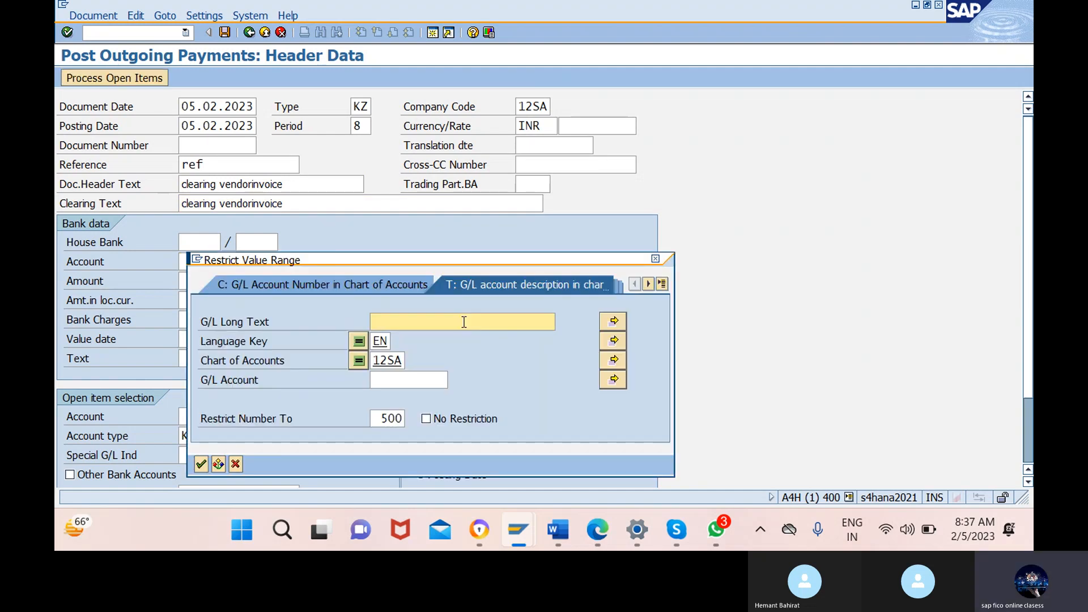
click(201, 464)
click(246, 338)
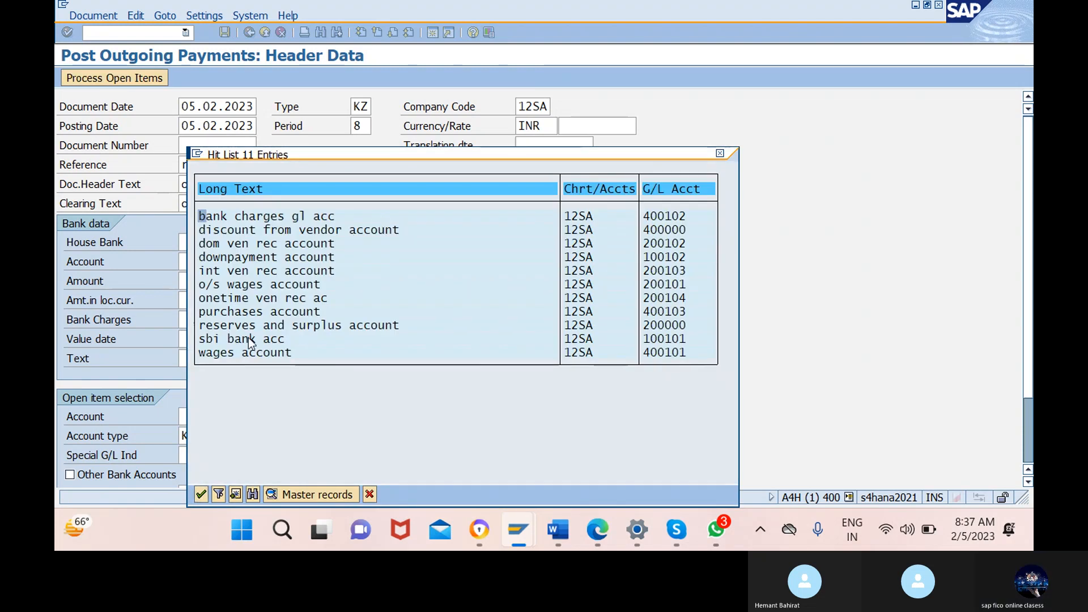
click(201, 494)
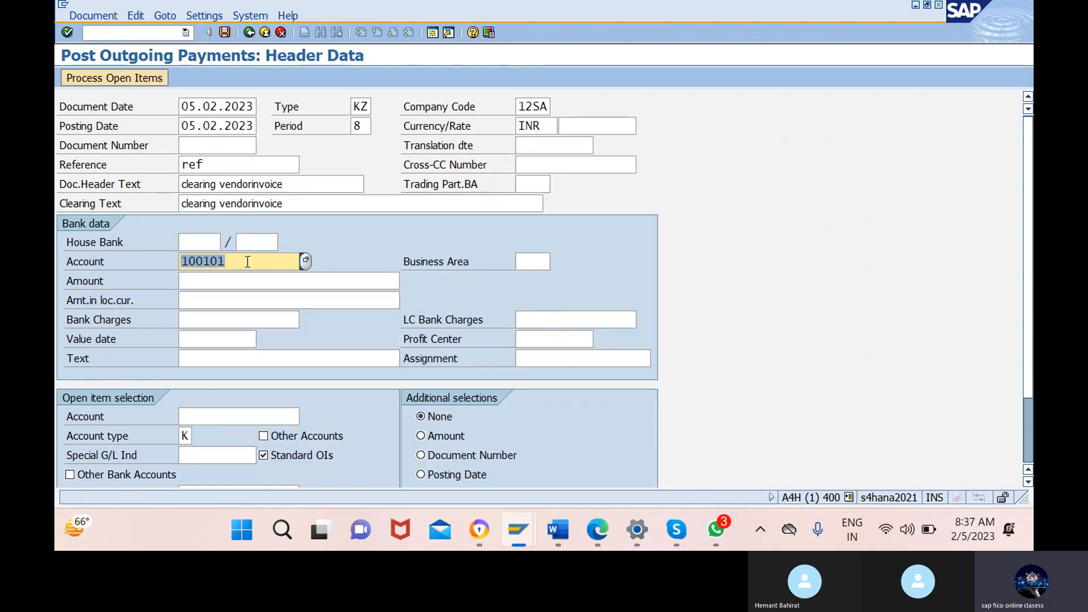
Enter bank charges of 20 and a payment amount of 1000 in the bank data.
click(290, 281)
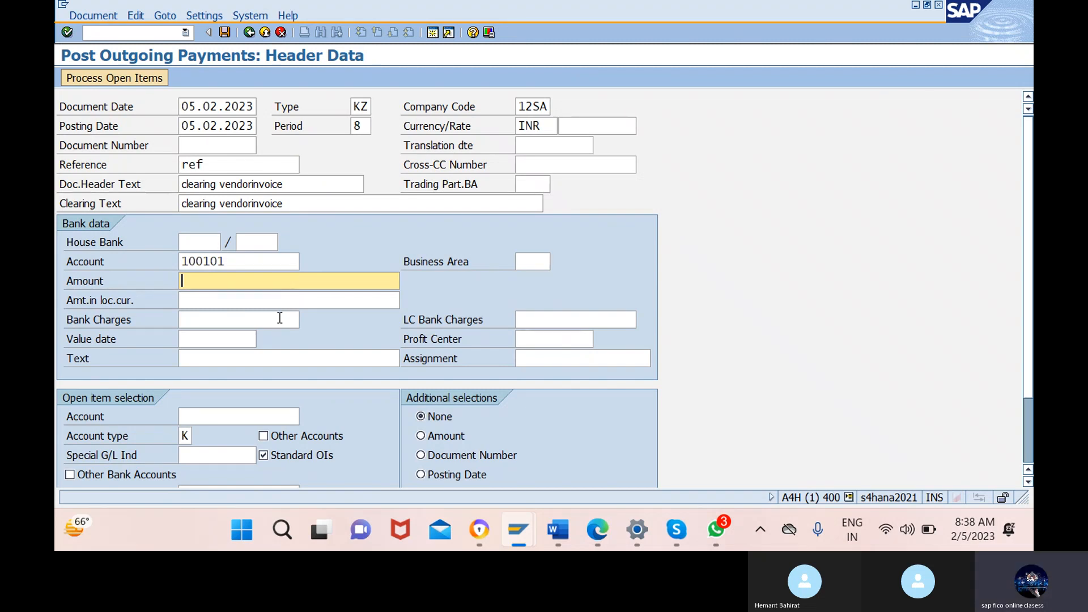
click(240, 319)
text(20)
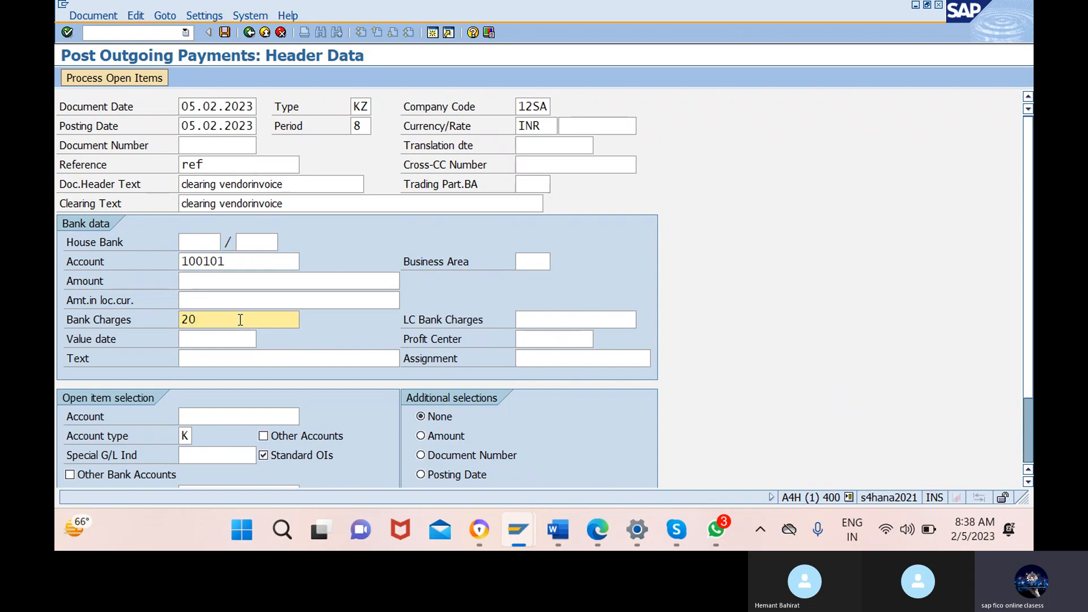
click(290, 281)
text(1000)
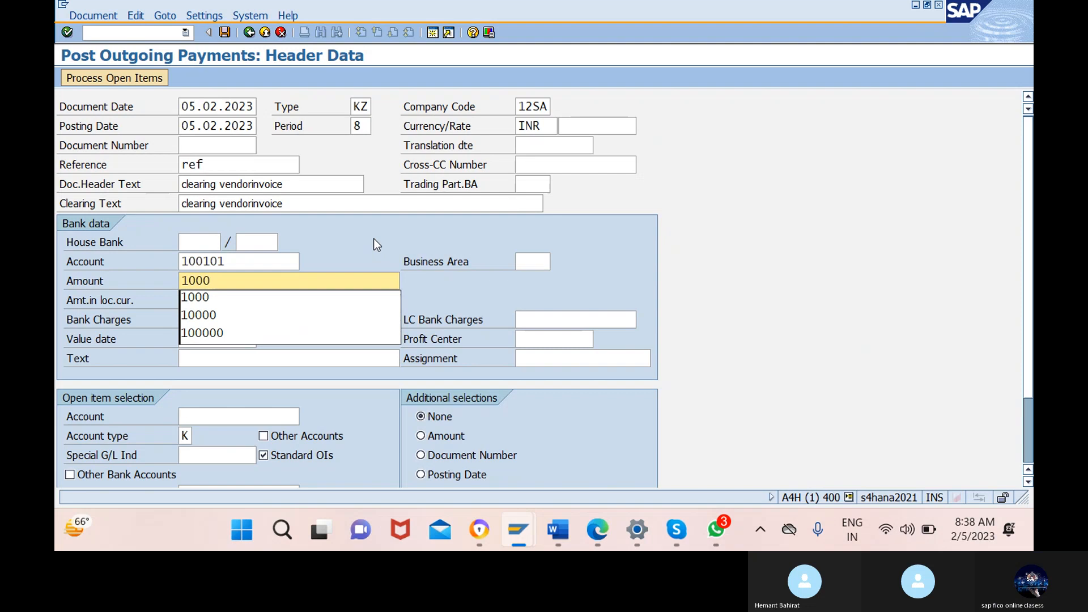
key(Escape)
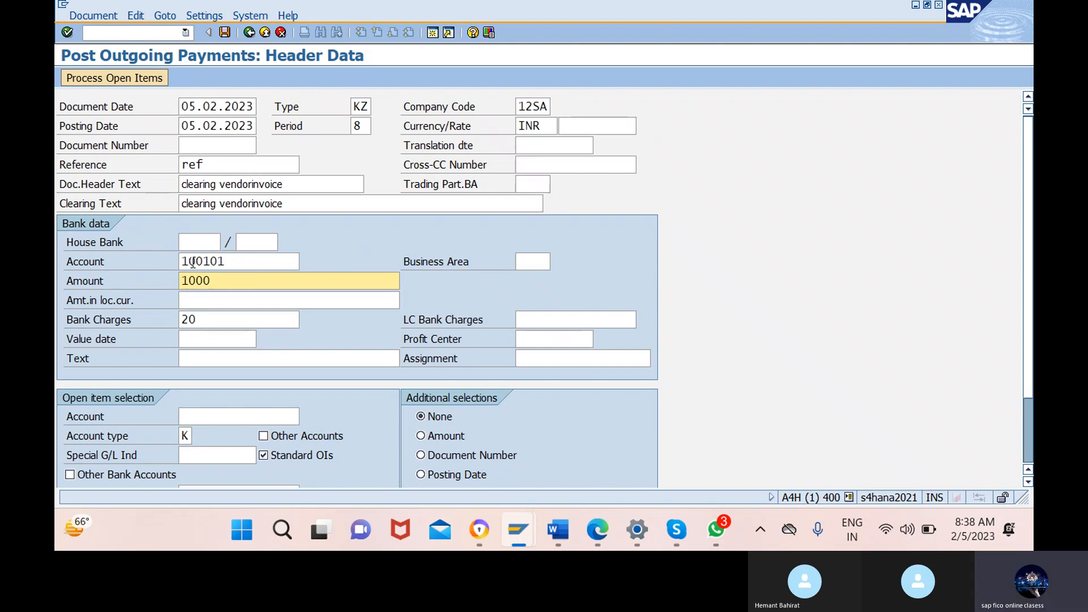
Set the bank data's value date to 05.02.2023 and its text to "clearing vendorinvoice".
click(226, 338)
click(264, 338)
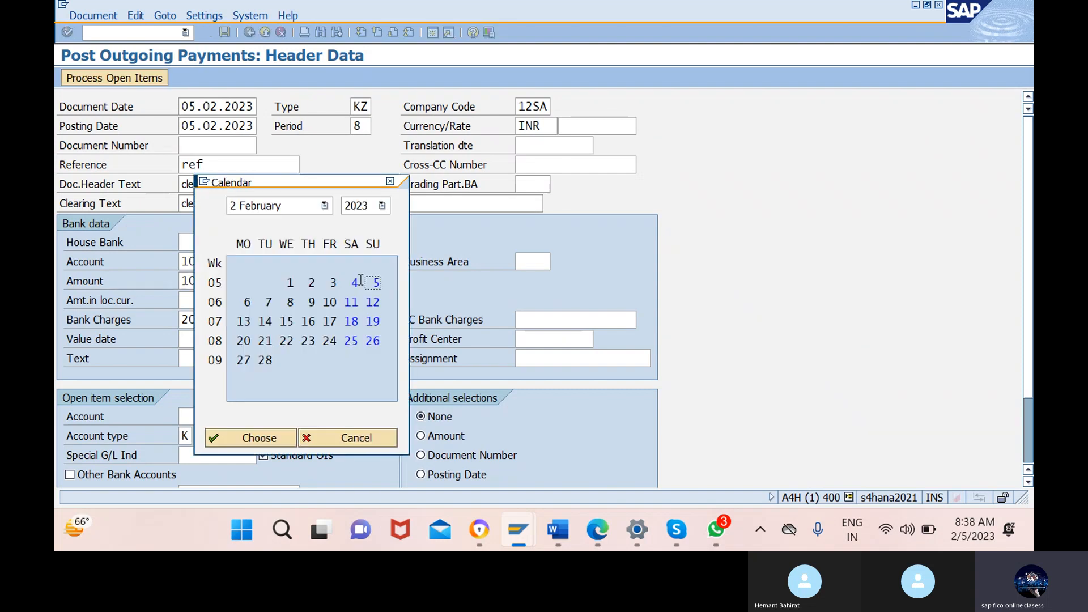
click(250, 438)
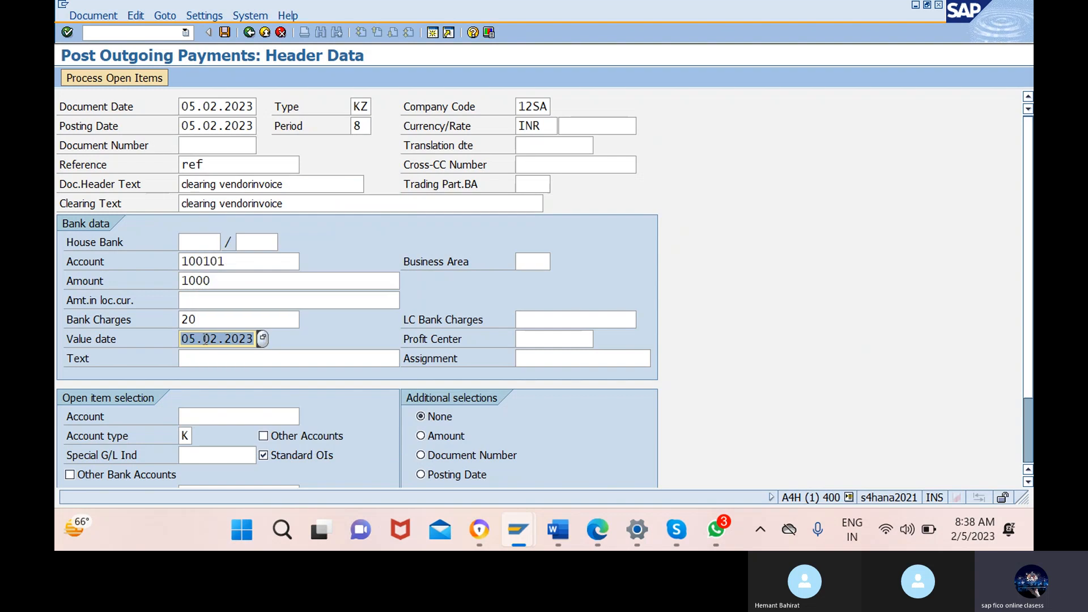
click(297, 358)
text(clearing vendorinvoice)
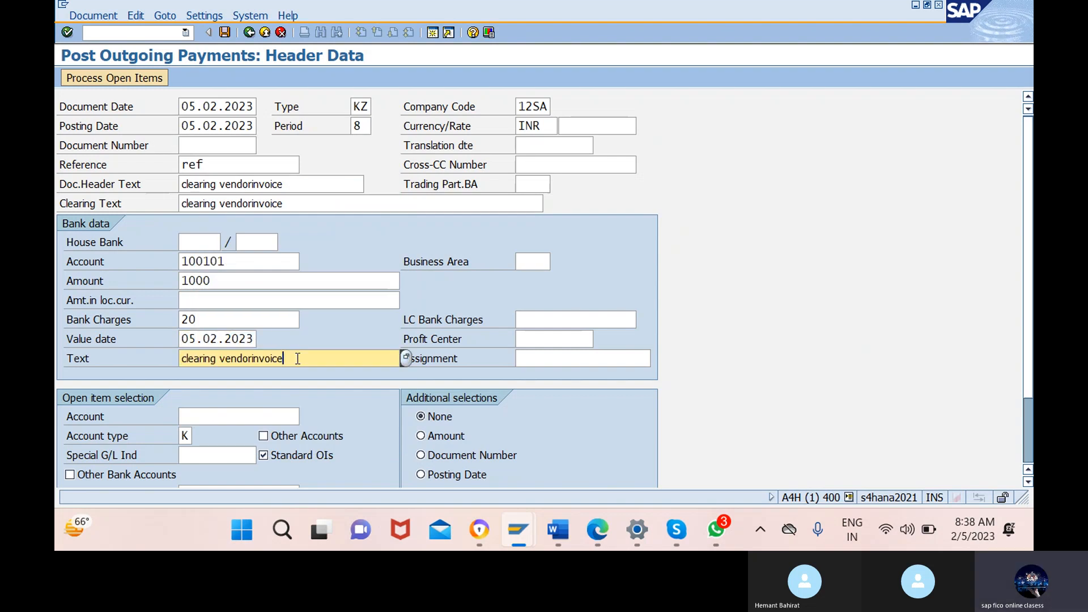
Choose supplier TRU JETS of company code 12SA for the open item selection and process its open items.
click(236, 417)
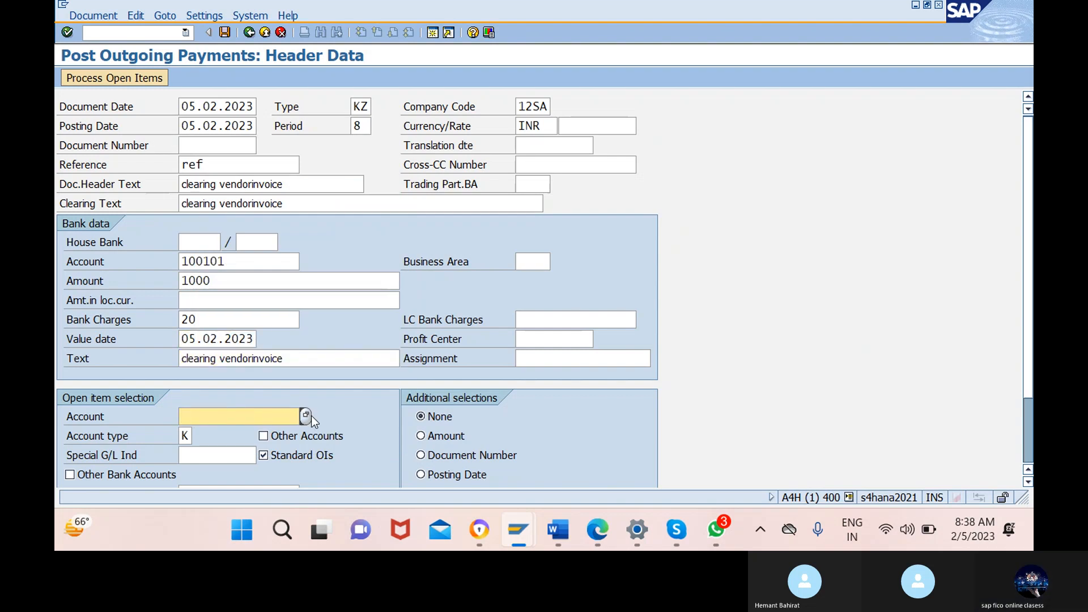
click(311, 416)
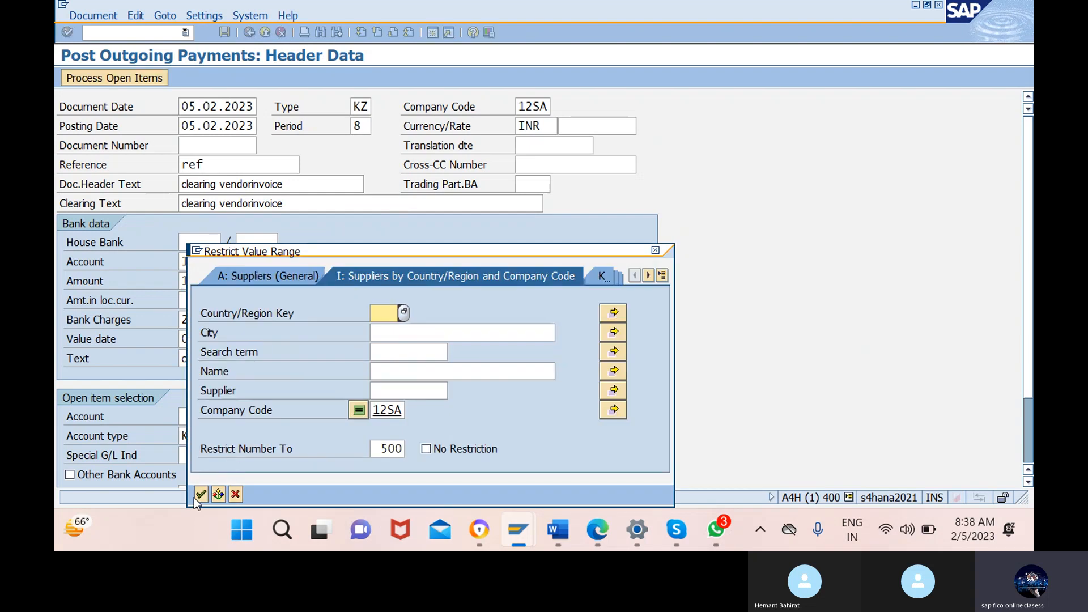
click(201, 495)
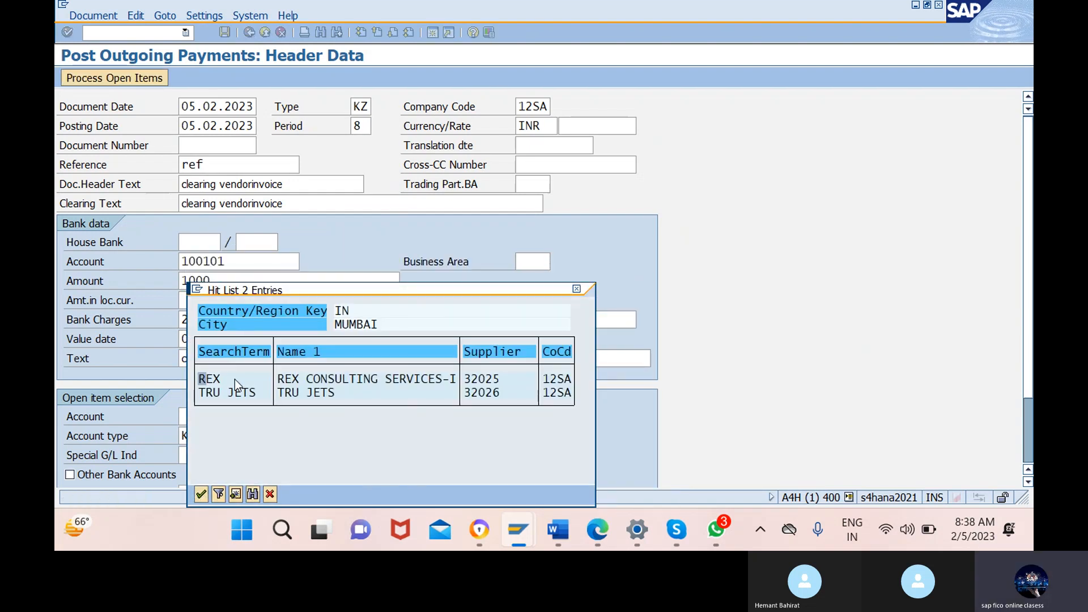
click(235, 392)
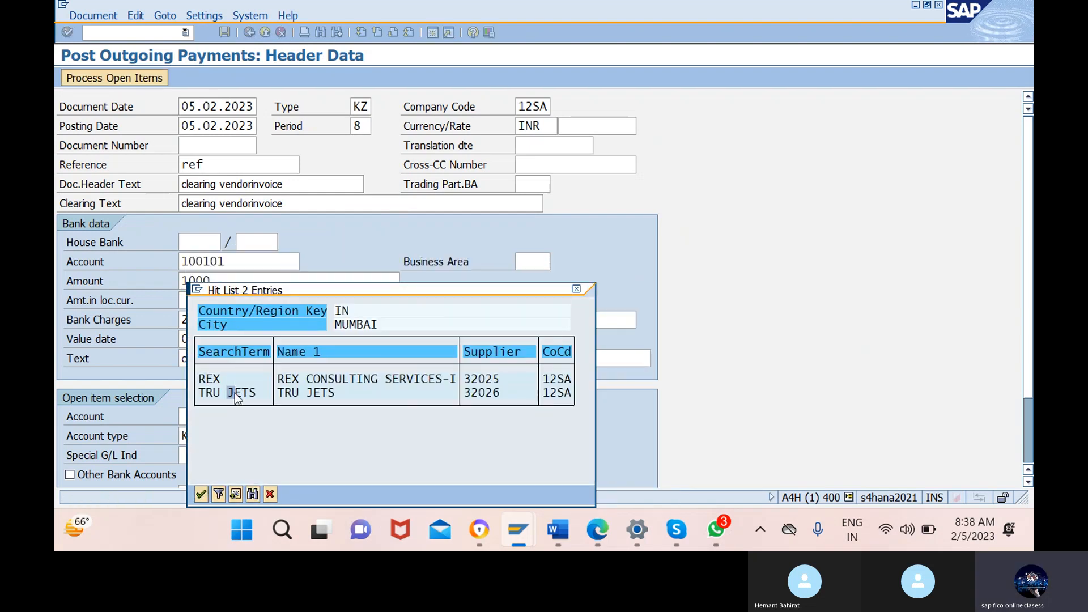
click(202, 494)
click(136, 77)
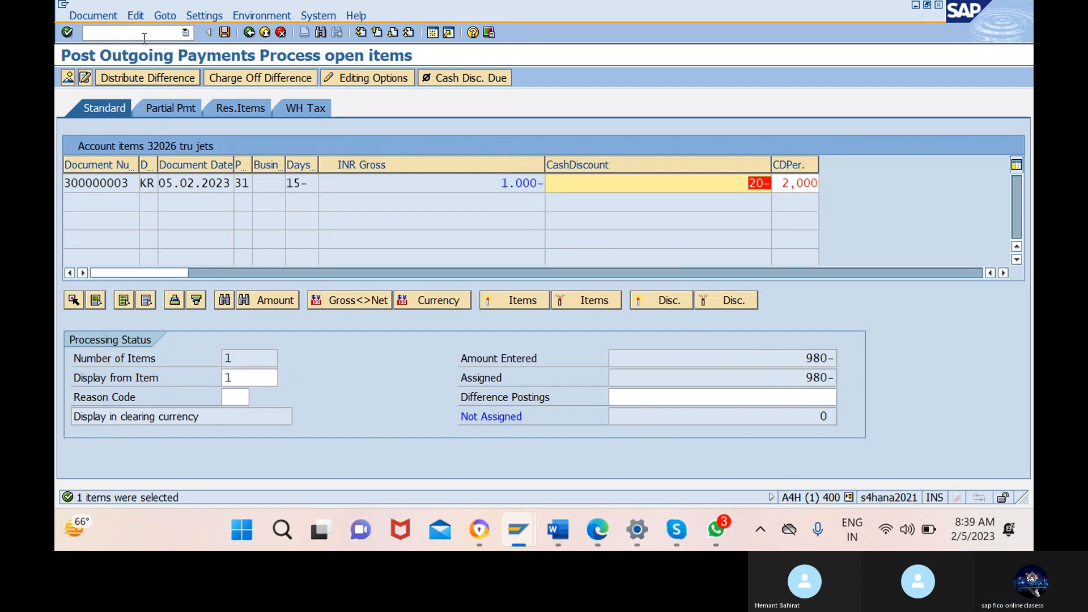
Simulate the outgoing payment document for TRU JETS and post it.
click(111, 16)
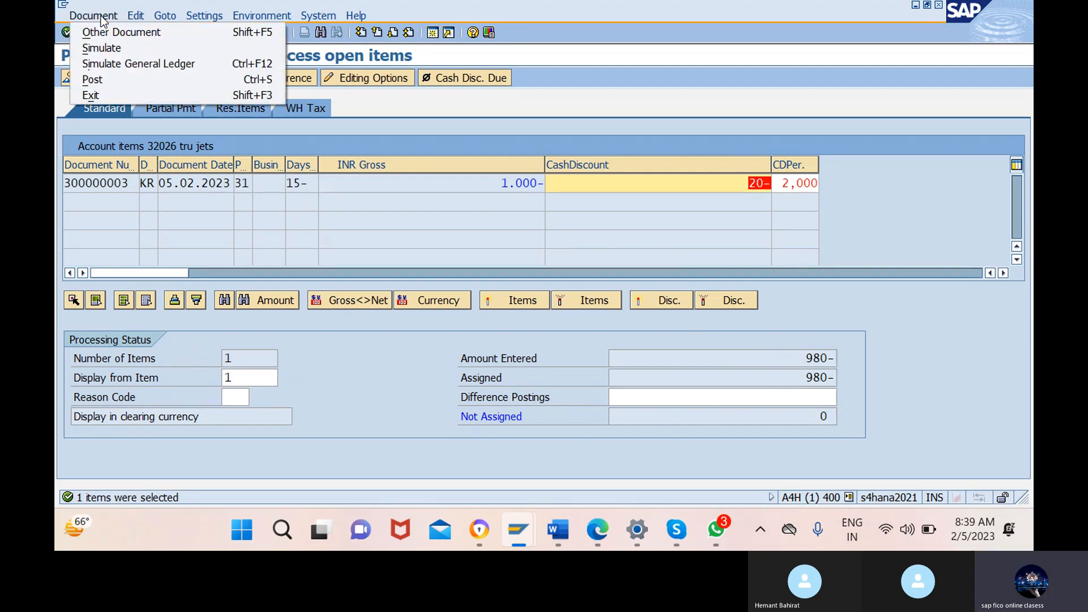
click(115, 47)
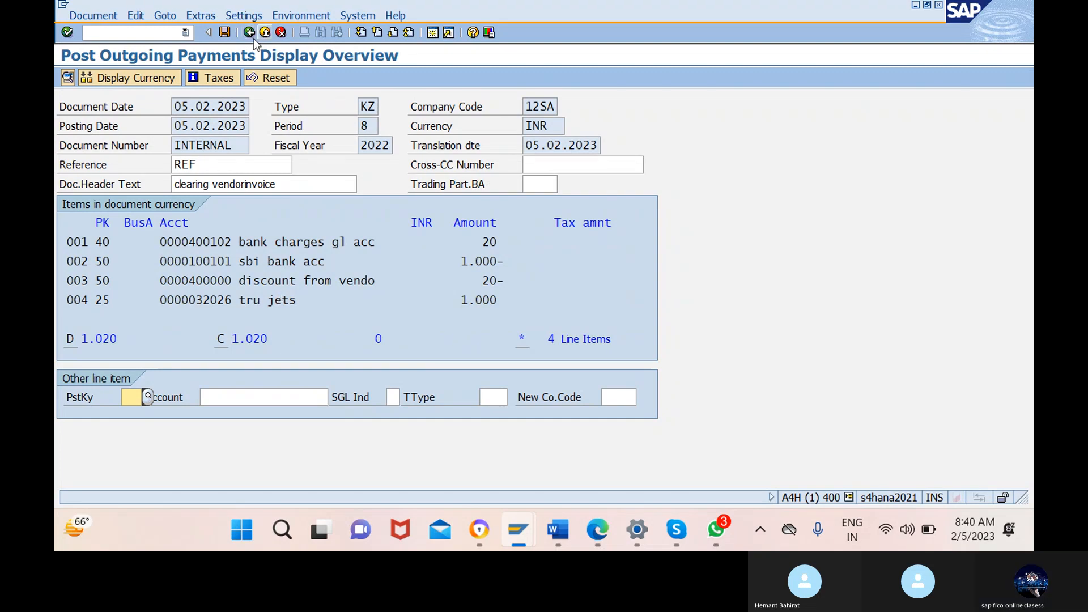
click(224, 33)
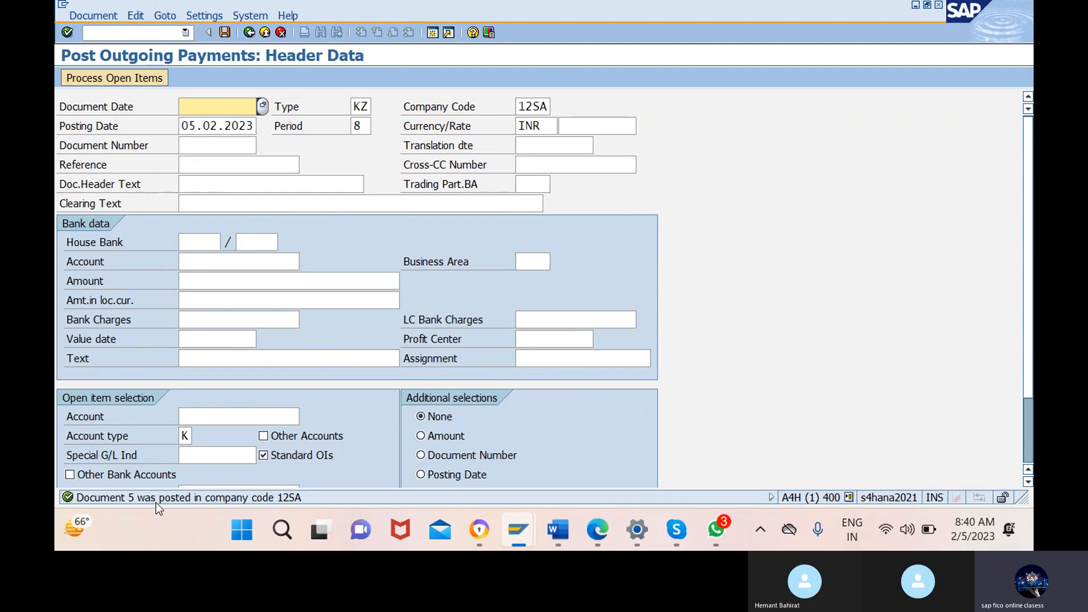
Switch to the Word notes and look up the vendor line item display transaction under the vendor discount unit testing.
mouse_move(566, 529)
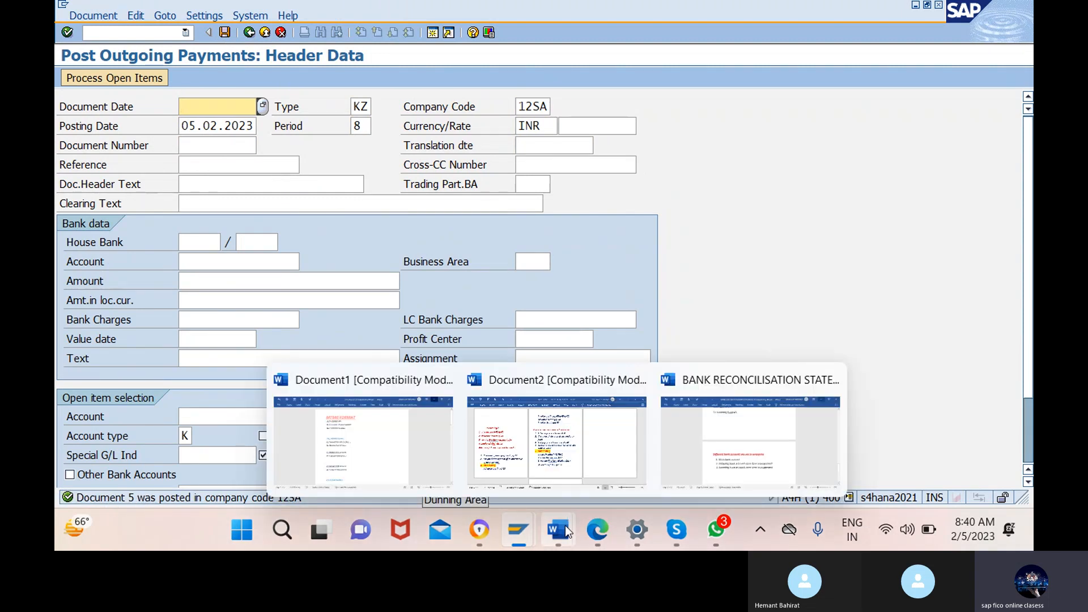
click(573, 444)
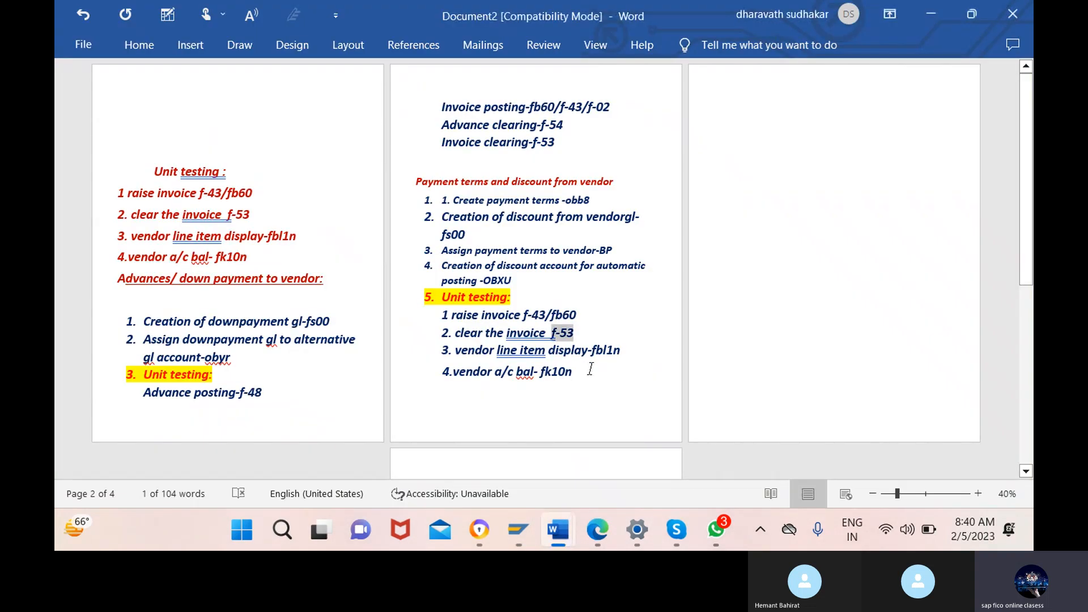
drag(620, 351, 594, 358)
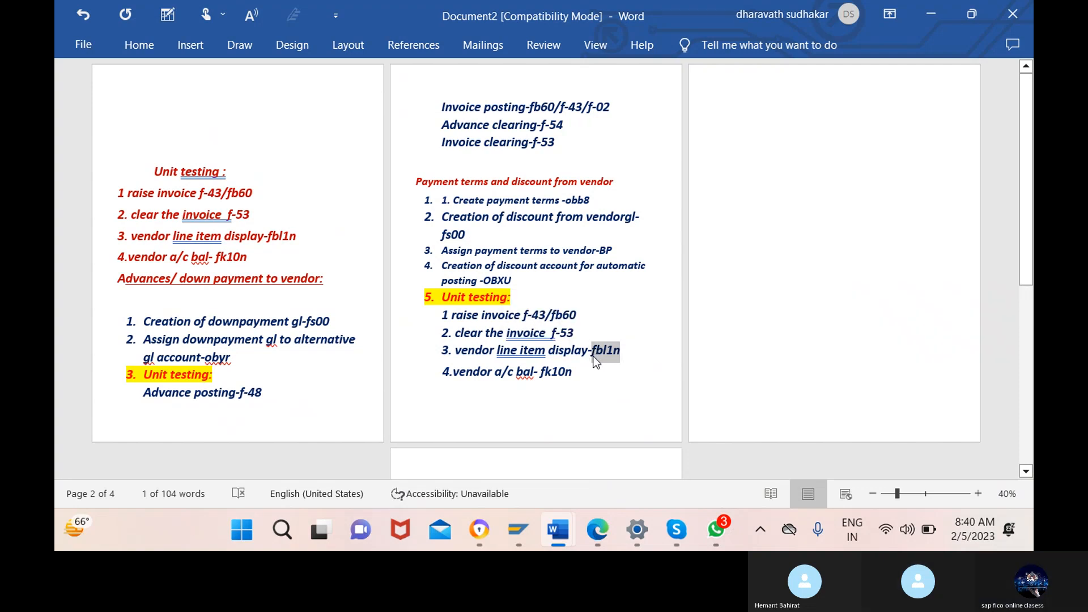
Switch to SAP and use FBL1N to display all line items of TRU JETS in company code 12SA.
mouse_move(506, 529)
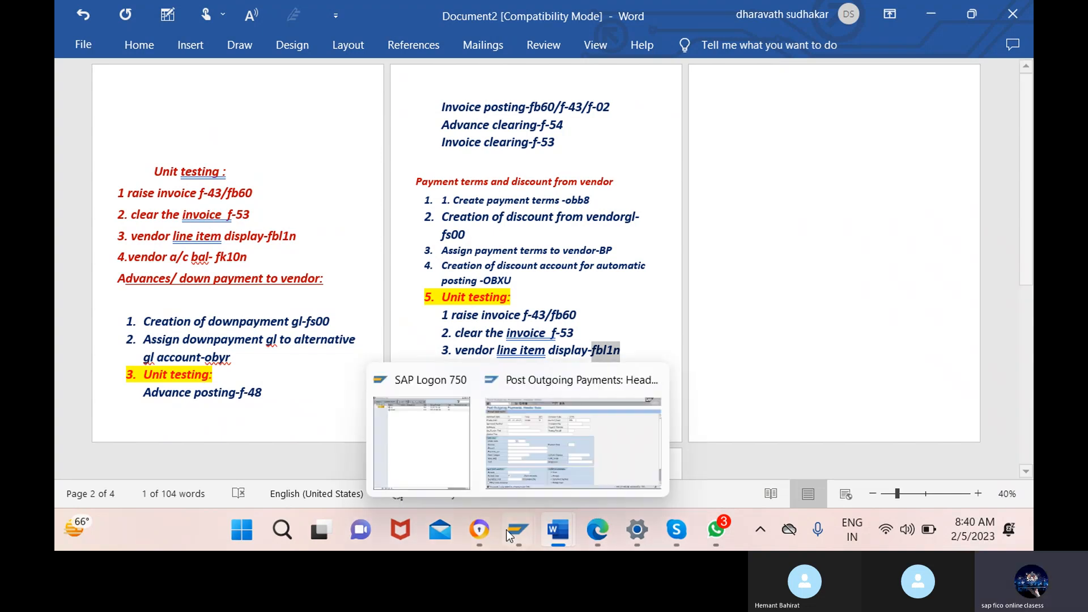
click(543, 467)
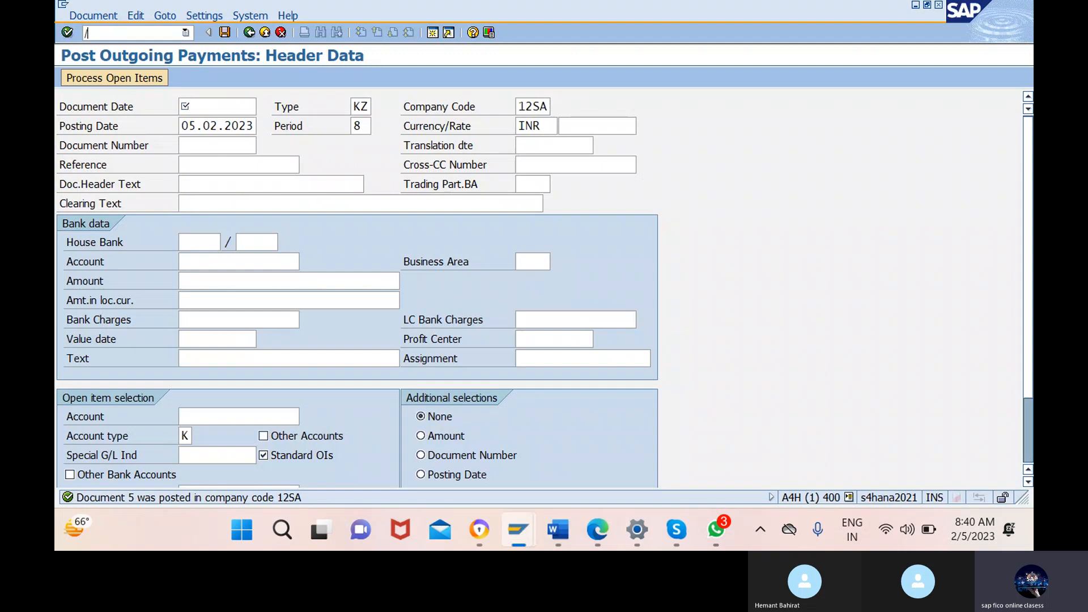
text(/nfbl1n)
key(Return)
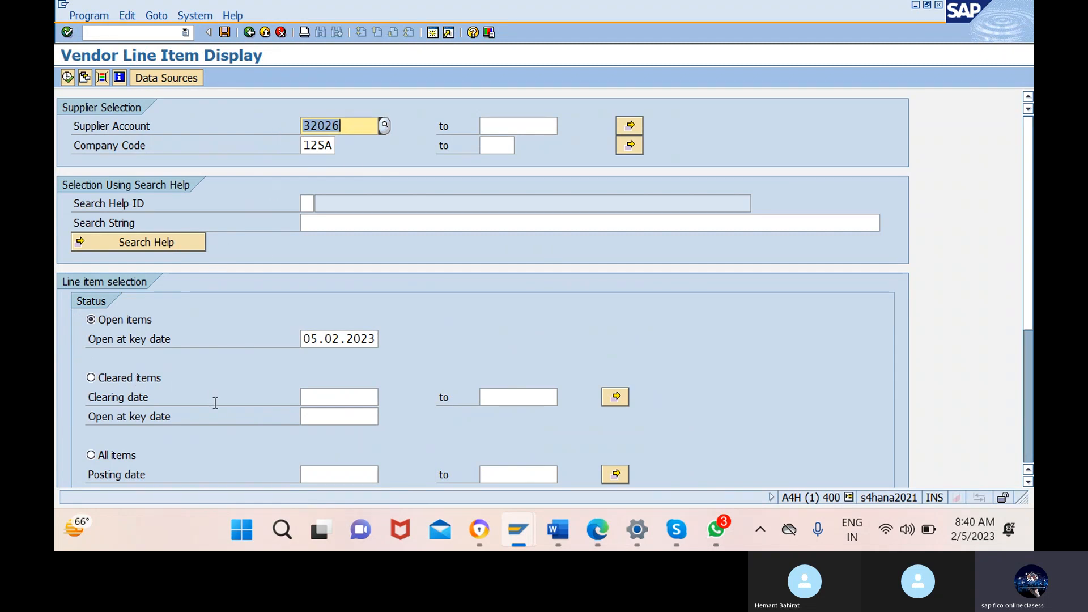
scroll(204, 404, down, 1)
click(90, 424)
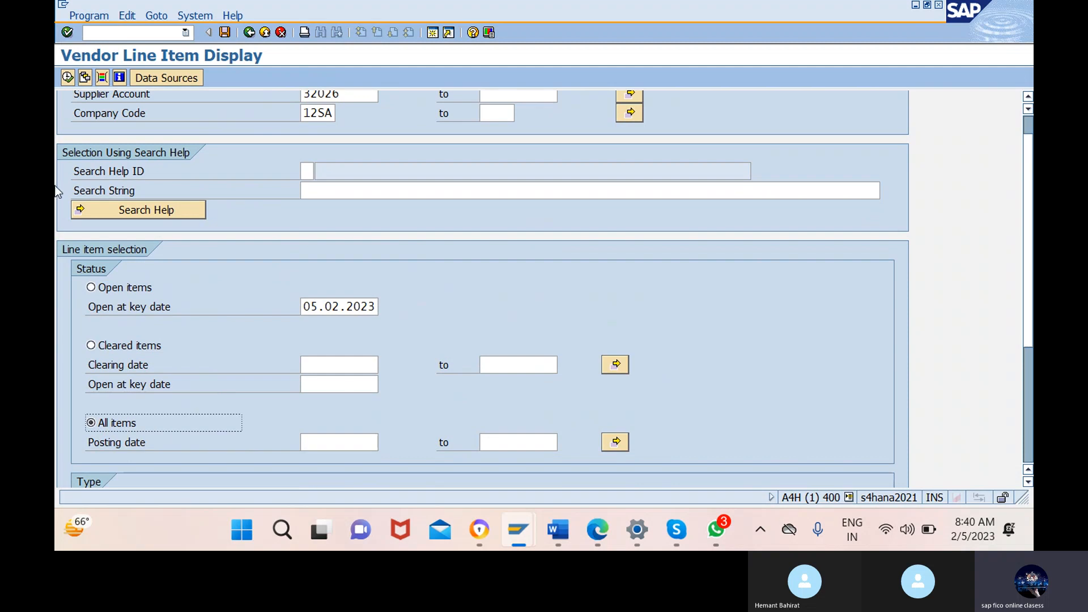
click(67, 77)
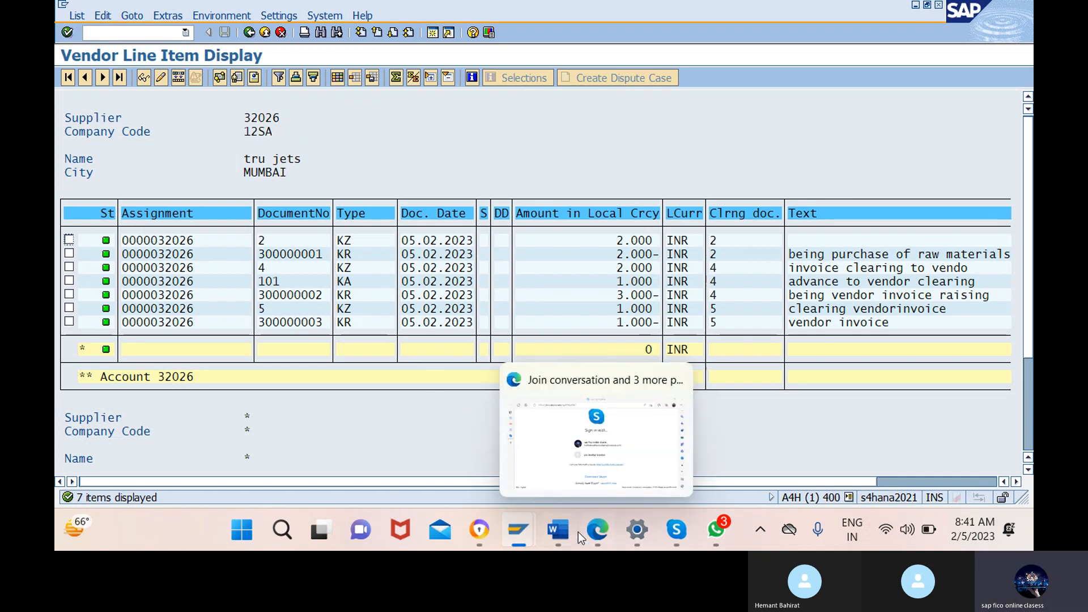
Switch to the Word notes and look up the vendor account balance transaction under the vendor discount unit testing.
mouse_move(568, 531)
click(555, 421)
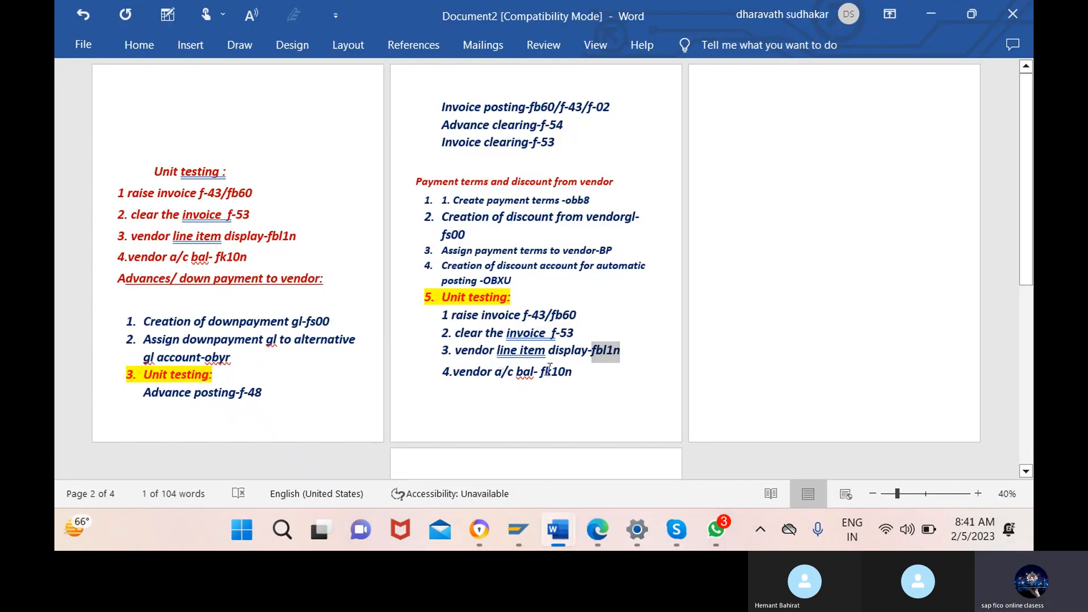
double_click(563, 372)
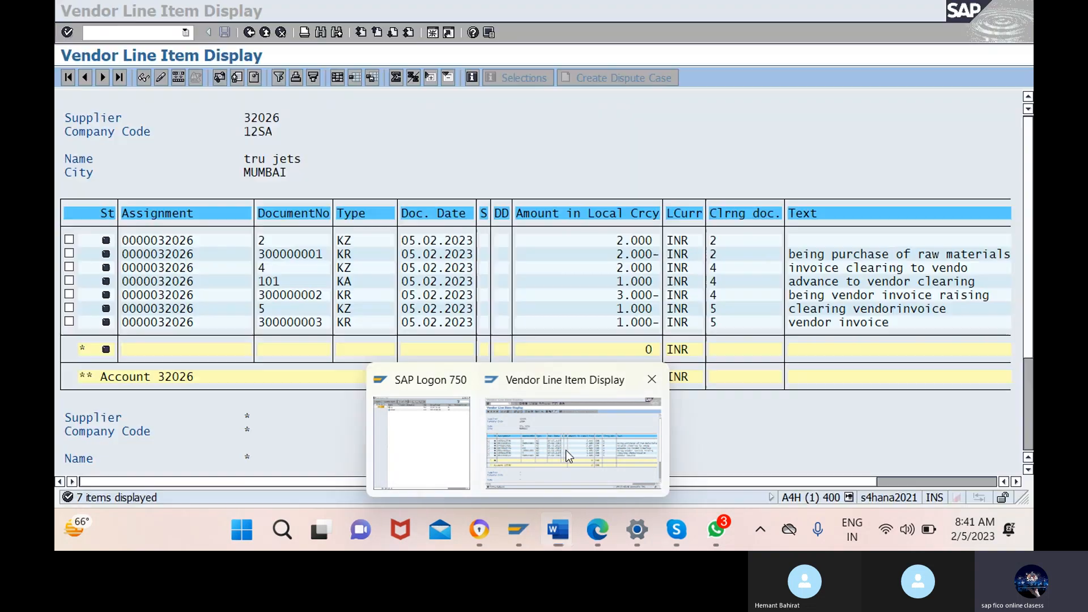
Back in SAP, display the 2022 balances of TRU JETS in company code 12SA with FK10N and open period 8's credit line items.
click(566, 450)
click(148, 28)
text(/n)
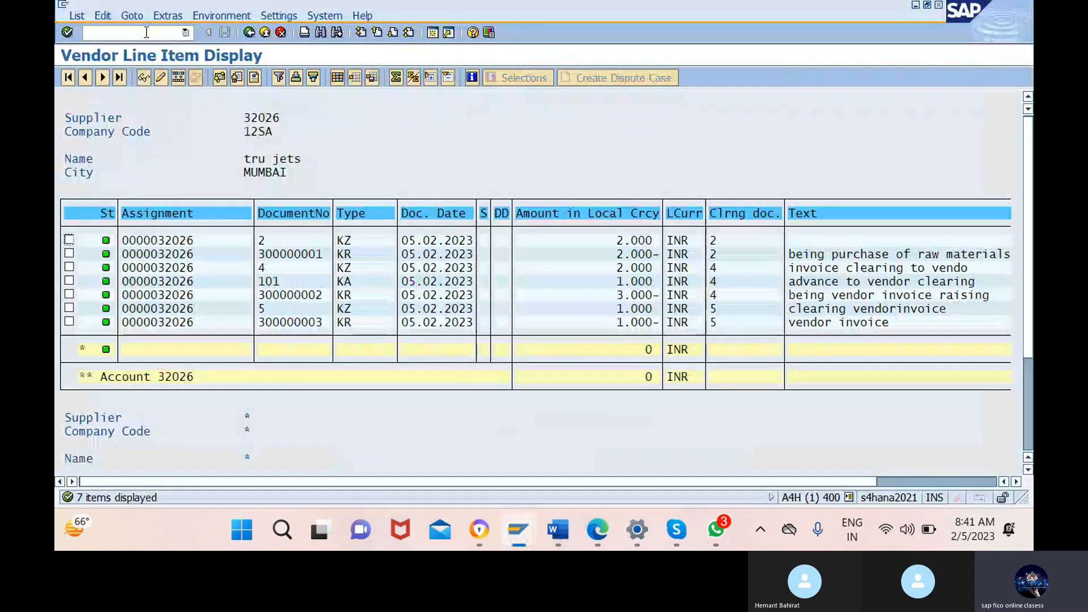
text(fk10n)
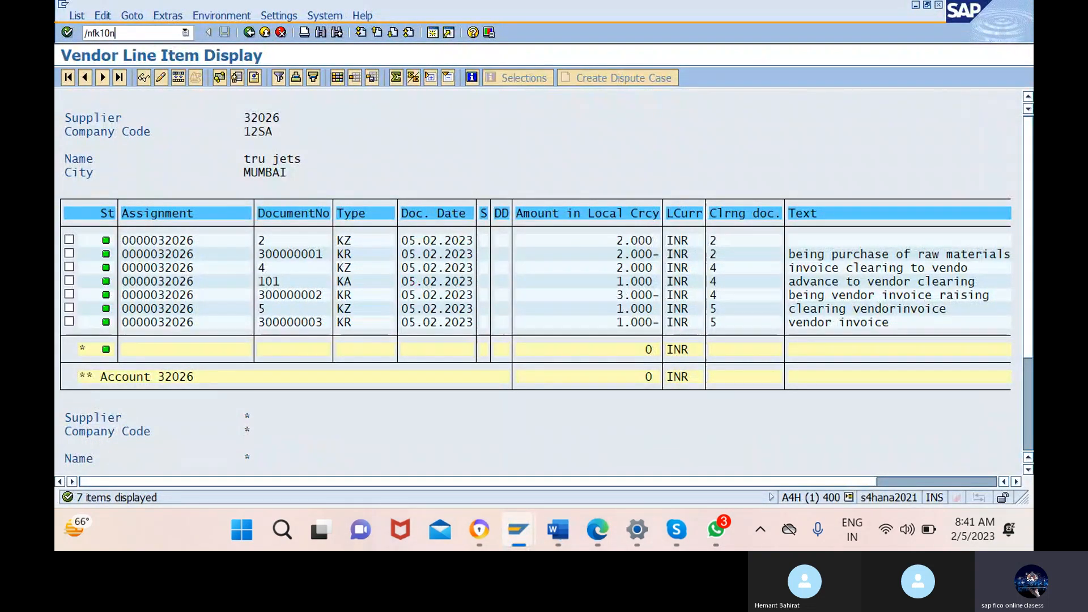
key(Return)
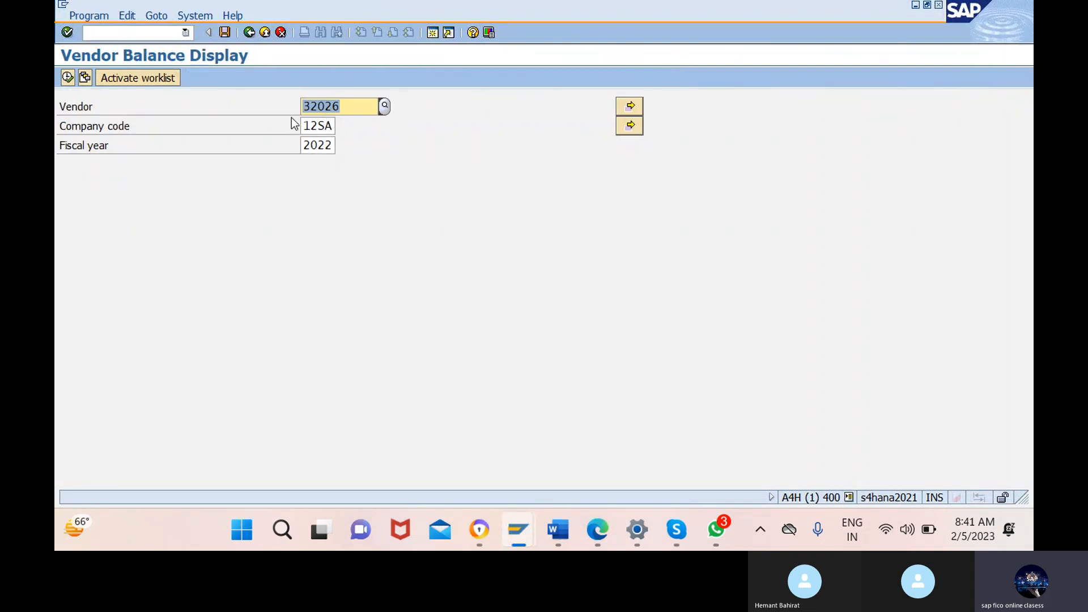
click(67, 78)
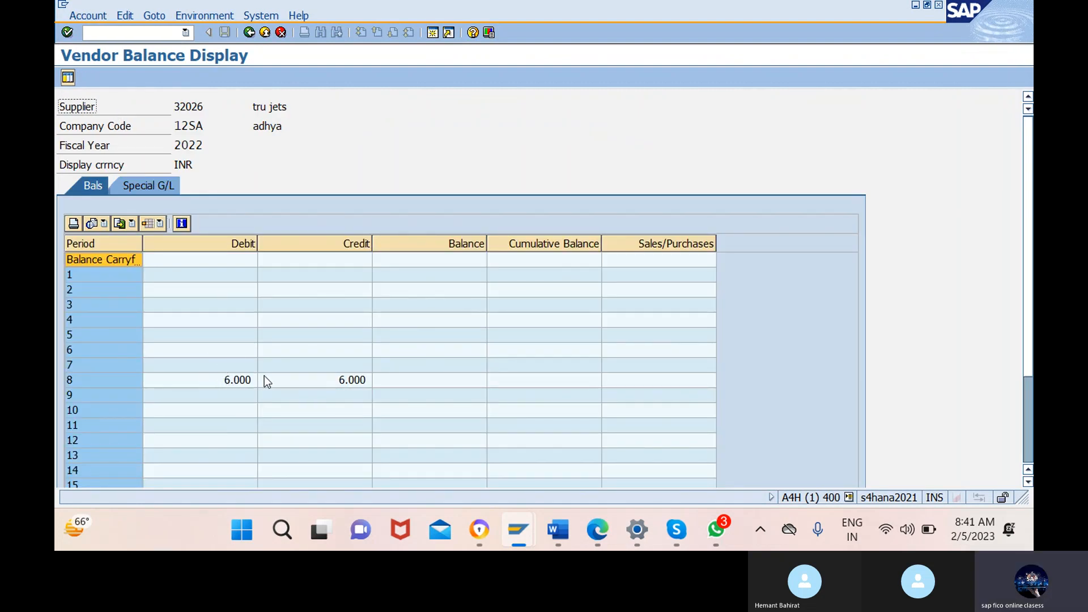
double_click(285, 386)
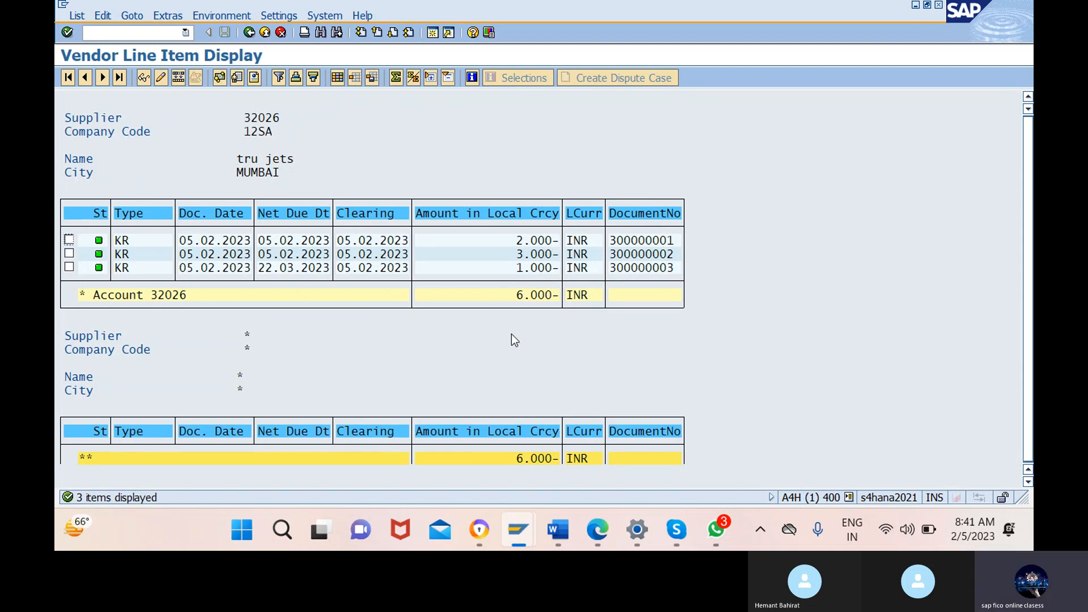
scroll(511, 335, down, 1)
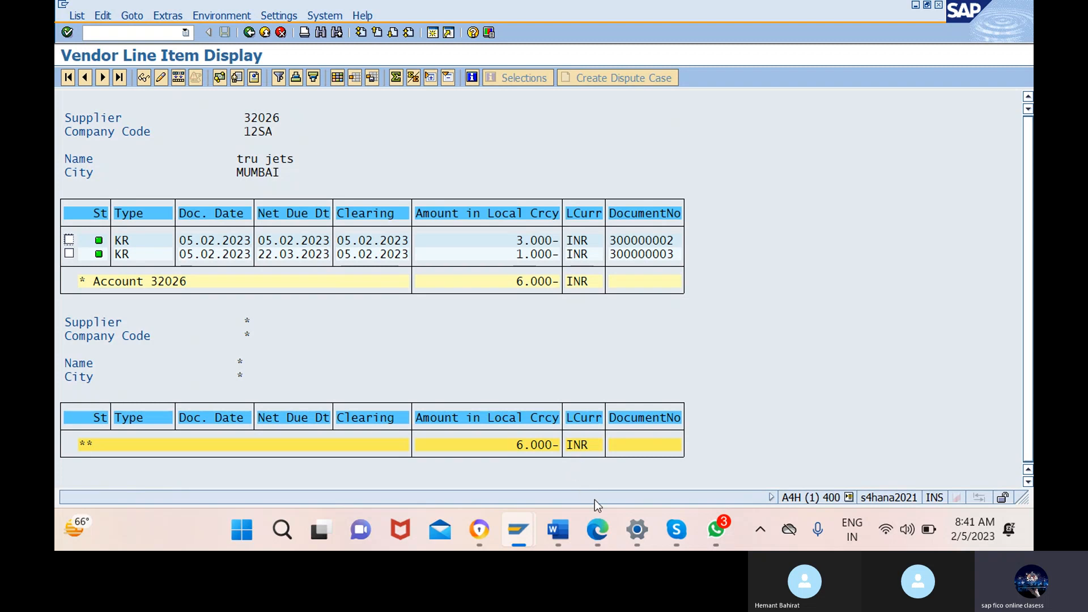
Switch to the Word notes and review the invoice unit testing steps and the vendor down payment heading.
mouse_move(596, 527)
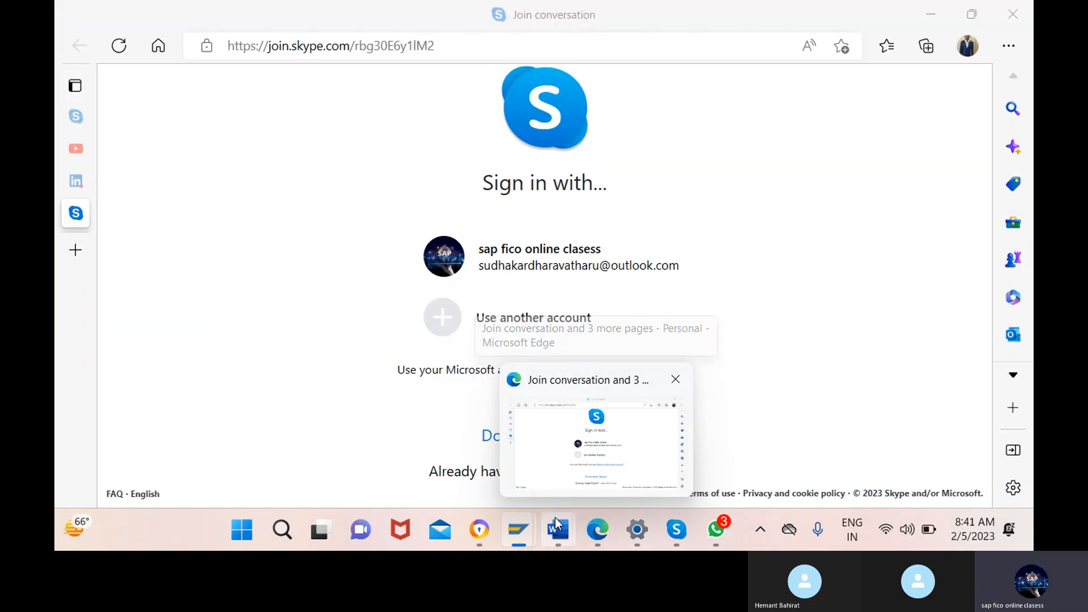
mouse_move(560, 516)
click(586, 453)
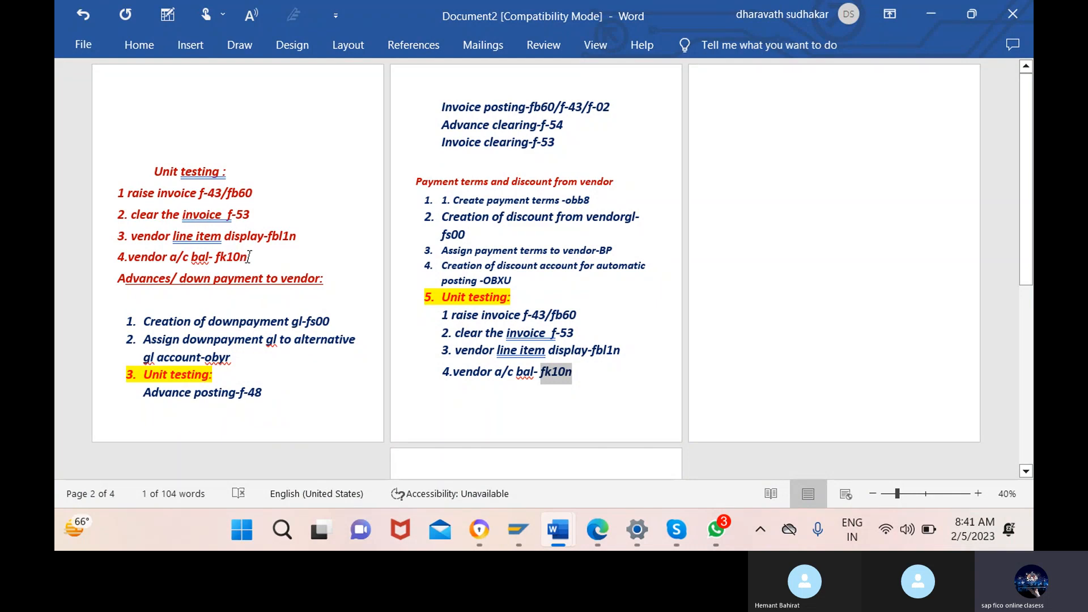
drag(248, 257, 117, 192)
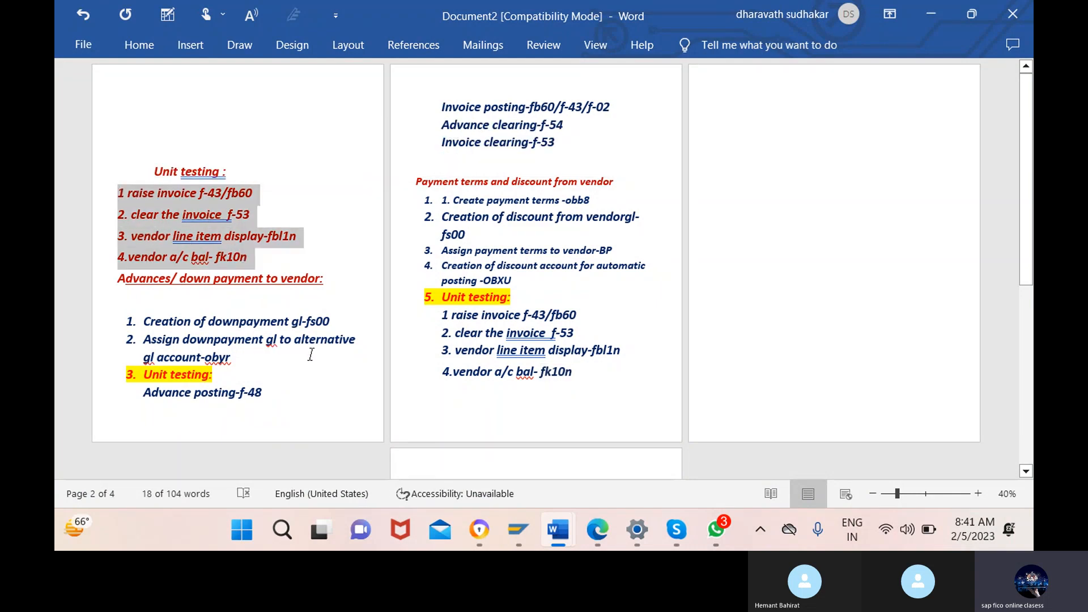
click(336, 392)
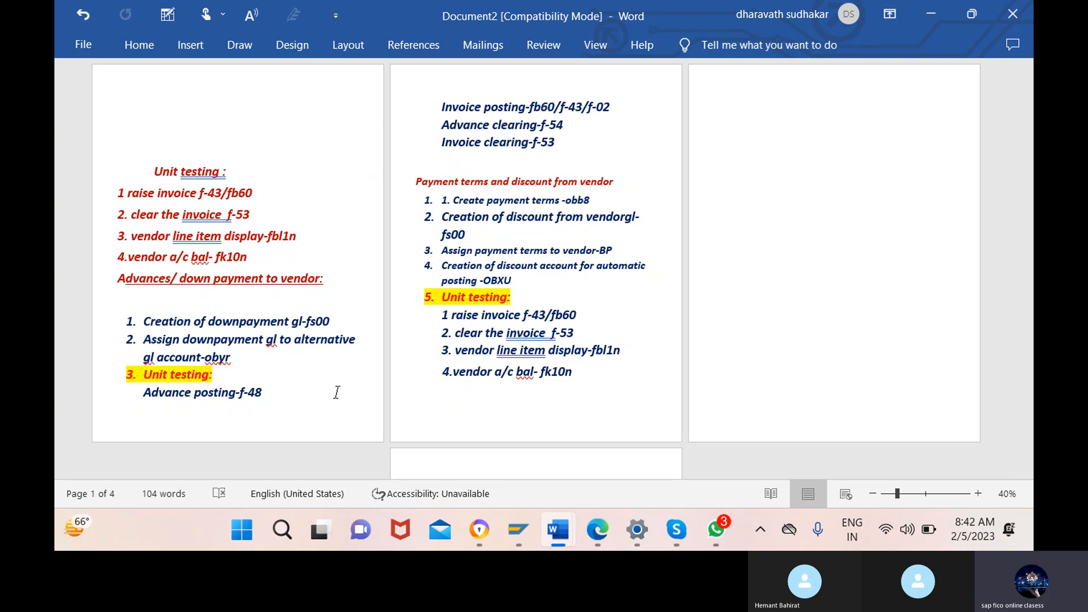
drag(330, 280, 124, 290)
click(262, 152)
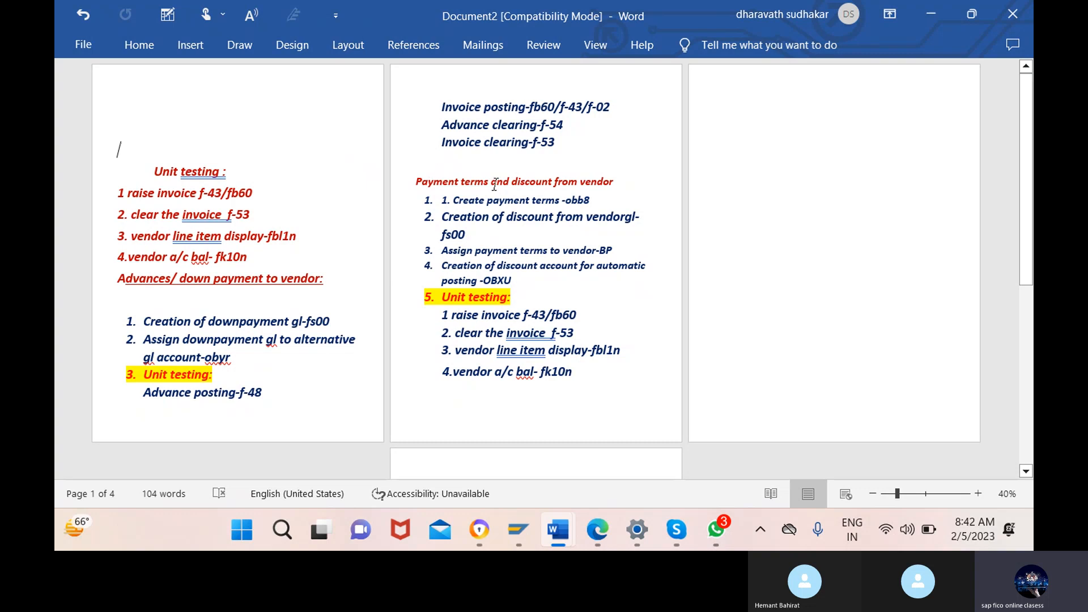
Review the payment terms and vendor discount notes, covering the configuration transactions and the unit testing list.
double_click(549, 179)
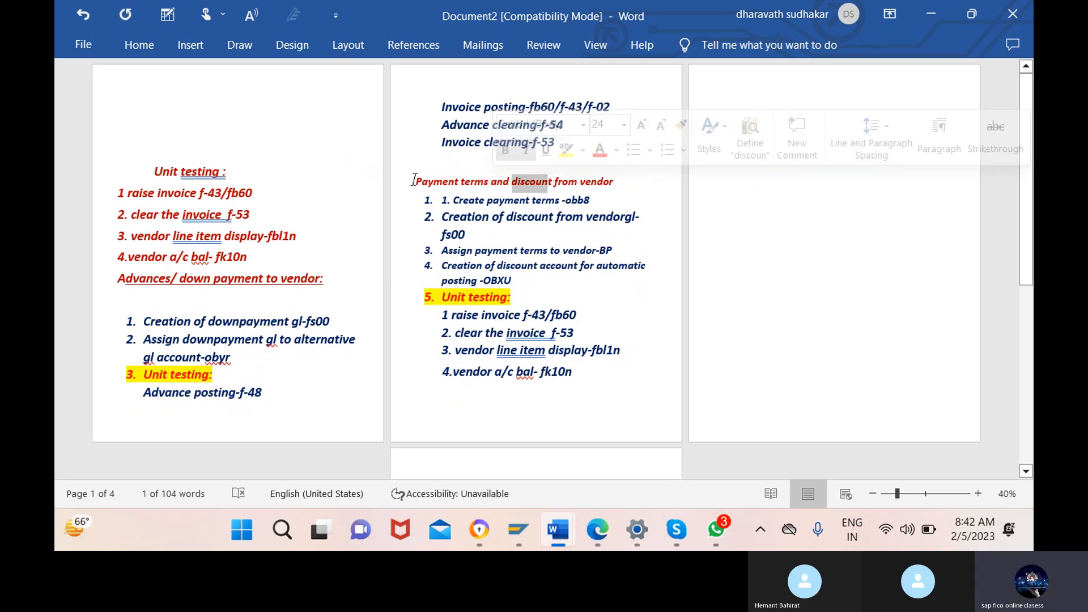
drag(414, 180, 487, 181)
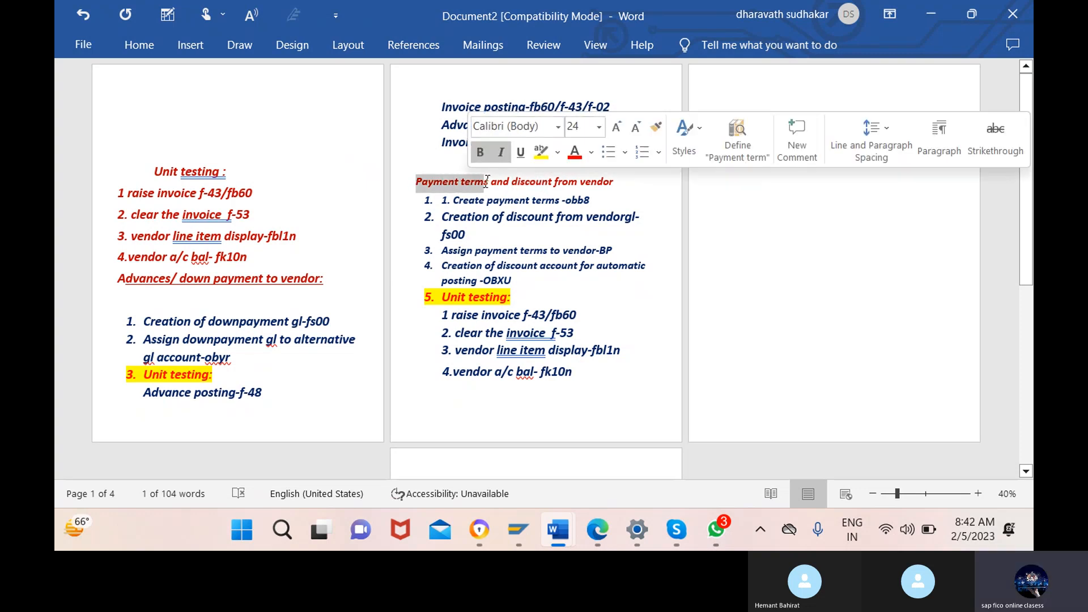
click(597, 203)
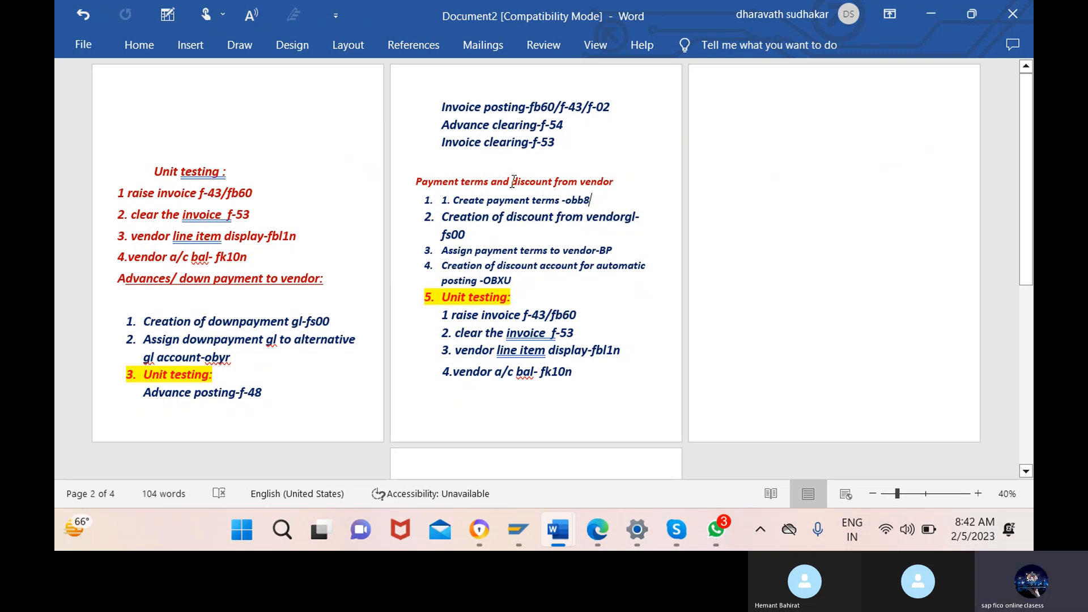
drag(512, 182, 553, 181)
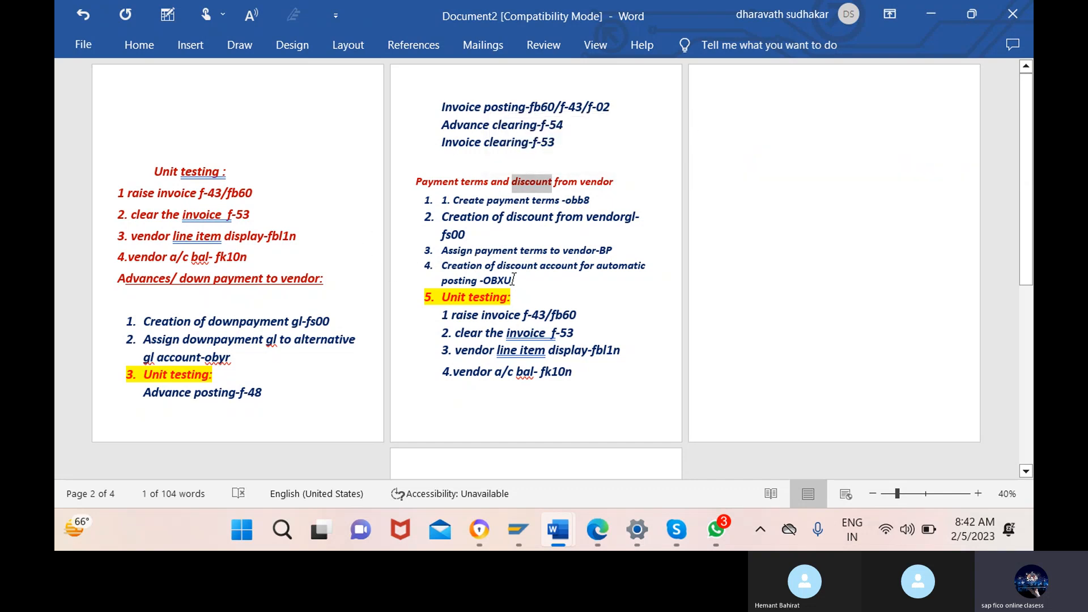
drag(513, 278, 487, 280)
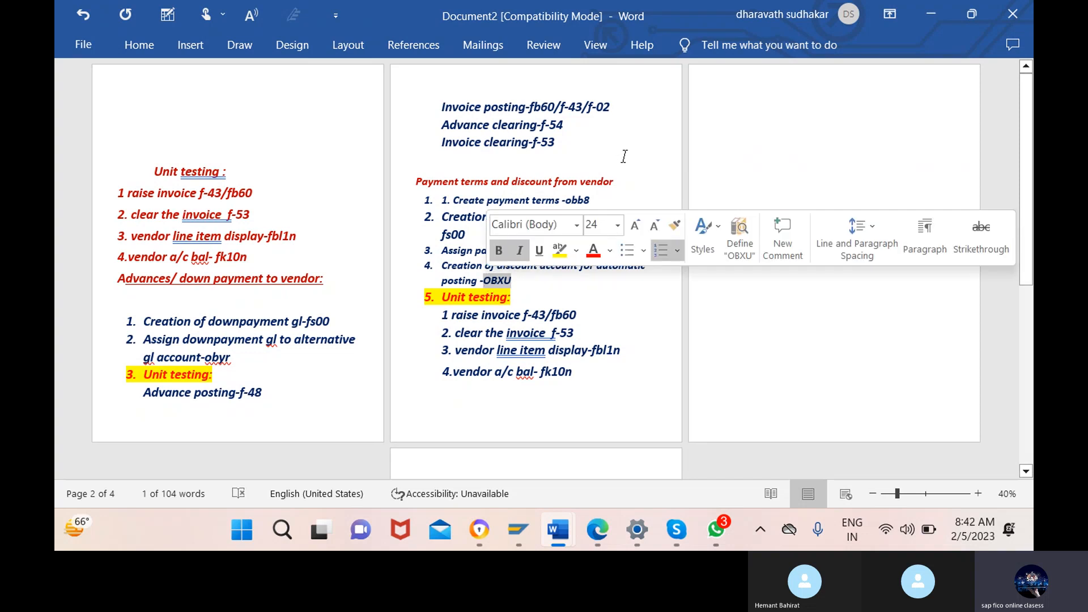
click(599, 157)
drag(590, 200, 568, 201)
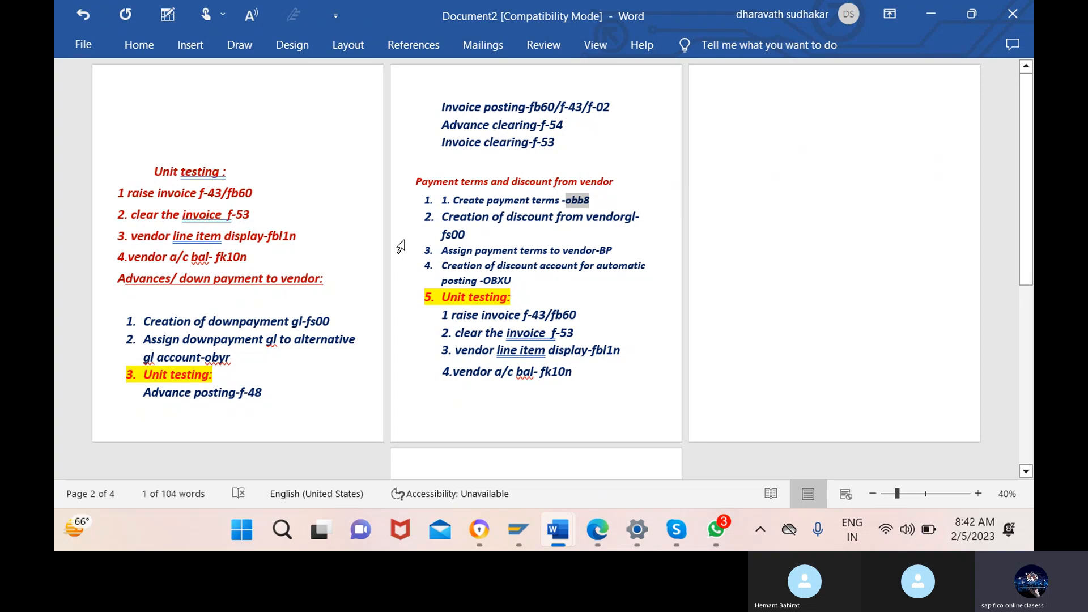
right_click(609, 249)
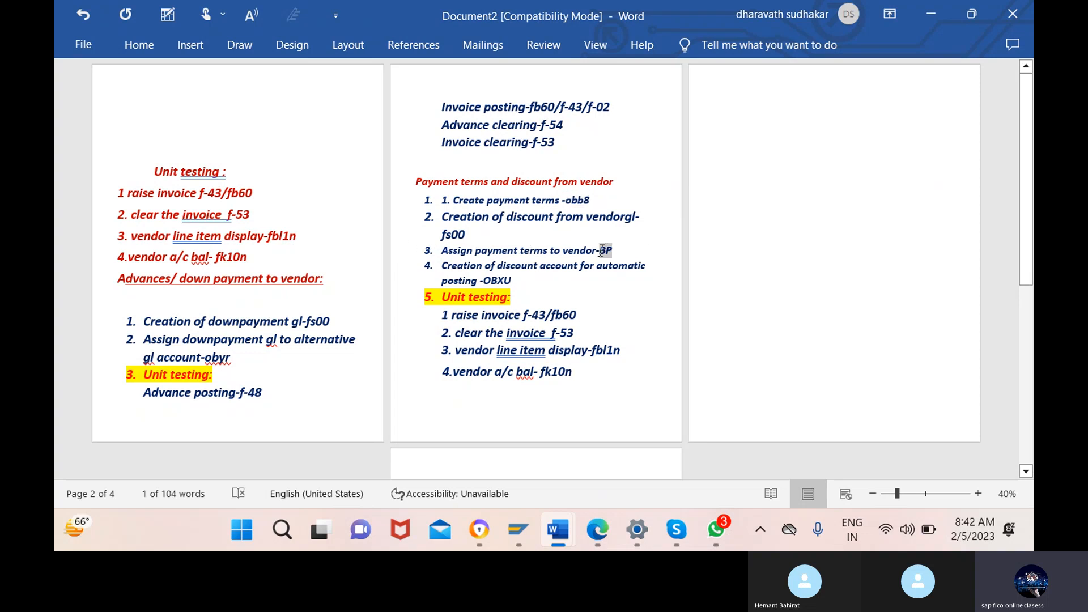
click(597, 145)
drag(575, 374, 450, 305)
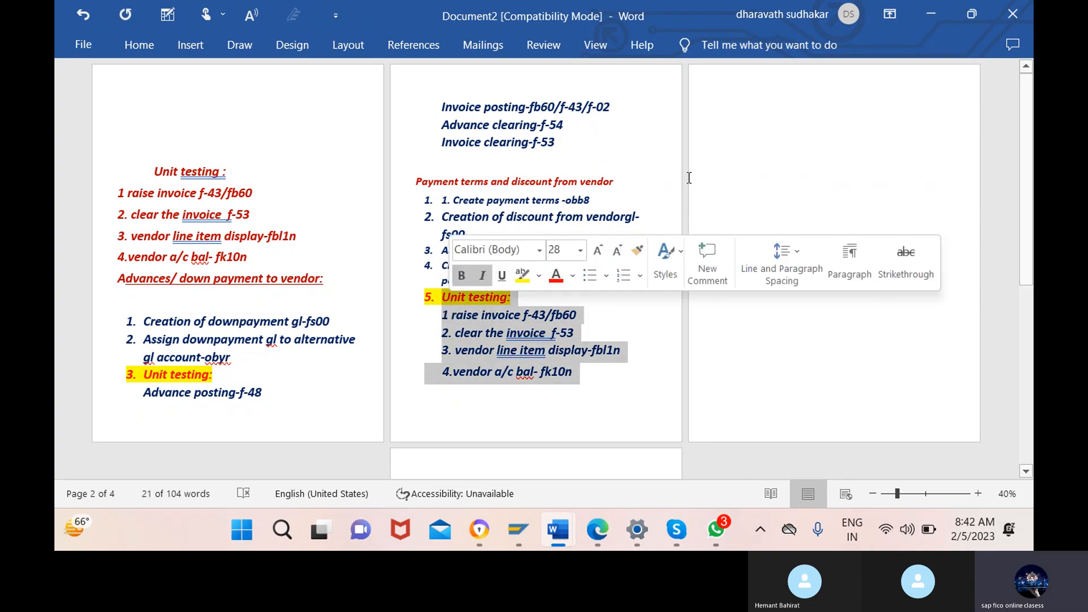
click(723, 161)
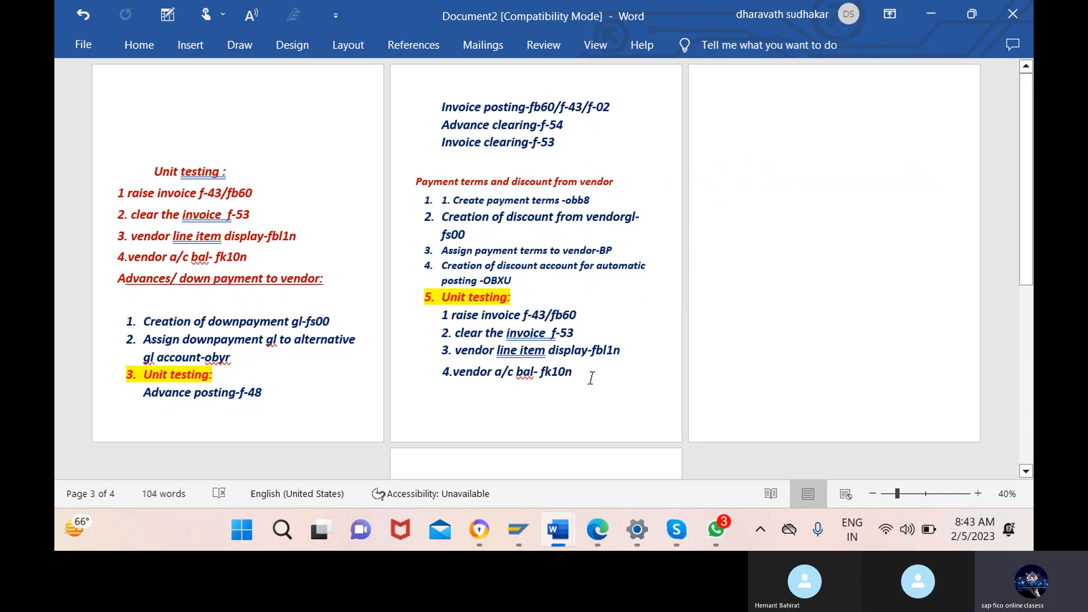
Close the notes document and replace the suggested file name with "vendor co" for saving it.
click(1009, 17)
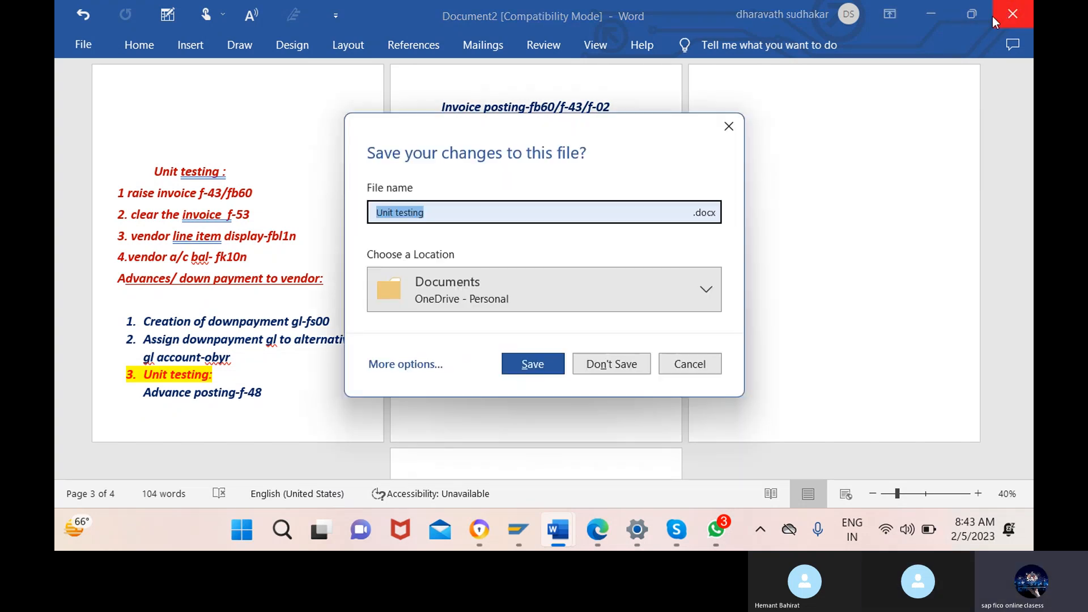
click(554, 213)
key(BackSpace)
key(BackSpace)
key(BackSpace)
key(BackSpace)
key(BackSpace)
key(BackSpace)
key(BackSpace)
key(BackSpace)
key(BackSpace)
key(BackSpace)
key(BackSpace)
key(BackSpace)
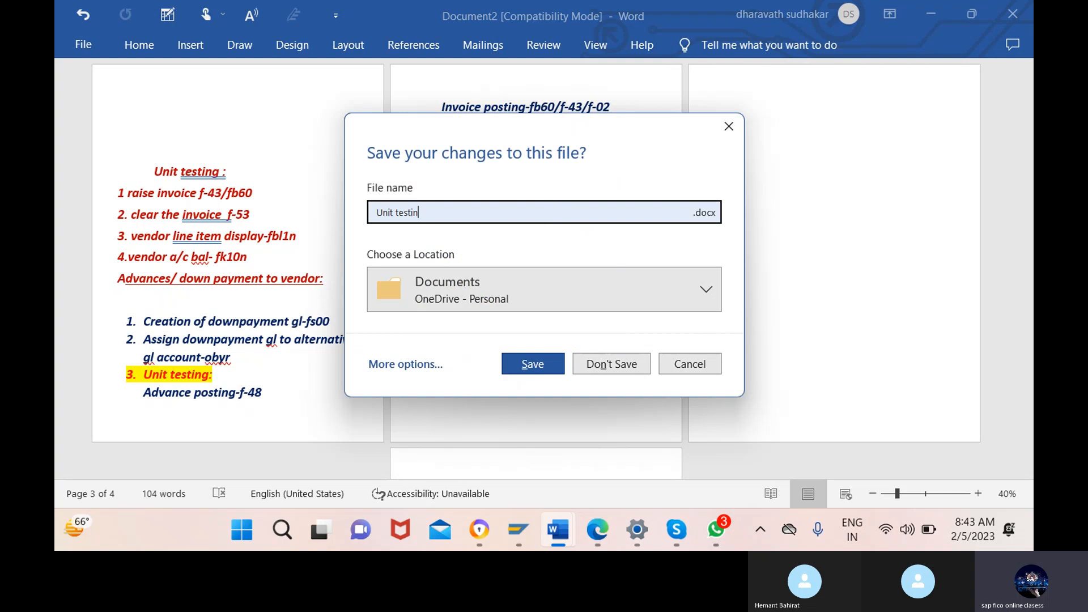
text(vendor)
text(co)
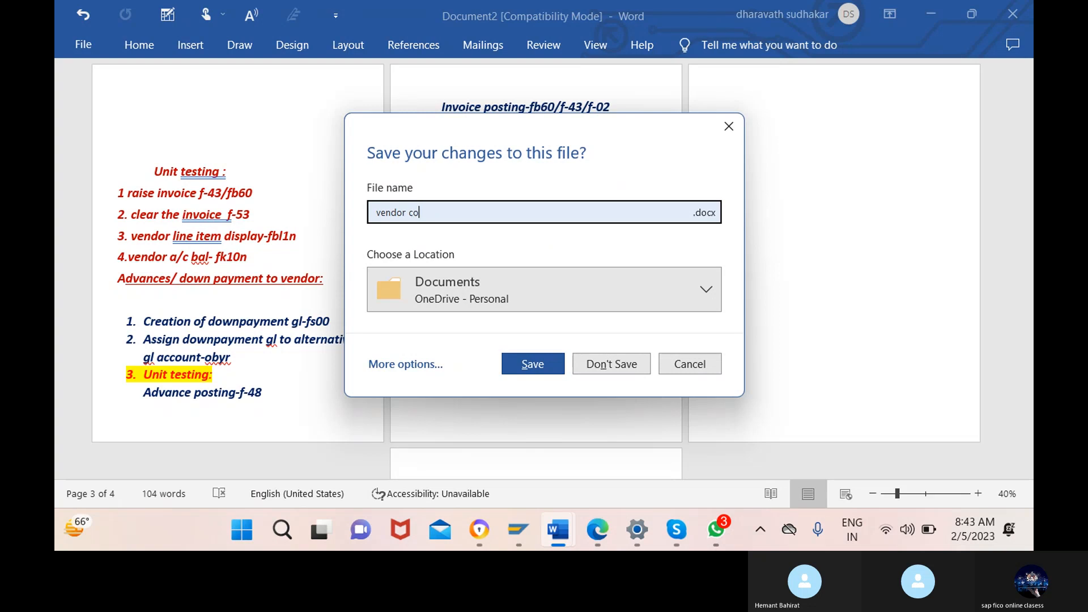